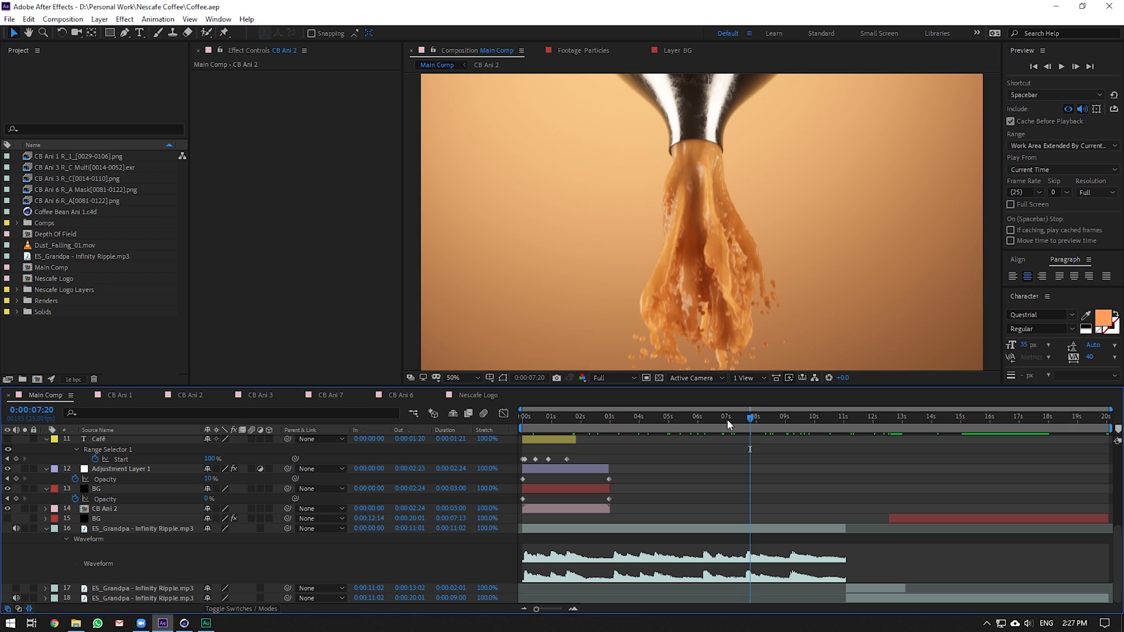
# Scrub the Main Comp through the falling beans, coffee pour and logo shots
pyautogui.moveTo(732, 416); pyautogui.dragTo(754, 426)
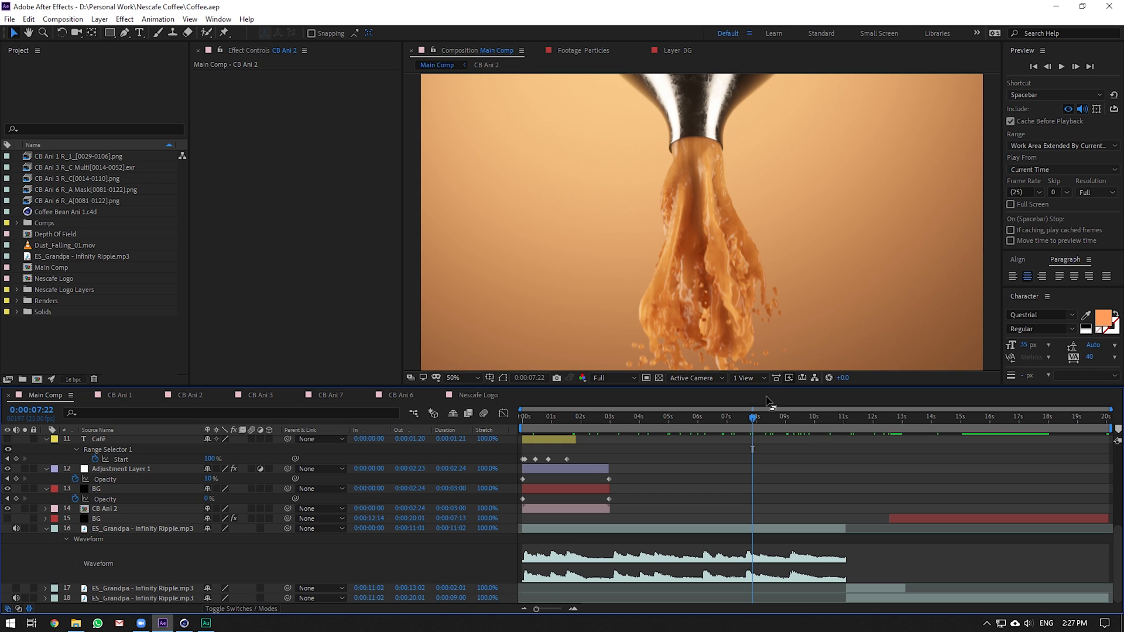
pyautogui.click(727, 423)
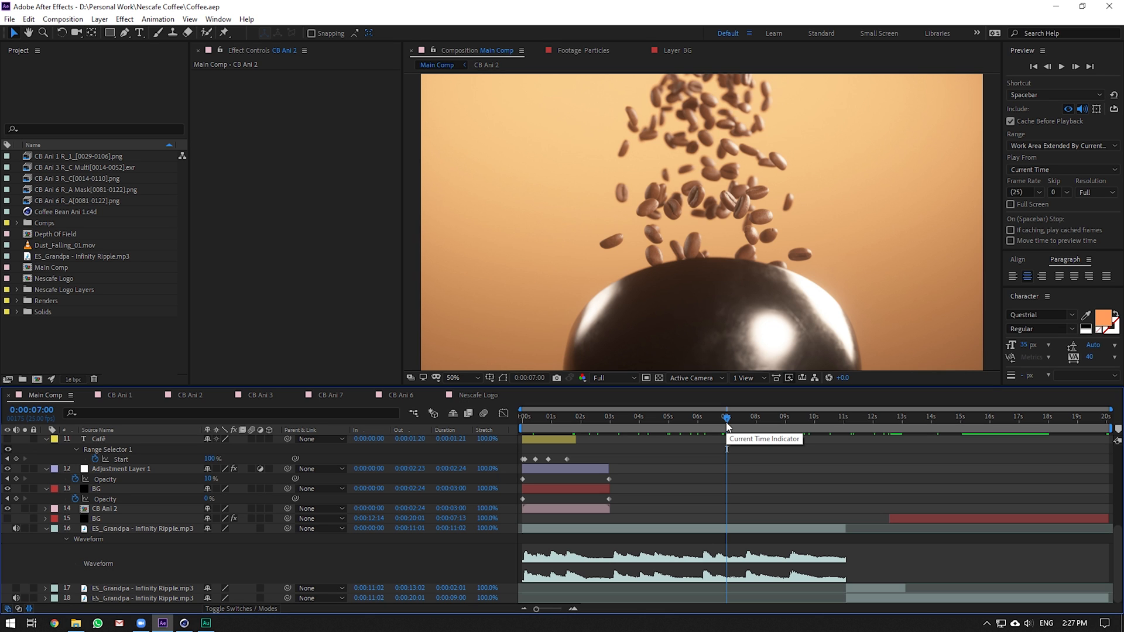
pyautogui.moveTo(727, 423); pyautogui.dragTo(750, 419)
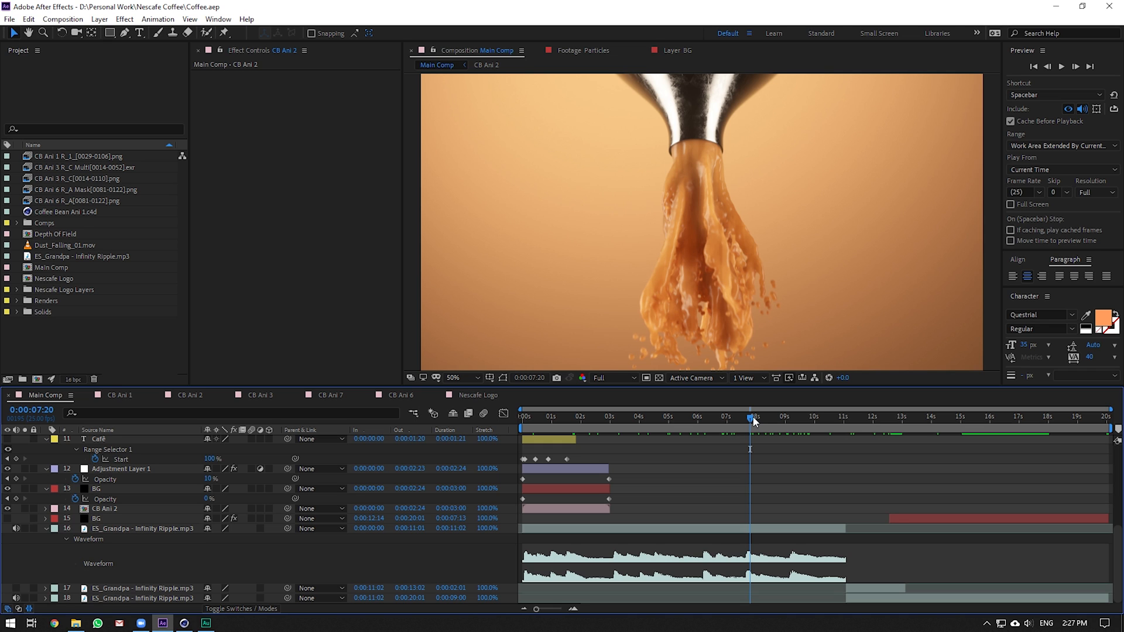
pyautogui.moveTo(752, 418); pyautogui.dragTo(753, 418)
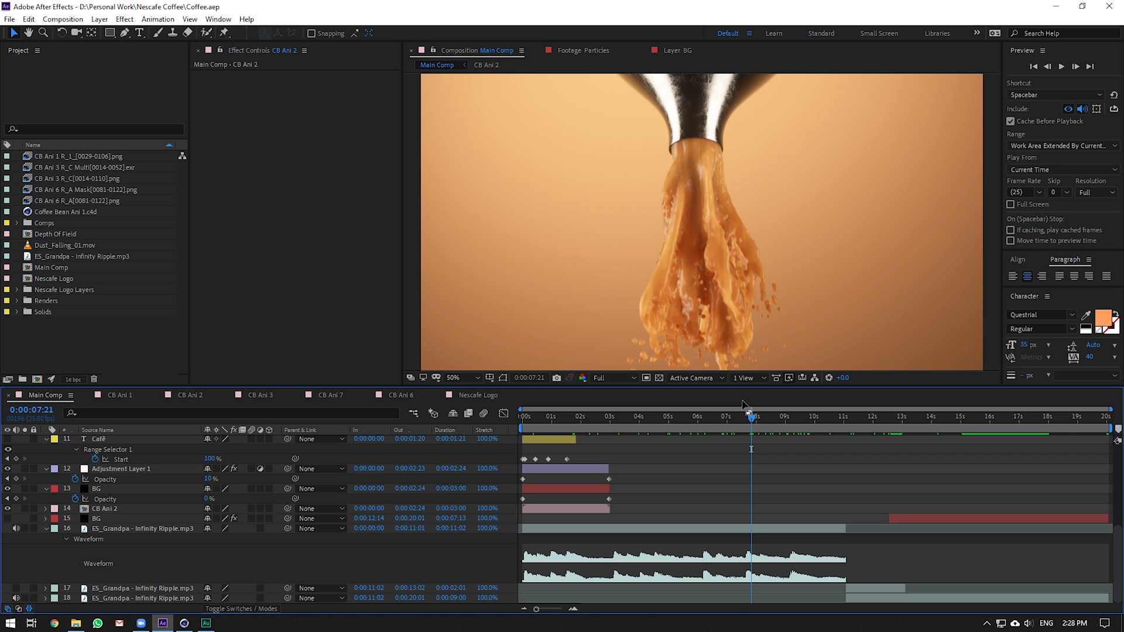
pyautogui.moveTo(754, 419); pyautogui.dragTo(836, 426)
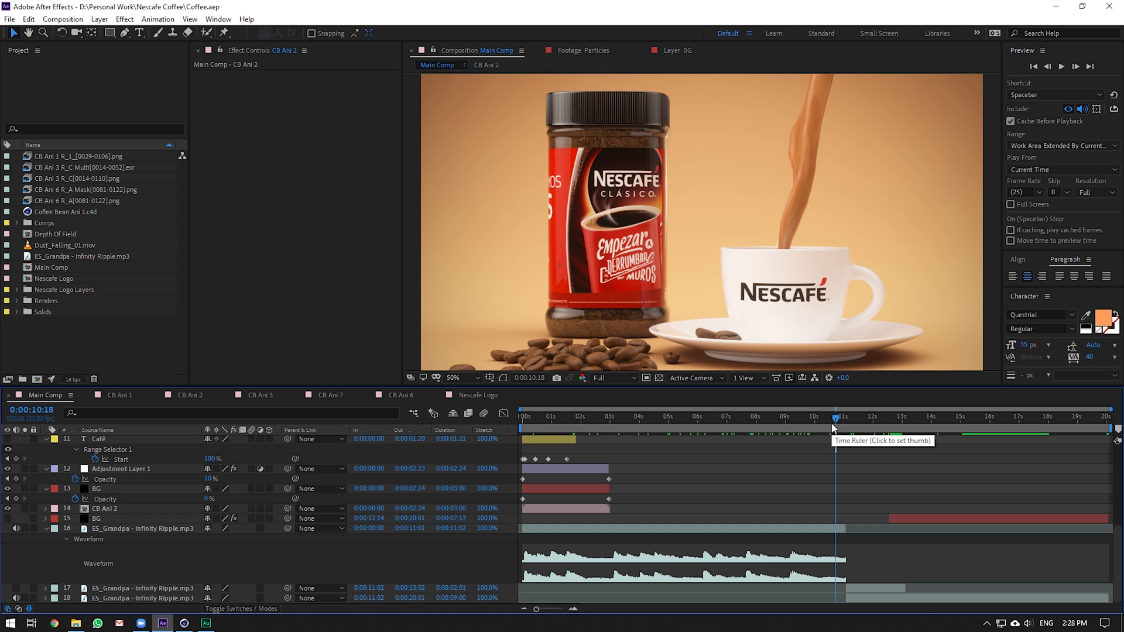
pyautogui.moveTo(563, 415); pyautogui.dragTo(754, 463)
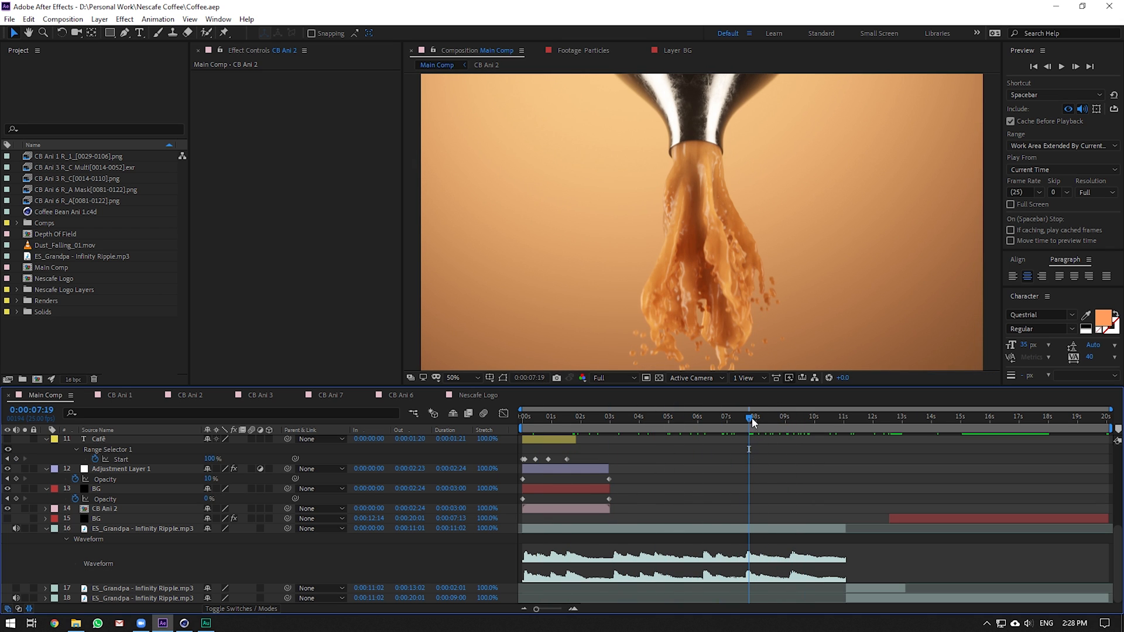
pyautogui.moveTo(752, 417); pyautogui.dragTo(764, 417)
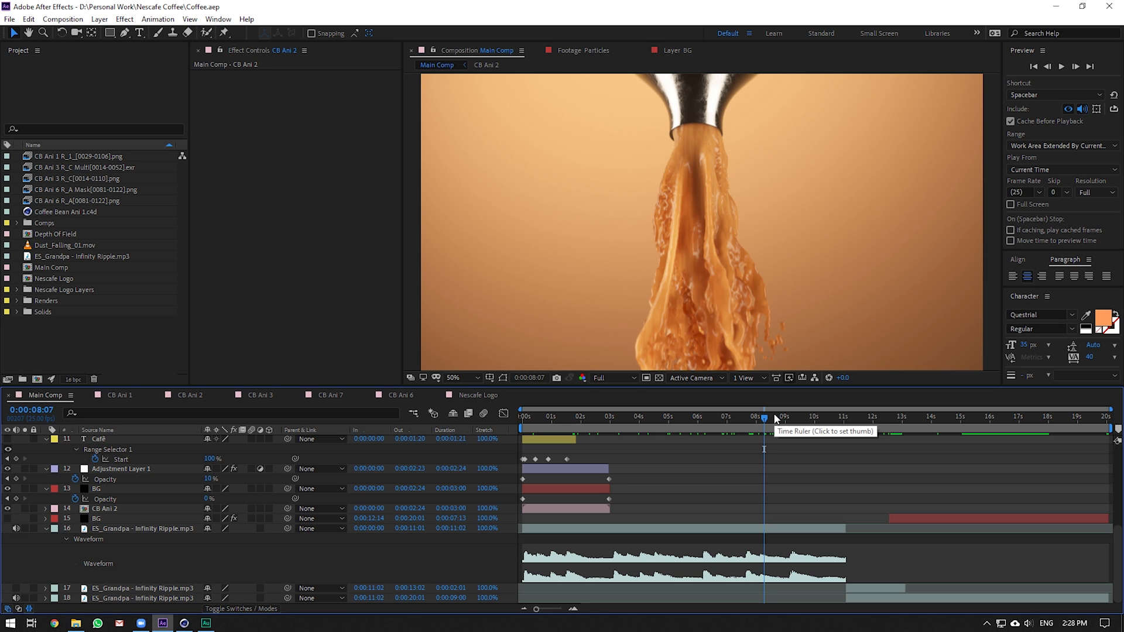
pyautogui.moveTo(767, 417); pyautogui.dragTo(708, 413)
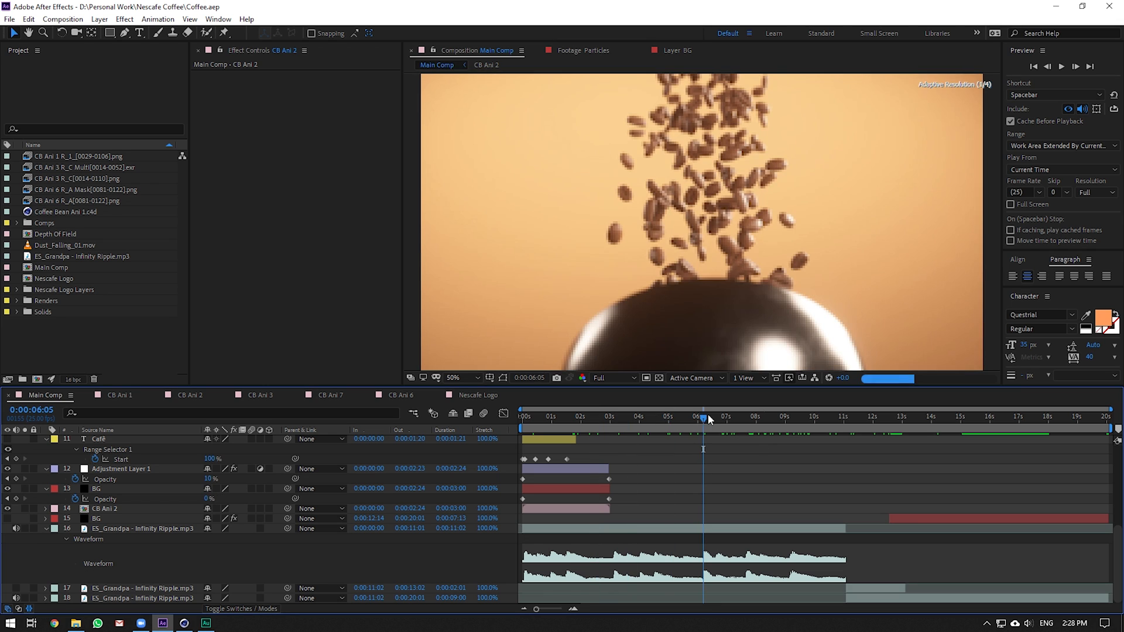
# Select the ES_Grandpa music layer and preview Main Comp from the start
pyautogui.click(718, 529)
pyautogui.press('Home')
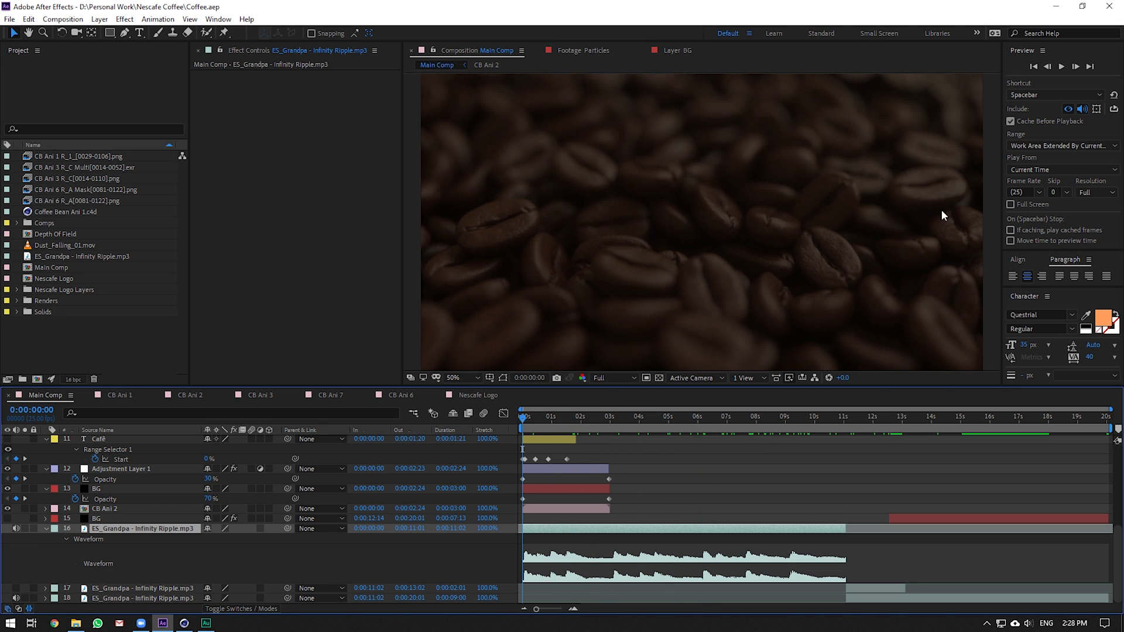
pyautogui.click(1061, 66)
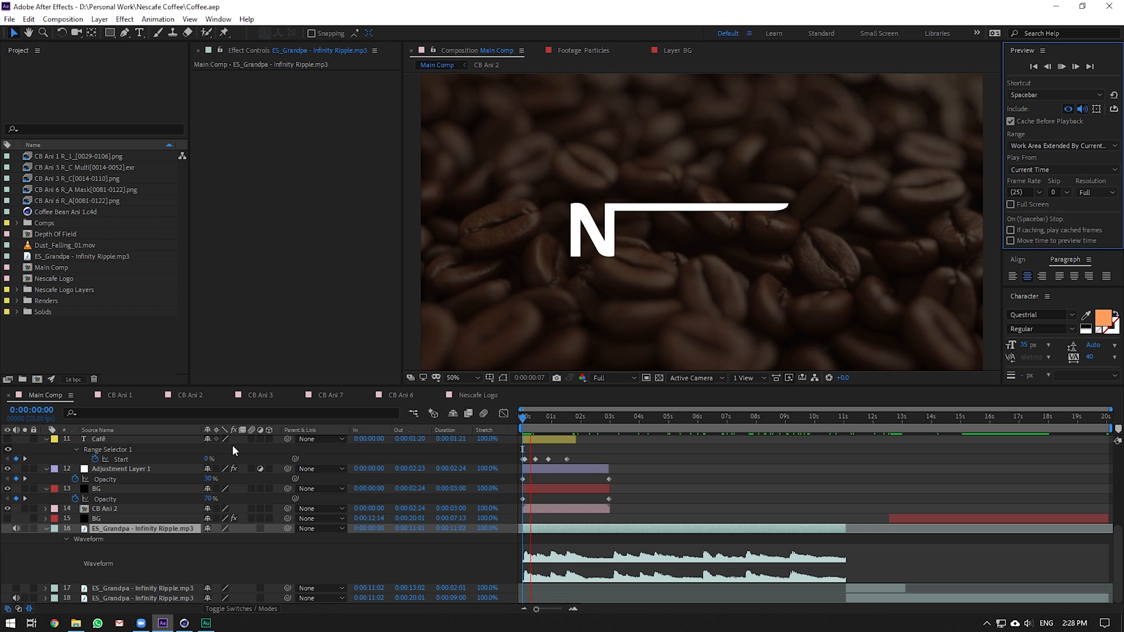
pyautogui.click(46, 529)
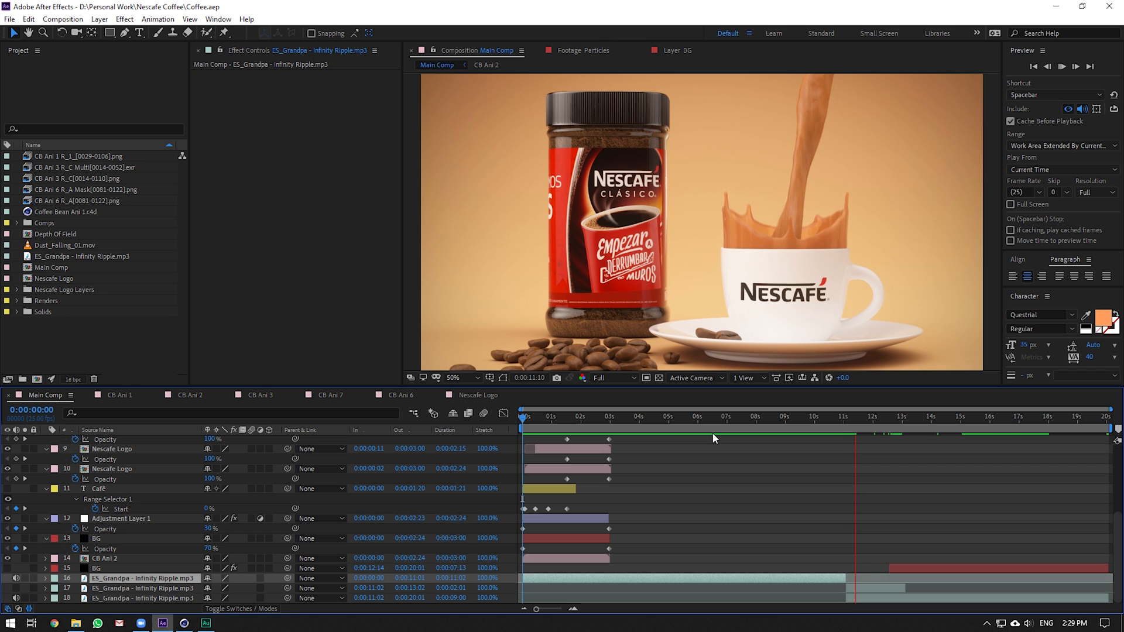
# Fit the composition in the viewer and jump to the stacked beans at 0:00:03:15
pyautogui.click(890, 465)
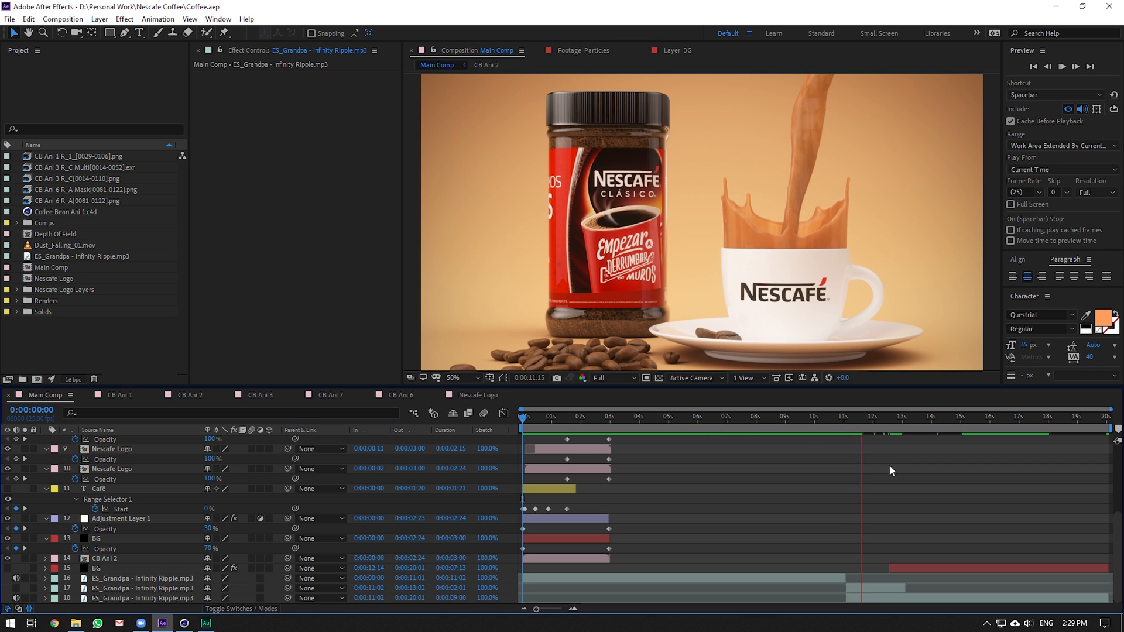
pyautogui.click(475, 378)
pyautogui.click(481, 400)
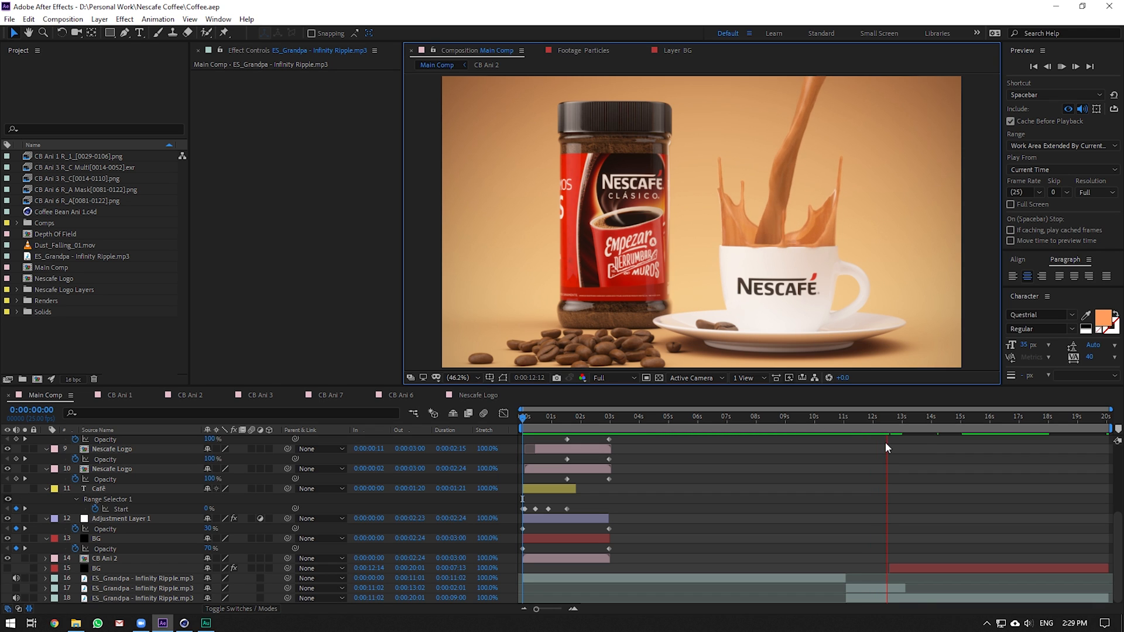
pyautogui.click(627, 416)
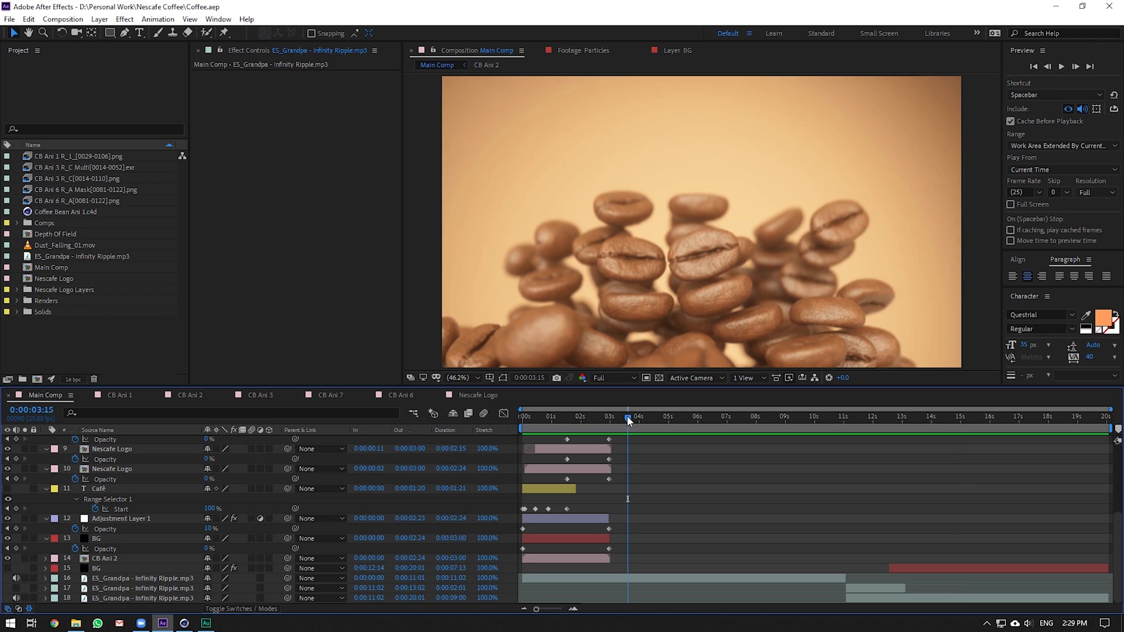
# Open General Preferences and browse the Display, Disk Cache, Video Preview and Appearance pages
pyautogui.click(9, 19)
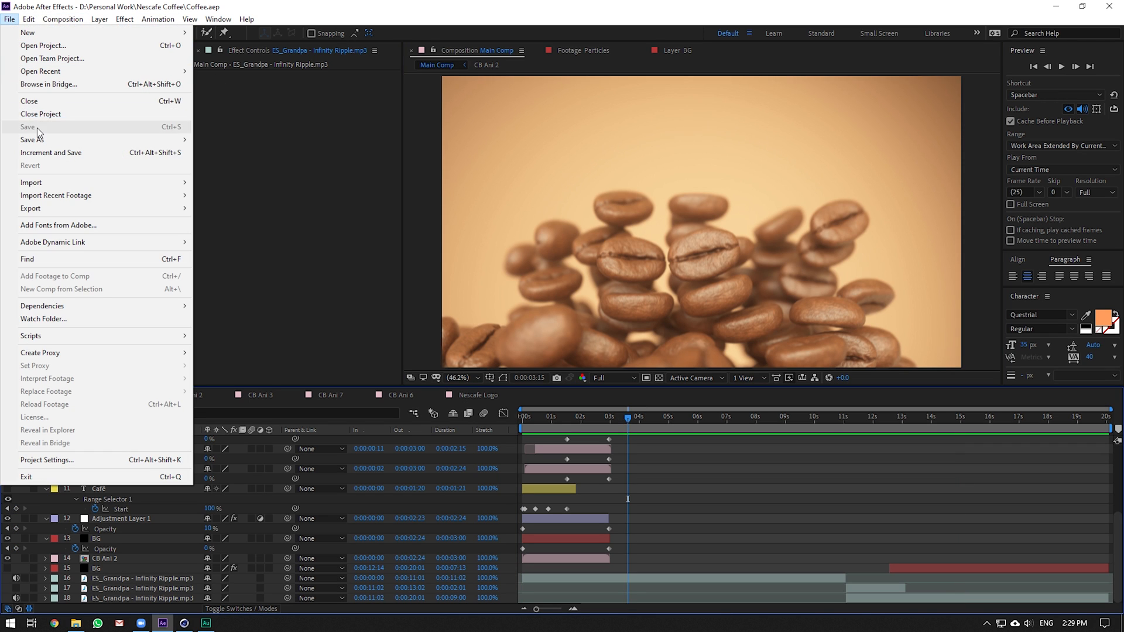
pyautogui.click(9, 19)
pyautogui.click(29, 18)
pyautogui.moveTo(126, 343)
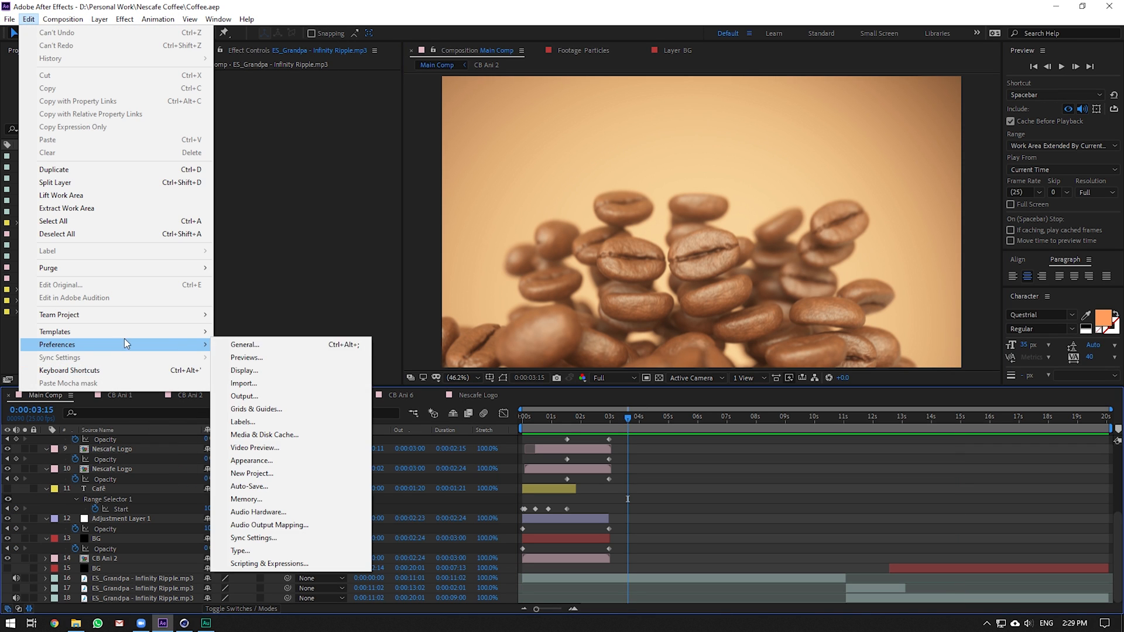
pyautogui.click(252, 344)
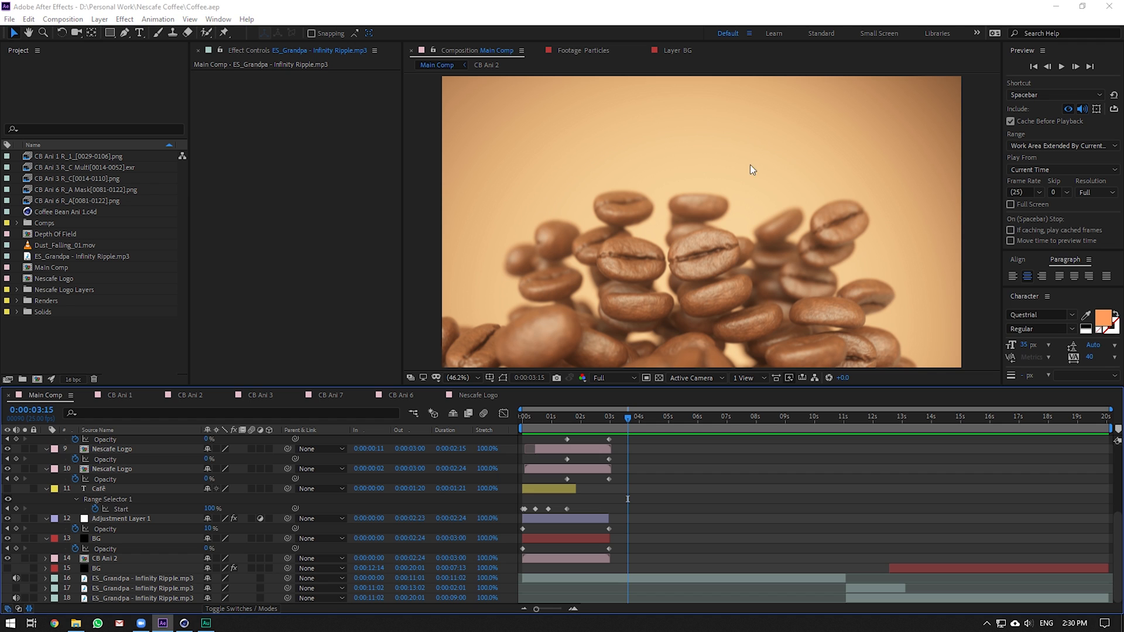
pyautogui.click(490, 154)
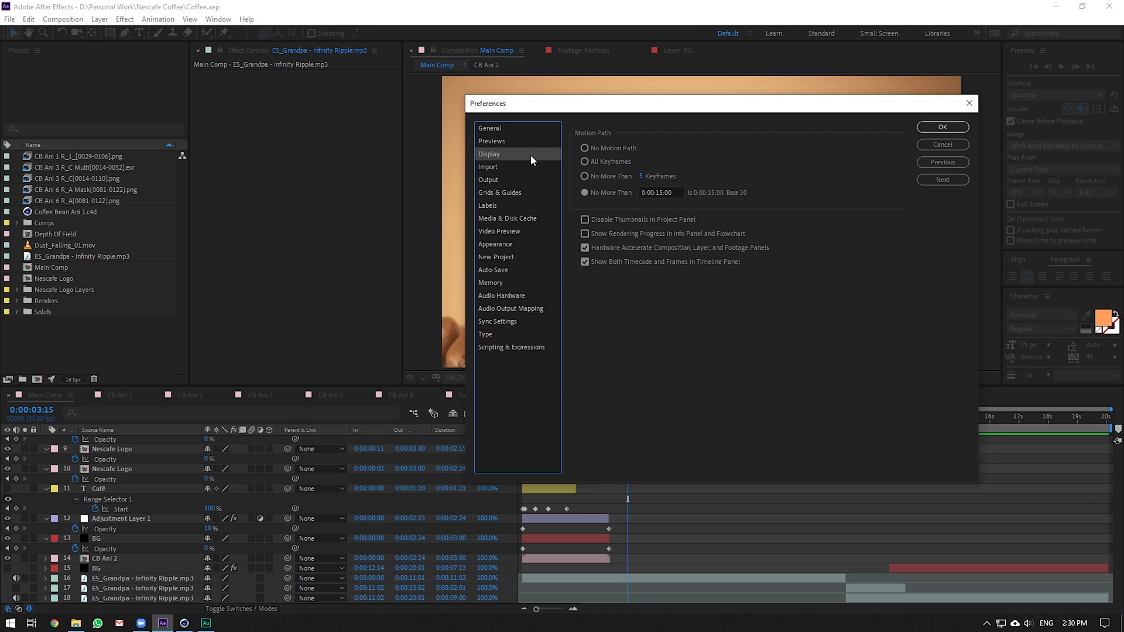
pyautogui.click(517, 177)
pyautogui.click(512, 193)
pyautogui.click(513, 219)
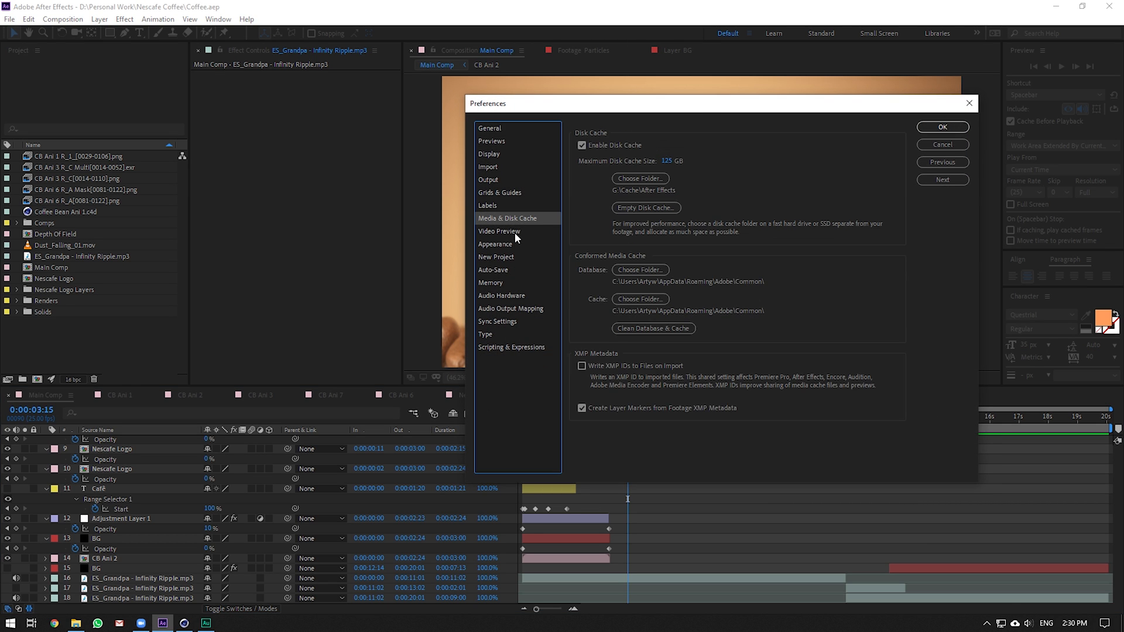
pyautogui.click(519, 232)
pyautogui.press('Up')
pyautogui.click(518, 244)
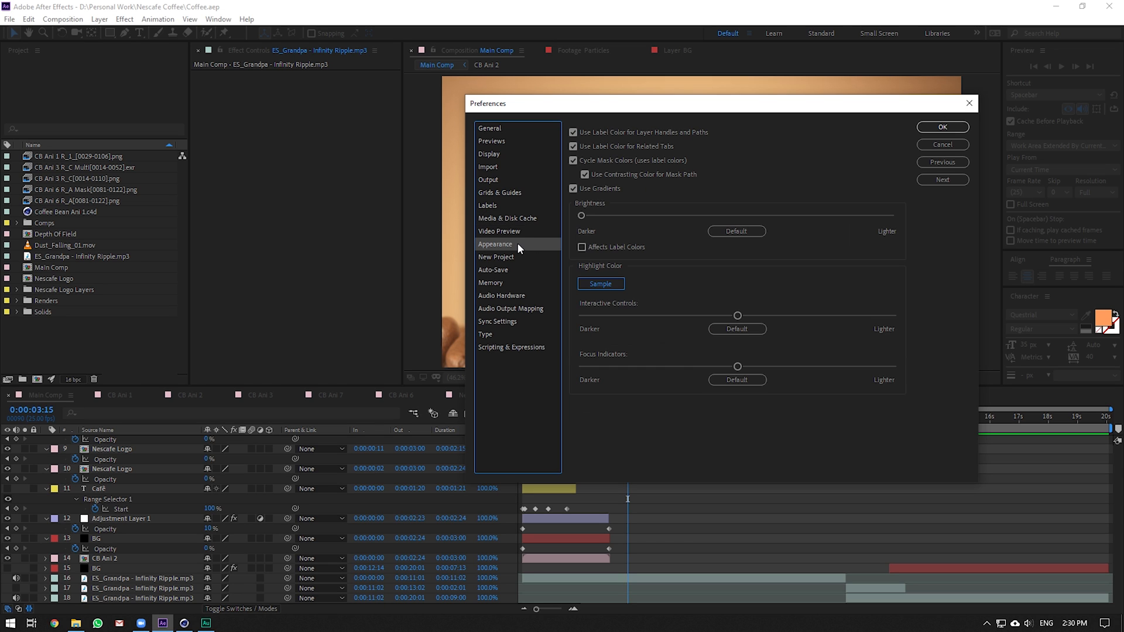
pyautogui.click(520, 218)
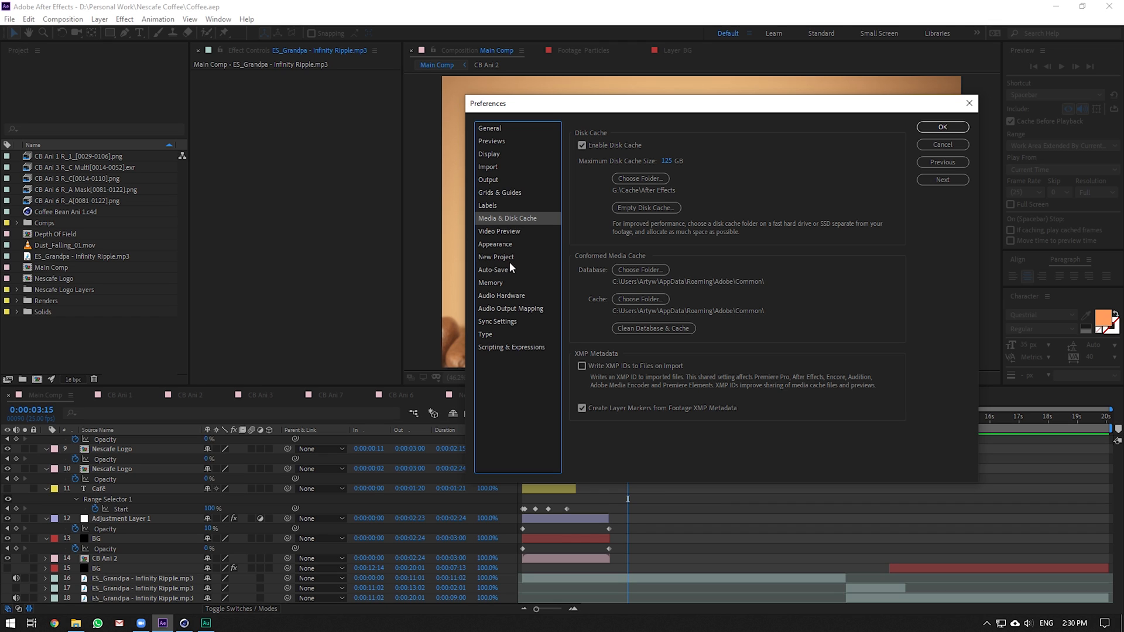
# Browse the Audio Output Mapping, Memory, Auto-Save, Grids and Label preference pages
pyautogui.click(514, 308)
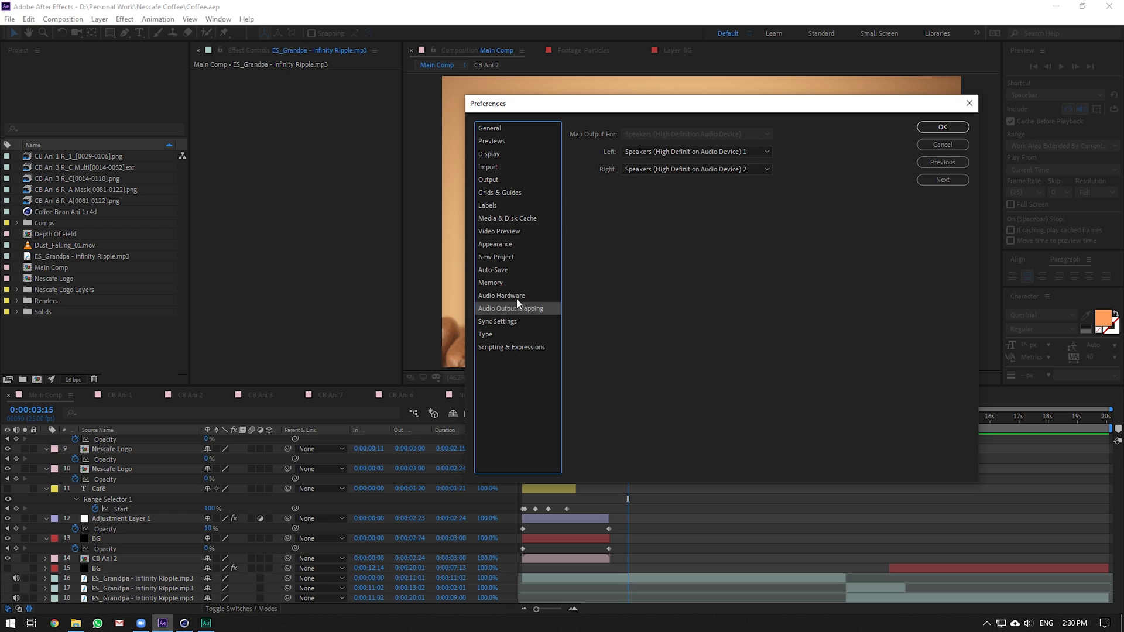
pyautogui.click(514, 282)
pyautogui.click(512, 271)
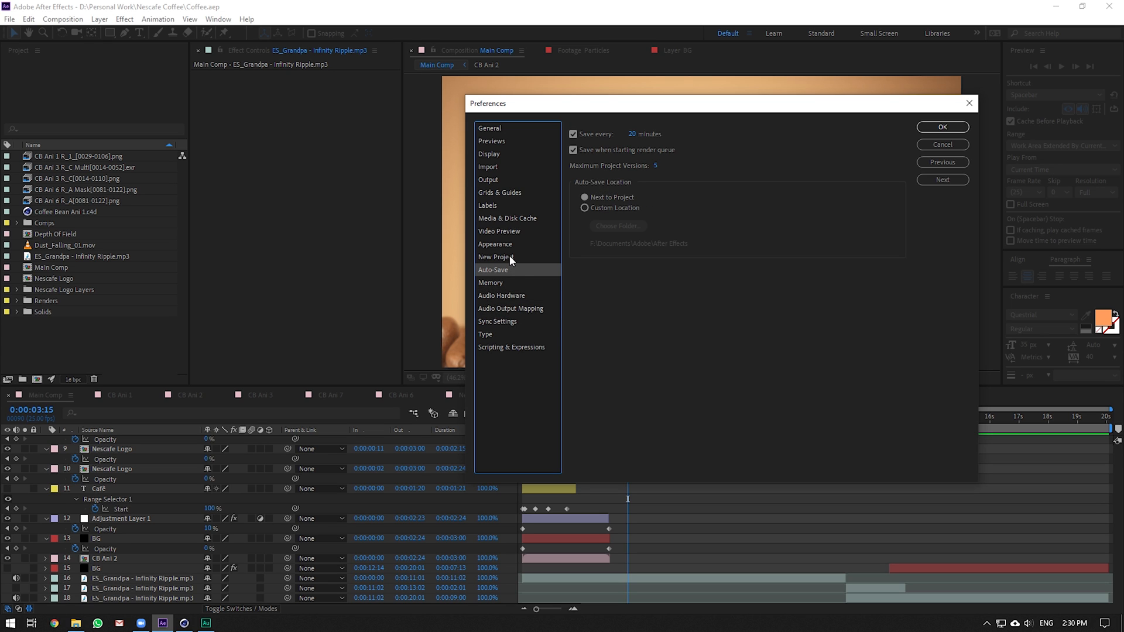
pyautogui.click(510, 258)
pyautogui.click(518, 245)
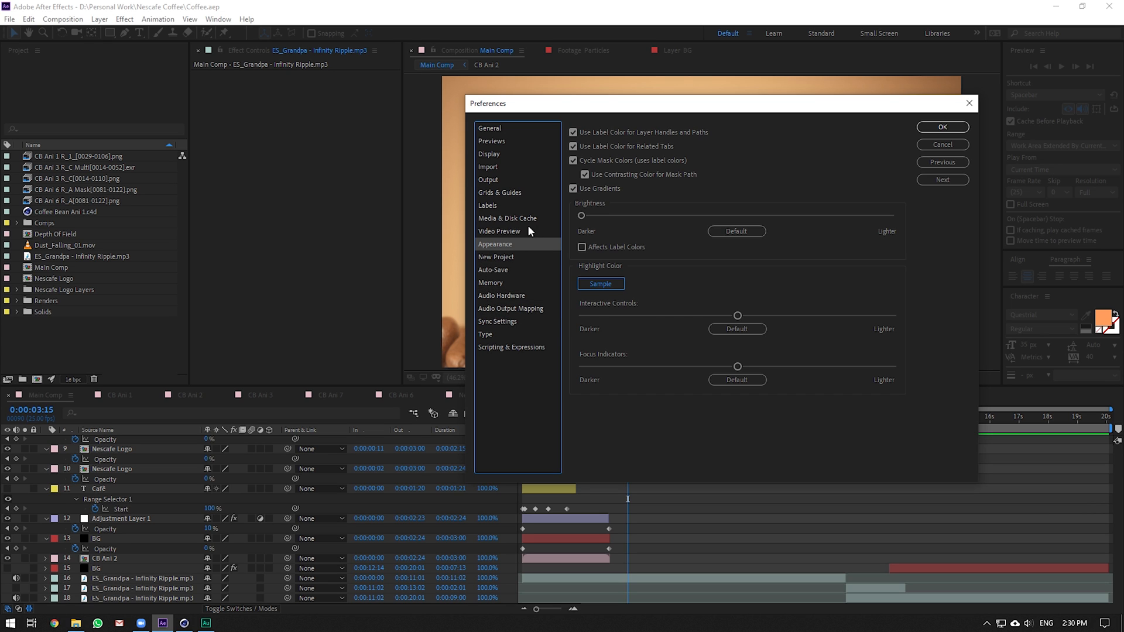
pyautogui.click(527, 227)
pyautogui.click(527, 218)
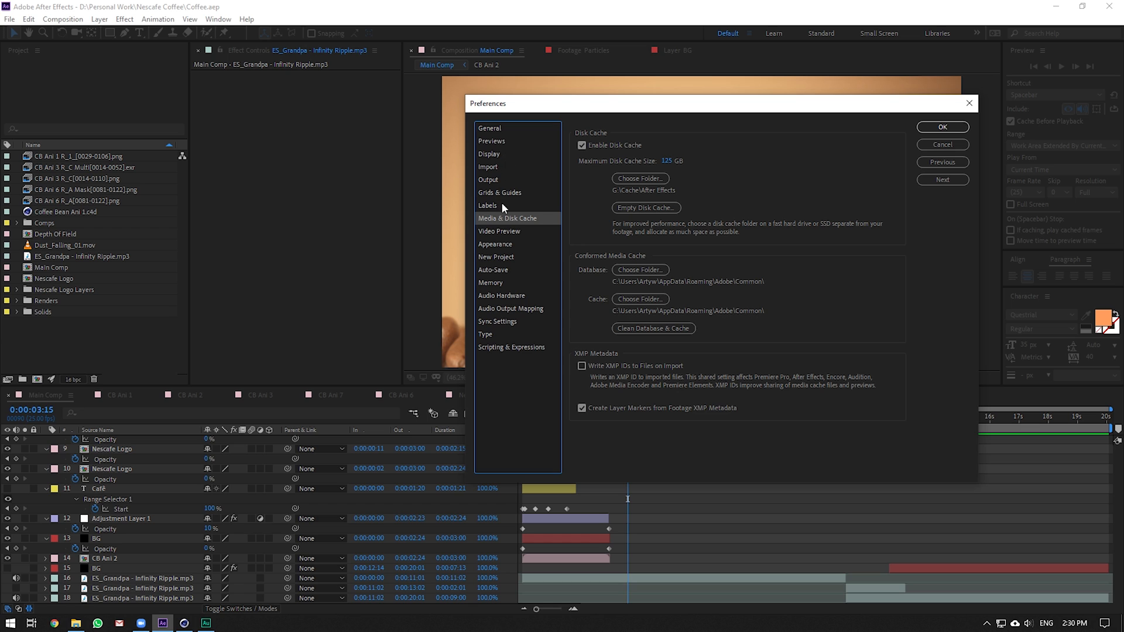
pyautogui.click(518, 192)
pyautogui.click(500, 155)
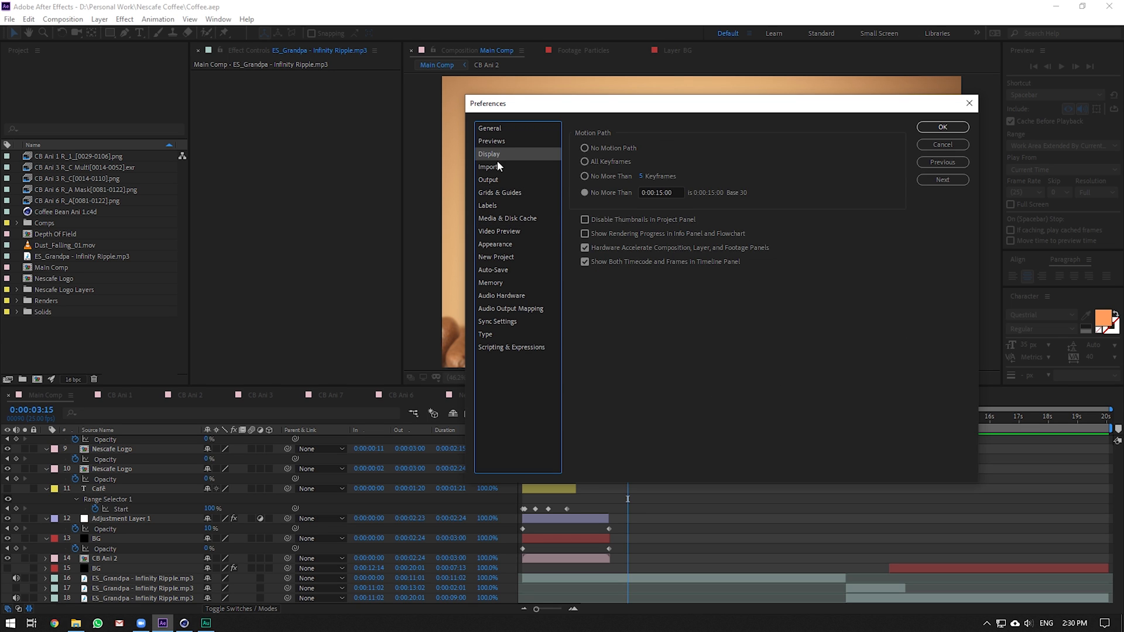
pyautogui.click(497, 166)
pyautogui.click(497, 179)
pyautogui.click(499, 193)
pyautogui.click(501, 205)
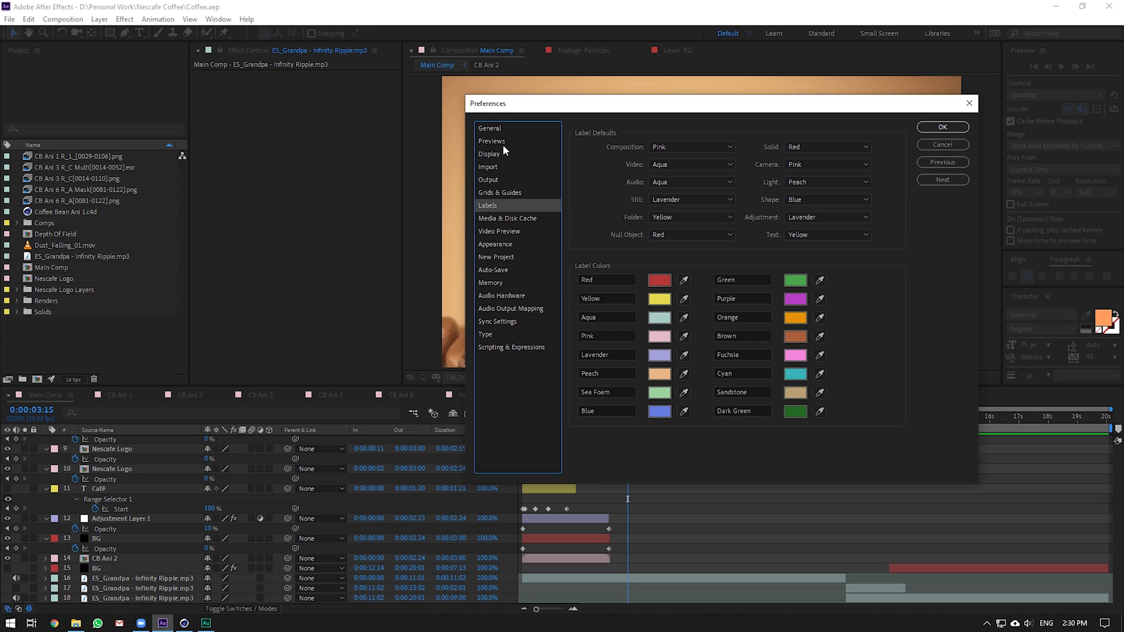
# Set Audio Hardware Default Output to Headset Earphone (Razer Kraken 7.1) and confirm
pyautogui.click(513, 295)
pyautogui.click(676, 162)
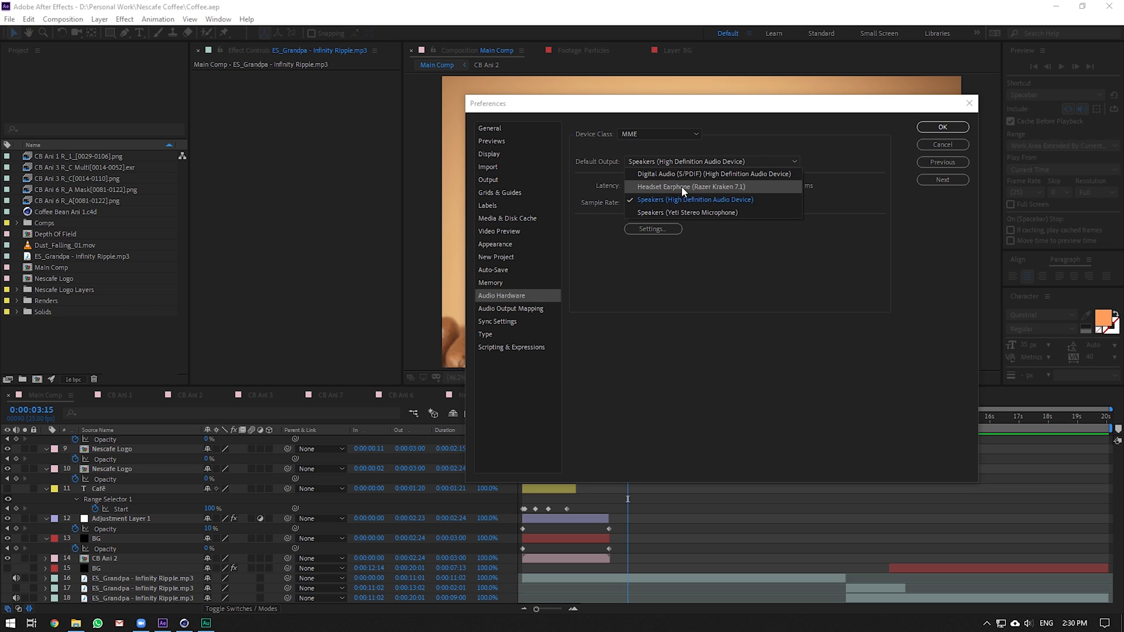
pyautogui.click(681, 186)
pyautogui.click(780, 319)
pyautogui.click(943, 127)
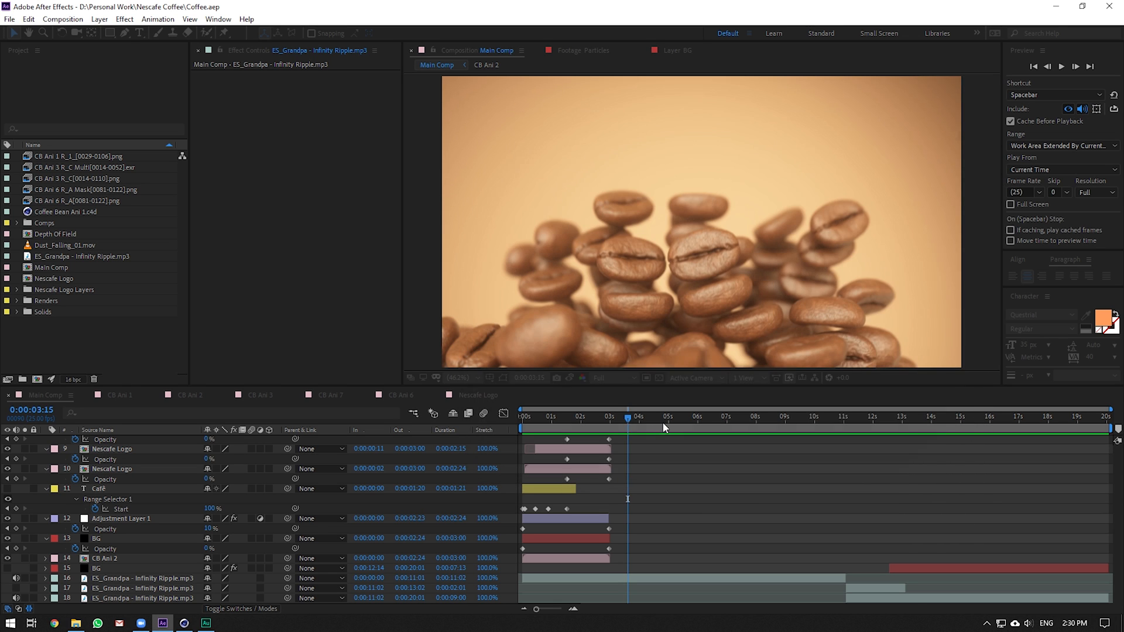
pyautogui.click(545, 416)
# Show the music layer's Waveform and scrub the intro to the logo
pyautogui.moveTo(544, 416); pyautogui.dragTo(517, 416)
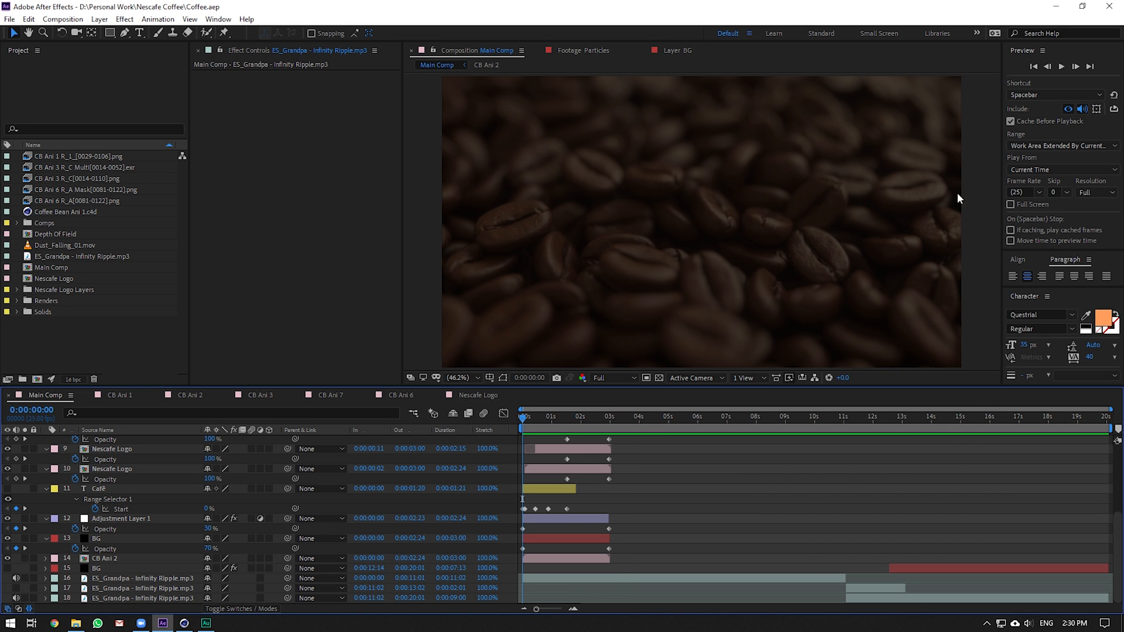
pyautogui.scroll(5, 634, 448)
pyautogui.scroll(-5, 621, 442)
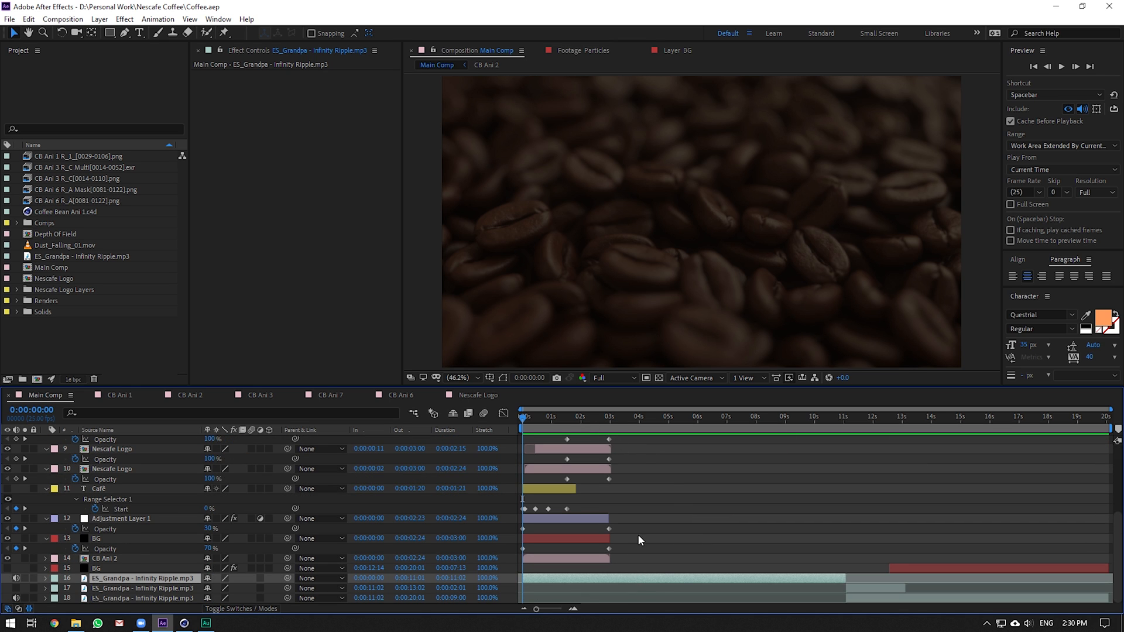
pyautogui.press('l')
pyautogui.press('l')
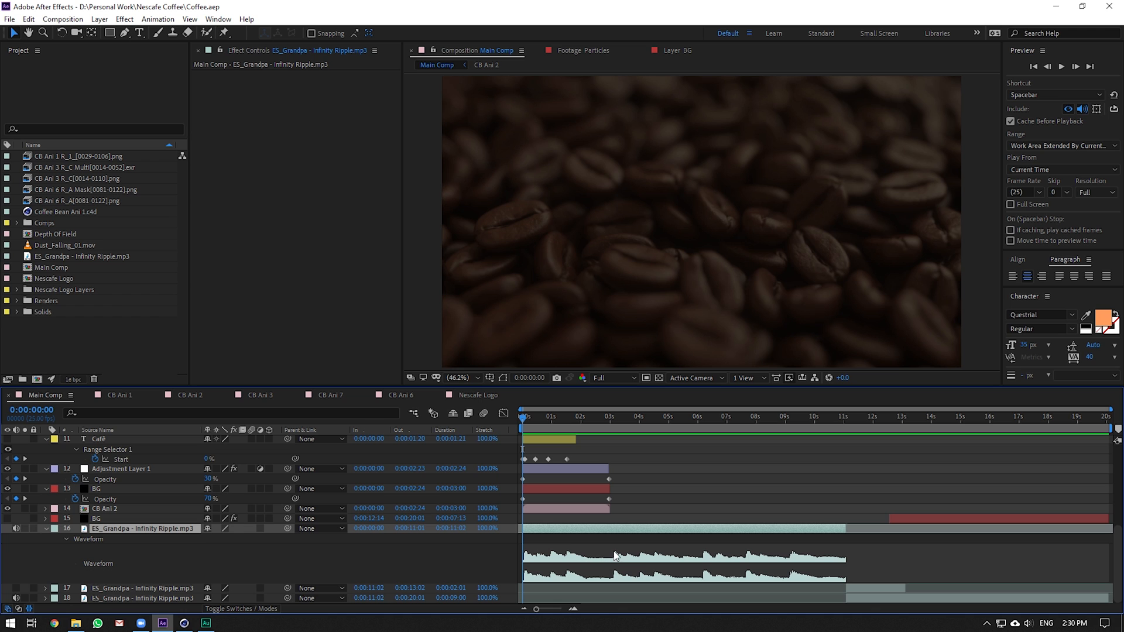
pyautogui.moveTo(545, 422); pyautogui.dragTo(643, 426)
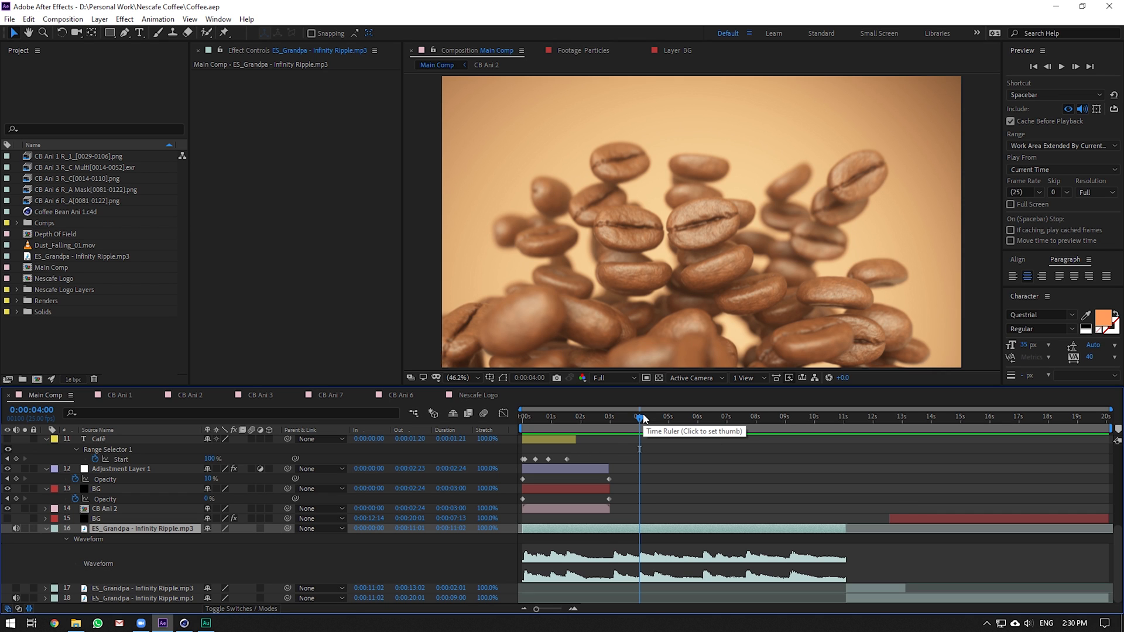
# Preview Main Comp from the start and scrub through the NESCAFÉ logo reveal
pyautogui.press('Home')
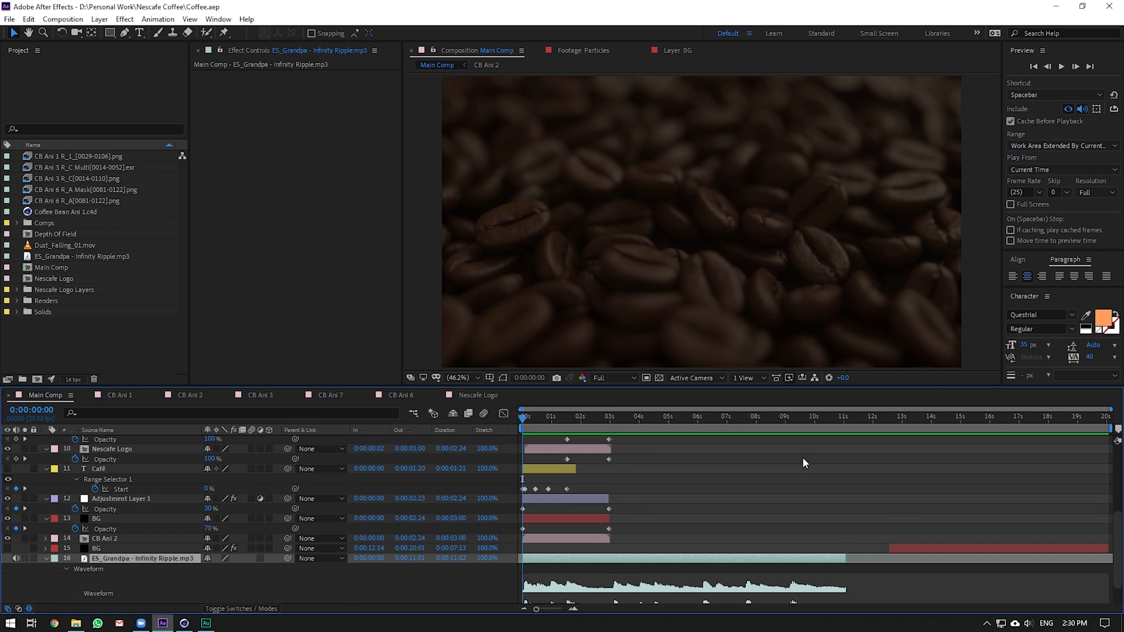
pyautogui.click(1062, 68)
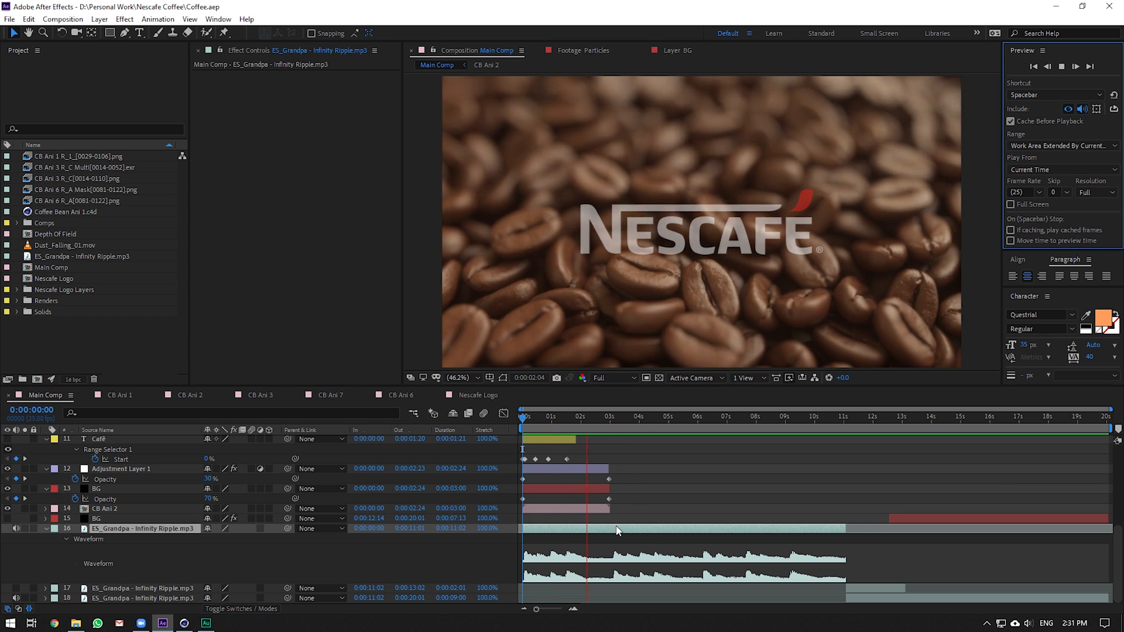
pyautogui.moveTo(538, 416); pyautogui.dragTo(571, 447)
pyautogui.scroll(1, 644, 436)
pyautogui.scroll(1, 606, 470)
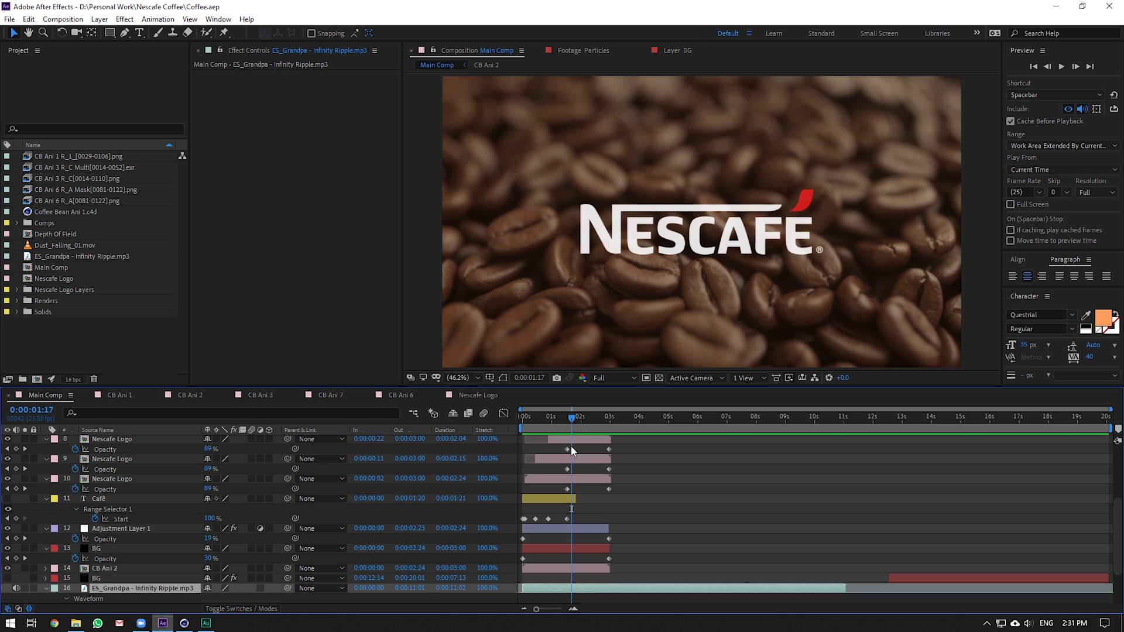
pyautogui.click(571, 481)
pyautogui.scroll(1, 570, 481)
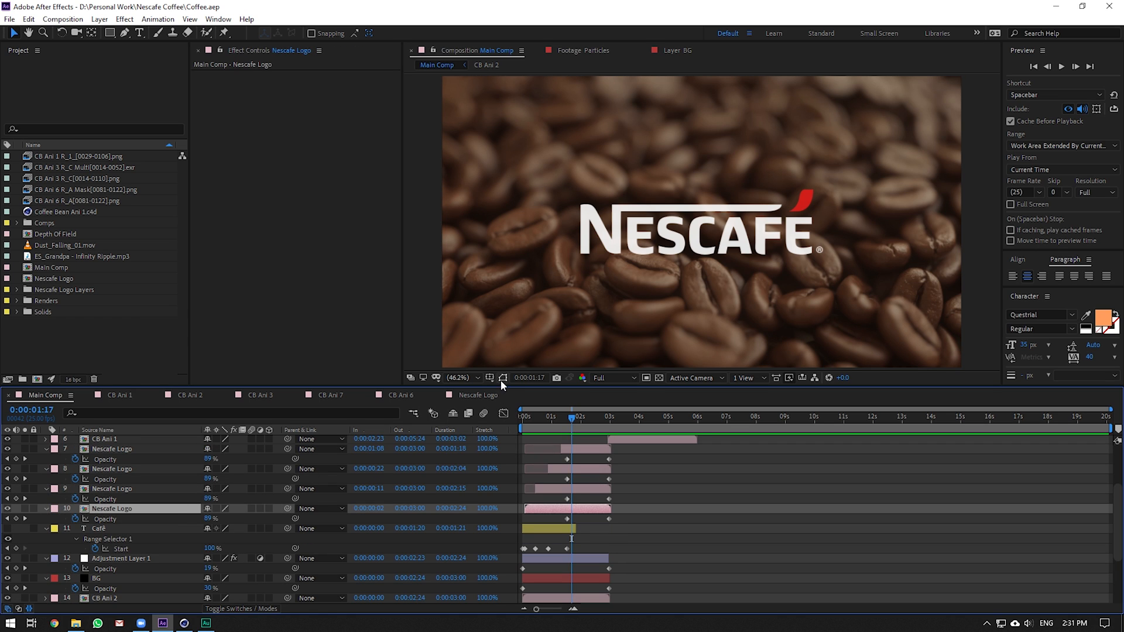
pyautogui.click(502, 379)
pyautogui.click(578, 486)
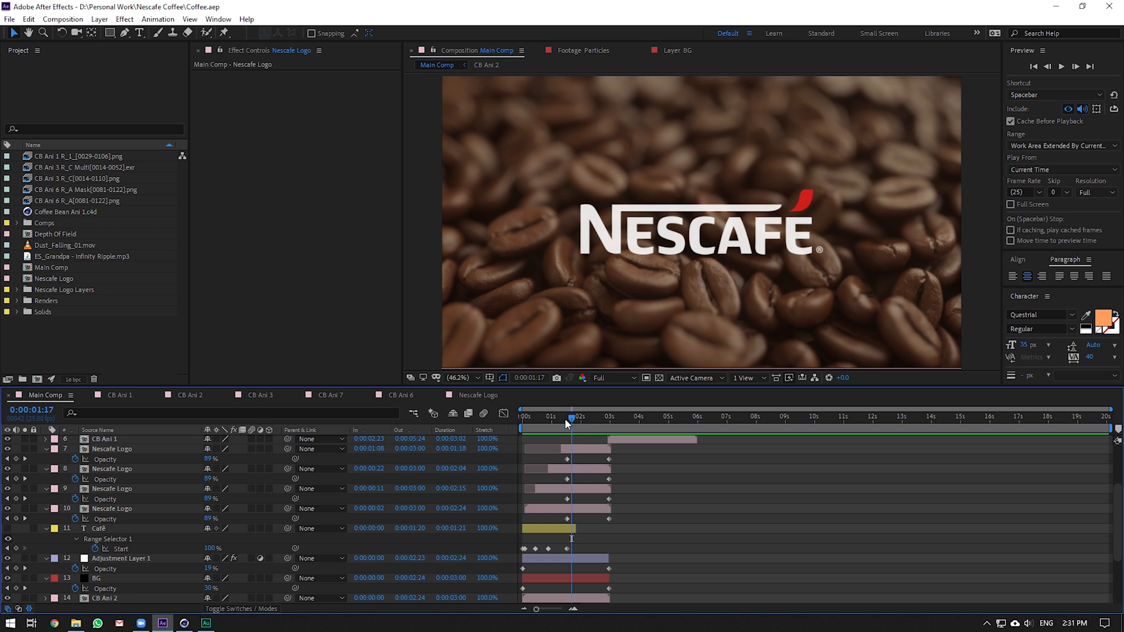
pyautogui.moveTo(566, 420); pyautogui.dragTo(515, 430)
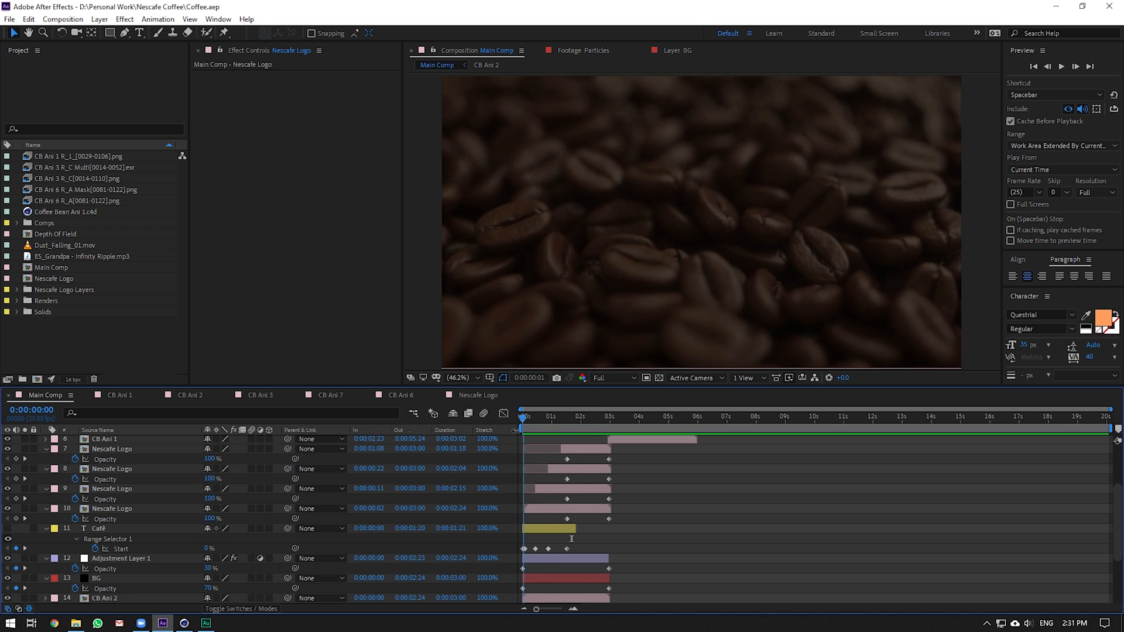
pyautogui.click(1061, 66)
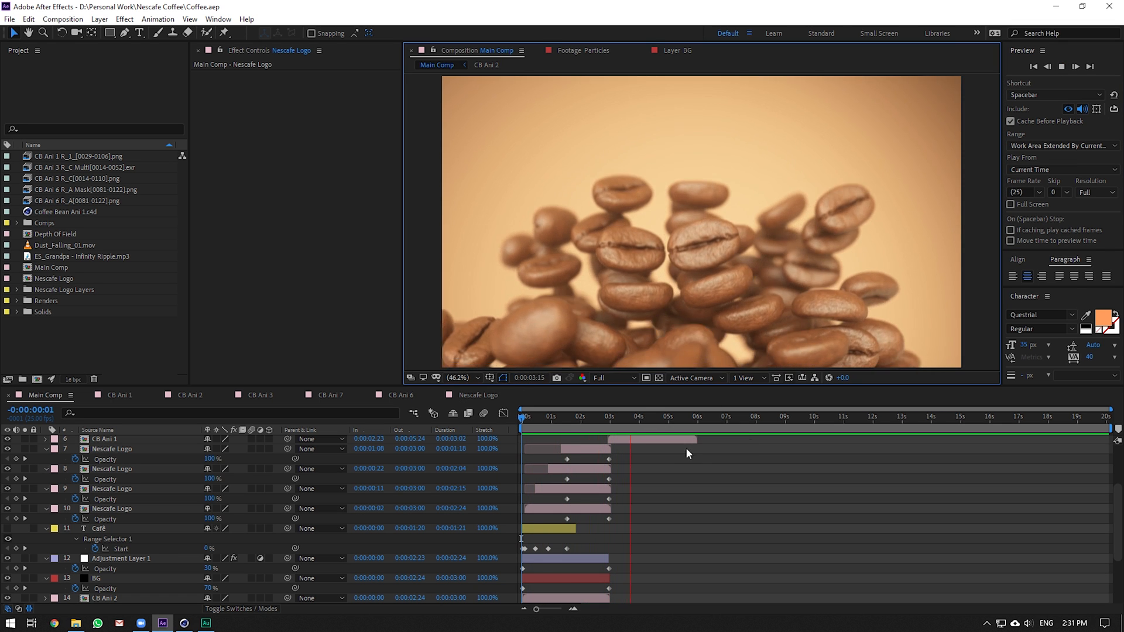
pyautogui.scroll(-3, 697, 451)
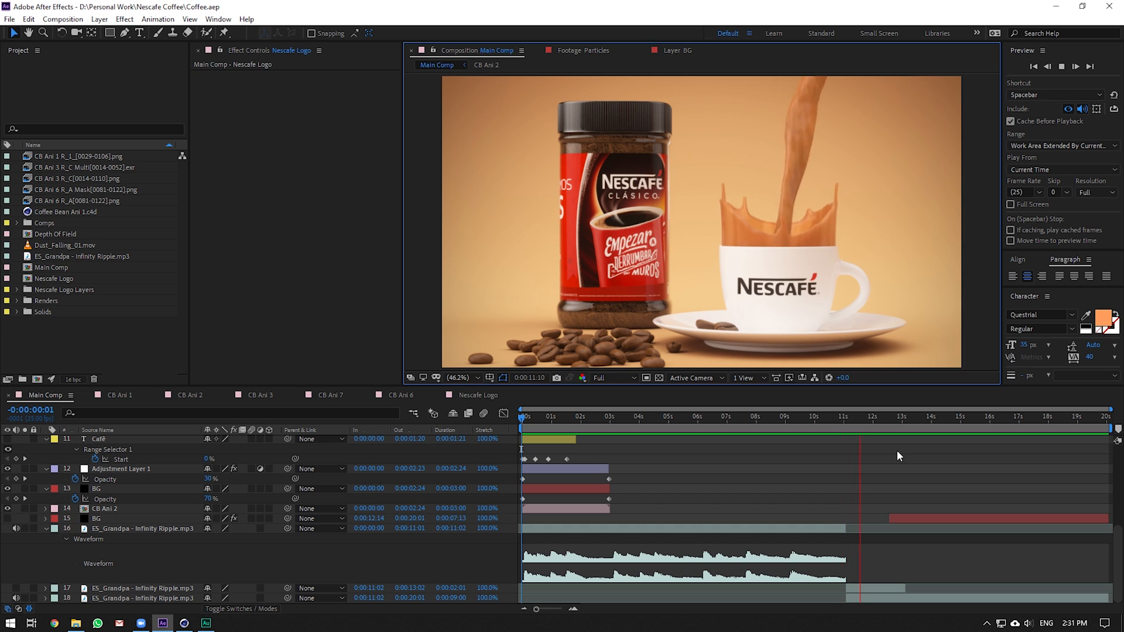
# Stop playback at 0:00:11:13 and scrub back through the pour and flying beans shots
pyautogui.click(858, 419)
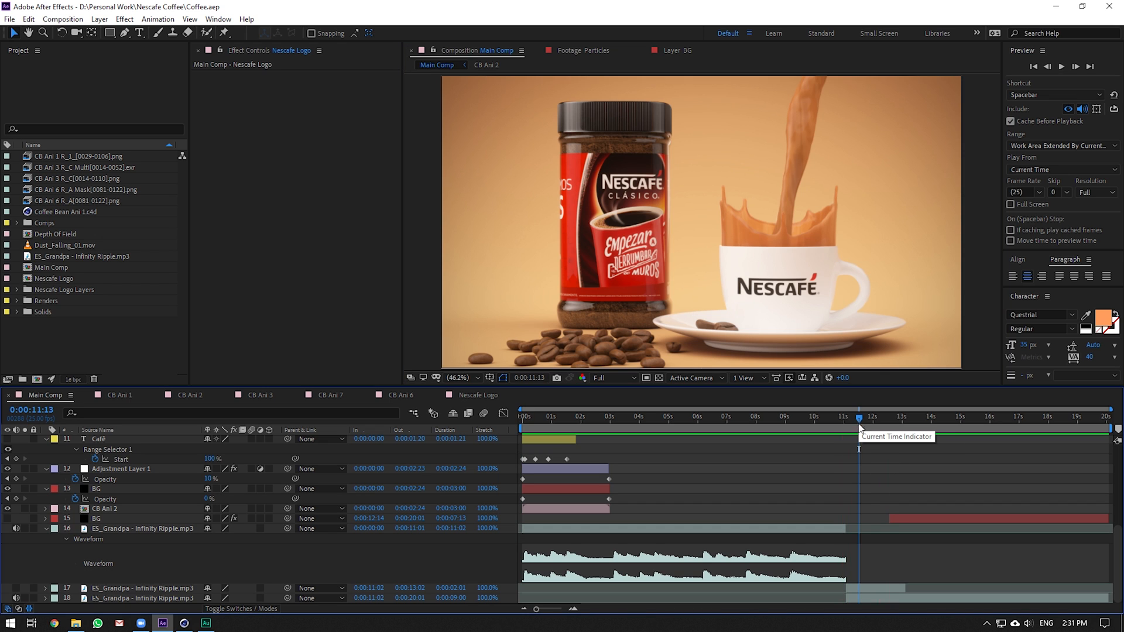
pyautogui.click(870, 587)
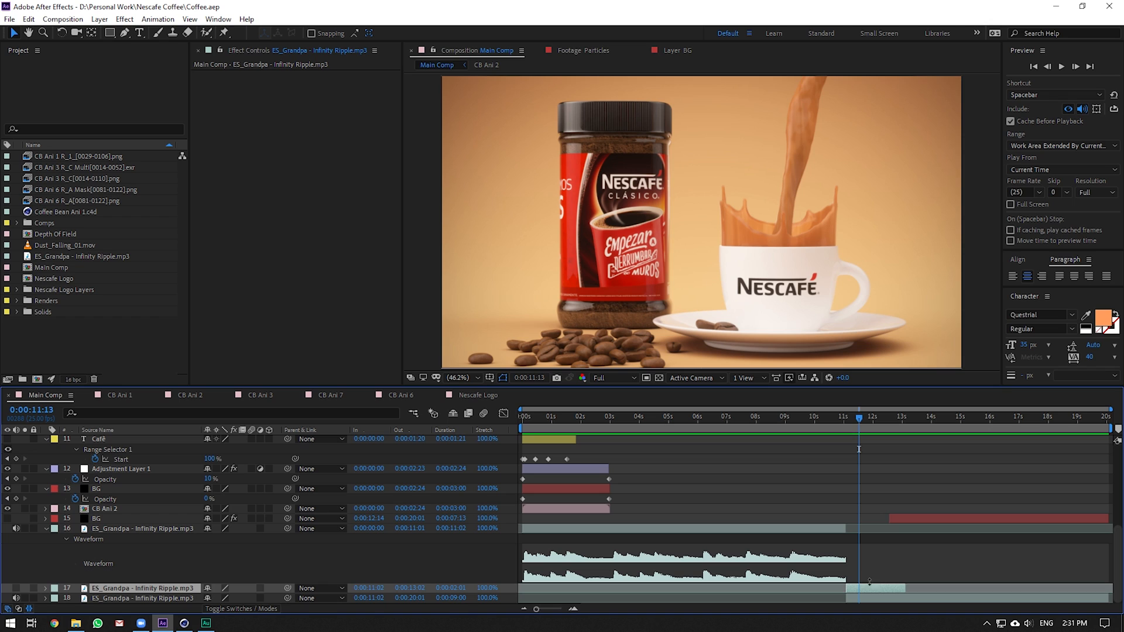
pyautogui.click(856, 417)
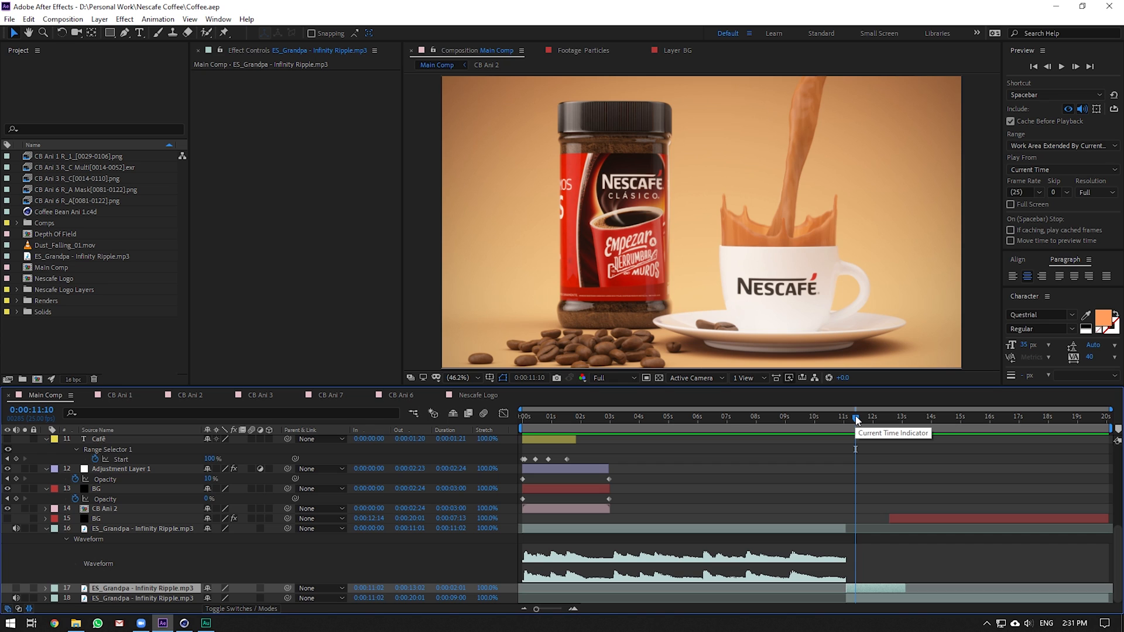
pyautogui.moveTo(855, 416); pyautogui.dragTo(791, 424)
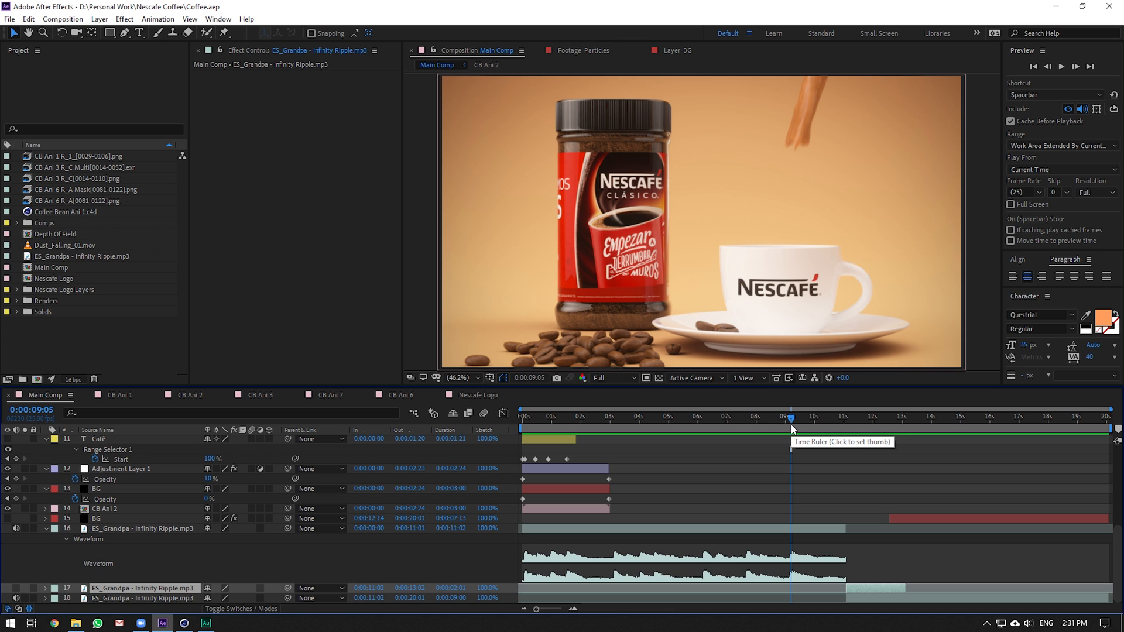
pyautogui.moveTo(640, 418); pyautogui.dragTo(659, 419)
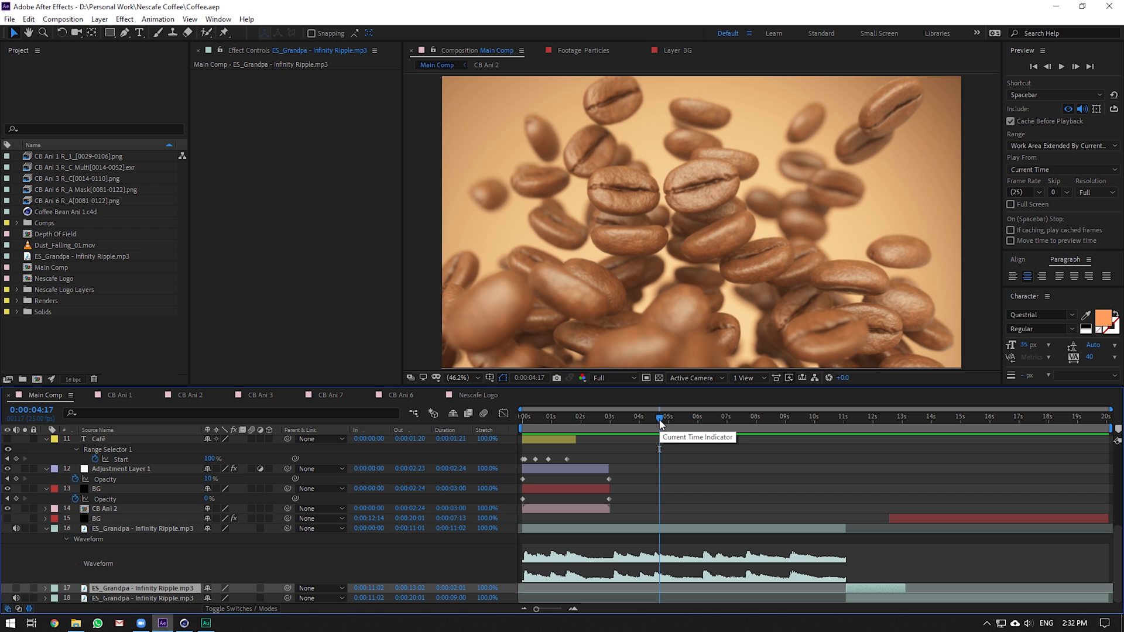
pyautogui.moveTo(660, 423); pyautogui.dragTo(792, 423)
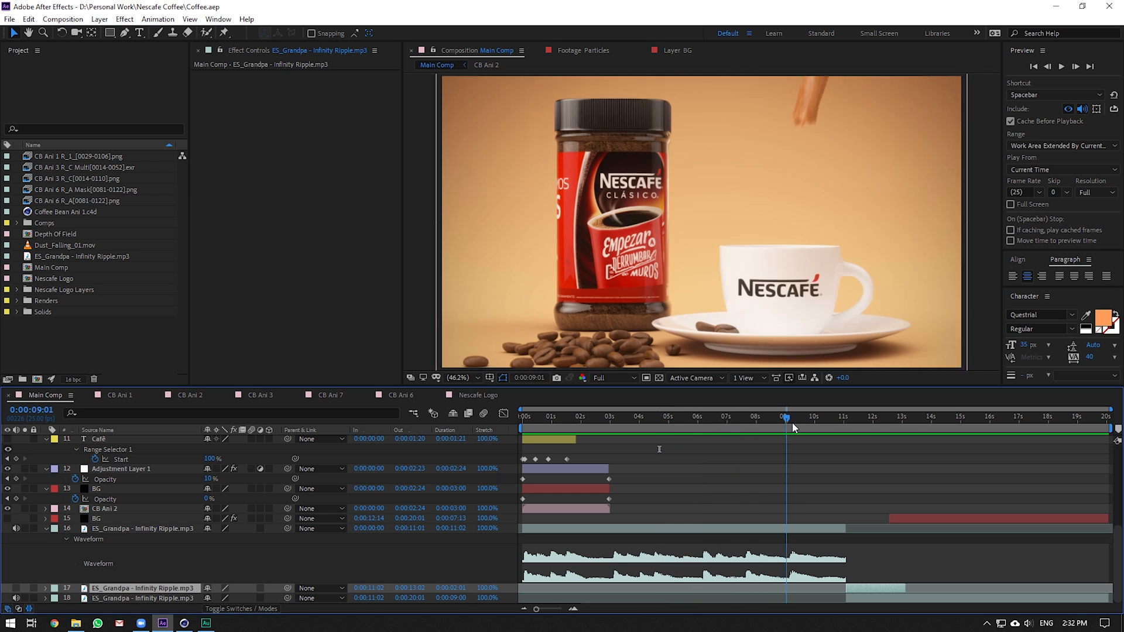
# Preview the pour section from around 9 and 10 seconds
pyautogui.click(1065, 68)
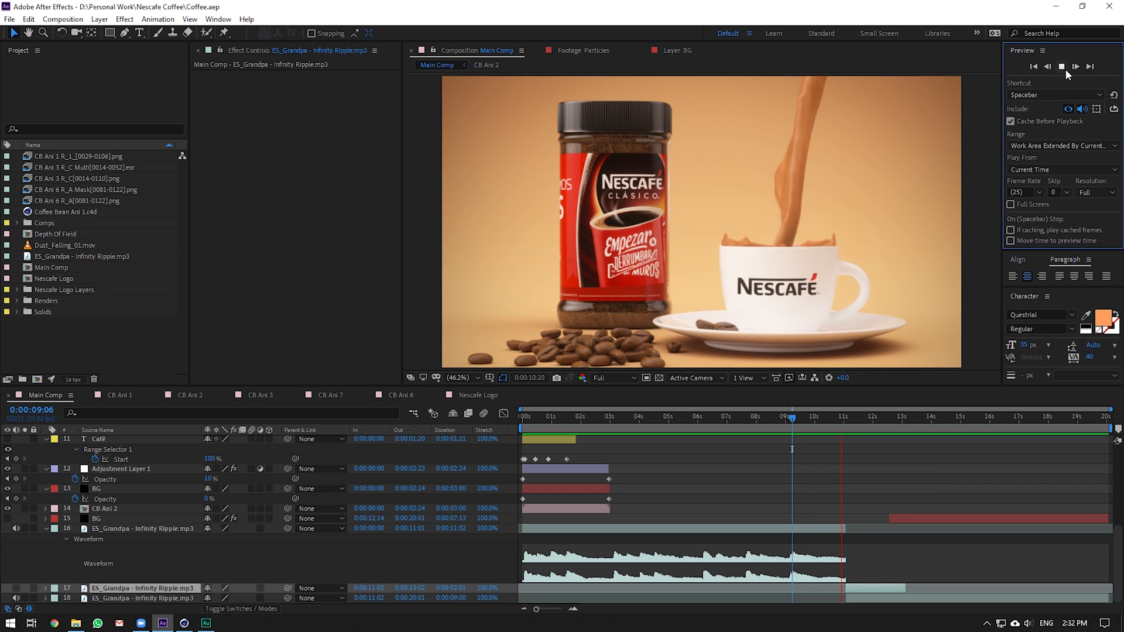
pyautogui.press('space')
pyautogui.moveTo(807, 413)
pyautogui.mouseDown()
pyautogui.moveTo(854, 410)
pyautogui.moveTo(903, 371)
pyautogui.moveTo(866, 415)
pyautogui.moveTo(564, 444)
pyautogui.moveTo(803, 439)
pyautogui.moveTo(816, 427)
pyautogui.mouseUp()
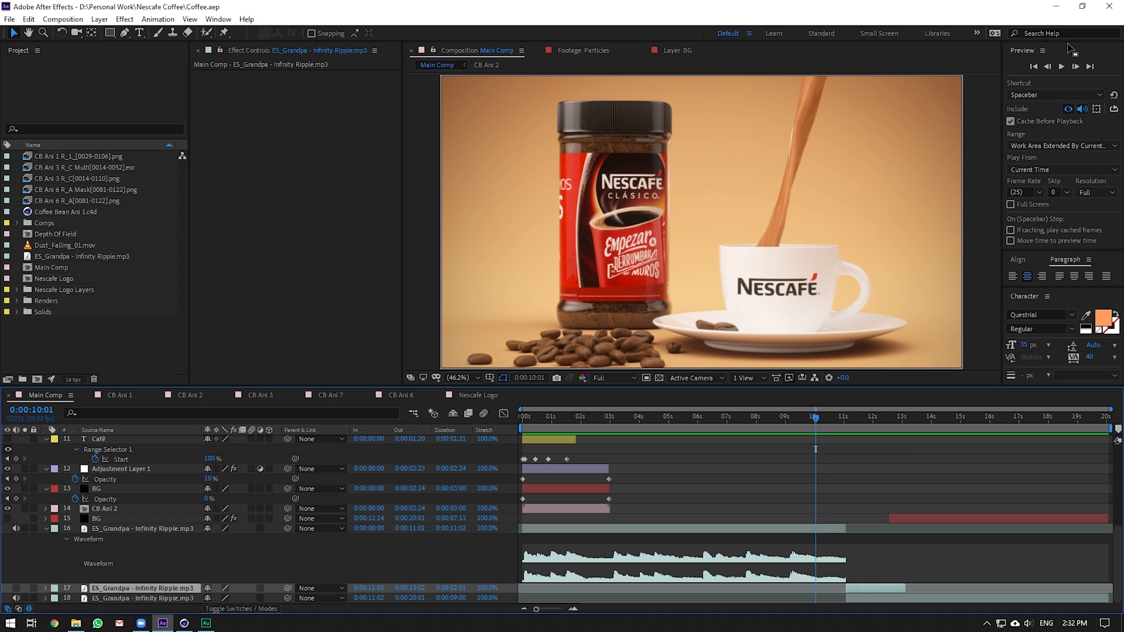
pyautogui.click(1062, 67)
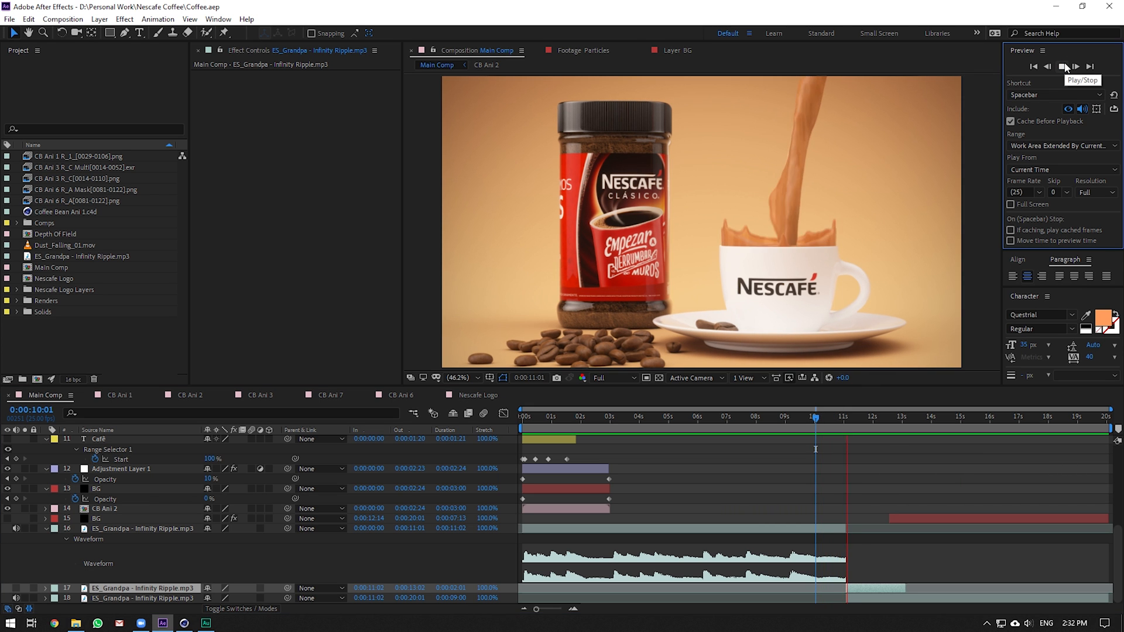
pyautogui.moveTo(705, 417); pyautogui.dragTo(743, 436)
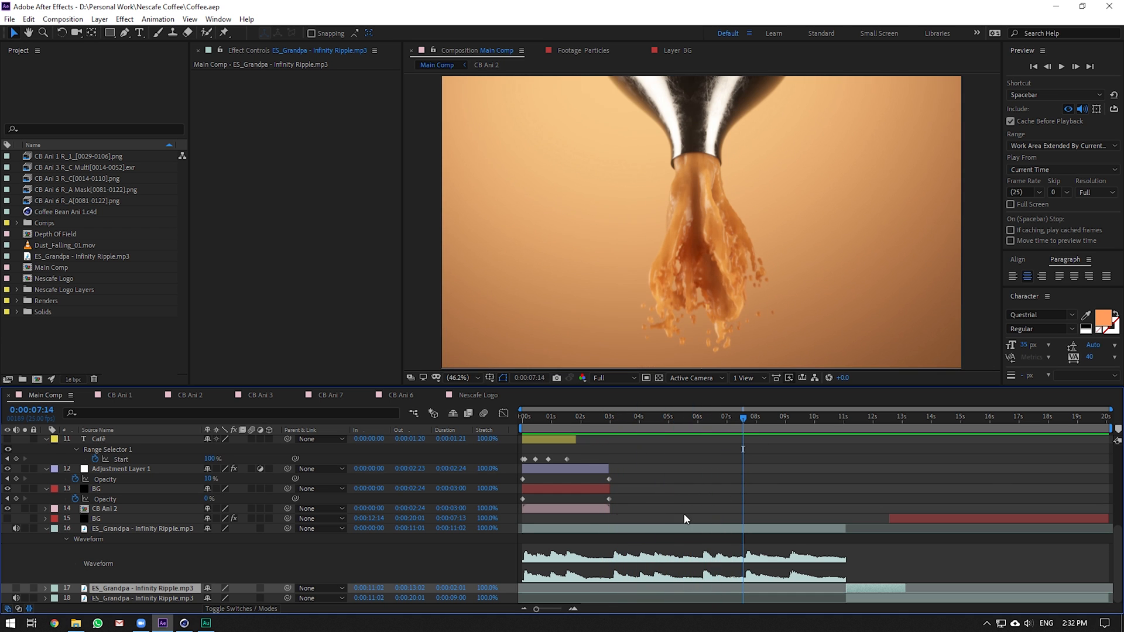
# Jump between points in the bean animation and scrub the middle of the commercial
pyautogui.scroll(4, 599, 507)
pyautogui.click(587, 429)
pyautogui.click(629, 429)
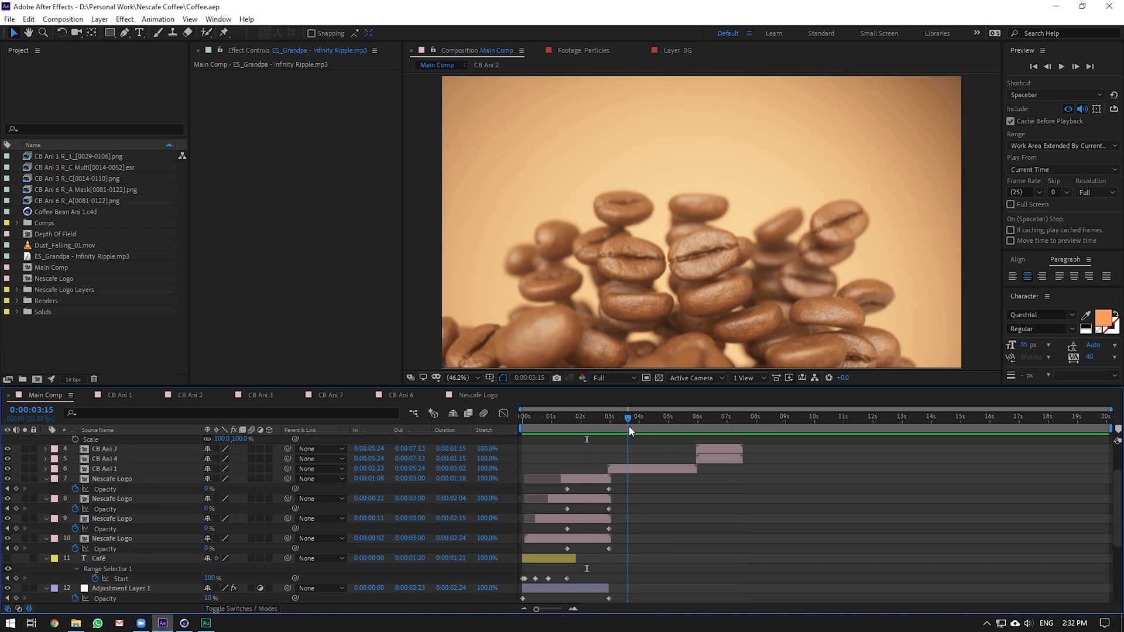
pyautogui.scroll(2, 662, 436)
pyautogui.click(715, 423)
pyautogui.moveTo(759, 433); pyautogui.dragTo(572, 440)
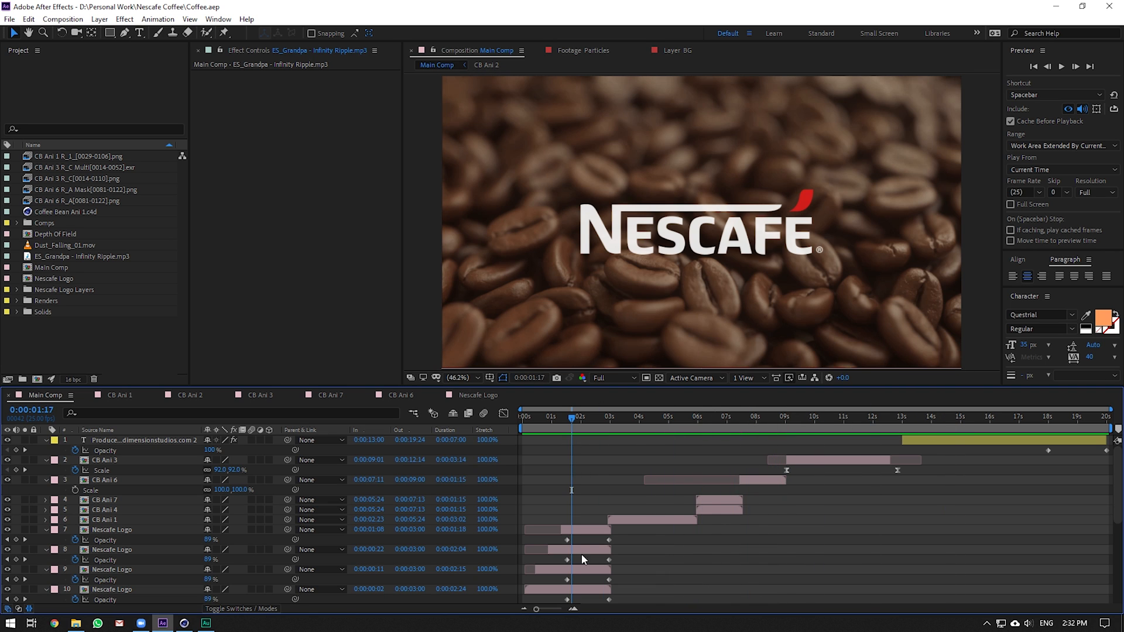
# Select the CB Ani 2 layer and open the precomp, scrubbing to 0:00:01:11
pyautogui.click(584, 530)
pyautogui.scroll(-6, 583, 532)
pyautogui.click(572, 508)
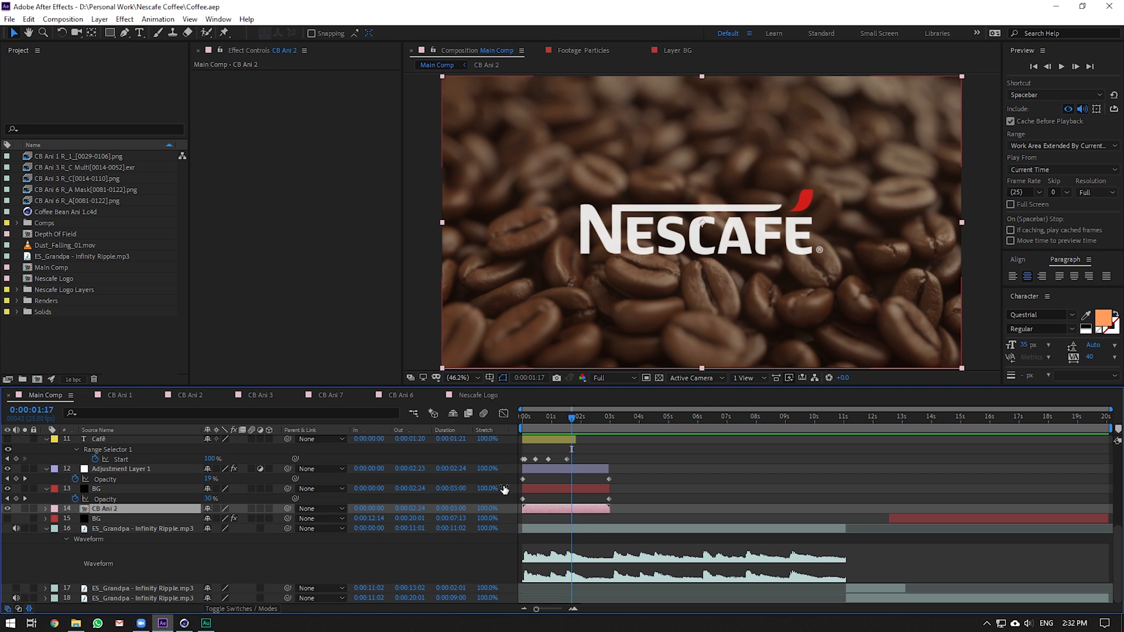
pyautogui.doubleClick(107, 509)
pyautogui.moveTo(410, 419); pyautogui.dragTo(721, 431)
# Make the Particles layer visible and scrub the particles shot to 0:00:01:12
pyautogui.click(124, 441)
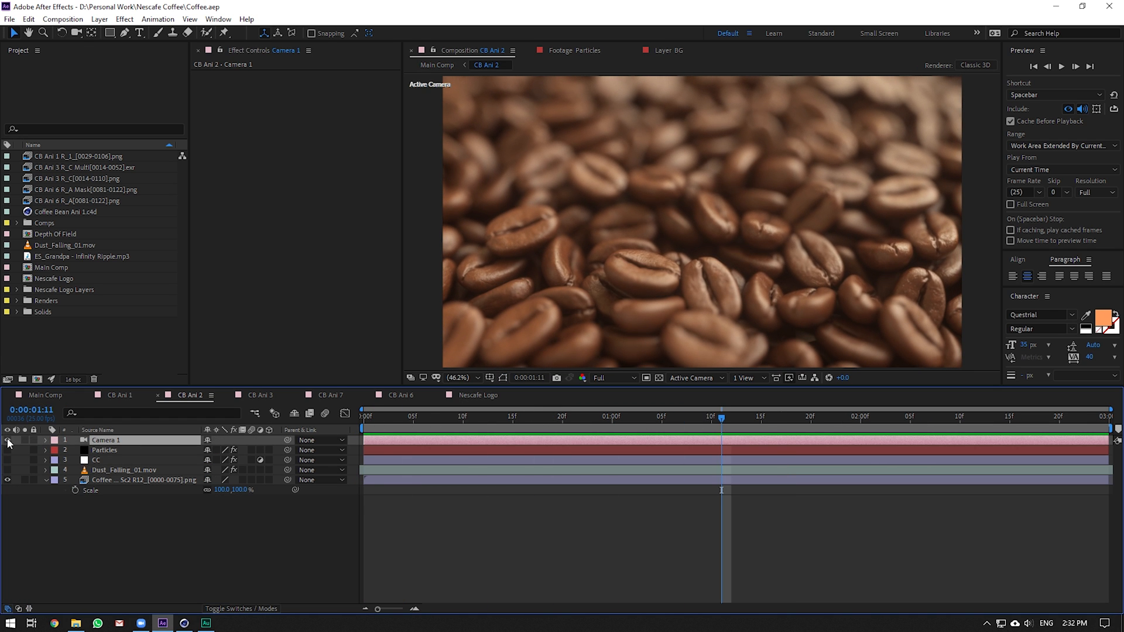
pyautogui.click(97, 451)
pyautogui.click(7, 450)
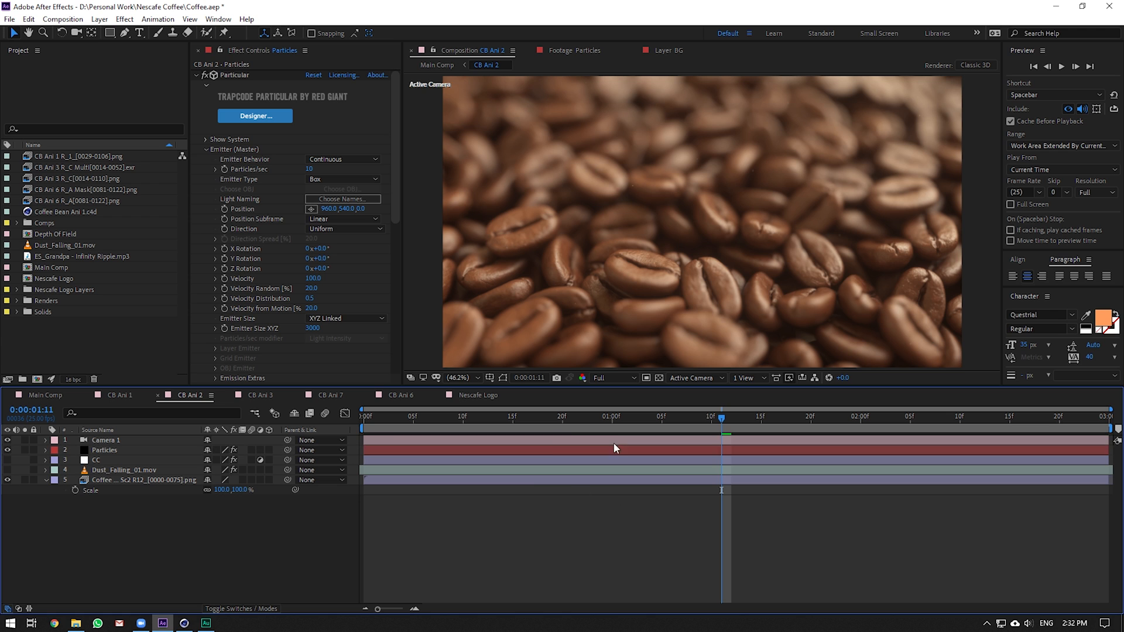
pyautogui.moveTo(552, 429); pyautogui.dragTo(851, 430)
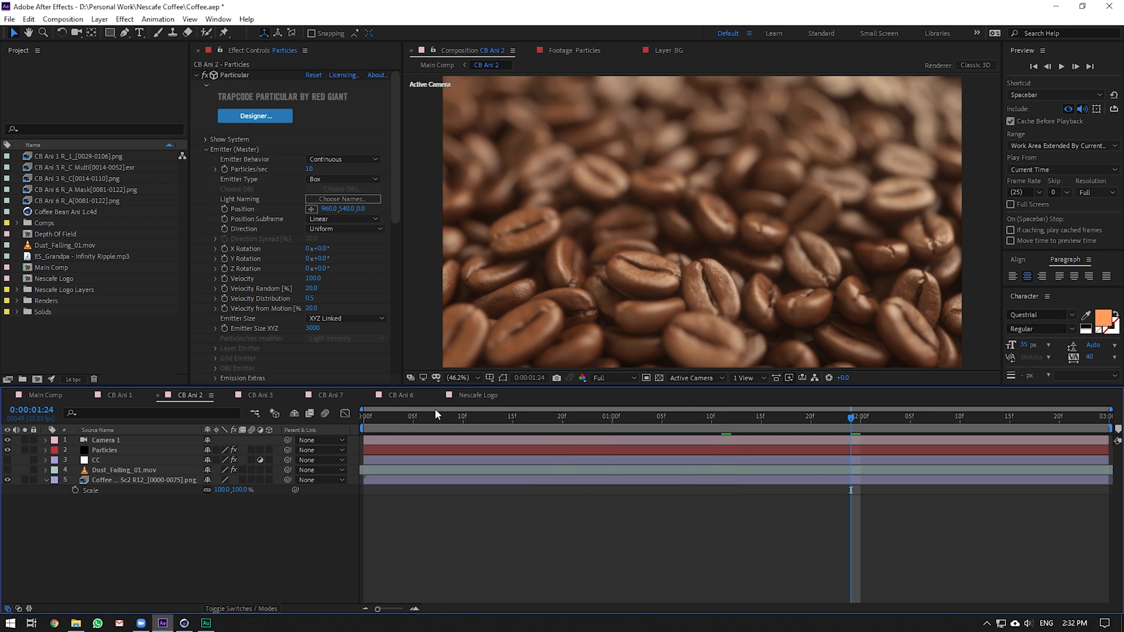
pyautogui.moveTo(426, 416); pyautogui.dragTo(732, 419)
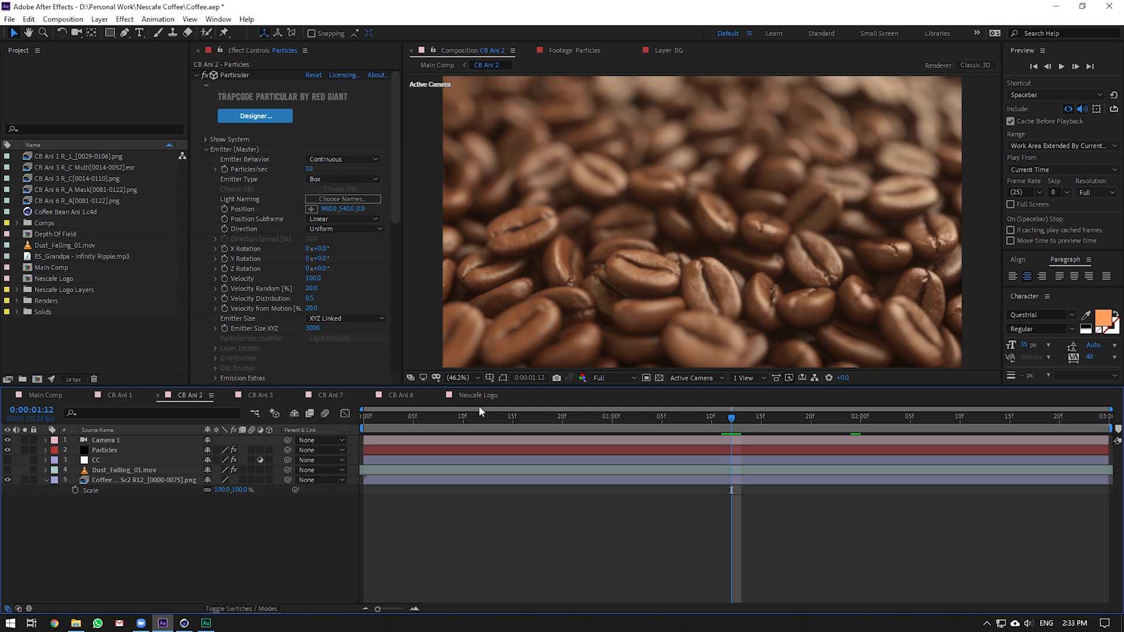
# Hide Particles again and return to Main Comp at the pouring shot
pyautogui.click(8, 450)
pyautogui.click(29, 396)
pyautogui.moveTo(639, 422); pyautogui.dragTo(778, 422)
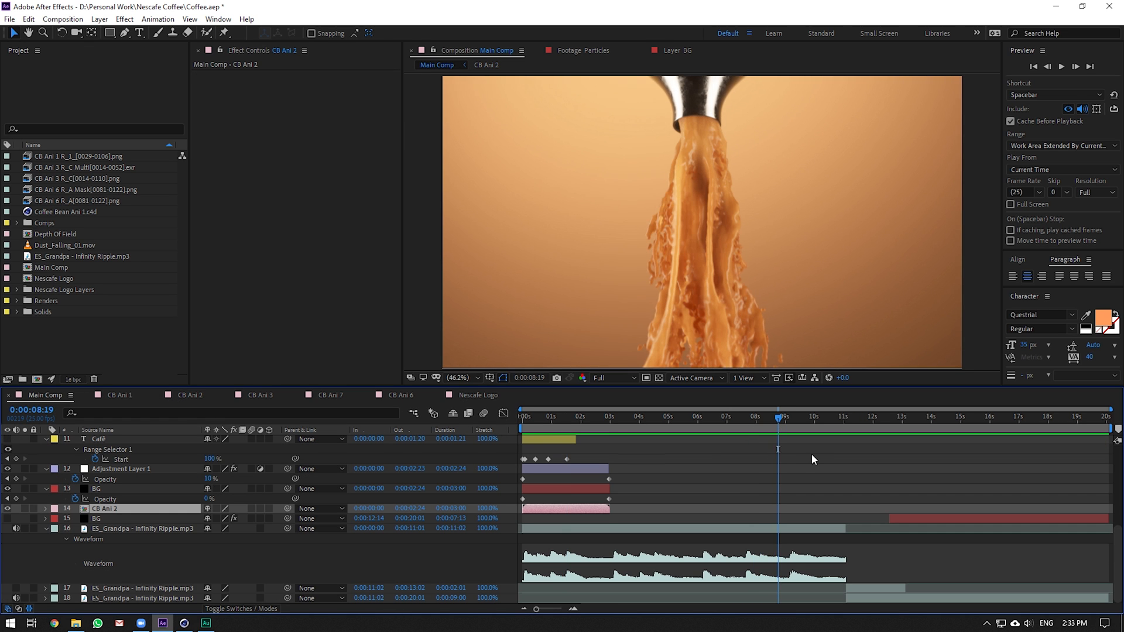
# Scrub Main Comp from the jar-and-cup shot back through the beans and logo shots
pyautogui.scroll(3, 811, 454)
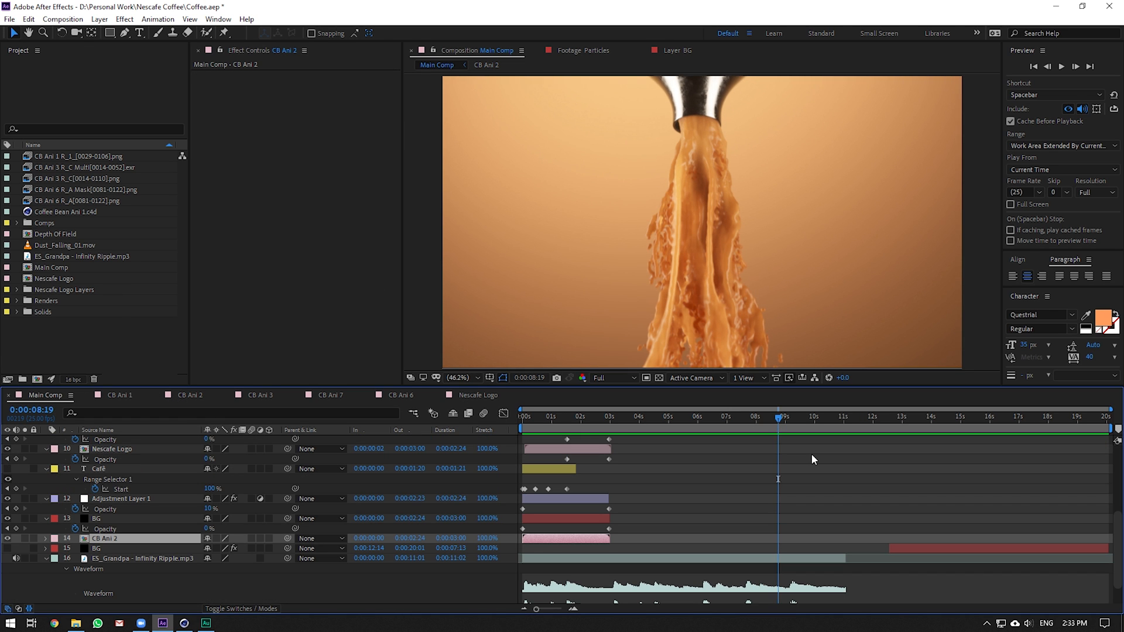
pyautogui.scroll(3, 753, 539)
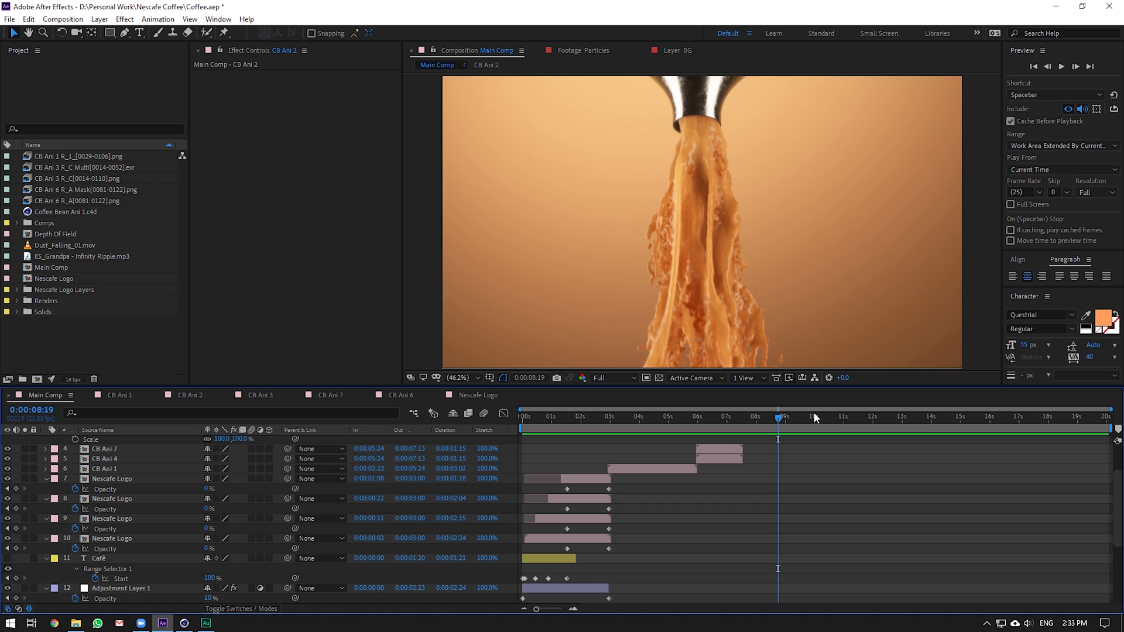
pyautogui.moveTo(815, 414); pyautogui.dragTo(859, 420)
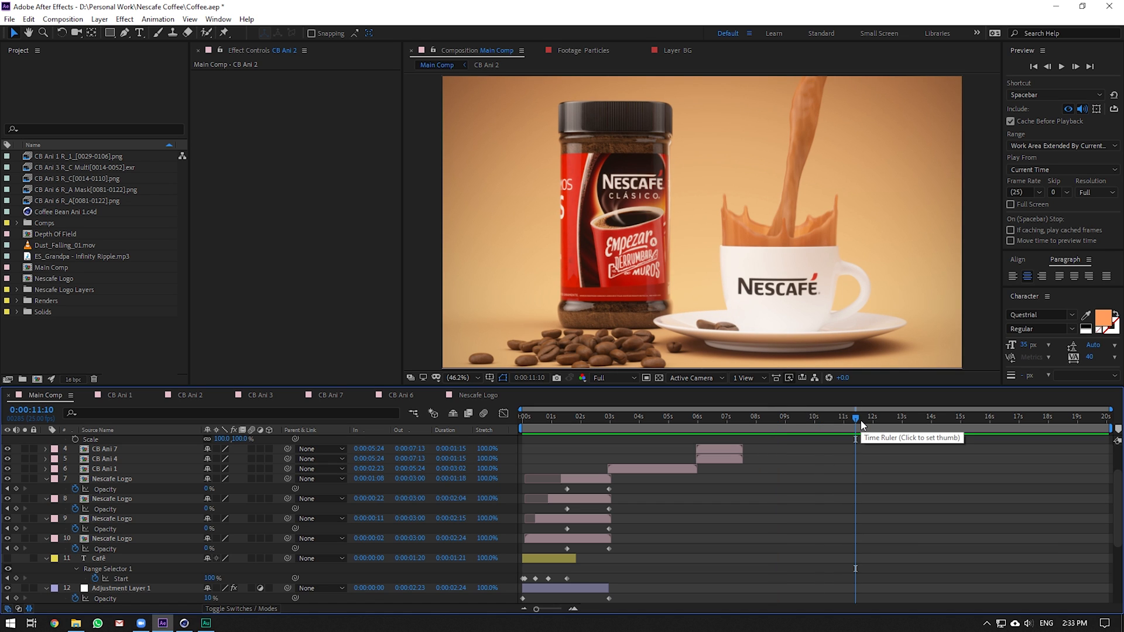
pyautogui.scroll(2, 830, 462)
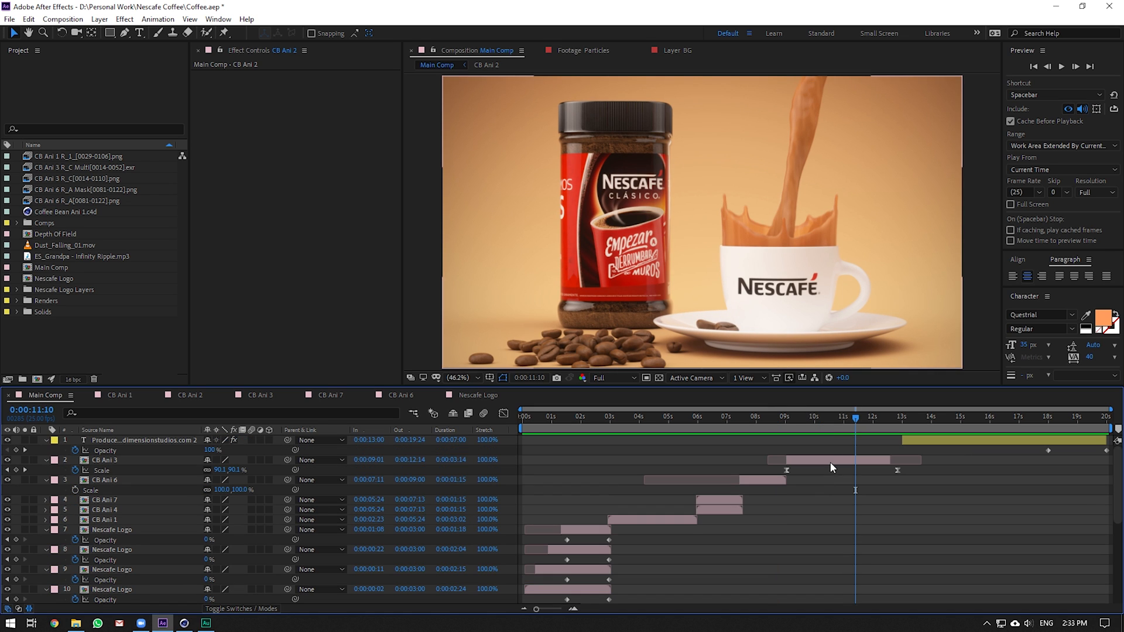
pyautogui.moveTo(782, 418); pyautogui.dragTo(846, 420)
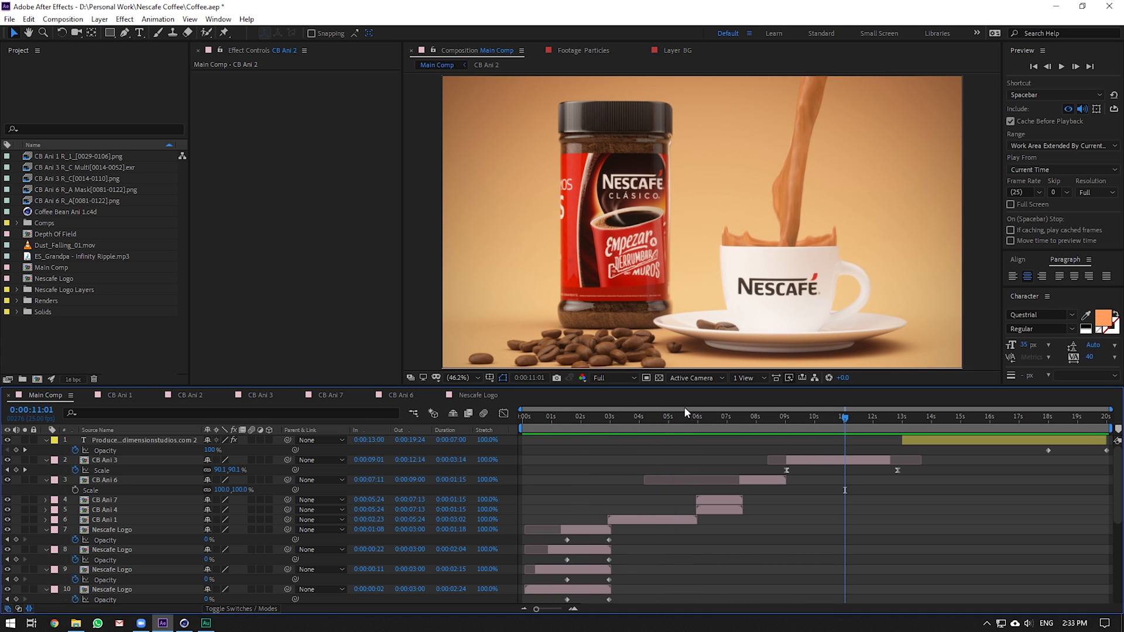
pyautogui.moveTo(685, 409); pyautogui.dragTo(822, 392)
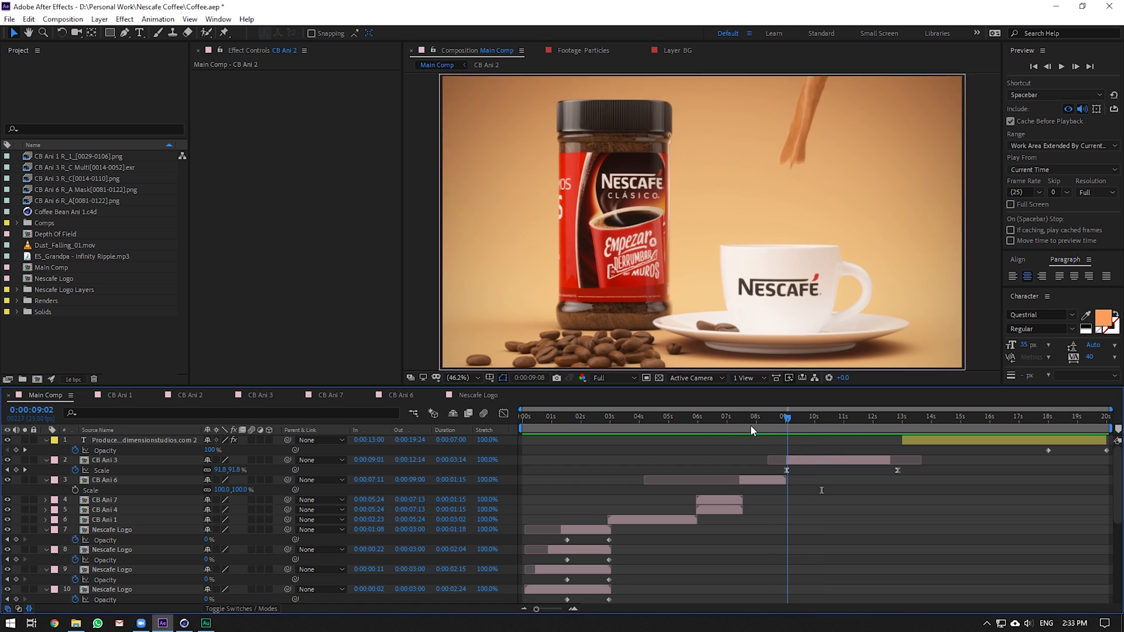
pyautogui.click(629, 417)
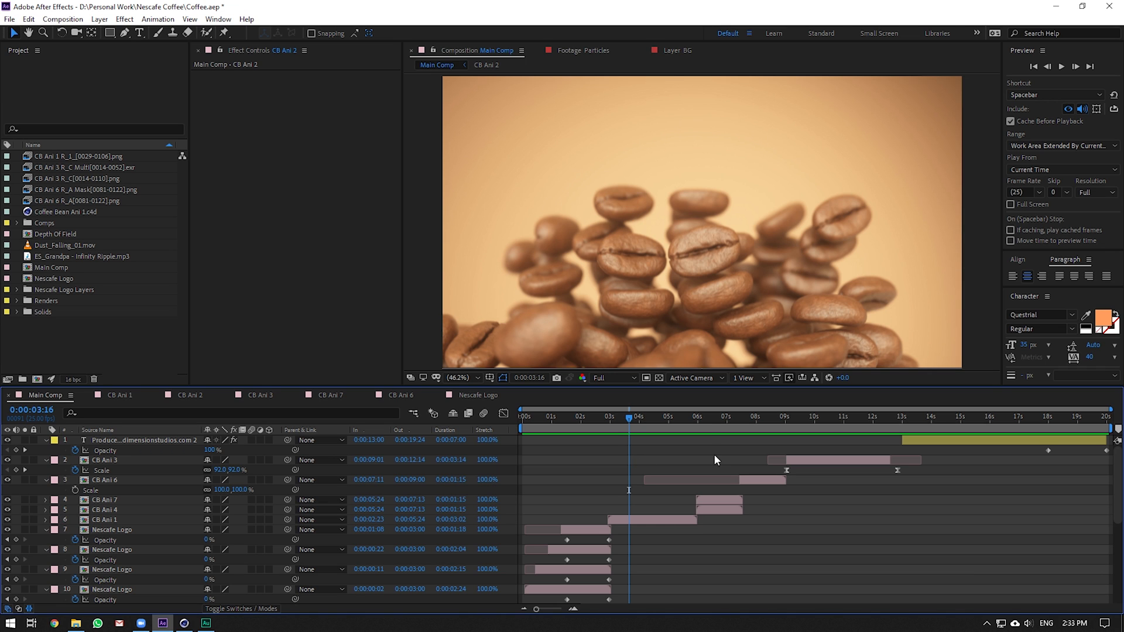
pyautogui.click(702, 417)
pyautogui.click(590, 432)
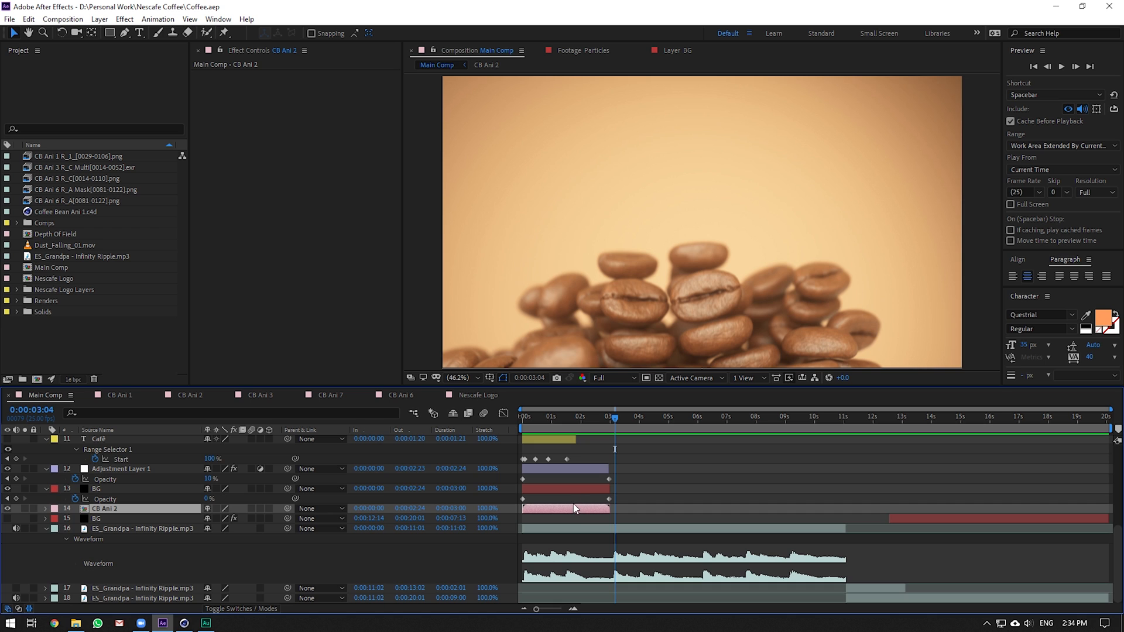
# Open CB Ani 2 and toggle the Dust_Falling layer on and off to compare
pyautogui.doubleClick(574, 508)
pyautogui.moveTo(572, 418); pyautogui.dragTo(671, 433)
pyautogui.click(102, 460)
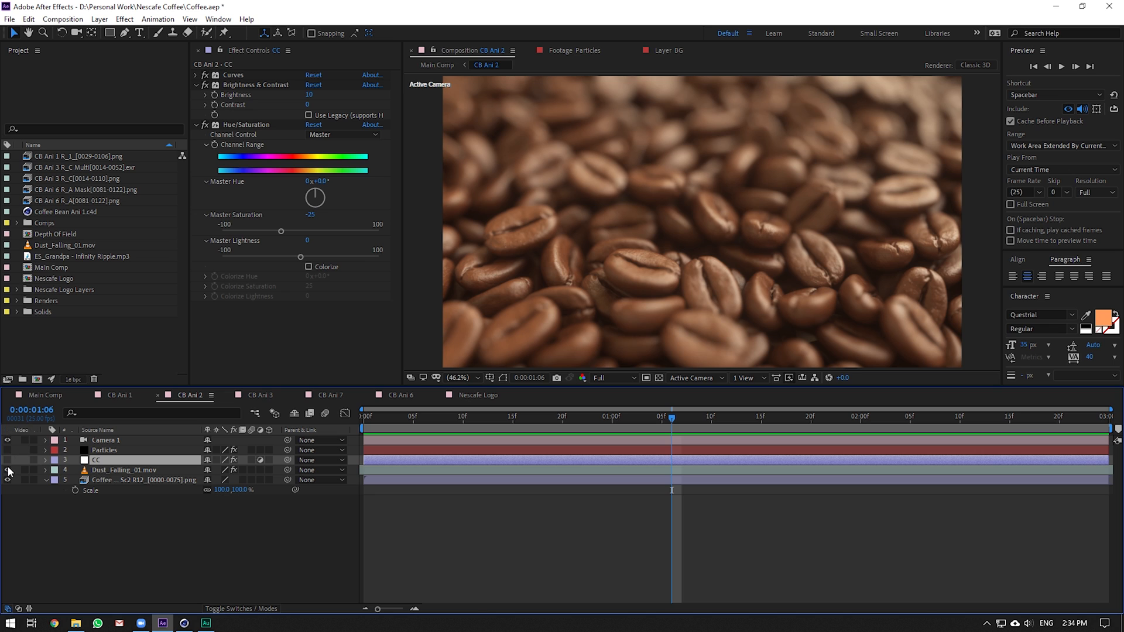
pyautogui.click(8, 470)
pyautogui.click(701, 418)
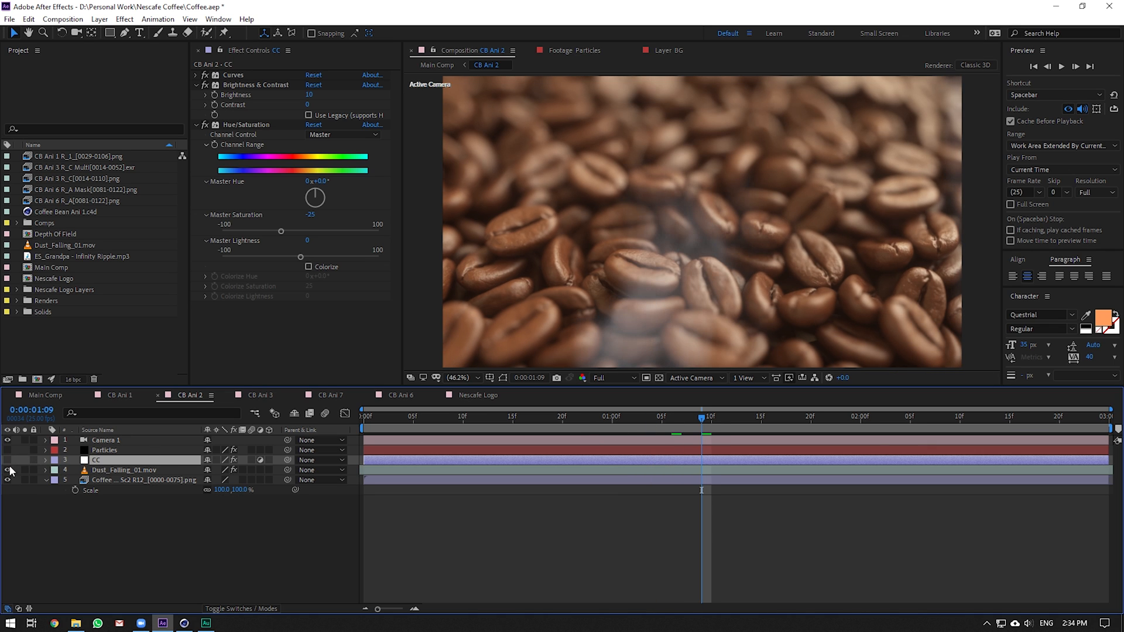
pyautogui.click(8, 470)
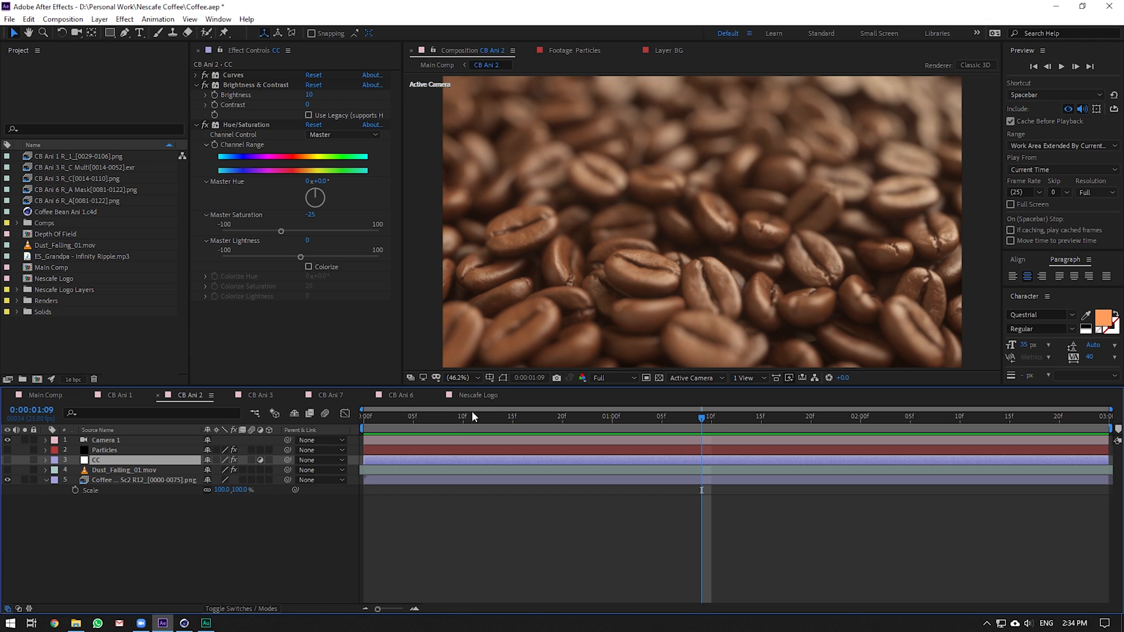
# Hide Camera 1 and toggle the Particles layer while scrubbing to 1:15
pyautogui.click(7, 440)
pyautogui.click(105, 440)
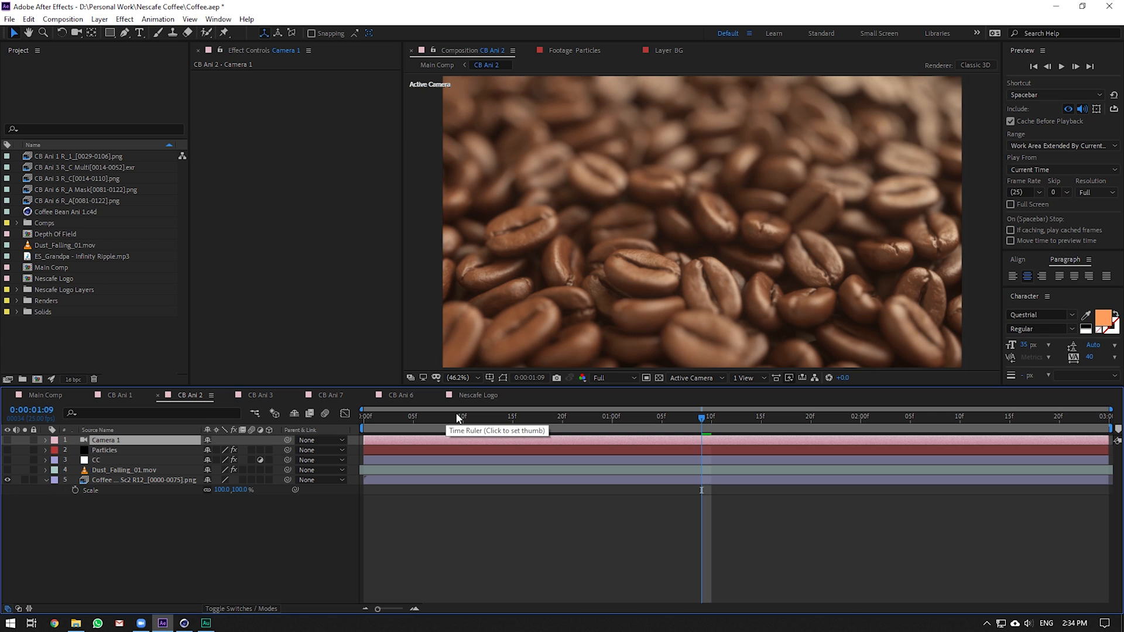
pyautogui.moveTo(446, 418); pyautogui.dragTo(761, 418)
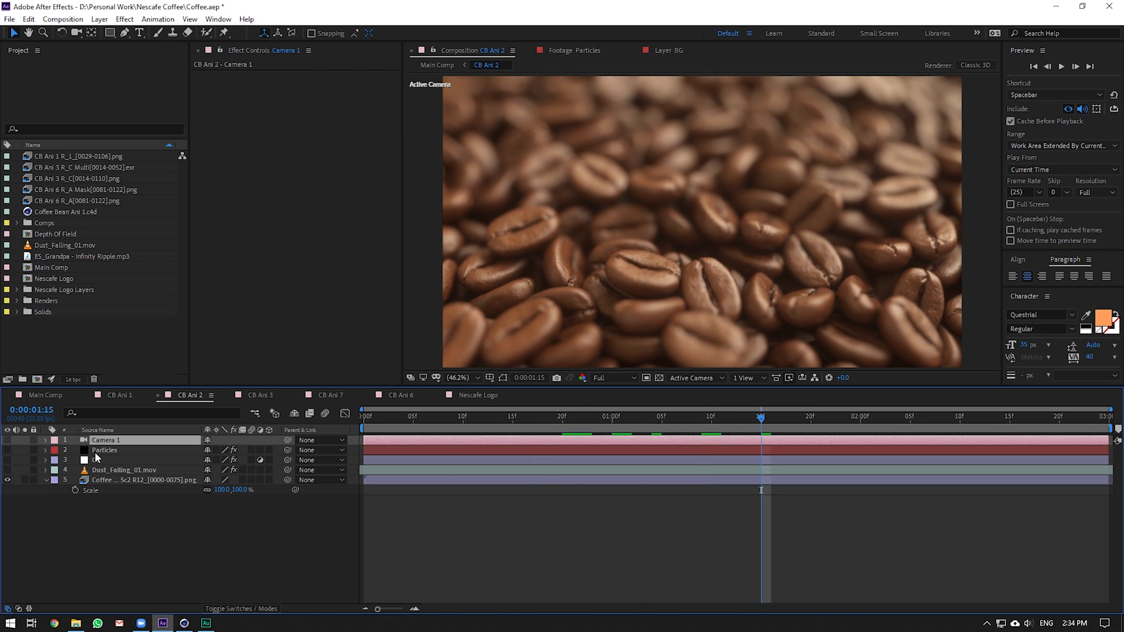
pyautogui.click(98, 450)
pyautogui.click(7, 451)
pyautogui.click(8, 450)
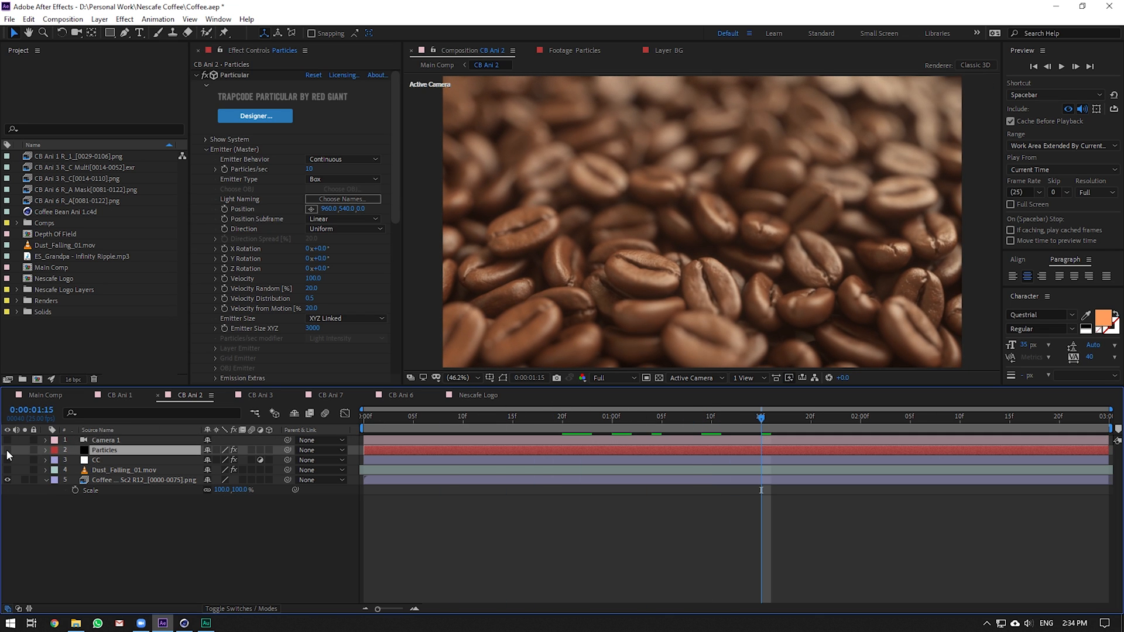
# Show the CC colour-correction layer, scrub the shot, then go back to Main Comp
pyautogui.click(8, 460)
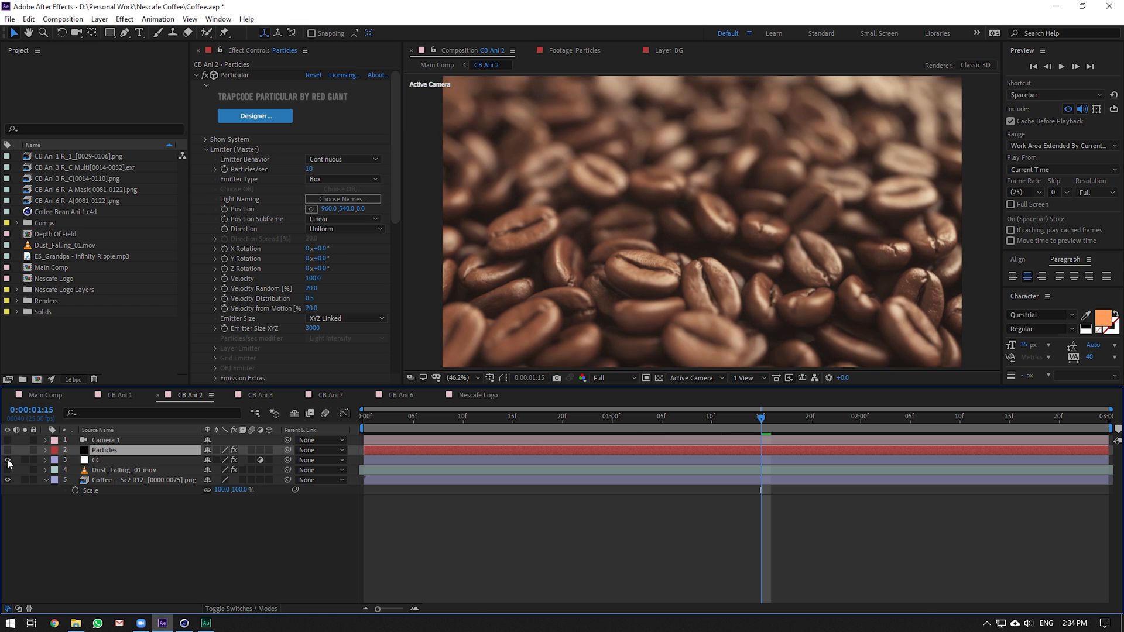
pyautogui.moveTo(504, 420); pyautogui.dragTo(959, 431)
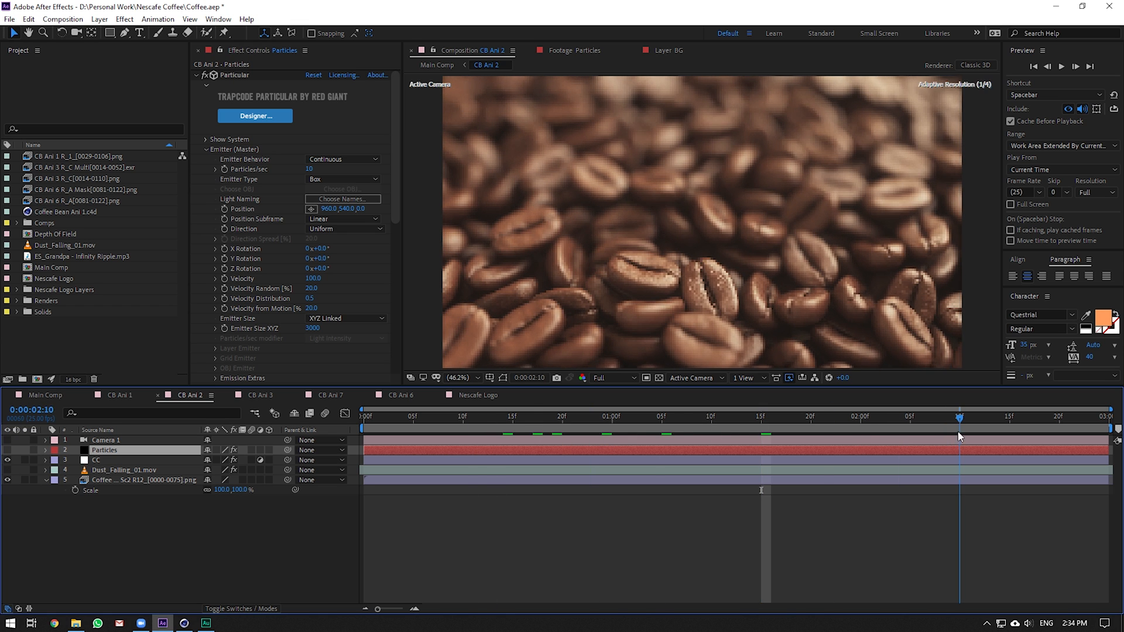
pyautogui.moveTo(483, 414); pyautogui.dragTo(761, 409)
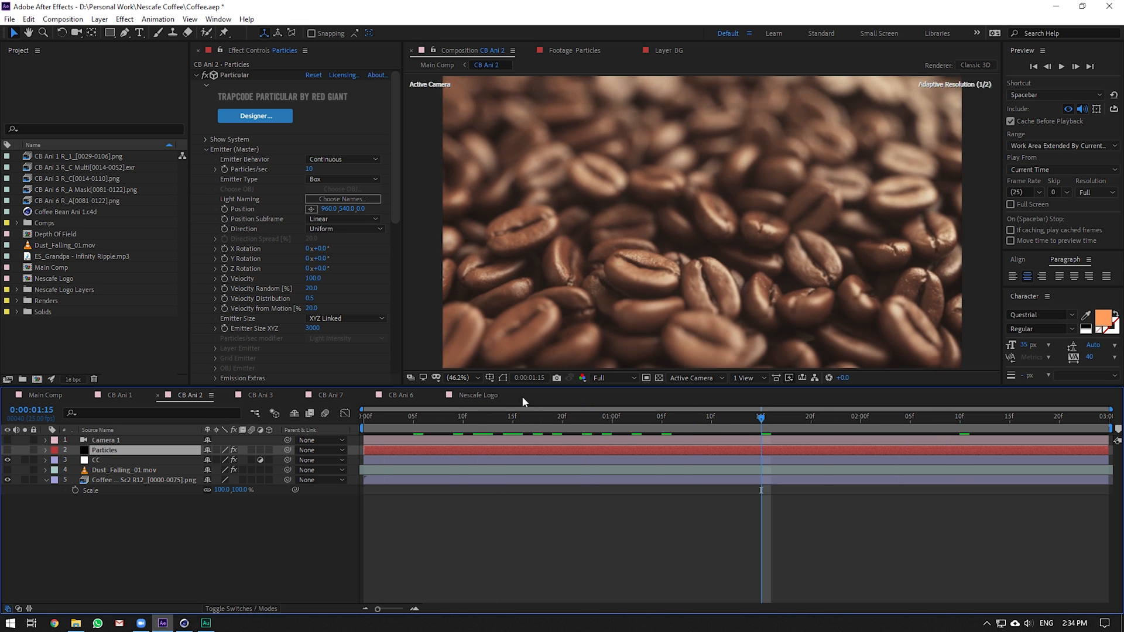
pyautogui.click(97, 460)
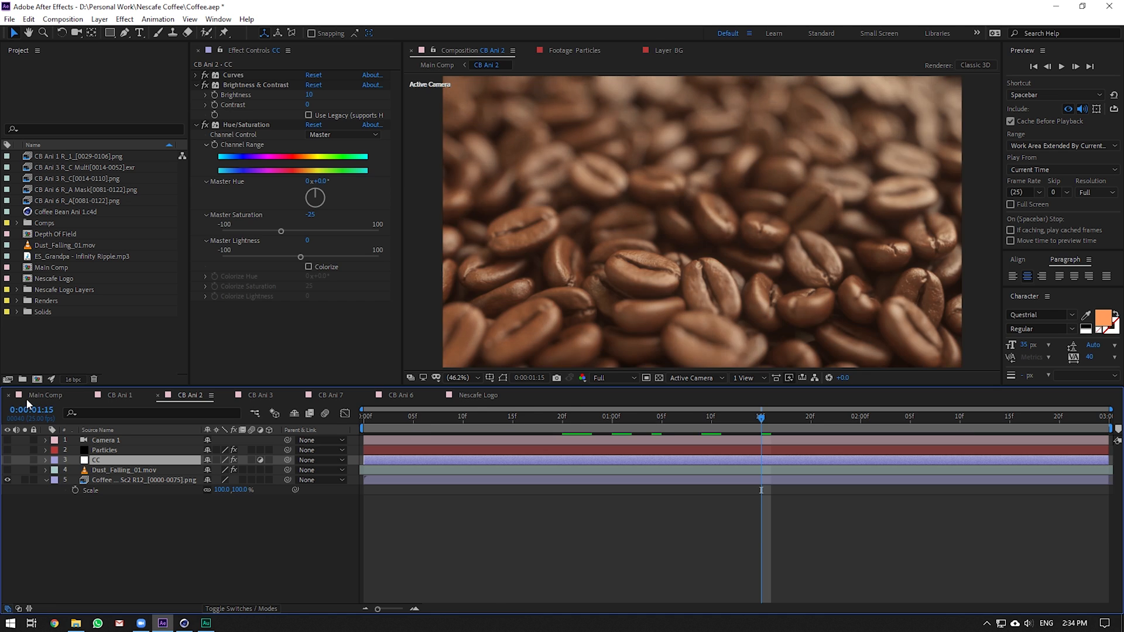
pyautogui.click(45, 395)
pyautogui.scroll(1, 636, 450)
pyautogui.moveTo(631, 417); pyautogui.dragTo(638, 418)
pyautogui.scroll(3, 646, 459)
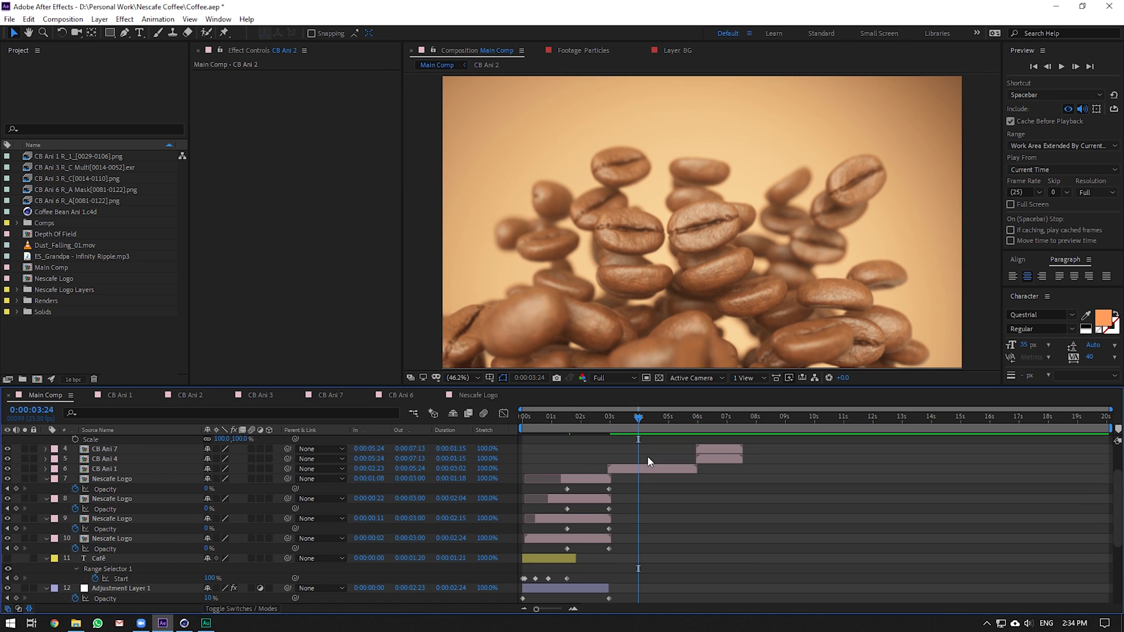
# Open CB Ani 1, switch on its CC layer, and scrub through the flying beans shot
pyautogui.doubleClick(637, 469)
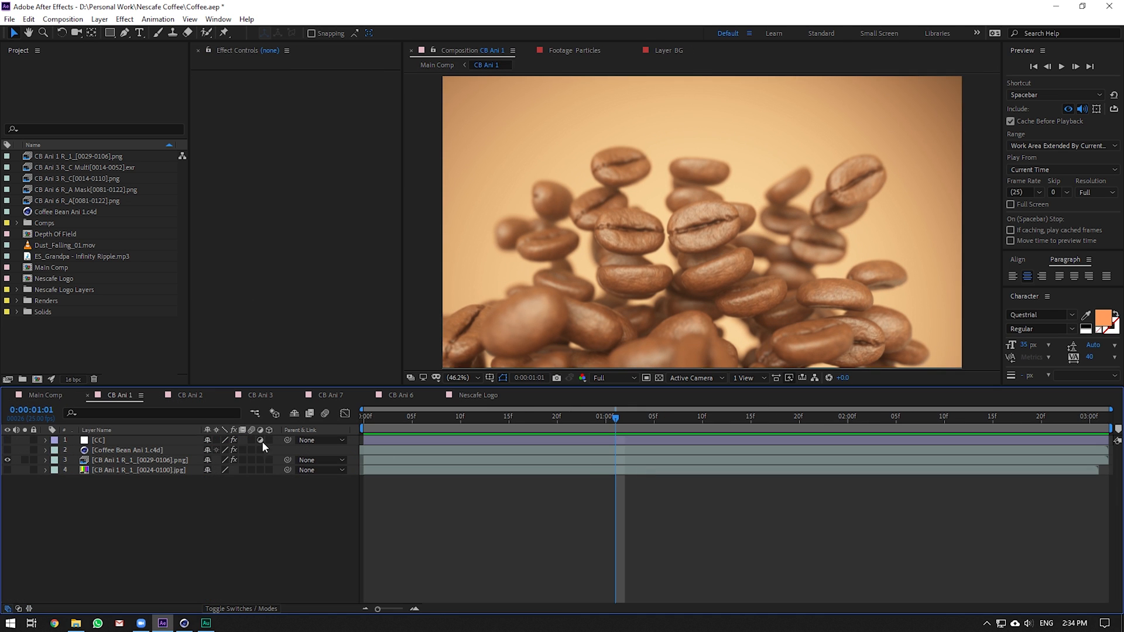
pyautogui.click(7, 440)
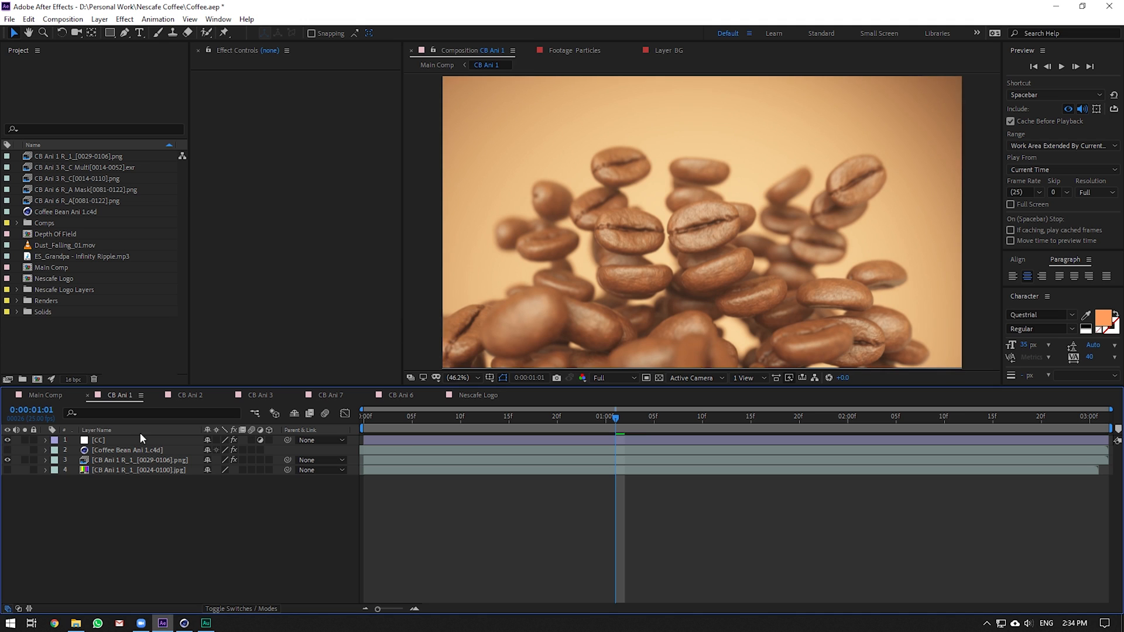
pyautogui.click(480, 420)
pyautogui.moveTo(480, 422); pyautogui.dragTo(867, 420)
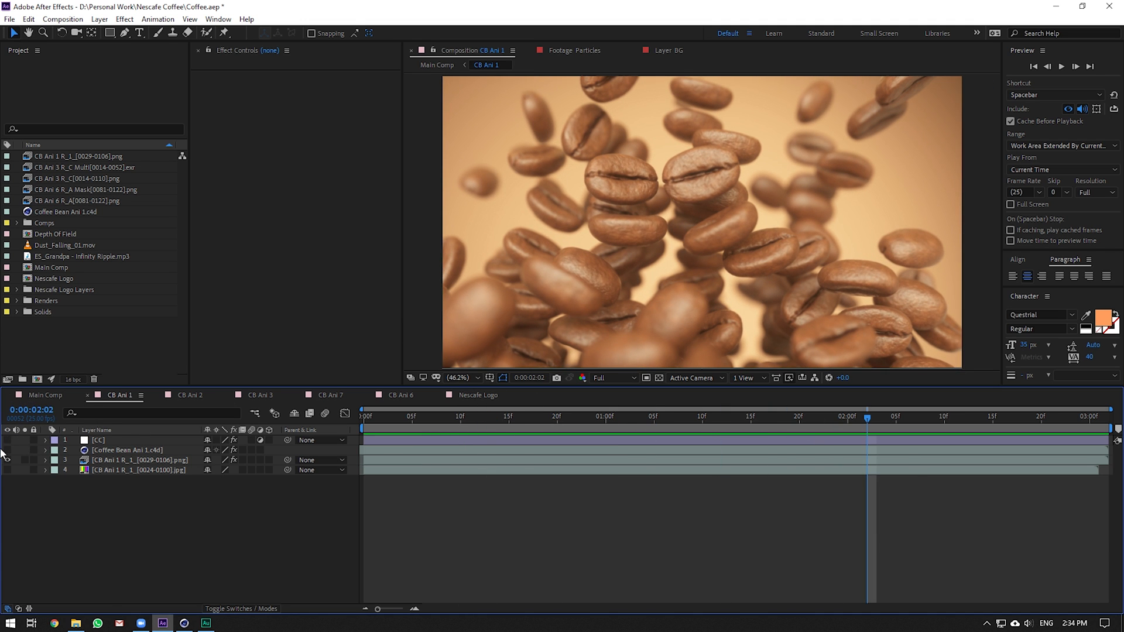
# Open CB Ani 7 from Main Comp and compare its first CC layer on and off
pyautogui.click(45, 395)
pyautogui.click(715, 419)
pyautogui.doubleClick(712, 451)
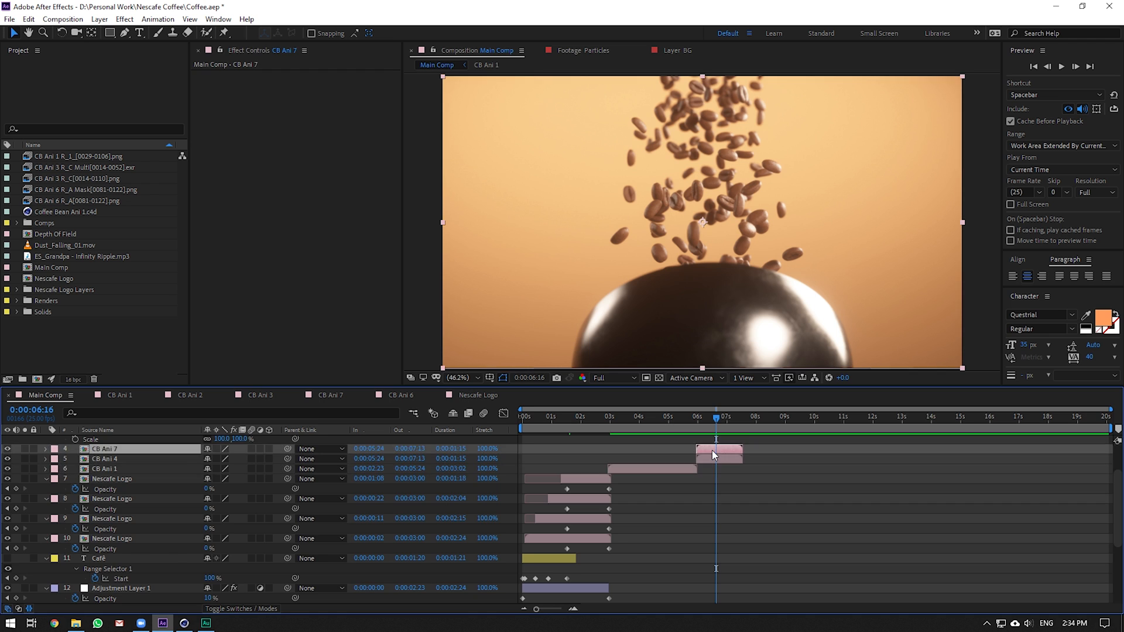
pyautogui.click(103, 442)
pyautogui.click(8, 441)
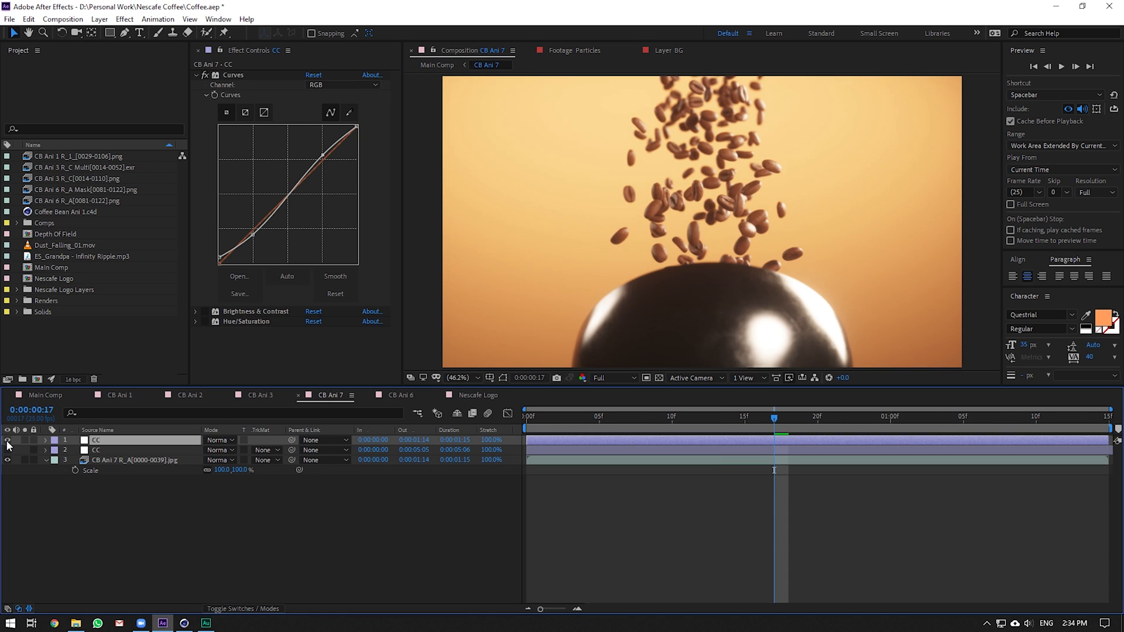
pyautogui.click(7, 440)
pyautogui.click(7, 440)
pyautogui.click(7, 441)
# Compare the second CC layer, then alternate both, leaving only the second one visible
pyautogui.click(6, 449)
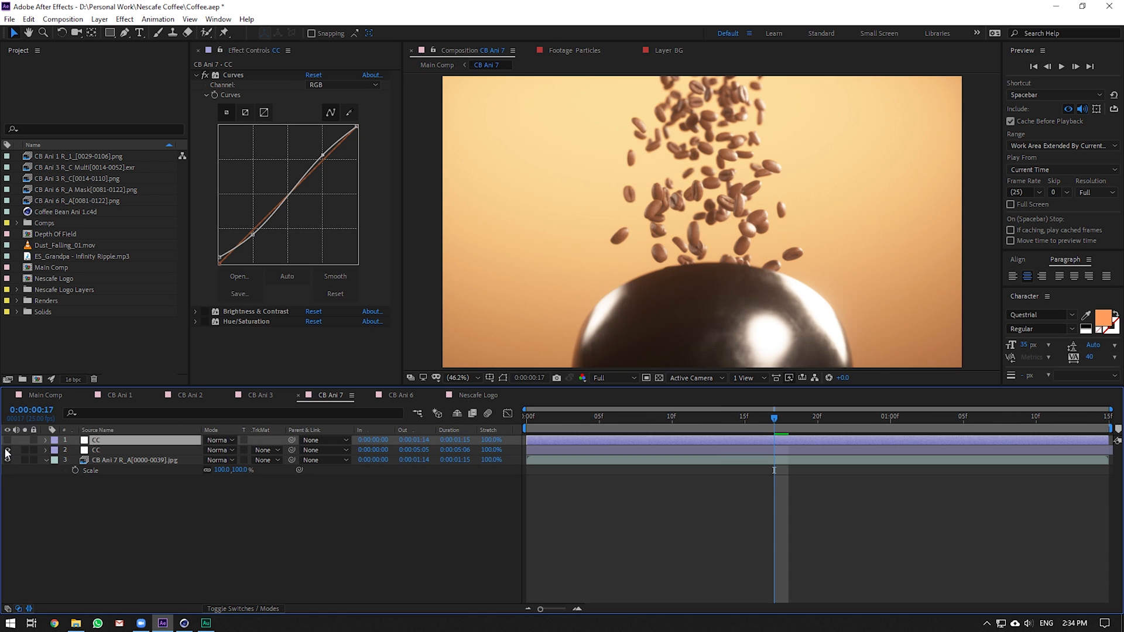
pyautogui.click(7, 449)
pyautogui.click(6, 450)
pyautogui.click(5, 449)
pyautogui.click(7, 443)
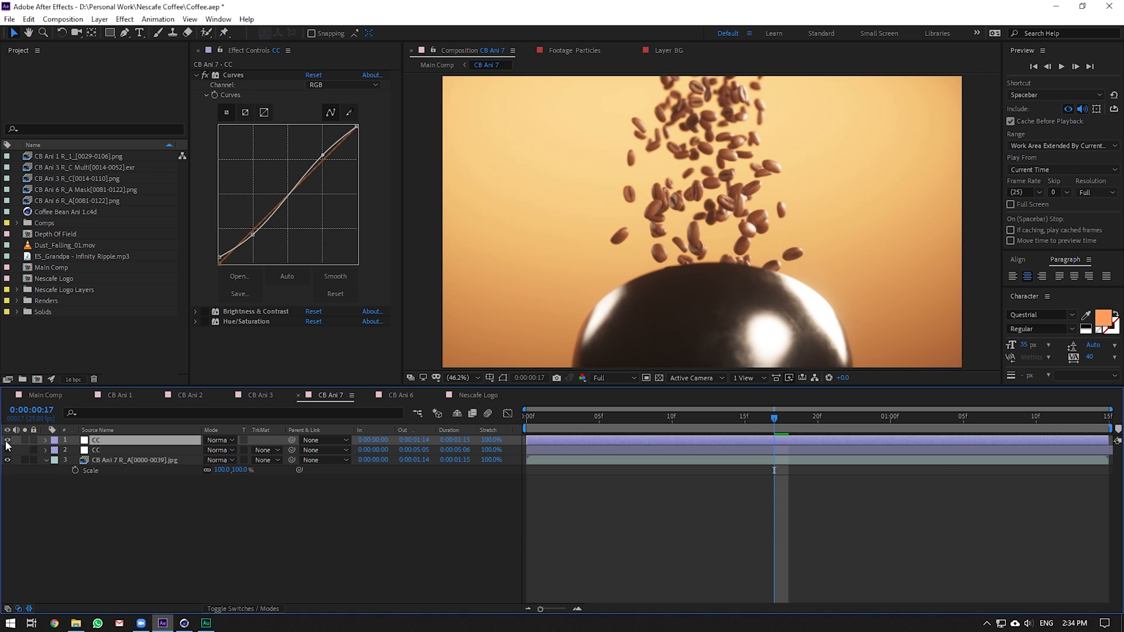
pyautogui.click(6, 443)
pyautogui.click(6, 444)
pyautogui.click(6, 449)
pyautogui.click(6, 443)
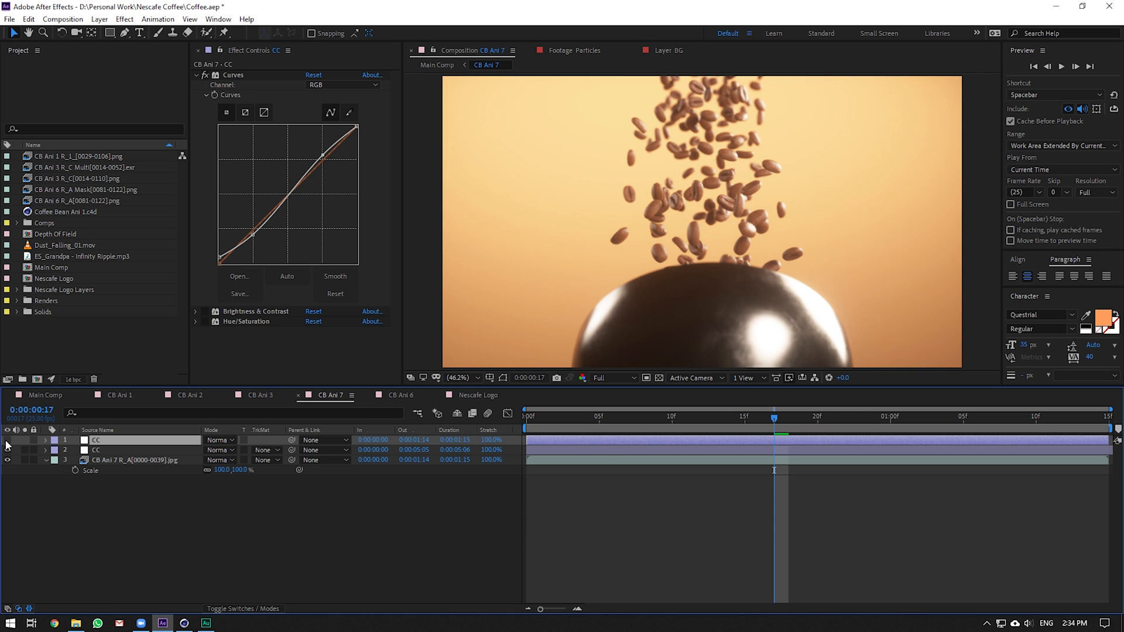
# Scrub CB Ani 7 to 0:00:01:03, hide the second CC layer, and return to Main Comp
pyautogui.moveTo(579, 422); pyautogui.dragTo(938, 426)
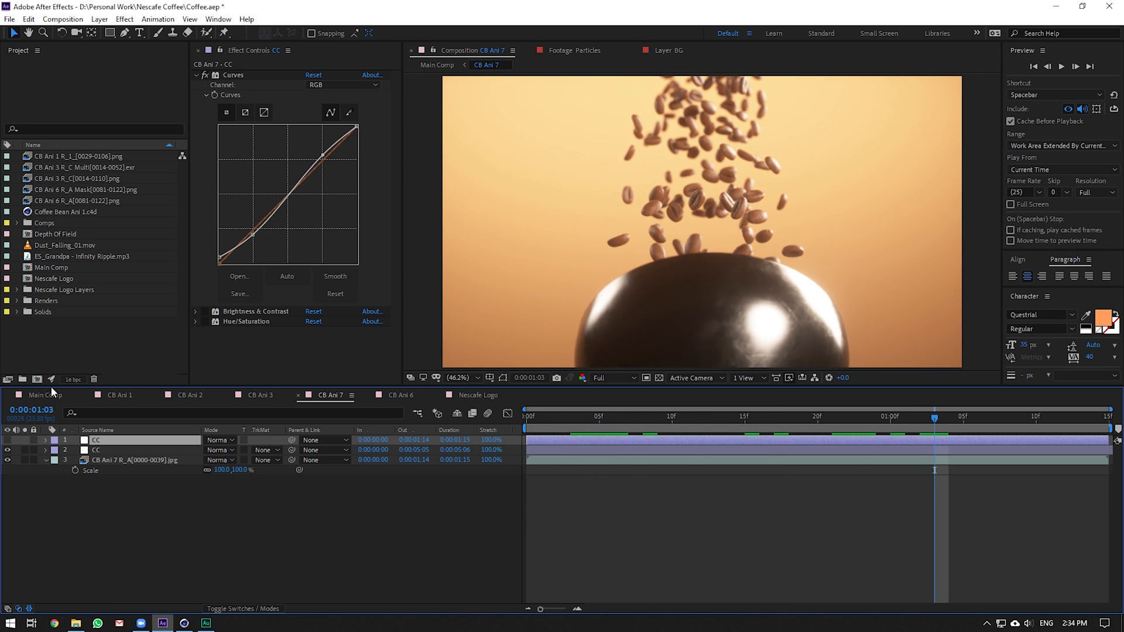
pyautogui.click(7, 450)
pyautogui.click(36, 397)
# Check the Nescafe Logo precomp, then open Adjustment Layer 1 from Main Comp
pyautogui.click(558, 417)
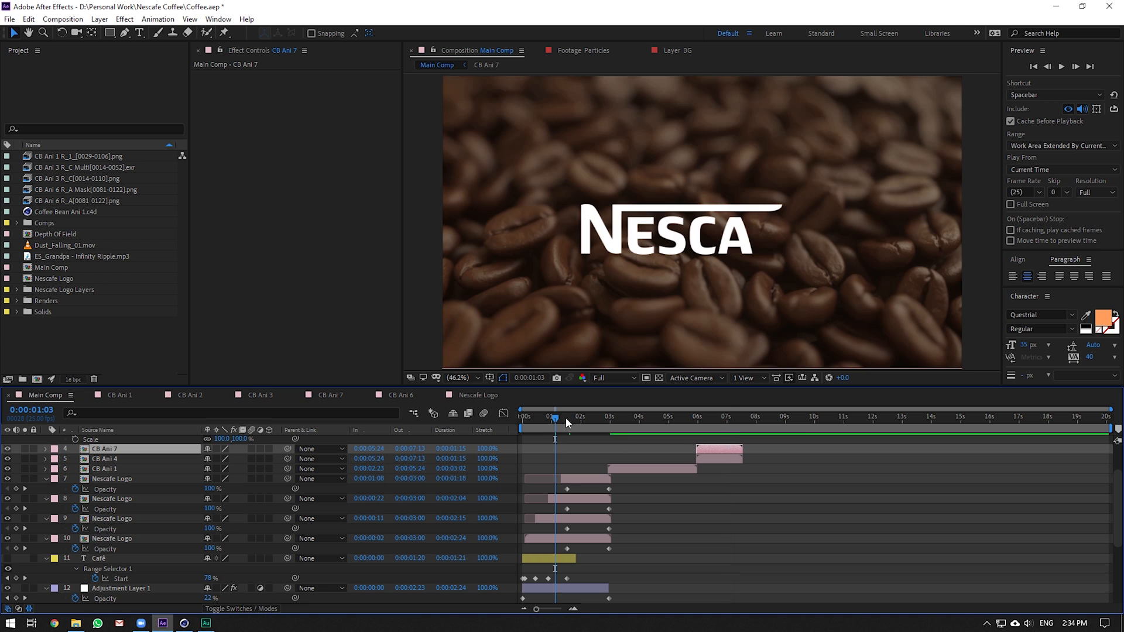
pyautogui.doubleClick(557, 540)
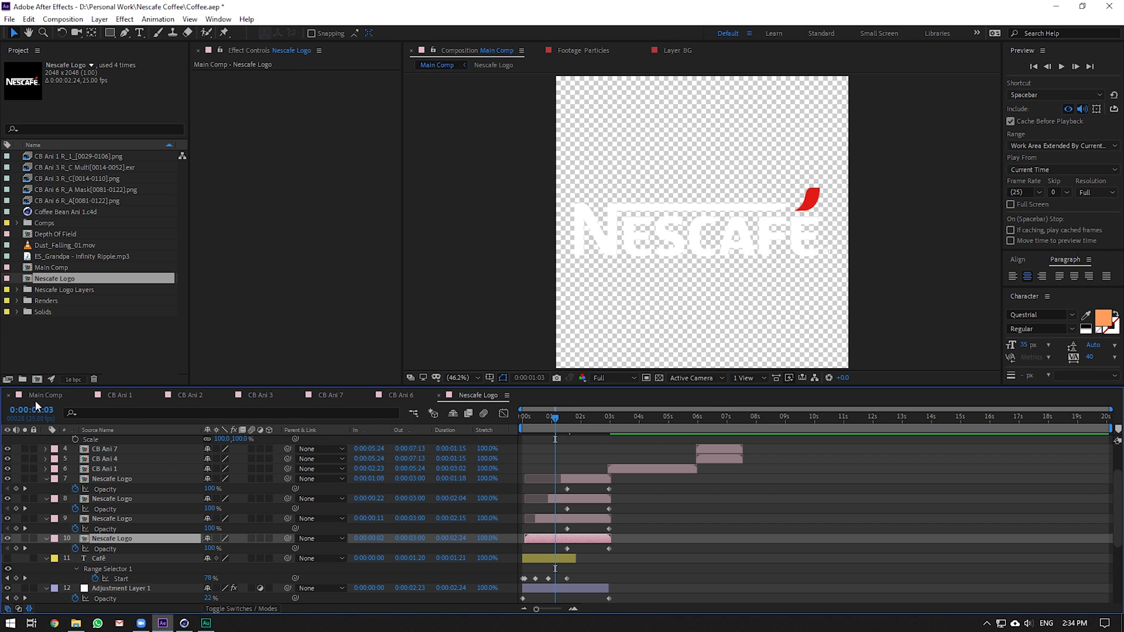
pyautogui.click(46, 395)
pyautogui.click(555, 559)
pyautogui.doubleClick(559, 586)
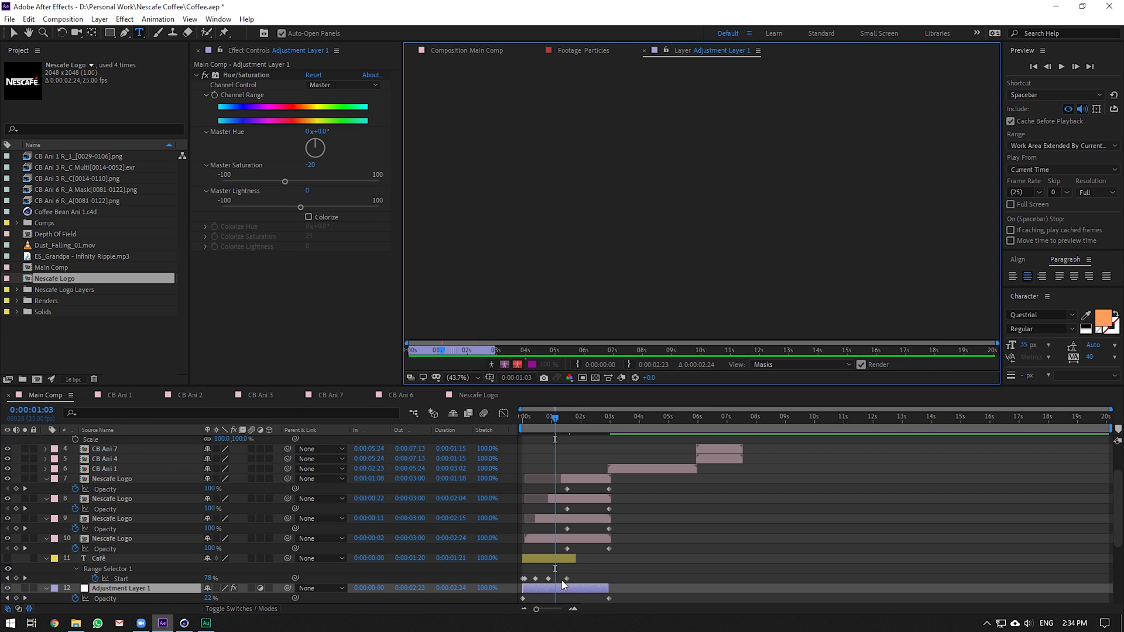
# Open CB Ani 2, switch on its CC grading layer, and scrub the coffee-bean shot
pyautogui.scroll(-1, 664, 509)
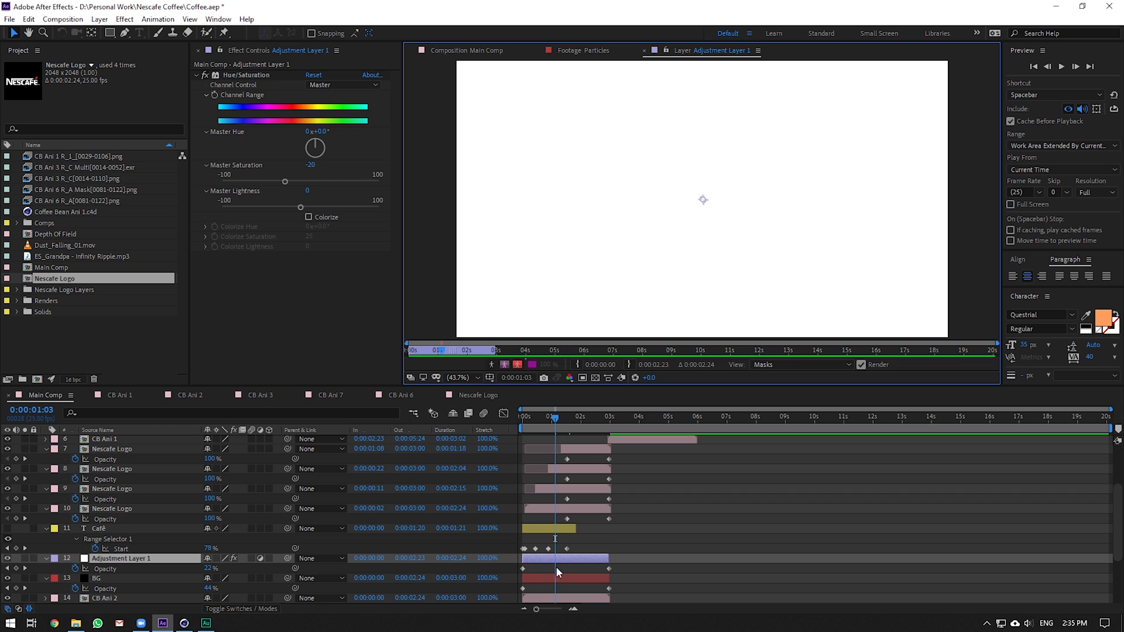
pyautogui.scroll(-2, 161, 549)
pyautogui.doubleClick(157, 542)
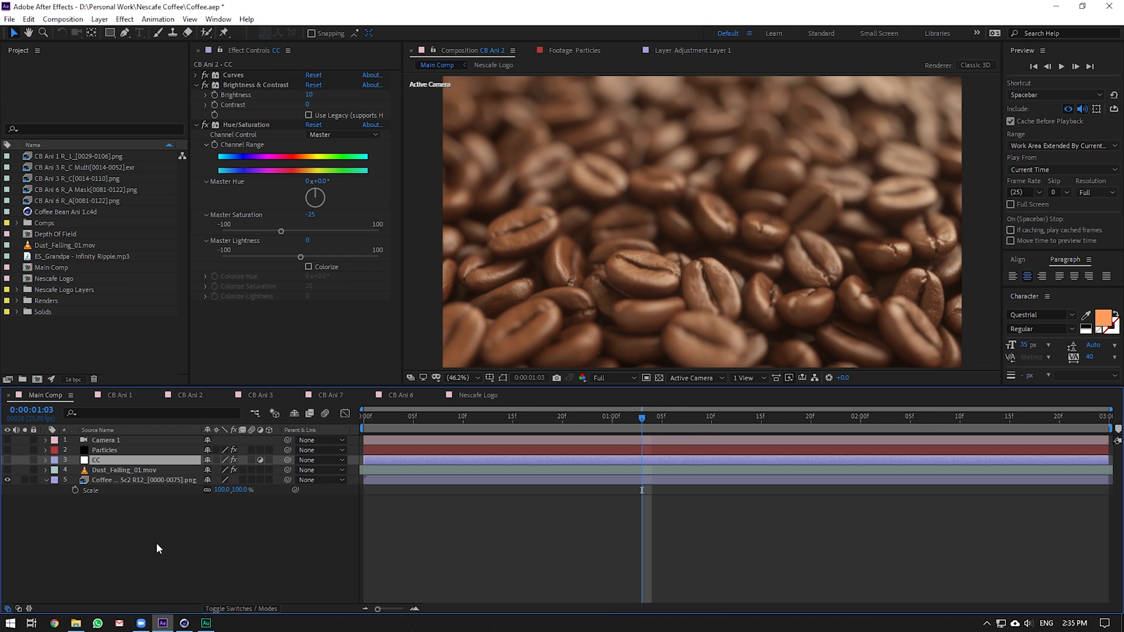
pyautogui.click(7, 460)
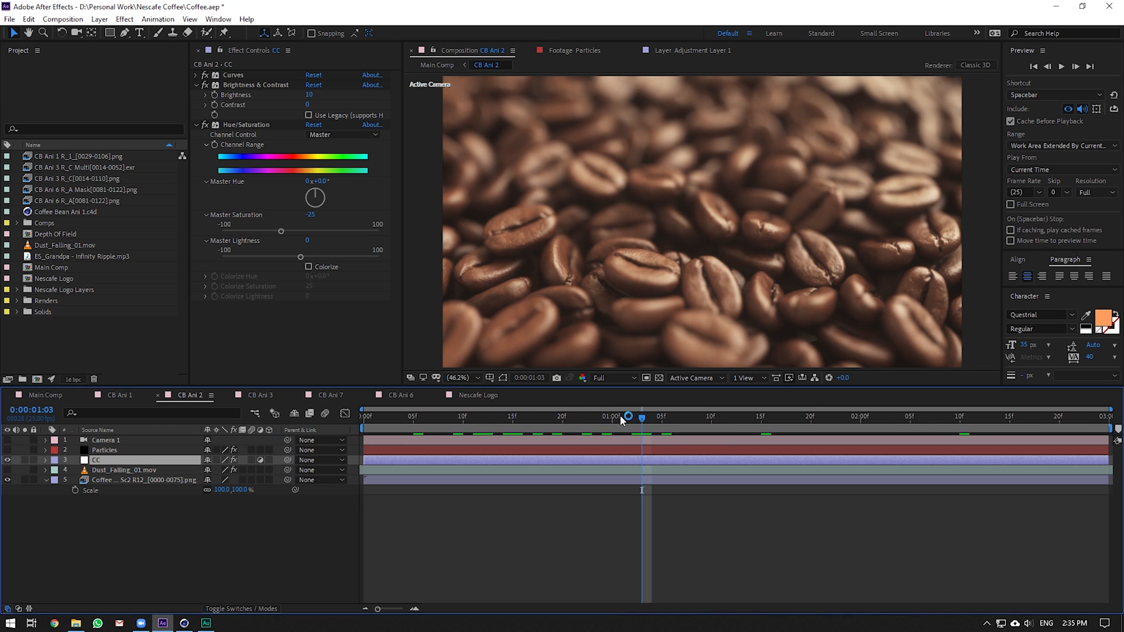
pyautogui.moveTo(622, 420); pyautogui.dragTo(600, 436)
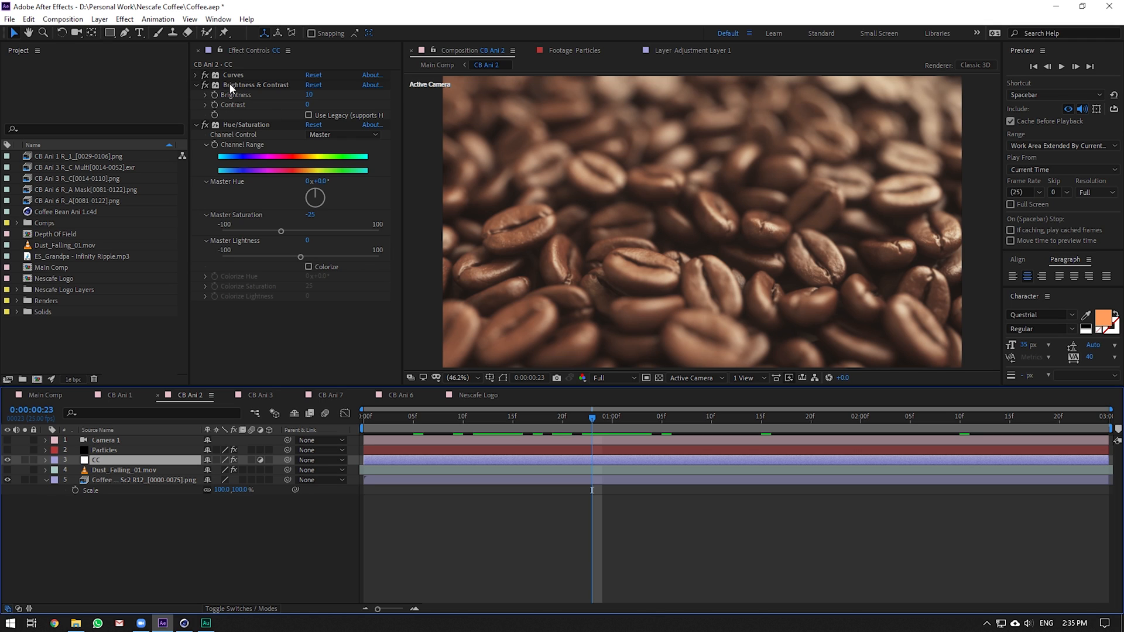
# Inspect the CC layer's Curves red and green channel curves, then collapse Curves
pyautogui.click(196, 75)
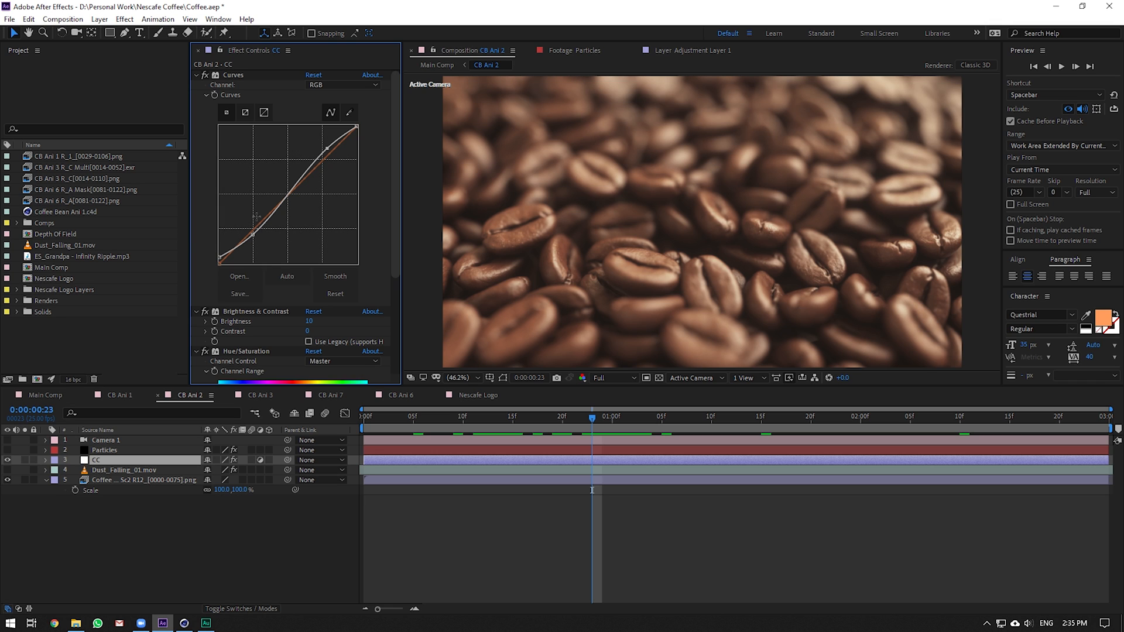
pyautogui.click(332, 85)
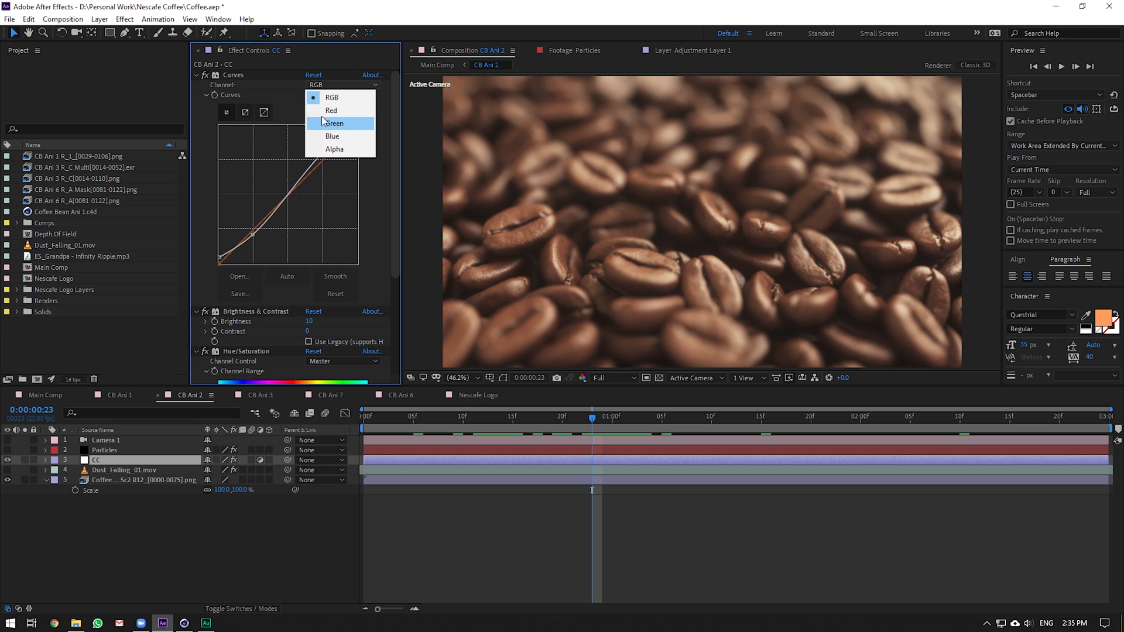
pyautogui.click(322, 109)
pyautogui.click(326, 86)
pyautogui.click(328, 123)
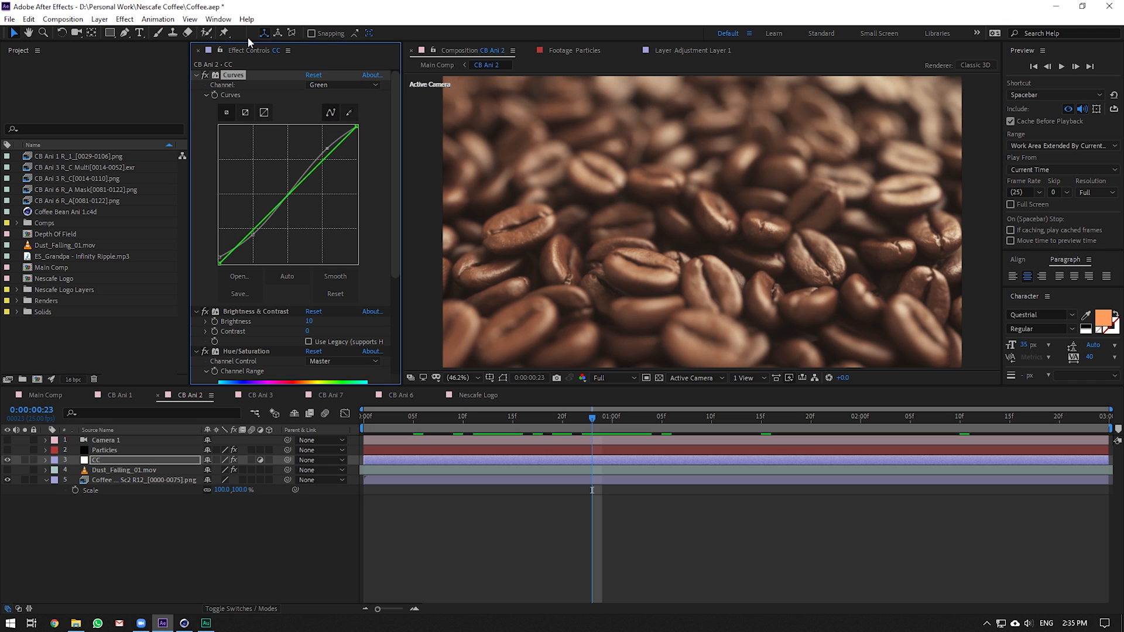
pyautogui.click(197, 75)
pyautogui.click(241, 130)
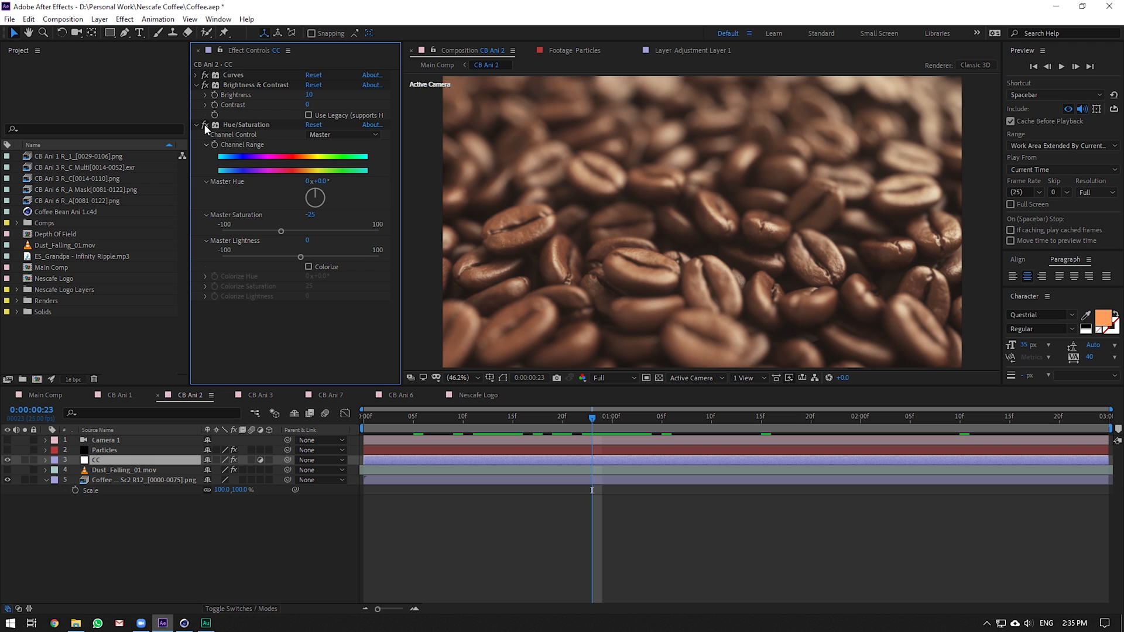
# Compare the grade with Hue/Saturation off and on, hide the CC layer, and save
pyautogui.click(204, 124)
pyautogui.click(205, 124)
pyautogui.moveTo(613, 417); pyautogui.dragTo(701, 410)
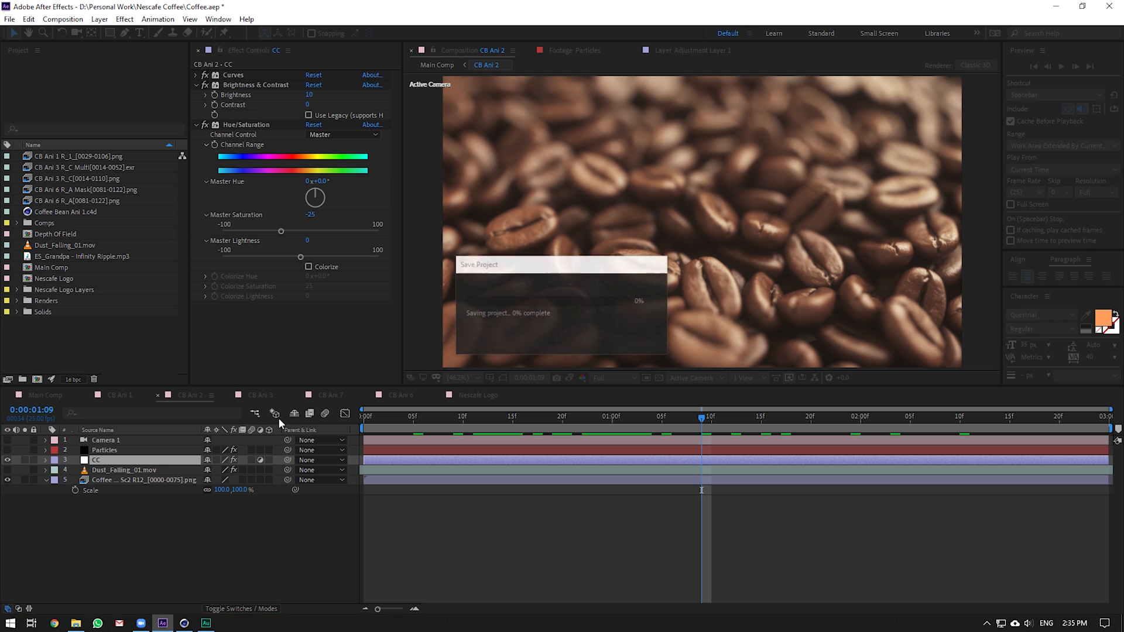
pyautogui.click(7, 460)
pyautogui.hotkey('ctrl', 's')
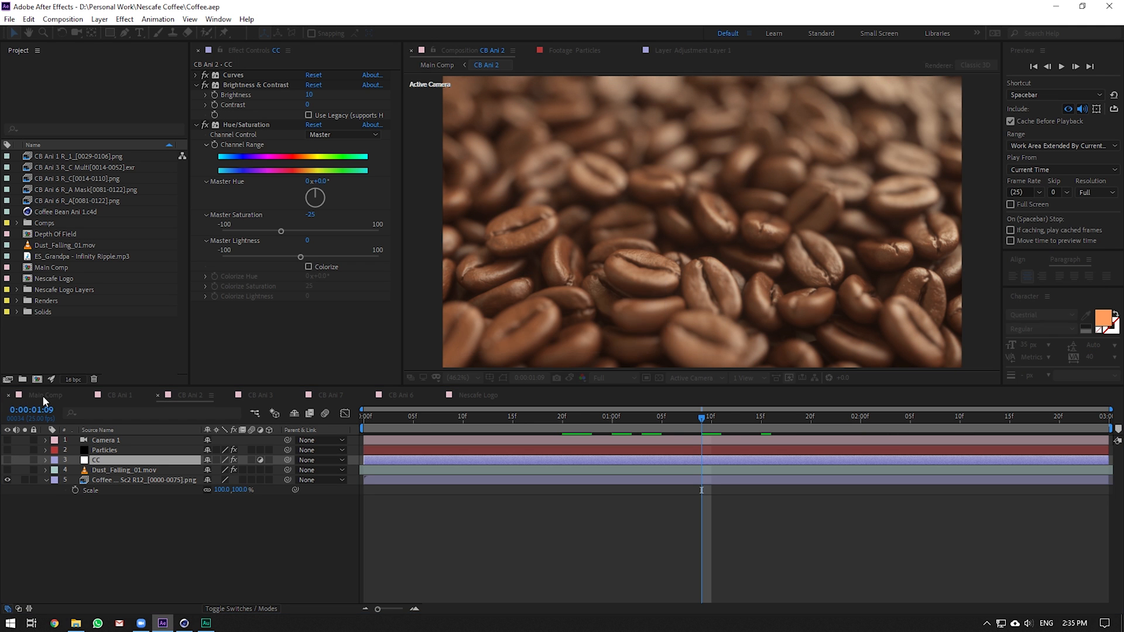
# Review the Main Comp edit, then open the CB Ani 3 precomp
pyautogui.click(43, 395)
pyautogui.moveTo(575, 417); pyautogui.dragTo(841, 414)
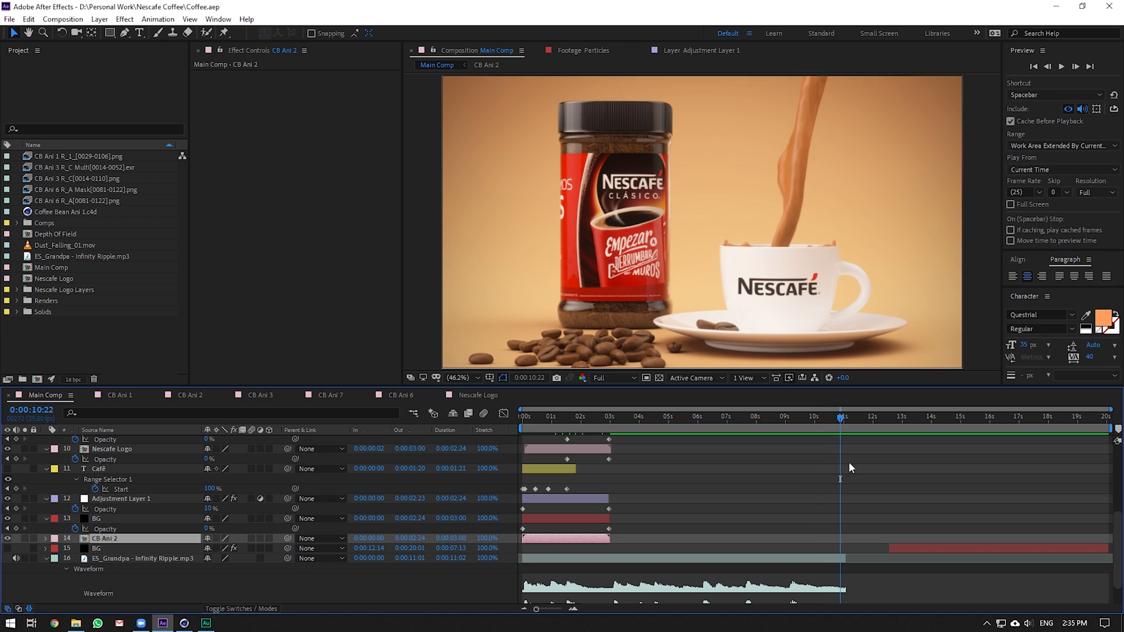
pyautogui.scroll(6, 849, 463)
pyautogui.doubleClick(842, 462)
# Compare CB Ani 3's coffee splash with RSMB Pro off and on, then view Main Comp at 8 seconds
pyautogui.press('space')
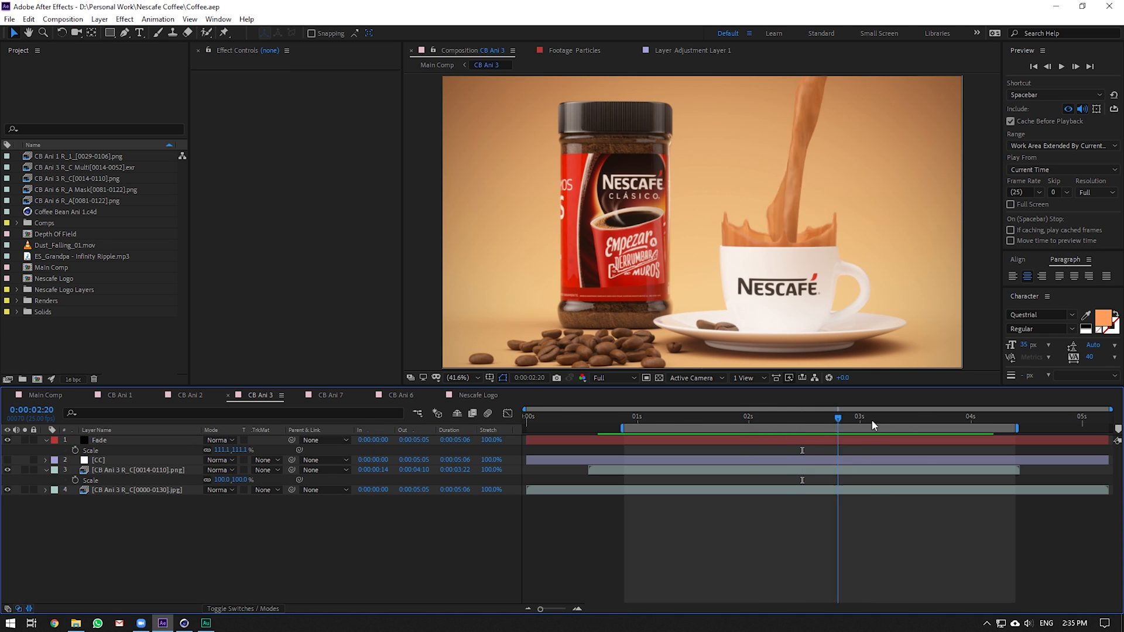
pyautogui.click(683, 469)
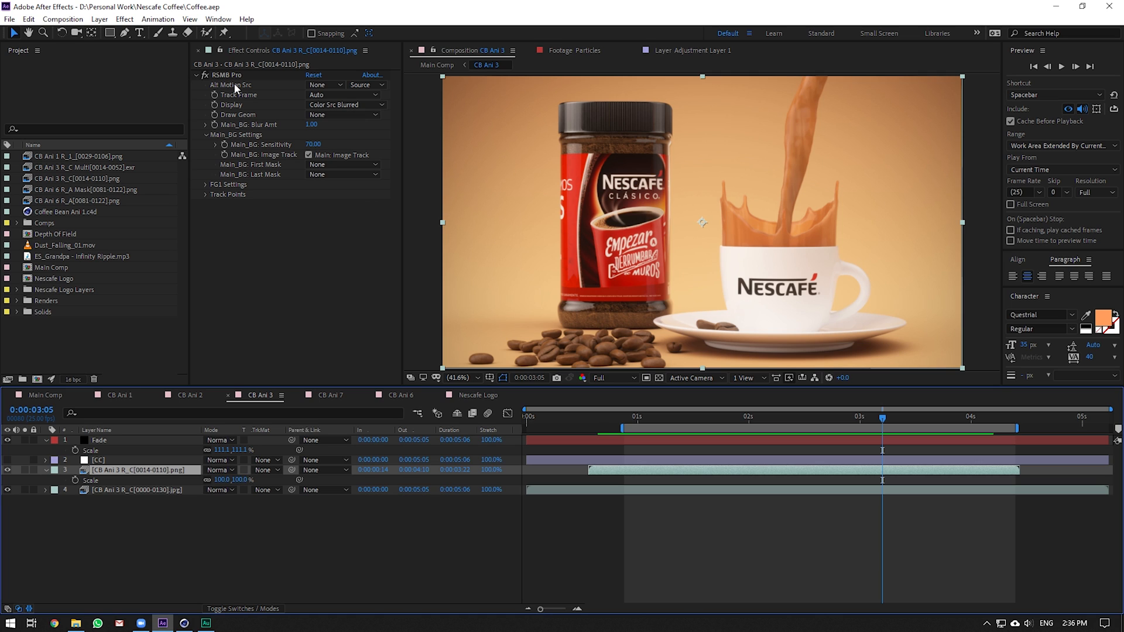
pyautogui.click(205, 75)
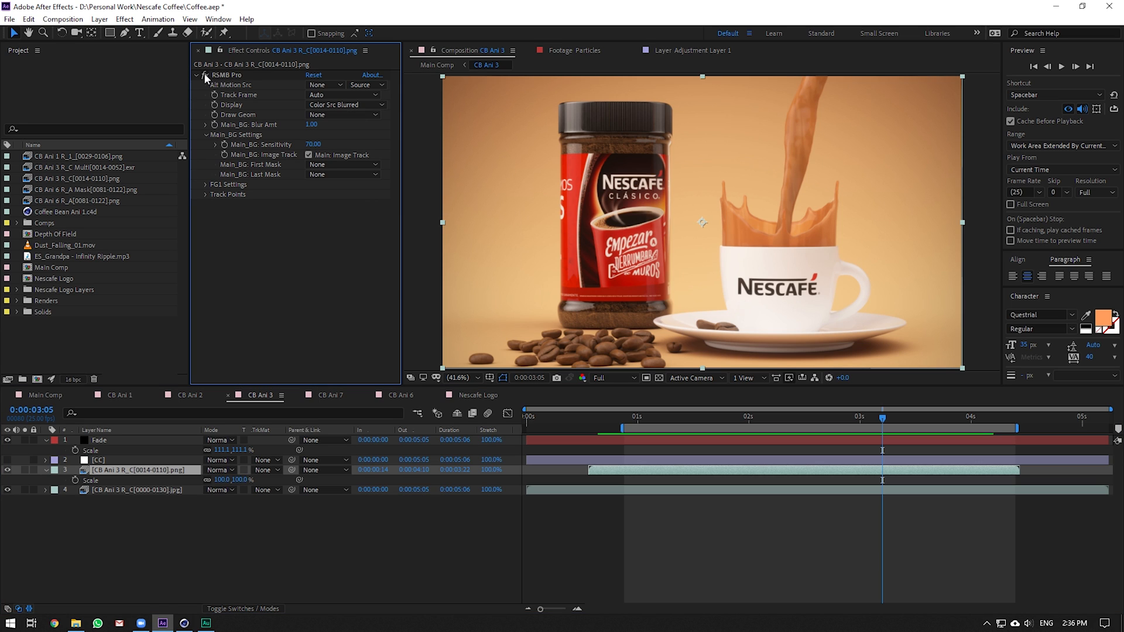
pyautogui.moveTo(656, 424)
pyautogui.mouseDown()
pyautogui.moveTo(730, 420)
pyautogui.moveTo(629, 419)
pyautogui.moveTo(664, 419)
pyautogui.mouseUp()
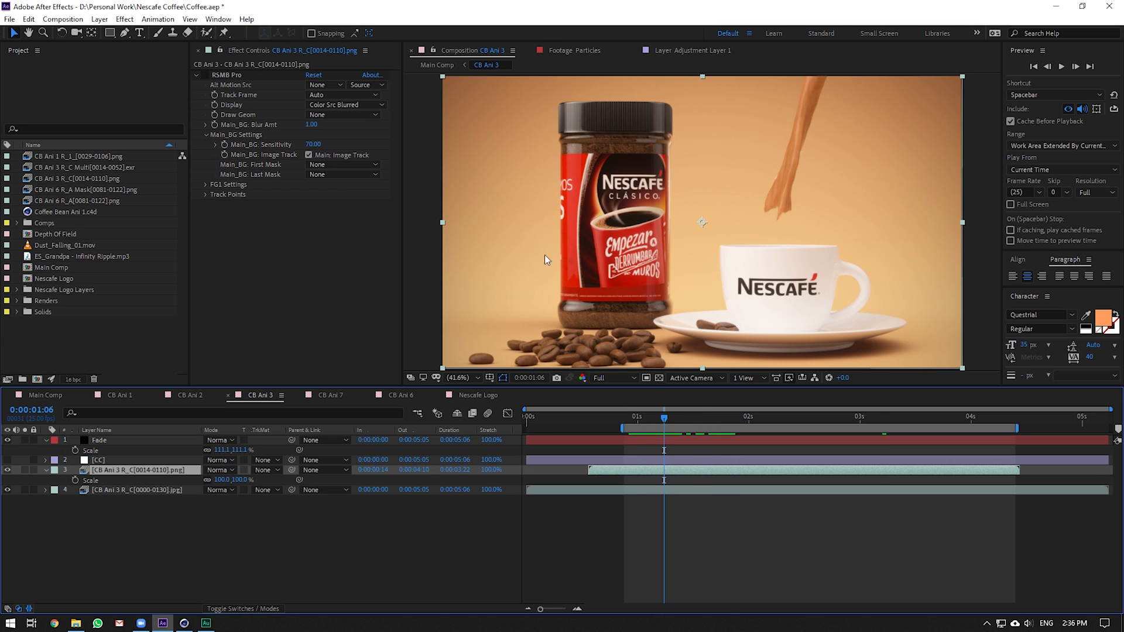
pyautogui.click(203, 75)
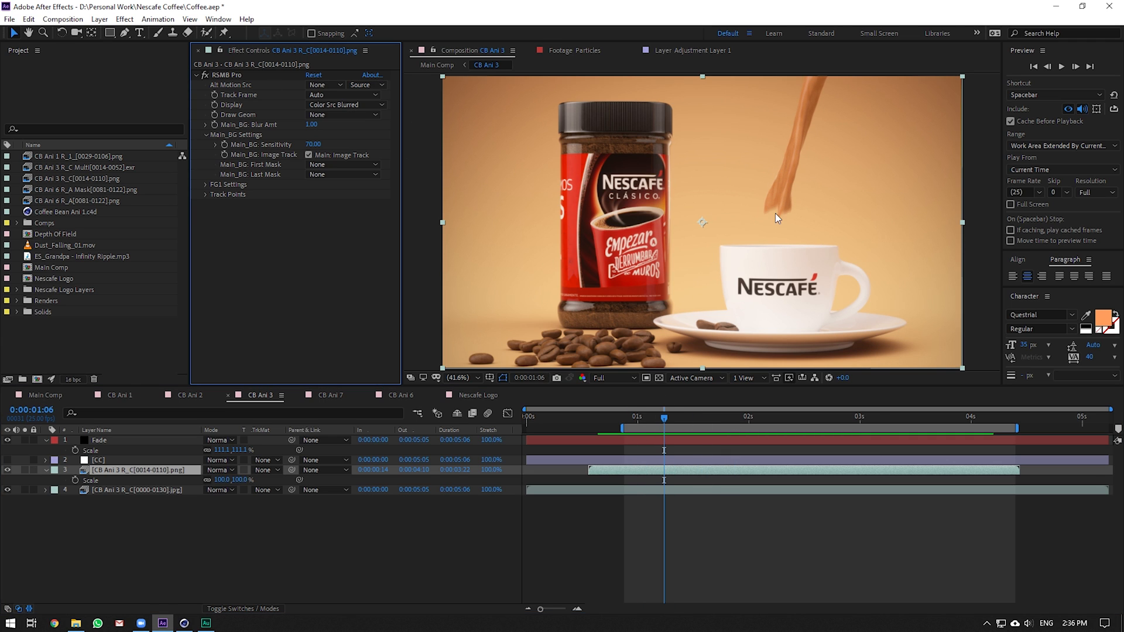
pyautogui.click(847, 417)
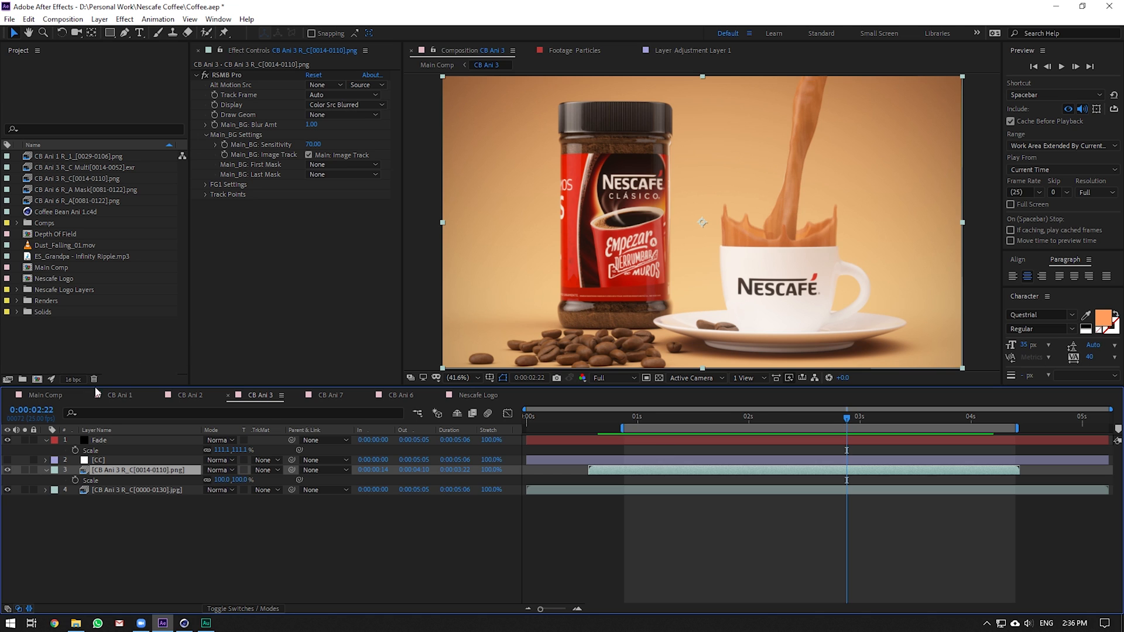
pyautogui.click(47, 395)
pyautogui.click(757, 418)
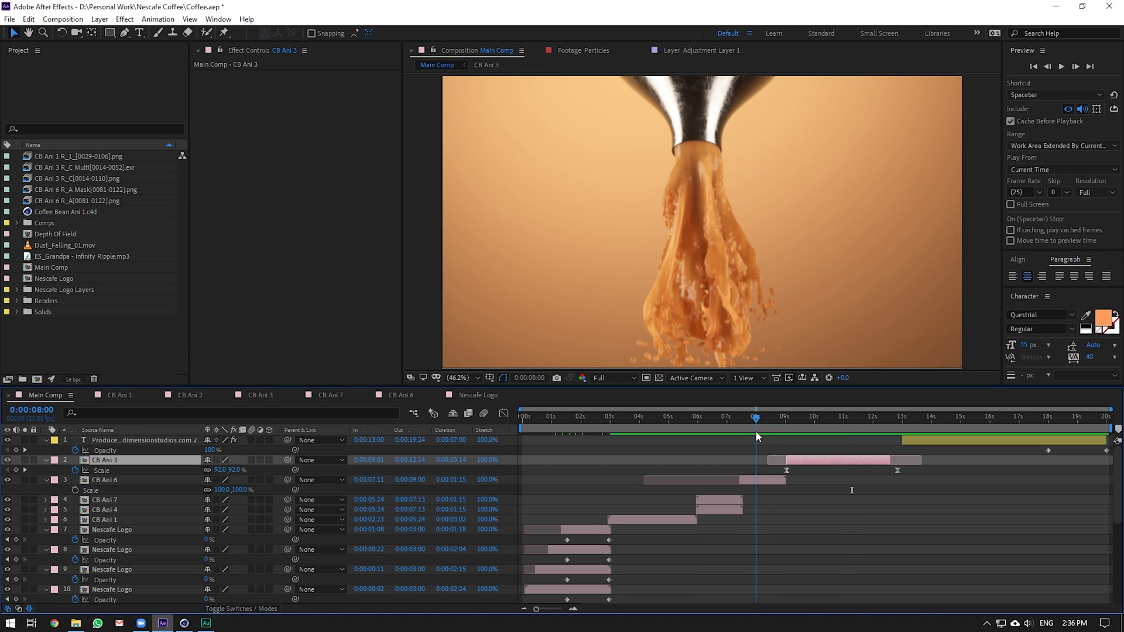
# Open CB Ani 6 and compare its layers with RSMB Pro motion blur off and on
pyautogui.doubleClick(753, 481)
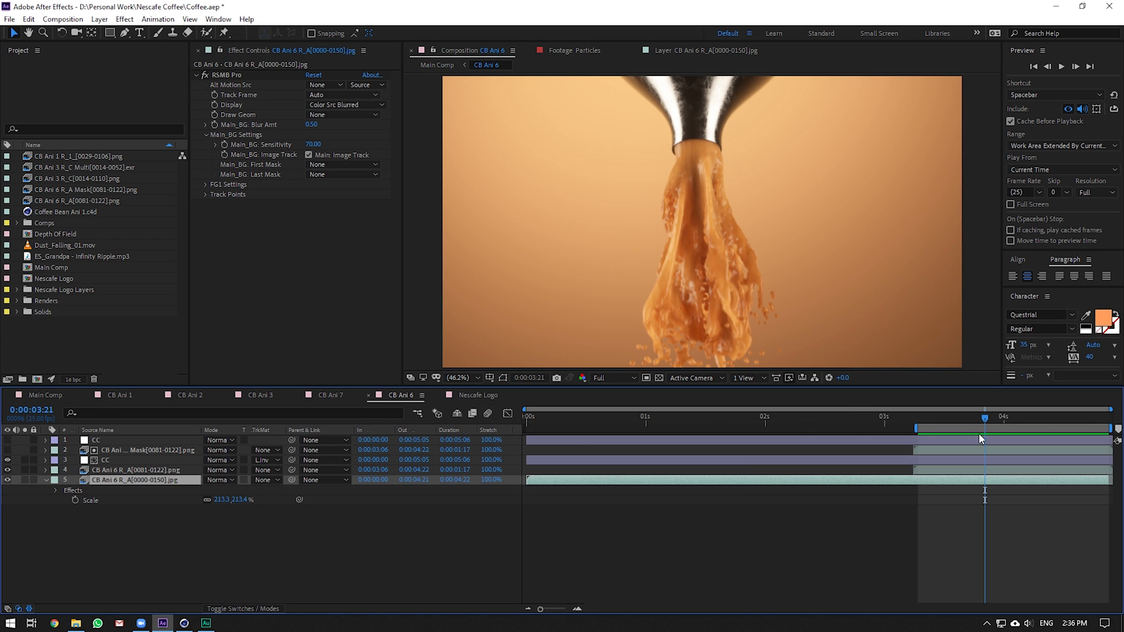
pyautogui.click(205, 75)
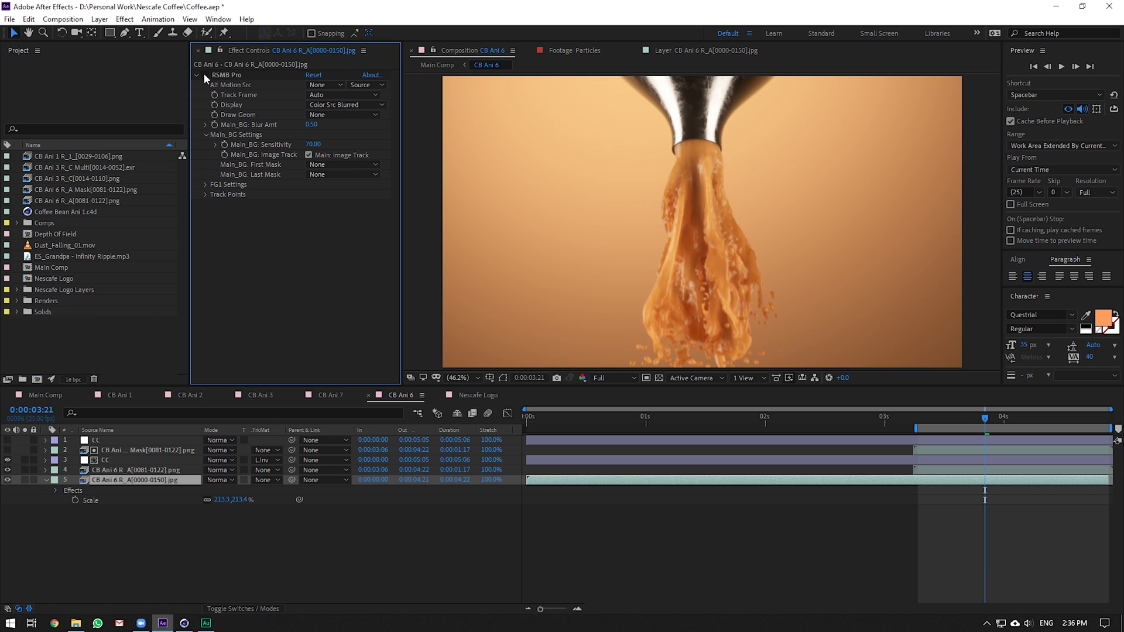
pyautogui.click(138, 470)
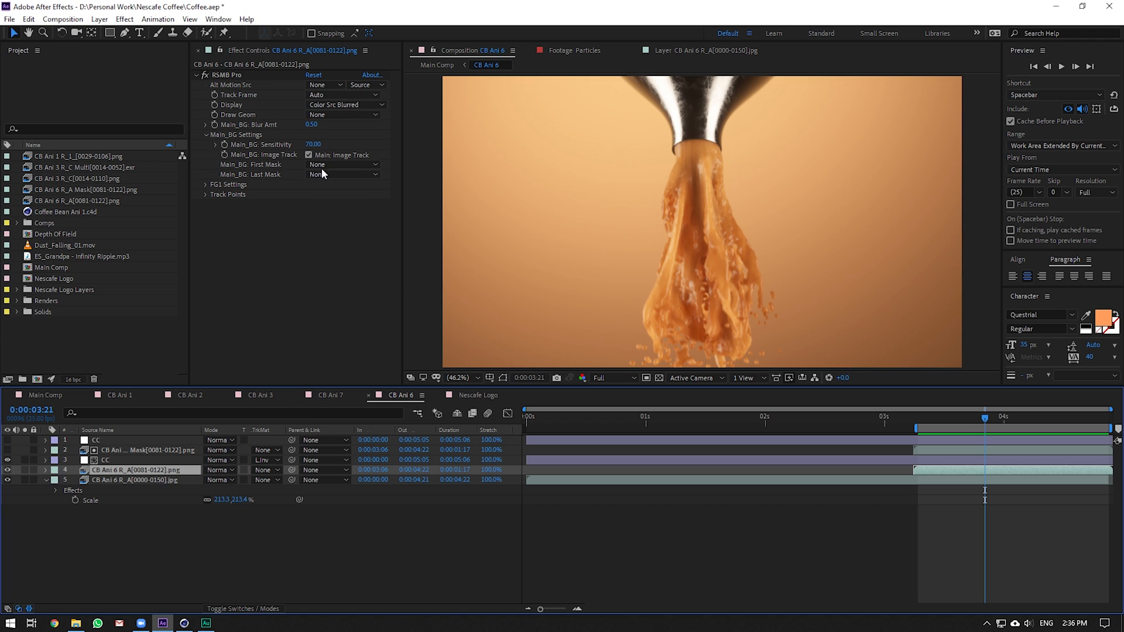
pyautogui.click(200, 74)
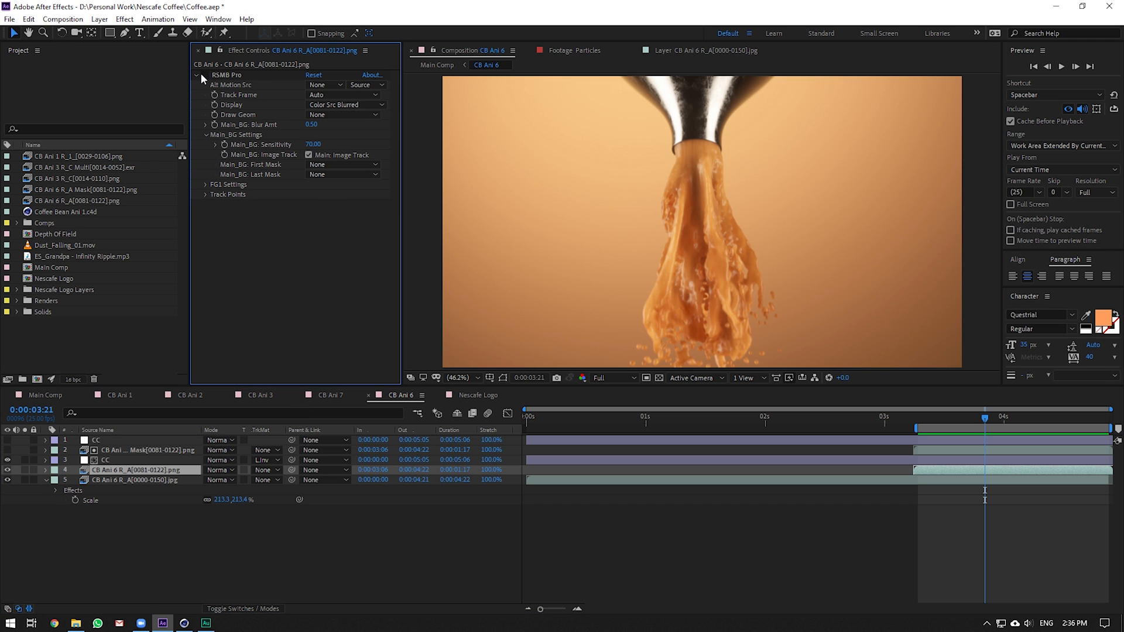
pyautogui.click(202, 75)
# Review the falling beans, floating beans and logo shots in Main Comp, then switch to Cinema 4D
pyautogui.click(46, 394)
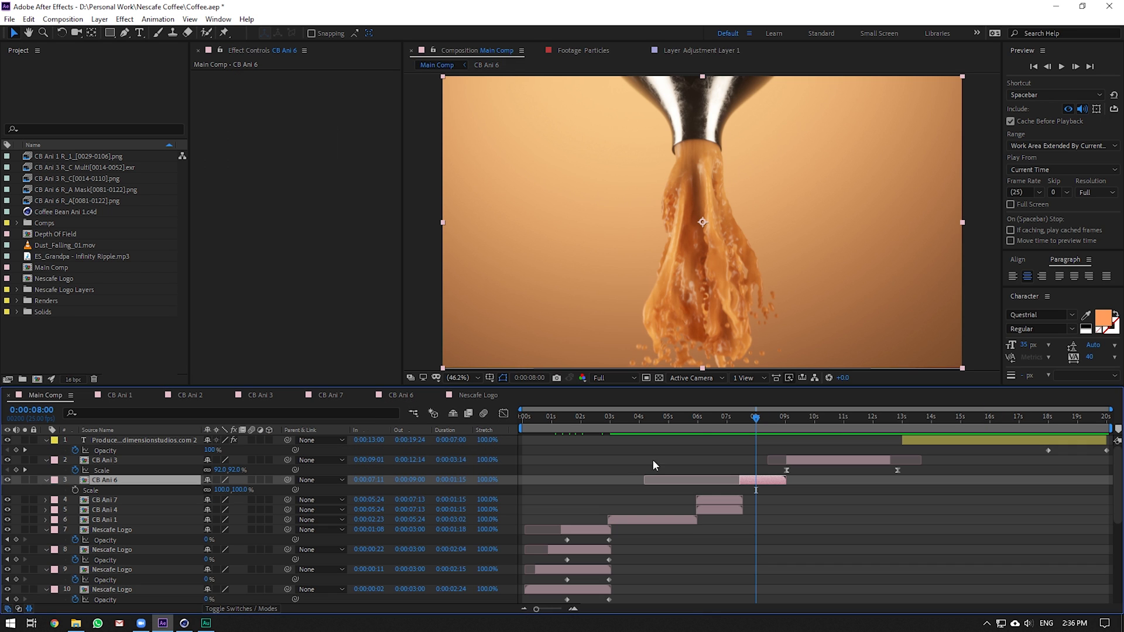
pyautogui.click(715, 420)
pyautogui.moveTo(714, 423); pyautogui.dragTo(719, 422)
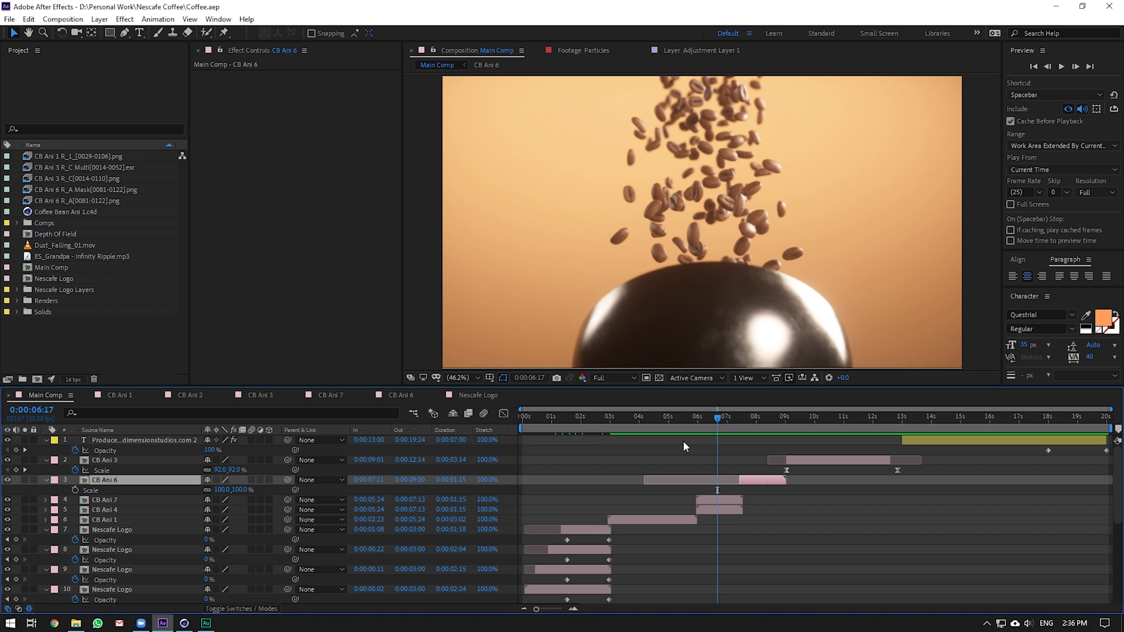
pyautogui.click(645, 439)
pyautogui.moveTo(624, 419); pyautogui.dragTo(649, 446)
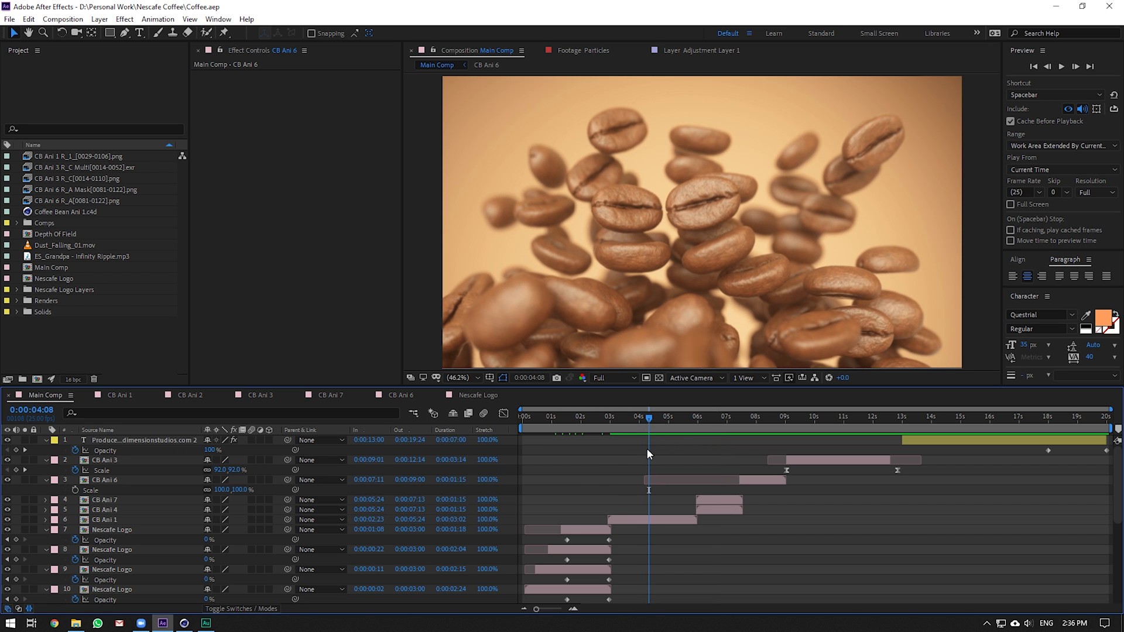
pyautogui.click(636, 519)
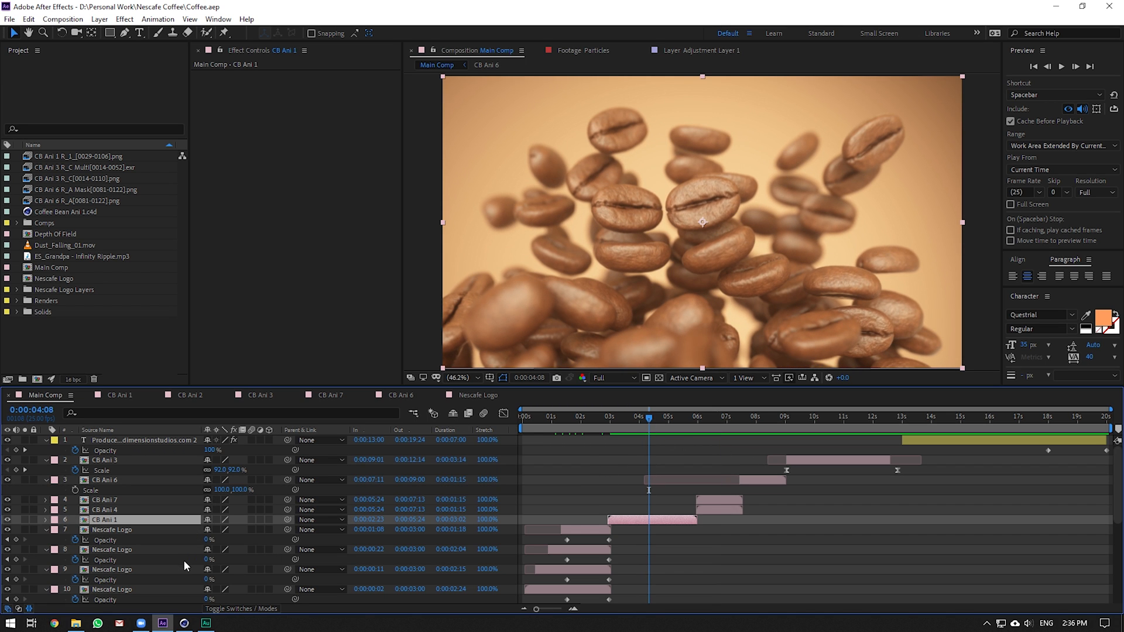
pyautogui.click(577, 416)
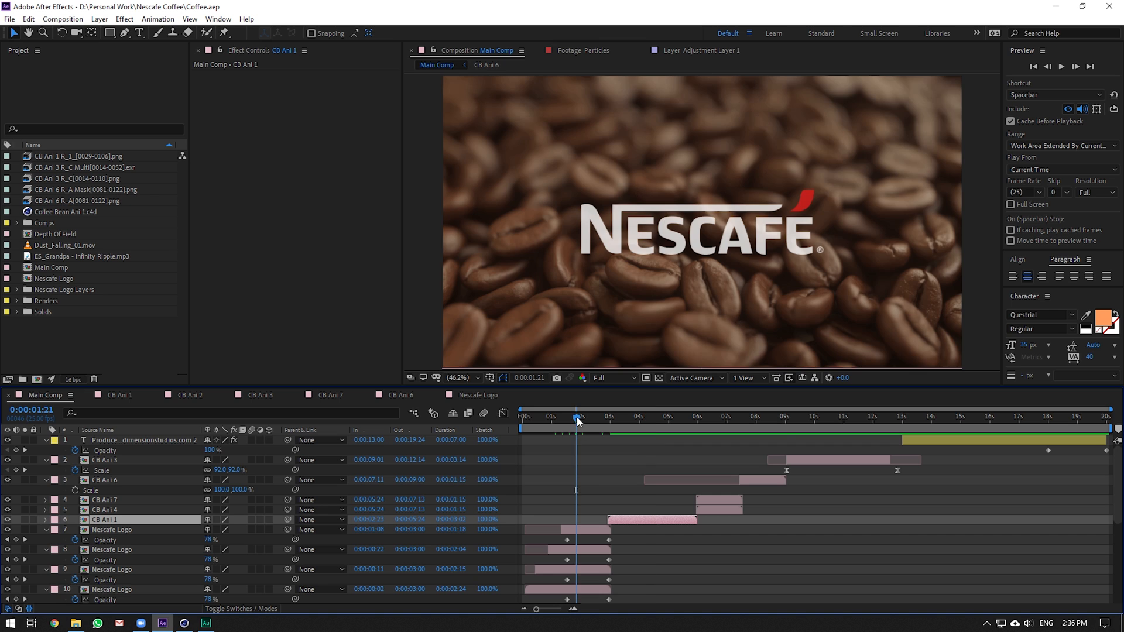
pyautogui.scroll(-6, 587, 506)
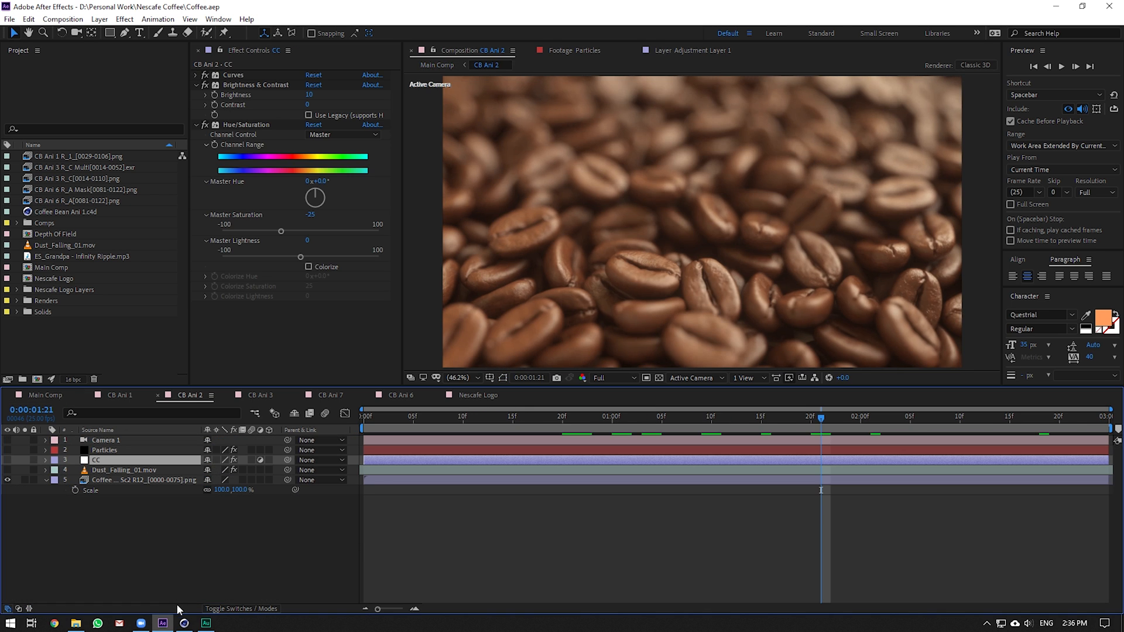
pyautogui.click(184, 623)
# Switch to Coffee Bean Ani 2.c4d and view the bean pile from the editor perspective in Gouraud Shading
pyautogui.click(586, 20)
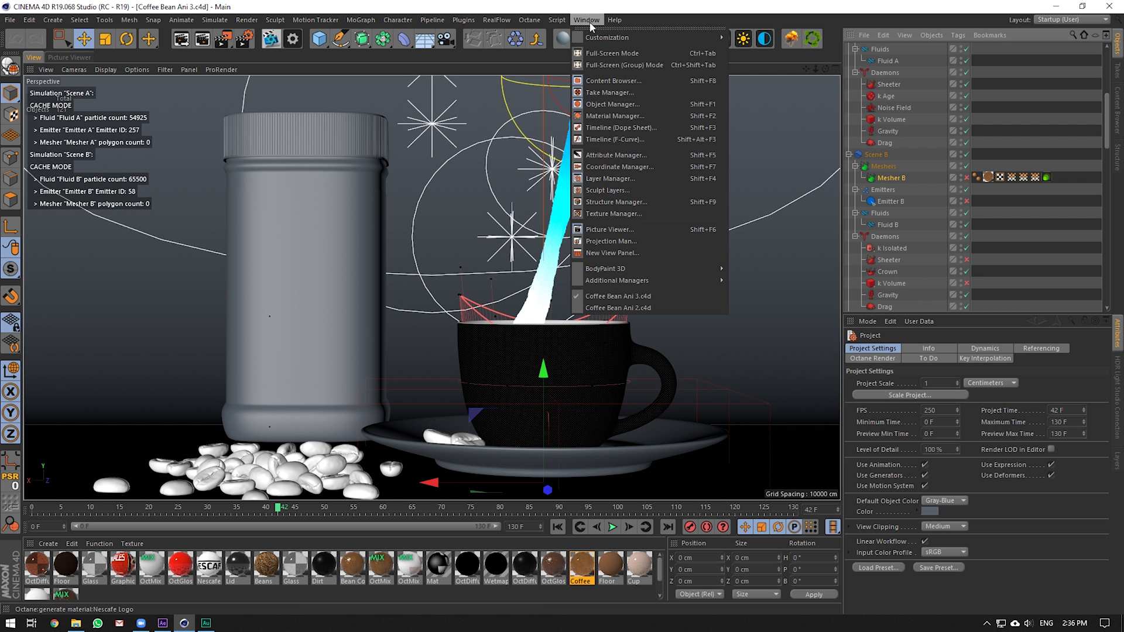
pyautogui.click(672, 310)
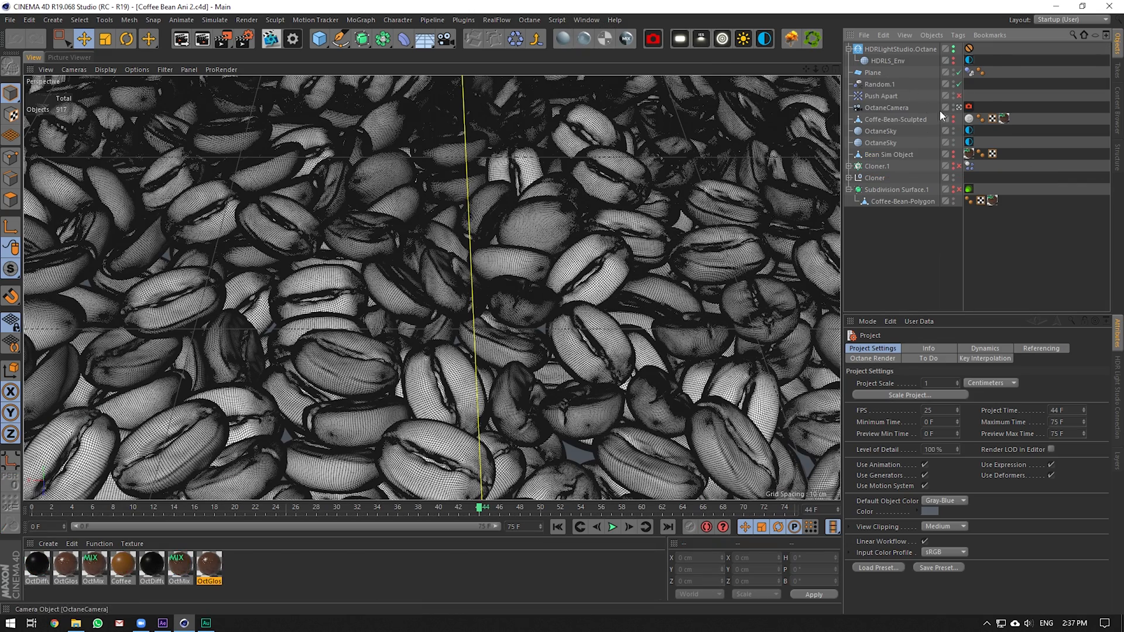
pyautogui.click(958, 108)
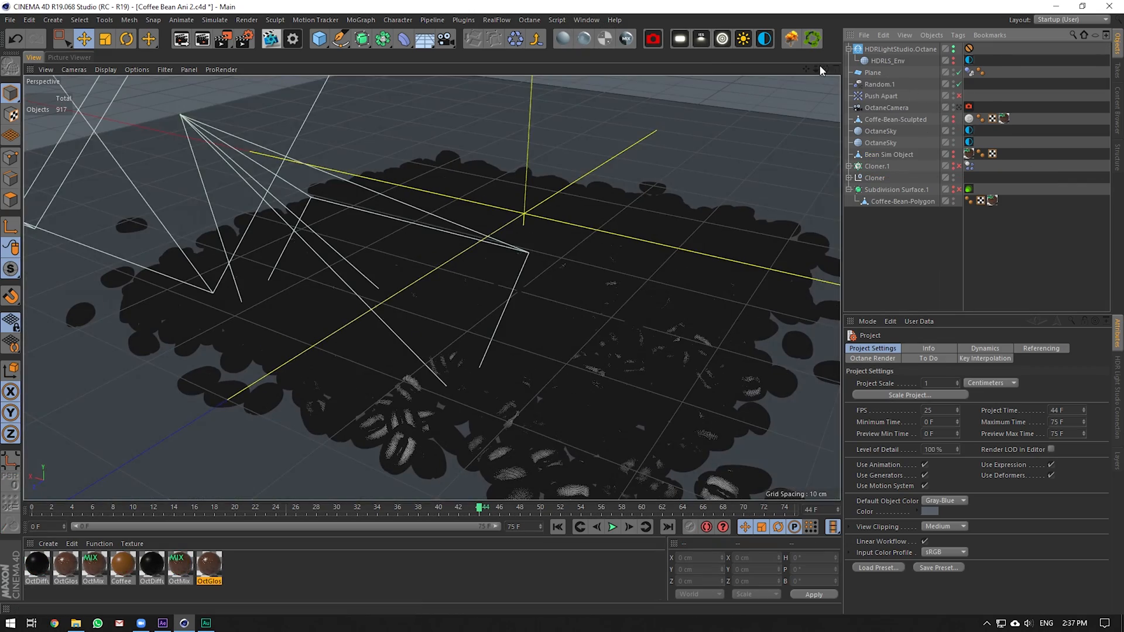
pyautogui.moveTo(825, 69); pyautogui.dragTo(823, 96)
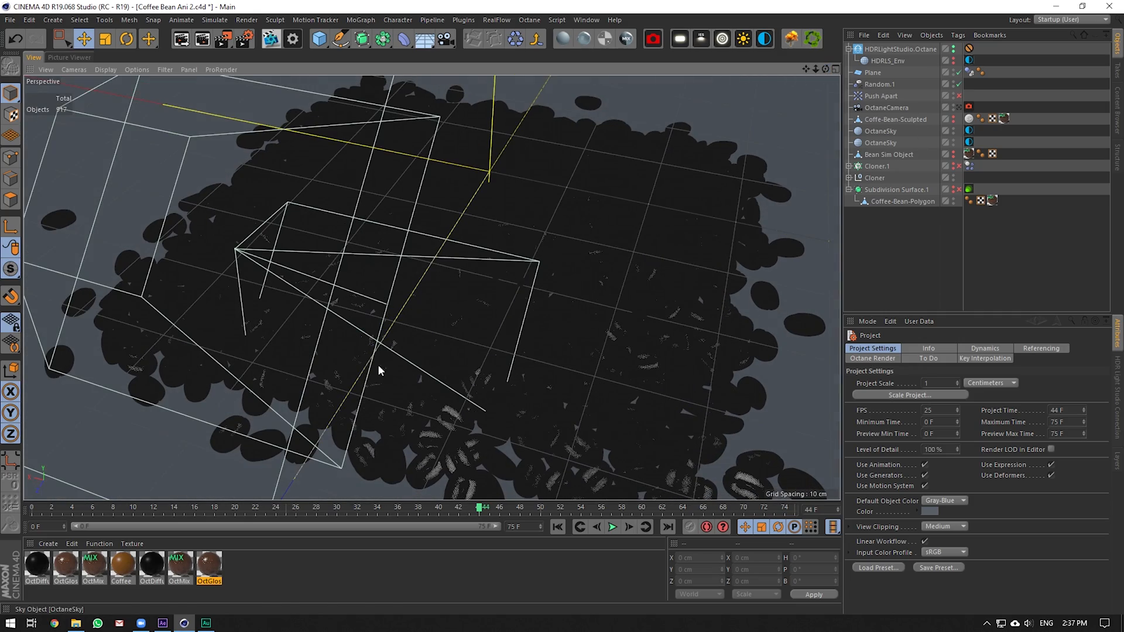
pyautogui.scroll(6, 363, 351)
pyautogui.scroll(-1, 400, 301)
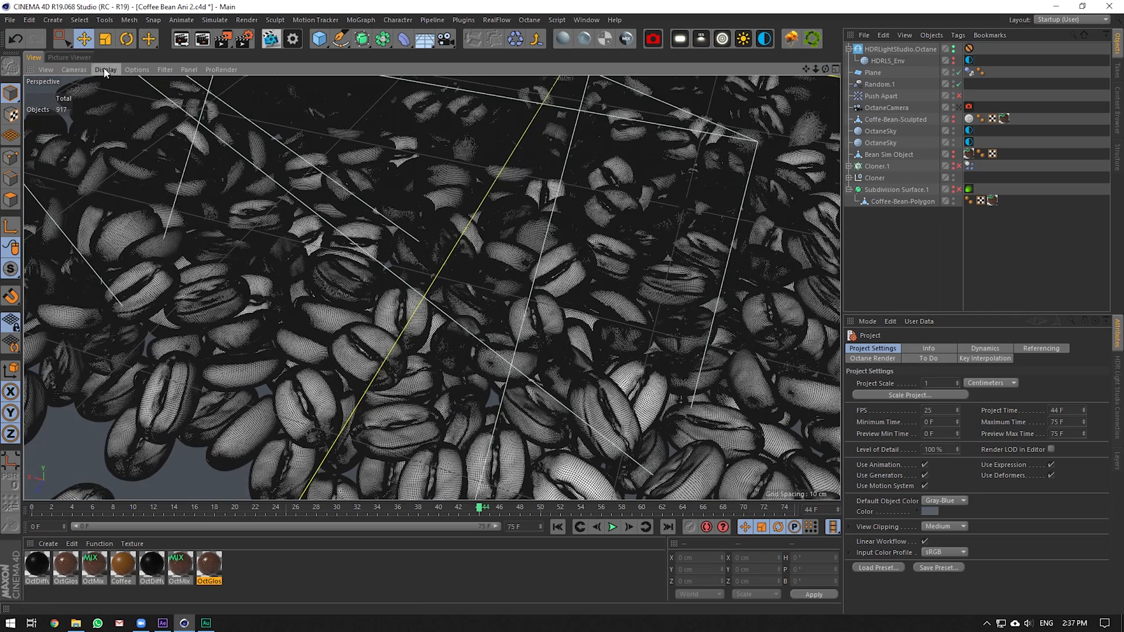
pyautogui.click(105, 70)
pyautogui.click(123, 107)
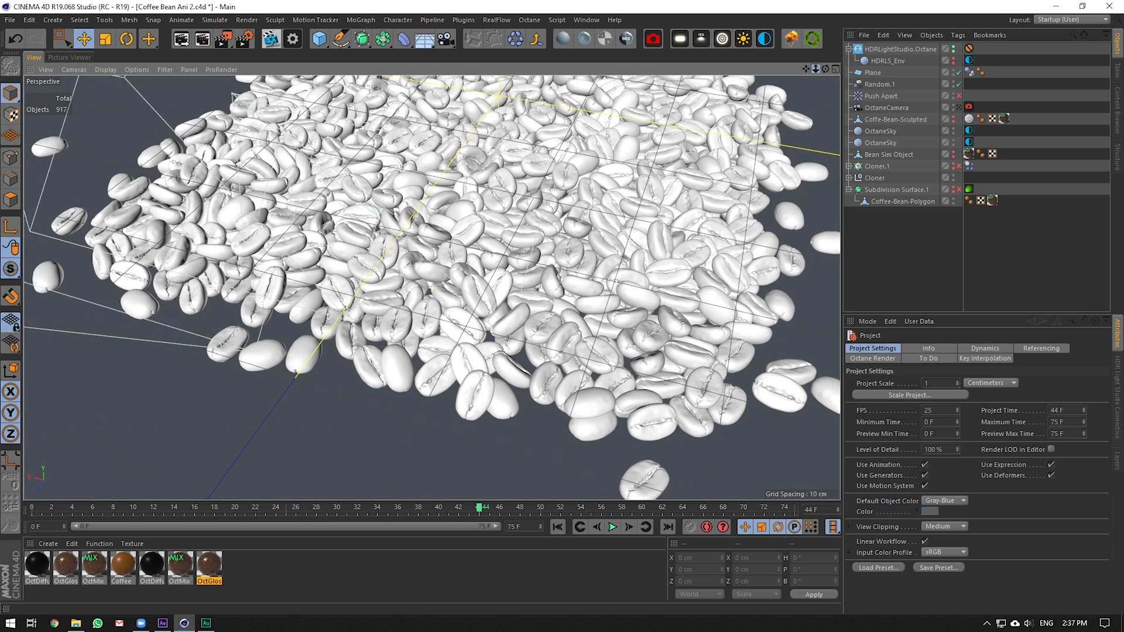
pyautogui.moveTo(816, 69); pyautogui.dragTo(836, 154)
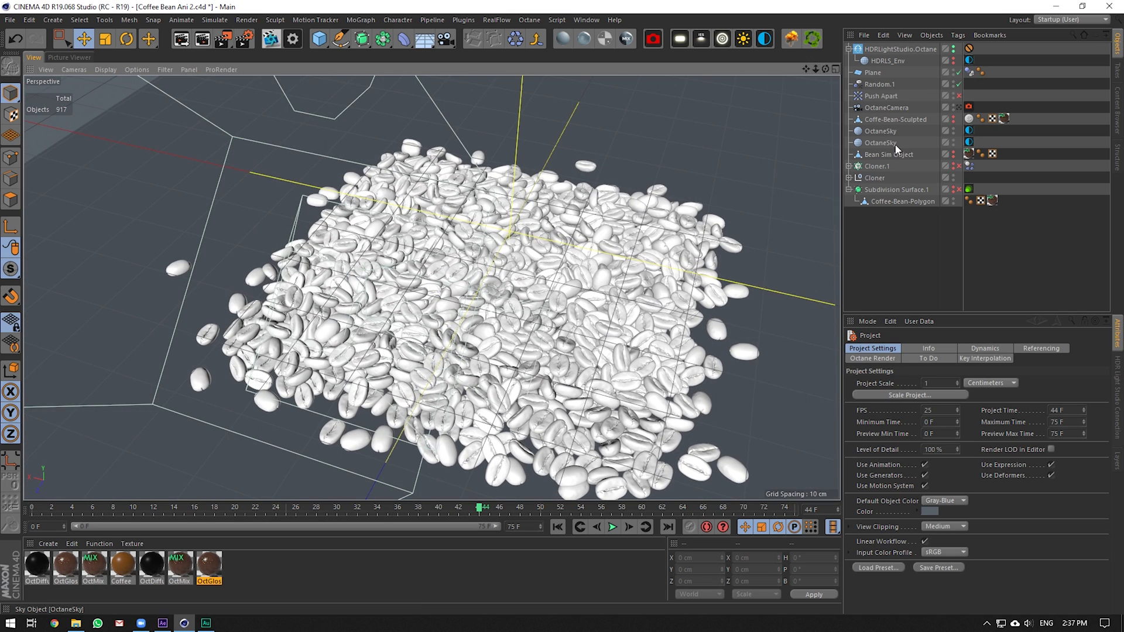
# Inspect Cloner.1, toggle it to compare bean layouts, and rewind the timeline to frame 0
pyautogui.click(893, 167)
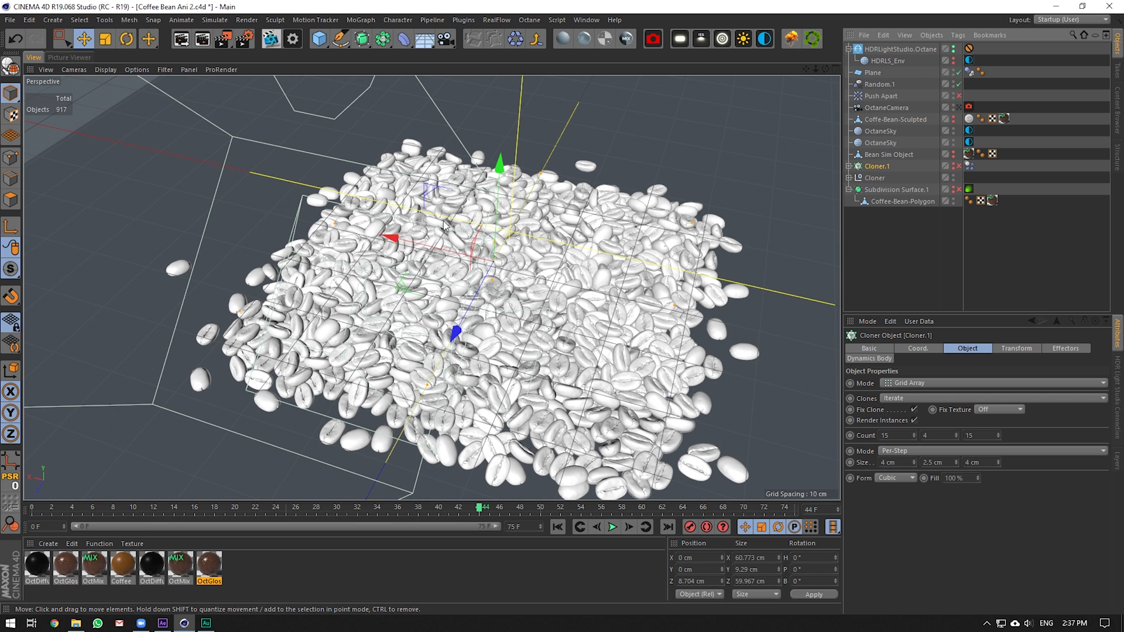
pyautogui.scroll(-5, 676, 439)
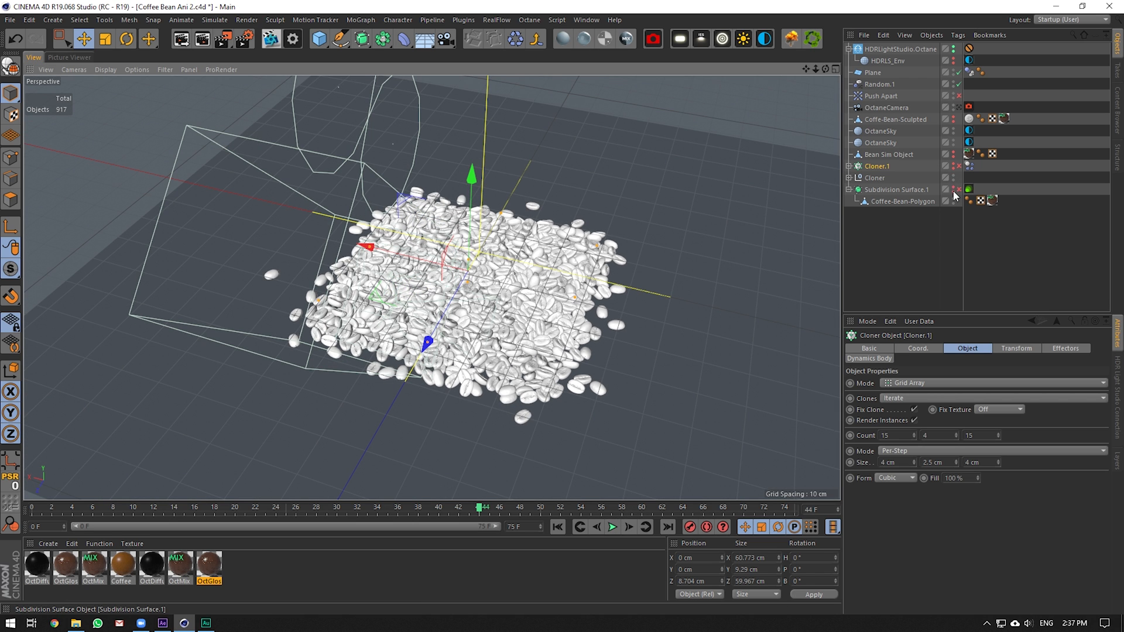
pyautogui.click(950, 190)
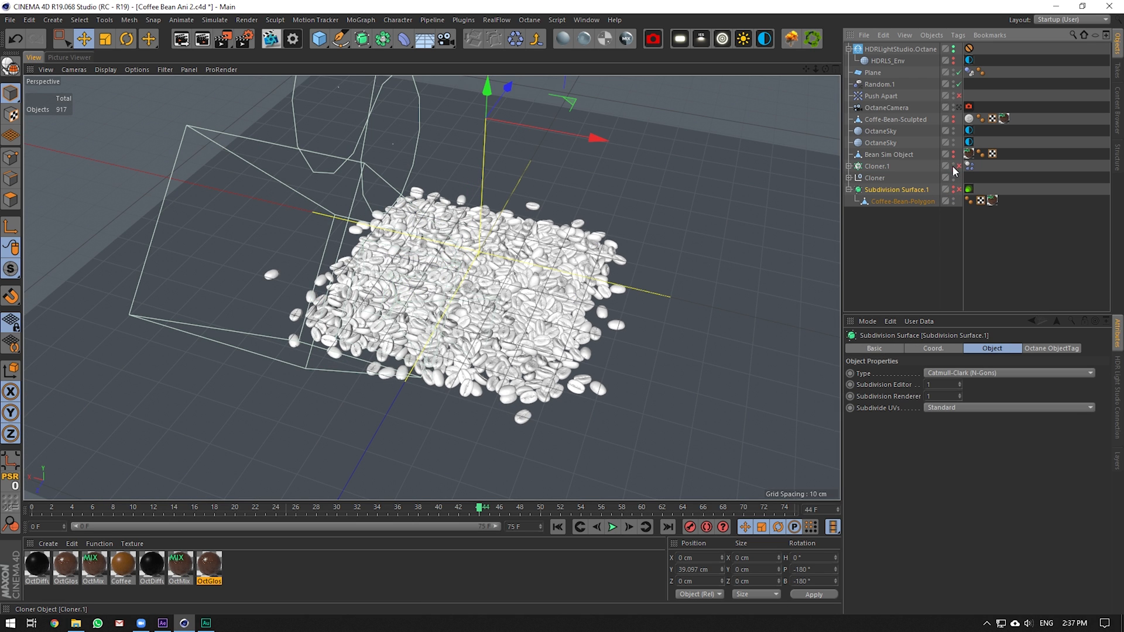
pyautogui.click(959, 166)
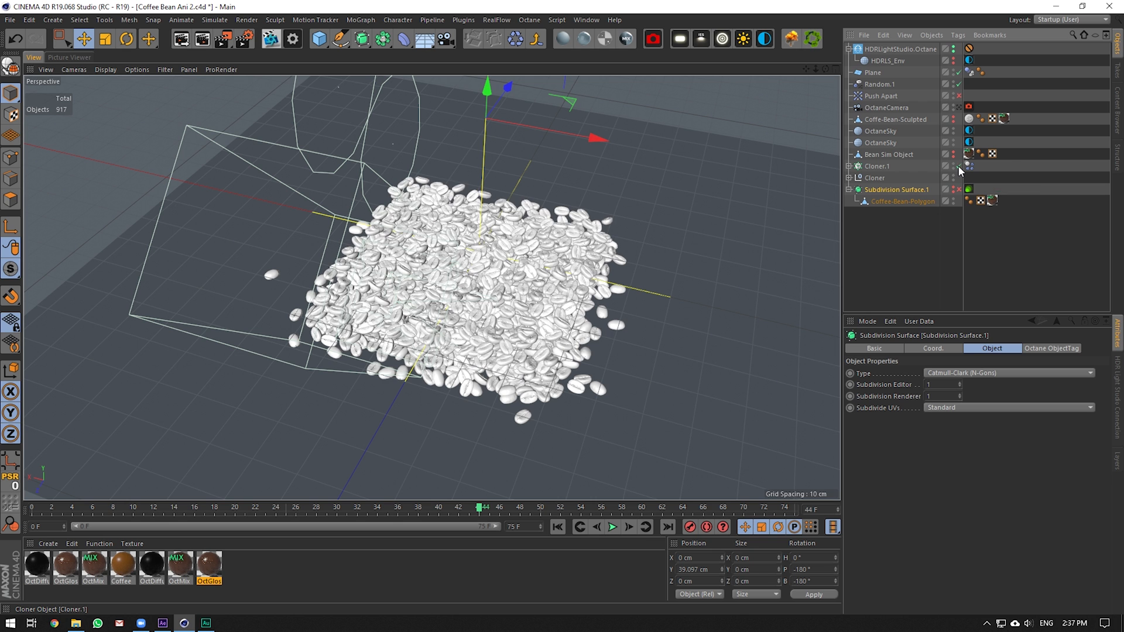
pyautogui.click(878, 167)
pyautogui.scroll(5, 428, 167)
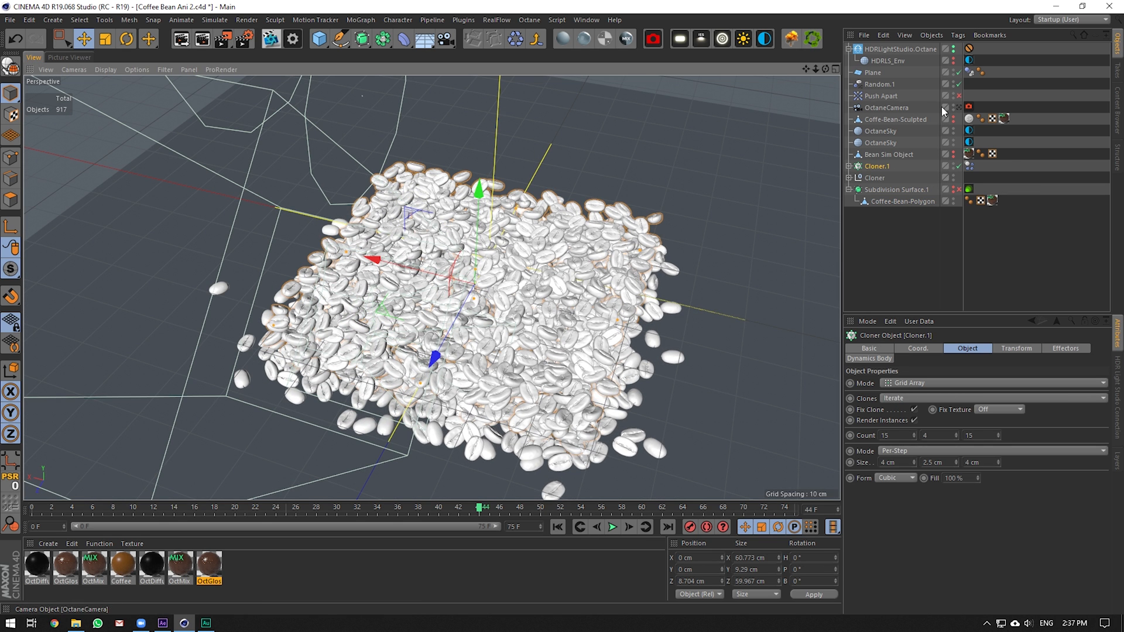
pyautogui.click(555, 526)
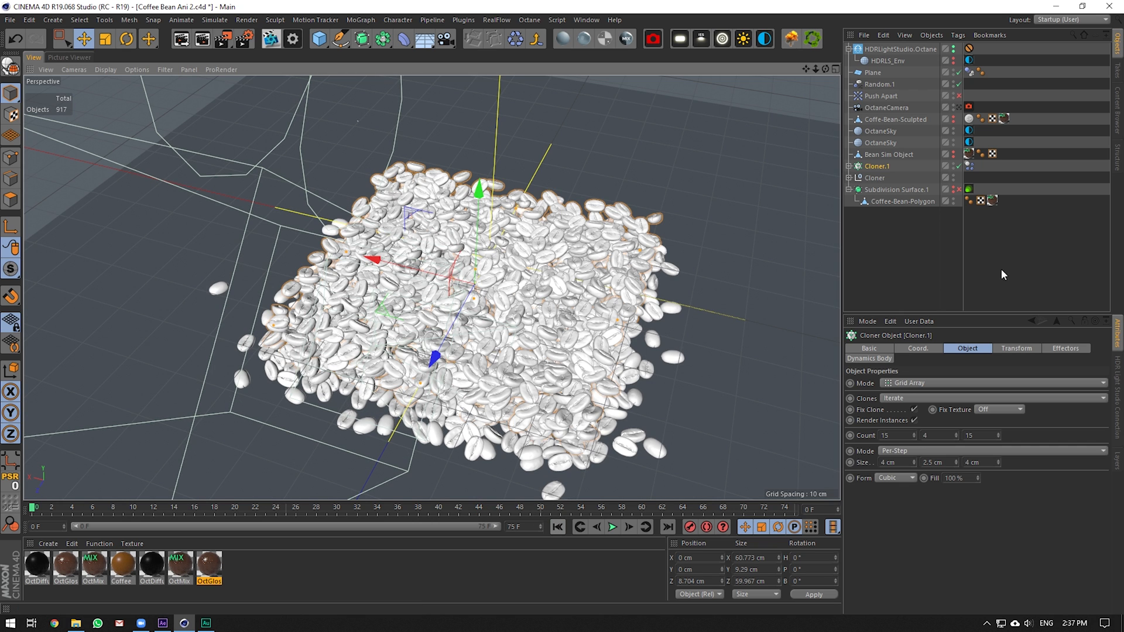
# Check Cloner.1's Dynamics Body tag, confirm Dynamic is on, and test-play the simulation
pyautogui.click(970, 165)
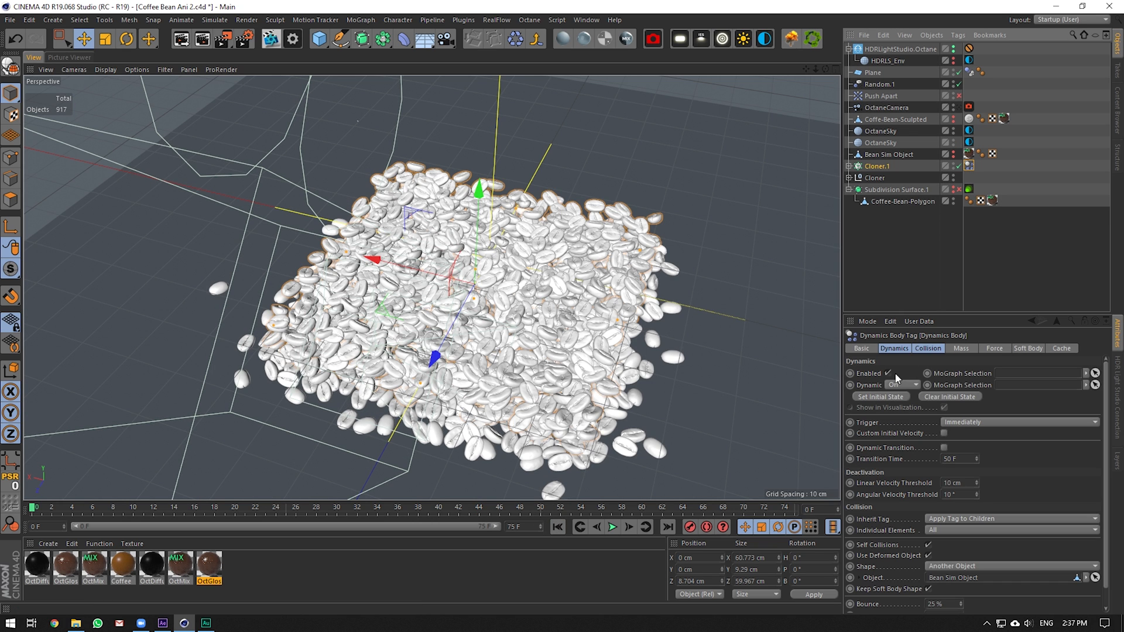
pyautogui.click(930, 348)
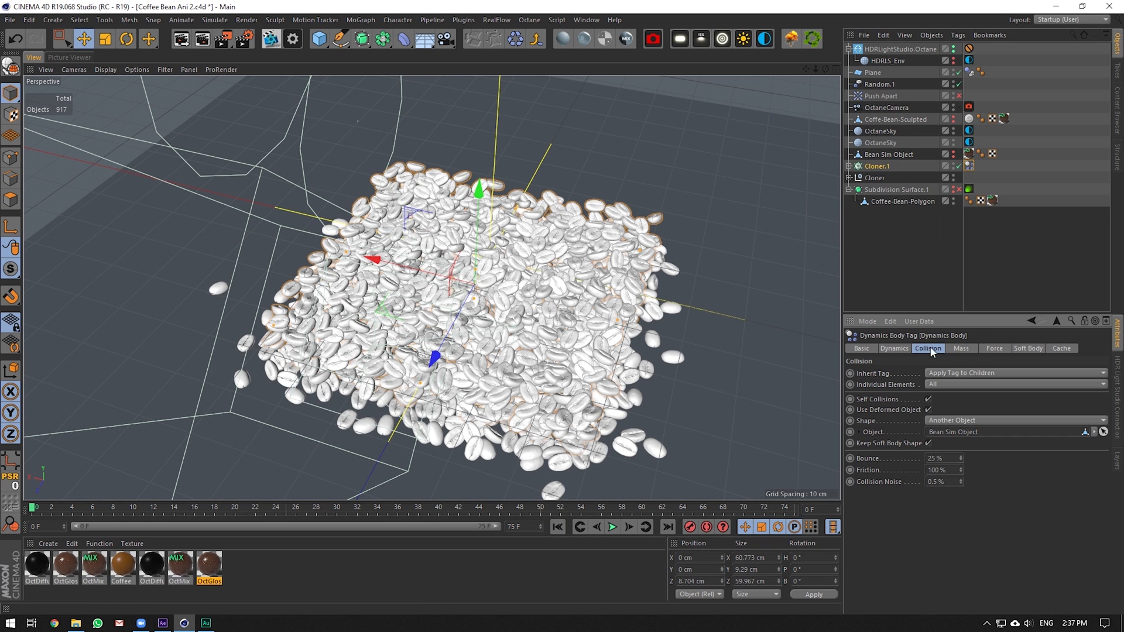
pyautogui.click(894, 349)
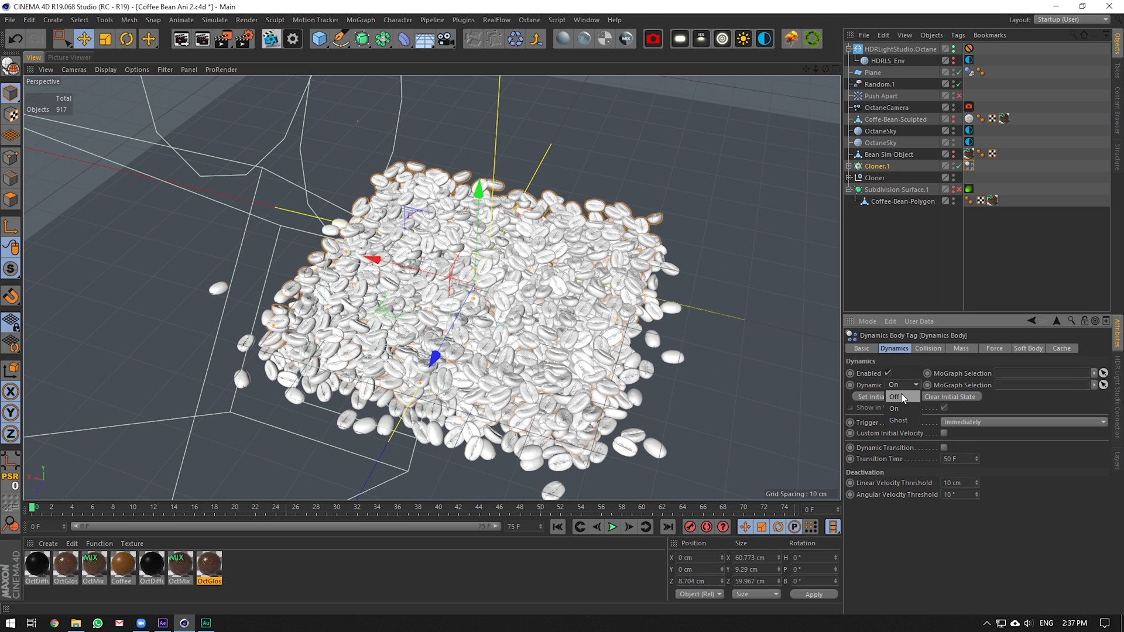
pyautogui.click(901, 396)
pyautogui.click(904, 409)
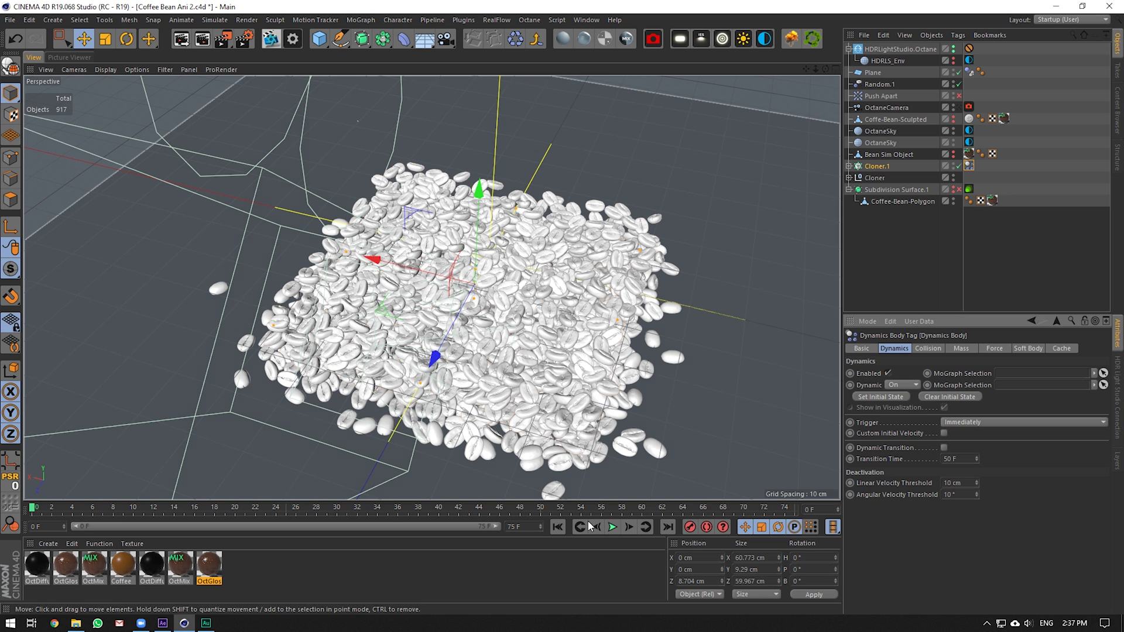
pyautogui.click(612, 527)
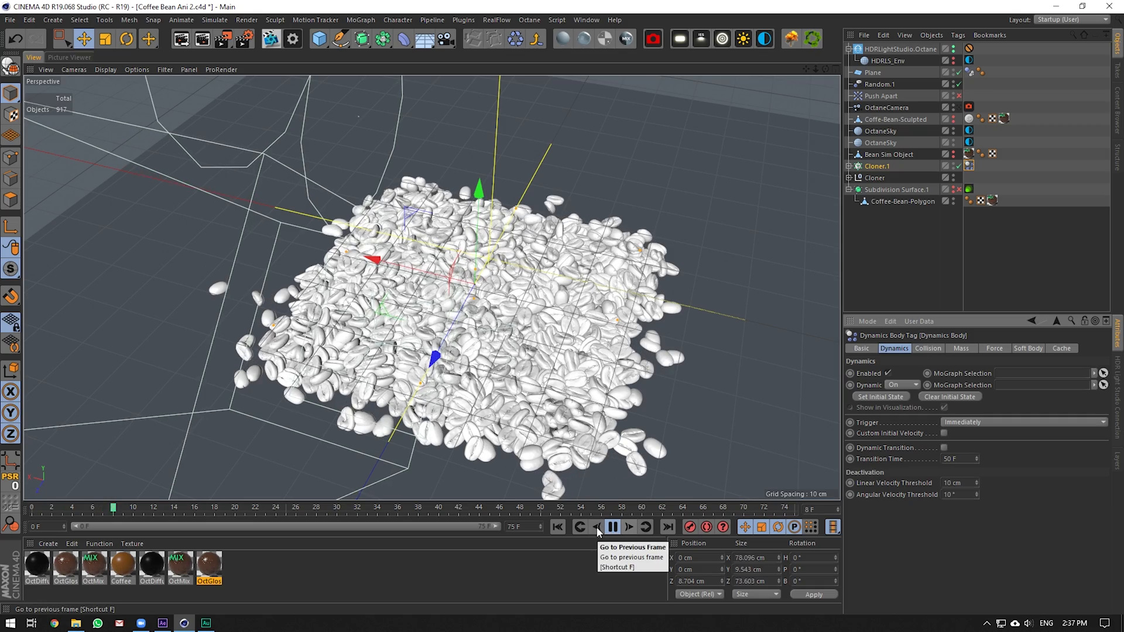
pyautogui.click(611, 528)
pyautogui.click(557, 528)
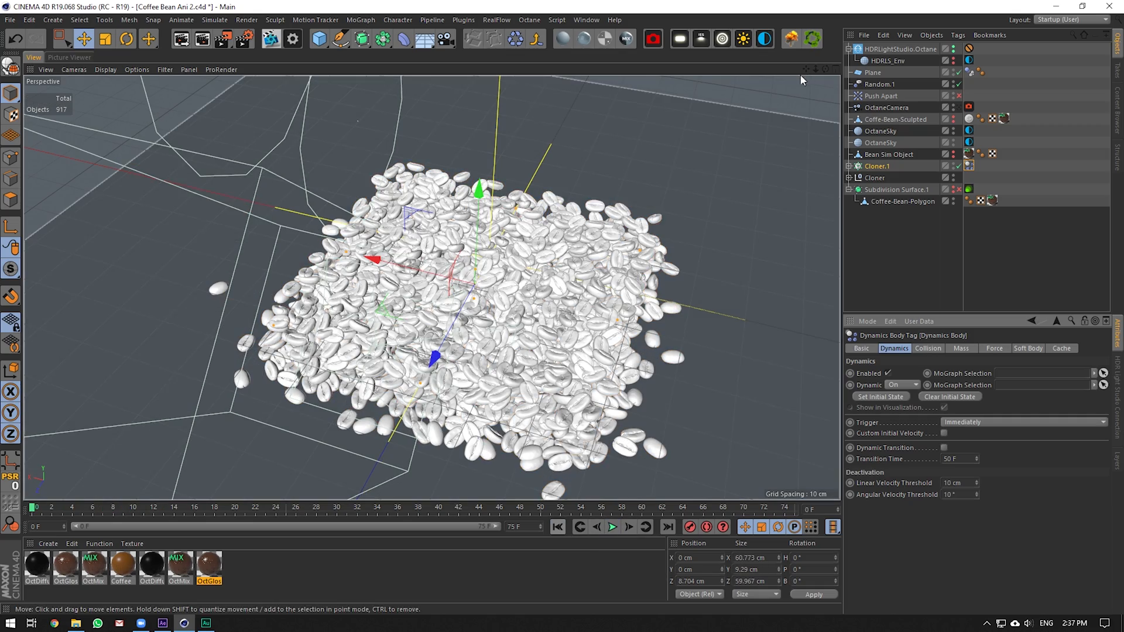
# Solo Cloner.1 to inspect the beans with Random.1 toggled off and on, then unsolo
pyautogui.moveTo(826, 69)
pyautogui.mouseDown()
pyautogui.moveTo(825, 102)
pyautogui.moveTo(824, 35)
pyautogui.moveTo(824, 48)
pyautogui.mouseUp()
pyautogui.moveTo(10, 269); pyautogui.dragTo(57, 329)
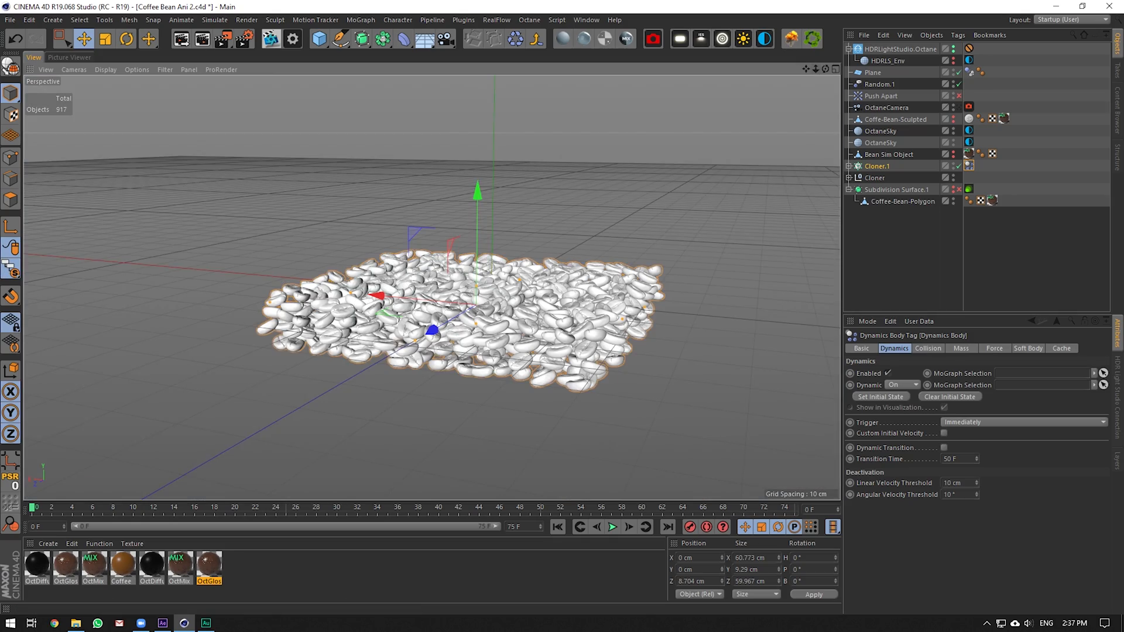
pyautogui.moveTo(825, 69); pyautogui.dragTo(820, 91)
pyautogui.click(958, 82)
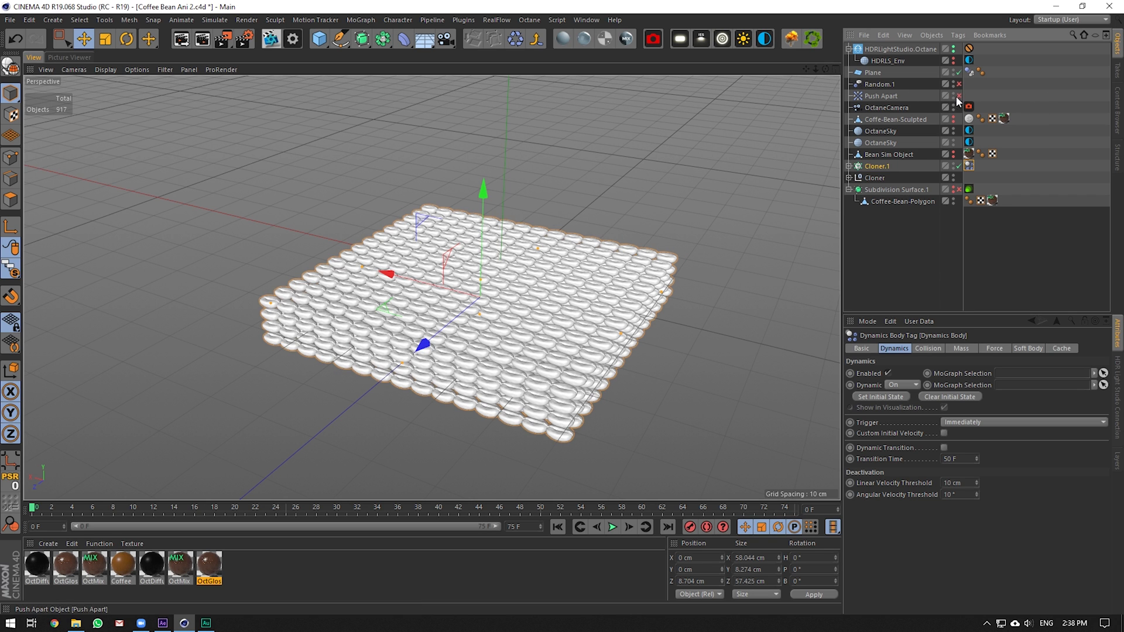
pyautogui.click(958, 84)
pyautogui.click(971, 167)
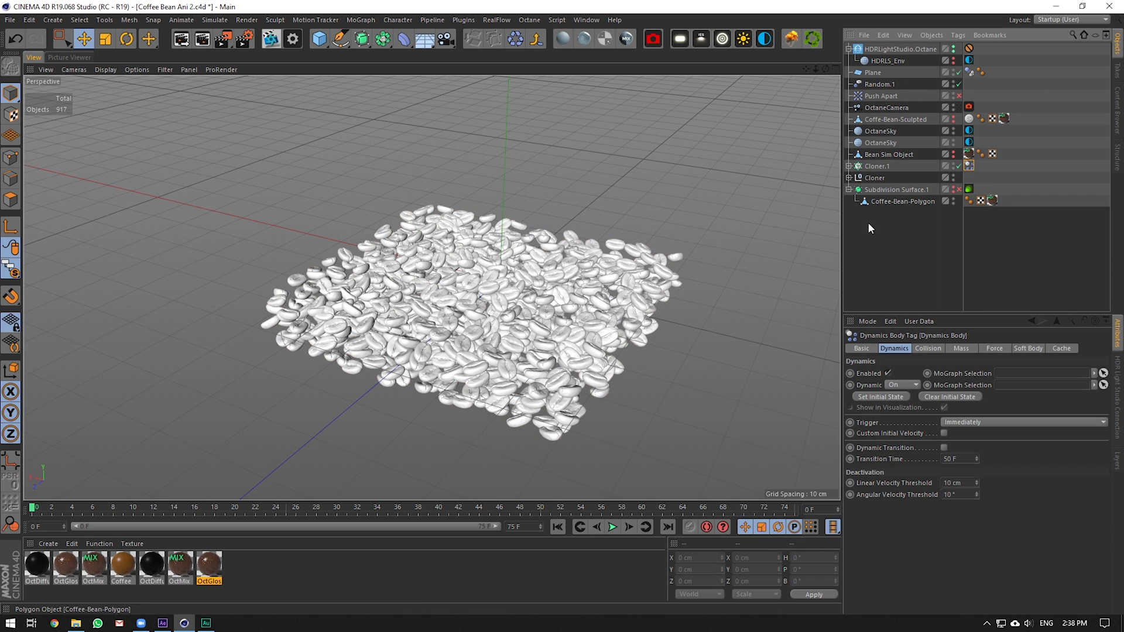
pyautogui.moveTo(10, 270); pyautogui.dragTo(58, 284)
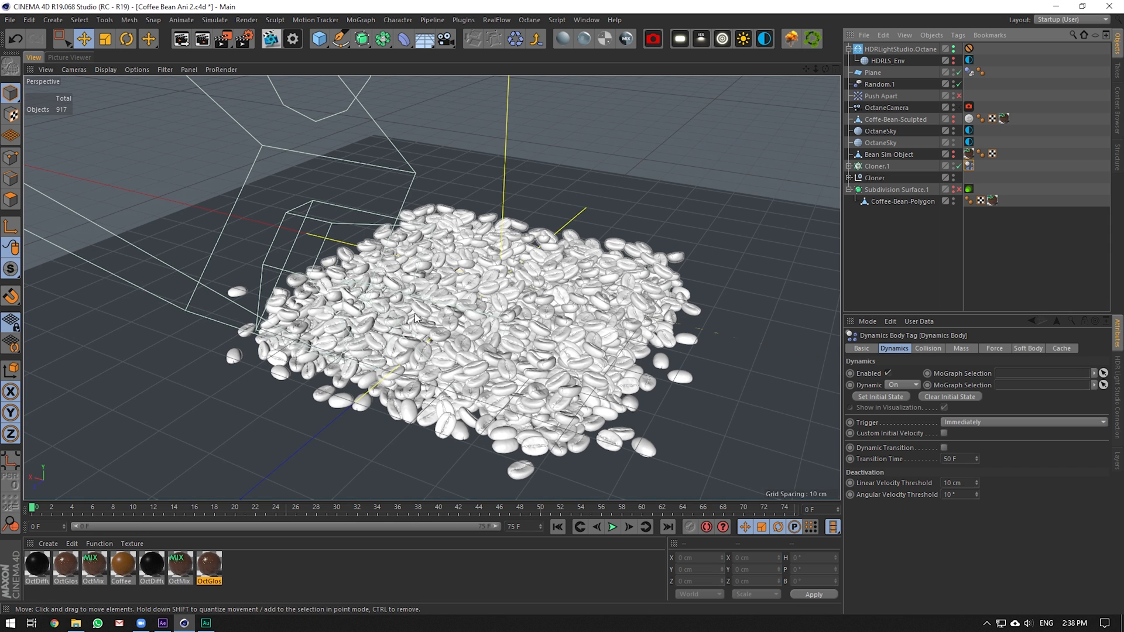
pyautogui.click(953, 177)
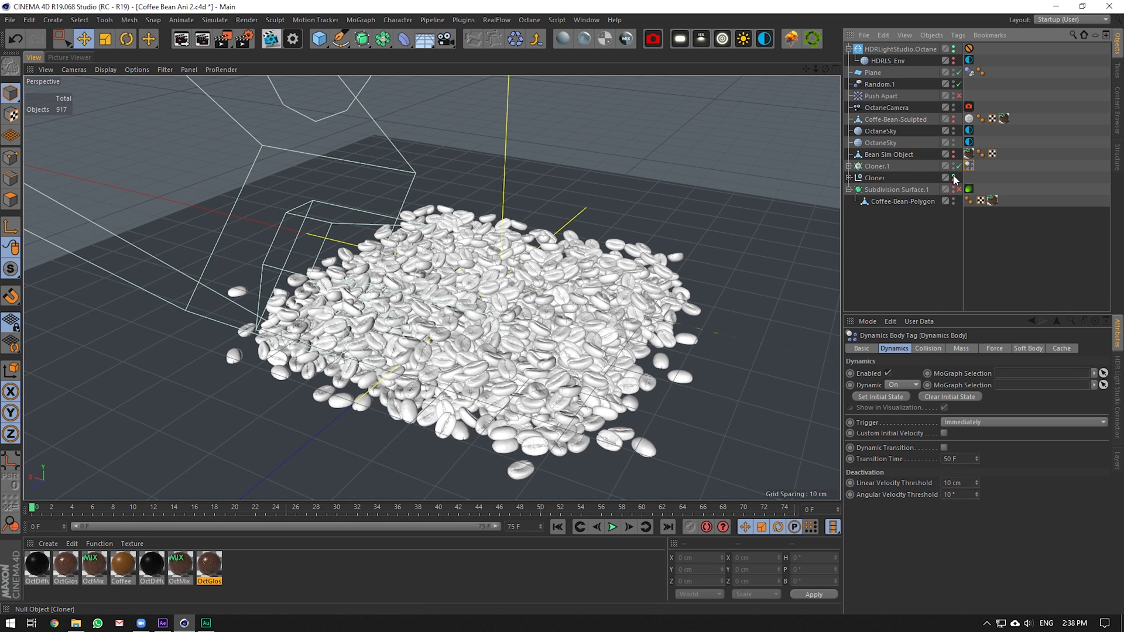
# Run the simulation to frame 25 and store the settled pile with Set Initial State
pyautogui.click(613, 525)
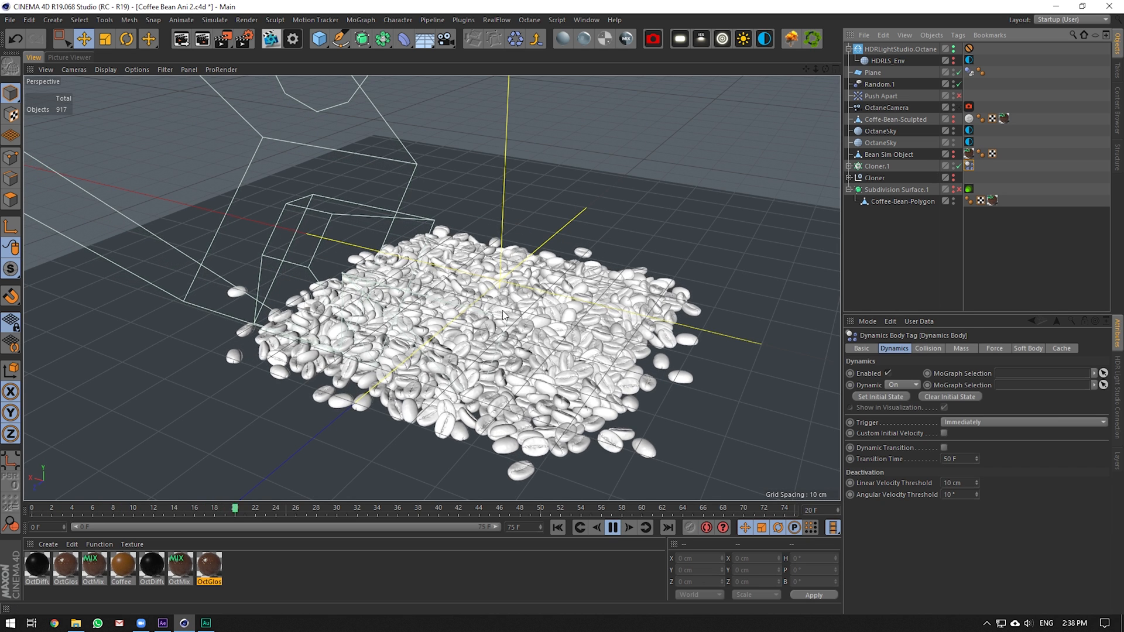
pyautogui.click(615, 528)
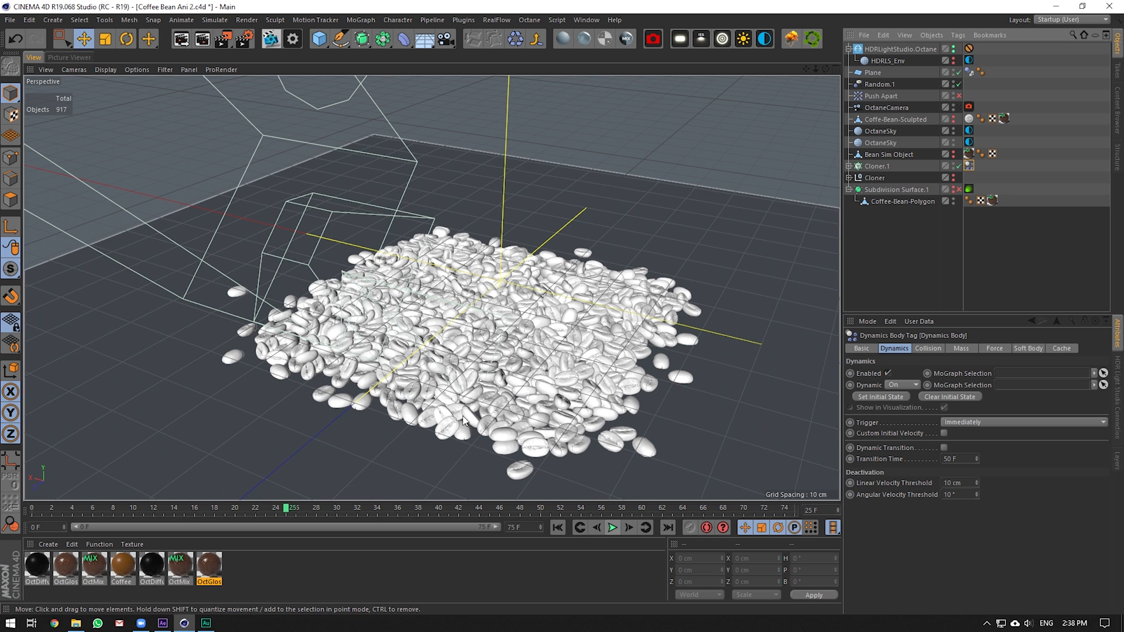
pyautogui.click(883, 398)
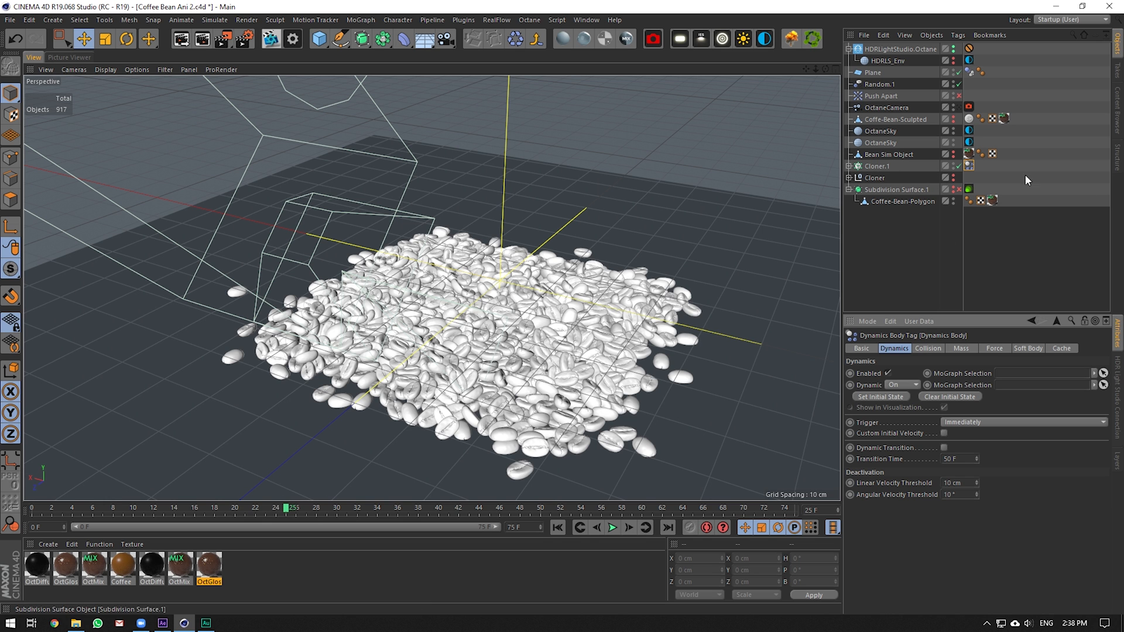
pyautogui.click(961, 164)
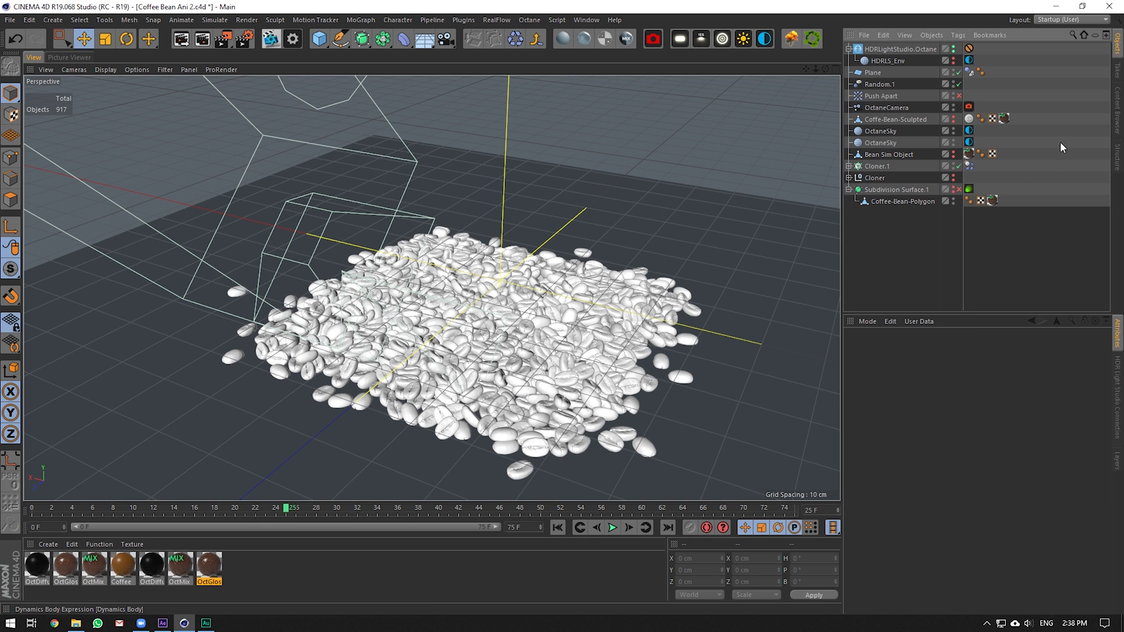
pyautogui.click(883, 166)
pyautogui.scroll(3, 429, 341)
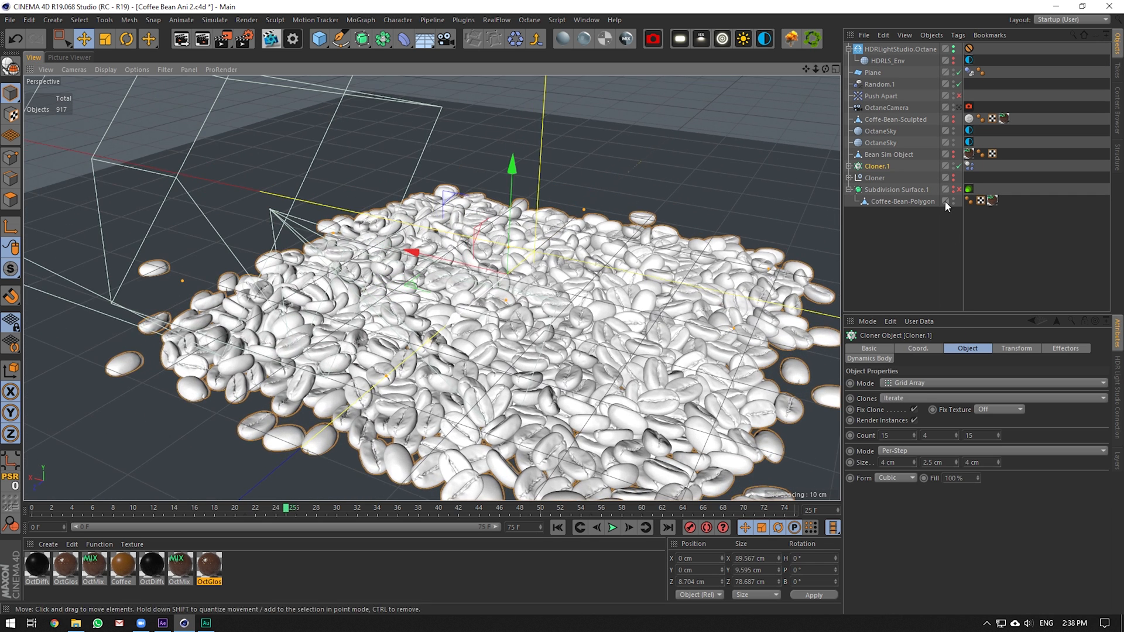
# Swap visibility between the two cloners and look through the Octane camera again
pyautogui.click(954, 167)
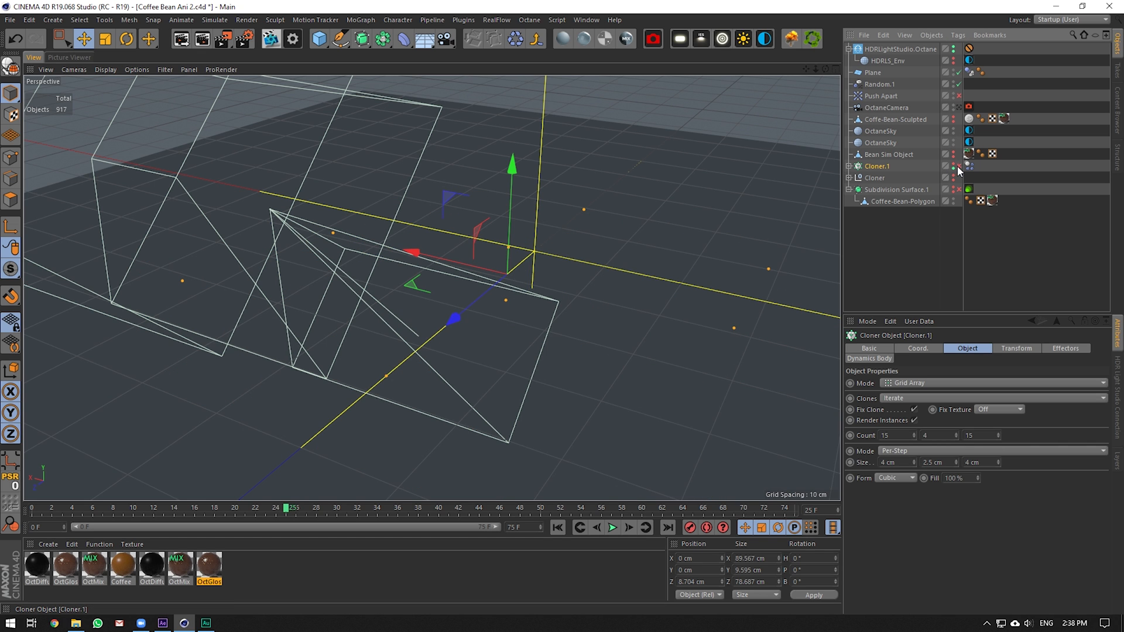
pyautogui.click(954, 169)
pyautogui.click(953, 176)
pyautogui.click(953, 180)
pyautogui.scroll(-4, 456, 310)
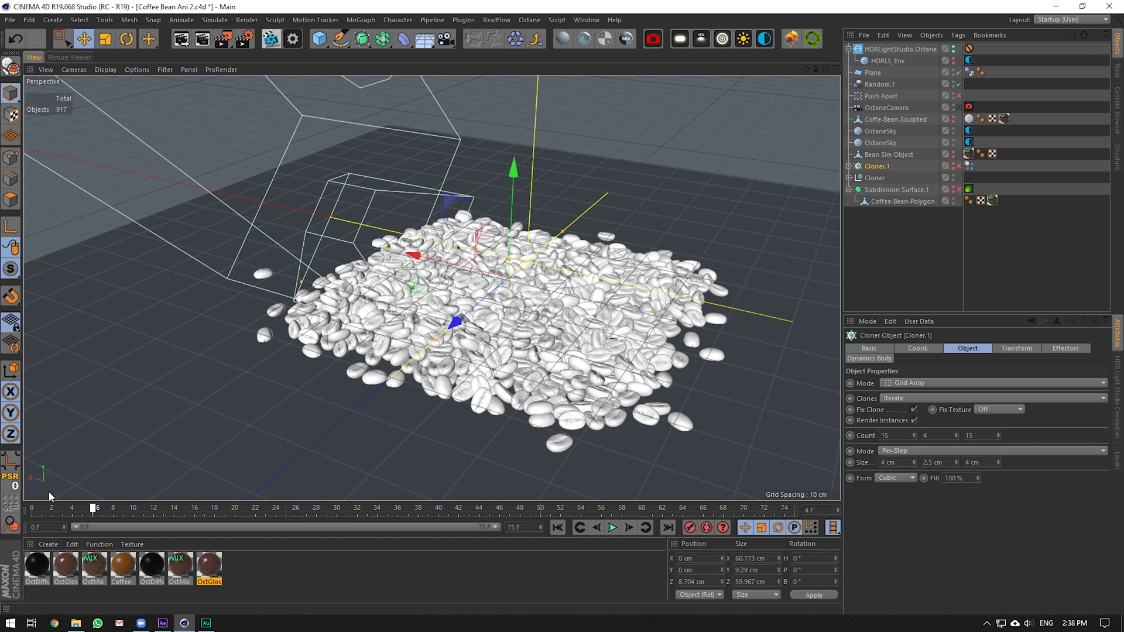
pyautogui.click(958, 108)
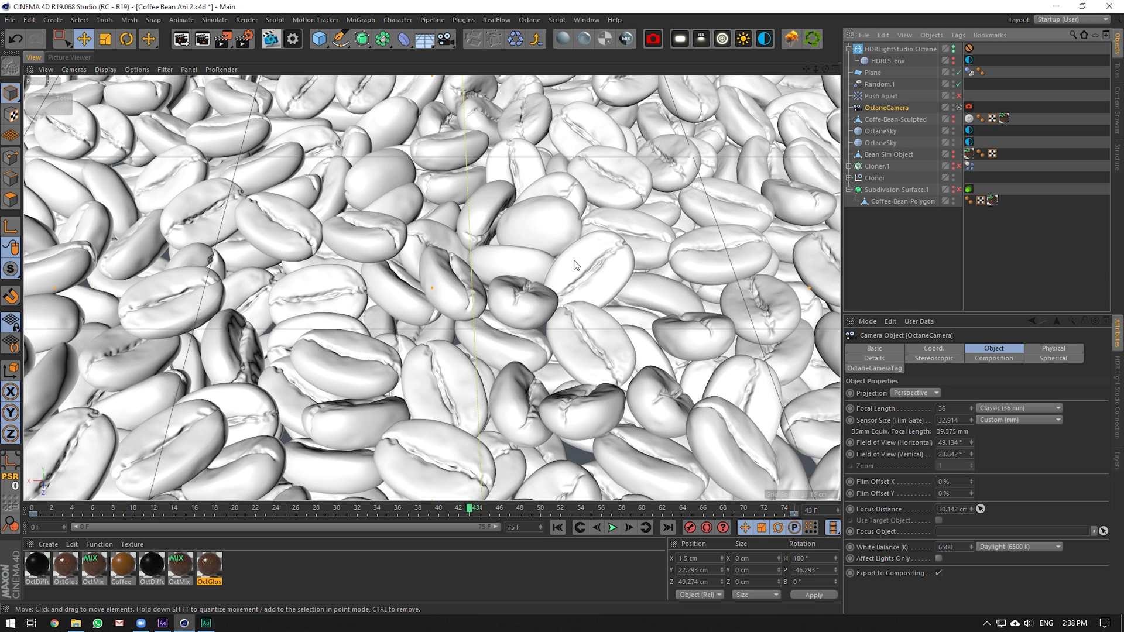
# Play the animation to frame 43, then solo the Subdivision Surface.1 hierarchy
pyautogui.click(600, 270)
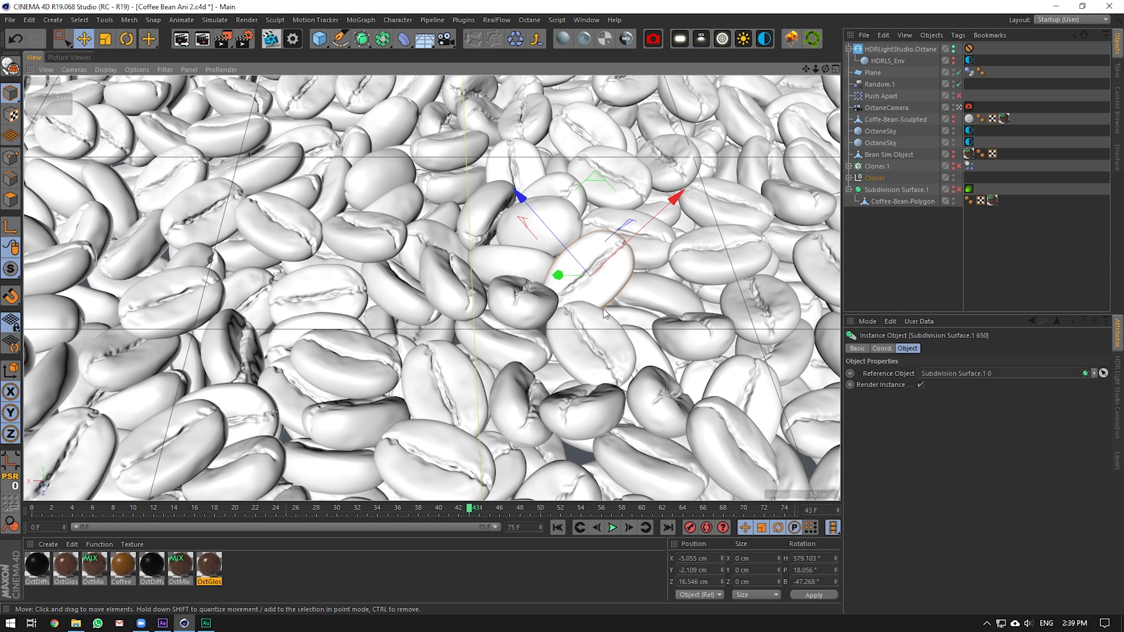
pyautogui.press('F8')
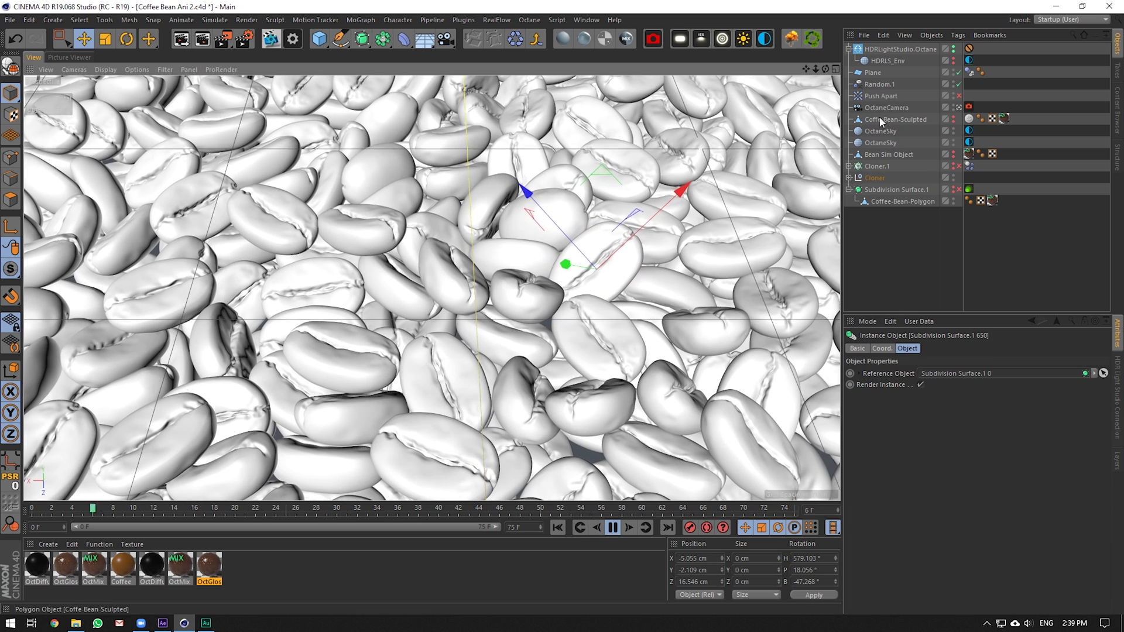
pyautogui.click(886, 107)
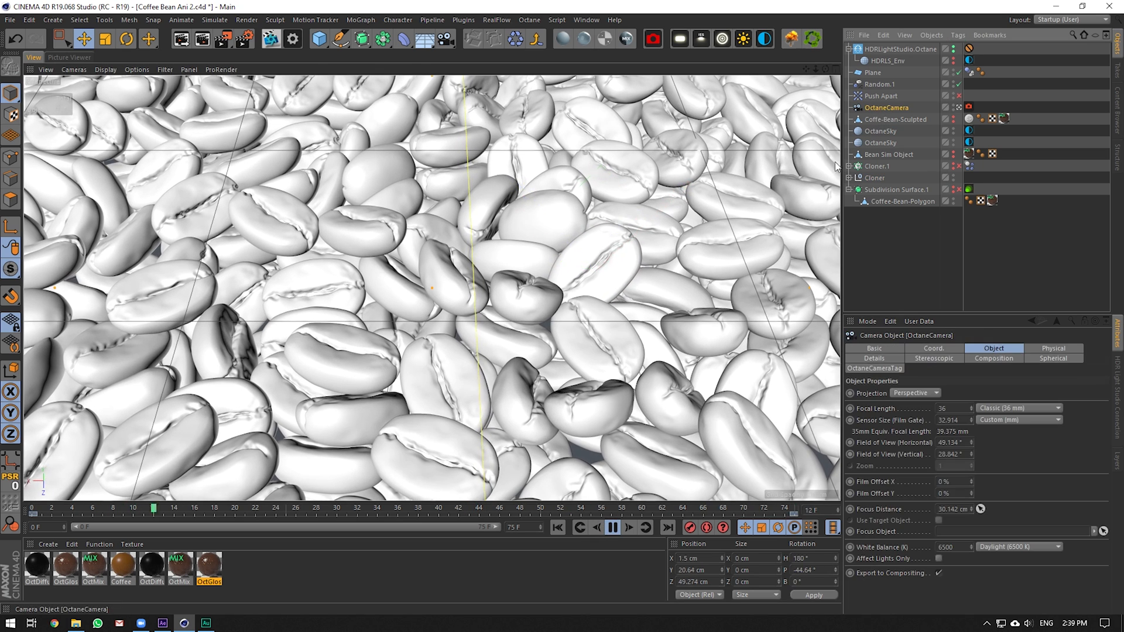
pyautogui.click(613, 528)
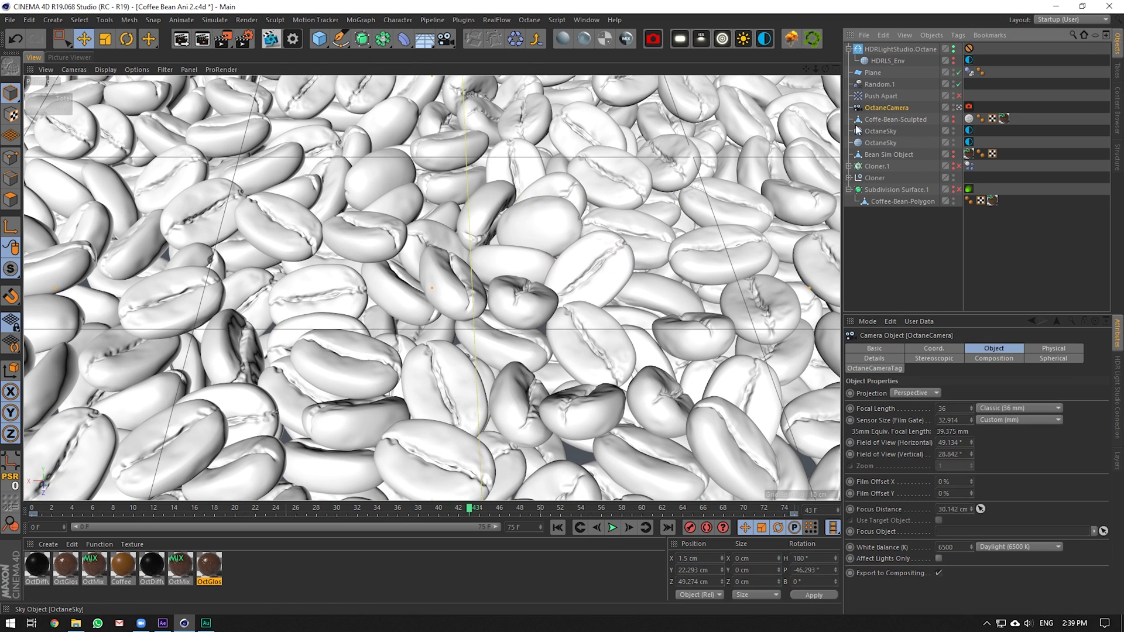
pyautogui.click(901, 119)
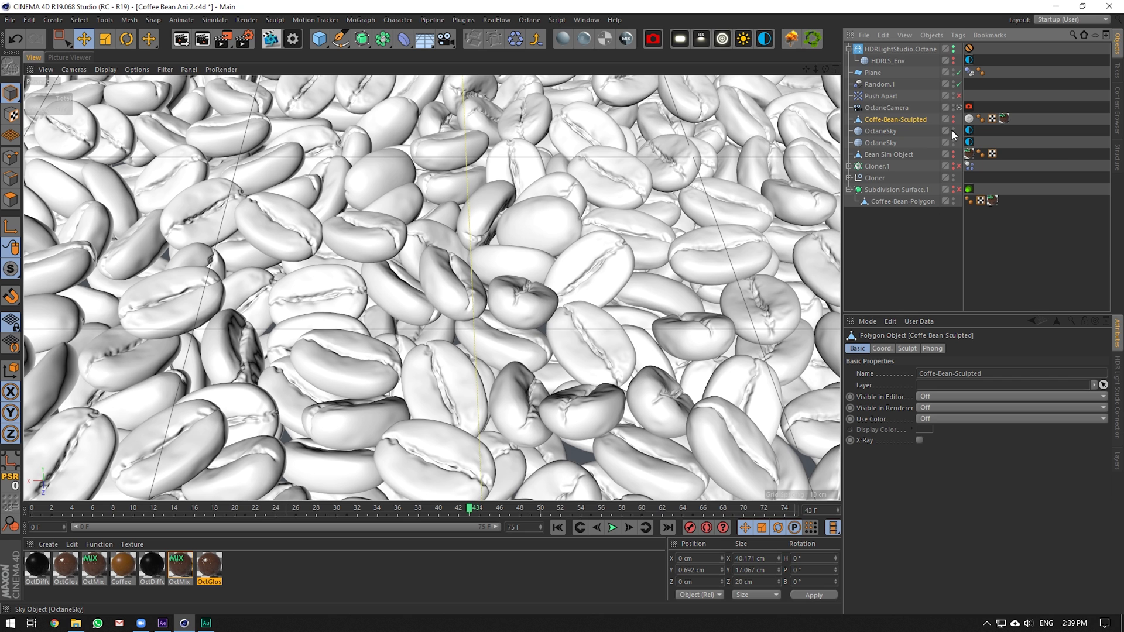
pyautogui.click(891, 189)
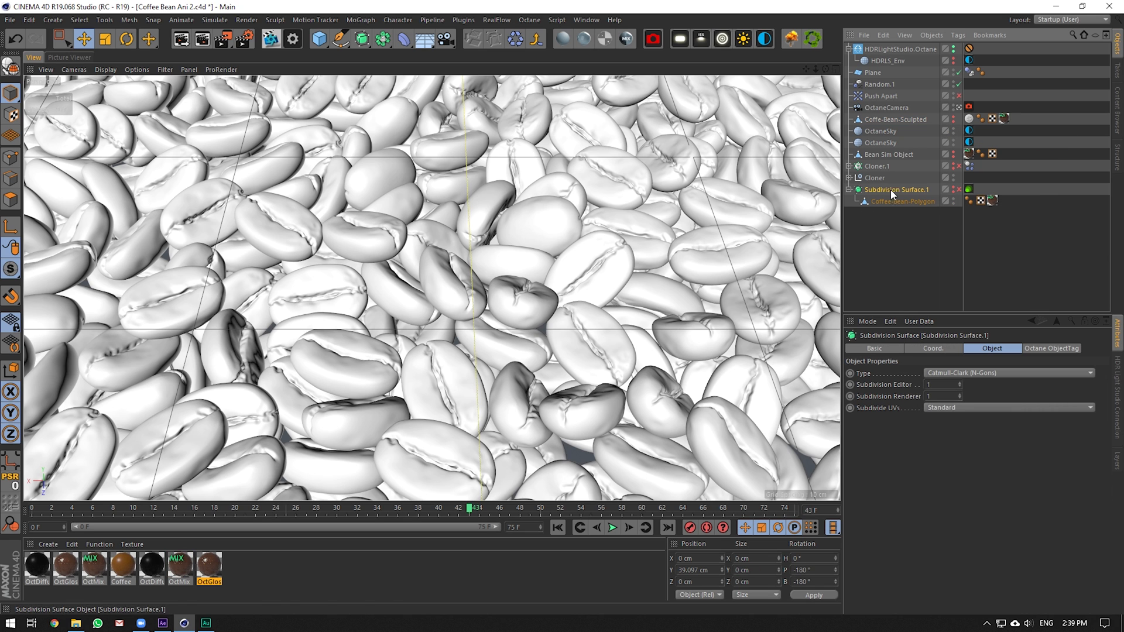
pyautogui.moveTo(12, 270); pyautogui.dragTo(39, 327)
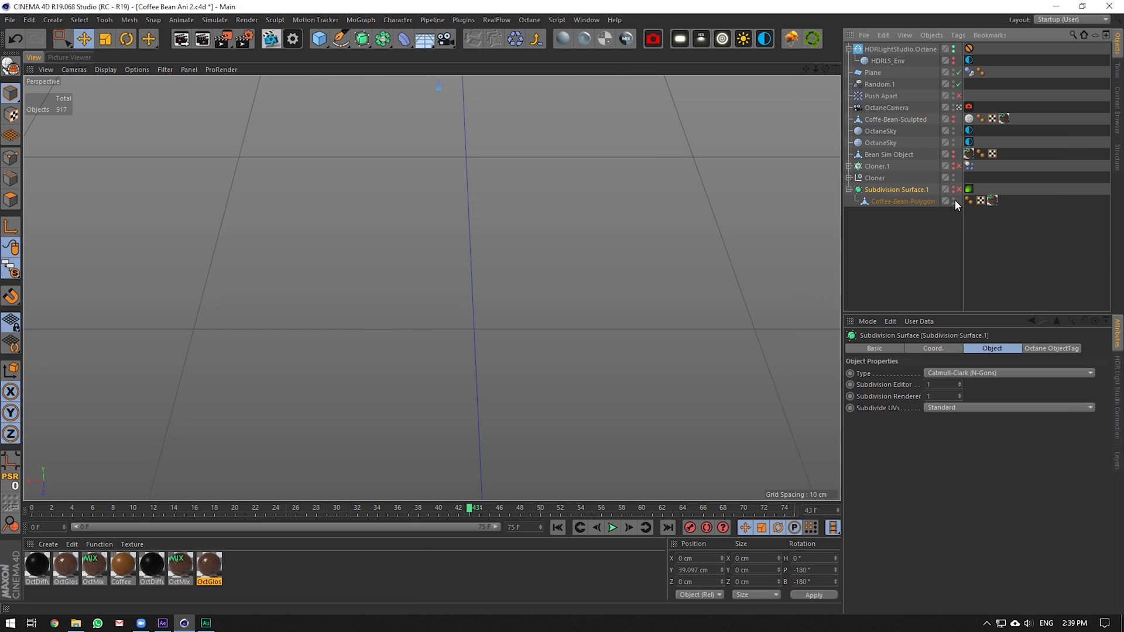
# Enable and solo Subdivision Surface.1, then start an Octane Live Viewer render
pyautogui.click(959, 190)
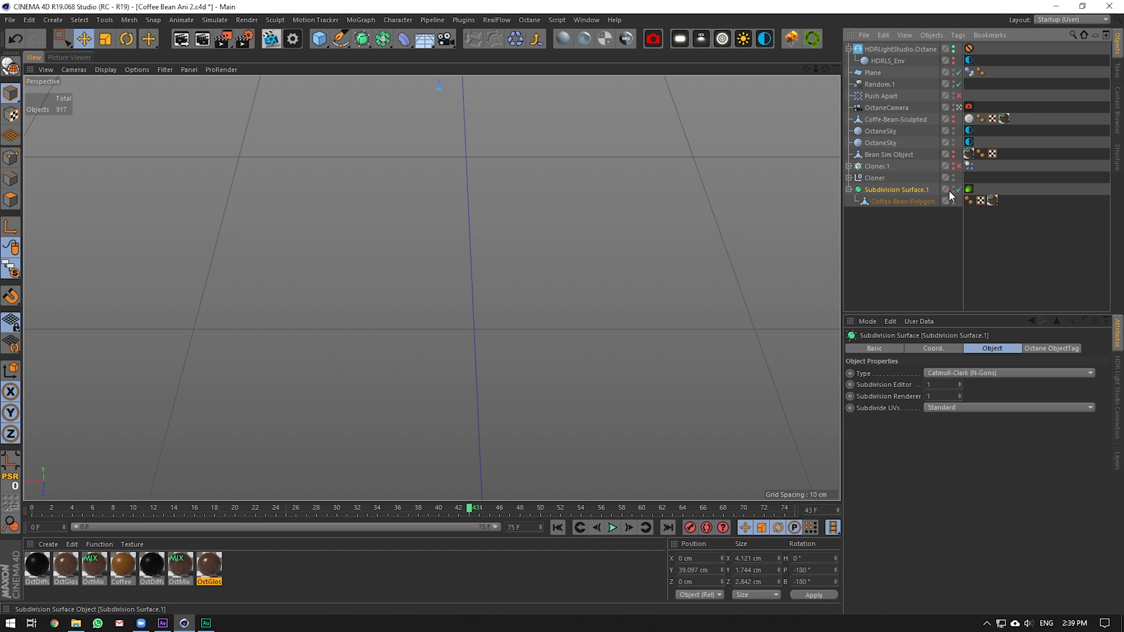
pyautogui.moveTo(12, 270); pyautogui.dragTo(37, 328)
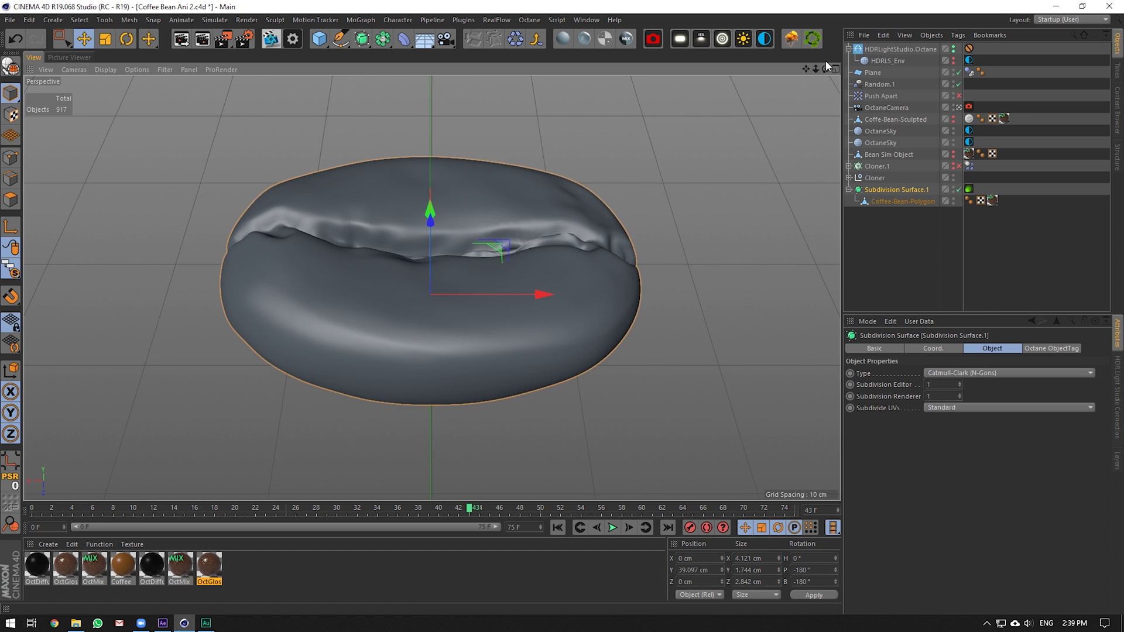
pyautogui.moveTo(825, 68); pyautogui.dragTo(826, 82)
pyautogui.keyDown('alt'); pyautogui.moveTo(431, 287); pyautogui.dragTo(432, 282); pyautogui.keyUp('alt')
pyautogui.click(267, 37)
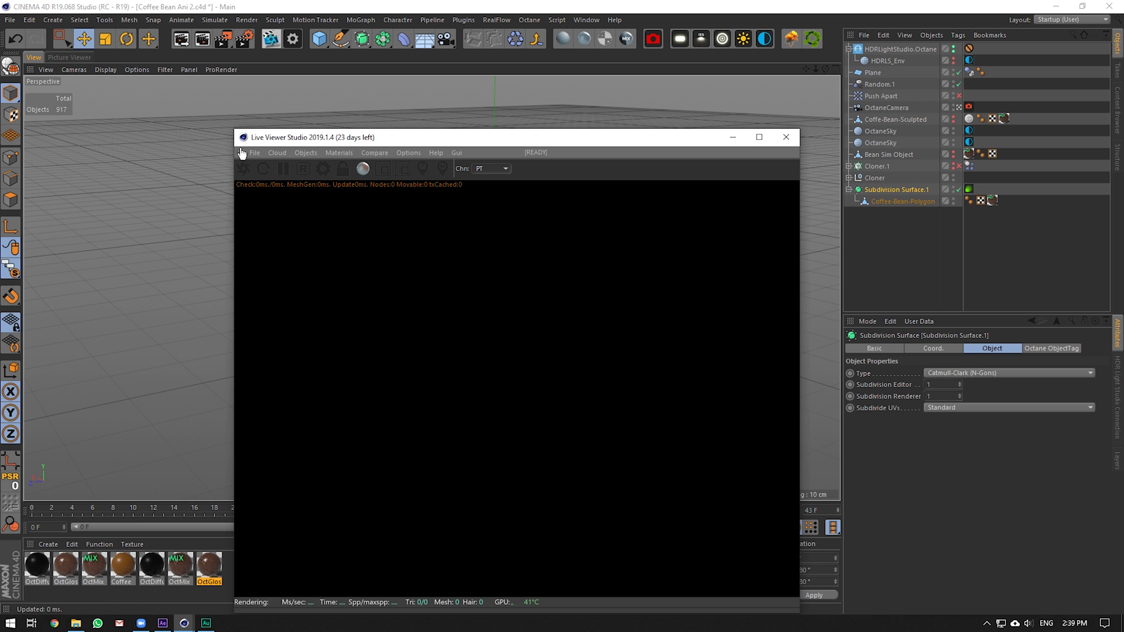
pyautogui.click(242, 166)
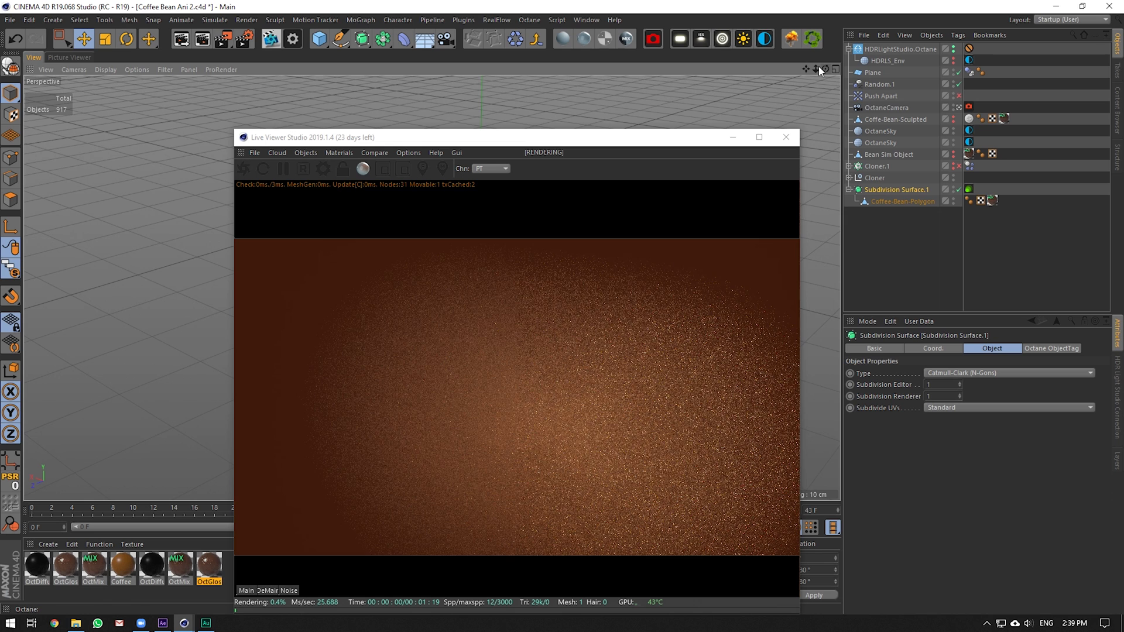
# Go to frame 14, frame the bean from above, and move the Live Viewer aside
pyautogui.click(900, 105)
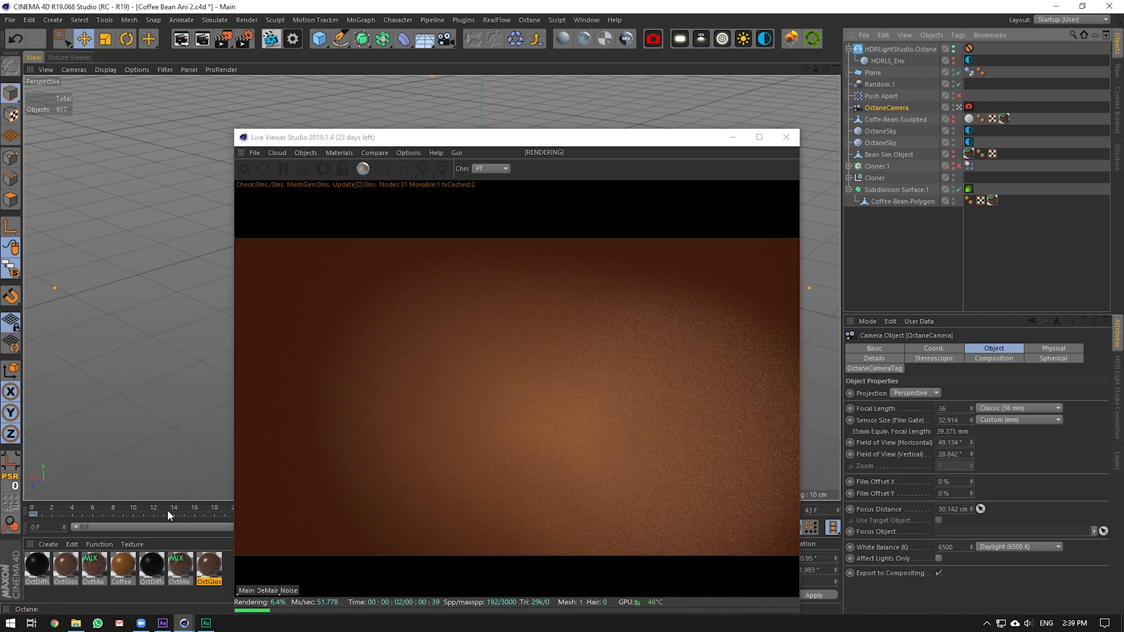
pyautogui.click(172, 508)
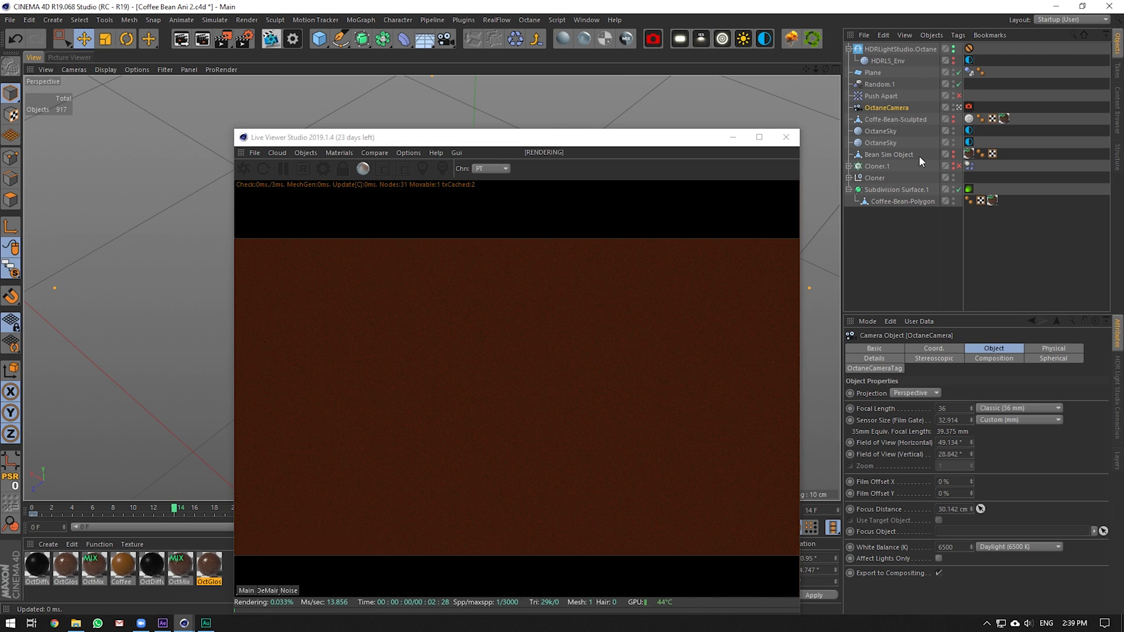
pyautogui.click(895, 189)
pyautogui.press('s')
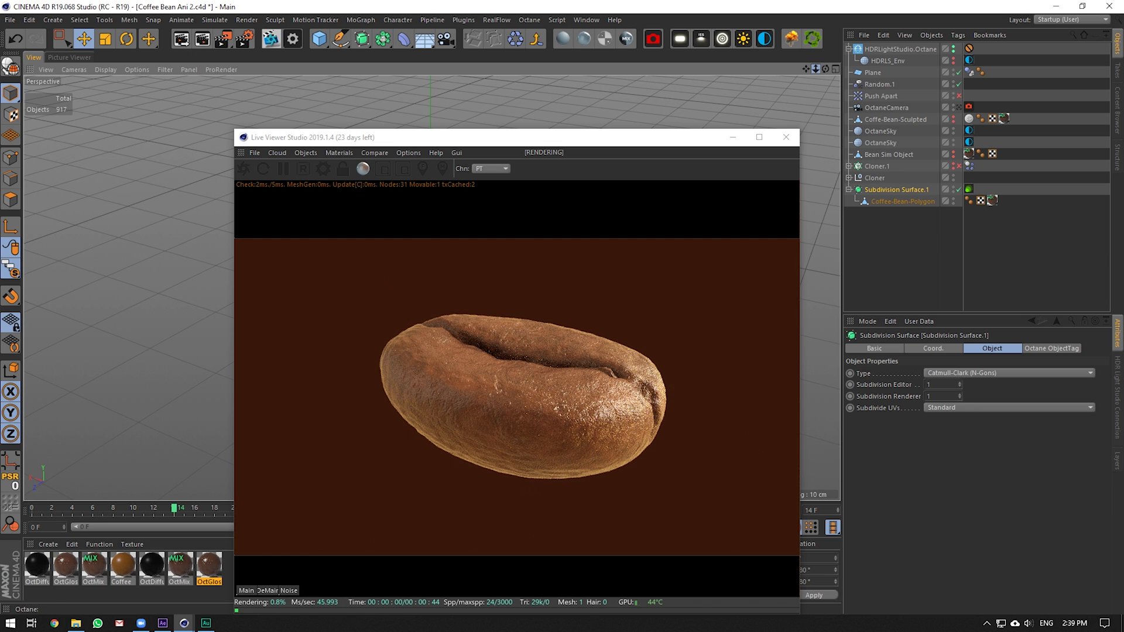
pyautogui.moveTo(825, 69); pyautogui.dragTo(824, 105)
pyautogui.click(646, 142)
pyautogui.moveTo(646, 141); pyautogui.dragTo(642, 382)
# Turn off Subdivision Surface.1 and show Coffee-Bean-Polygon in Edges mode
pyautogui.click(959, 189)
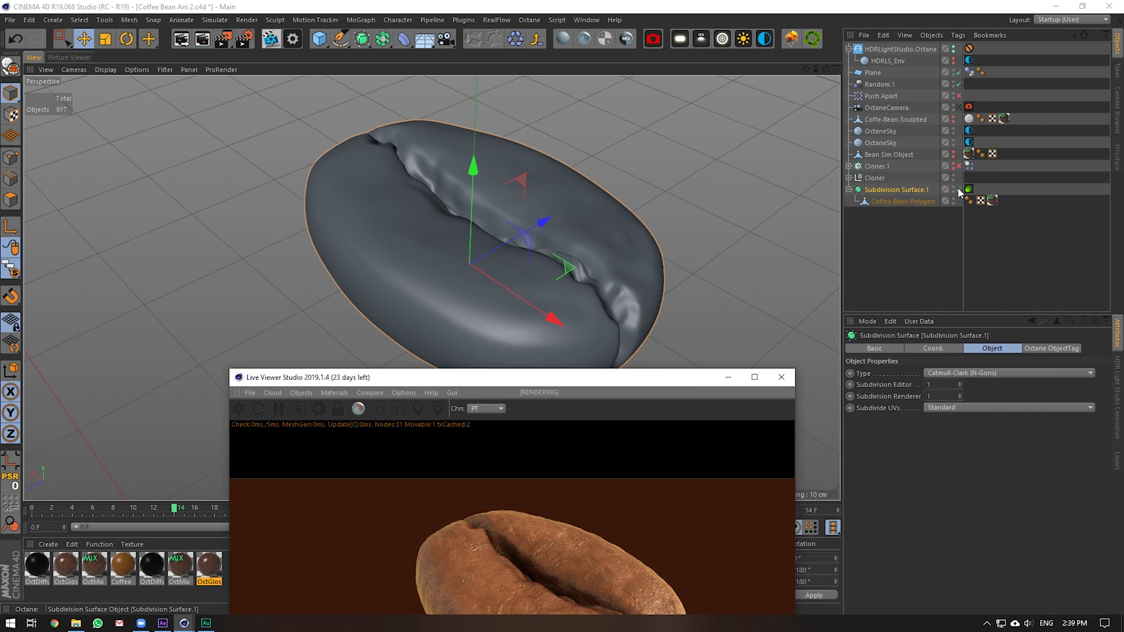
pyautogui.click(888, 201)
pyautogui.click(8, 179)
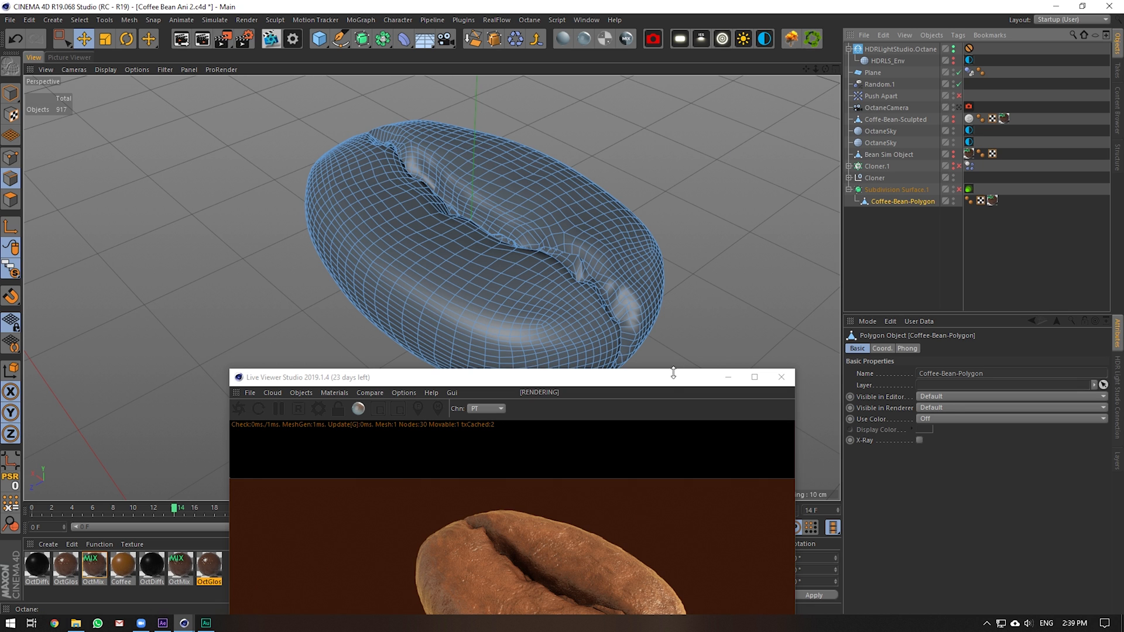
# Reposition the Live Viewer window and orbit the view so the bean stands upright
pyautogui.moveTo(671, 378); pyautogui.dragTo(844, 411)
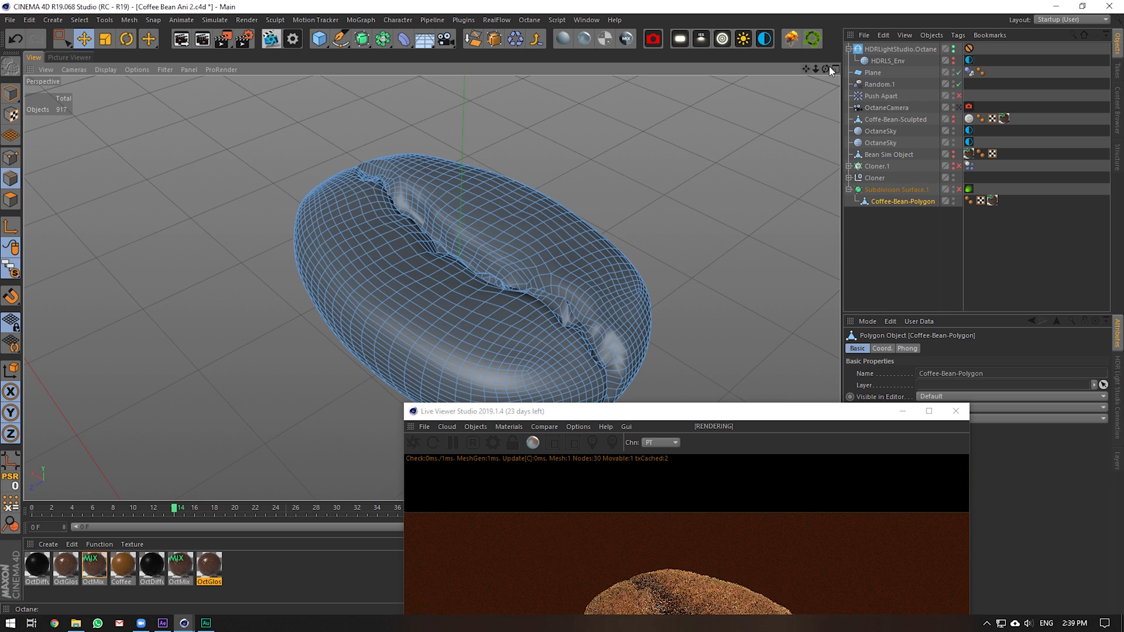
pyautogui.moveTo(826, 69); pyautogui.dragTo(822, 68)
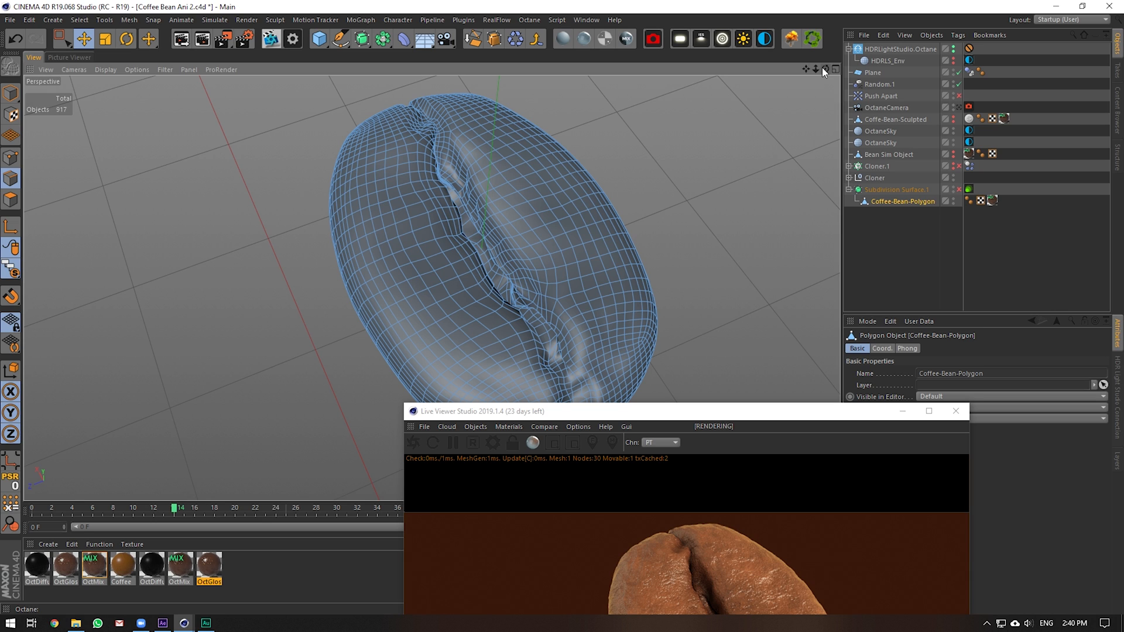
pyautogui.moveTo(821, 73)
pyautogui.mouseDown()
pyautogui.moveTo(802, 77)
pyautogui.moveTo(808, 35)
pyautogui.moveTo(843, 64)
pyautogui.moveTo(831, 85)
pyautogui.moveTo(840, 73)
pyautogui.moveTo(817, 73)
pyautogui.mouseUp()
pyautogui.moveTo(761, 415); pyautogui.dragTo(740, 330)
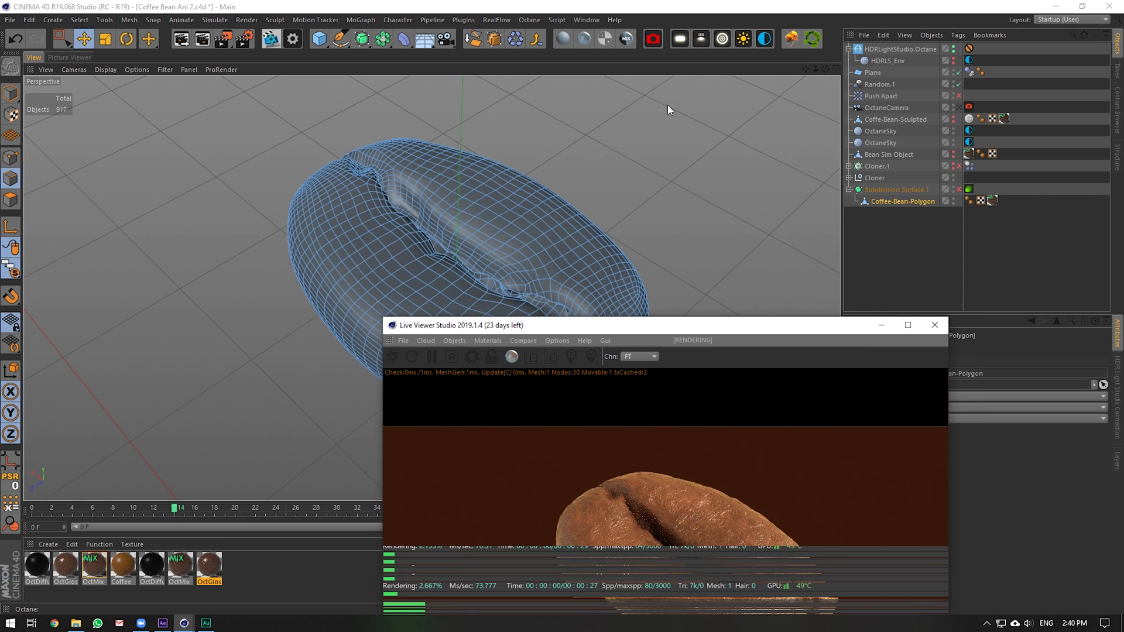
pyautogui.moveTo(668, 105); pyautogui.dragTo(672, 72)
# Move the OctMix tag onto Subdivision Surface.1, tilt the view, then return it to Coffee-Bean-Polygon
pyautogui.moveTo(991, 200); pyautogui.dragTo(973, 167)
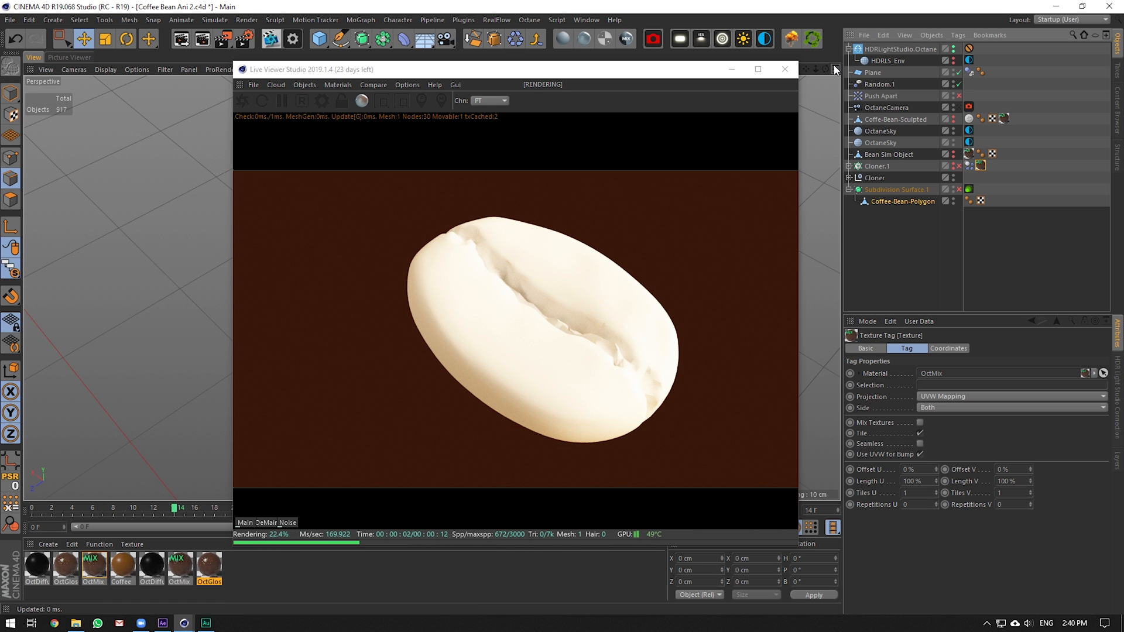
pyautogui.moveTo(825, 68)
pyautogui.mouseDown()
pyautogui.moveTo(832, 83)
pyautogui.moveTo(837, 66)
pyautogui.mouseUp()
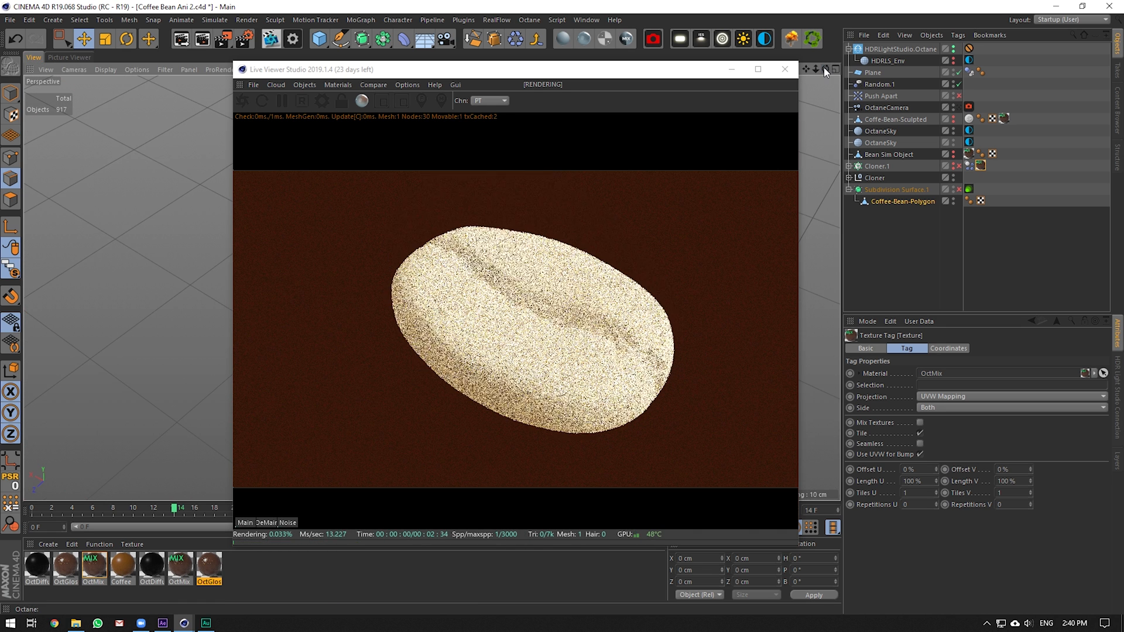
pyautogui.moveTo(981, 165); pyautogui.dragTo(999, 200)
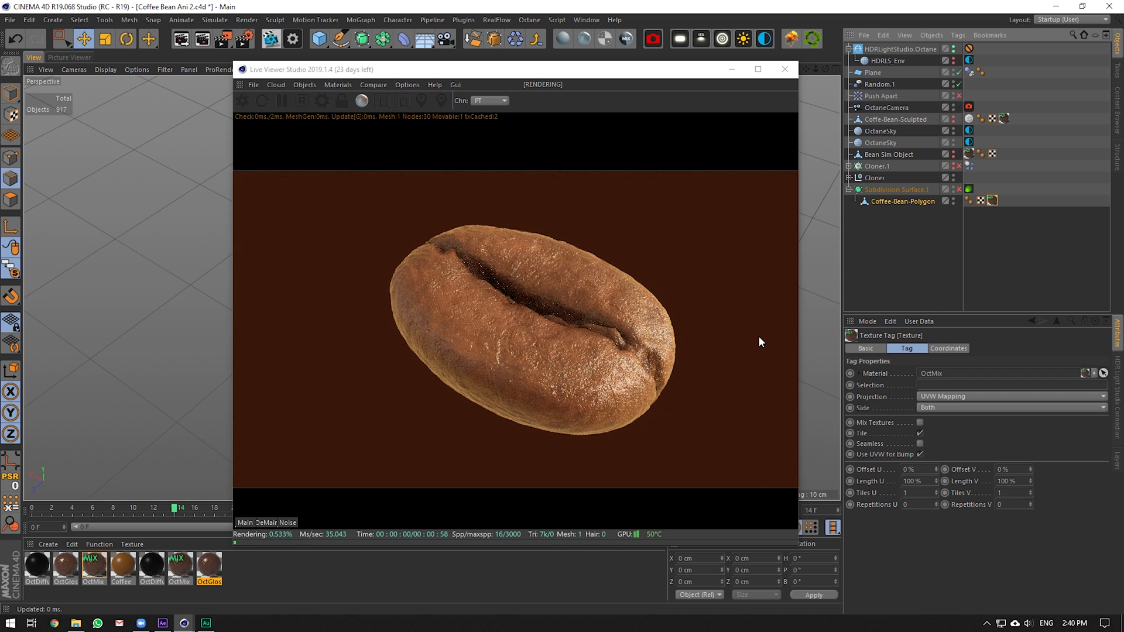
# Open OctMix's linked Material1 OctGlossy and apply it directly to Coffee-Bean-Polygon
pyautogui.doubleClick(993, 201)
pyautogui.doubleClick(93, 565)
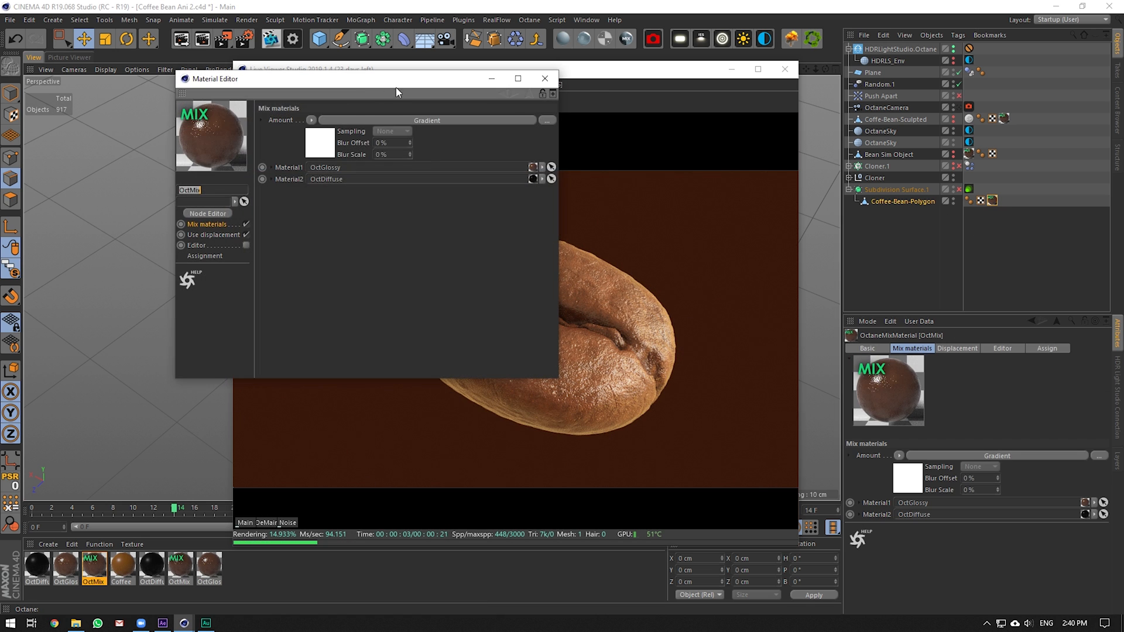
pyautogui.moveTo(406, 79); pyautogui.dragTo(917, 259)
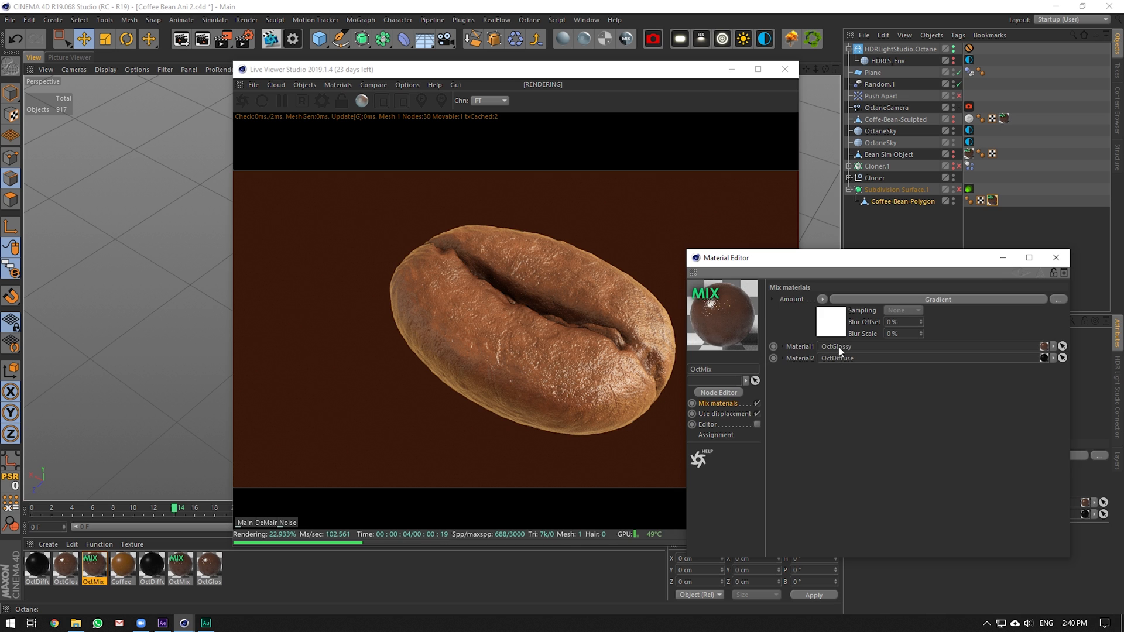
pyautogui.click(838, 346)
pyautogui.moveTo(66, 568); pyautogui.dragTo(966, 371)
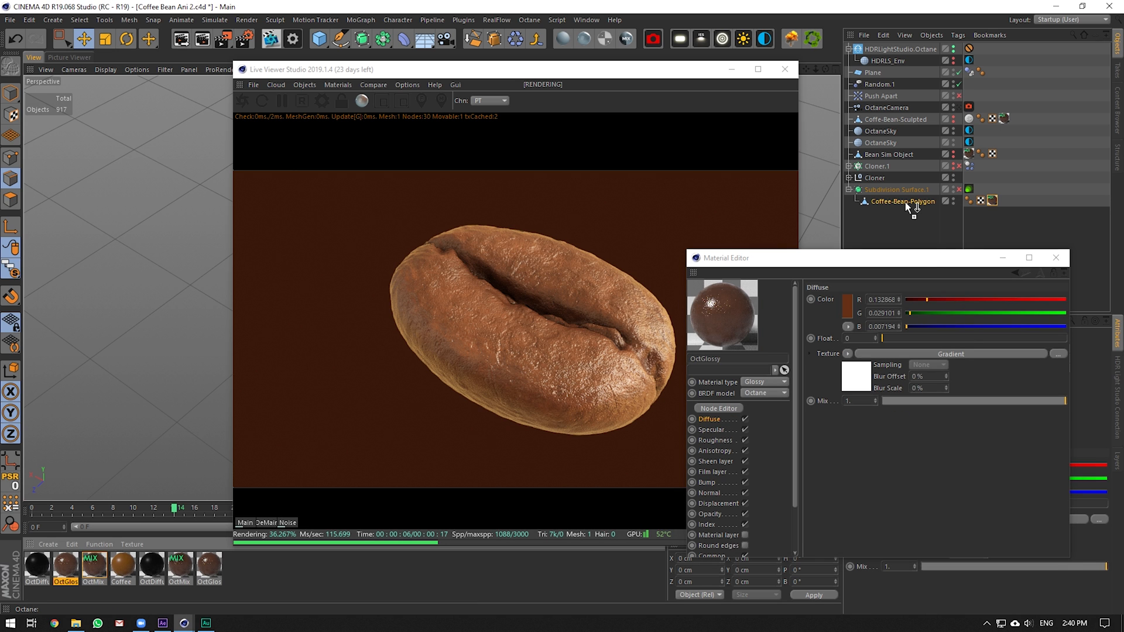
pyautogui.moveTo(905, 202); pyautogui.dragTo(908, 202)
# Turn off OctGlossy's Specular, Roughness and Bump channels, briefly checking Opacity and Index
pyautogui.moveTo(860, 264); pyautogui.dragTo(896, 208)
pyautogui.click(762, 373)
pyautogui.click(781, 373)
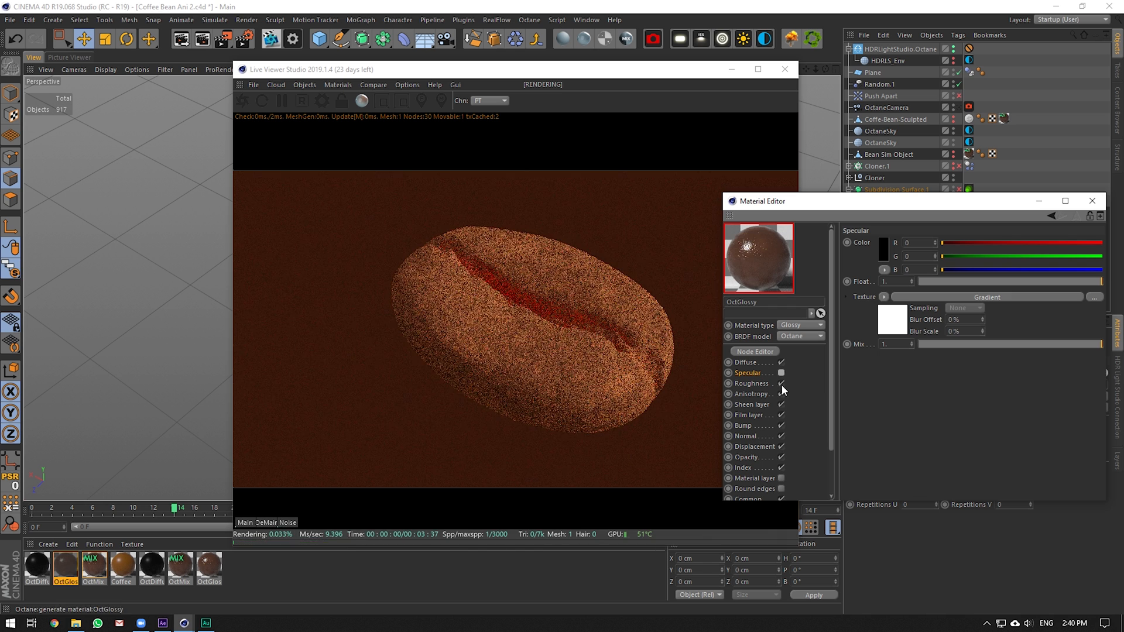
pyautogui.click(782, 383)
pyautogui.click(759, 426)
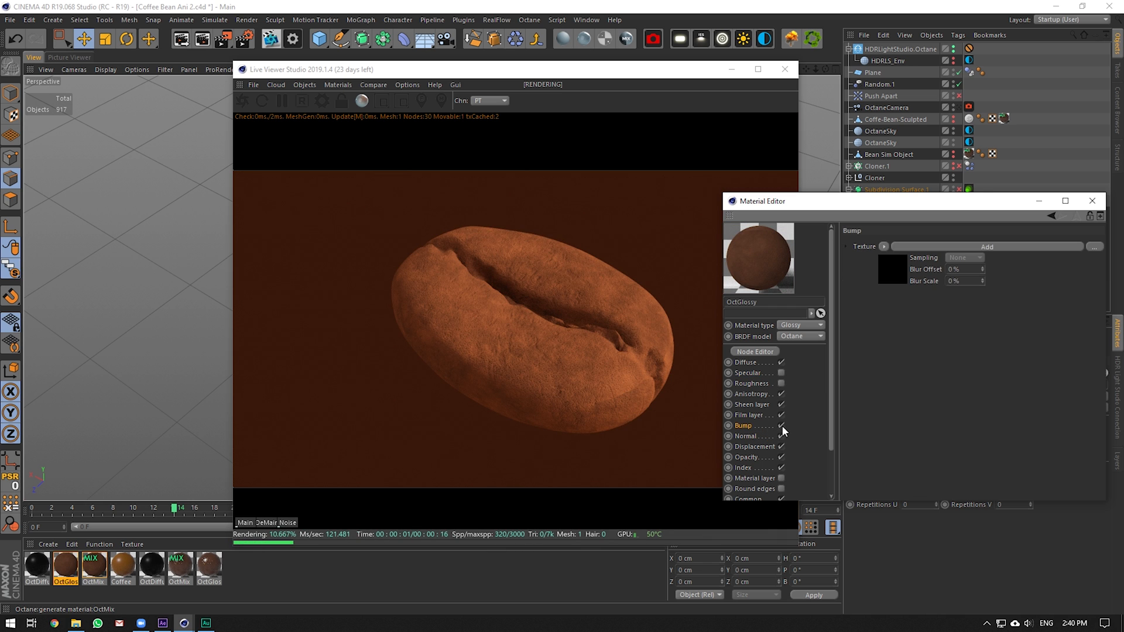
pyautogui.click(781, 426)
pyautogui.click(761, 457)
pyautogui.click(746, 469)
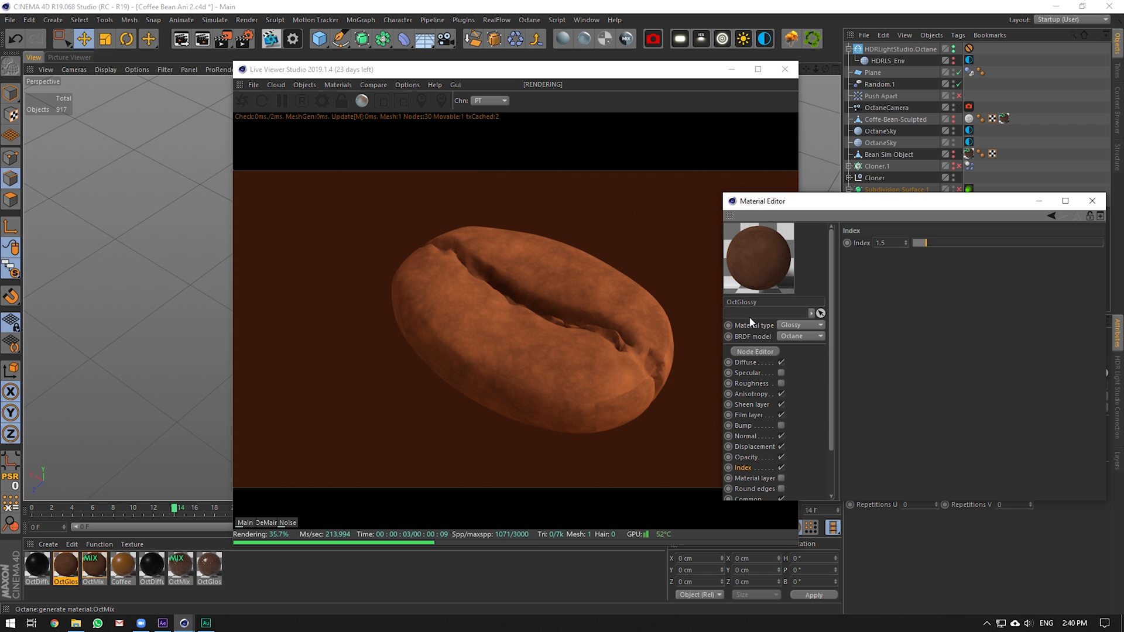
pyautogui.click(781, 373)
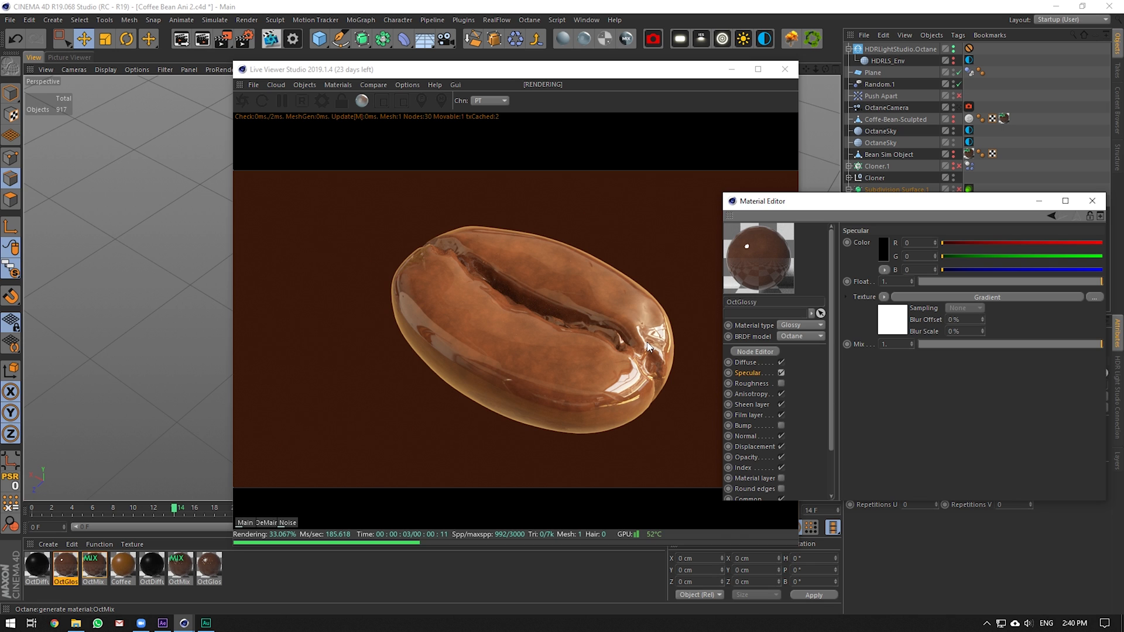
pyautogui.click(780, 373)
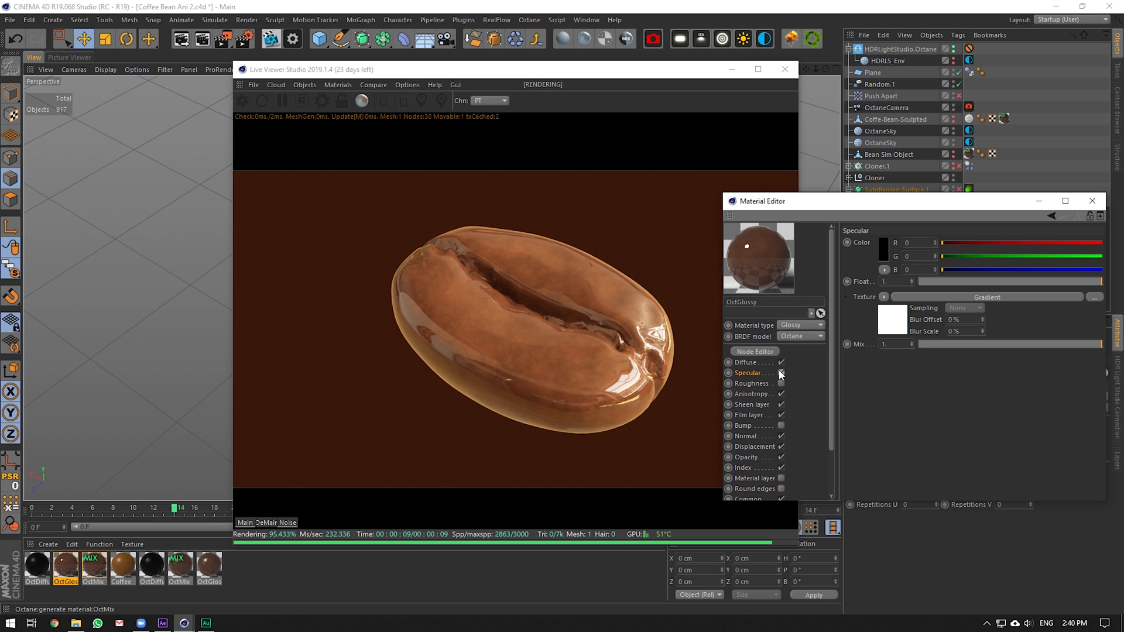
# Inspect the diffuse gradient's noise, then enable Specular and view its gradient noise settings
pyautogui.click(746, 362)
pyautogui.click(893, 319)
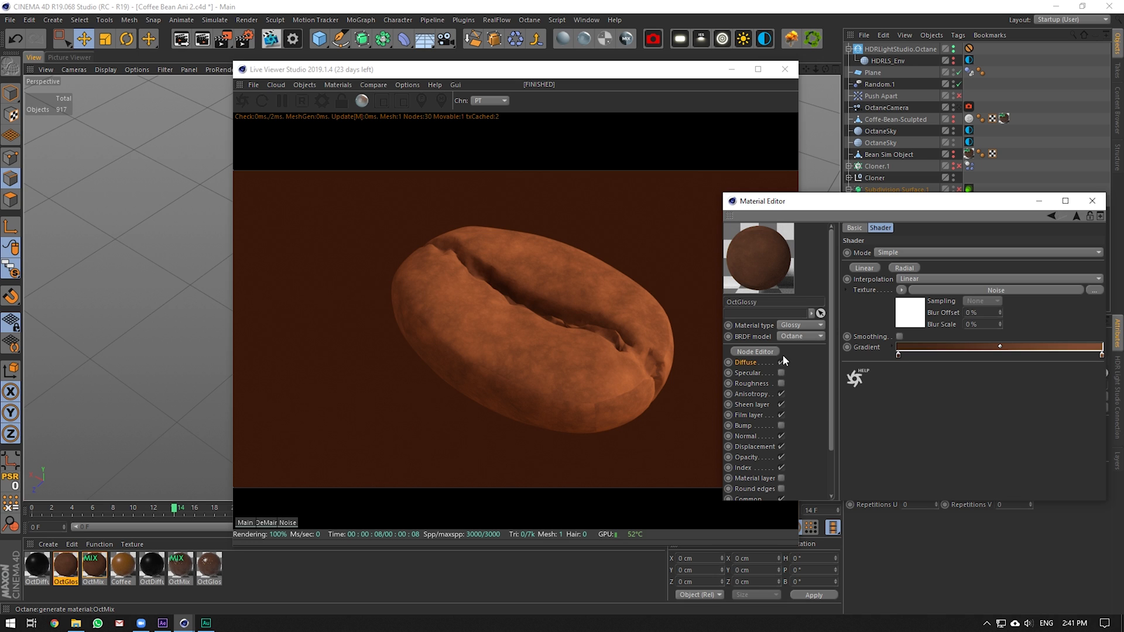
pyautogui.click(918, 311)
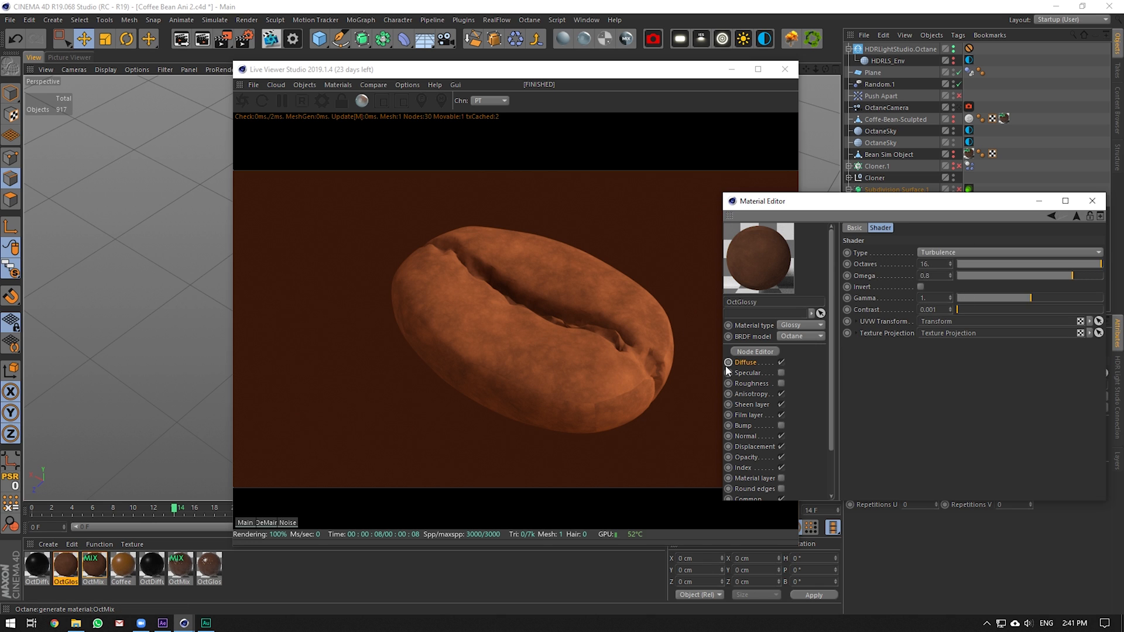
pyautogui.click(775, 373)
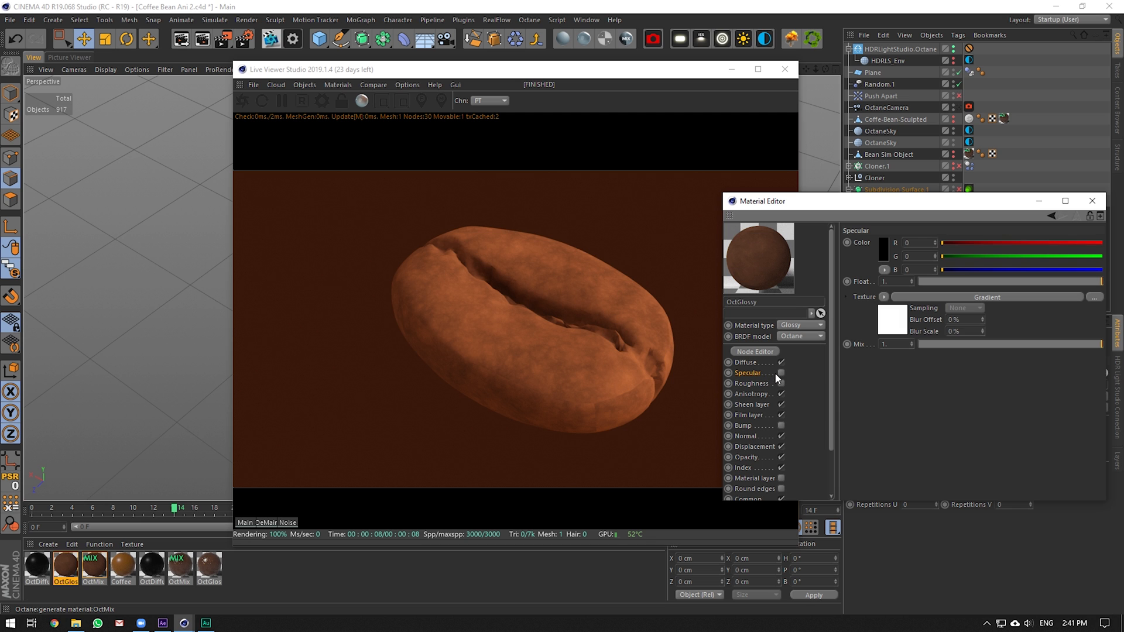
pyautogui.click(781, 372)
pyautogui.click(883, 321)
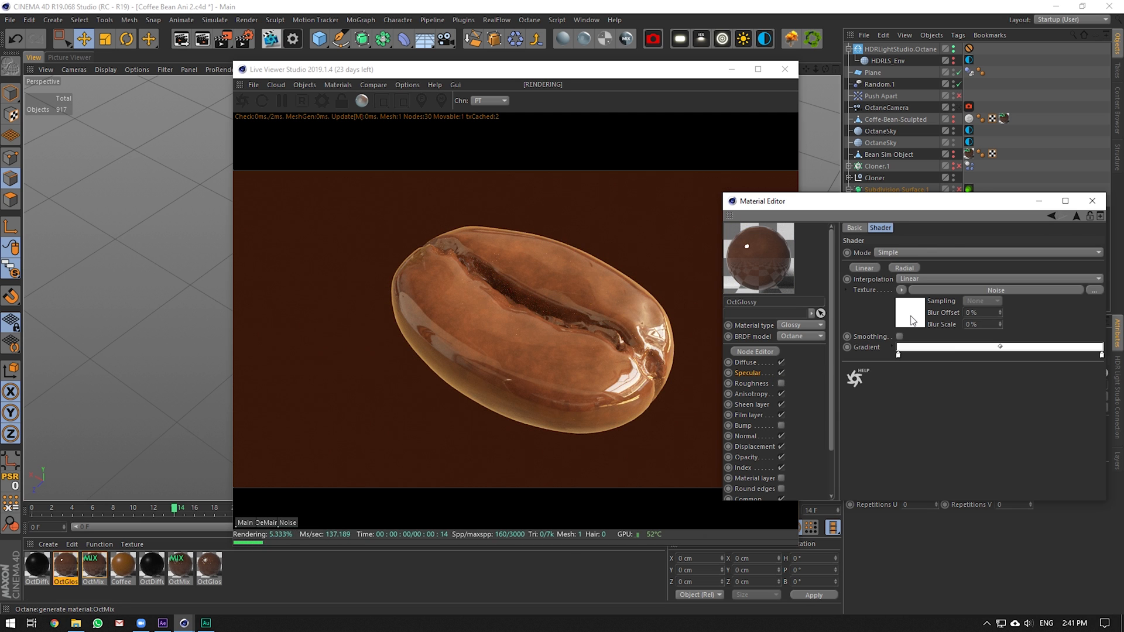
pyautogui.click(911, 319)
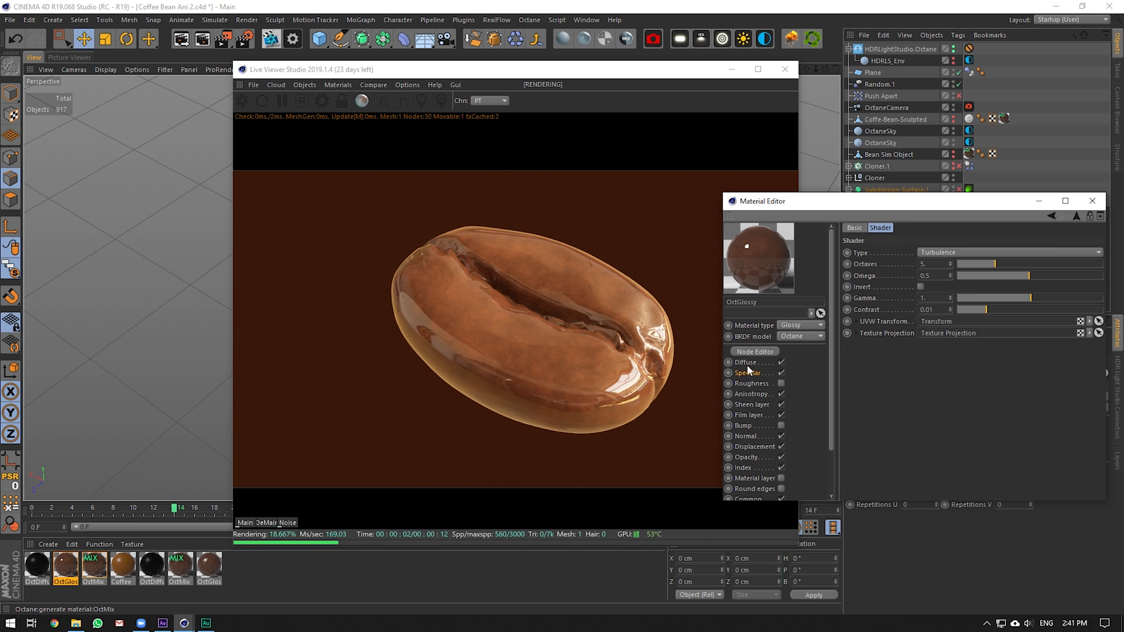
# Darken the left knot colour of the specular gradient
pyautogui.click(777, 369)
pyautogui.click(894, 325)
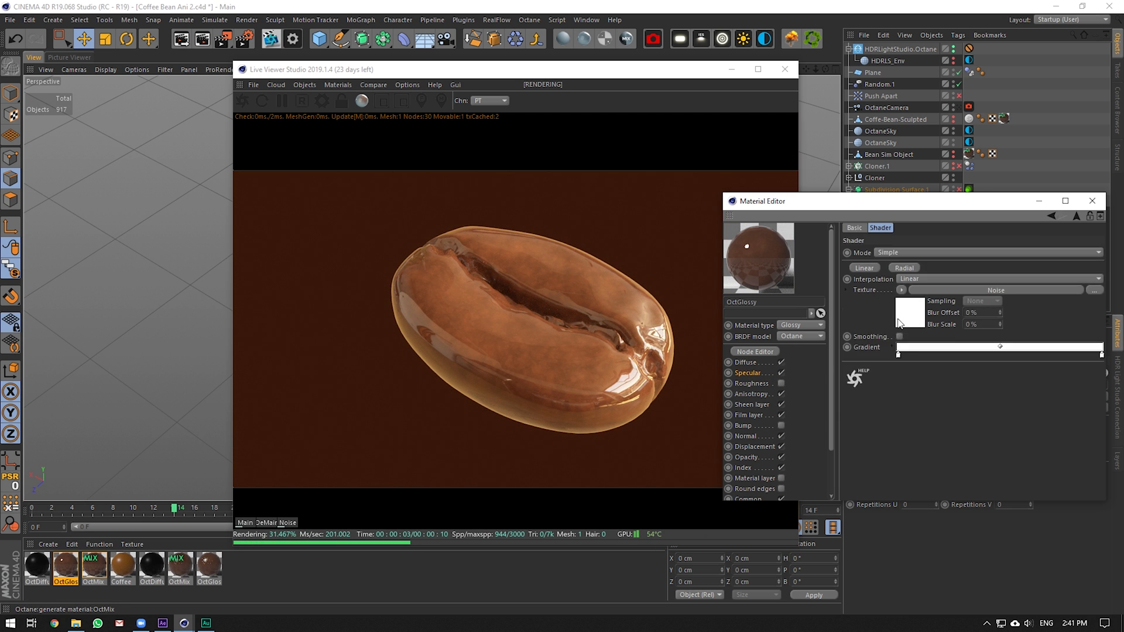
pyautogui.doubleClick(898, 355)
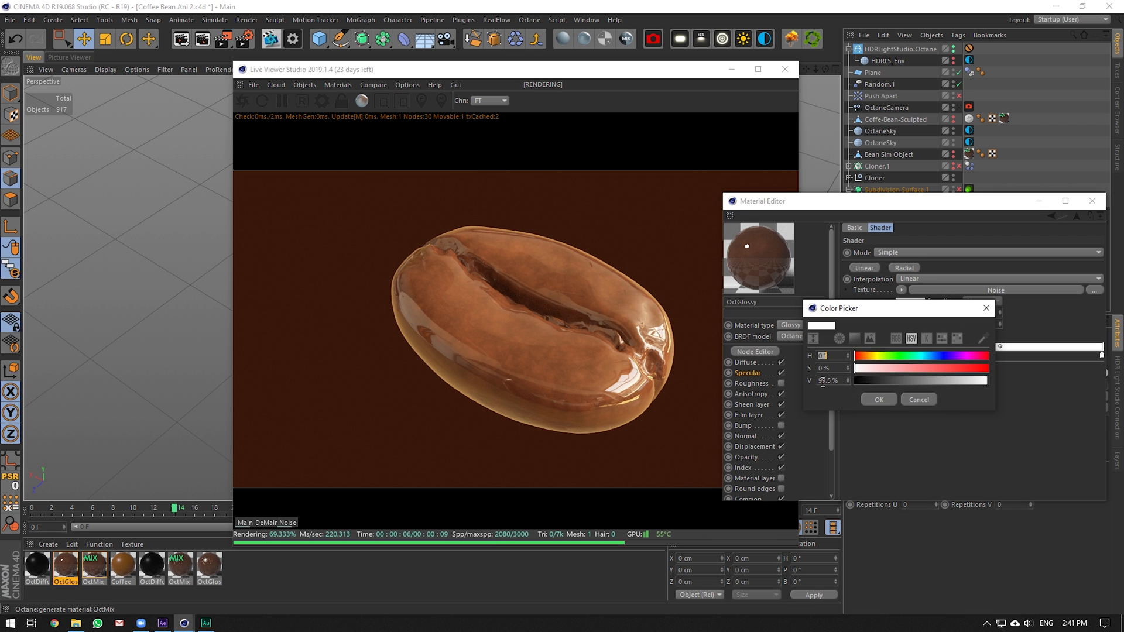
pyautogui.click(818, 381)
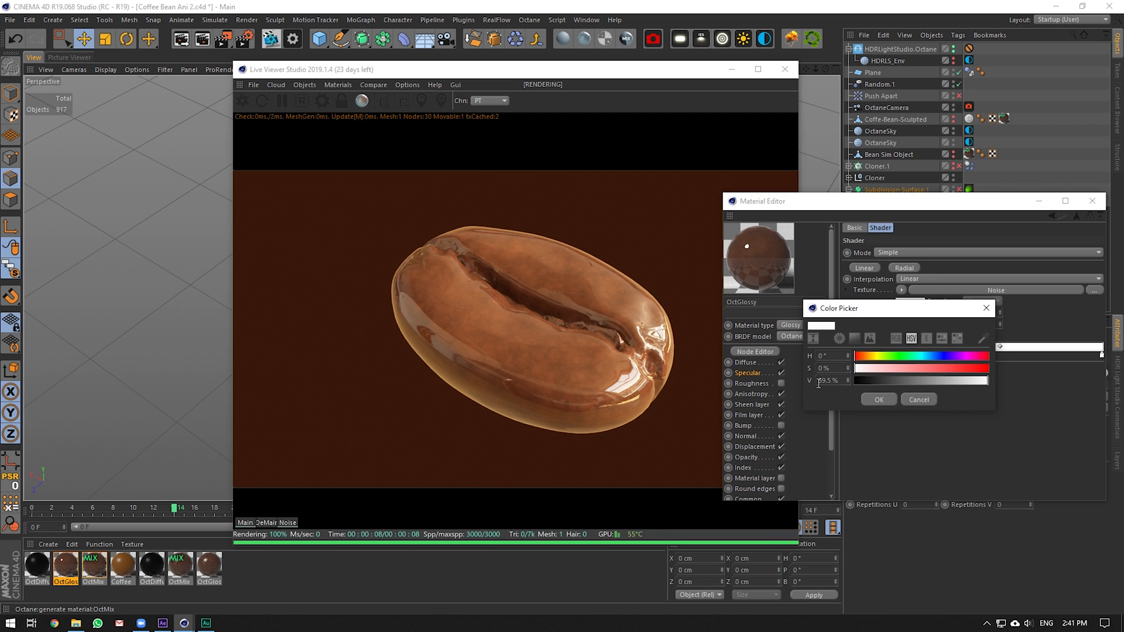
pyautogui.press('Return')
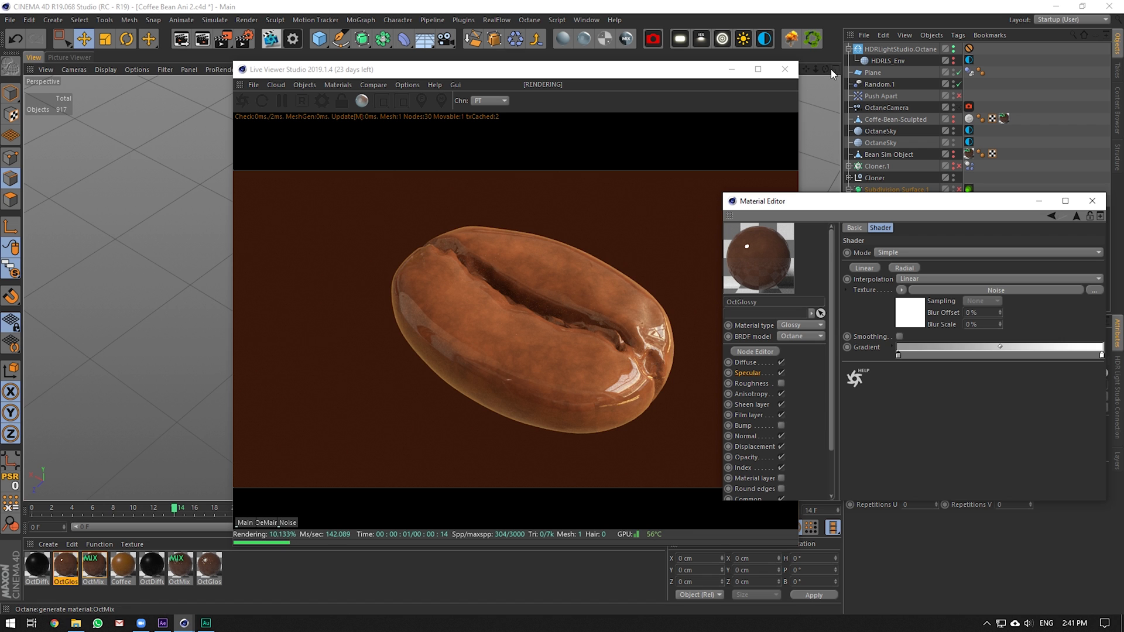
# Enable Roughness and raise the specular Mix from 0 to make the bean glossy
pyautogui.moveTo(829, 71); pyautogui.dragTo(845, 275)
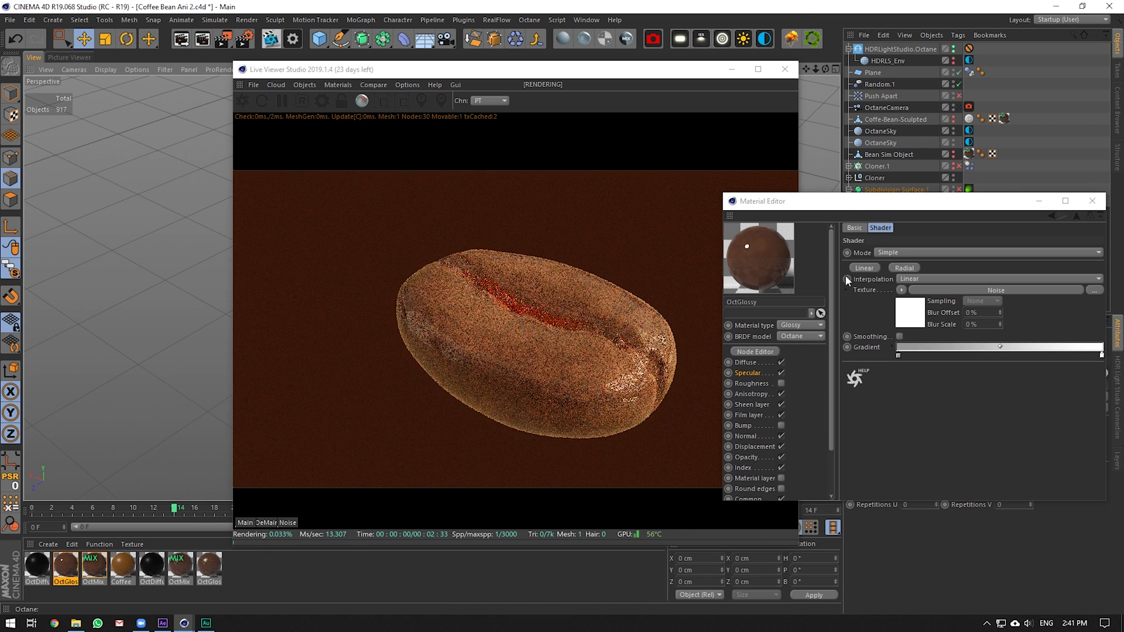
pyautogui.click(762, 373)
pyautogui.moveTo(947, 343); pyautogui.dragTo(913, 345)
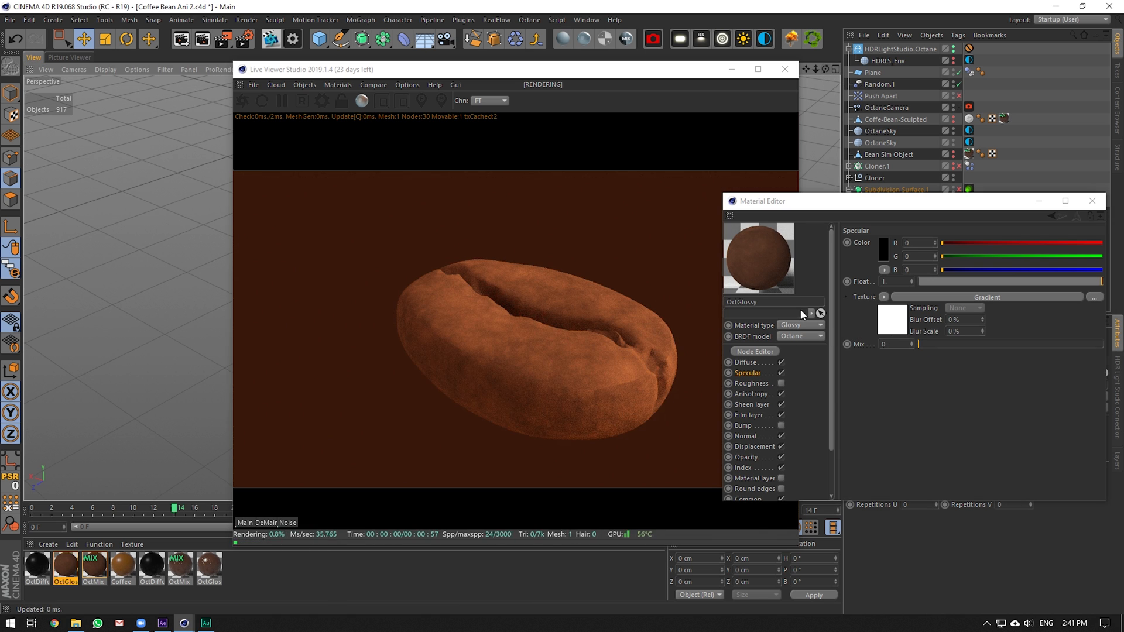
pyautogui.click(761, 384)
pyautogui.click(781, 383)
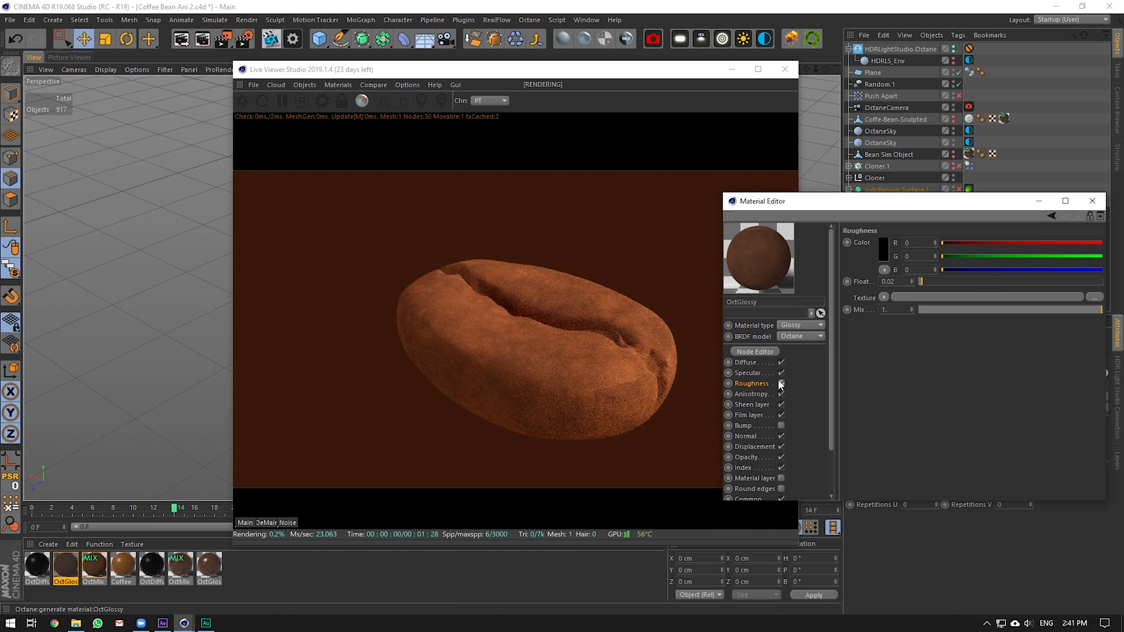
pyautogui.click(755, 373)
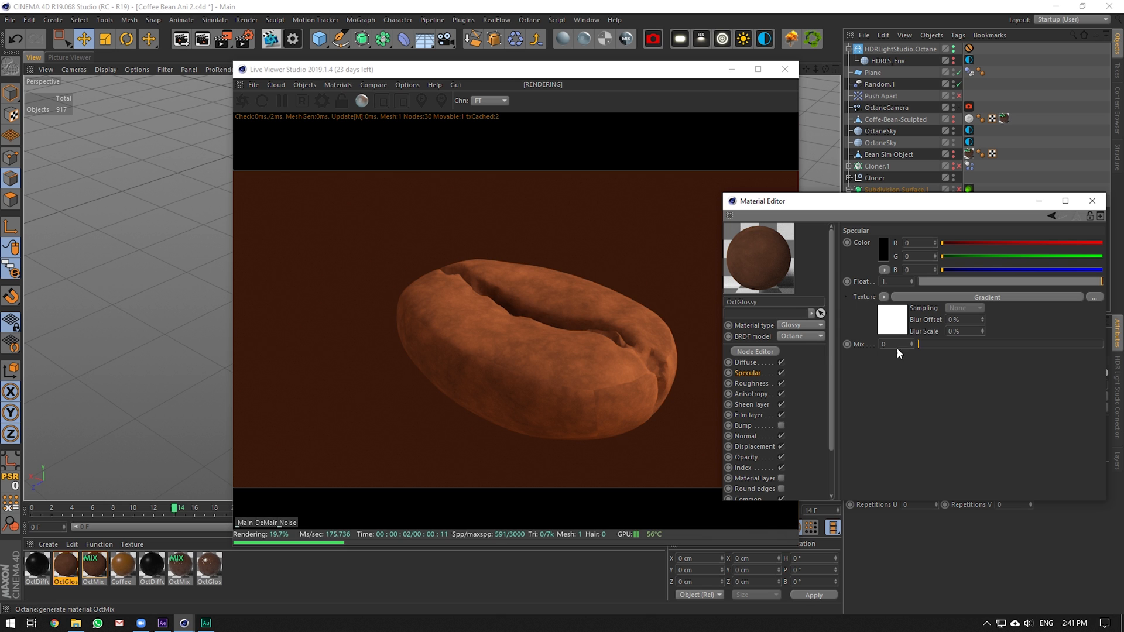
pyautogui.moveTo(962, 343); pyautogui.dragTo(1103, 344)
# Change the specular gradient's left knot colour again, then review Anisotropy and Bump settings
pyautogui.click(905, 323)
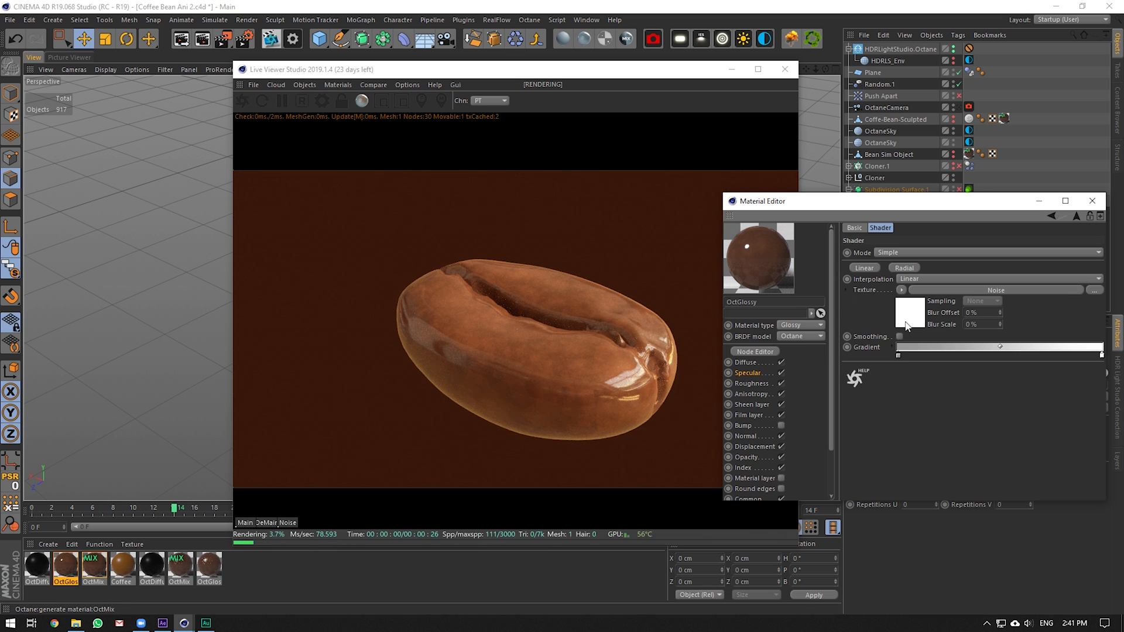
pyautogui.doubleClick(898, 356)
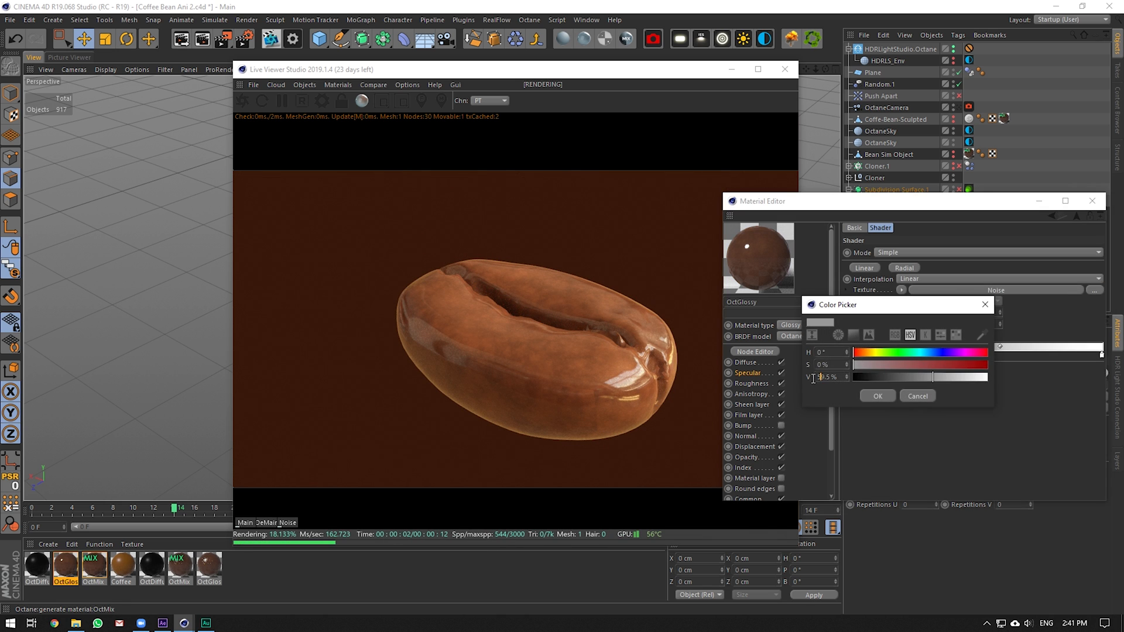
pyautogui.press('Return')
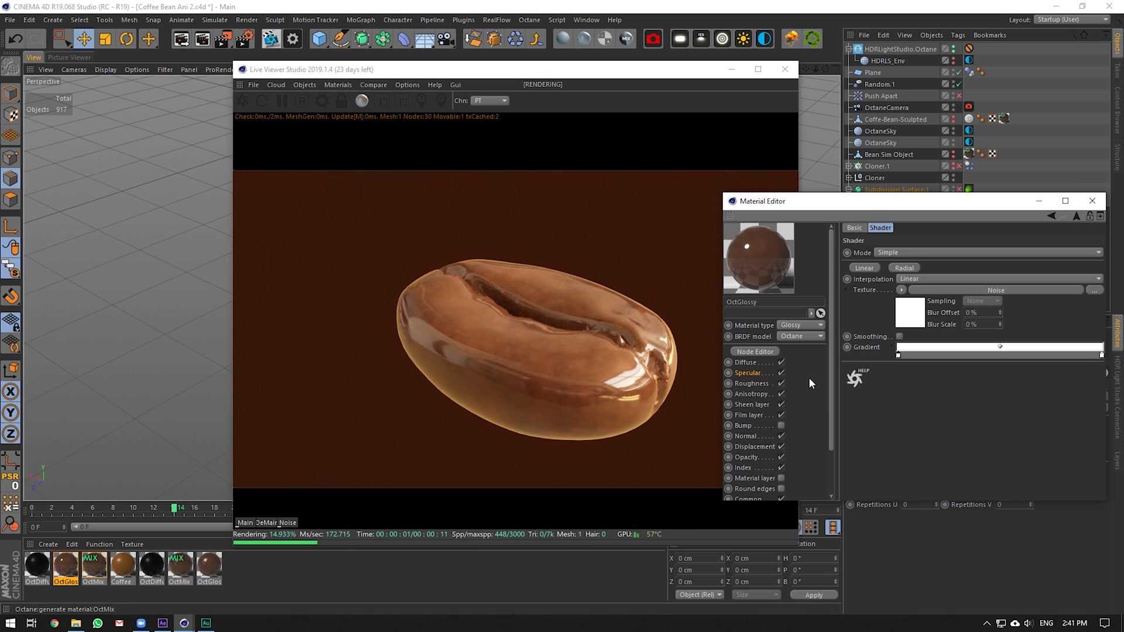
pyautogui.click(765, 393)
pyautogui.click(744, 426)
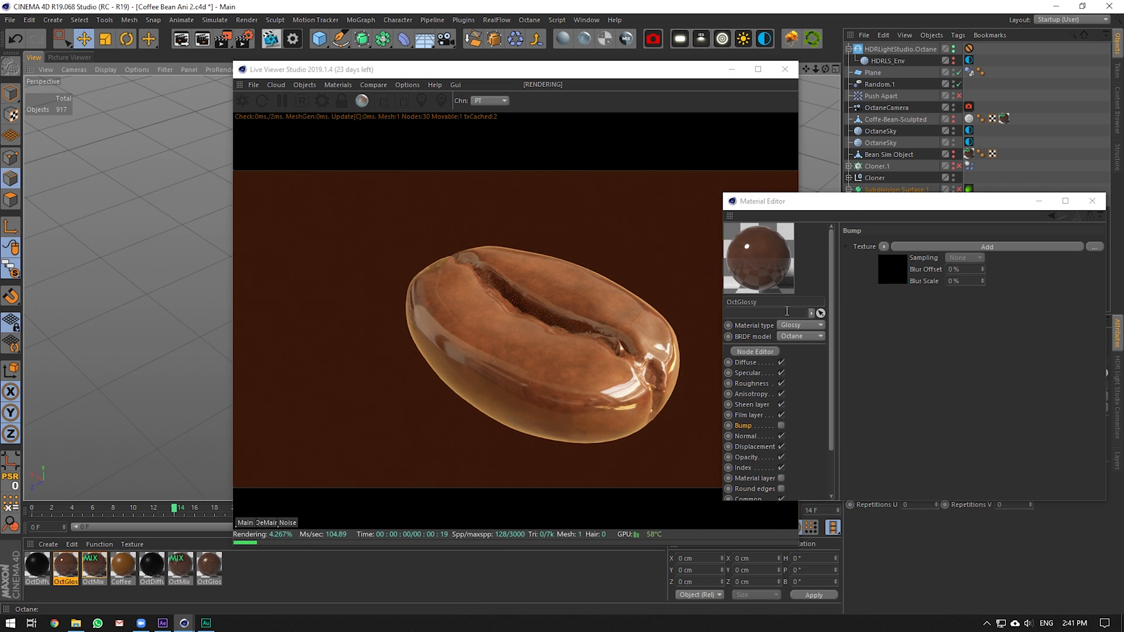
# Enable OctGlossy's Bump channel and review its Add shader, Normal and Displacement settings
pyautogui.click(781, 425)
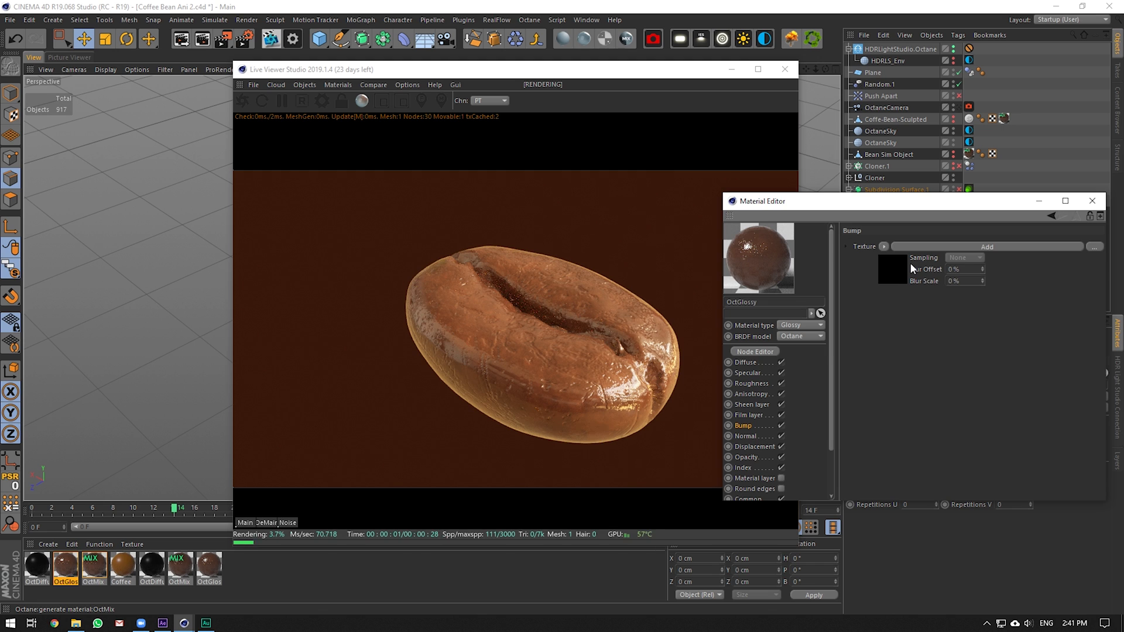
pyautogui.click(914, 247)
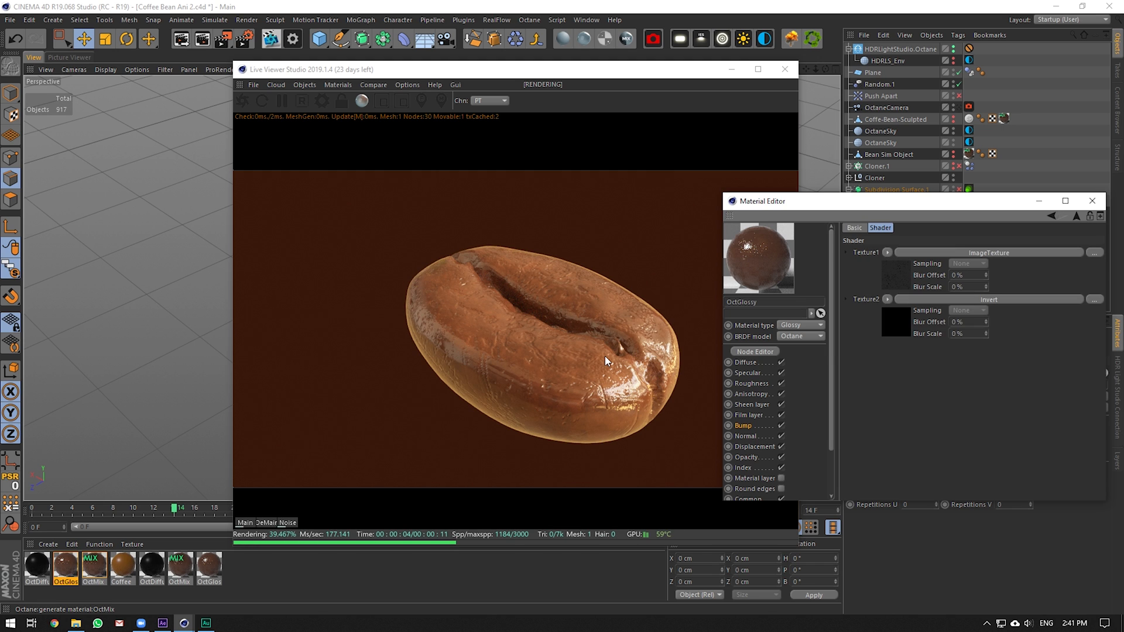
pyautogui.click(746, 436)
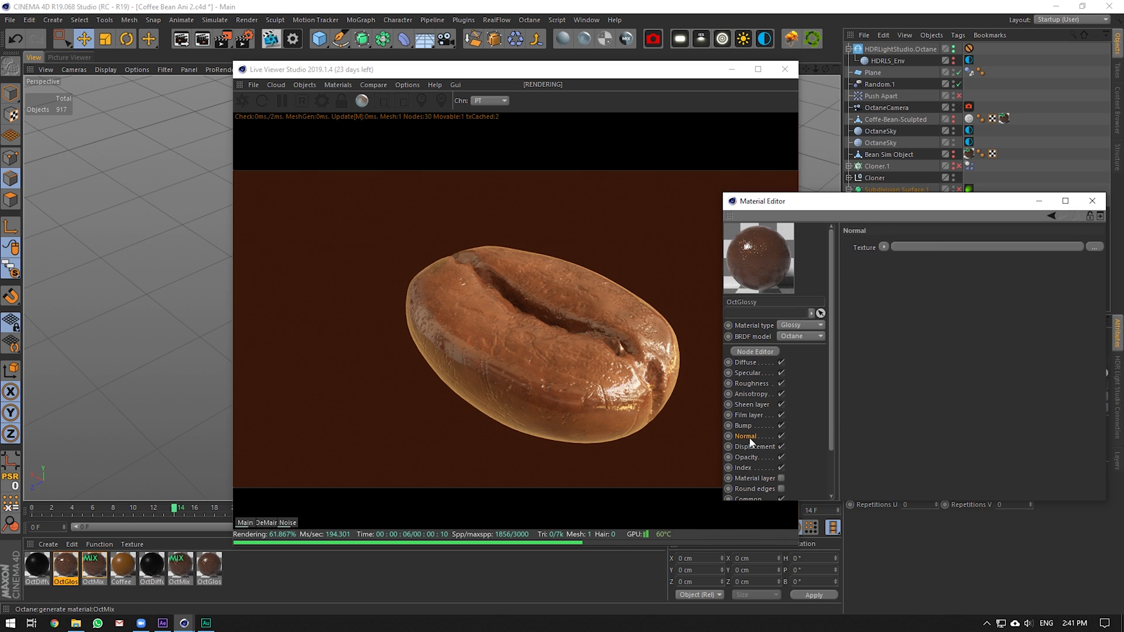
pyautogui.click(764, 447)
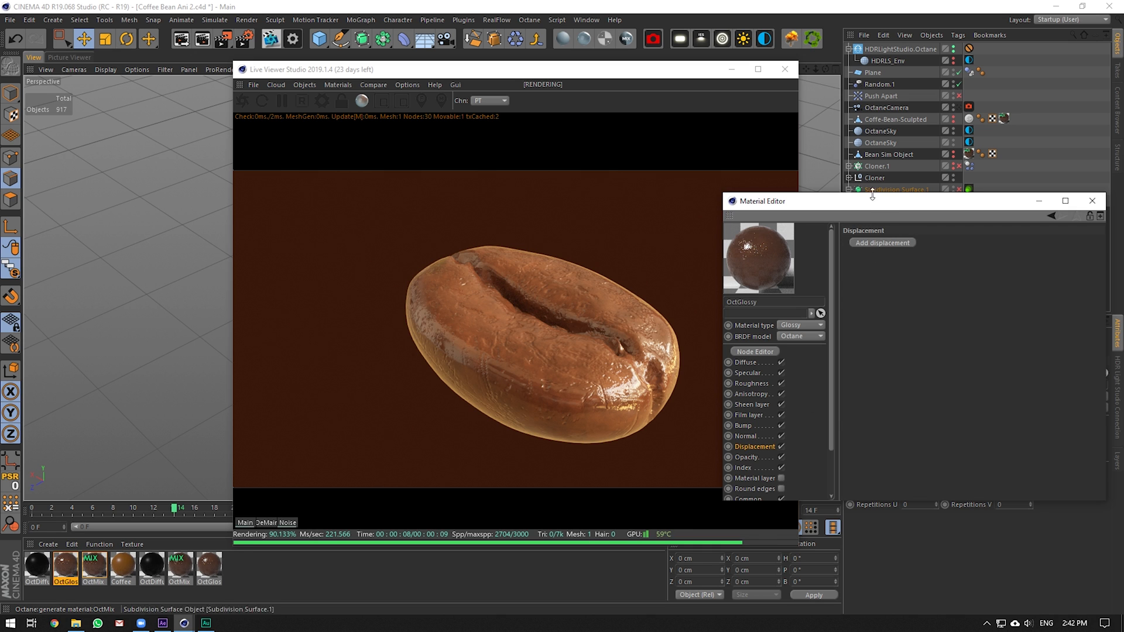
# Delete the OctGlossy texture tag from Coffee-Bean-Polygon
pyautogui.moveTo(880, 209); pyautogui.dragTo(820, 324)
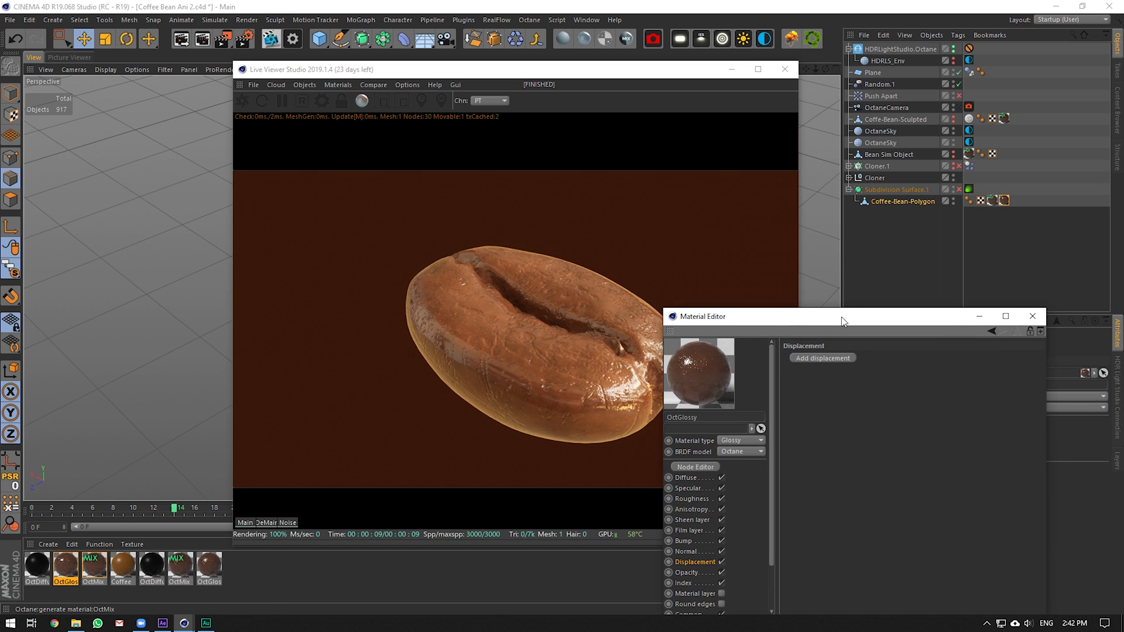
pyautogui.click(1004, 200)
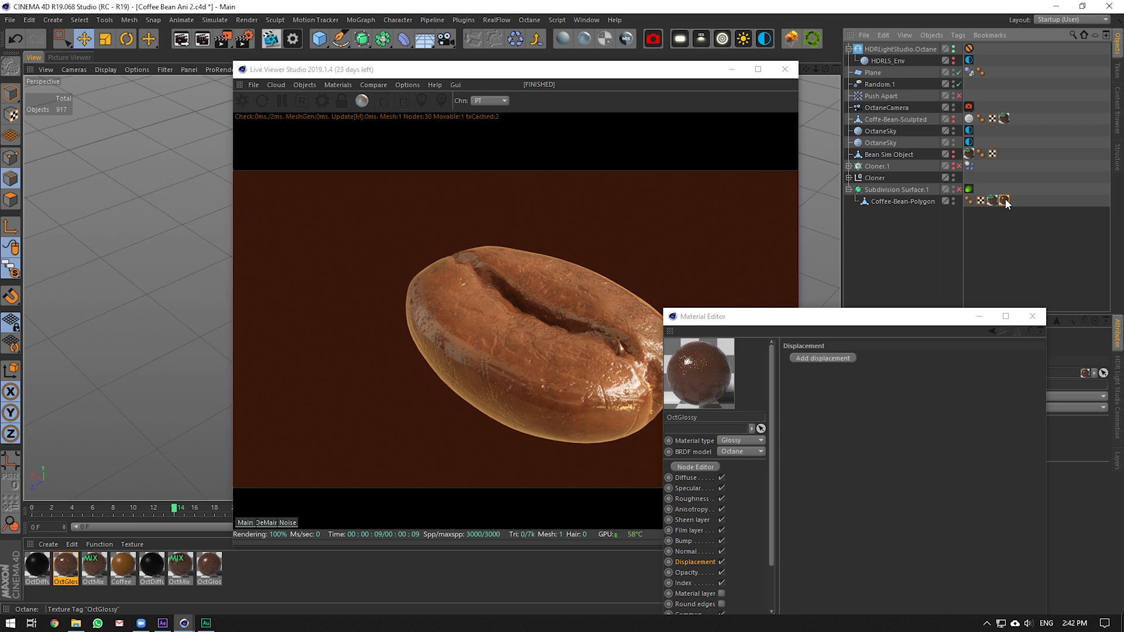
pyautogui.press('Delete')
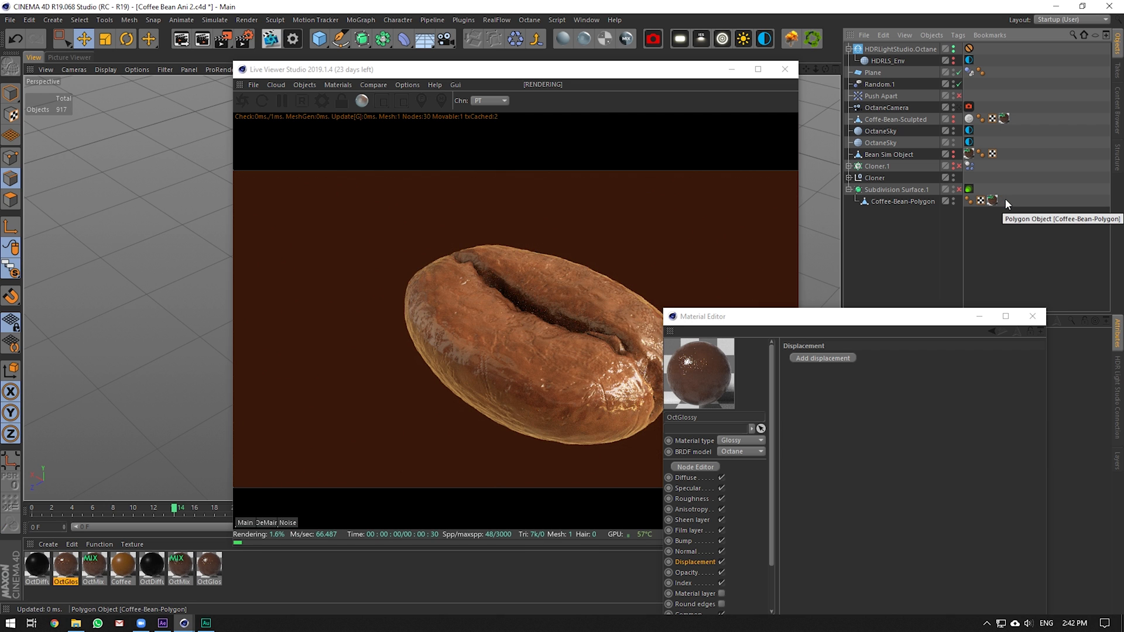
# Open the OctMix material and inspect its displacement noise shader
pyautogui.doubleClick(992, 201)
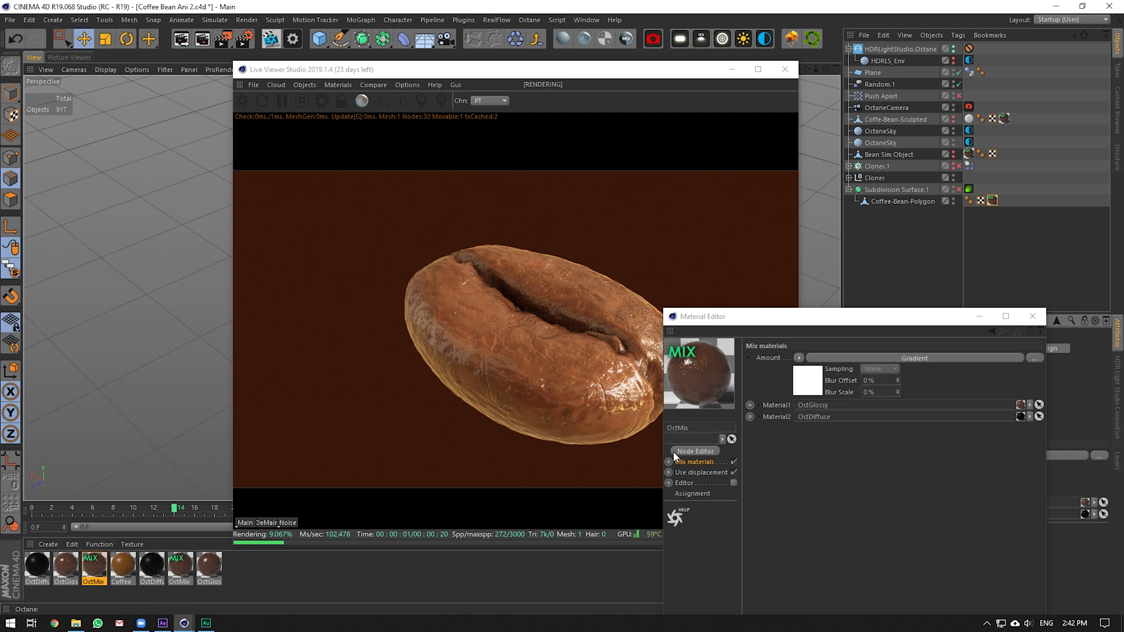
pyautogui.doubleClick(99, 570)
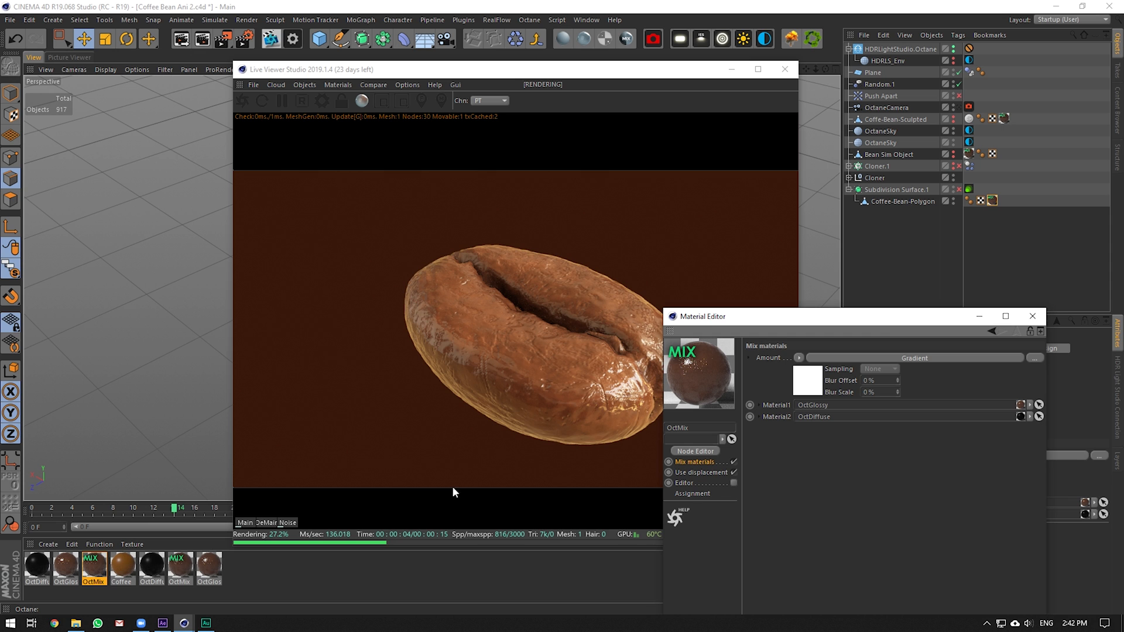
pyautogui.click(714, 472)
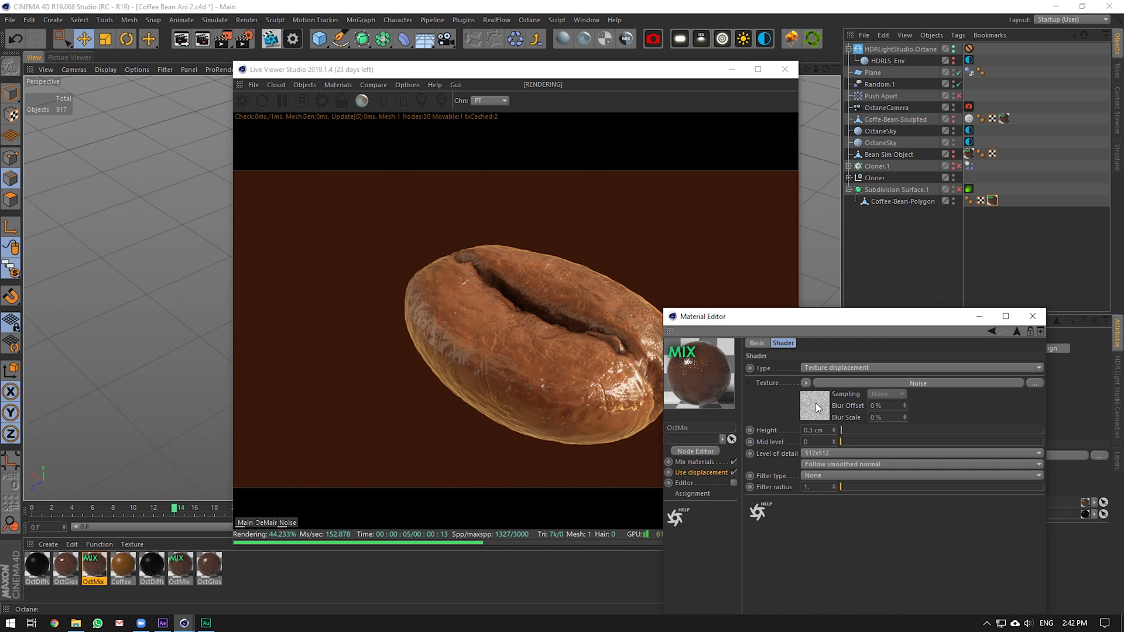
pyautogui.click(816, 403)
pyautogui.moveTo(851, 325); pyautogui.dragTo(870, 216)
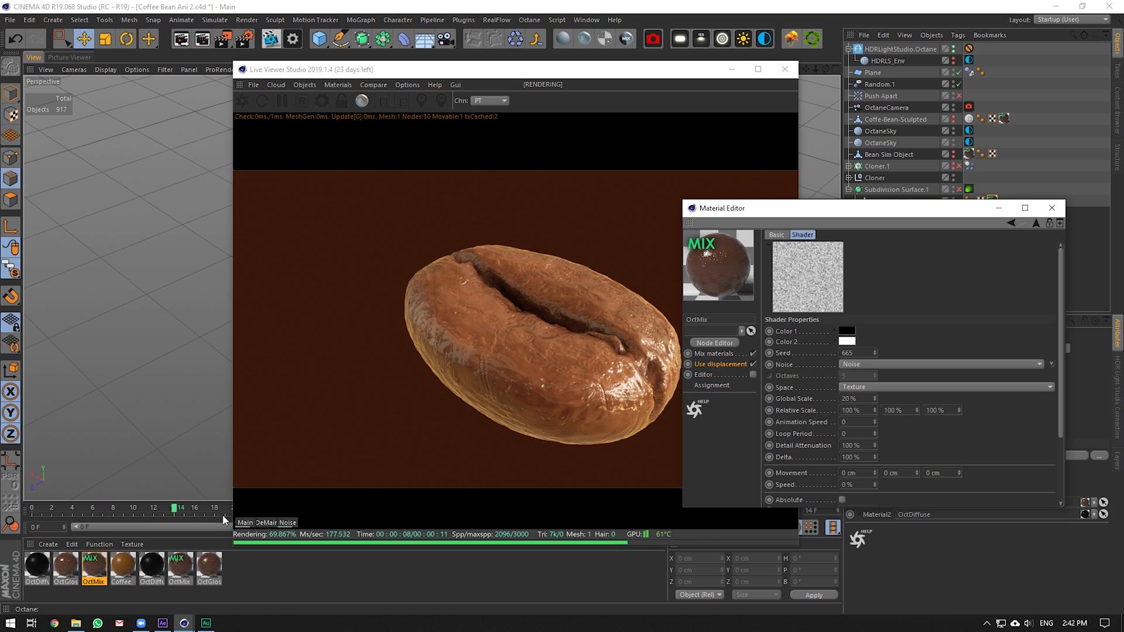
pyautogui.rightClick(499, 351)
# Turn off Bump on the glossy material linked in OctMix
pyautogui.doubleClick(99, 569)
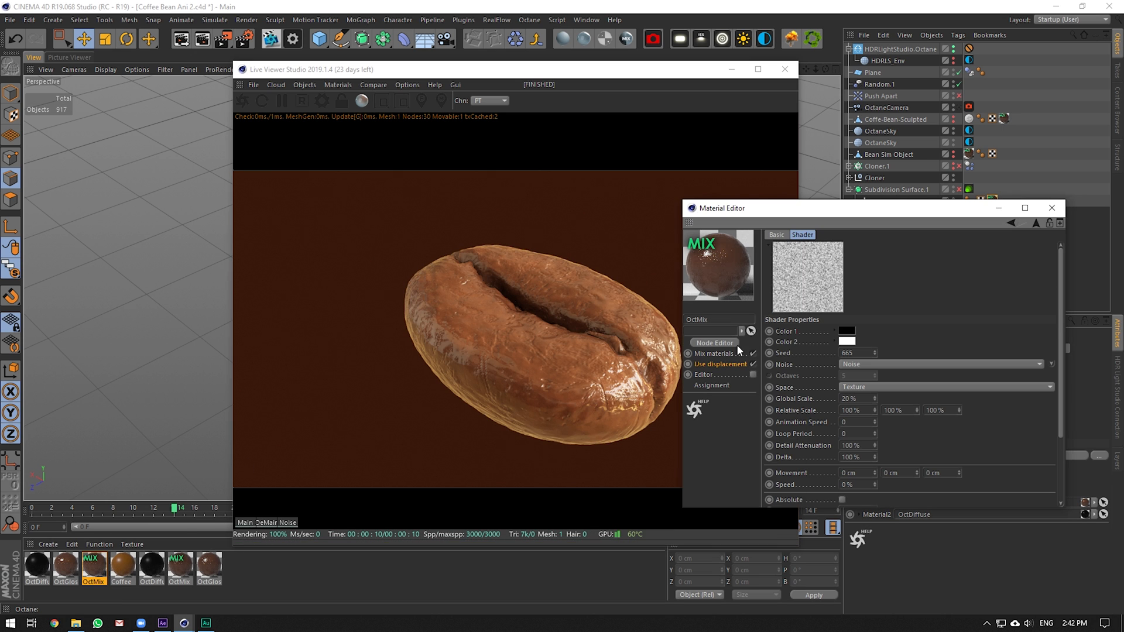
pyautogui.click(714, 353)
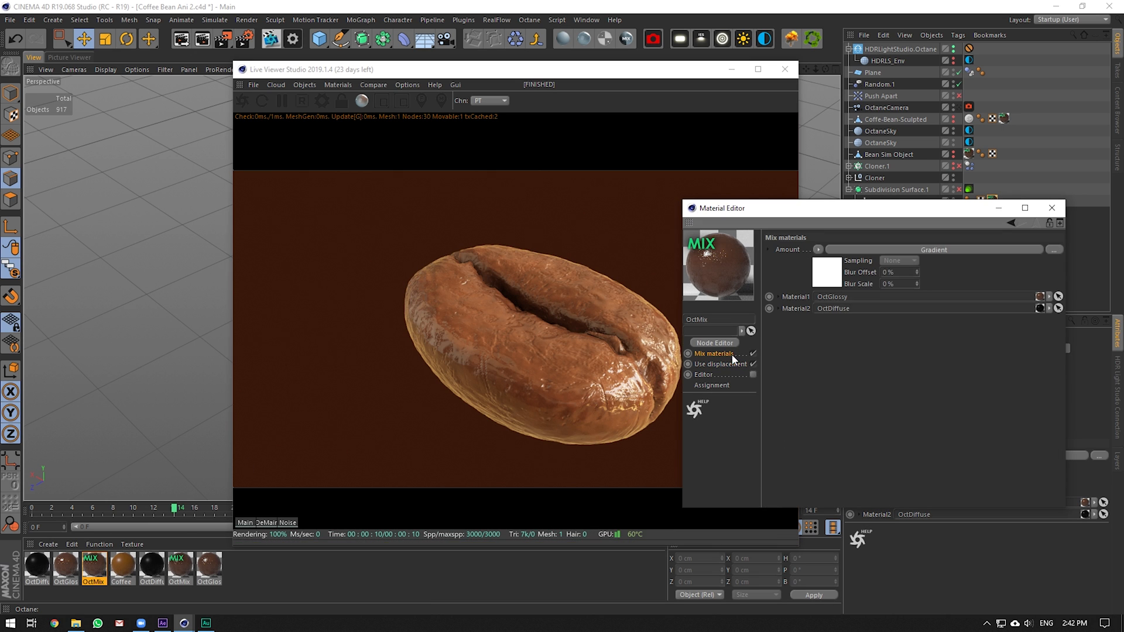
pyautogui.doubleClick(843, 297)
pyautogui.click(740, 432)
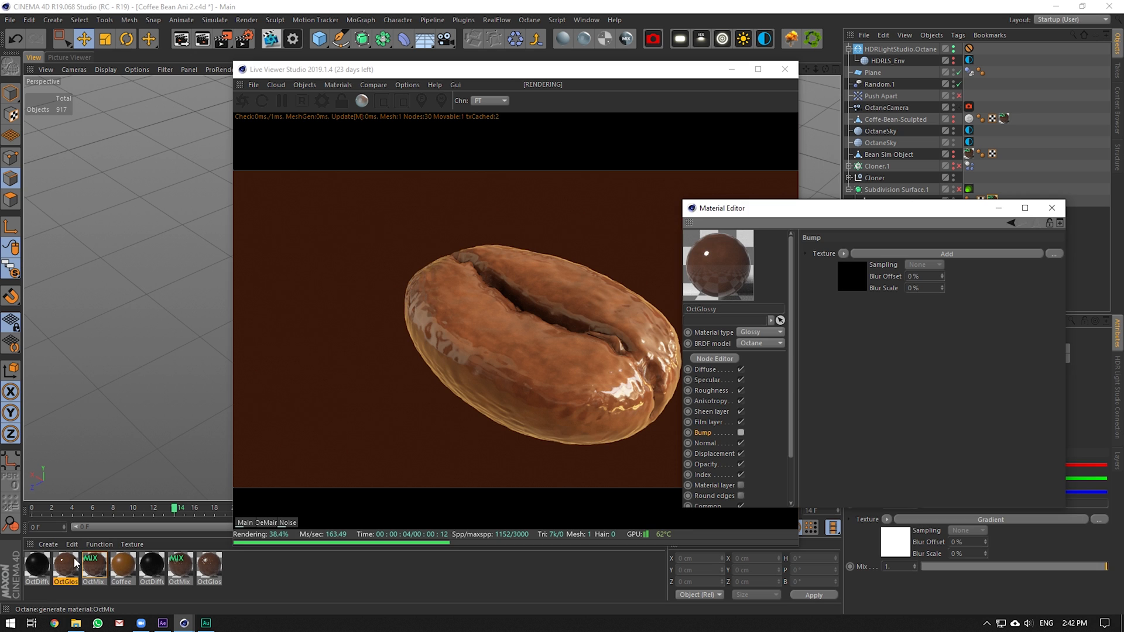
# Review OctMix's mix-amount shader and displacement settings, then refresh the render
pyautogui.click(93, 565)
pyautogui.click(827, 272)
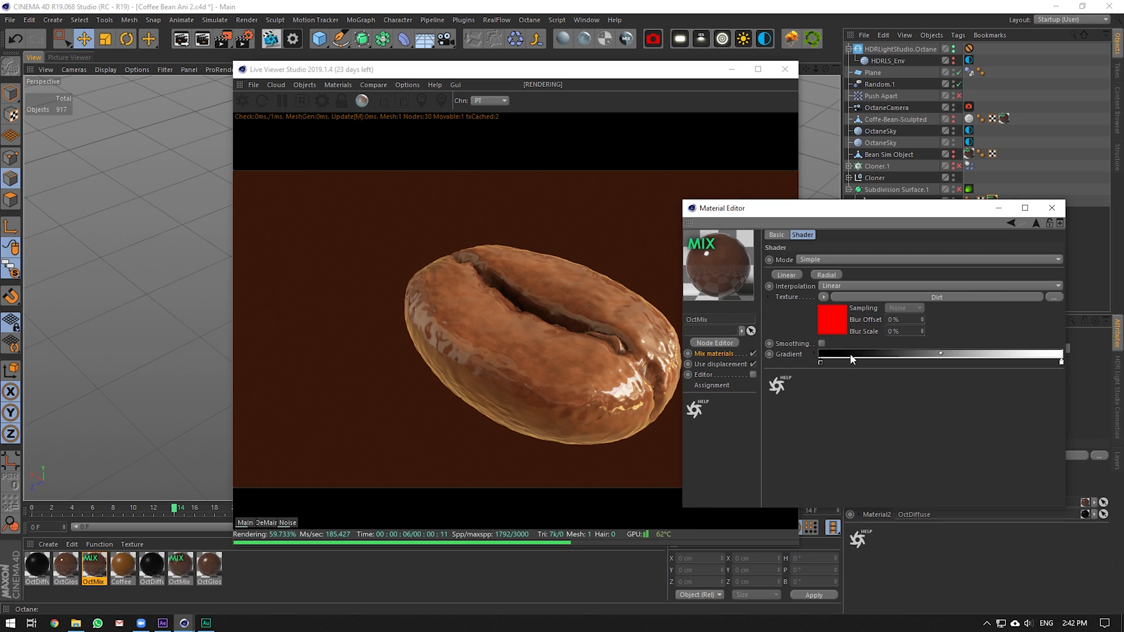
pyautogui.click(737, 364)
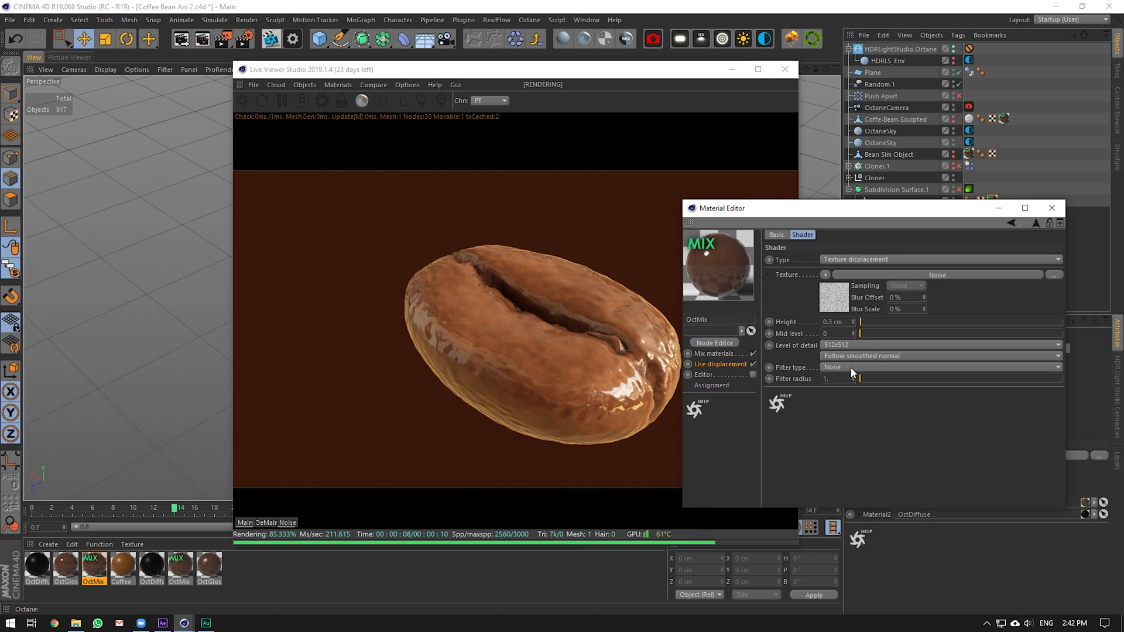
pyautogui.moveTo(870, 205); pyautogui.dragTo(870, 272)
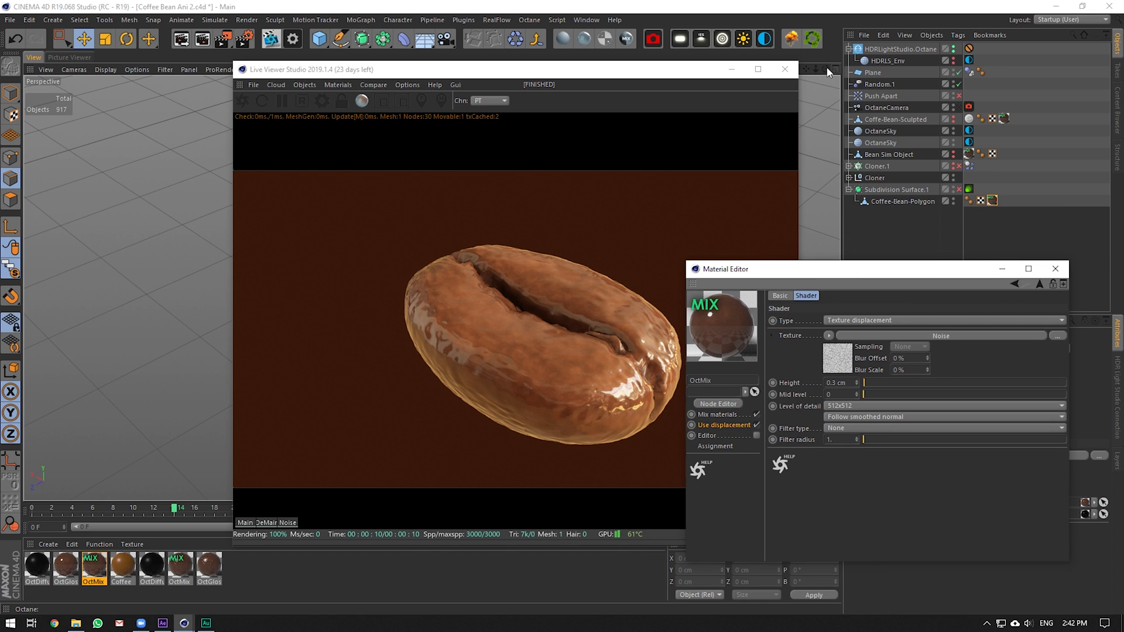
pyautogui.click(827, 69)
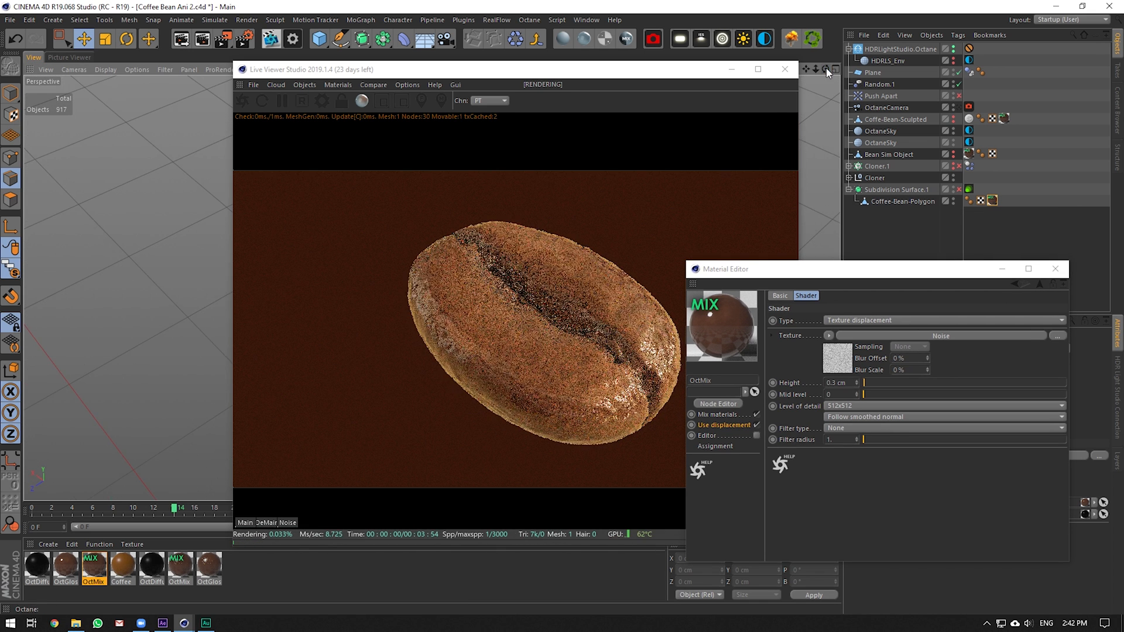
# Undo the recent material changes, including the noise displacement, step by step
pyautogui.hotkey('ctrl', 'z')
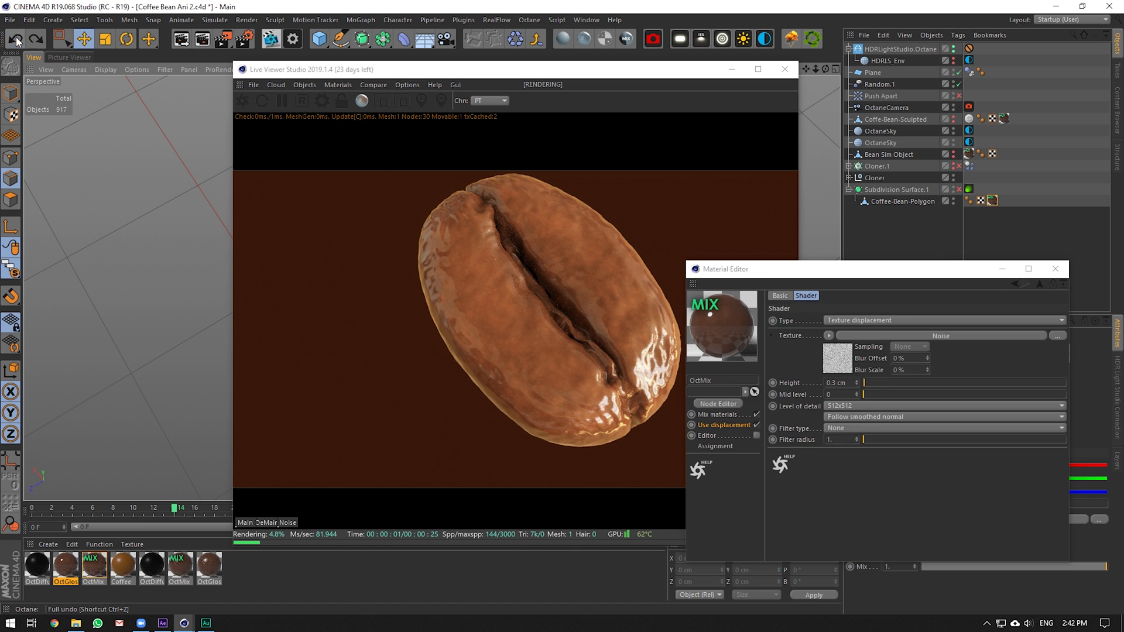
pyautogui.click(16, 39)
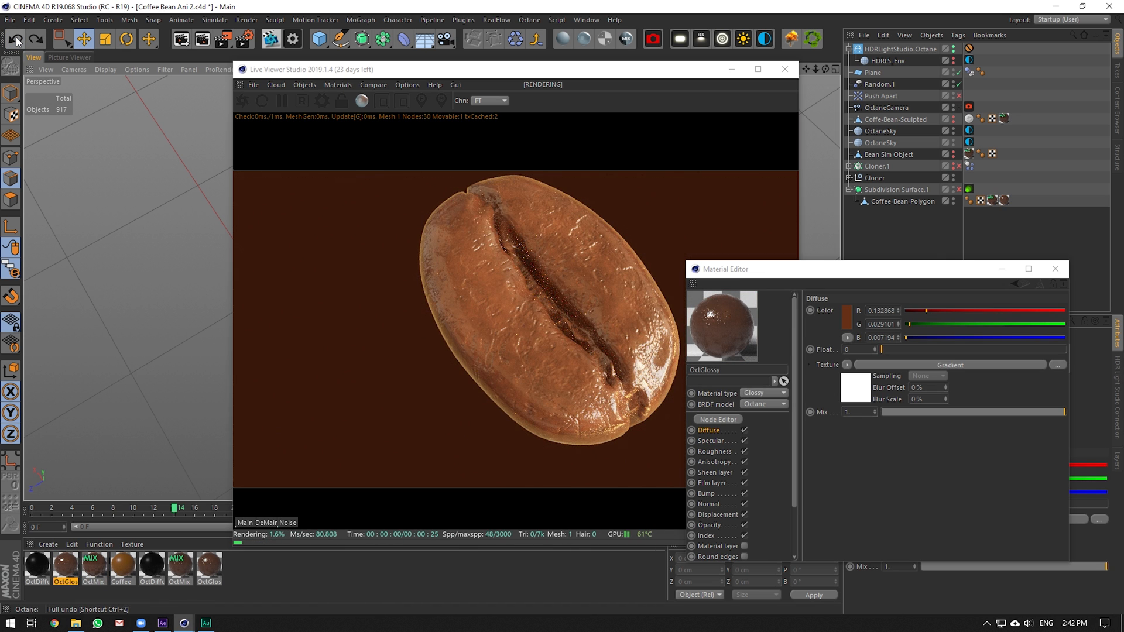
pyautogui.click(16, 40)
pyautogui.click(16, 40)
pyautogui.click(16, 40)
pyautogui.click(16, 40)
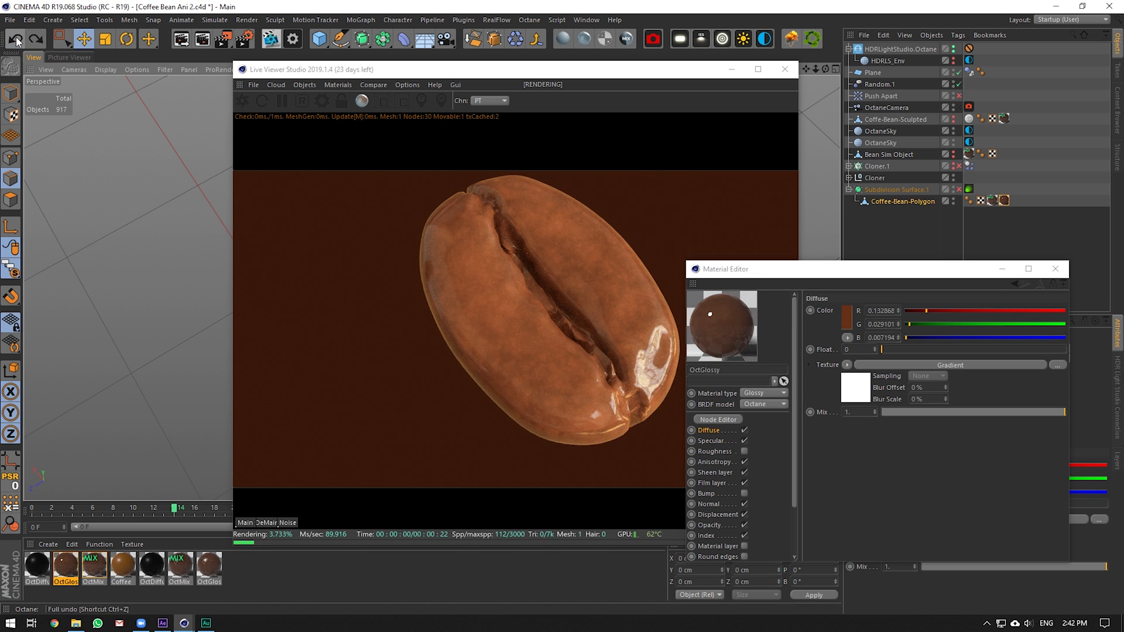
pyautogui.click(16, 40)
pyautogui.click(16, 40)
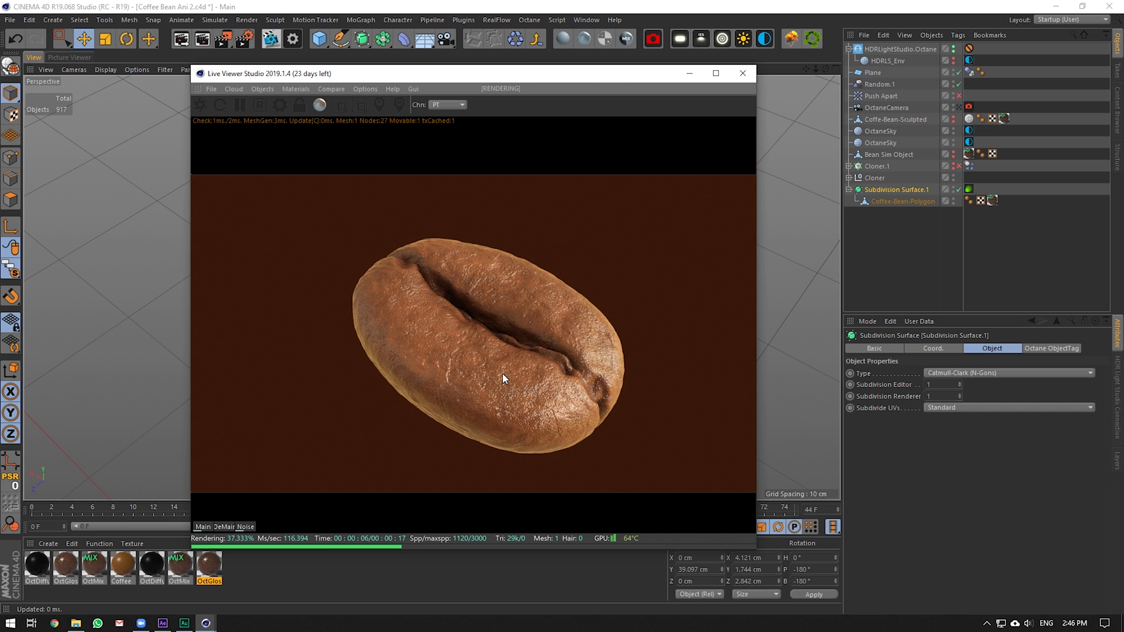
# Select OctMix from the rendered bean, open it, and turn off its displacement
pyautogui.rightClick(519, 387)
pyautogui.click(545, 413)
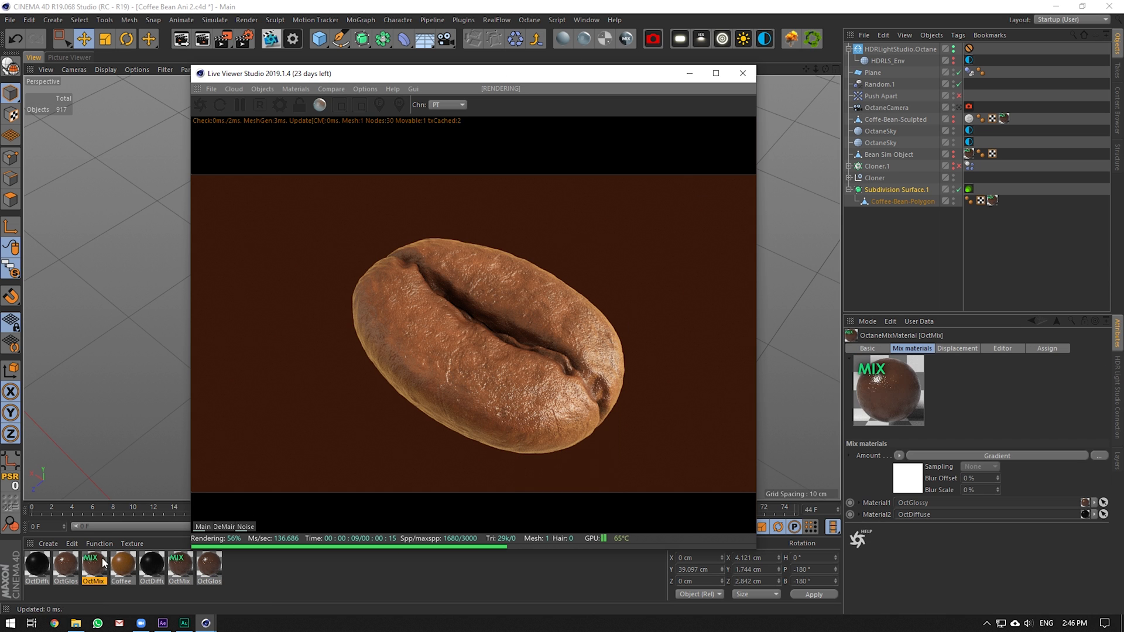
pyautogui.doubleClick(103, 564)
pyautogui.moveTo(351, 78); pyautogui.dragTo(799, 156)
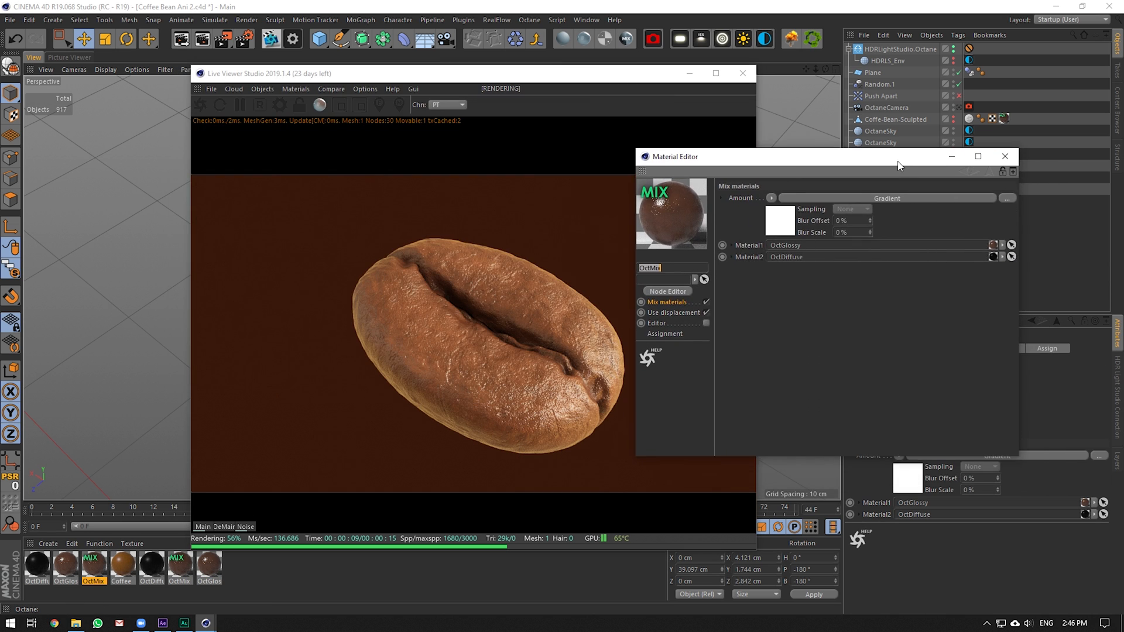
pyautogui.click(686, 314)
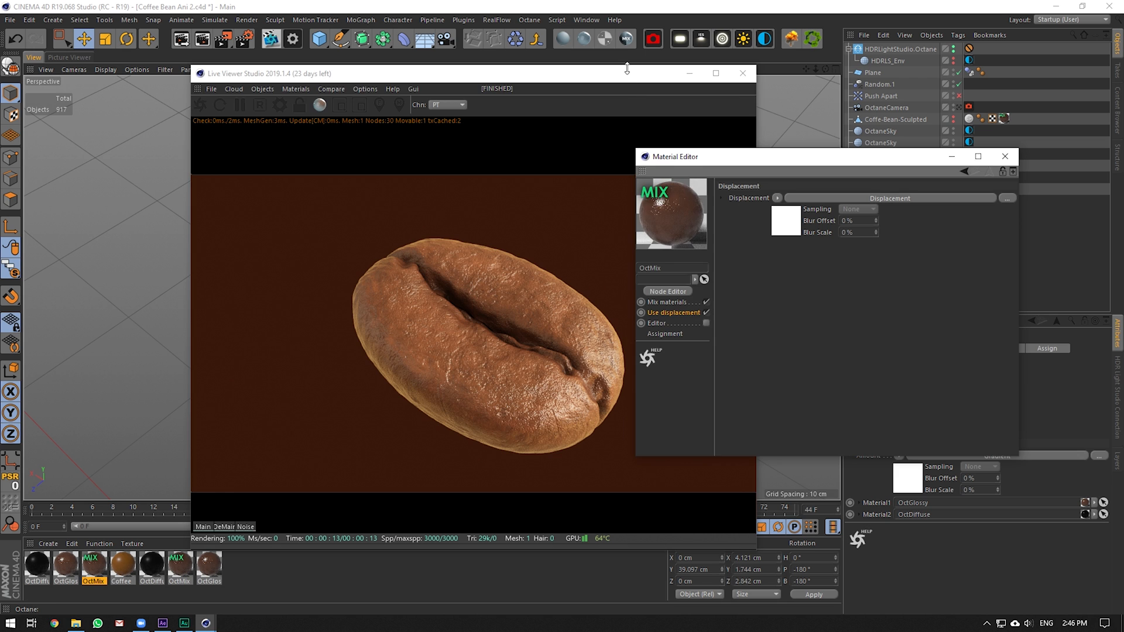
pyautogui.moveTo(627, 69); pyautogui.dragTo(551, 64)
pyautogui.click(777, 233)
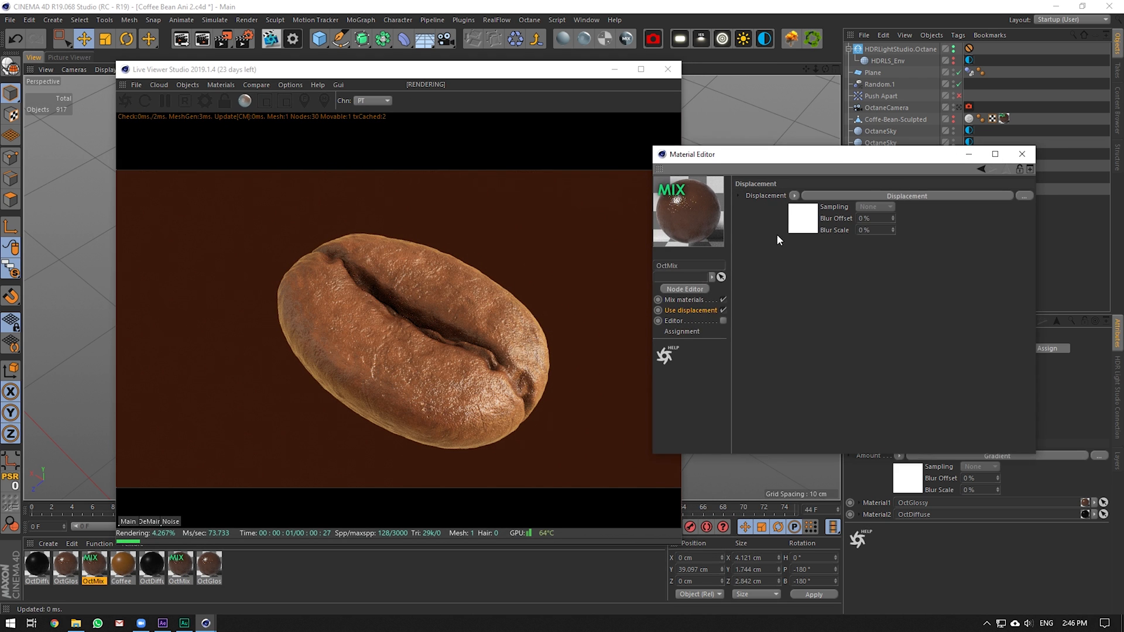
pyautogui.click(730, 310)
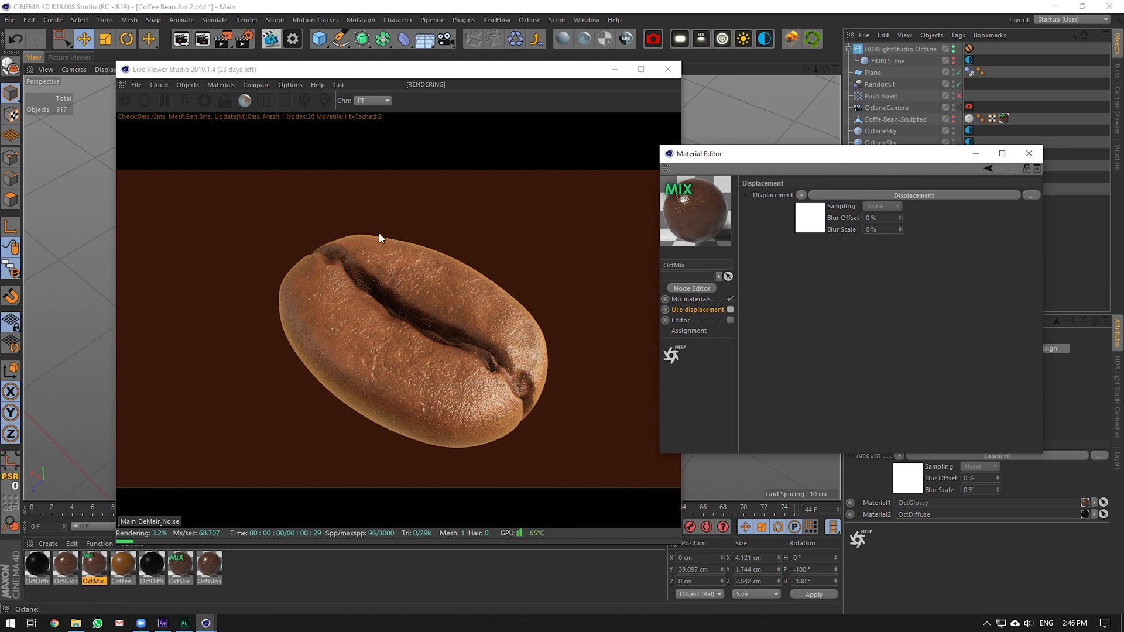
# Toggle the linked OctGlossy's Bump off and back on, then open its bump shader
pyautogui.click(696, 300)
pyautogui.click(830, 244)
pyautogui.click(699, 378)
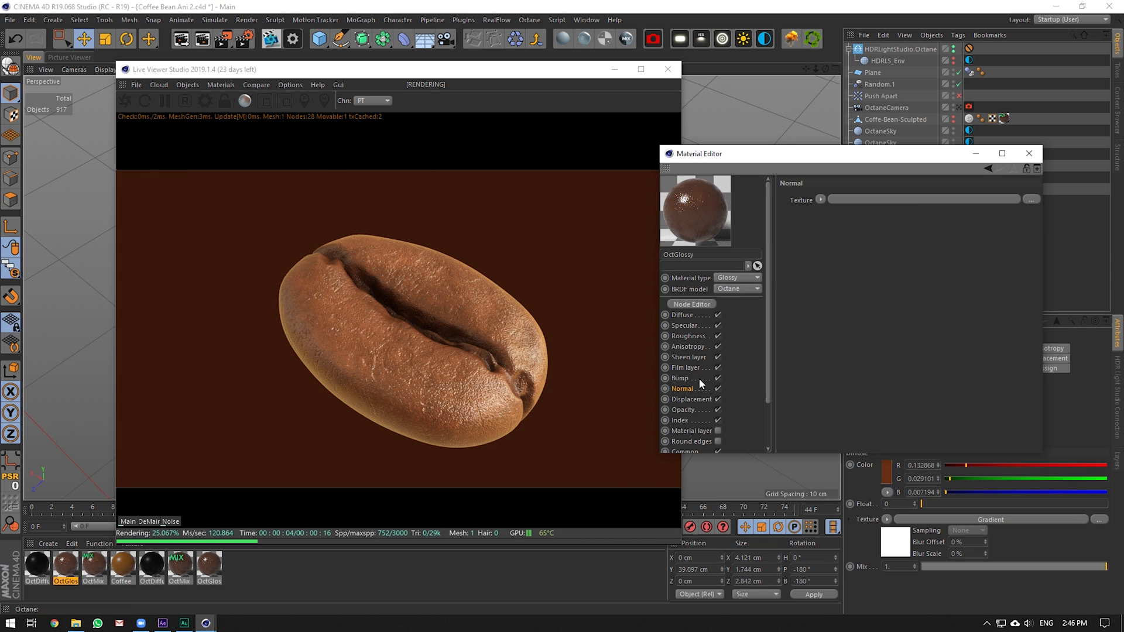
pyautogui.click(717, 378)
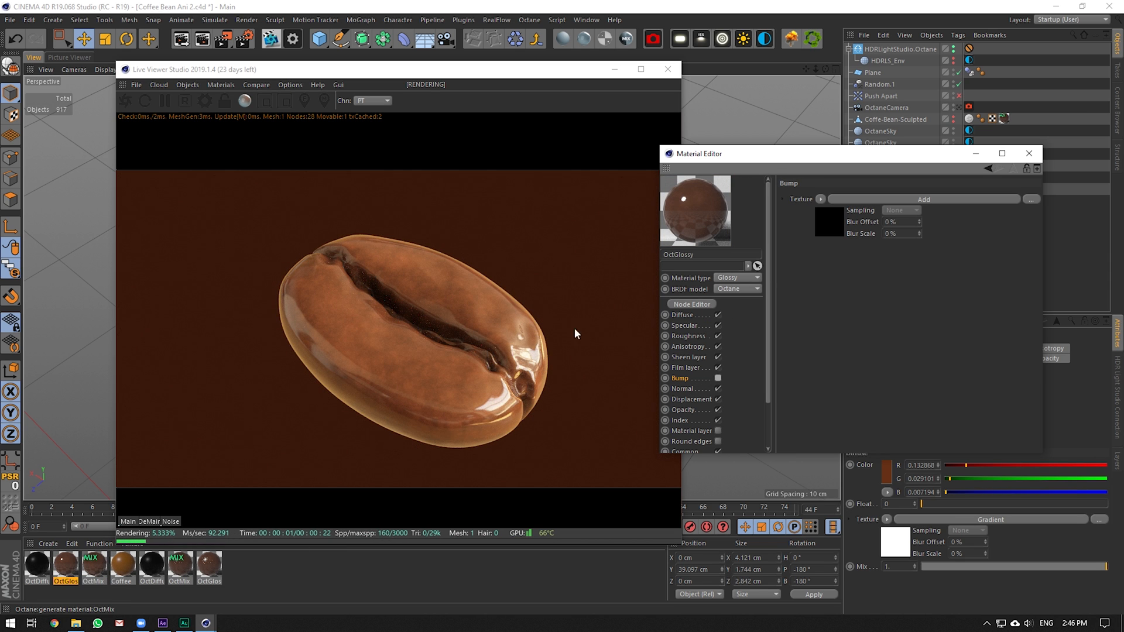
pyautogui.click(717, 378)
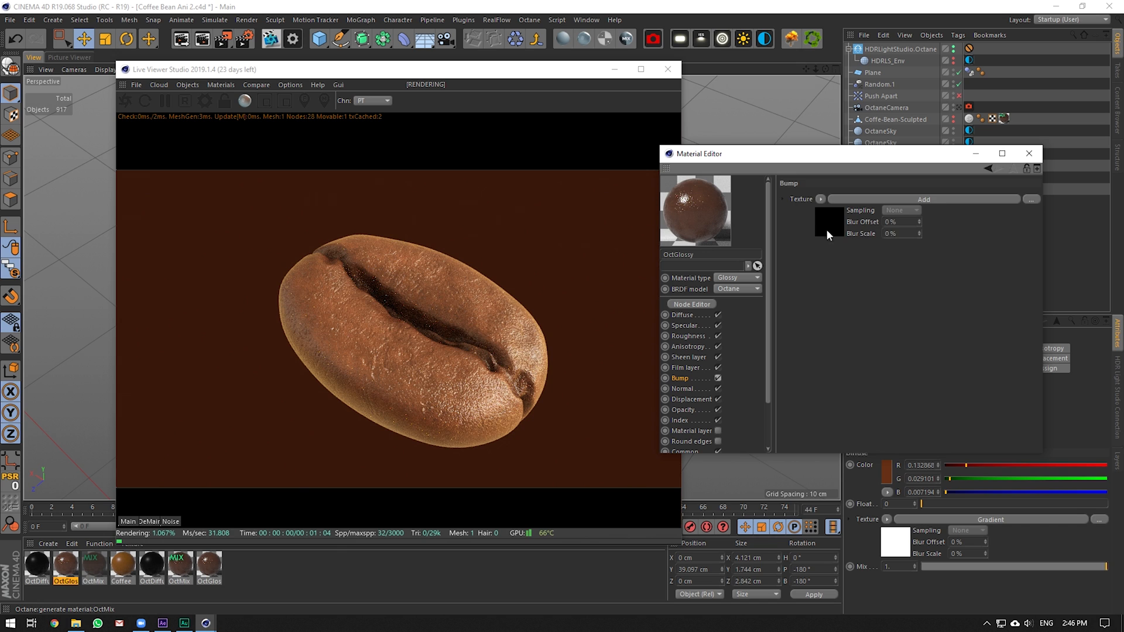
pyautogui.click(826, 228)
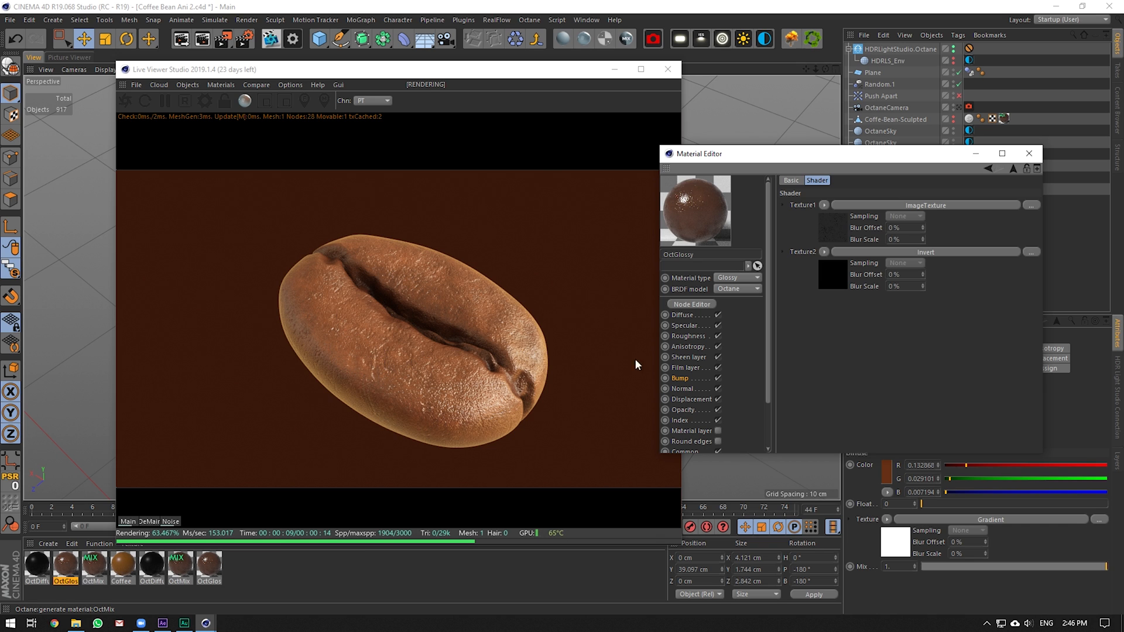
# Re-enable displacement on OctMix and return to its Mix materials settings
pyautogui.click(84, 565)
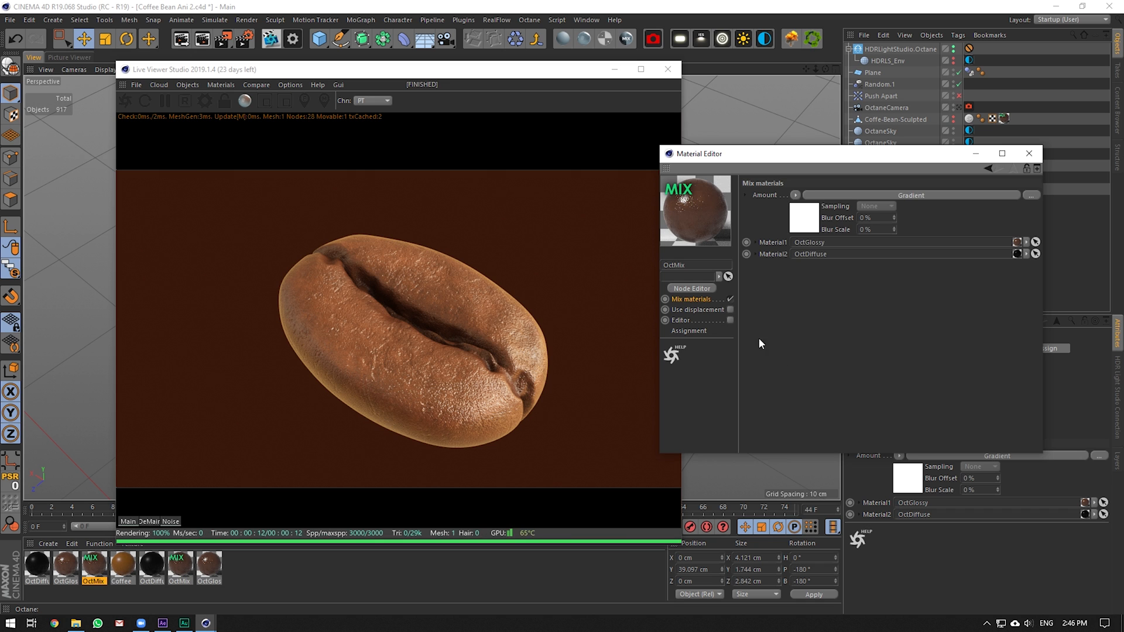
pyautogui.click(730, 309)
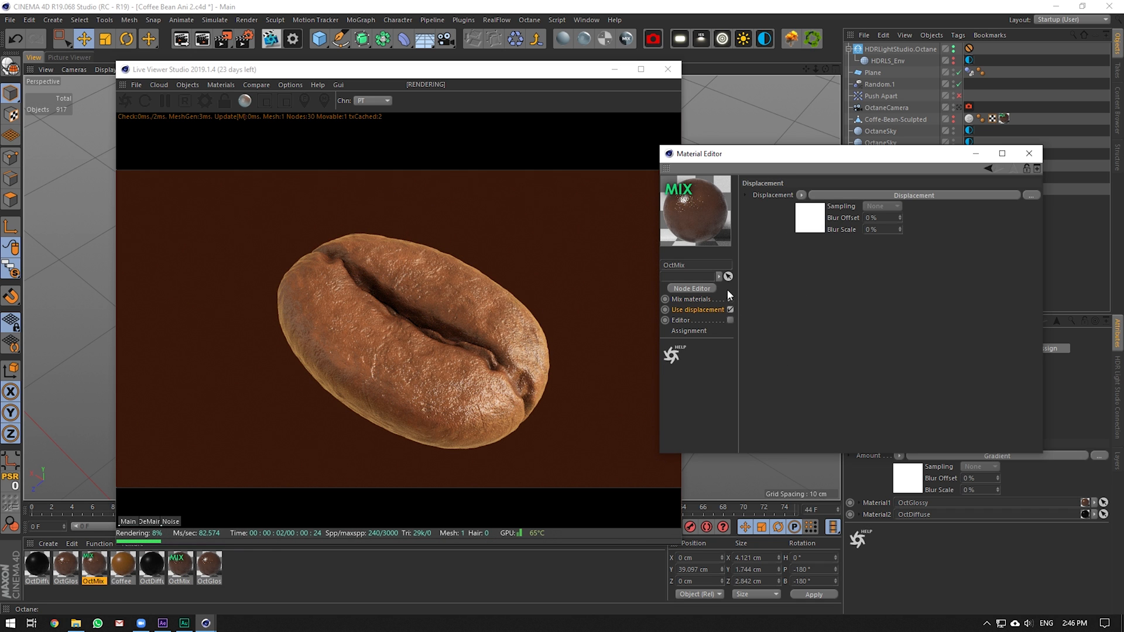
pyautogui.click(700, 299)
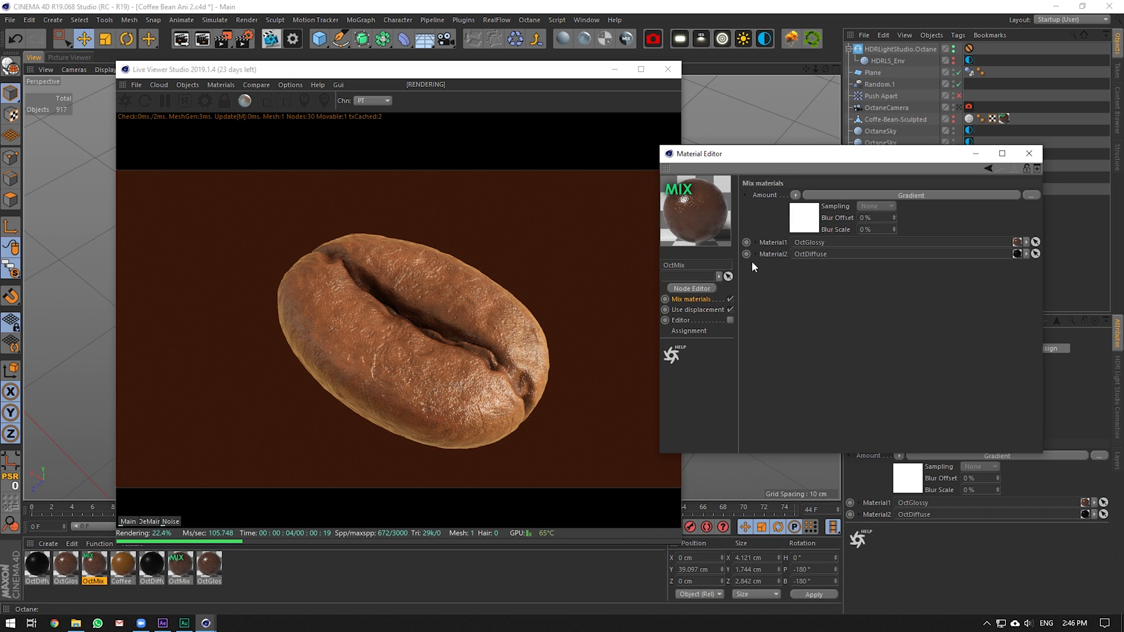
# Raise the Dirt shader strength in OctMix's Amount Gradient from 0.8 to 10
pyautogui.click(799, 214)
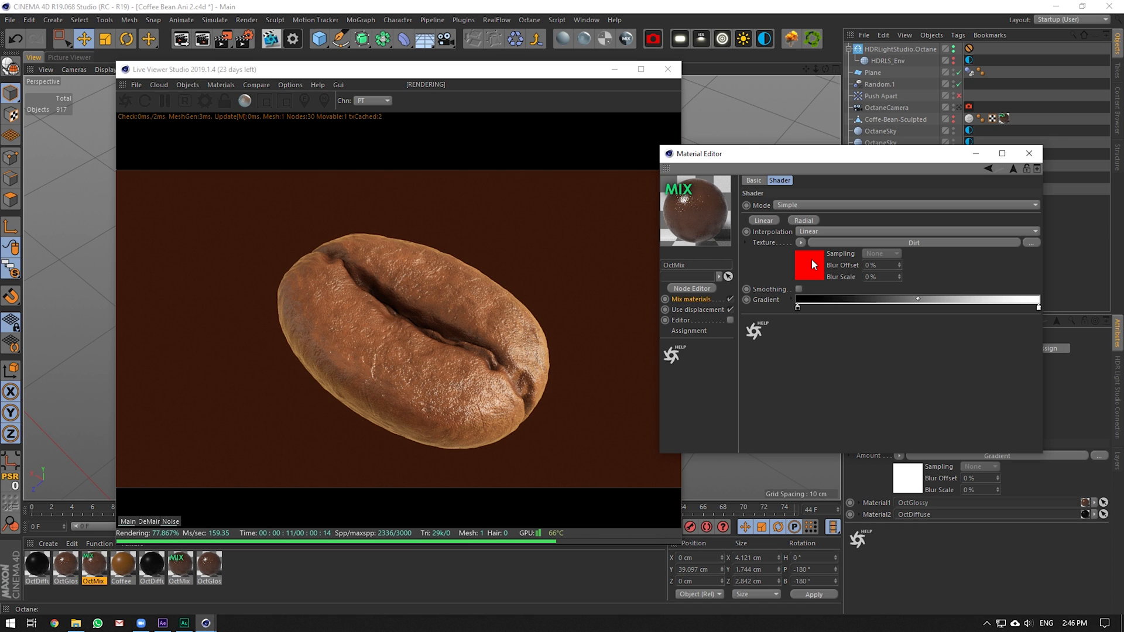
pyautogui.click(812, 258)
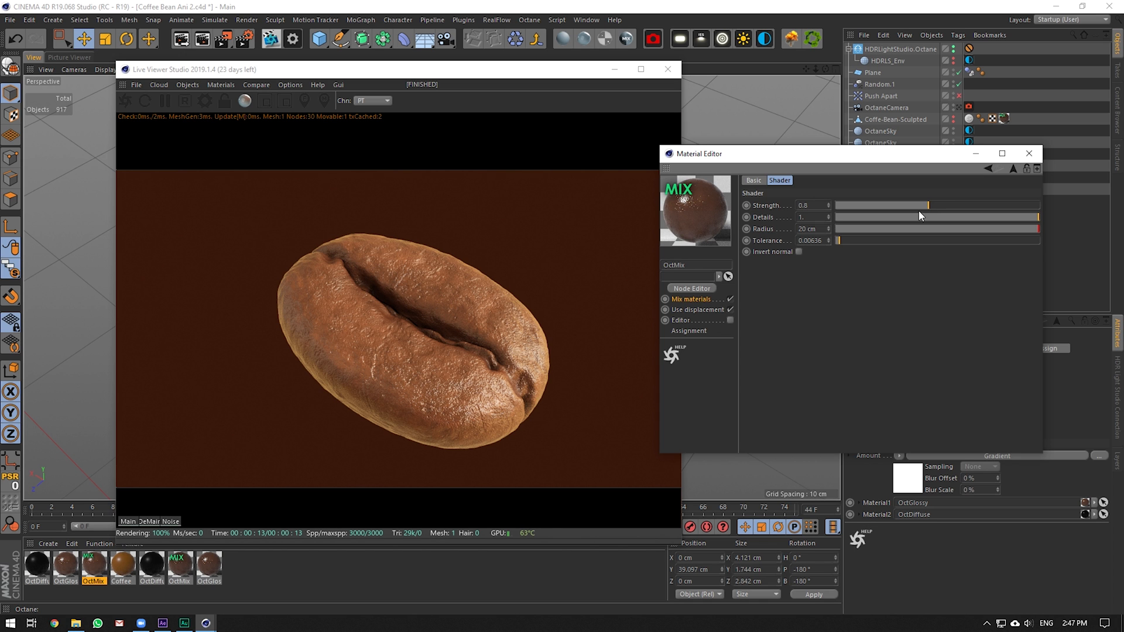
pyautogui.moveTo(927, 206); pyautogui.dragTo(1090, 204)
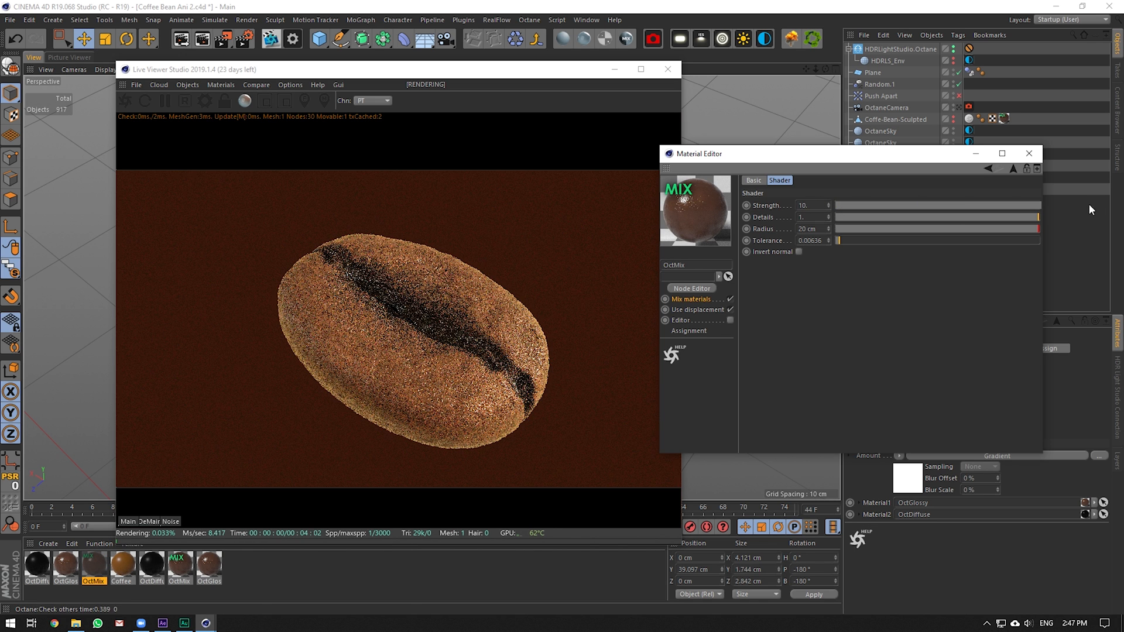
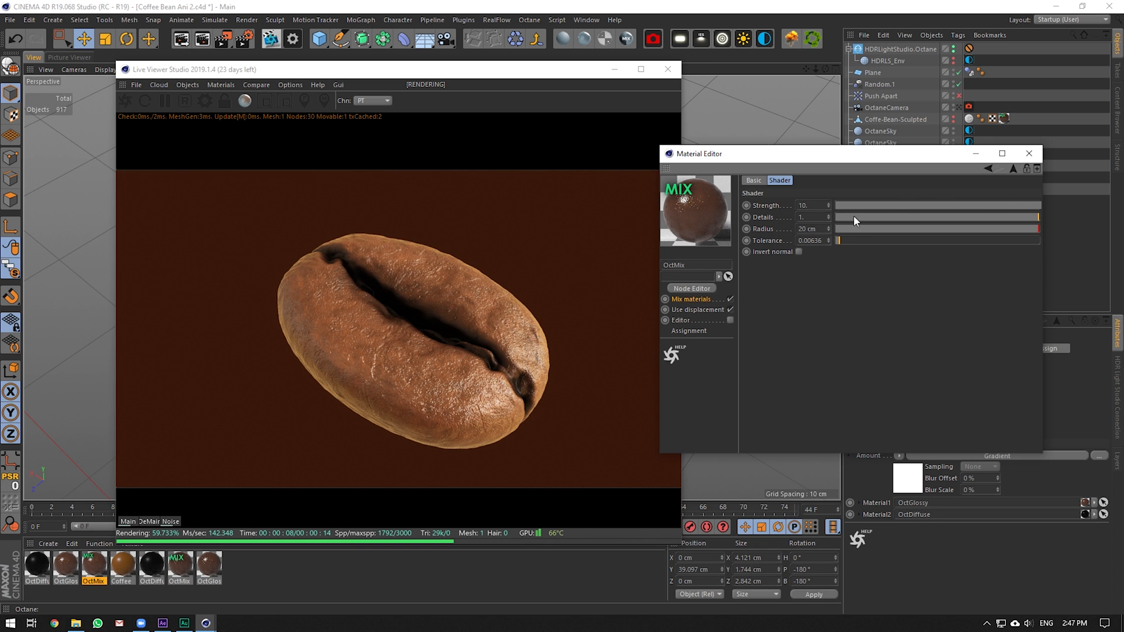
# Lower the OctMix shader Strength from 10 to about 0.89
pyautogui.moveTo(855, 206); pyautogui.dragTo(933, 206)
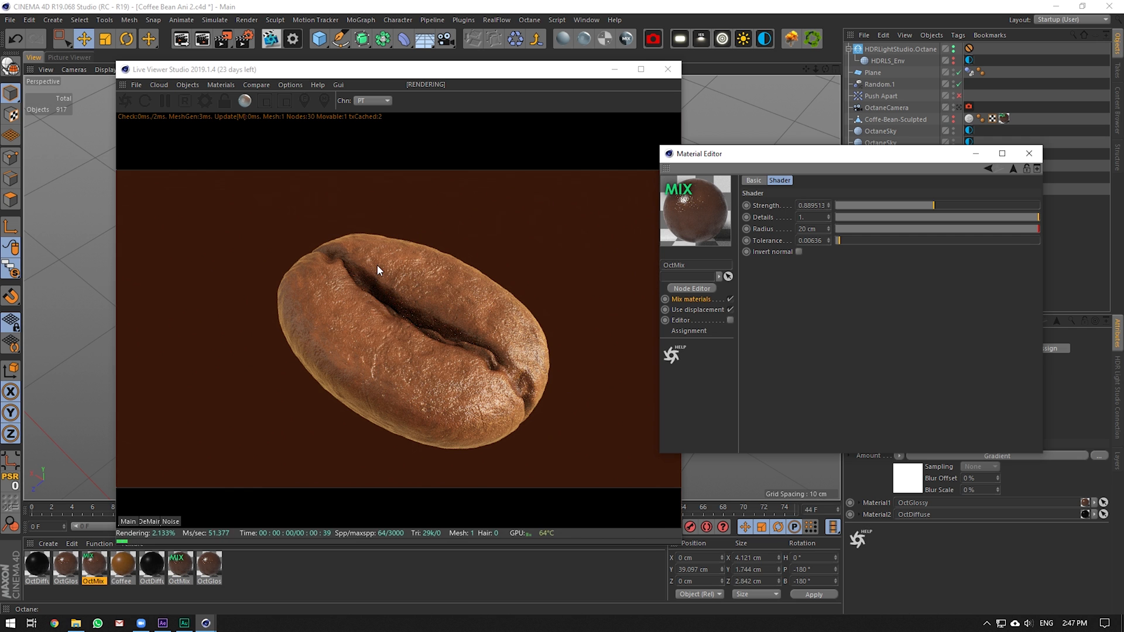
# Close the Material Editor and Live Viewer, turn Viewport Solo off, and zoom out to the bean pile
pyautogui.click(1028, 153)
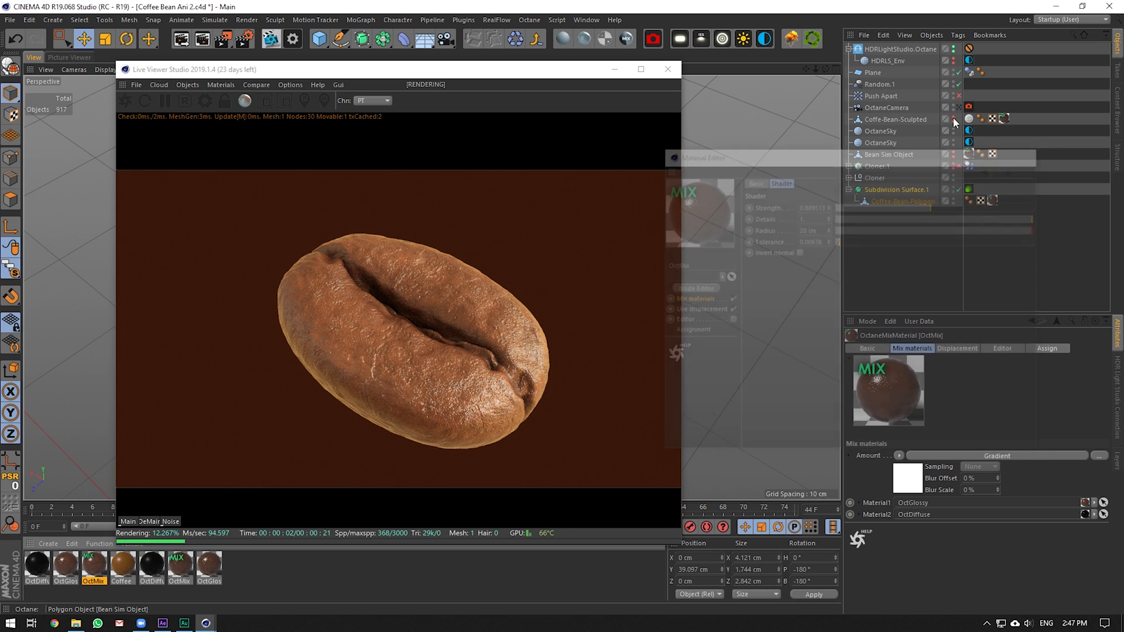
pyautogui.click(667, 69)
pyautogui.moveTo(11, 269); pyautogui.dragTo(32, 285)
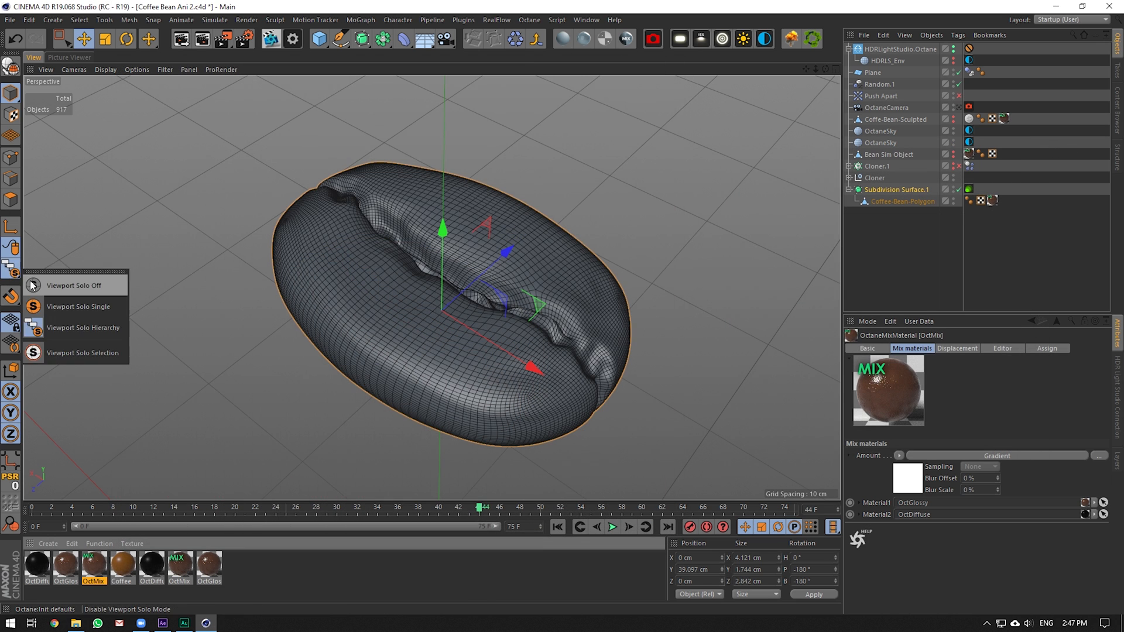
pyautogui.click(32, 285)
pyautogui.moveTo(816, 69); pyautogui.dragTo(455, 282)
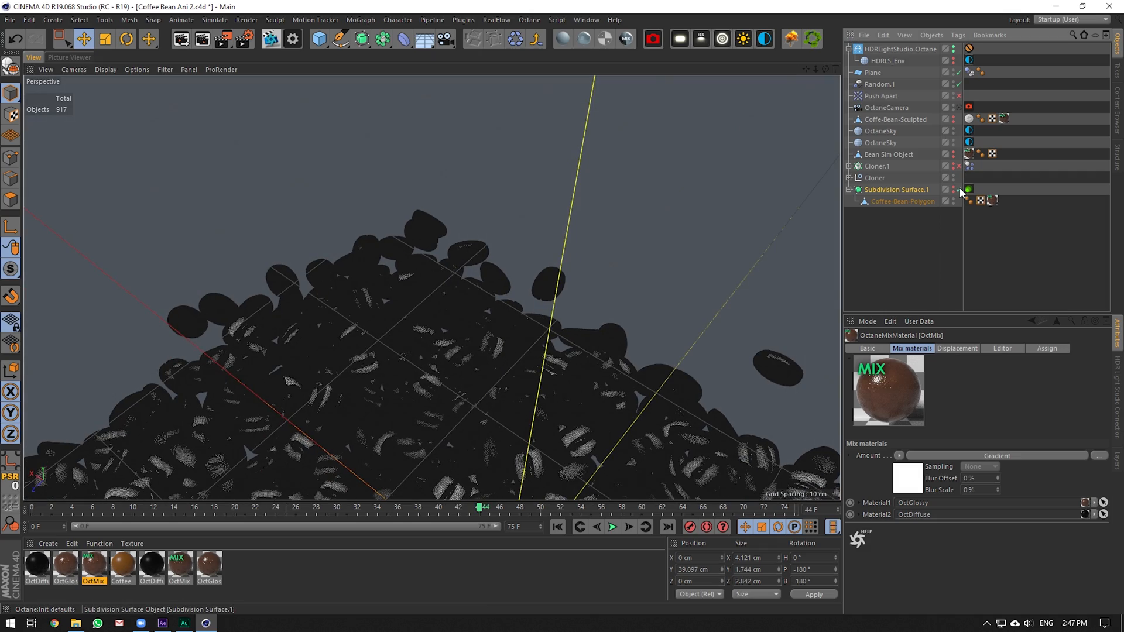
# Look through the OctaneCamera with its settings shown, glancing at After Effects before returning
pyautogui.click(959, 107)
pyautogui.click(886, 107)
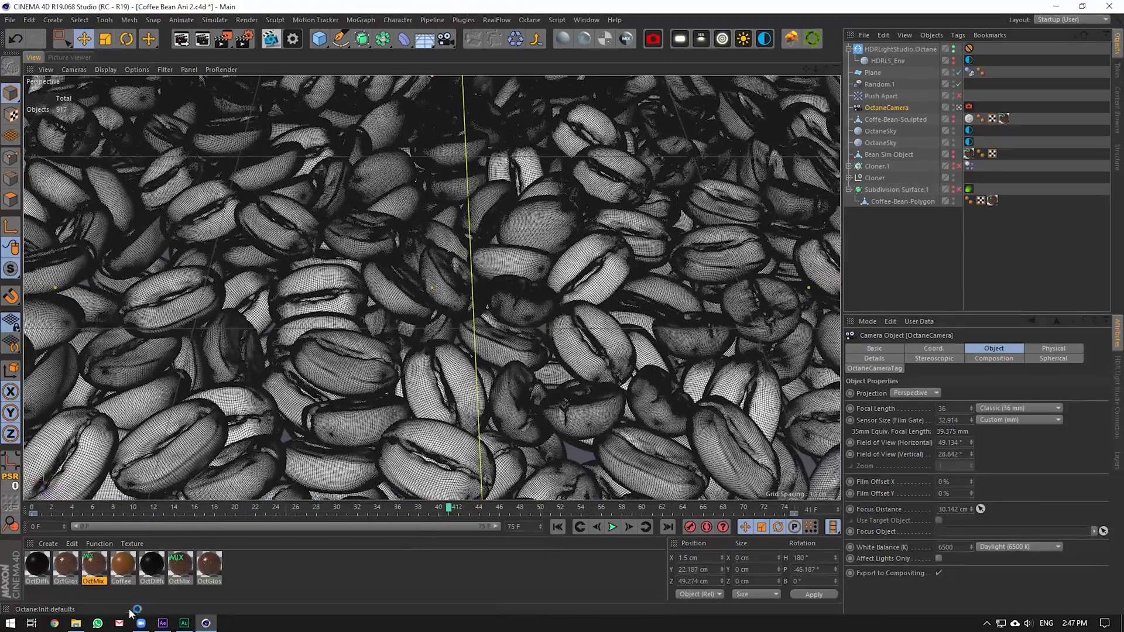
pyautogui.click(162, 623)
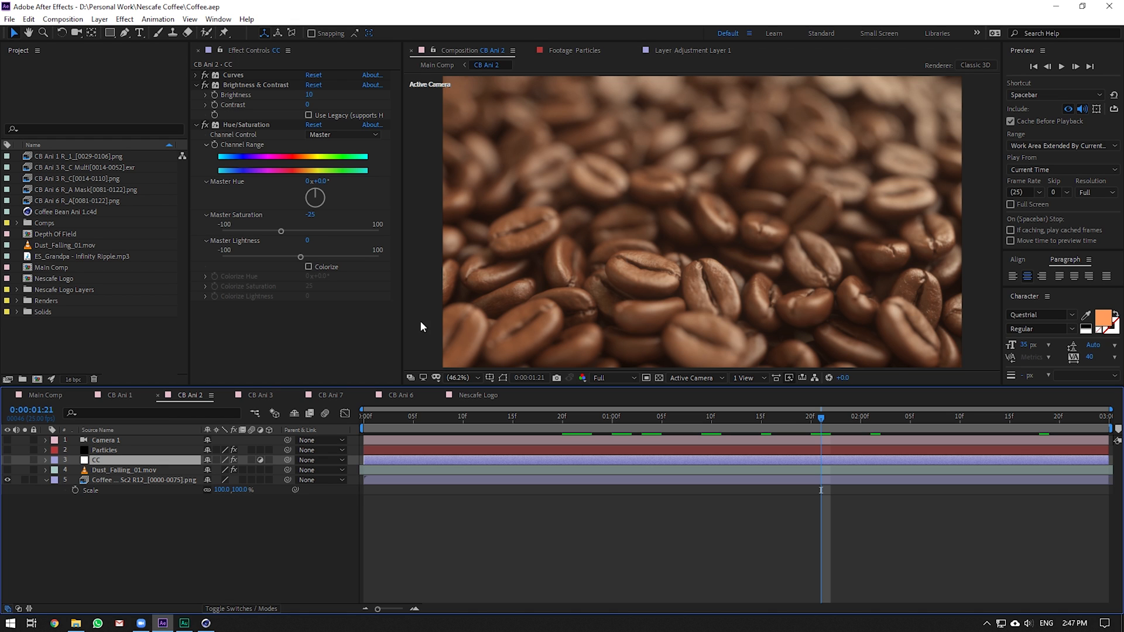
pyautogui.click(206, 623)
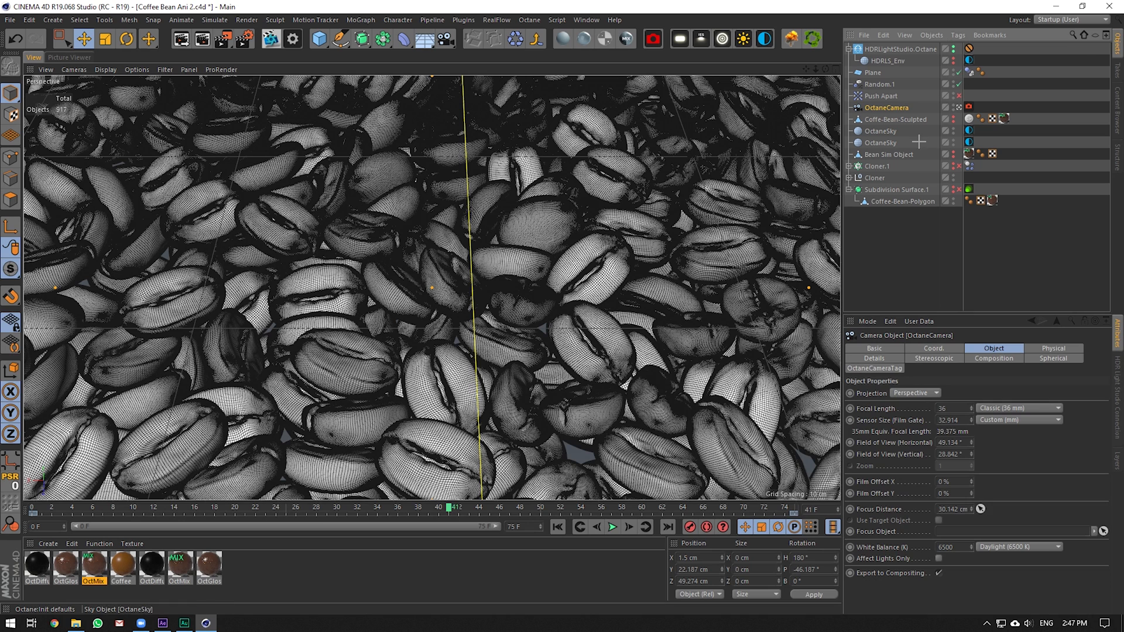
# Select the second sky's environment tag, start the Octane live render, and leave the camera view
pyautogui.click(970, 142)
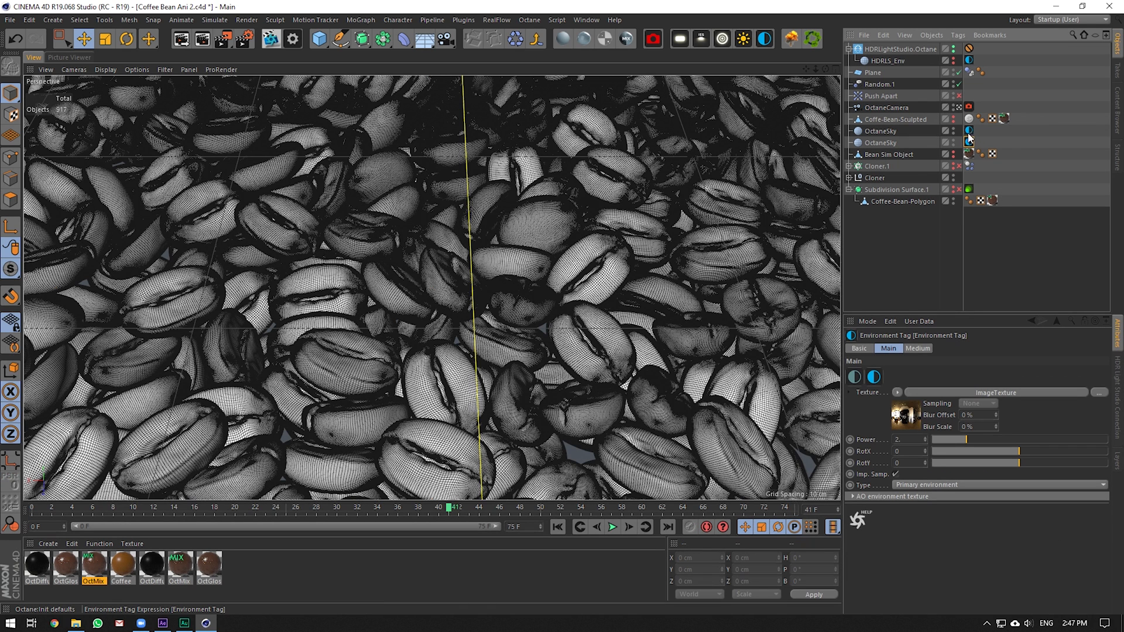
pyautogui.click(271, 38)
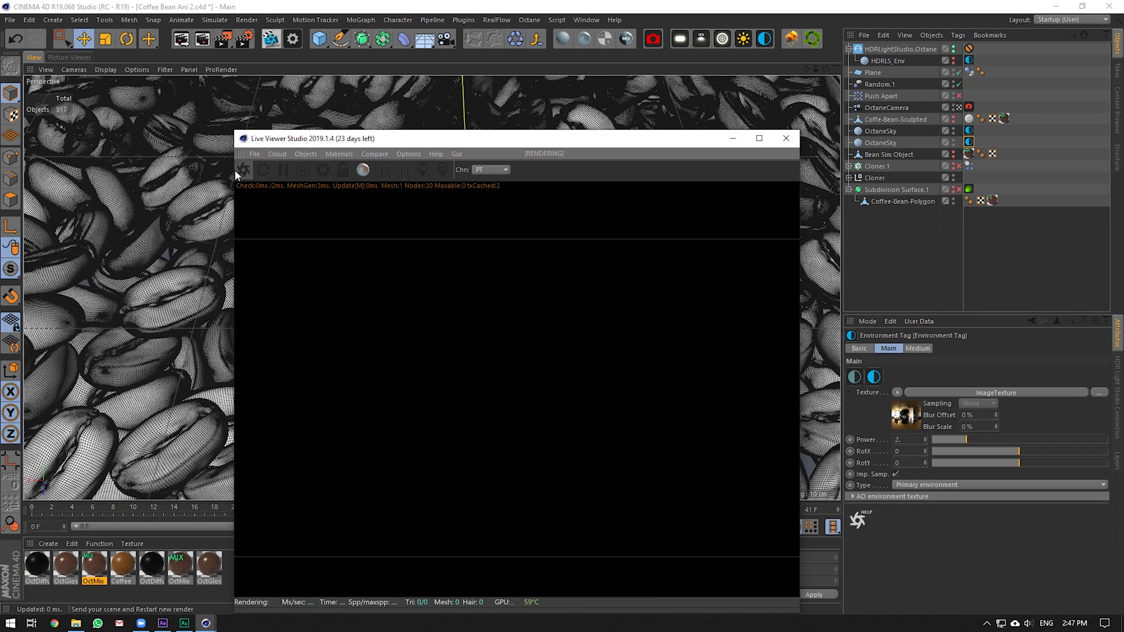
pyautogui.click(958, 108)
pyautogui.moveTo(817, 69); pyautogui.dragTo(839, 74)
# Hide the first sky, then look through the Octane camera again and move the render window up
pyautogui.click(953, 129)
pyautogui.click(952, 128)
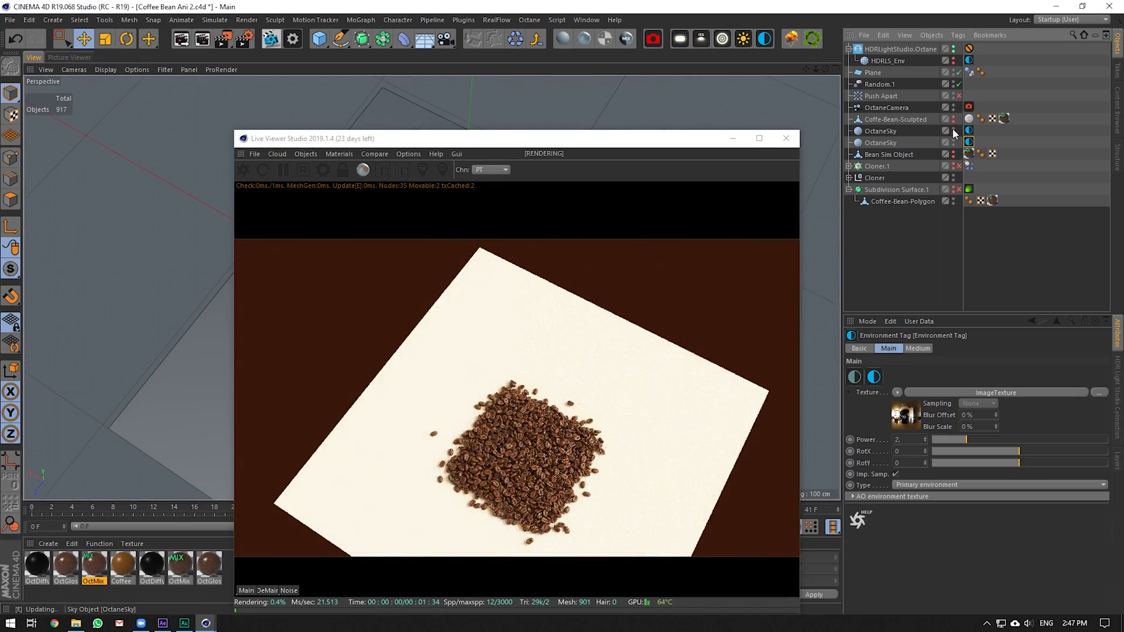
pyautogui.click(952, 134)
pyautogui.click(953, 135)
pyautogui.moveTo(826, 69); pyautogui.dragTo(836, 5)
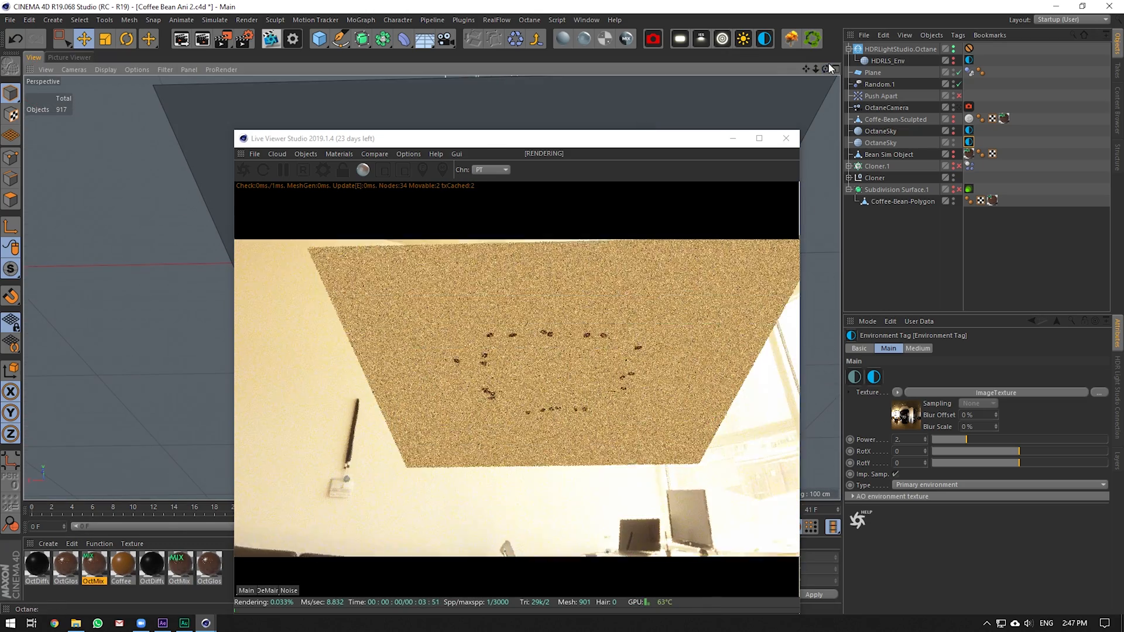
pyautogui.click(960, 107)
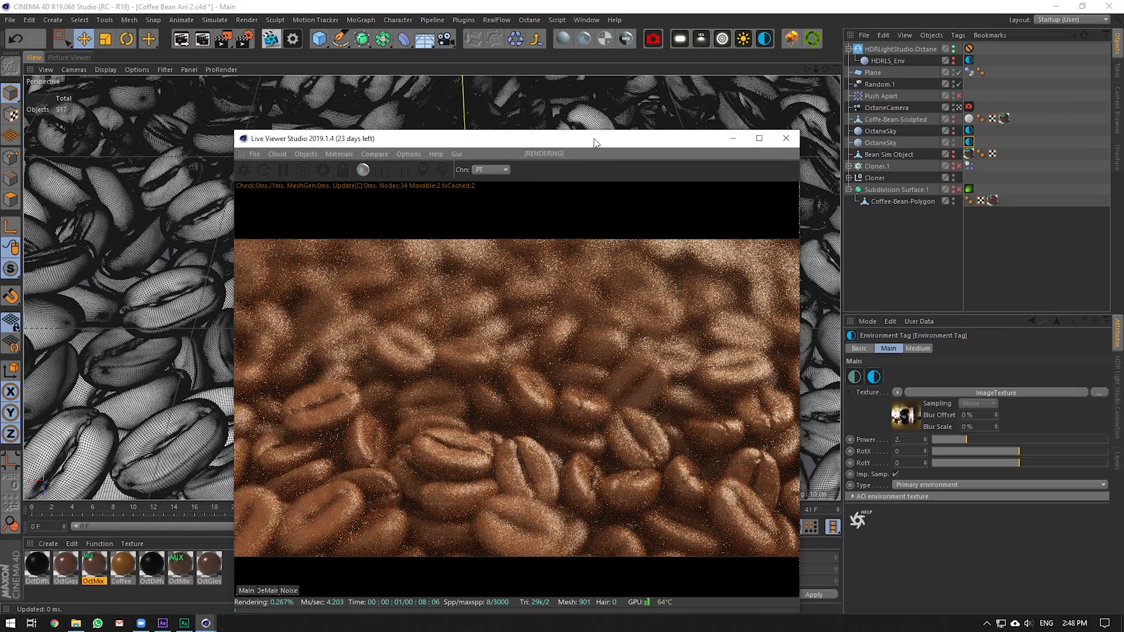
pyautogui.moveTo(595, 138); pyautogui.dragTo(530, 30)
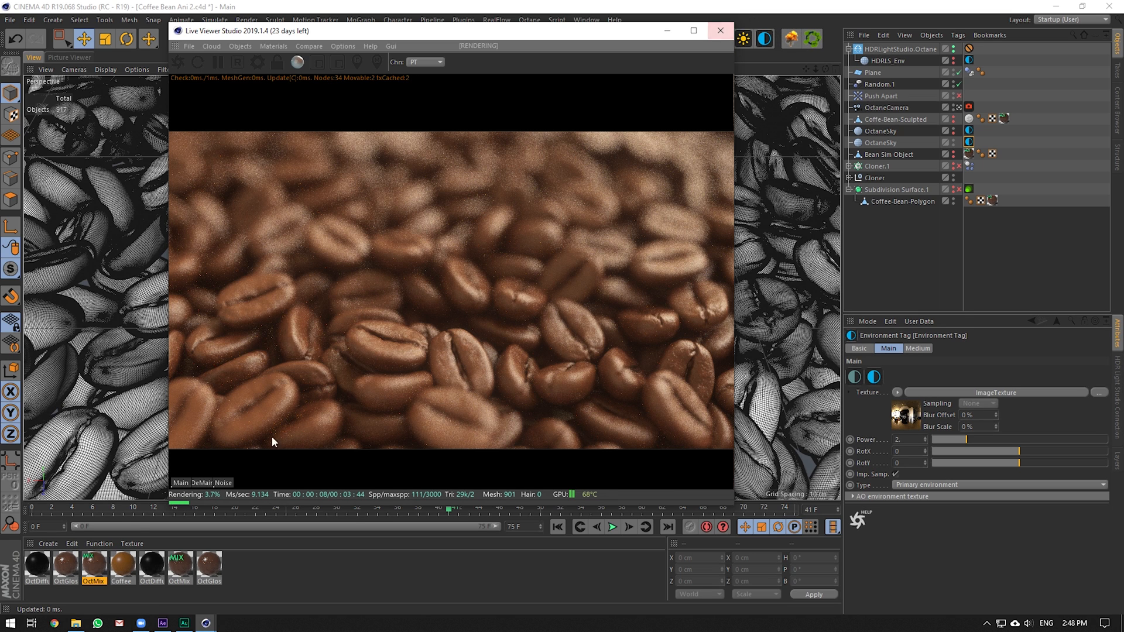
# Bring After Effects to the front
pyautogui.click(163, 623)
# Preview the NESCAFÉ Main Comp and scrub to 0:00:01:12, then return to Cinema 4D
pyautogui.click(45, 395)
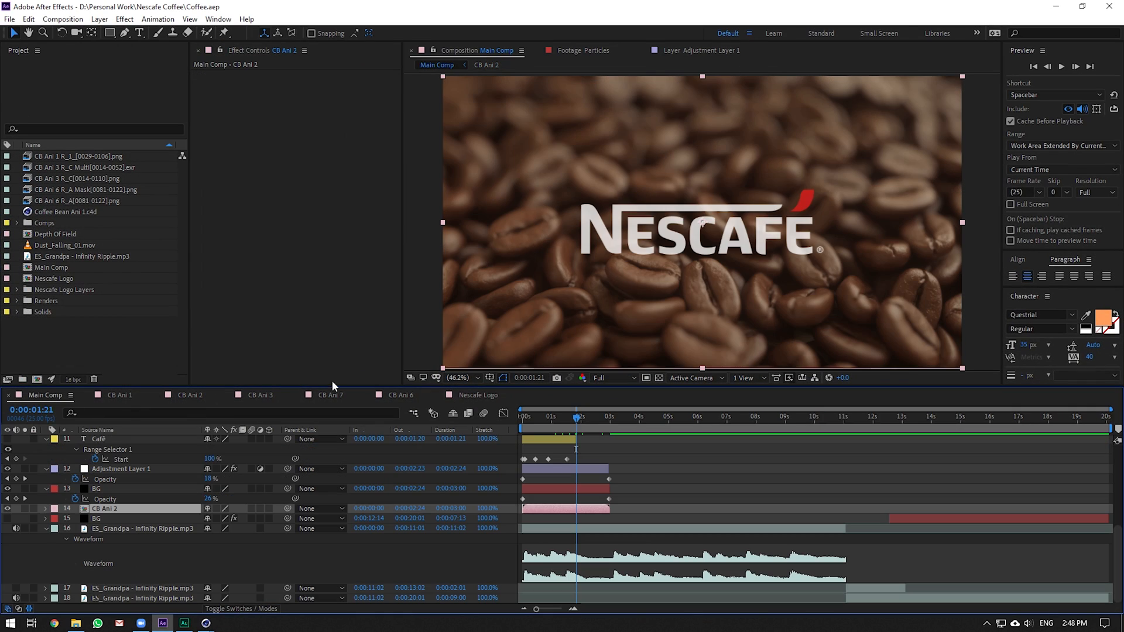
pyautogui.press('space')
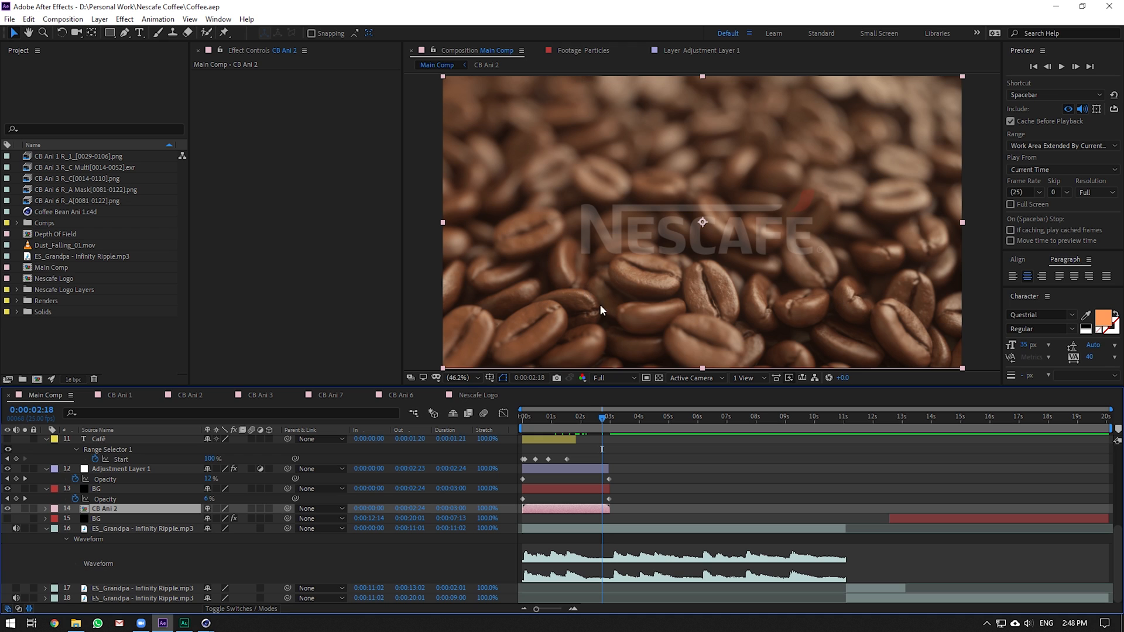
pyautogui.moveTo(556, 416); pyautogui.dragTo(564, 416)
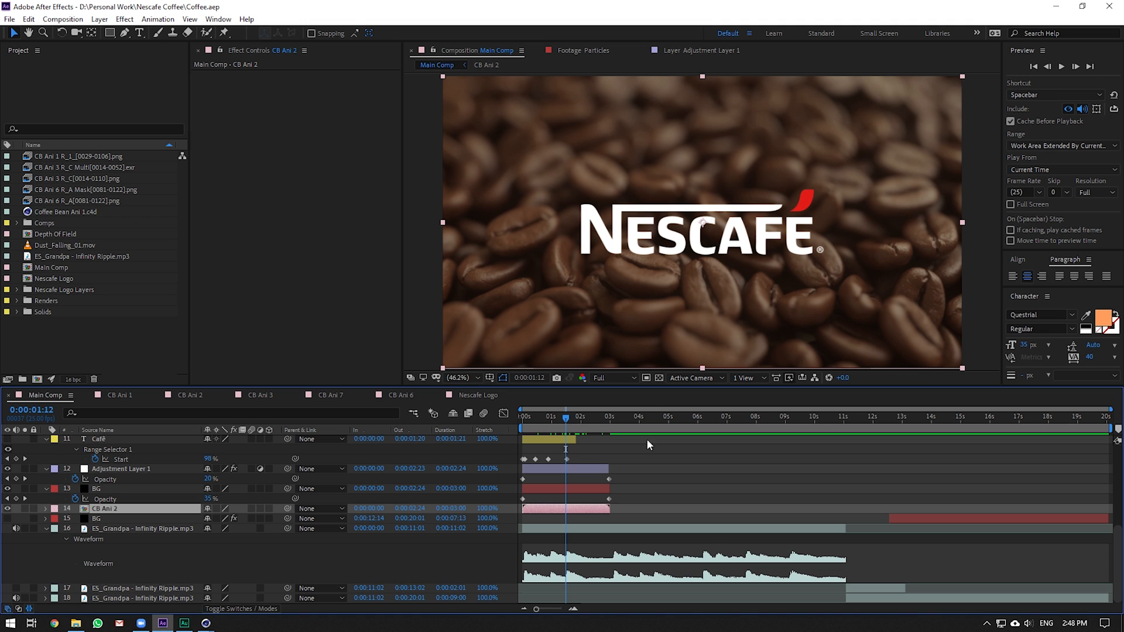
pyautogui.scroll(5, 627, 445)
pyautogui.moveTo(612, 419); pyautogui.dragTo(663, 420)
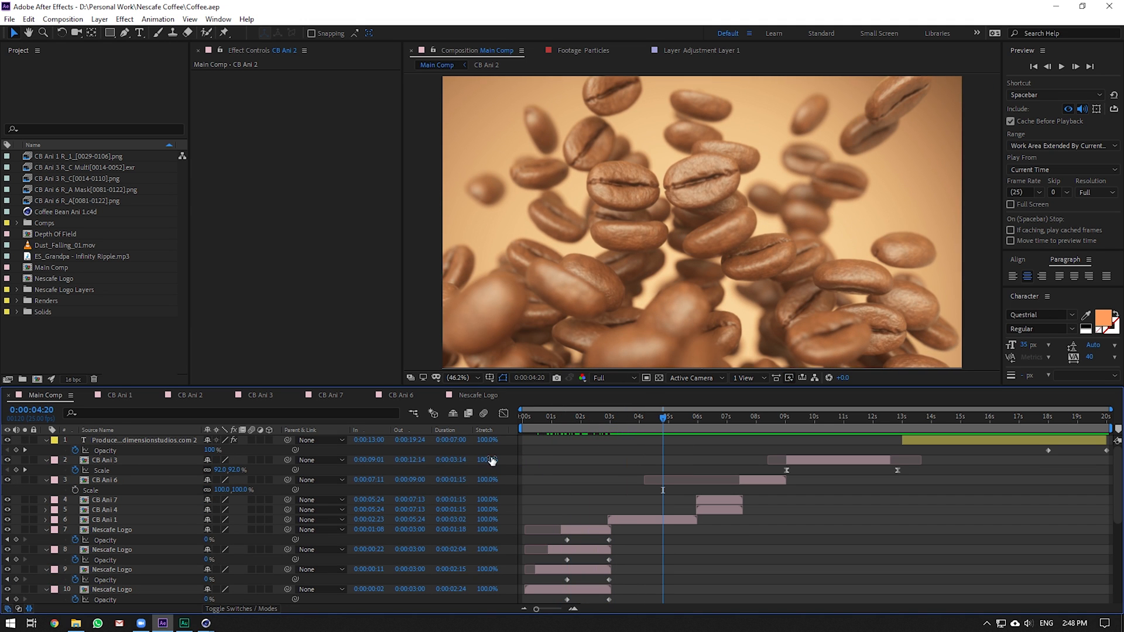
pyautogui.click(205, 623)
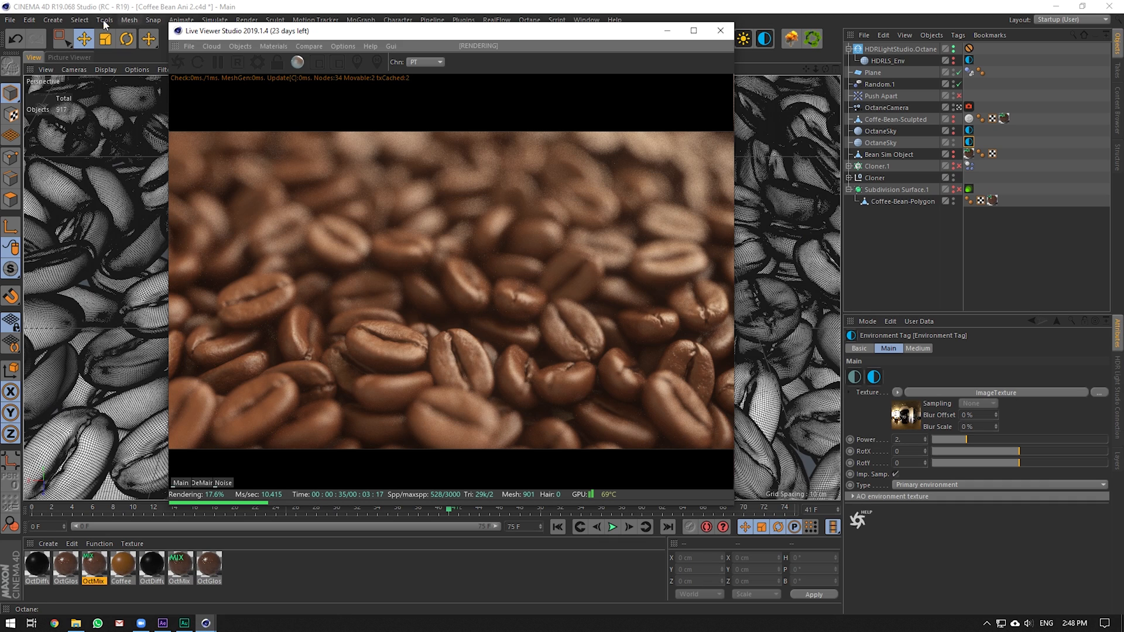
# Close the Coffee Bean Ani 2 project without saving and close the Live Viewer
pyautogui.click(10, 20)
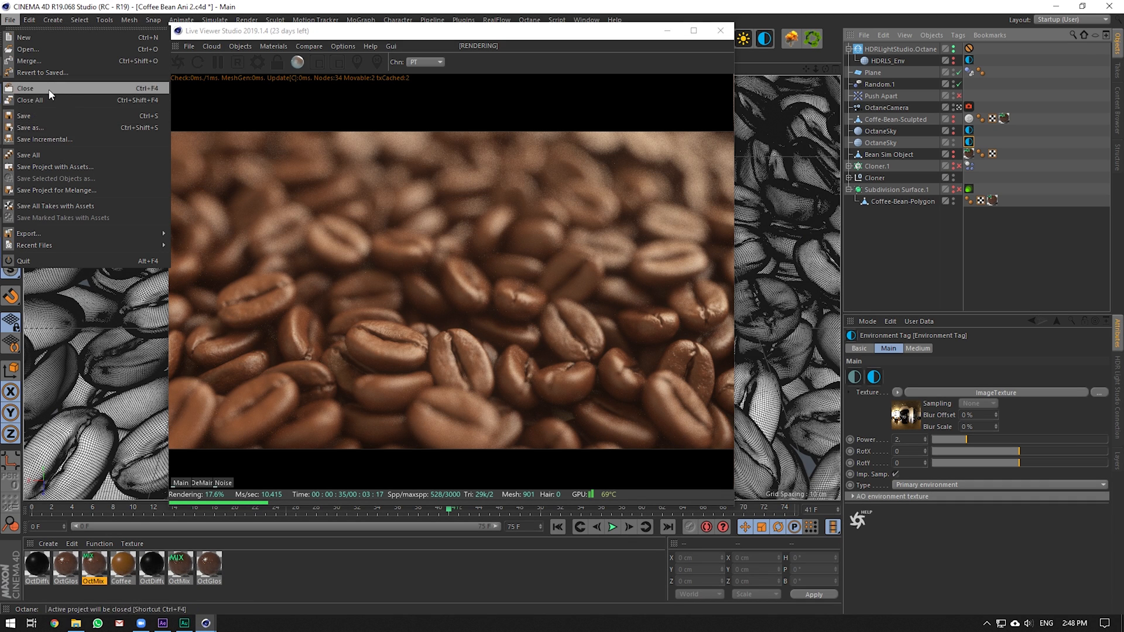
pyautogui.click(46, 88)
pyautogui.click(576, 357)
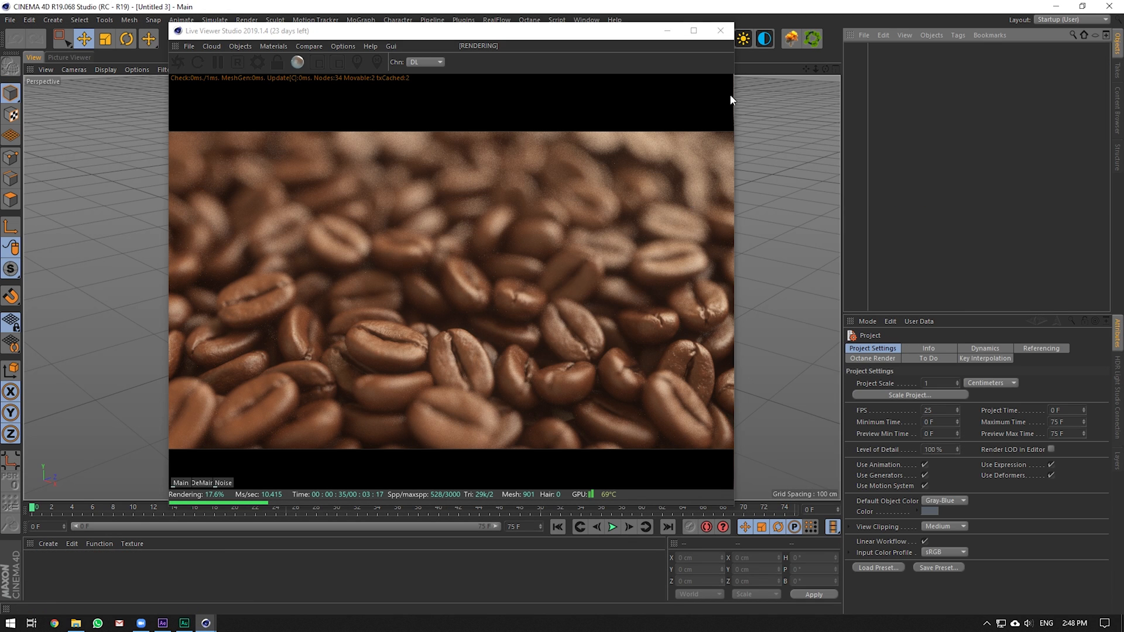
pyautogui.click(718, 31)
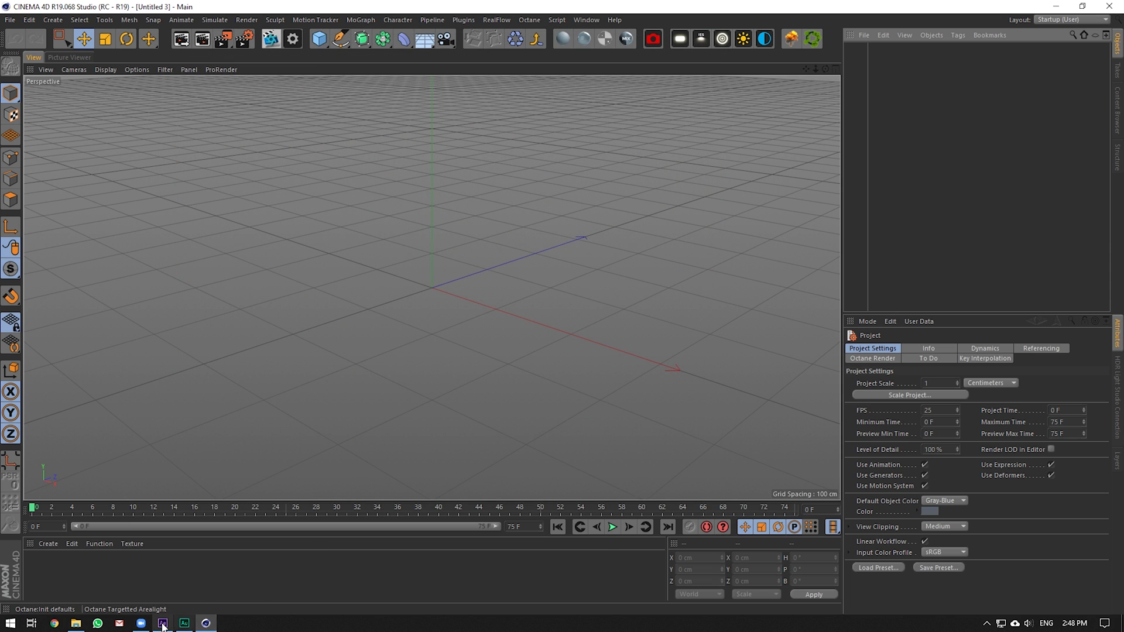
# Check the CB Ani 1 layer in After Effects, then open Coffee Bean Ani 1.c4d from the Nescafe Coffee folder
pyautogui.click(166, 624)
pyautogui.click(642, 520)
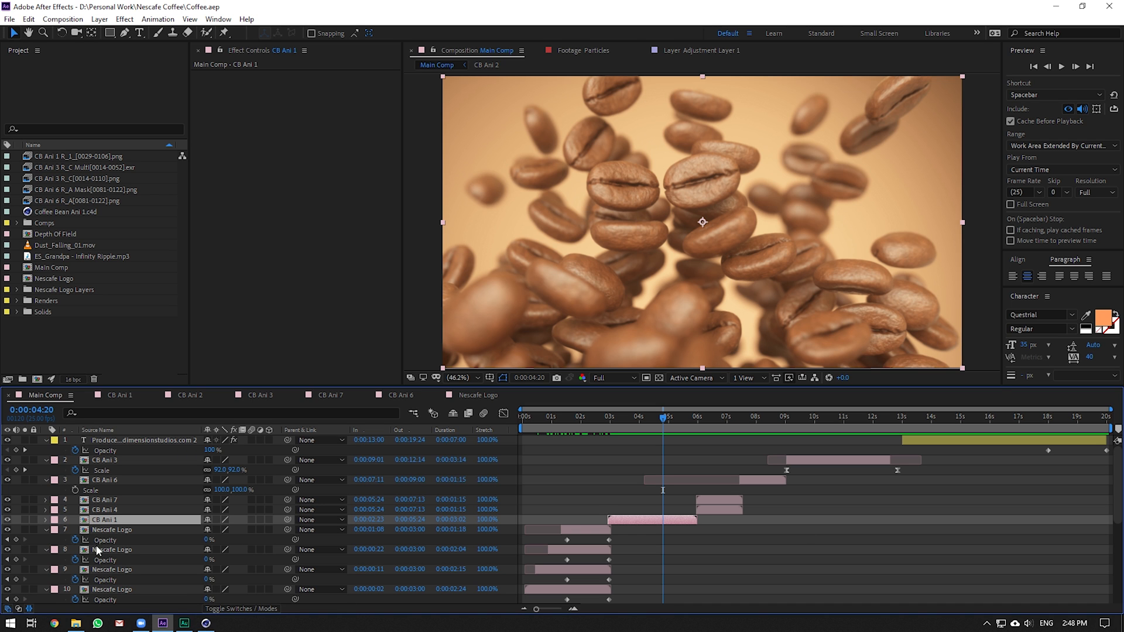
pyautogui.click(75, 624)
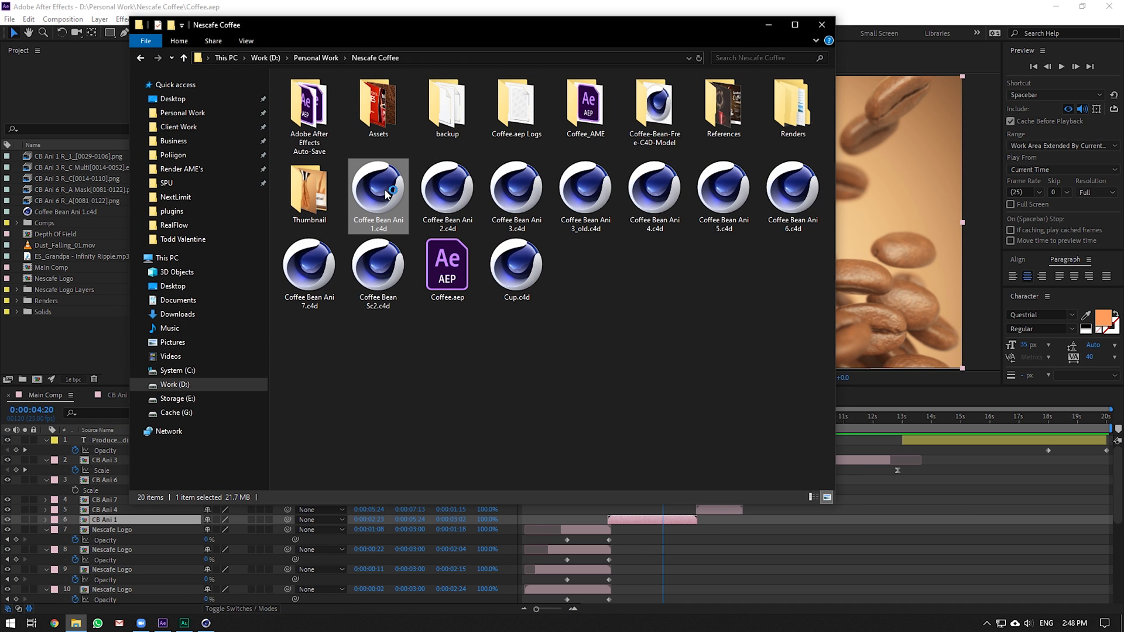
pyautogui.click(771, 25)
pyautogui.click(205, 623)
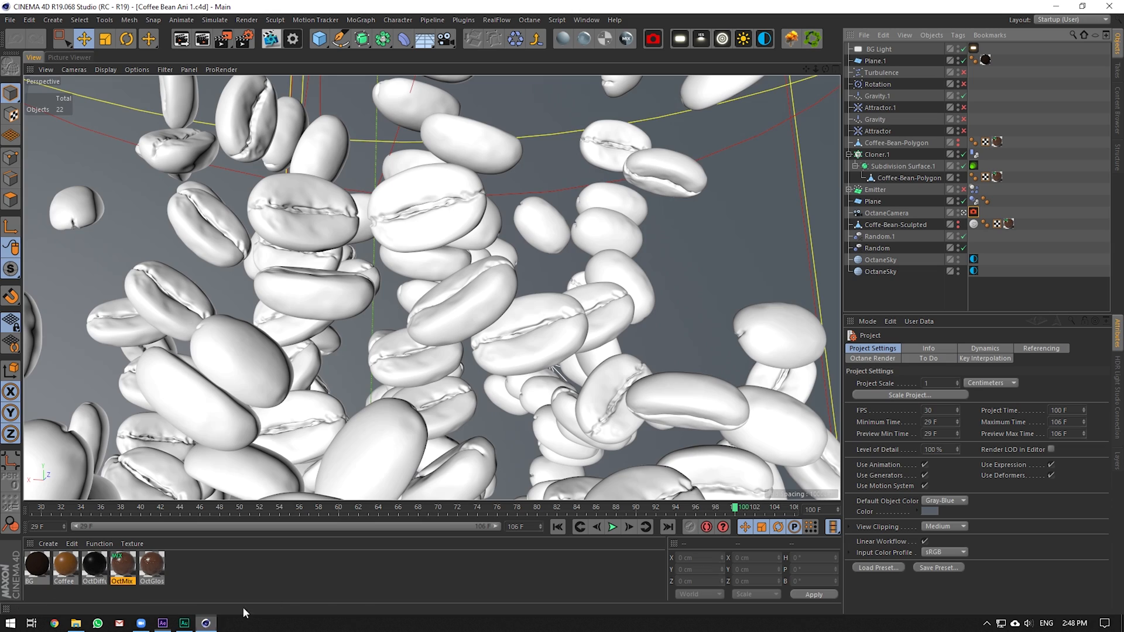
pyautogui.click(963, 213)
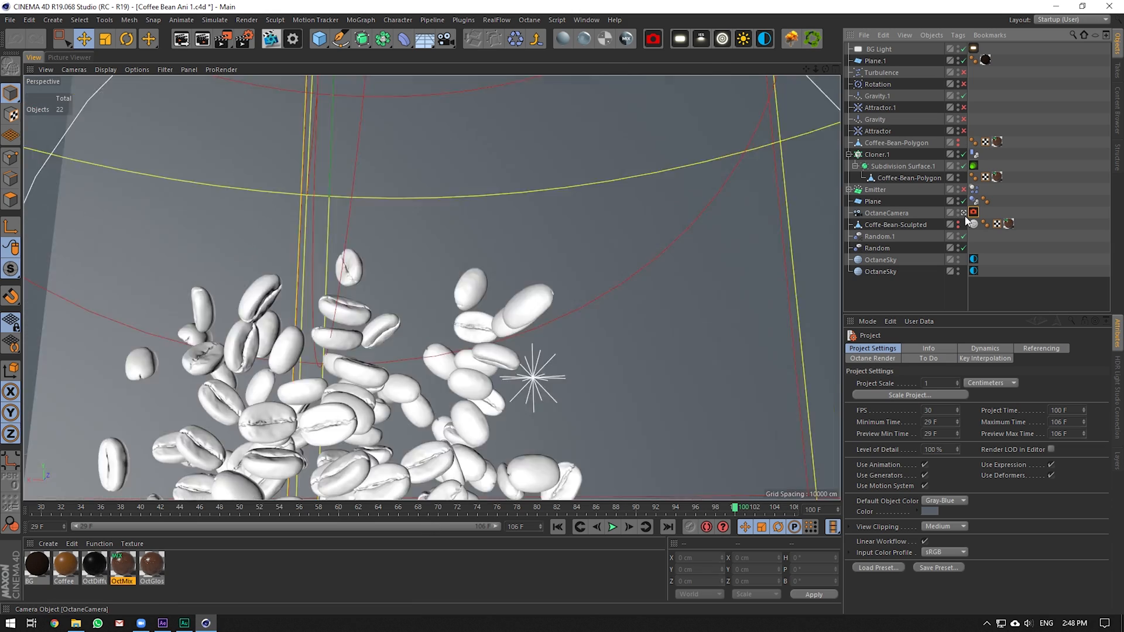
pyautogui.moveTo(824, 69)
pyautogui.mouseDown()
pyautogui.moveTo(814, 70)
pyautogui.moveTo(823, 37)
pyautogui.moveTo(825, 71)
pyautogui.mouseUp()
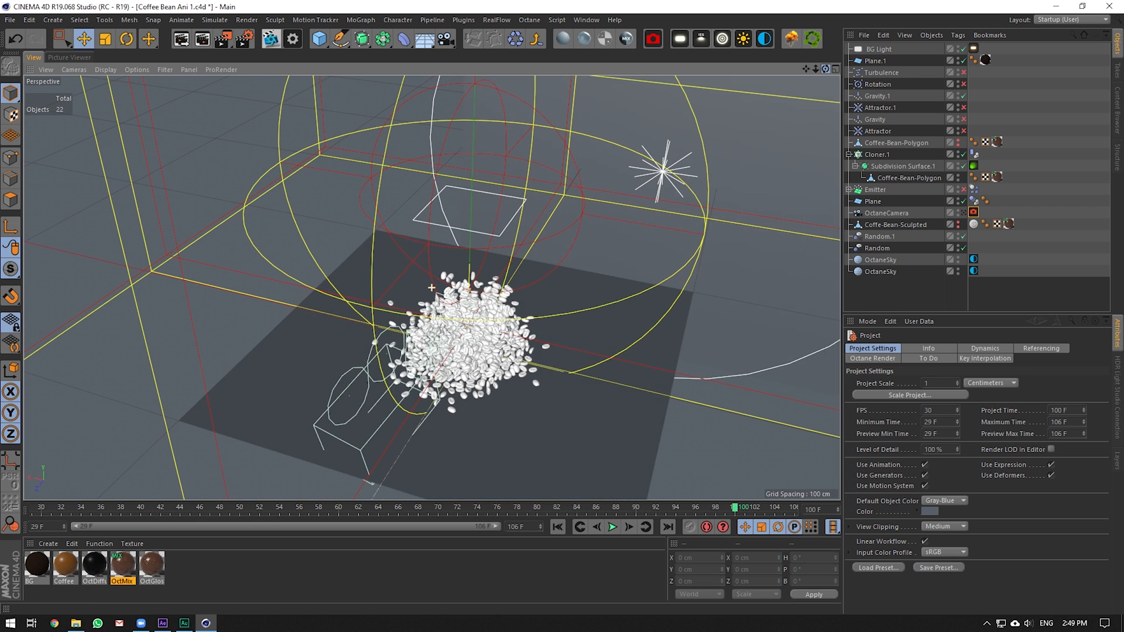
pyautogui.click(558, 527)
pyautogui.click(612, 527)
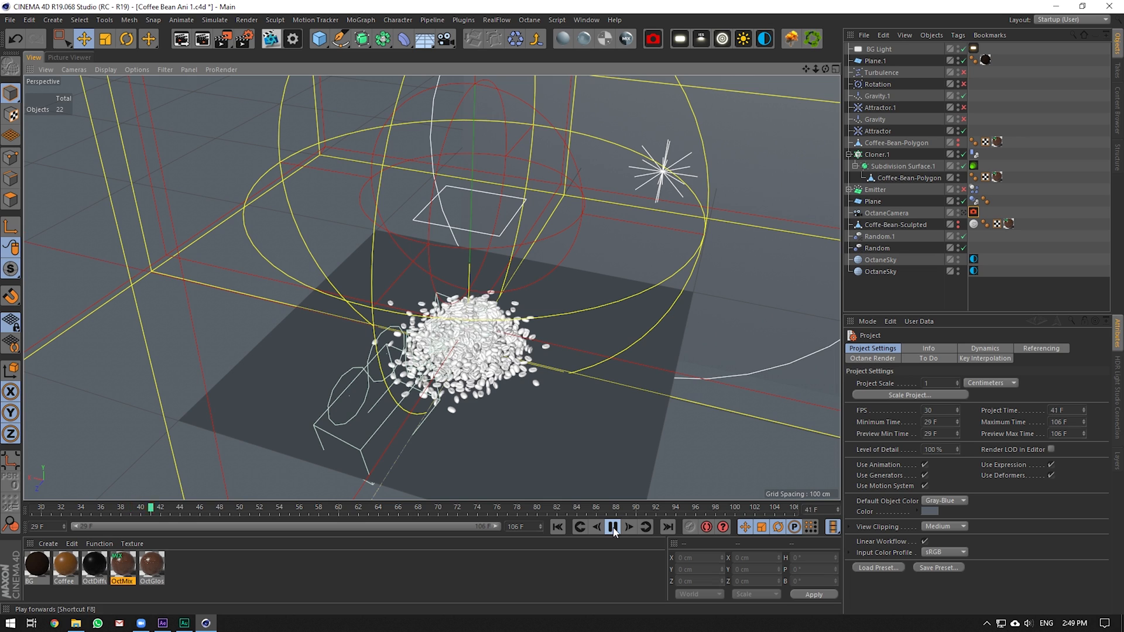
pyautogui.scroll(5, 480, 394)
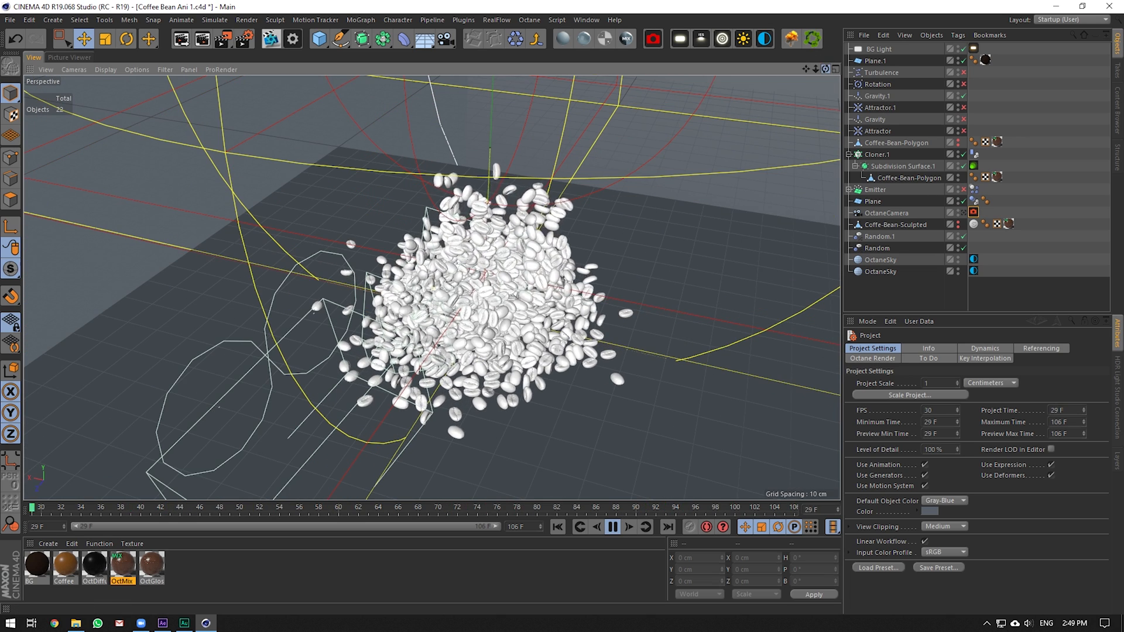
pyautogui.keyDown('alt'); pyautogui.moveTo(527, 328); pyautogui.dragTo(532, 253); pyautogui.keyUp('alt')
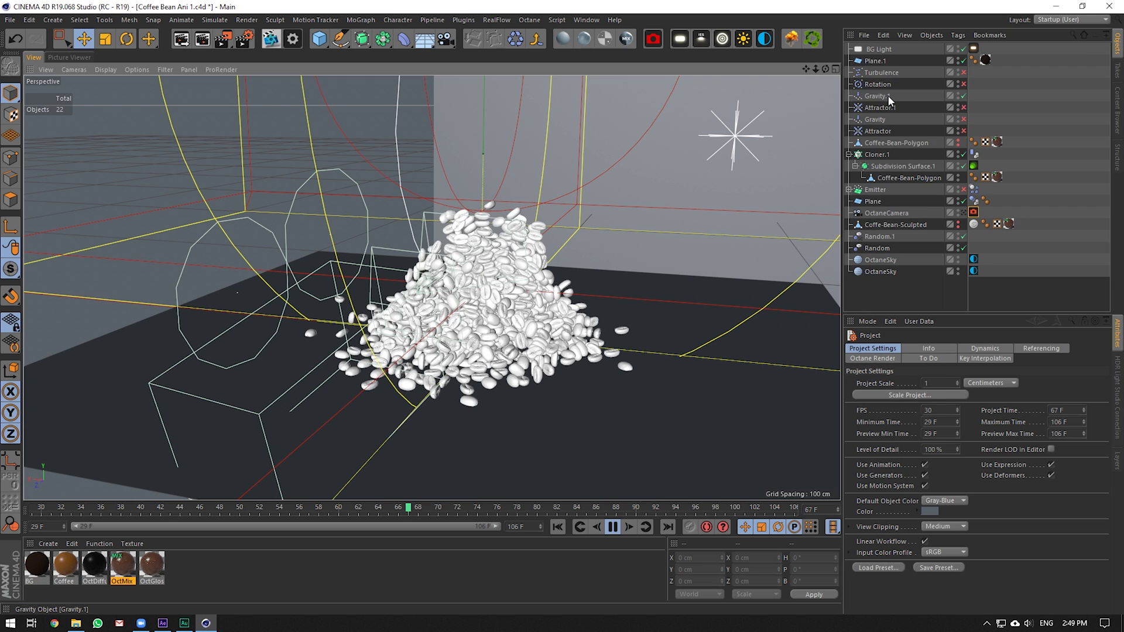
pyautogui.click(887, 96)
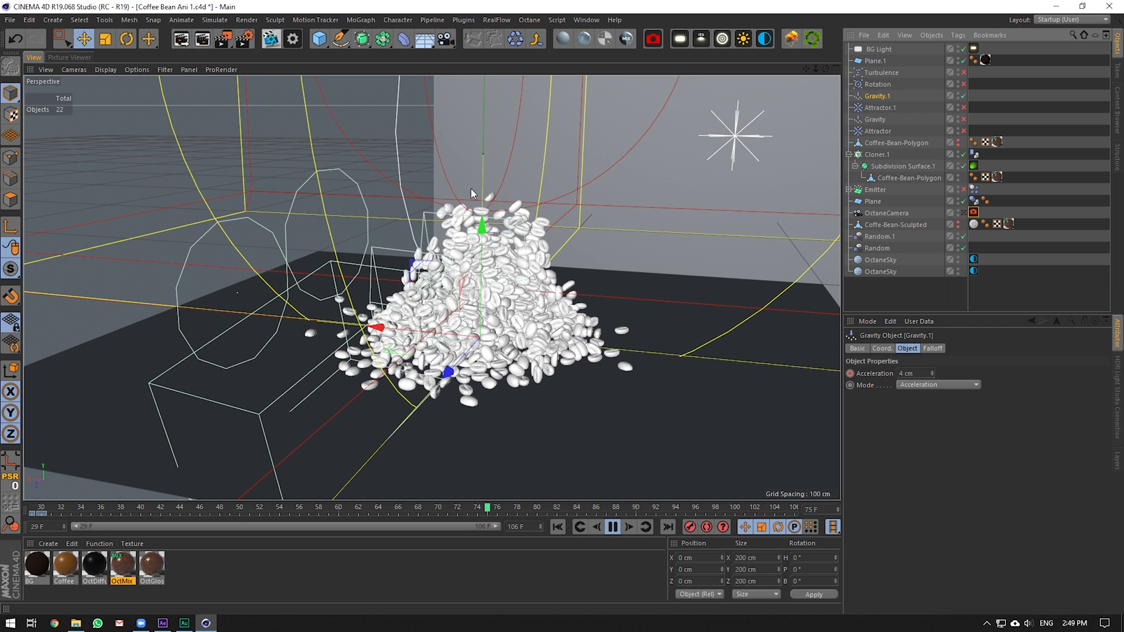
pyautogui.moveTo(806, 69); pyautogui.dragTo(844, 117)
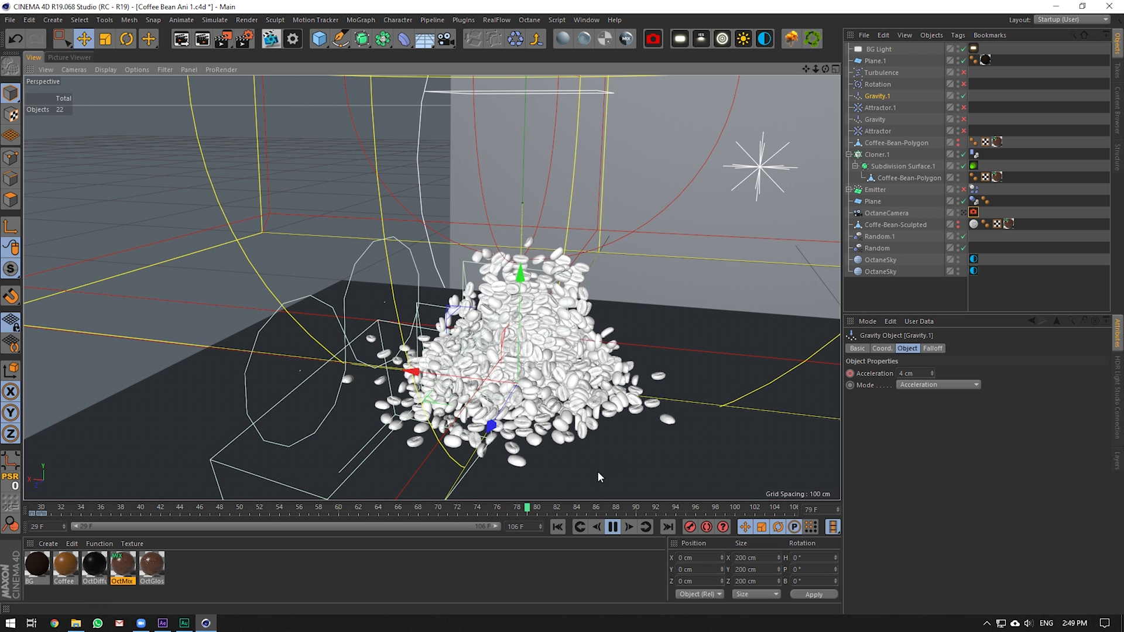
pyautogui.click(613, 528)
pyautogui.moveTo(450, 511); pyautogui.dragTo(278, 518)
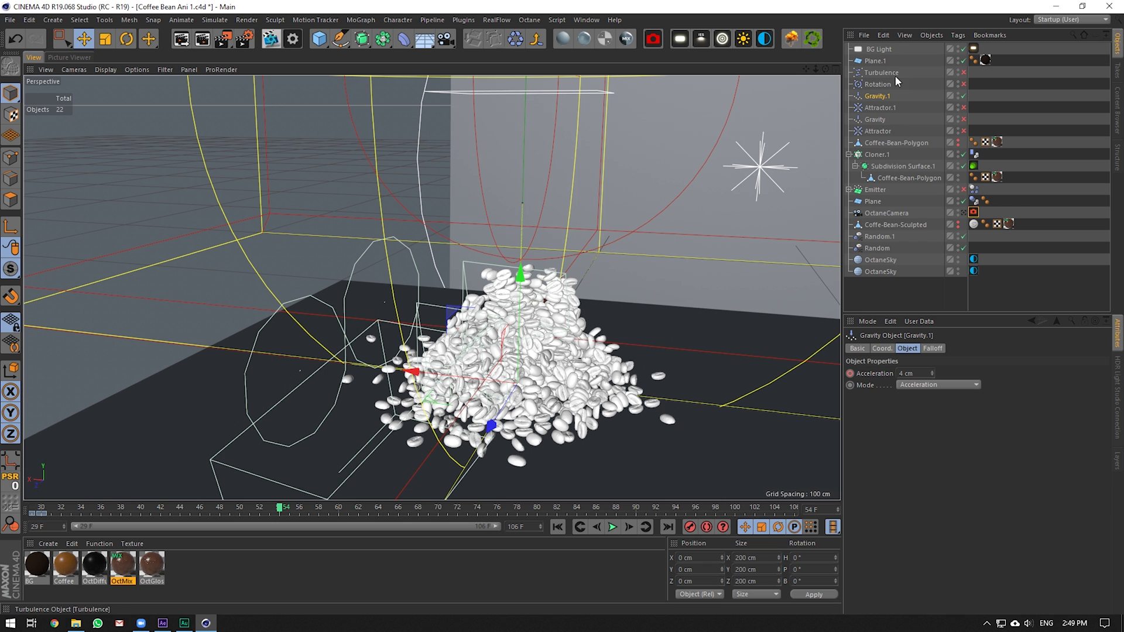
pyautogui.moveTo(248, 508); pyautogui.dragTo(765, 487)
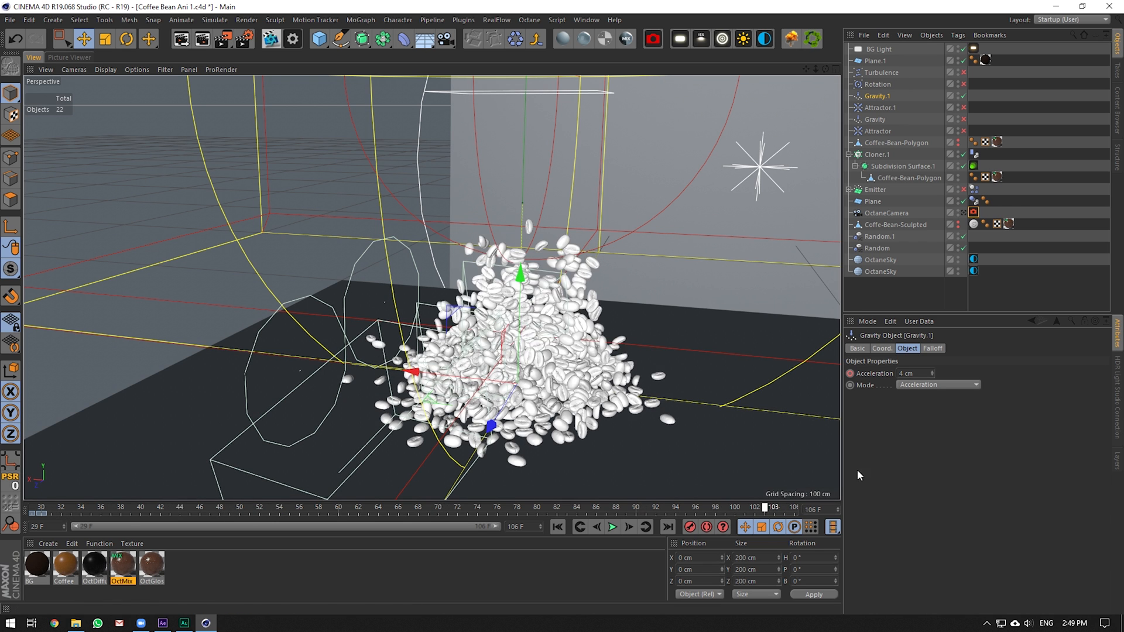
pyautogui.click(974, 154)
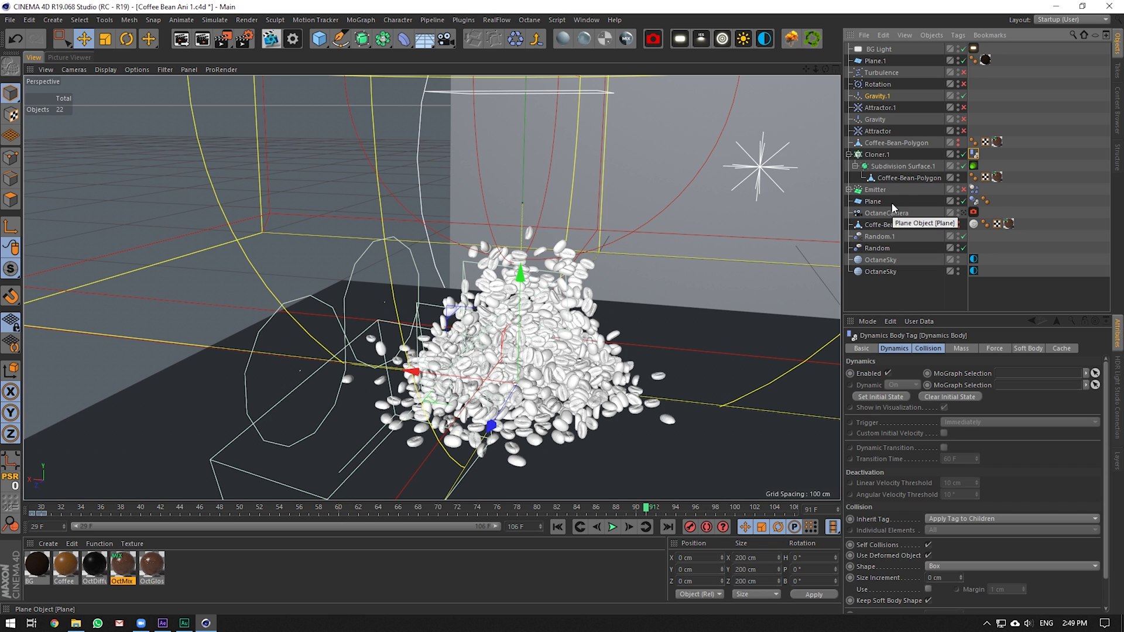
pyautogui.click(1032, 129)
pyautogui.click(873, 95)
pyautogui.moveTo(81, 514); pyautogui.dragTo(32, 510)
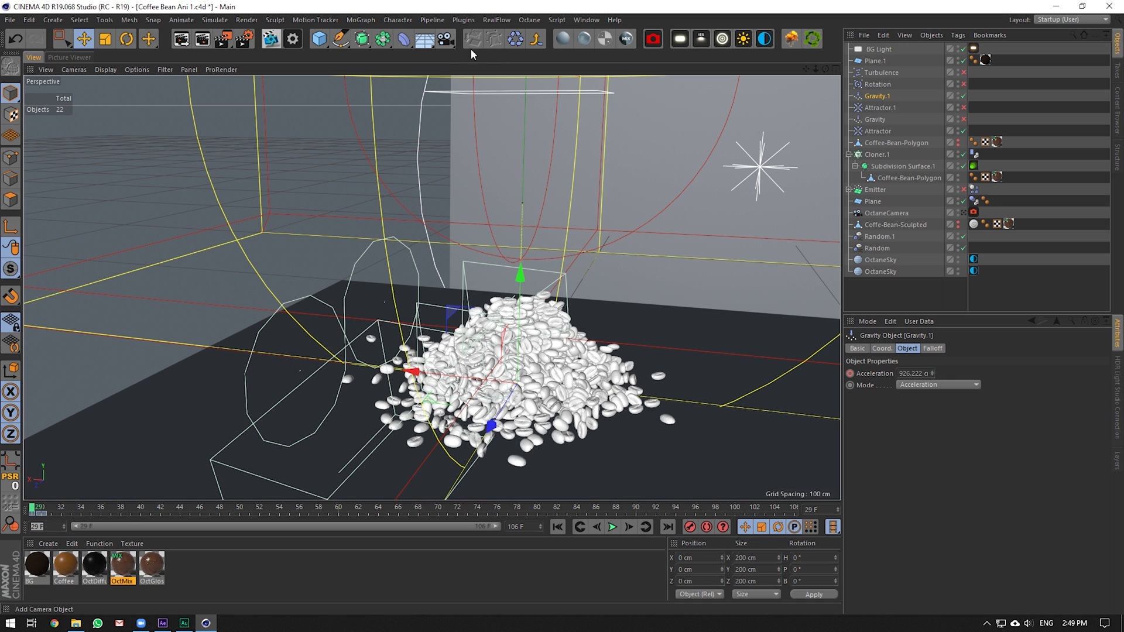
# Set the timeline's preview range start to frame 0
pyautogui.moveTo(816, 69); pyautogui.dragTo(803, 69)
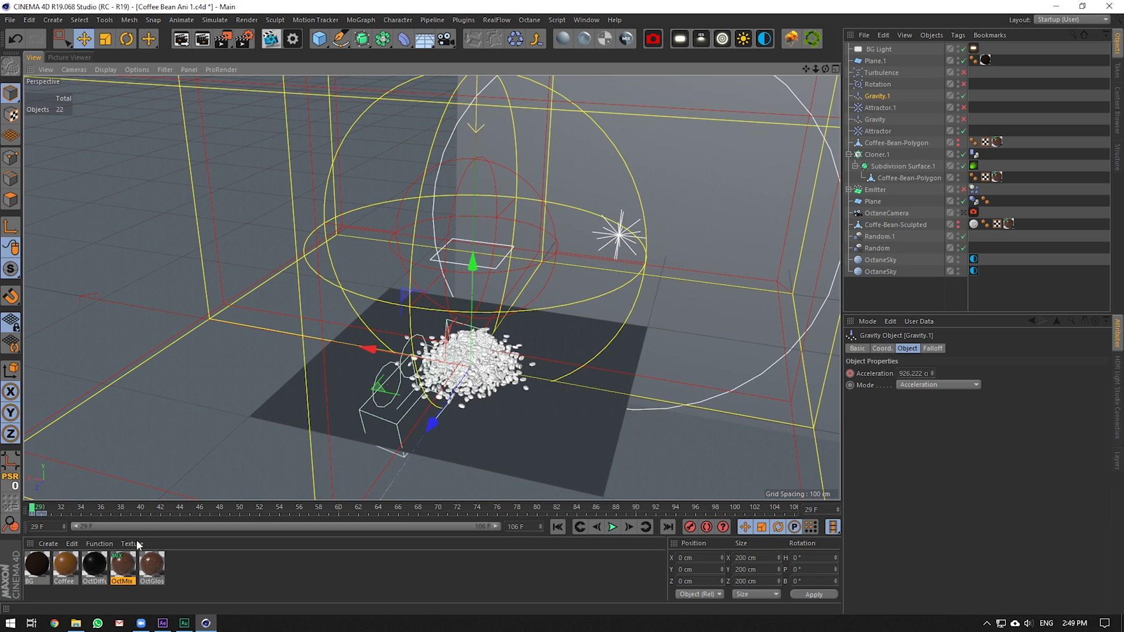
pyautogui.click(56, 526)
pyautogui.write('0')
pyautogui.press('Return')
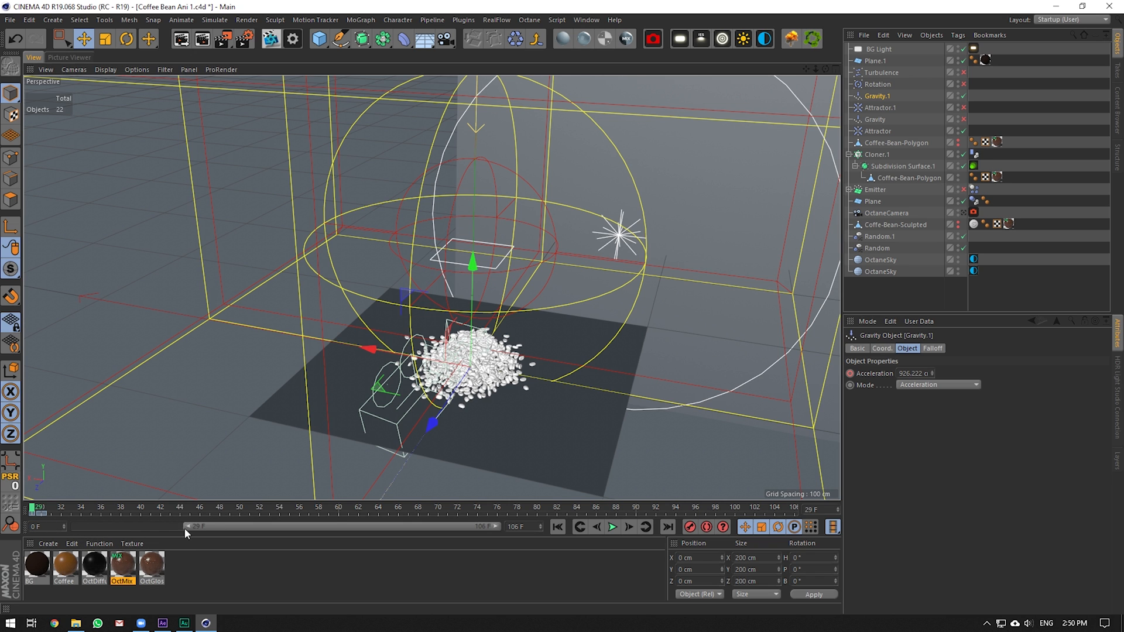
pyautogui.moveTo(185, 528); pyautogui.dragTo(17, 534)
# Scrub through the first frames of the bean drop from frame 0
pyautogui.click(33, 508)
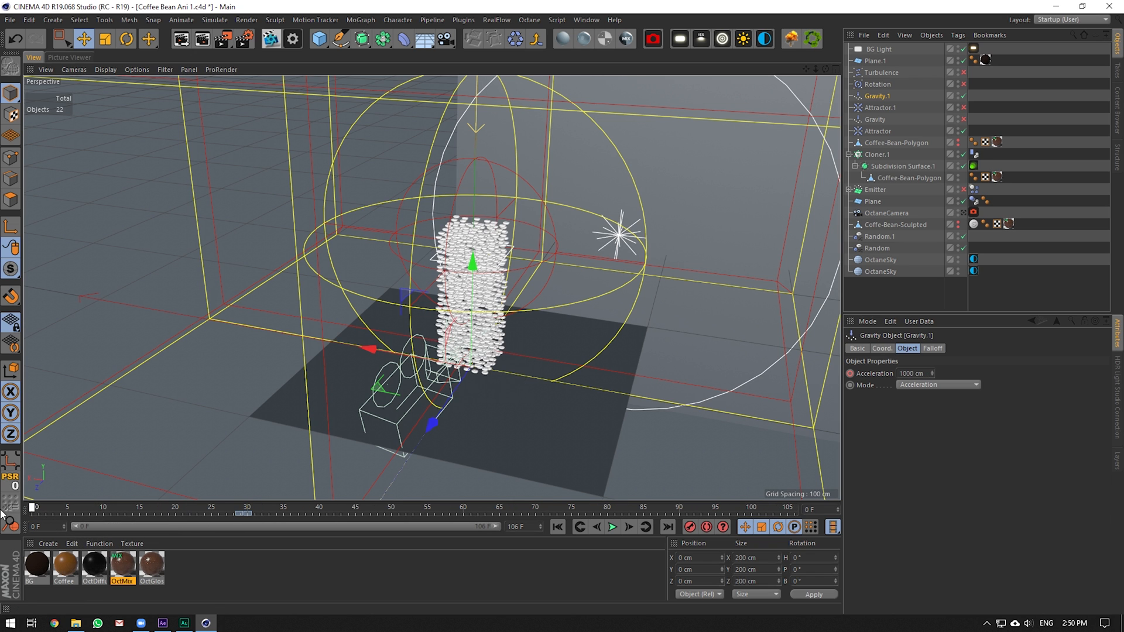
pyautogui.moveTo(33, 507); pyautogui.dragTo(118, 508)
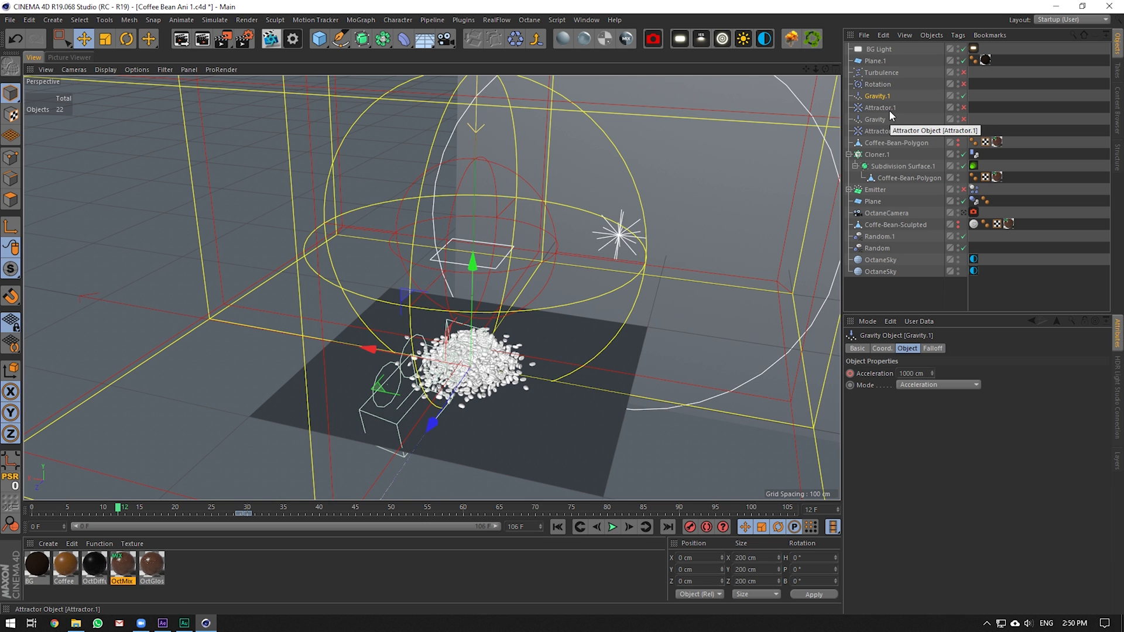
pyautogui.scroll(4, 446, 394)
pyautogui.scroll(2, 433, 388)
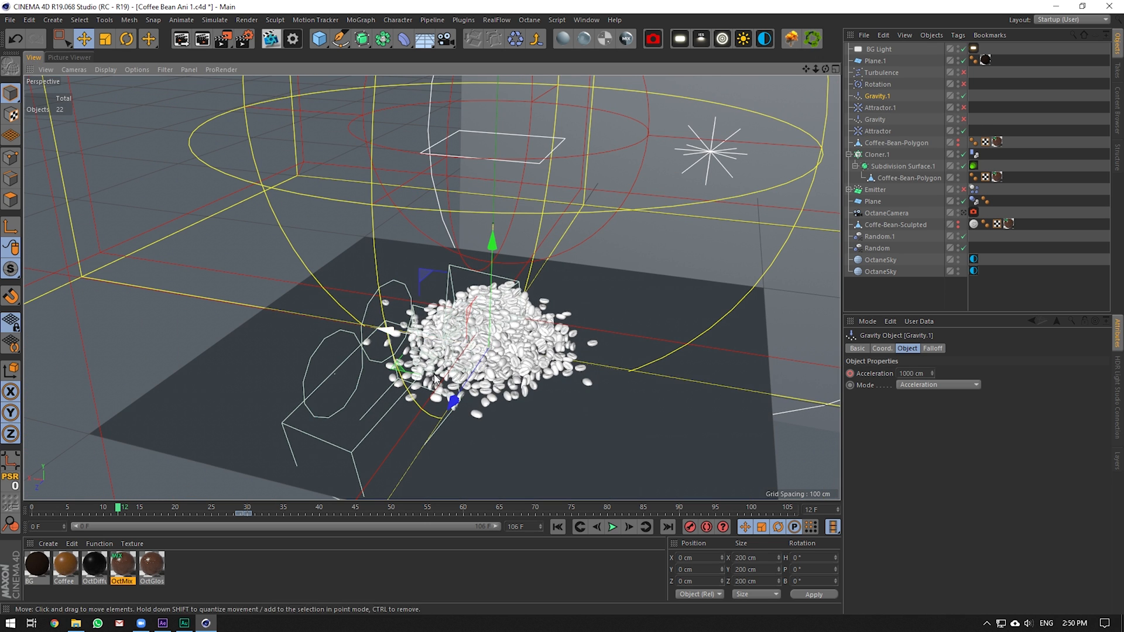
pyautogui.moveTo(127, 511); pyautogui.dragTo(38, 527)
pyautogui.keyDown('alt'); pyautogui.moveTo(374, 415); pyautogui.dragTo(544, 216, button='right'); pyautogui.keyUp('alt')
pyautogui.scroll(3, 573, 232)
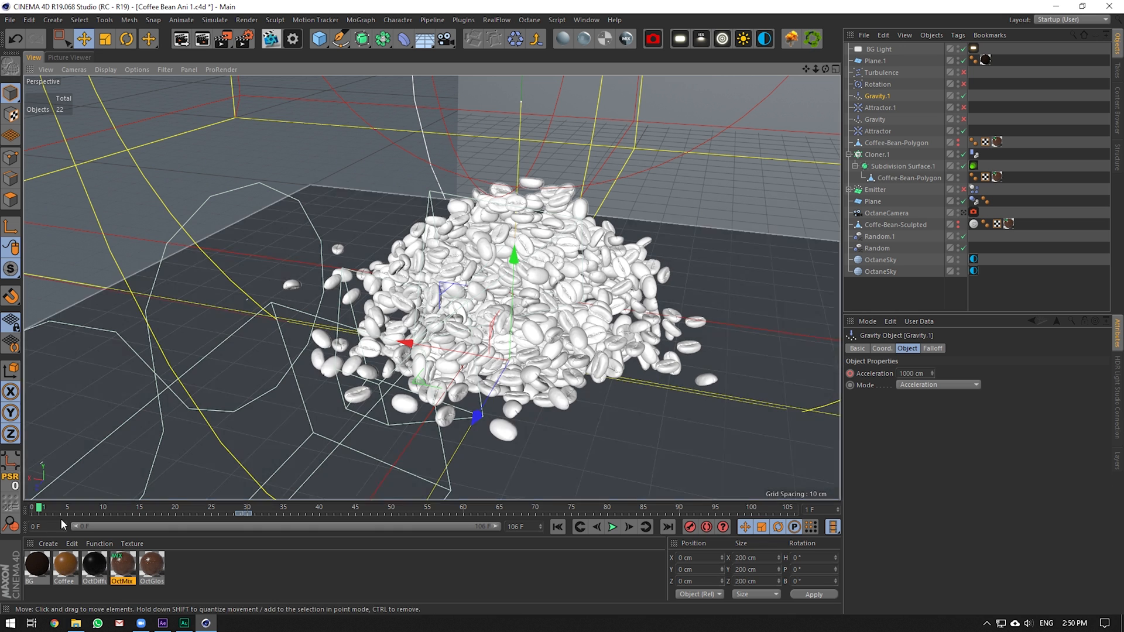
pyautogui.moveTo(40, 508); pyautogui.dragTo(79, 509)
pyautogui.click(890, 132)
pyautogui.moveTo(59, 496); pyautogui.dragTo(250, 515)
pyautogui.click(878, 85)
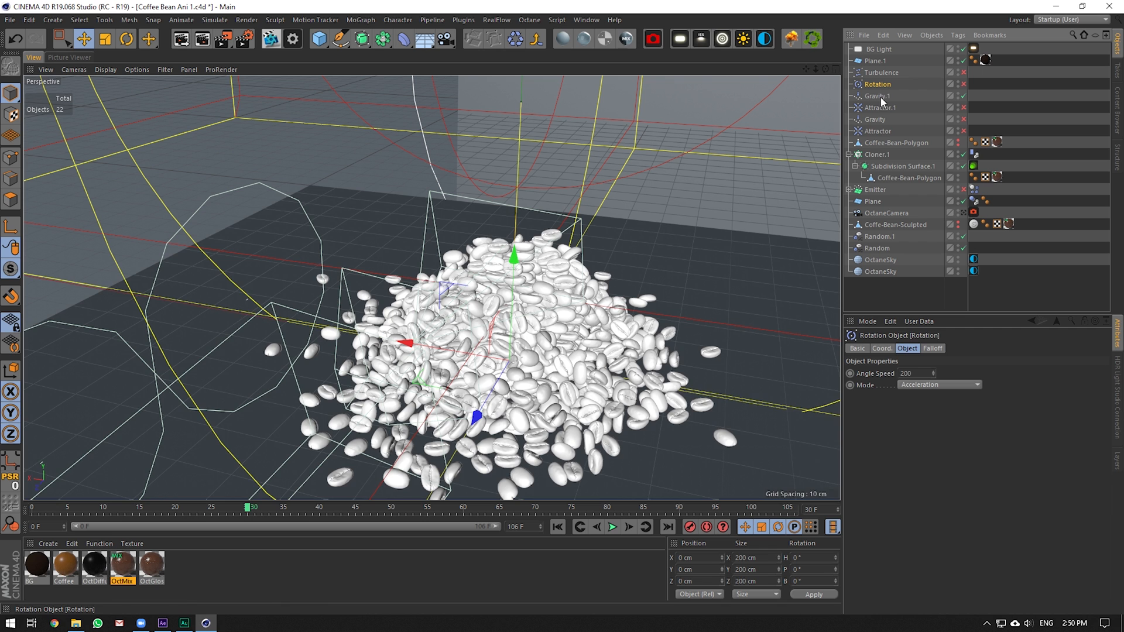
pyautogui.click(881, 97)
pyautogui.press('f')
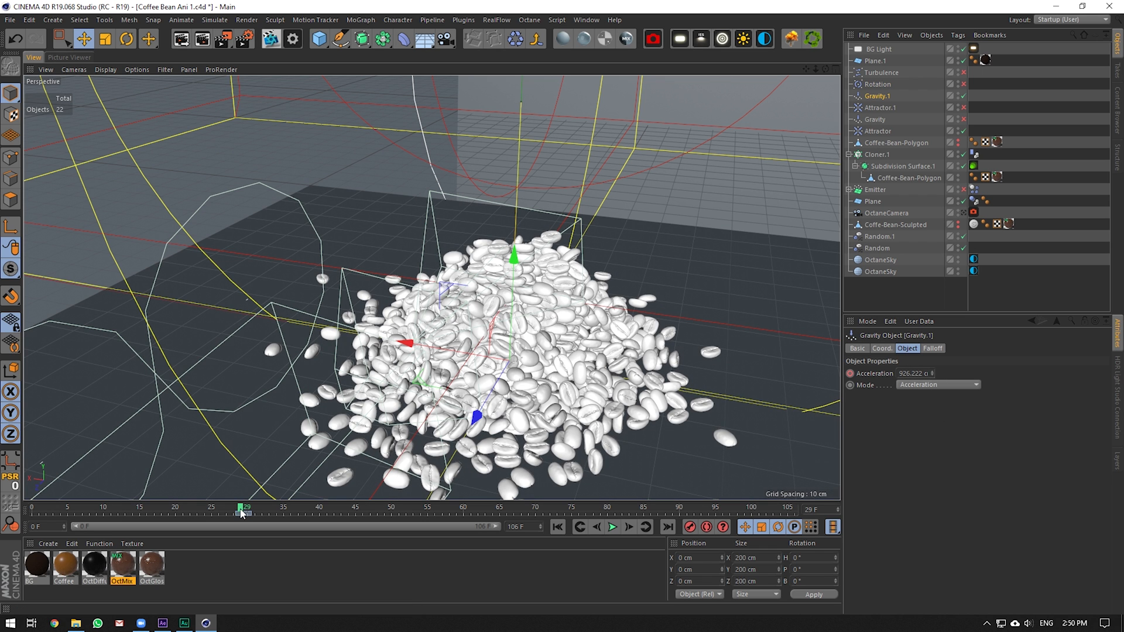
pyautogui.moveTo(244, 513); pyautogui.dragTo(246, 514)
pyautogui.scroll(-4, 544, 284)
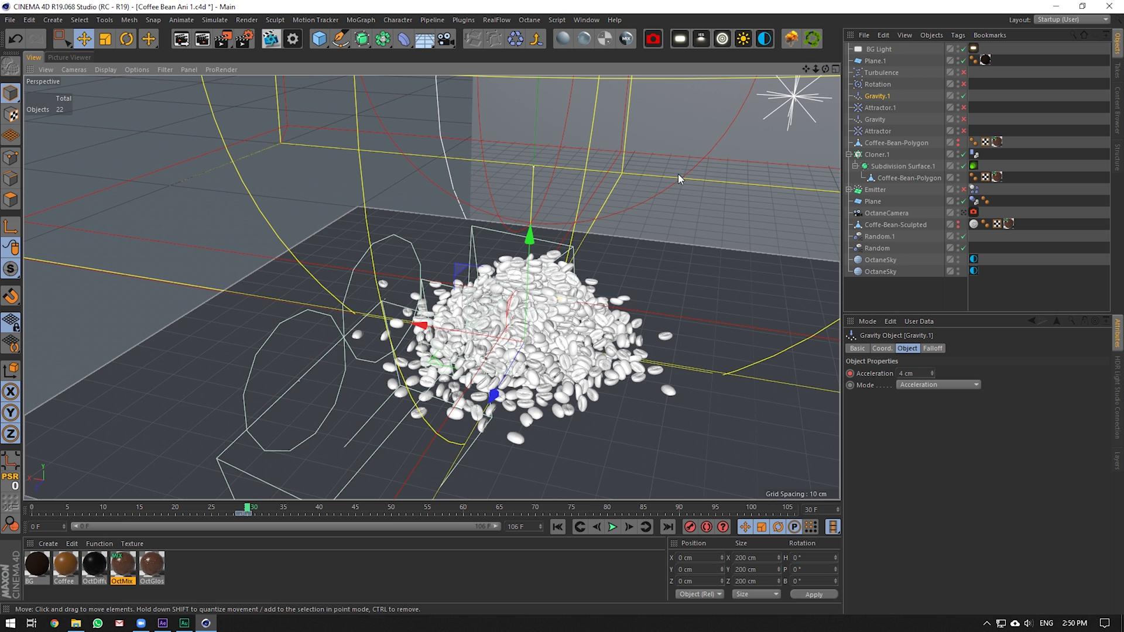
pyautogui.moveTo(815, 69); pyautogui.dragTo(772, 73)
pyautogui.keyDown('alt'); pyautogui.moveTo(527, 237); pyautogui.dragTo(585, 237, button='right'); pyautogui.keyUp('alt')
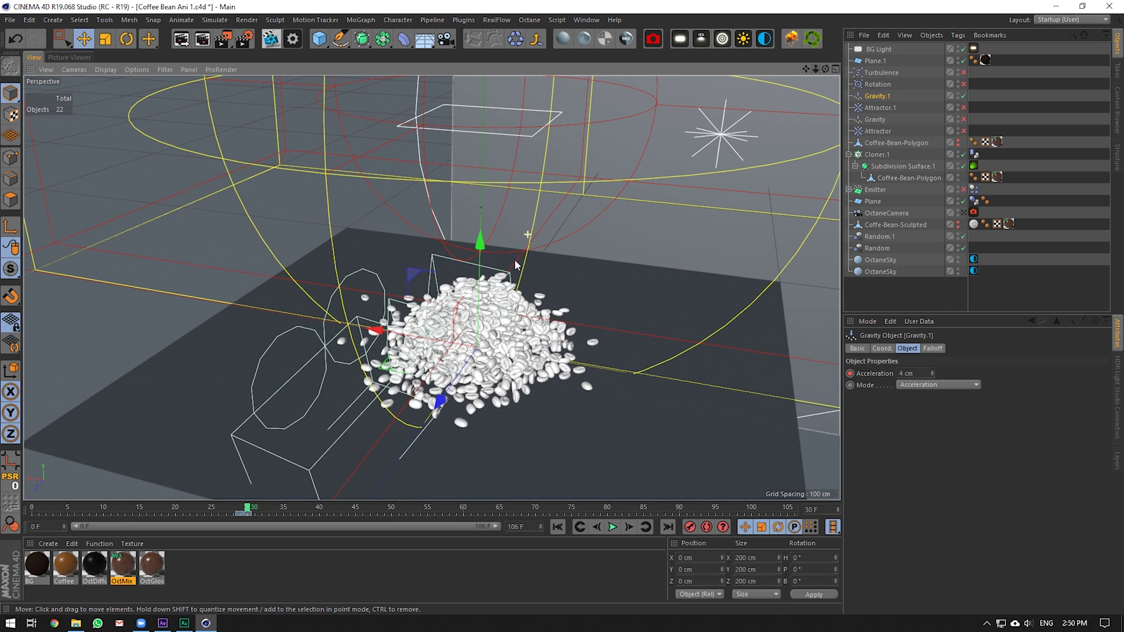
pyautogui.moveTo(247, 508); pyautogui.dragTo(254, 508)
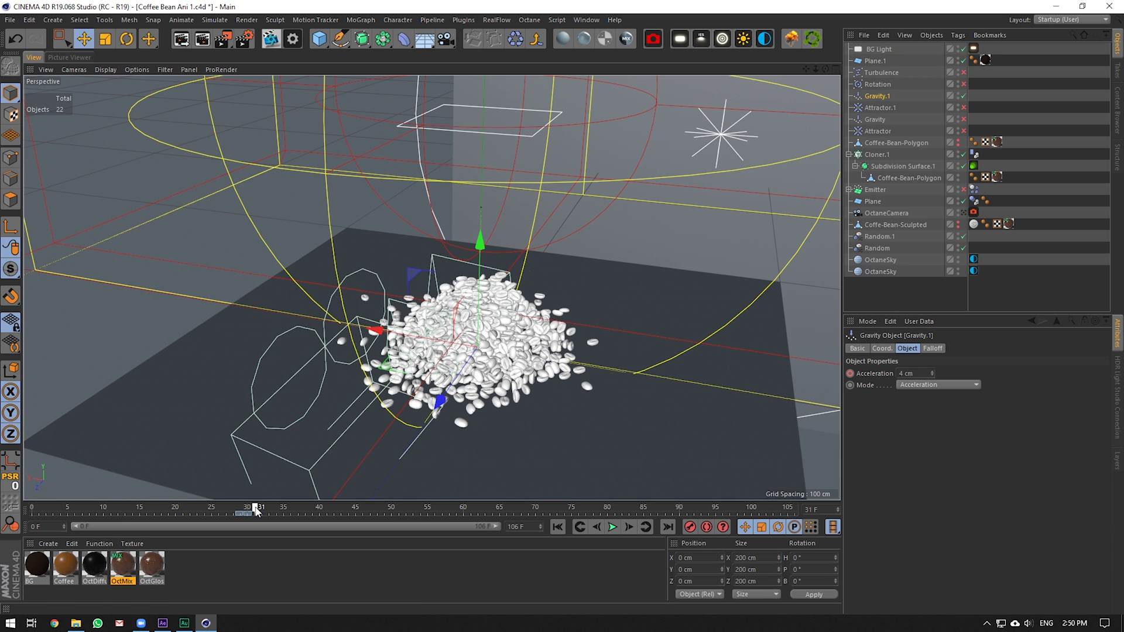
pyautogui.moveTo(815, 69); pyautogui.dragTo(830, 135)
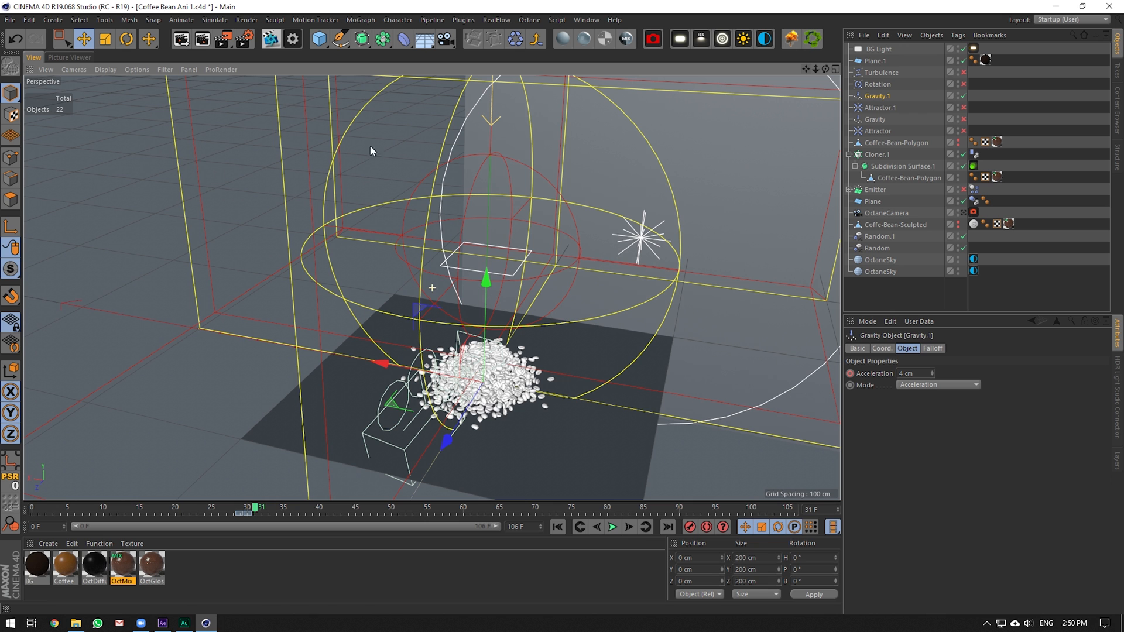
pyautogui.moveTo(10, 269); pyautogui.dragTo(51, 329)
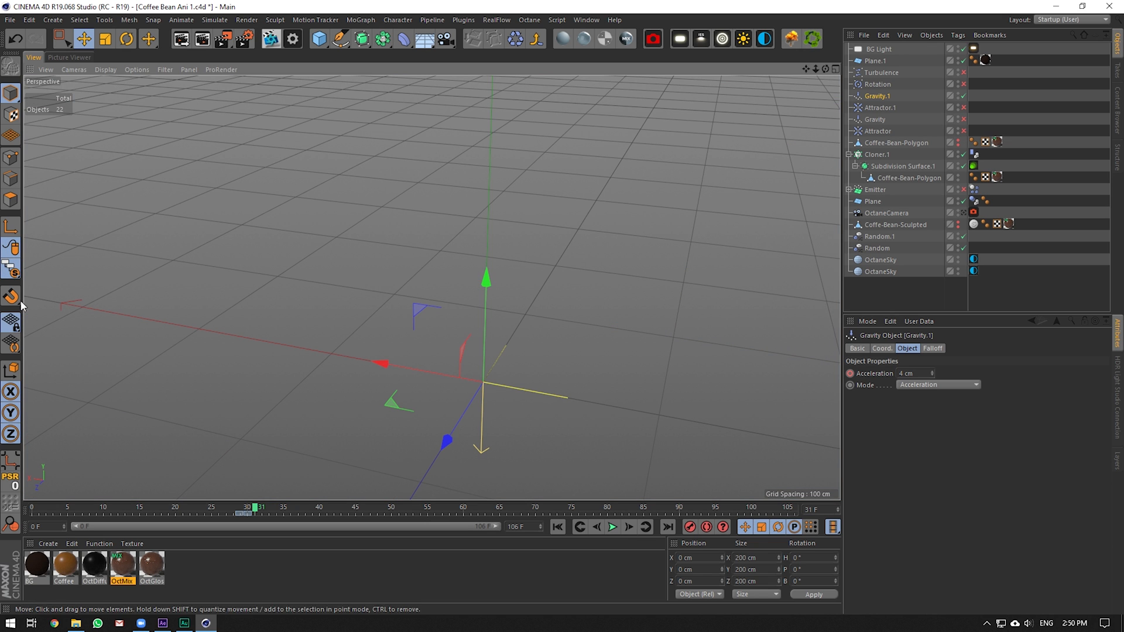
pyautogui.moveTo(11, 269); pyautogui.dragTo(46, 291)
pyautogui.scroll(5, 415, 446)
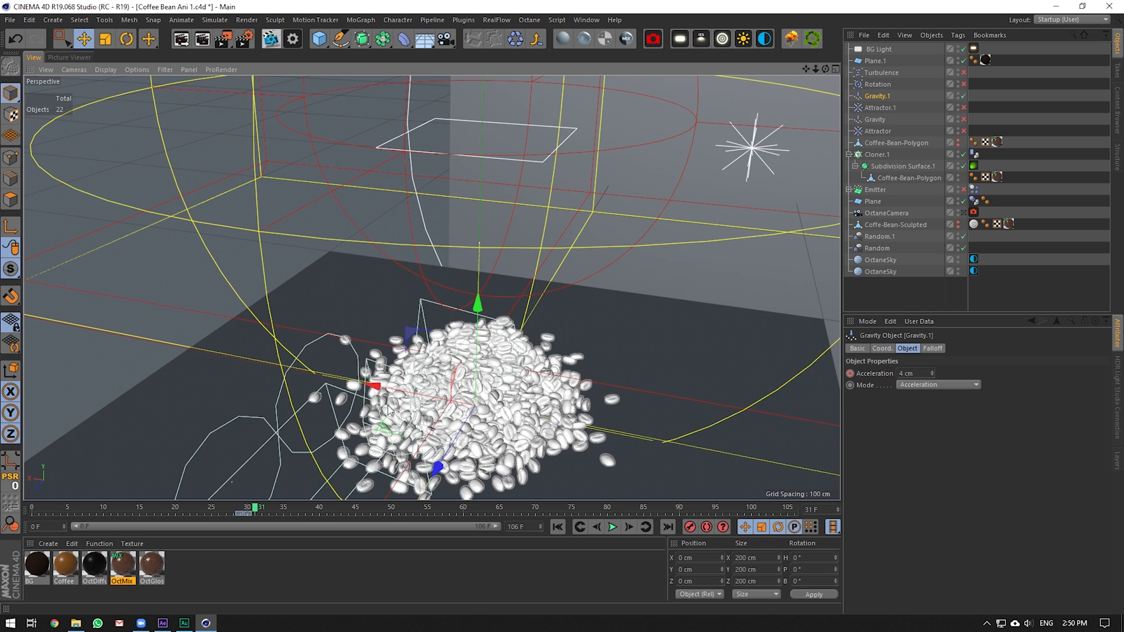
pyautogui.scroll(2, 415, 446)
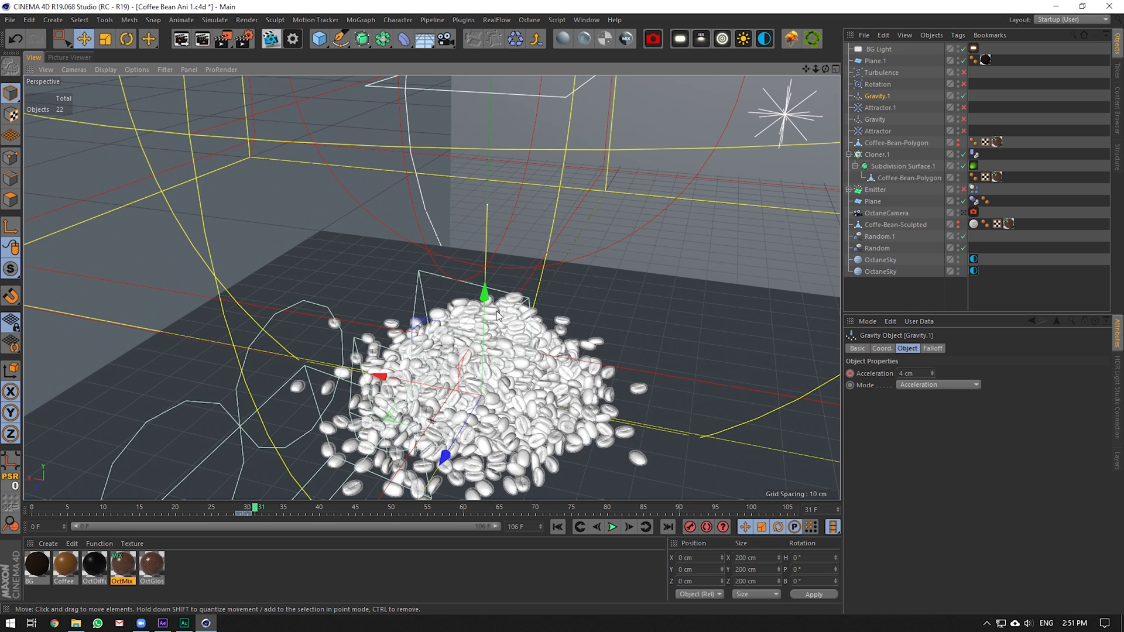
pyautogui.scroll(1, 447, 396)
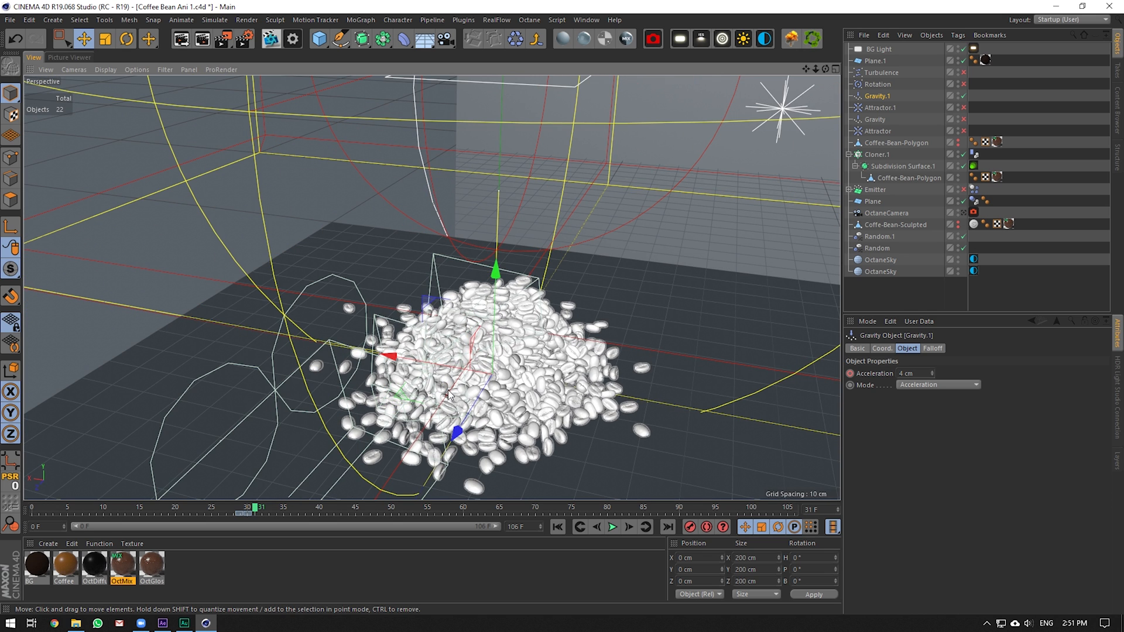
pyautogui.moveTo(249, 509); pyautogui.dragTo(773, 507)
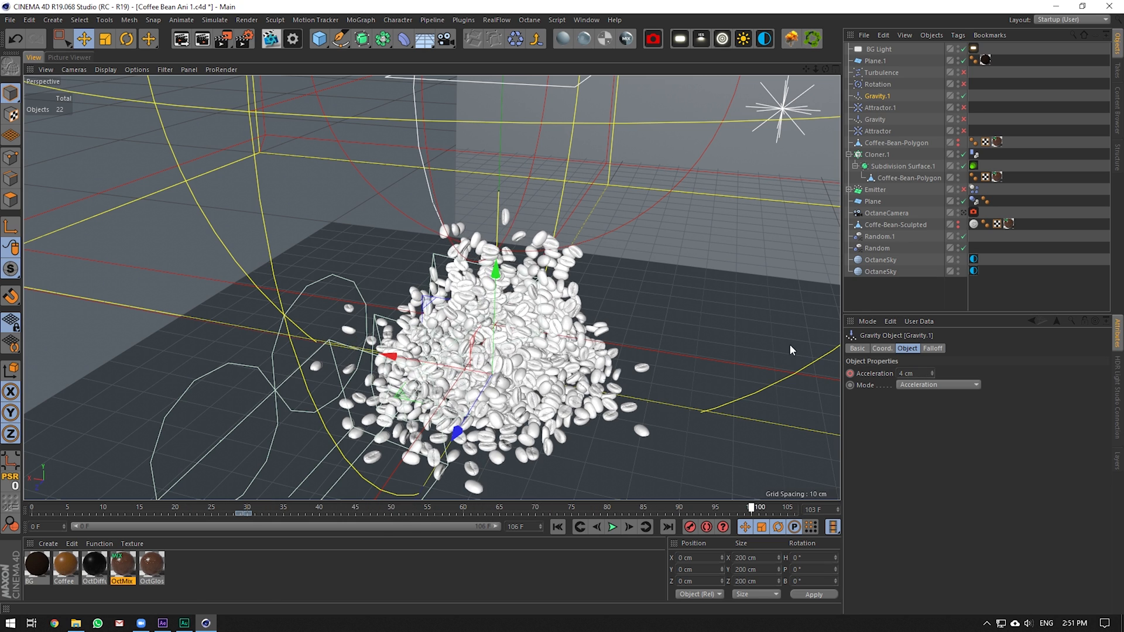
# View the falling beans through the OctaneCamera and compare the After Effects composite around 2 seconds
pyautogui.click(964, 213)
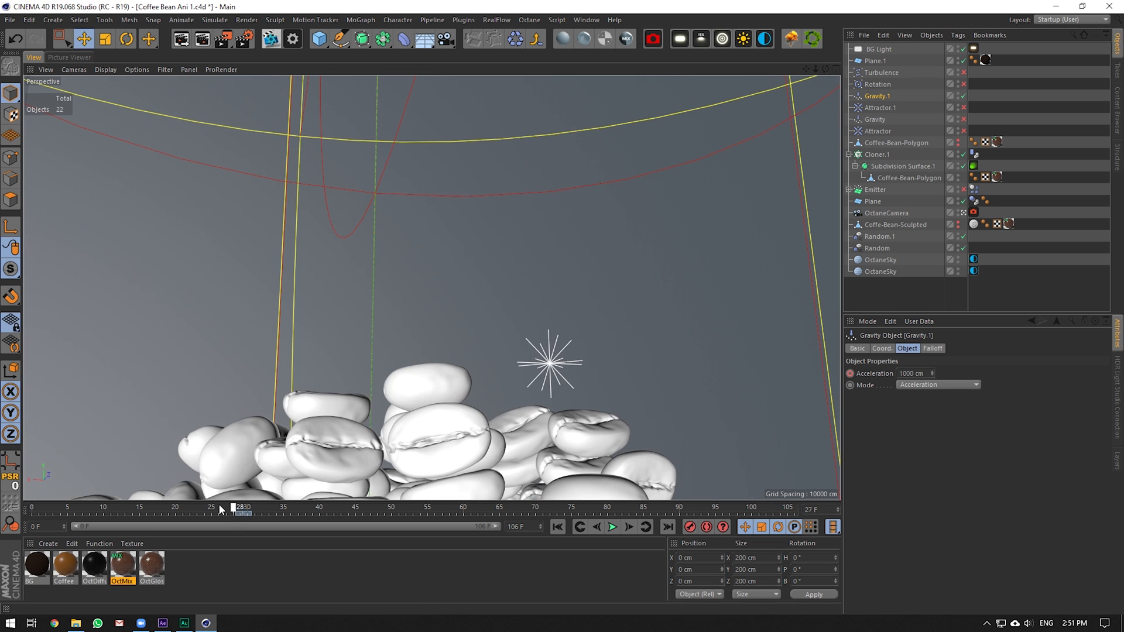
pyautogui.moveTo(226, 509); pyautogui.dragTo(513, 515)
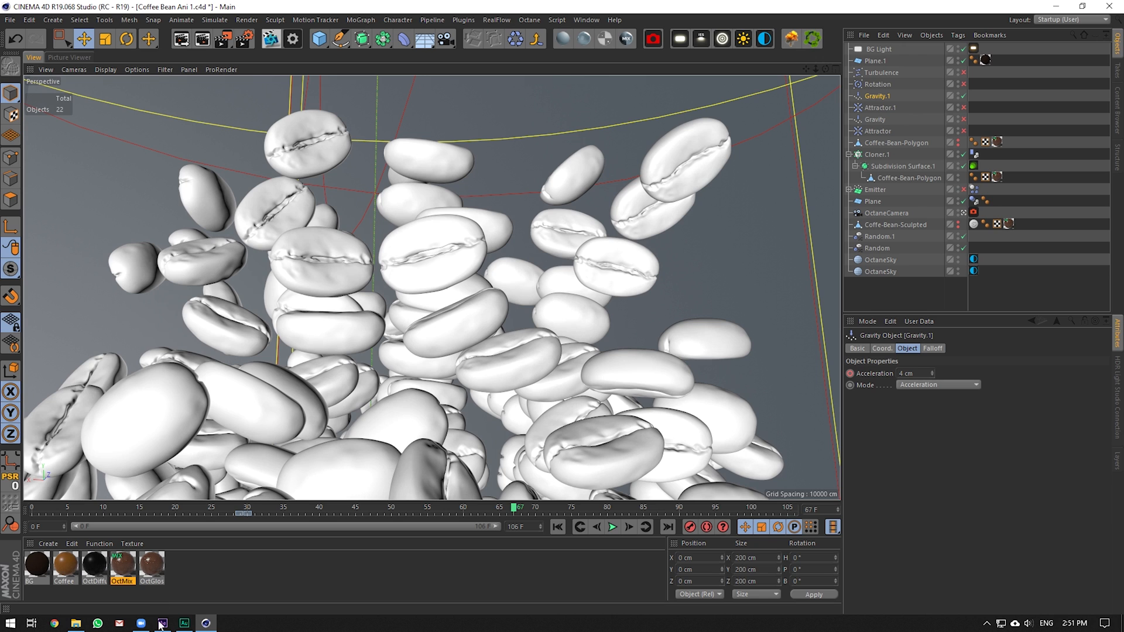
pyautogui.click(163, 624)
pyautogui.moveTo(666, 421); pyautogui.dragTo(700, 417)
pyautogui.click(206, 624)
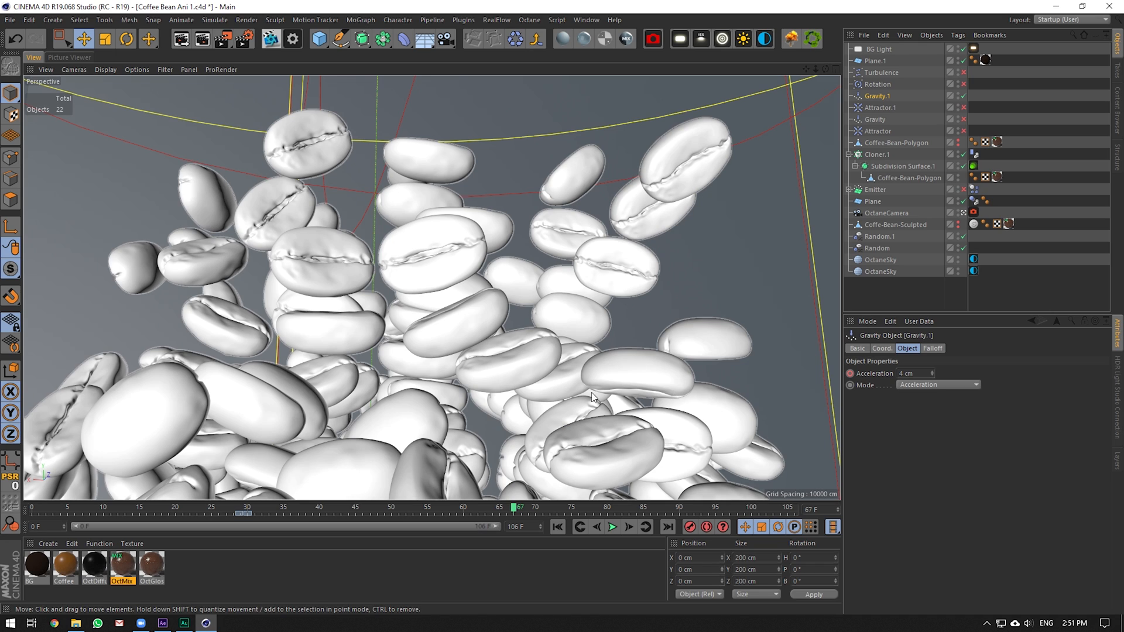
# Inspect the Emitter and Random.1 settings at frame 54, then scrub the simulation from 0 to 21
pyautogui.moveTo(300, 508); pyautogui.dragTo(406, 504)
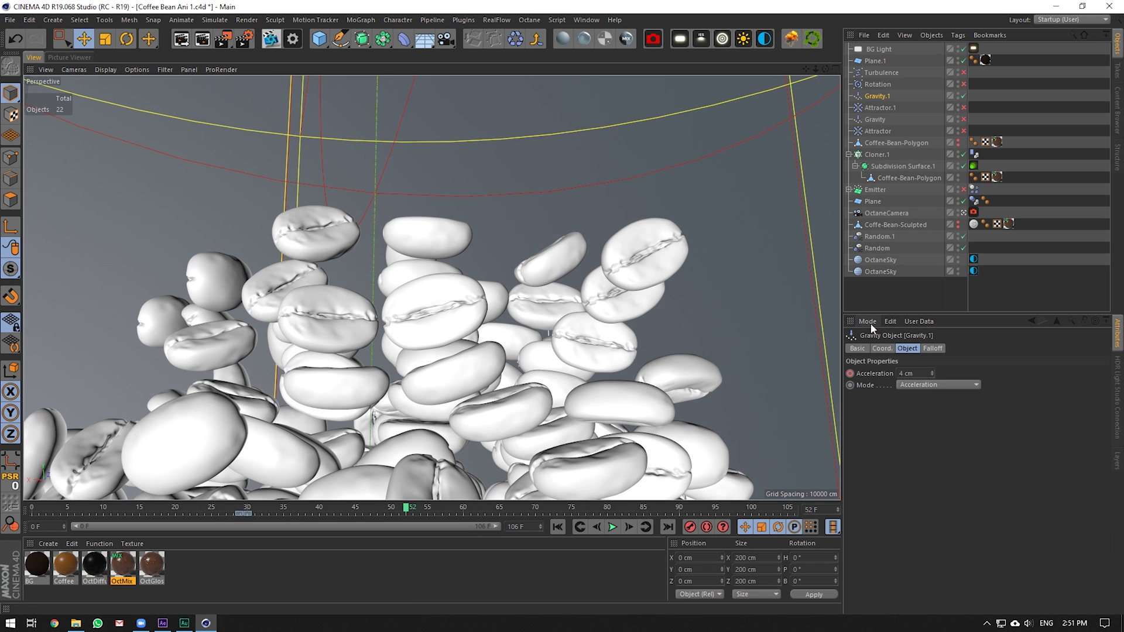
pyautogui.click(881, 189)
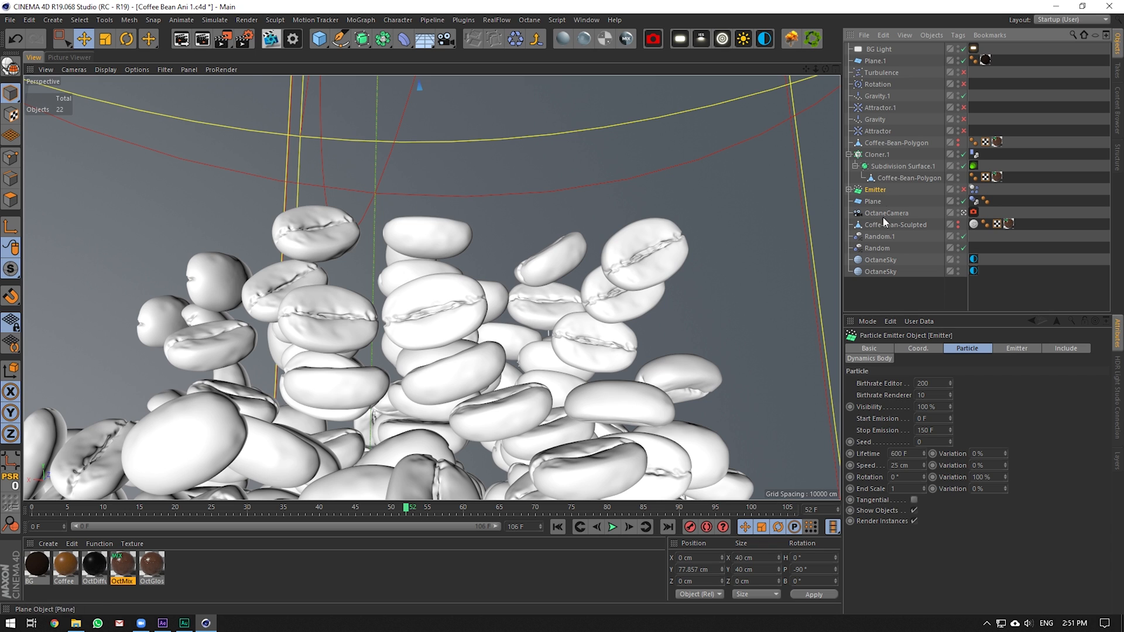
pyautogui.click(879, 236)
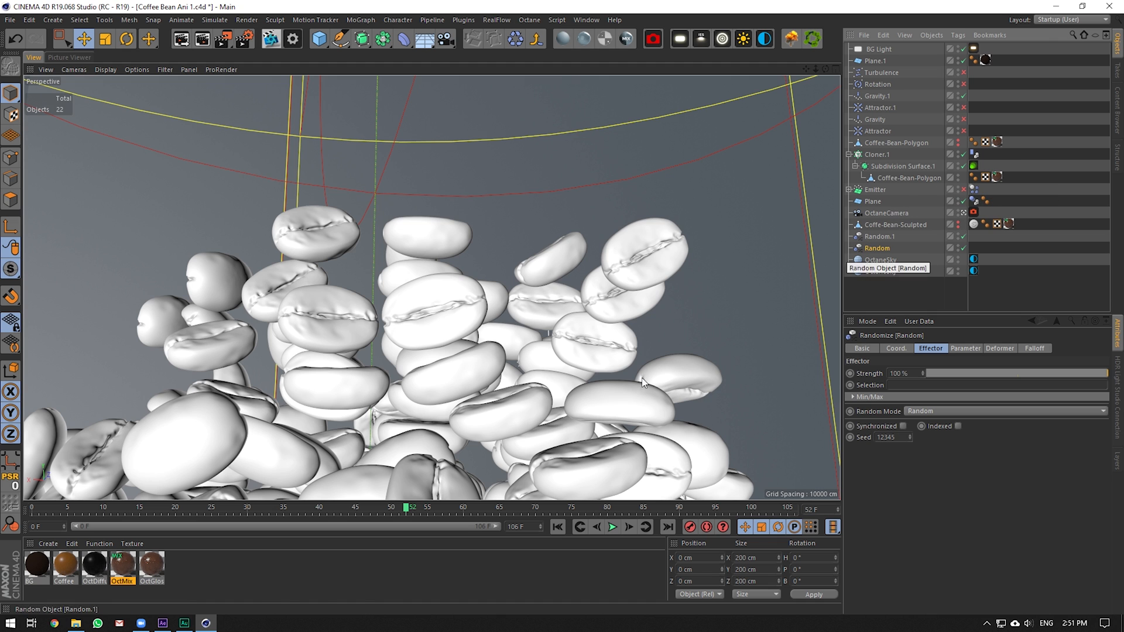
pyautogui.moveTo(394, 508); pyautogui.dragTo(47, 510)
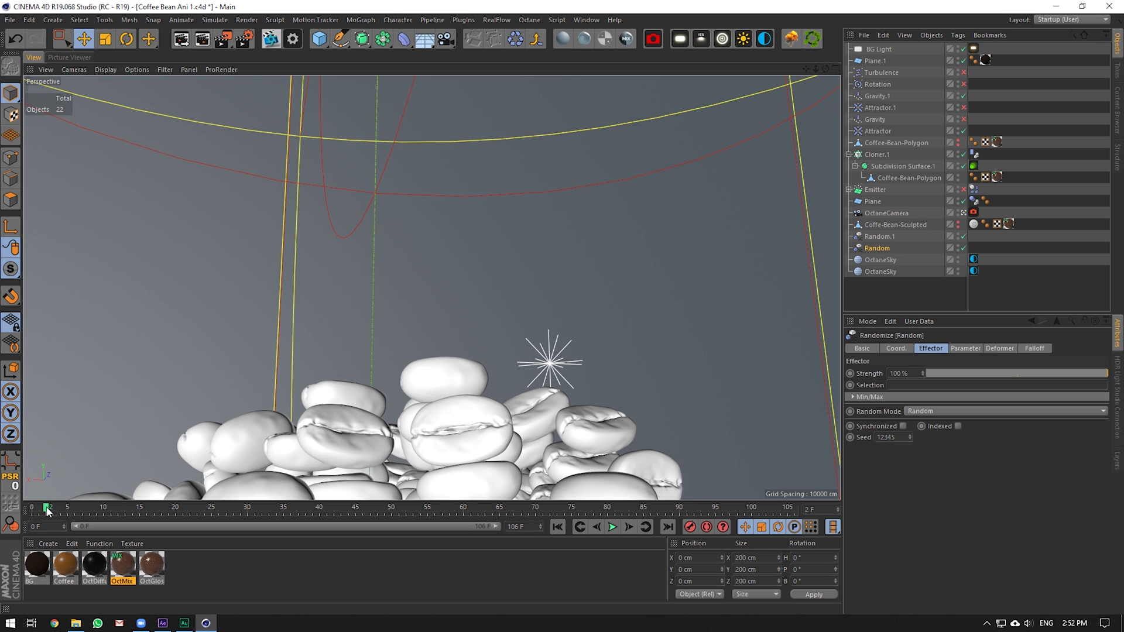
pyautogui.moveTo(48, 510); pyautogui.dragTo(723, 509)
pyautogui.click(164, 623)
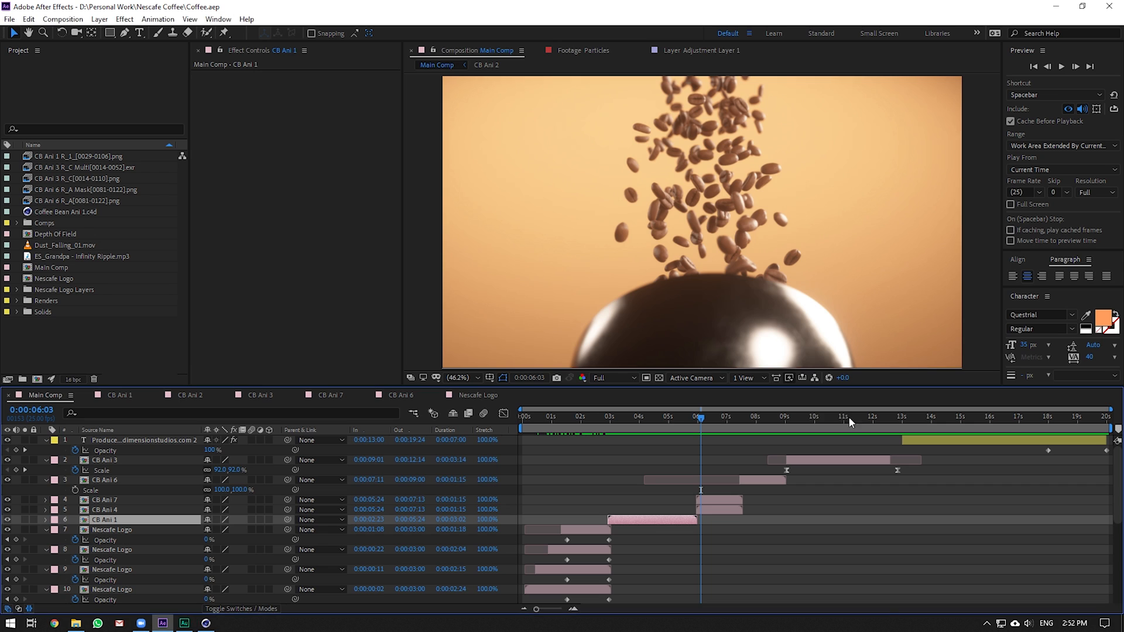
pyautogui.moveTo(655, 427); pyautogui.dragTo(661, 427)
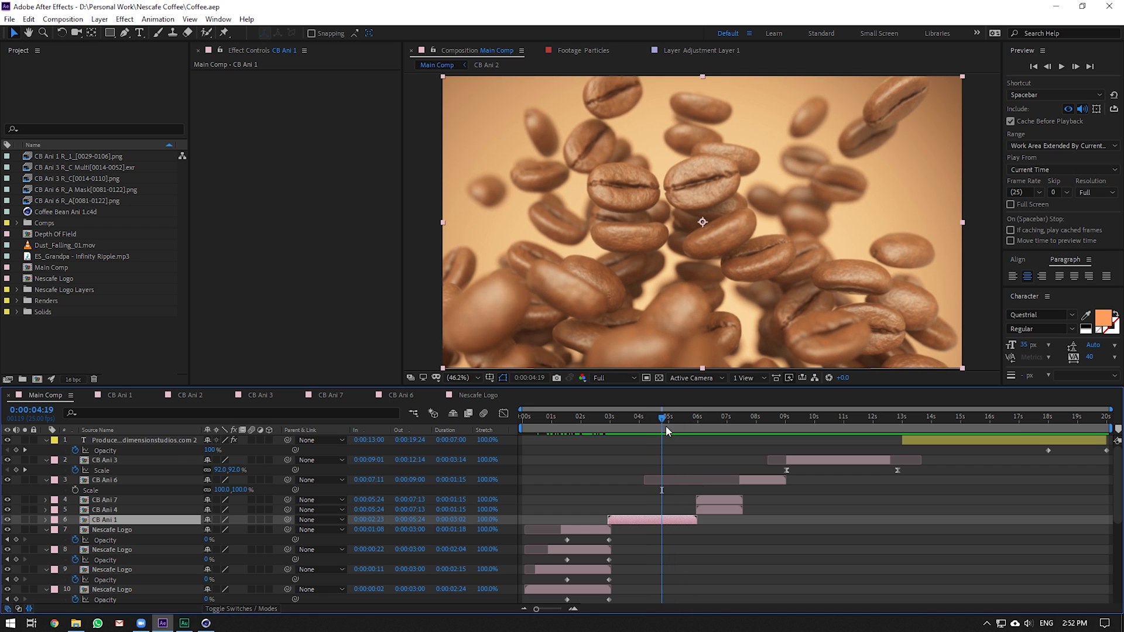
pyautogui.click(601, 418)
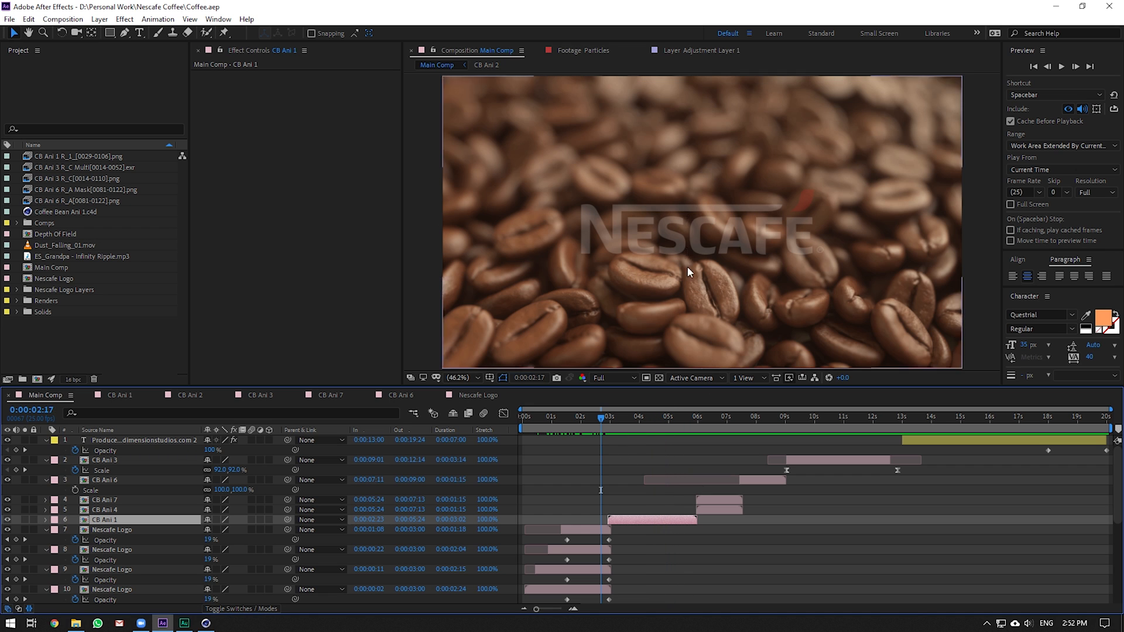
pyautogui.moveTo(614, 418); pyautogui.dragTo(642, 419)
# Start an Octane live render and orbit the perspective view to a low frontal angle on the beans
pyautogui.click(205, 624)
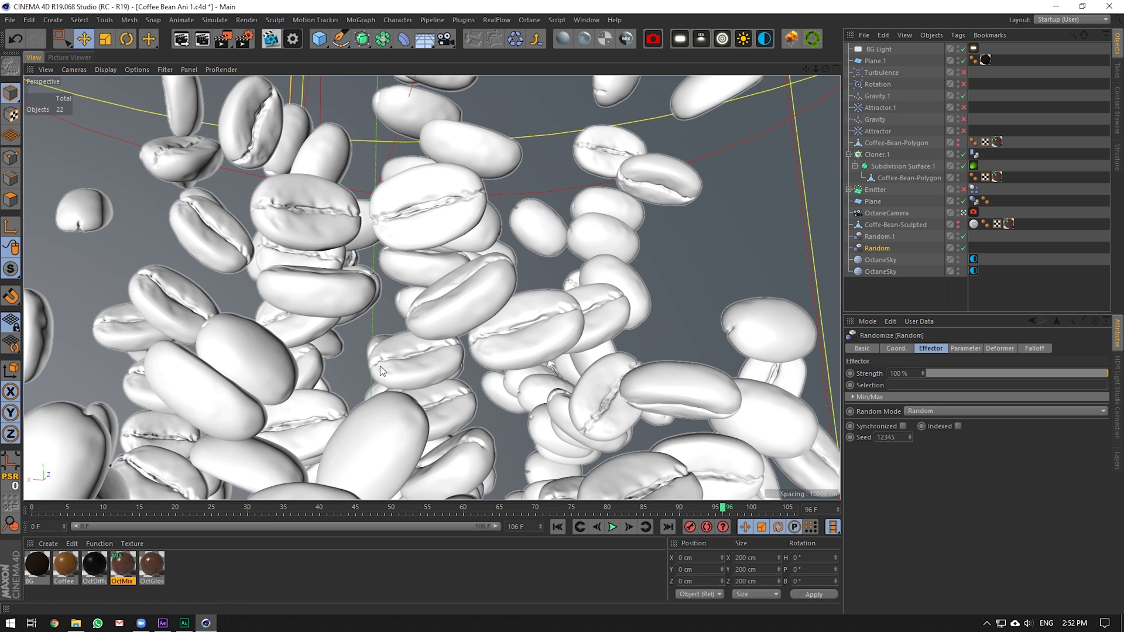
pyautogui.click(288, 41)
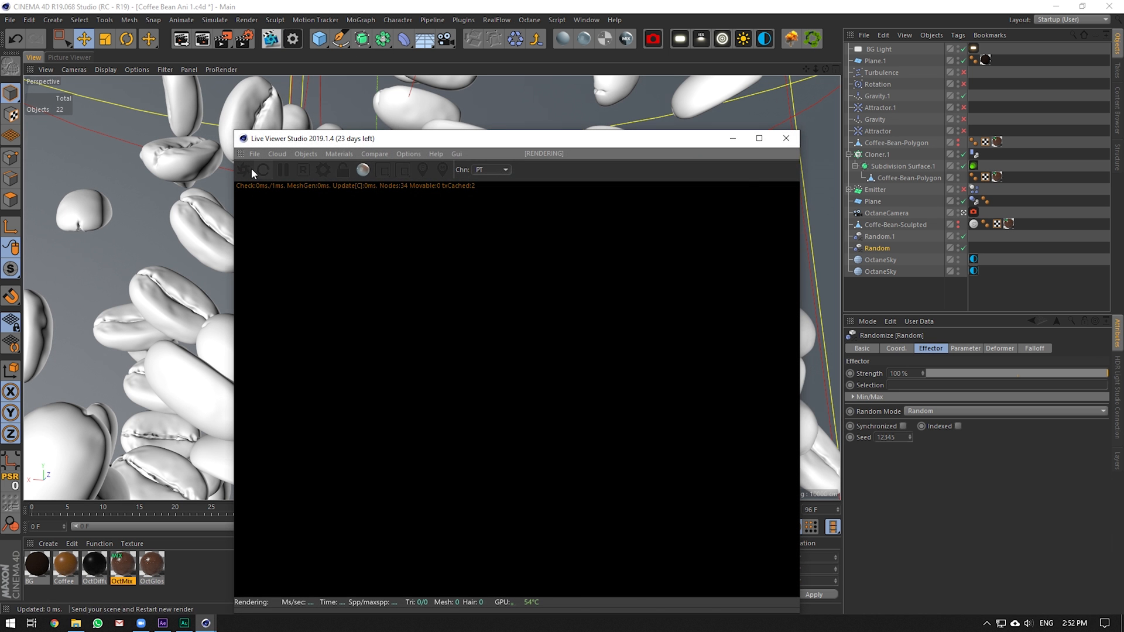
pyautogui.click(964, 213)
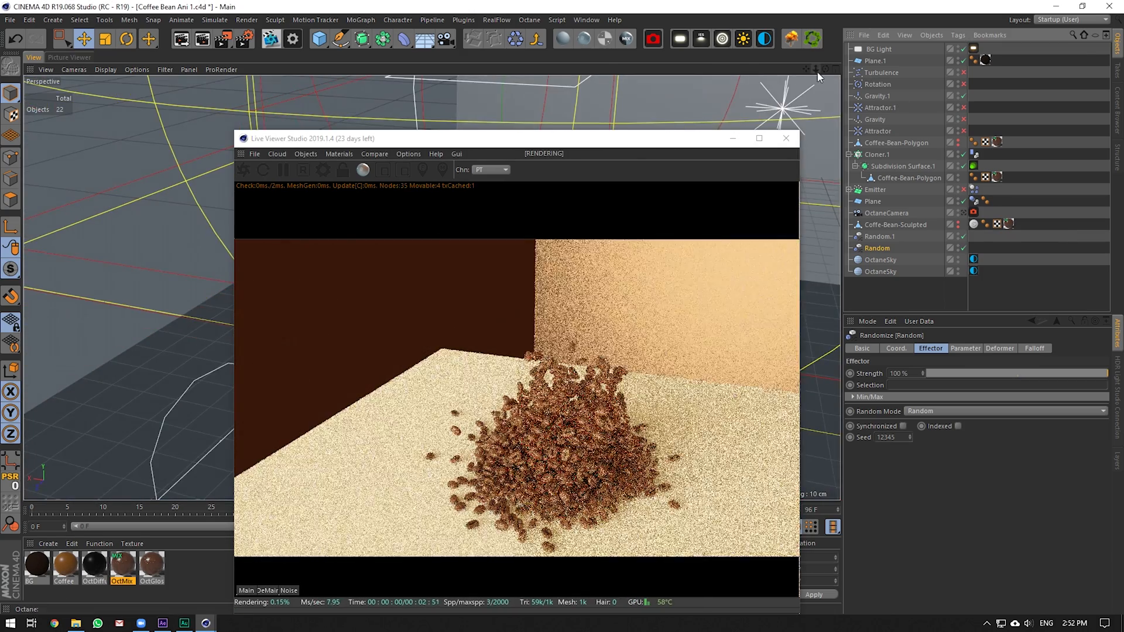
pyautogui.moveTo(817, 70); pyautogui.dragTo(864, 47)
pyautogui.moveTo(805, 70); pyautogui.dragTo(804, 93)
pyautogui.moveTo(826, 69); pyautogui.dragTo(828, 76)
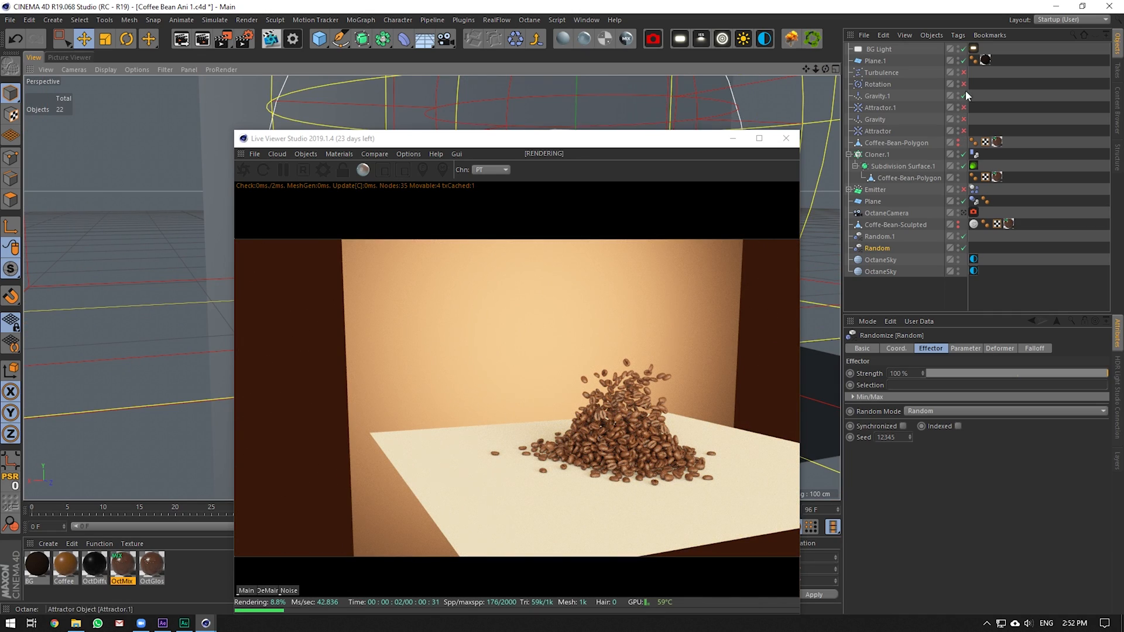
# Toggle the BG Light off and back on, then look through the OctaneCamera again
pyautogui.click(963, 49)
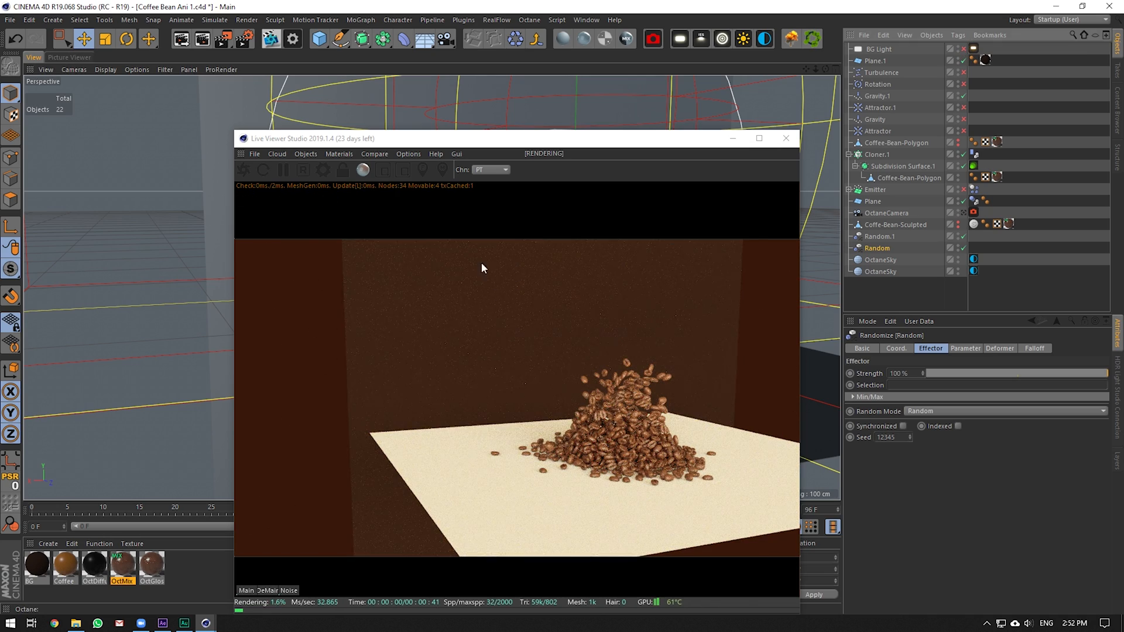
pyautogui.click(963, 48)
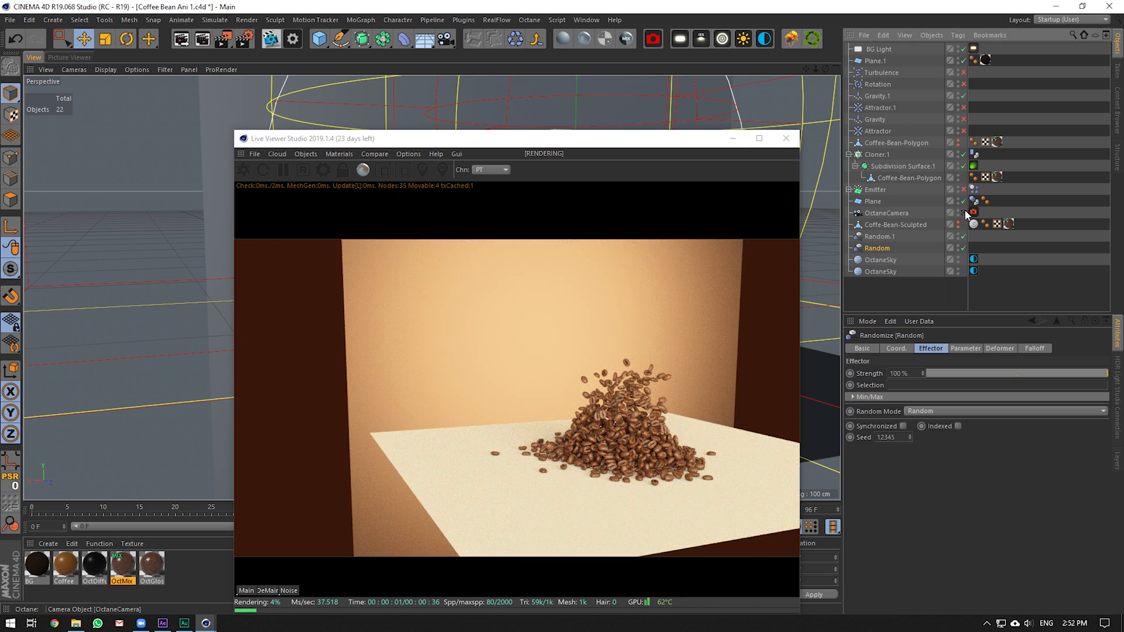
pyautogui.click(964, 213)
# Move the Live Viewer aside, let the close-up render refine, then close it
pyautogui.moveTo(675, 141); pyautogui.dragTo(588, 50)
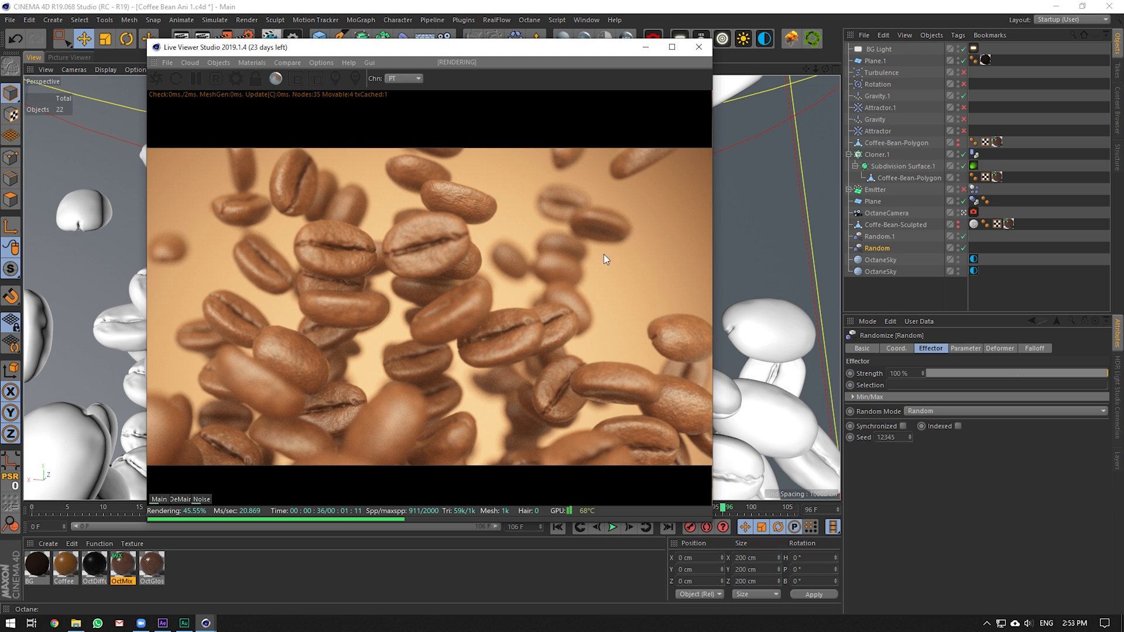
pyautogui.click(699, 47)
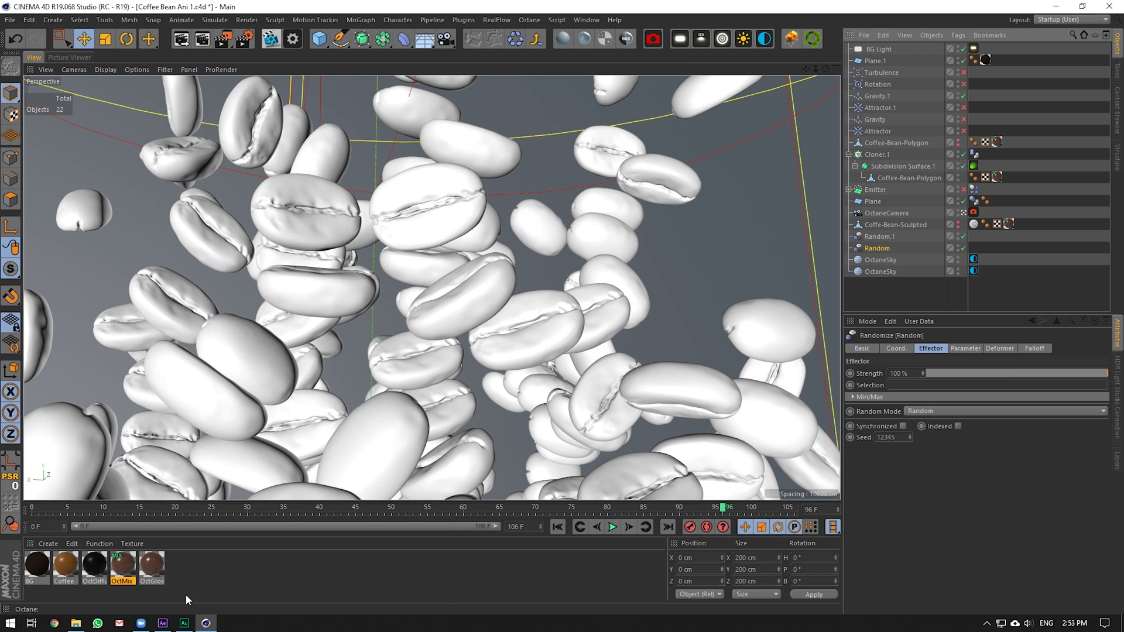
pyautogui.click(163, 623)
# Scrub to 0:00:06:20, select CB Ani 4 and CB Ani 7, and hide then show CB Ani 7
pyautogui.moveTo(667, 421); pyautogui.dragTo(718, 424)
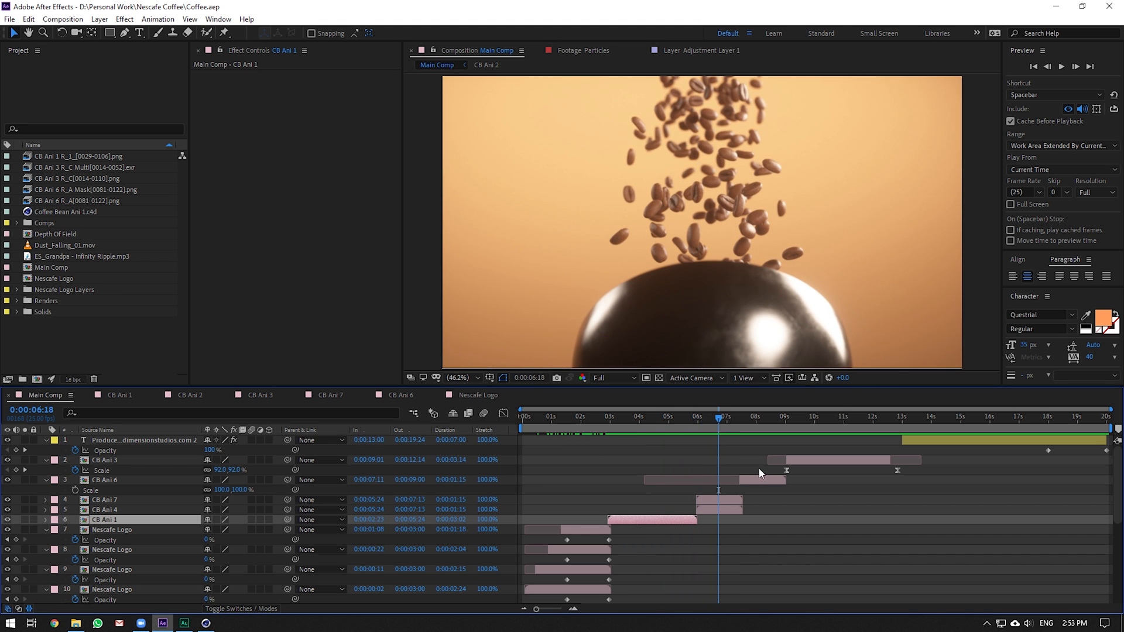
pyautogui.click(702, 510)
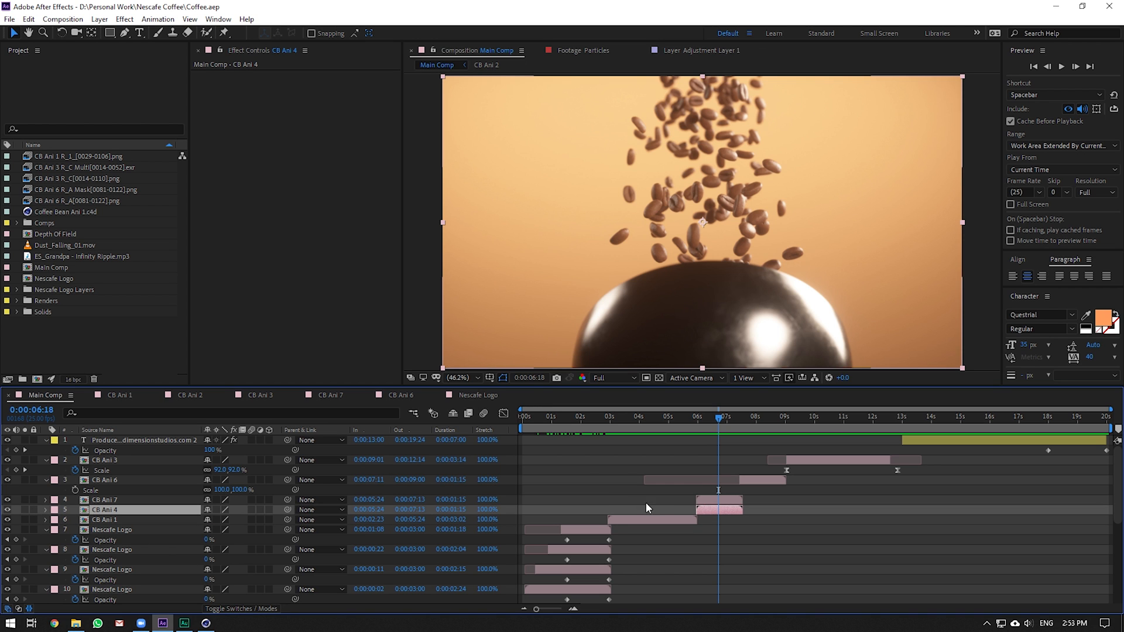
pyautogui.click(701, 501)
pyautogui.click(8, 501)
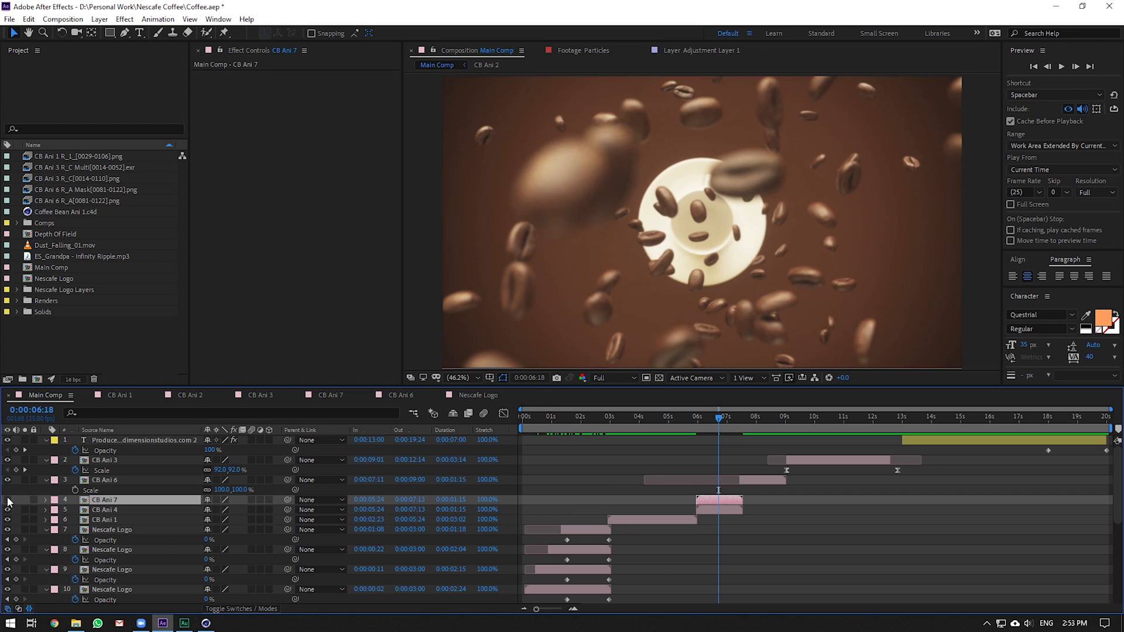
pyautogui.click(9, 501)
pyautogui.click(206, 623)
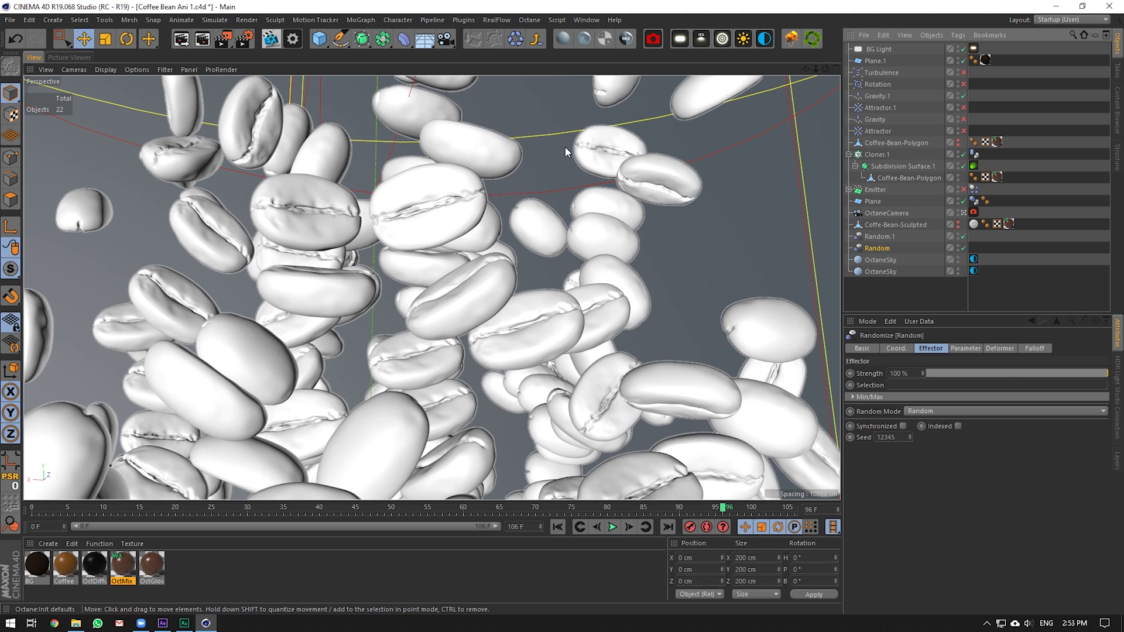
# Open Coffee Bean Ani 7.c4d from the Nescafe Coffee project folder
pyautogui.click(586, 19)
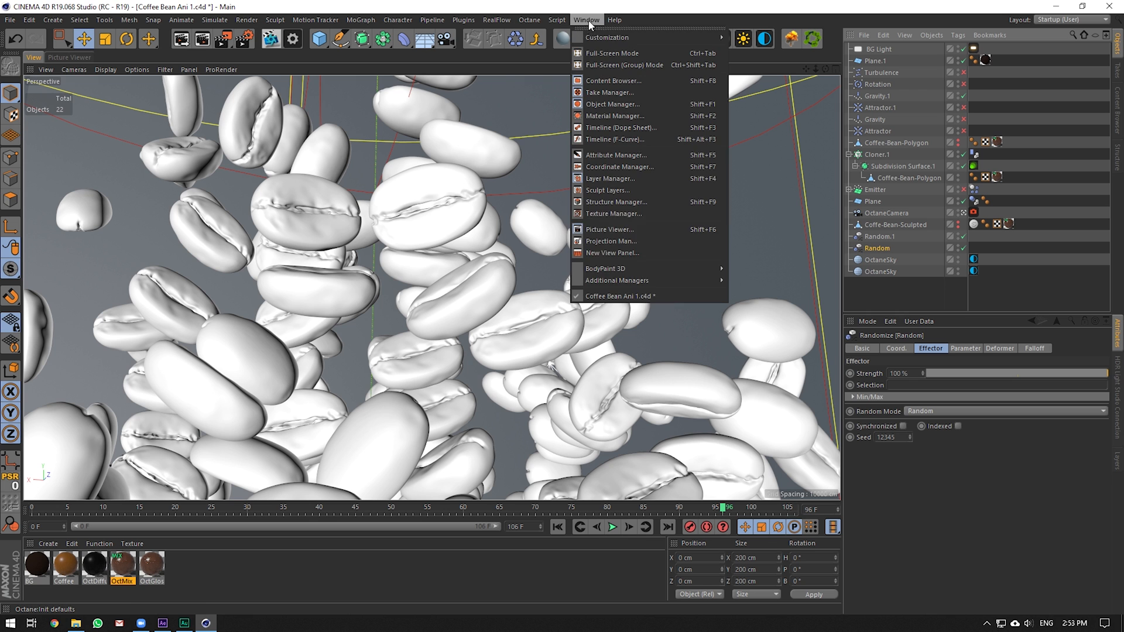
pyautogui.click(73, 624)
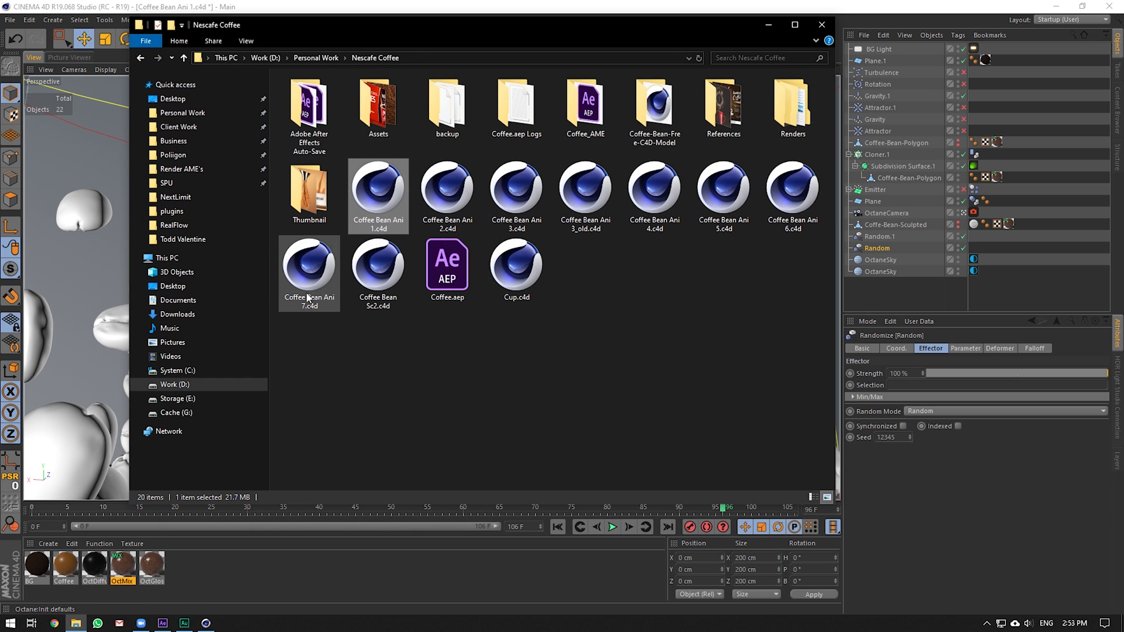
pyautogui.doubleClick(307, 298)
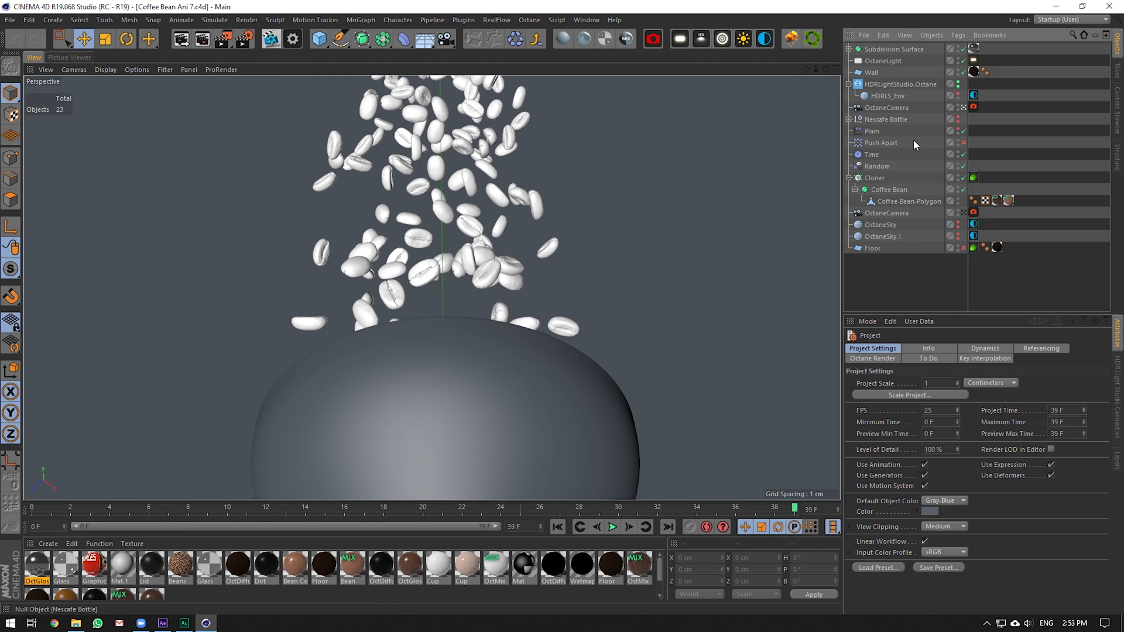
# Leave the OctaneCamera view, dolly out to show the whole funnel setup, and return to After Effects
pyautogui.click(964, 108)
pyautogui.moveTo(816, 69); pyautogui.dragTo(774, 71)
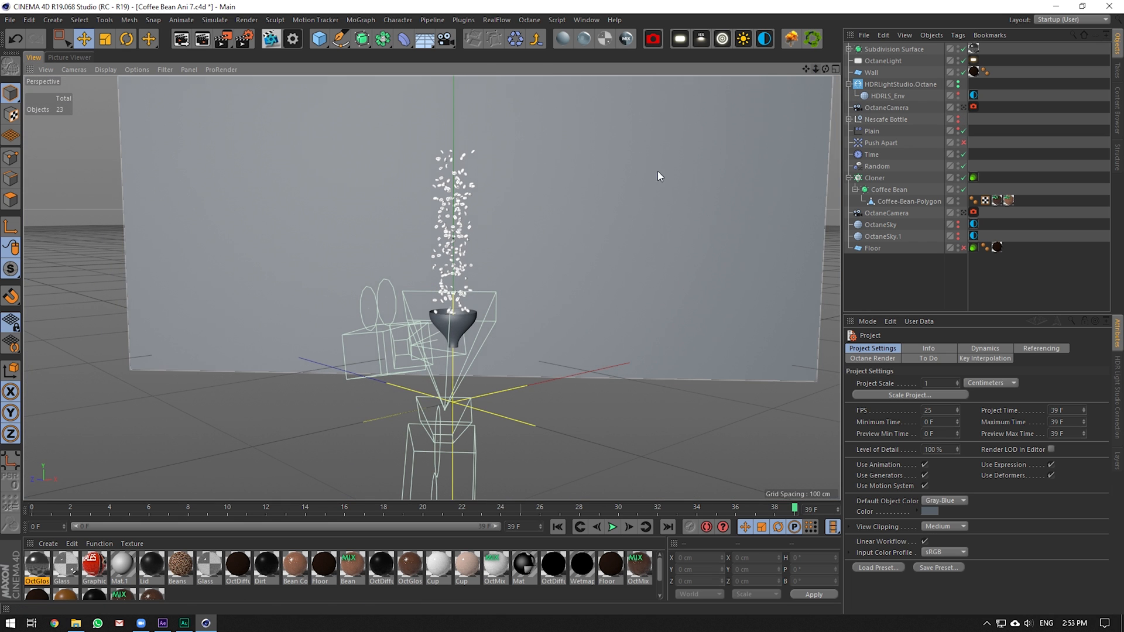
pyautogui.click(163, 624)
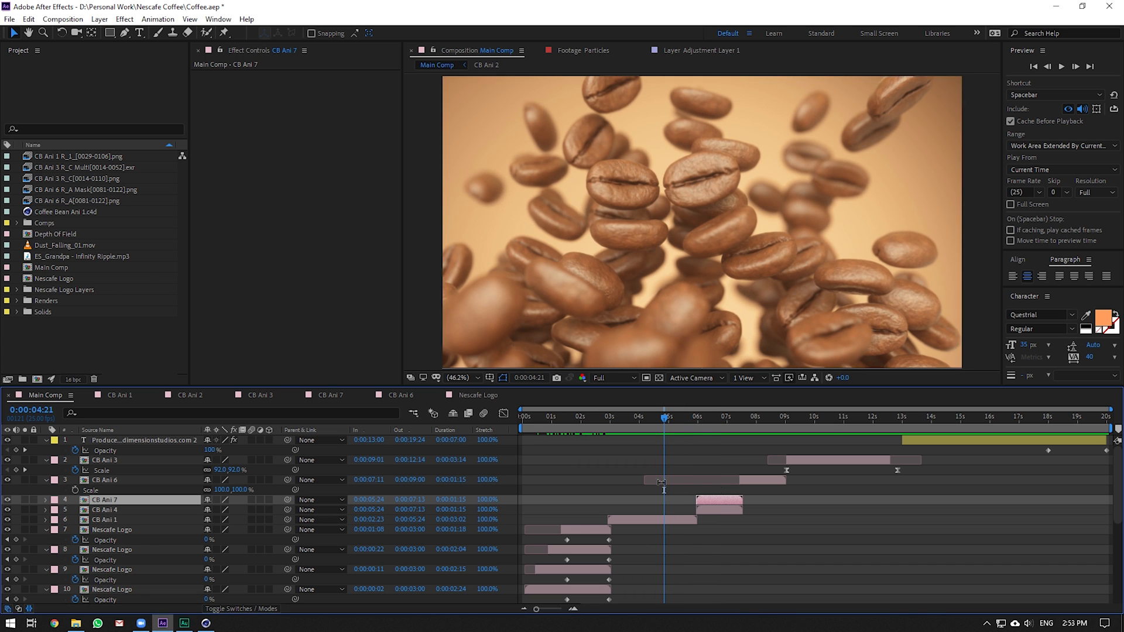
# Scrub Main Comp between the close-up bean shot and the beans-over-sphere frame, then return to Cinema 4D
pyautogui.moveTo(696, 422); pyautogui.dragTo(727, 420)
pyautogui.click(647, 419)
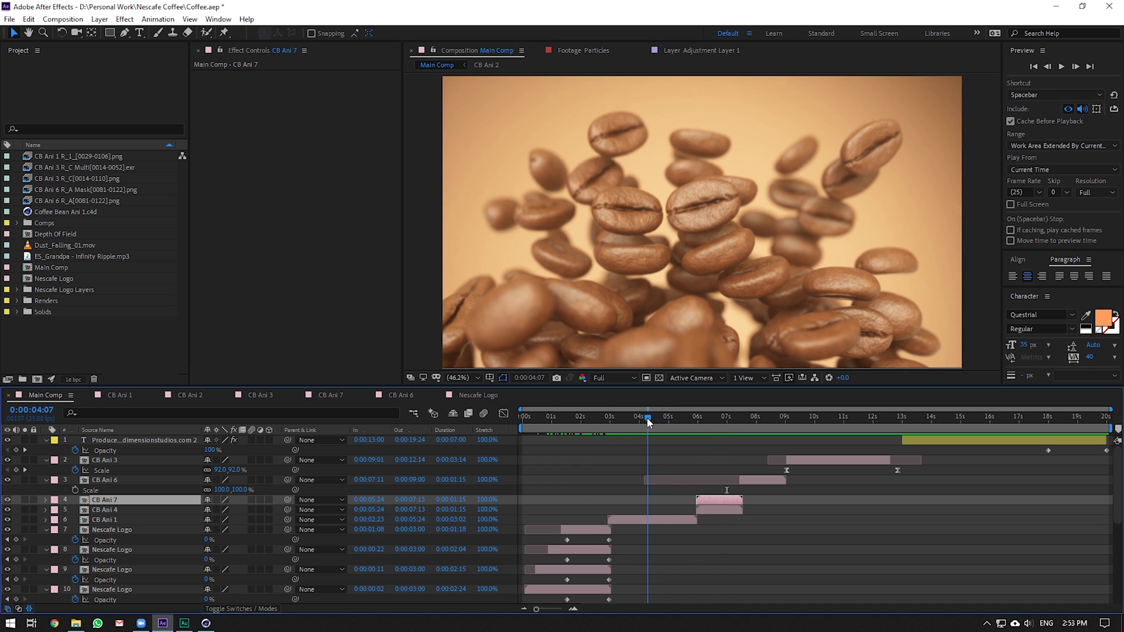
pyautogui.click(722, 418)
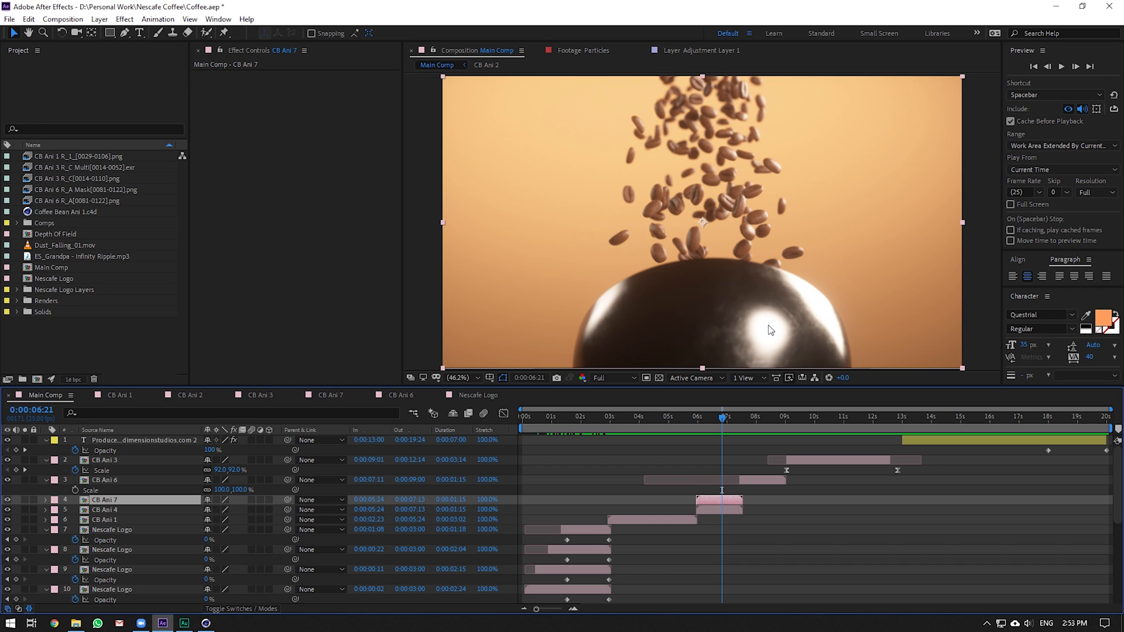
pyautogui.click(815, 295)
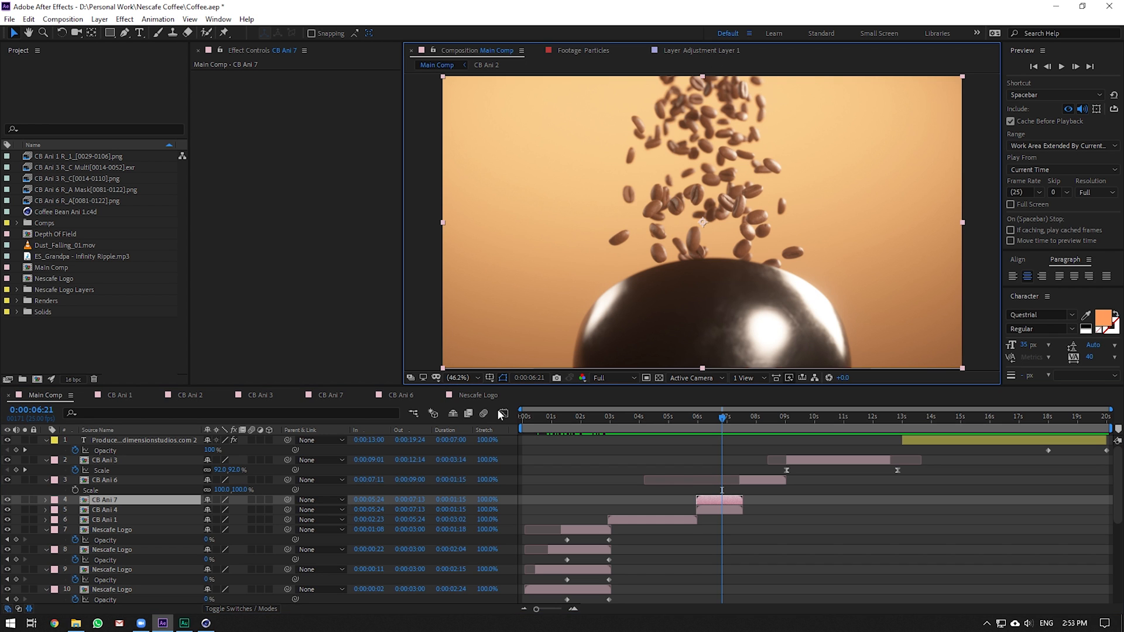
pyautogui.click(206, 623)
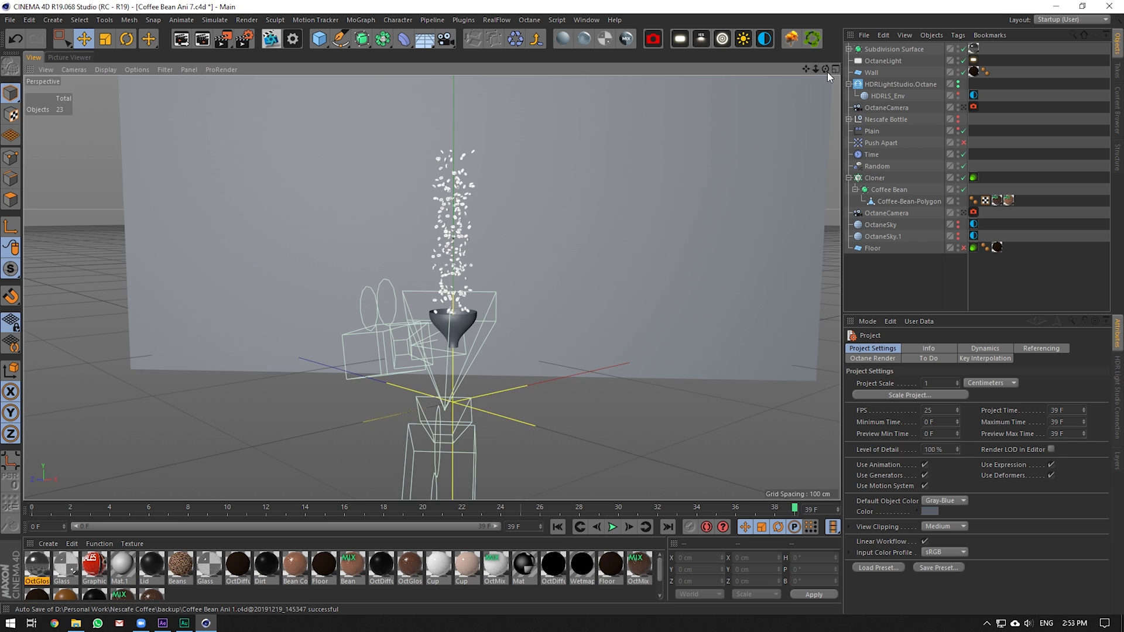
# Orbit around the bean stream, select the Cloner, and scrub to an earlier frame
pyautogui.moveTo(828, 72); pyautogui.dragTo(818, 148)
pyautogui.click(875, 178)
pyautogui.scroll(4, 603, 213)
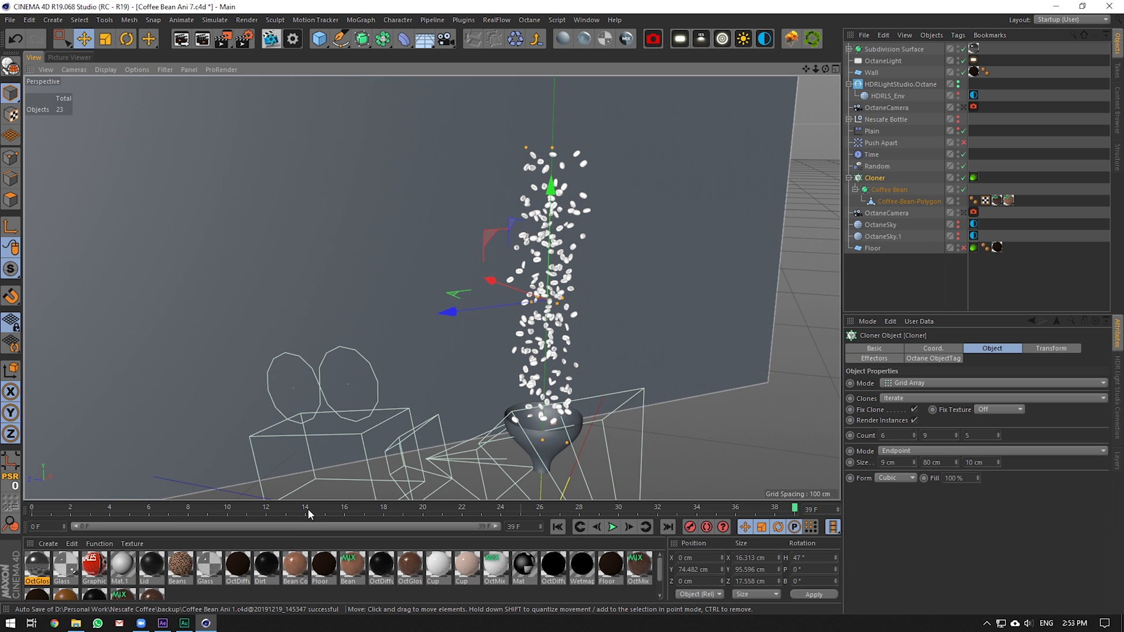
pyautogui.moveTo(308, 513); pyautogui.dragTo(500, 507)
# Try raising the Random effector's P.Y spread to 30.462 cm, then return to an early frame
pyautogui.click(877, 167)
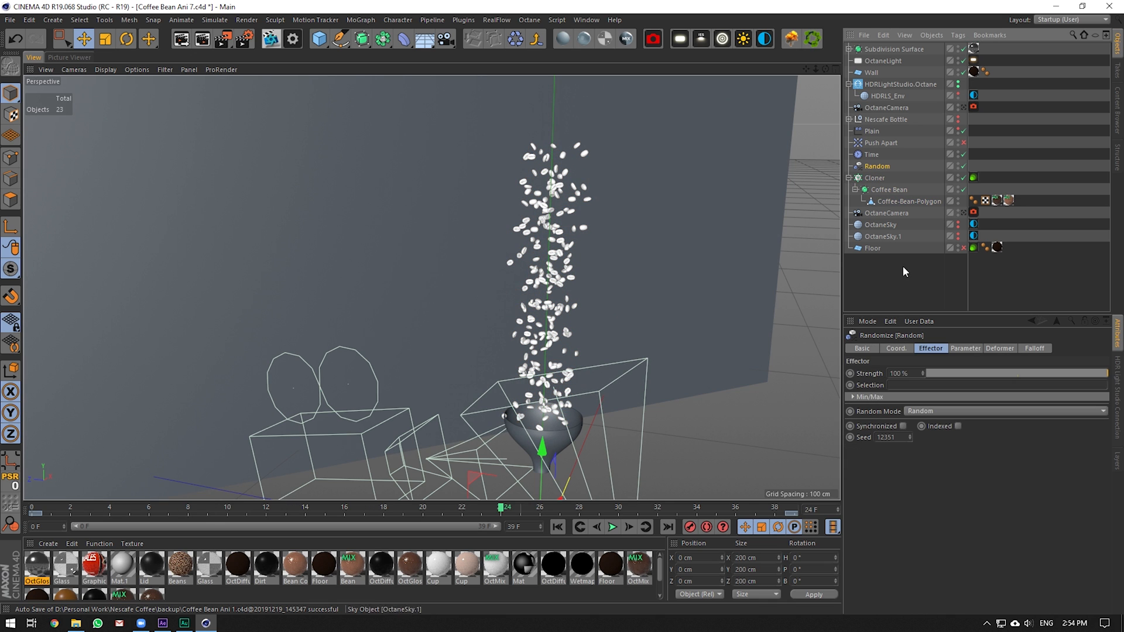
pyautogui.click(965, 348)
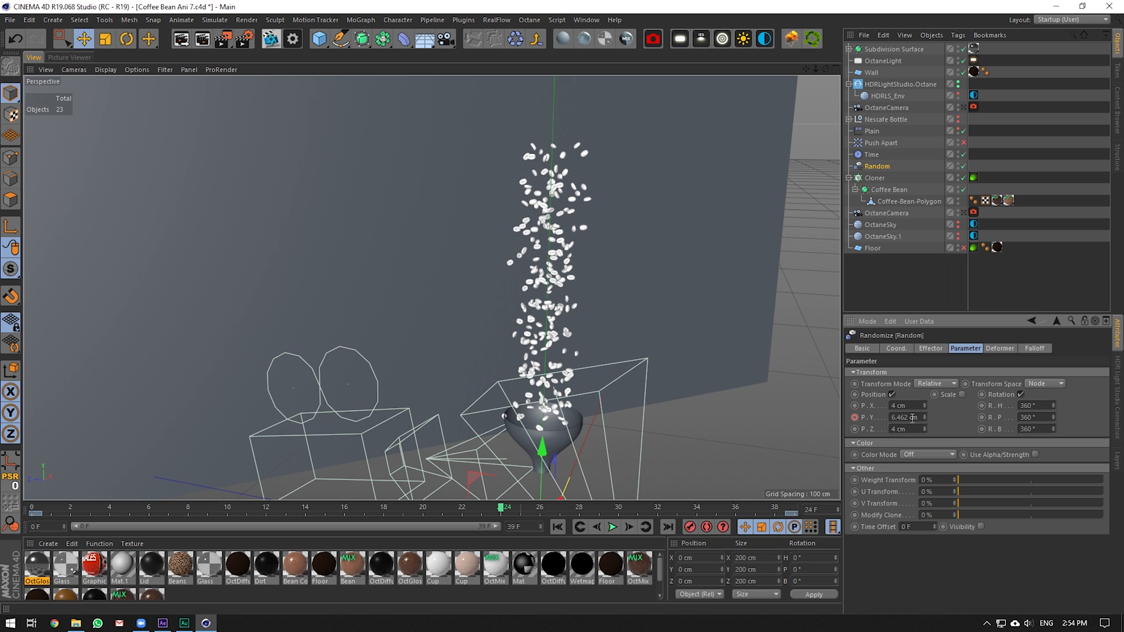
pyautogui.moveTo(922, 414); pyautogui.dragTo(922, 400)
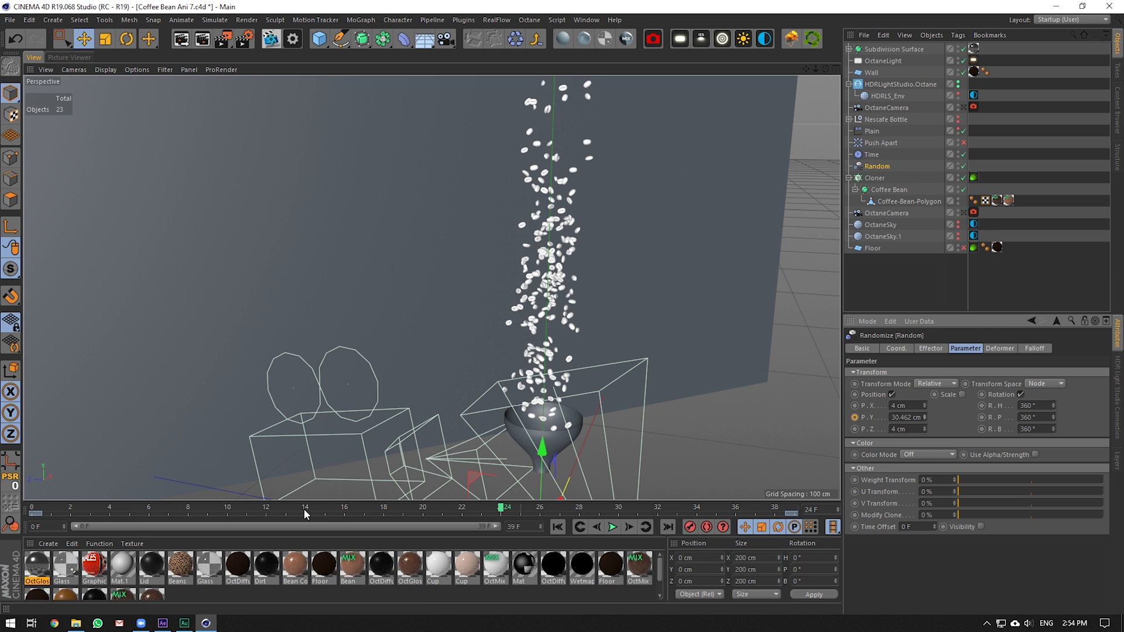
pyautogui.moveTo(304, 508)
pyautogui.mouseDown()
pyautogui.moveTo(122, 505)
pyautogui.moveTo(549, 528)
pyautogui.moveTo(65, 520)
pyautogui.moveTo(764, 519)
pyautogui.moveTo(174, 481)
pyautogui.moveTo(633, 483)
pyautogui.moveTo(253, 476)
pyautogui.moveTo(881, 481)
pyautogui.moveTo(109, 483)
pyautogui.moveTo(345, 483)
pyautogui.mouseUp()
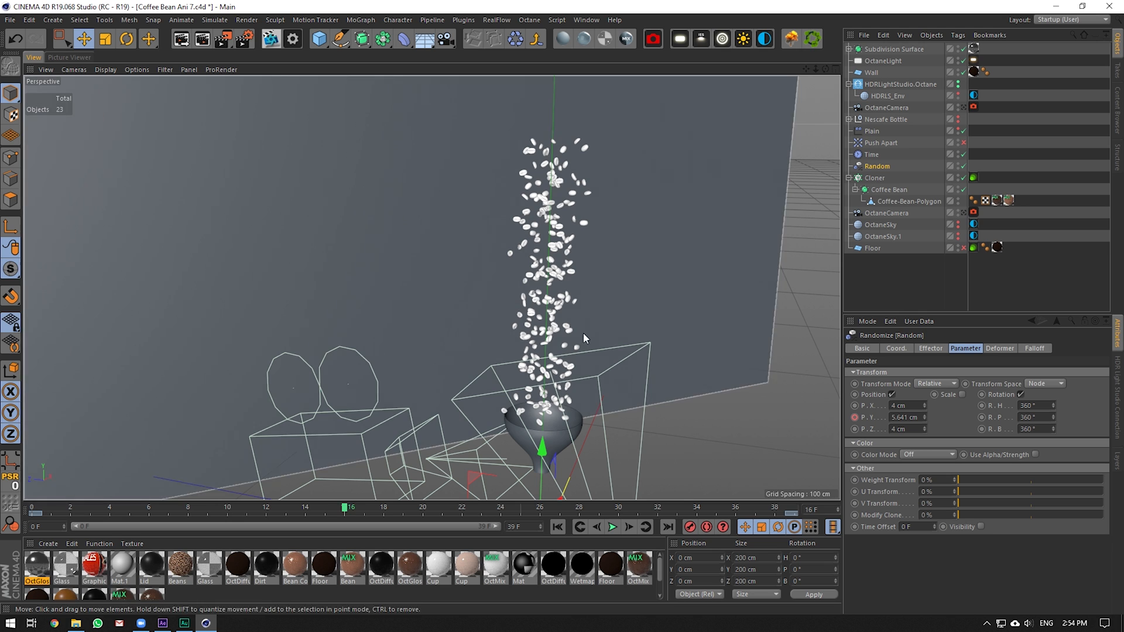
# Inspect the Time and Plain effectors and the funnel's Subdivision Surface at frame 3
pyautogui.click(868, 157)
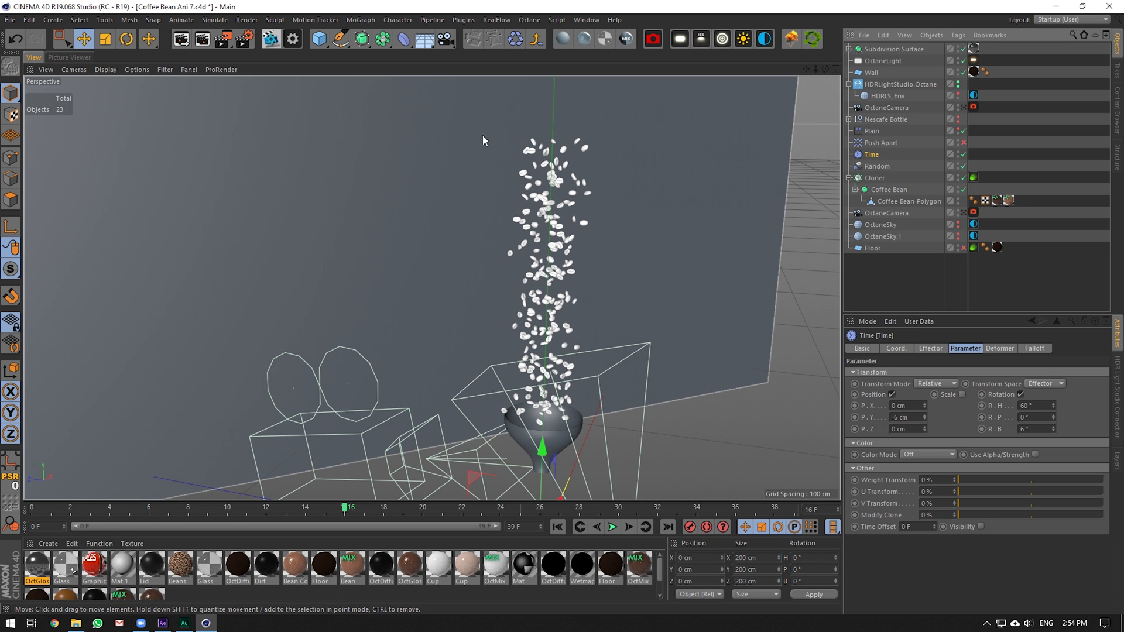
pyautogui.moveTo(111, 509); pyautogui.dragTo(18, 508)
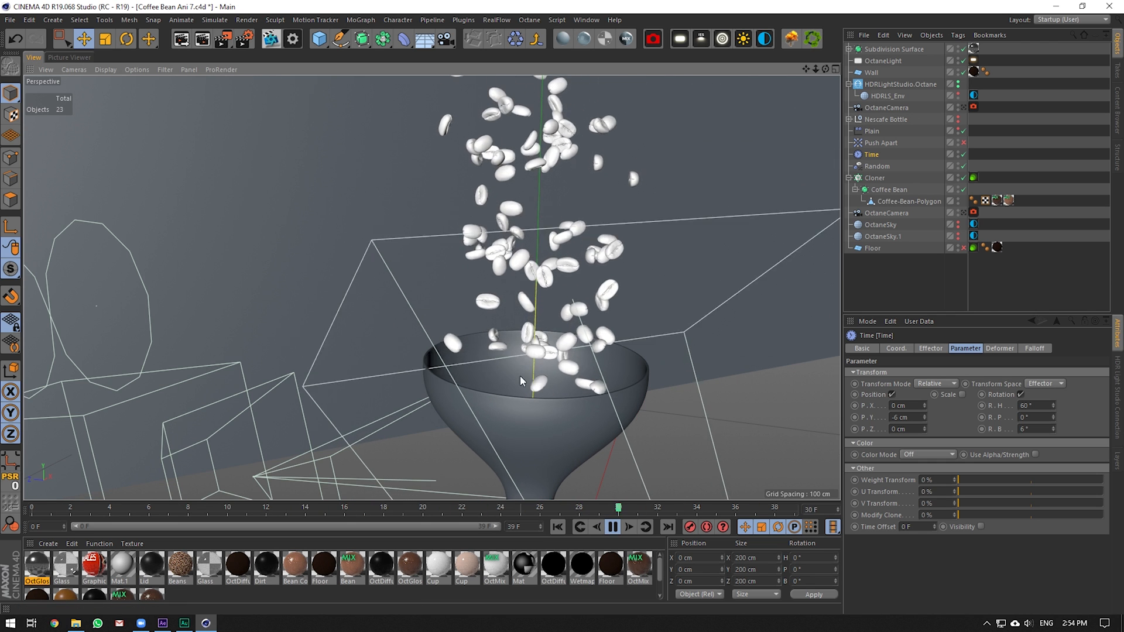
pyautogui.click(878, 130)
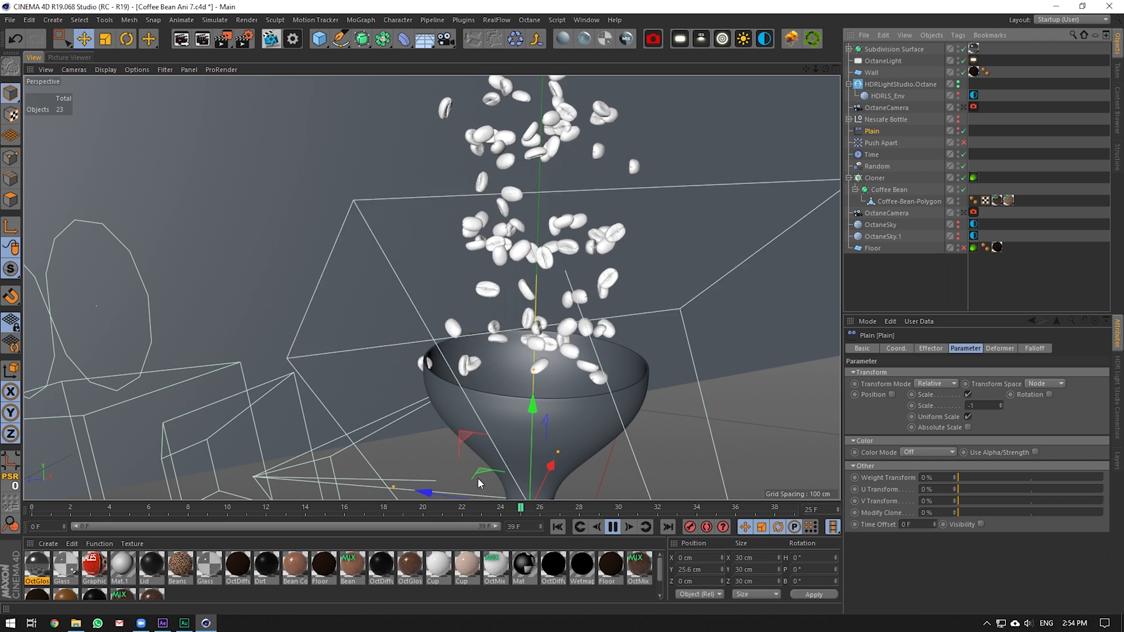
pyautogui.click(502, 446)
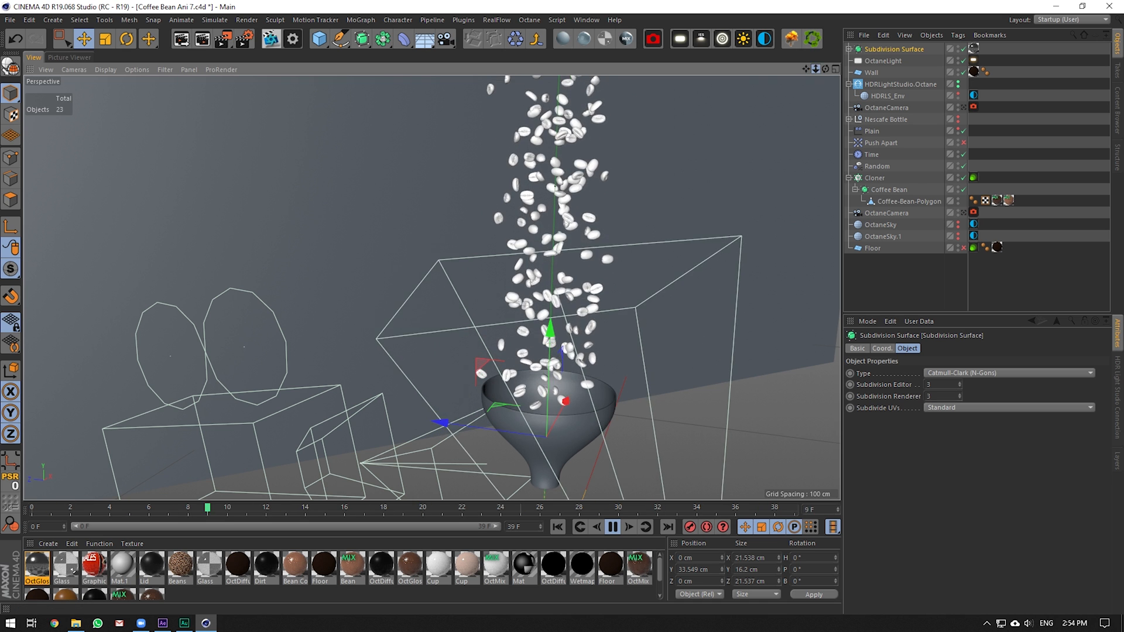
pyautogui.moveTo(815, 69); pyautogui.dragTo(761, 70)
# View through the OctaneCamera and step the animation frame by frame to frame 30
pyautogui.click(963, 107)
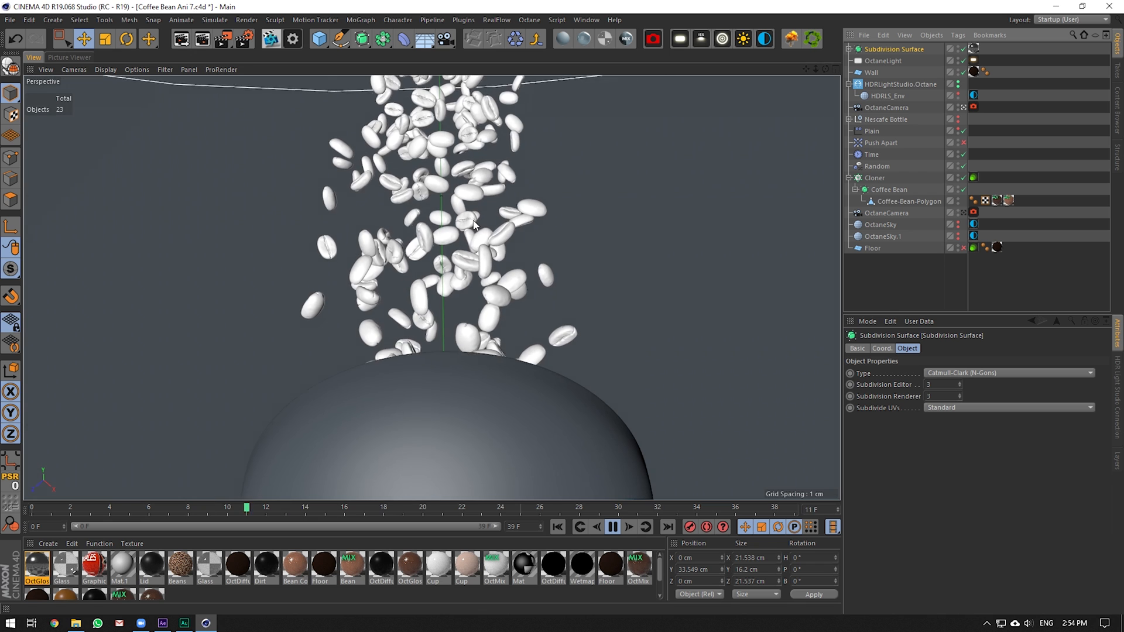
pyautogui.click(612, 527)
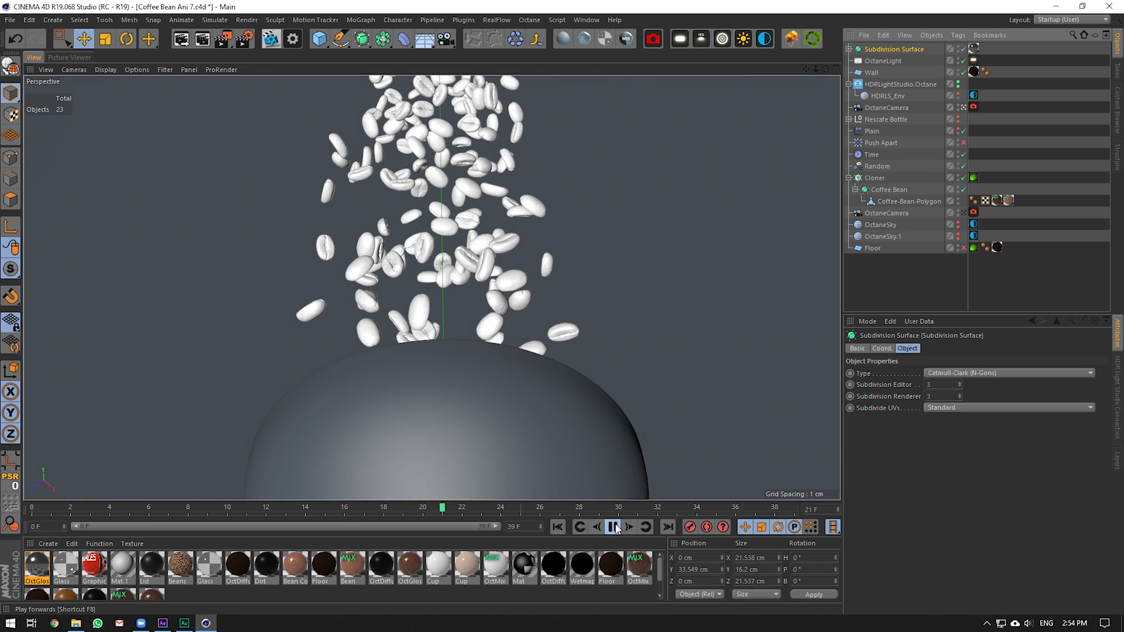
pyautogui.click(628, 527)
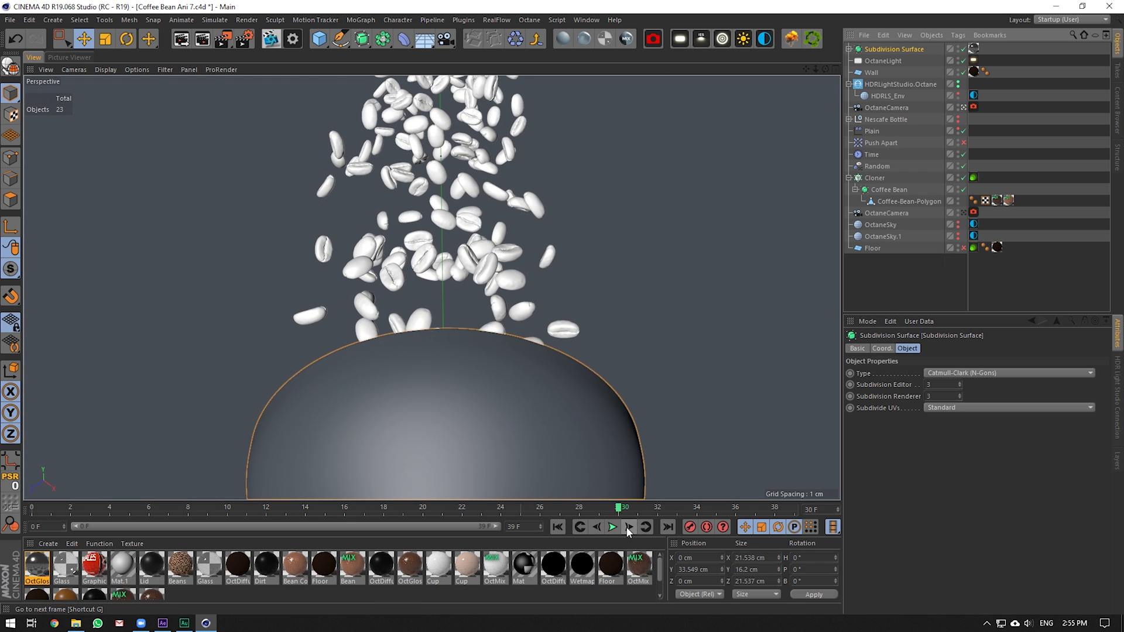
pyautogui.click(628, 527)
pyautogui.click(628, 527)
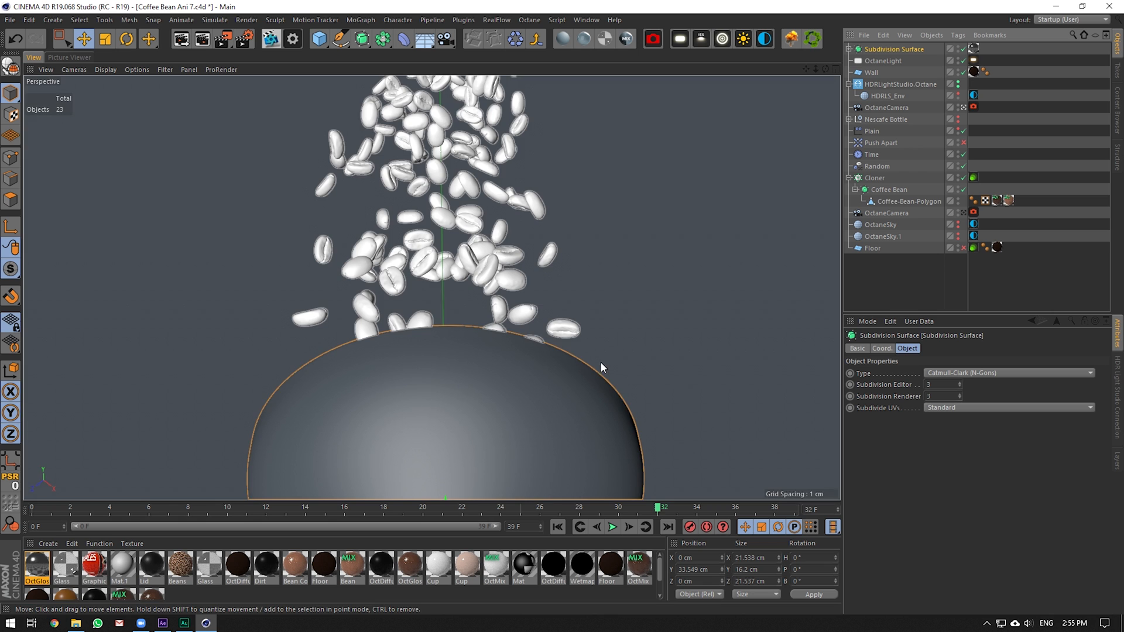
pyautogui.click(596, 527)
pyautogui.click(596, 527)
pyautogui.click(596, 527)
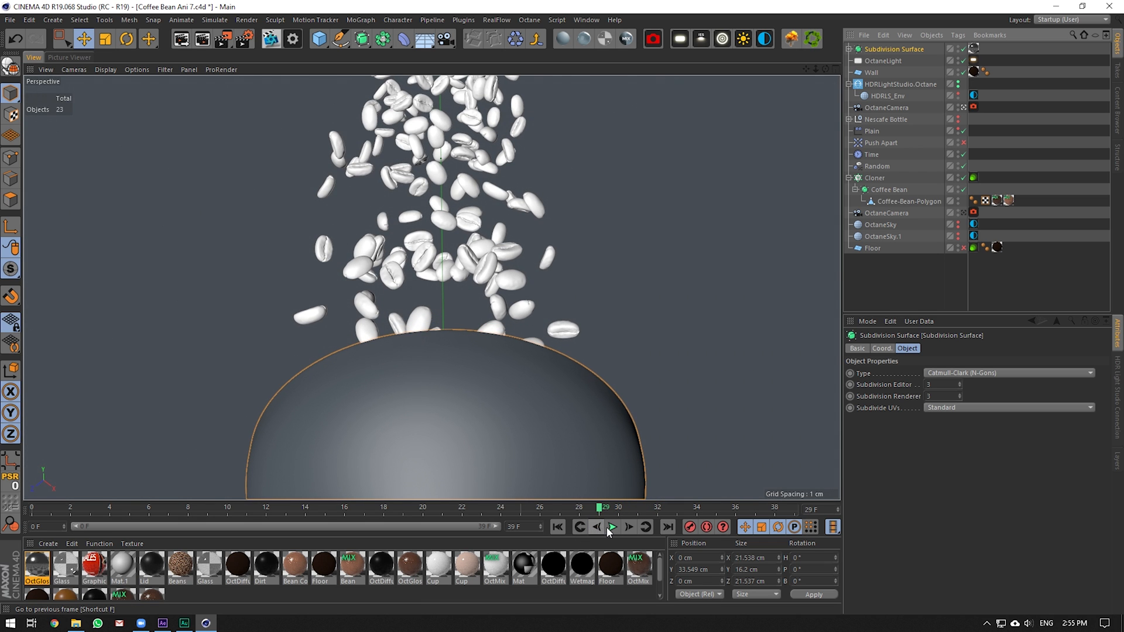
pyautogui.click(629, 527)
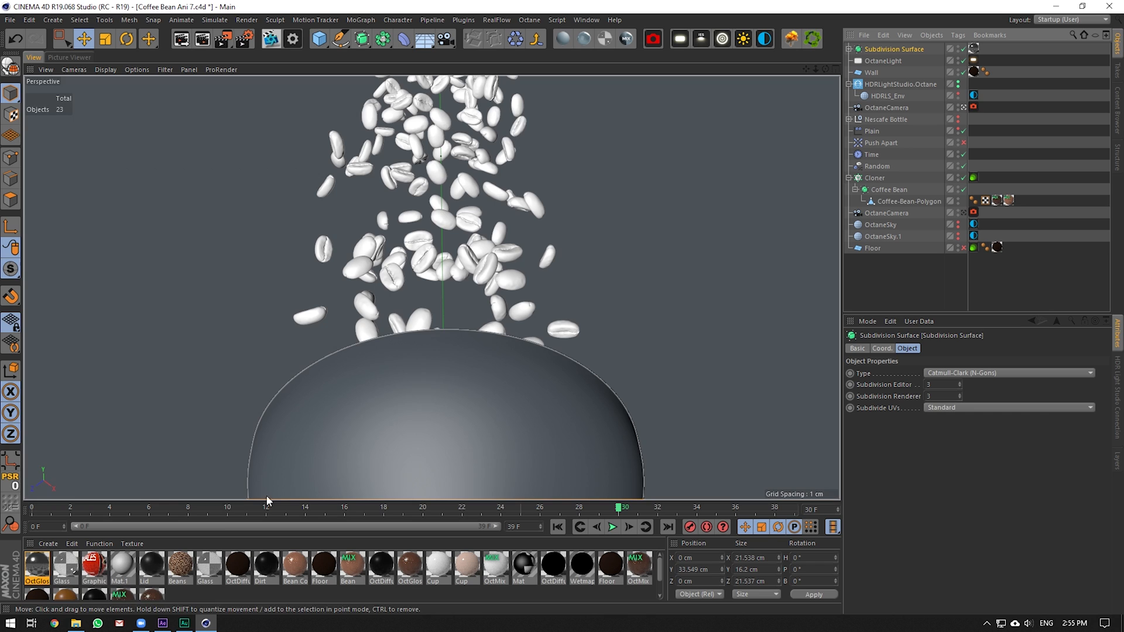
# Compare with the After Effects composite, then scrub the falling-bean animation in Cinema 4D
pyautogui.click(163, 623)
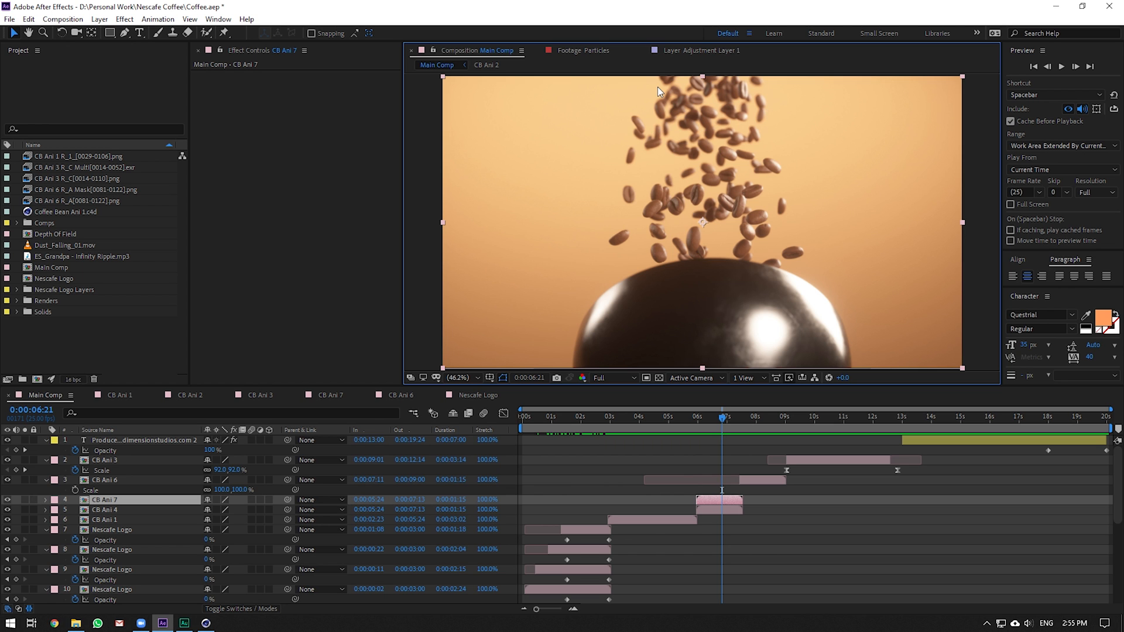
pyautogui.click(206, 623)
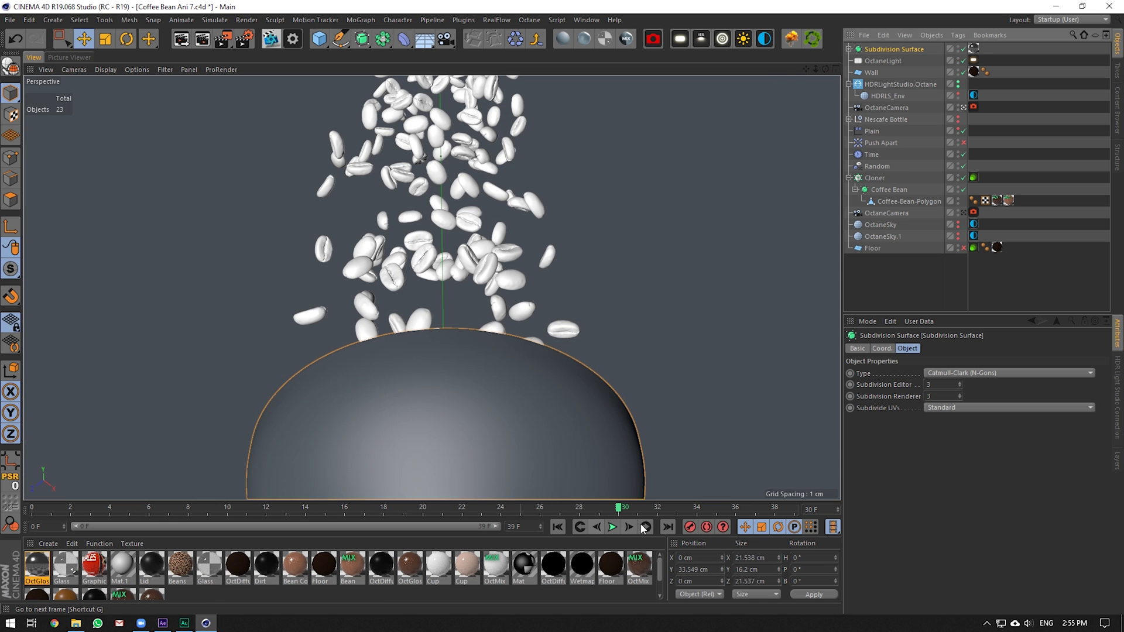
pyautogui.moveTo(630, 508); pyautogui.dragTo(799, 525)
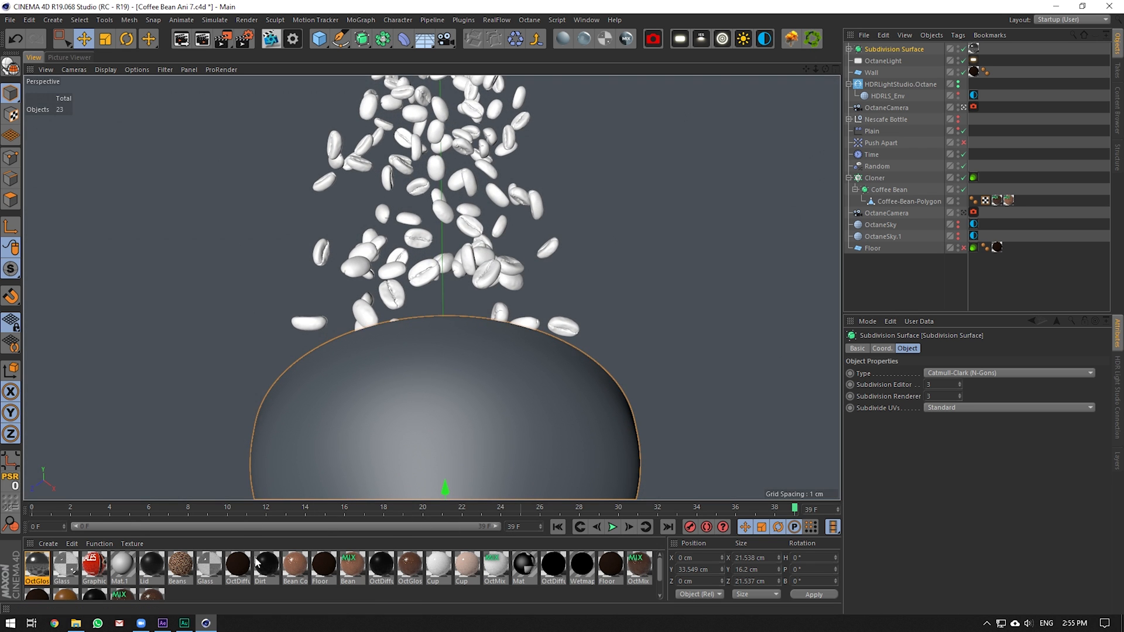
# In After Effects, move to the coffee pour shot, select the CB Ani 6 layer, and return to Cinema 4D
pyautogui.click(163, 623)
pyautogui.moveTo(774, 429); pyautogui.dragTo(754, 430)
pyautogui.click(757, 471)
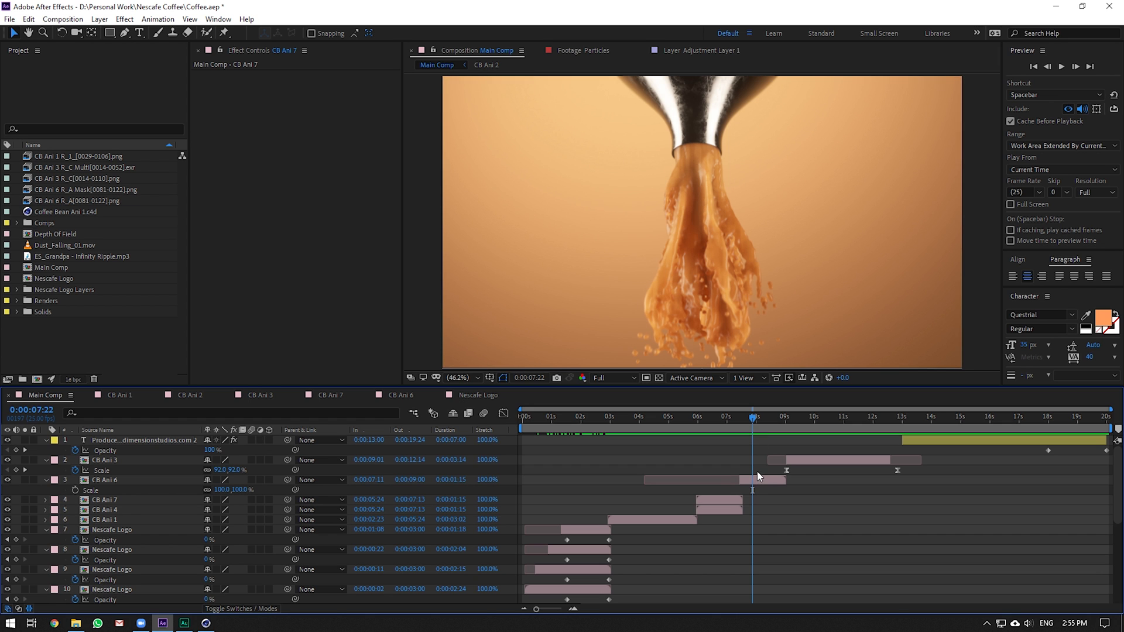
pyautogui.click(756, 482)
pyautogui.click(205, 623)
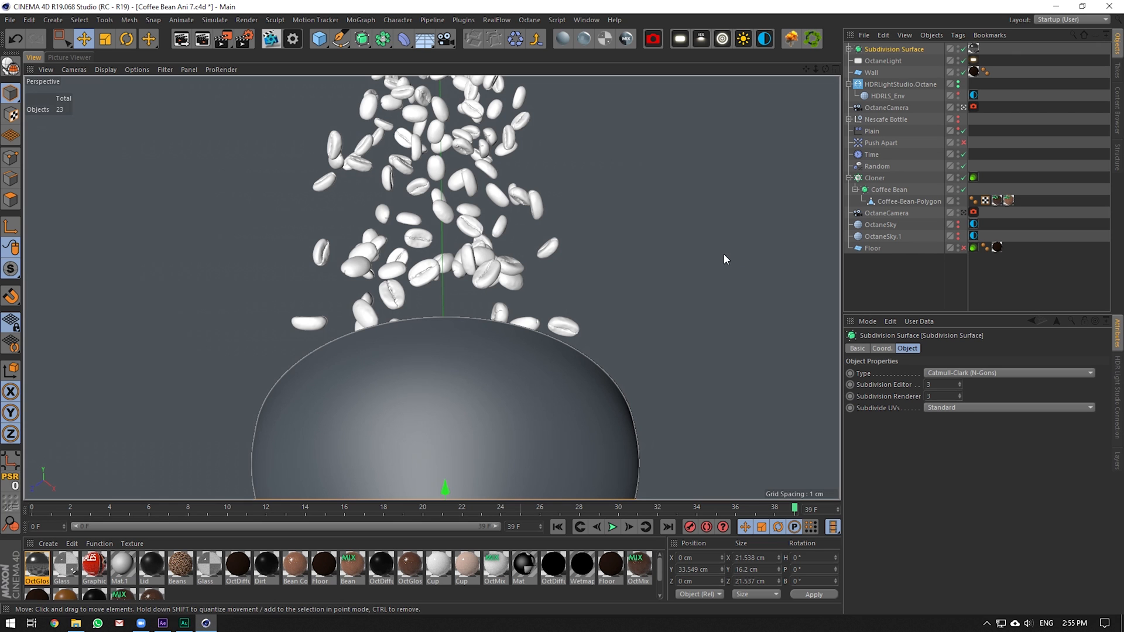
pyautogui.click(586, 19)
# Open Coffee Bean Ani 6.c4d from the Nescafe Coffee project folder
pyautogui.click(10, 19)
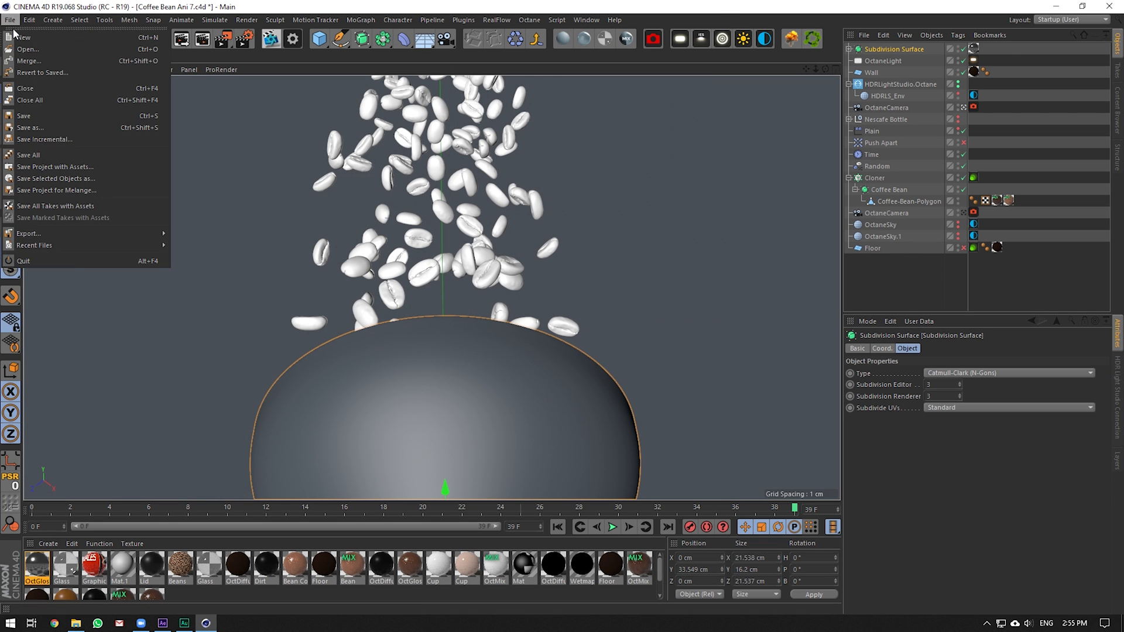
pyautogui.click(77, 626)
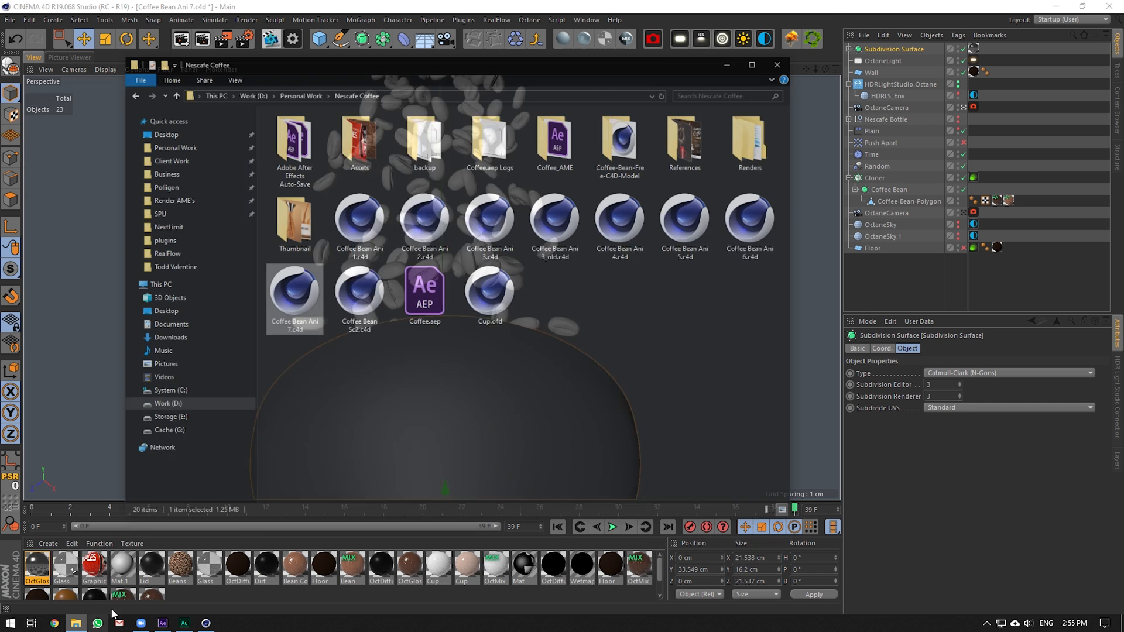
pyautogui.doubleClick(776, 196)
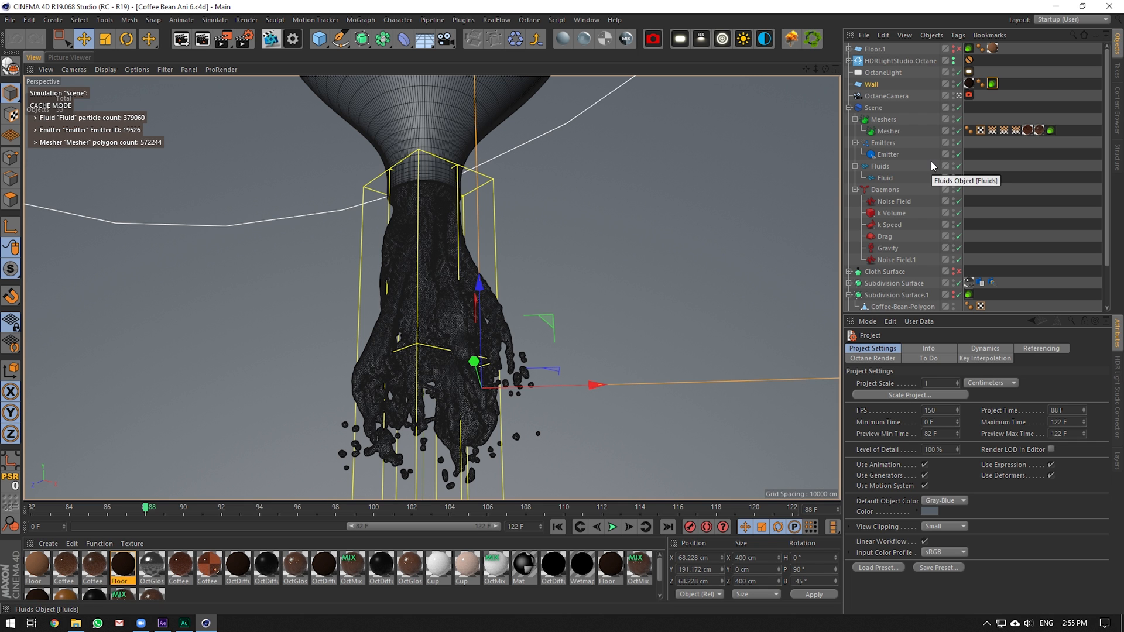
# Disable the Mesher, leave the OctaneCamera view, and pan and orbit to look down on the funnel
pyautogui.click(959, 131)
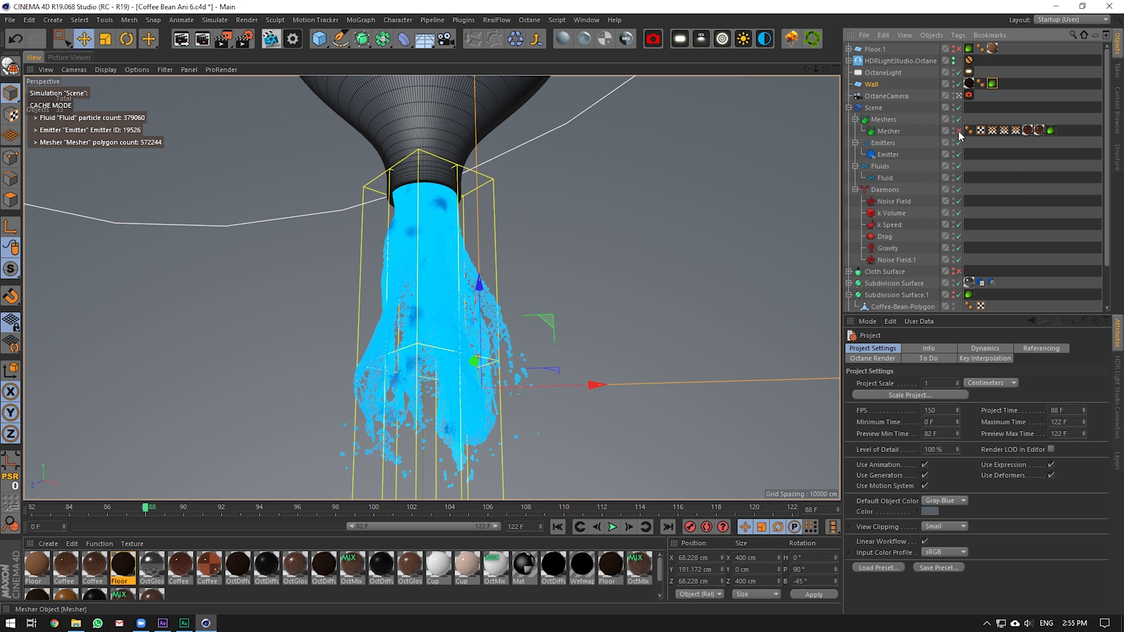
pyautogui.click(959, 97)
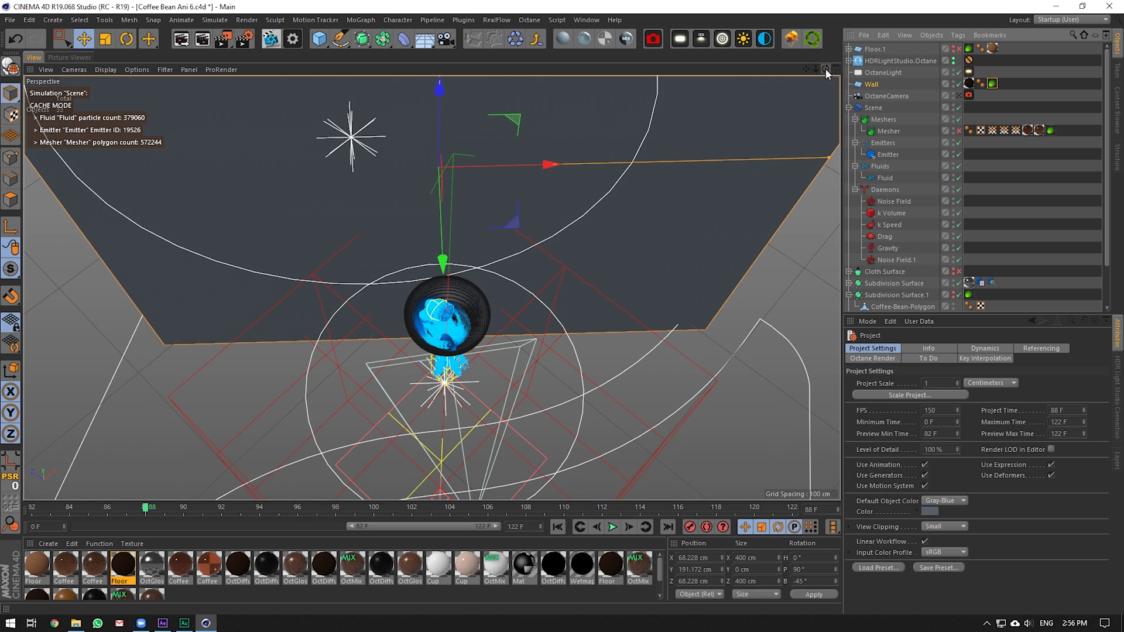
pyautogui.moveTo(806, 69); pyautogui.dragTo(821, 27)
pyautogui.moveTo(432, 288); pyautogui.dragTo(1036, 16)
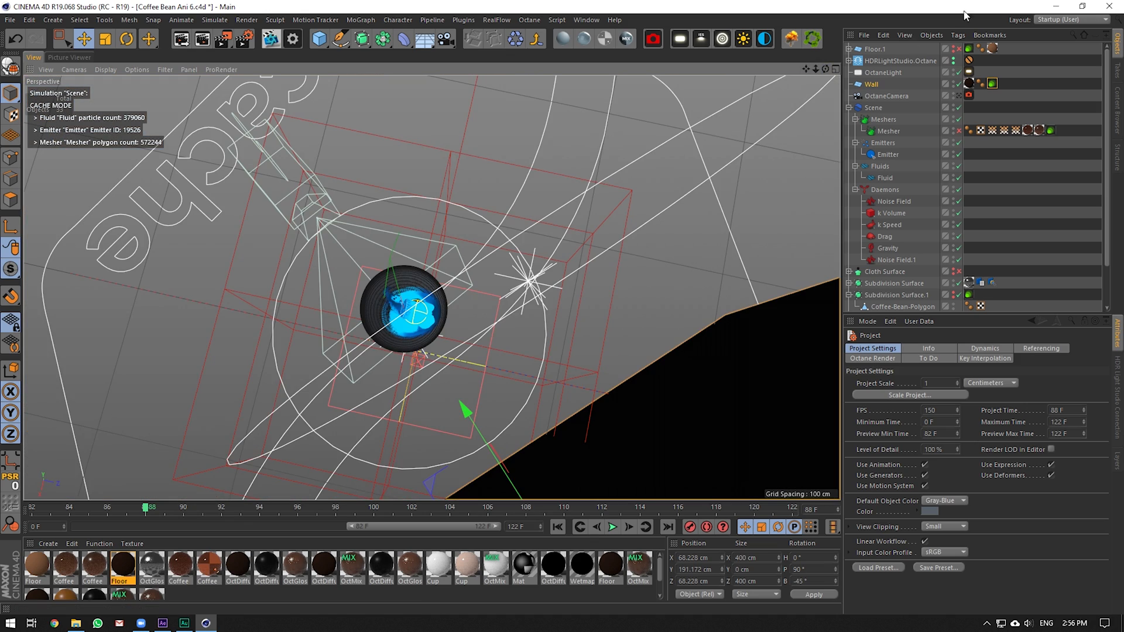
pyautogui.moveTo(826, 69)
pyautogui.mouseDown()
pyautogui.moveTo(879, 58)
pyautogui.moveTo(843, 82)
pyautogui.moveTo(820, 73)
pyautogui.mouseUp()
# Frame the funnel's Subdivision Surface and check its cage with subdivision briefly off
pyautogui.click(495, 287)
pyautogui.press('o')
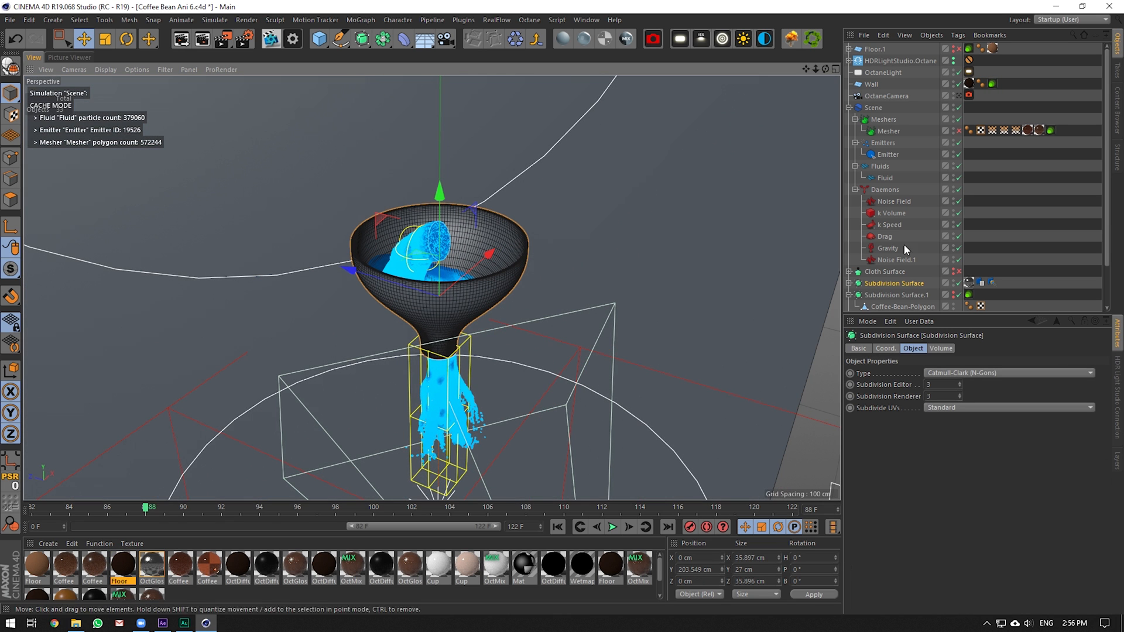
pyautogui.click(958, 283)
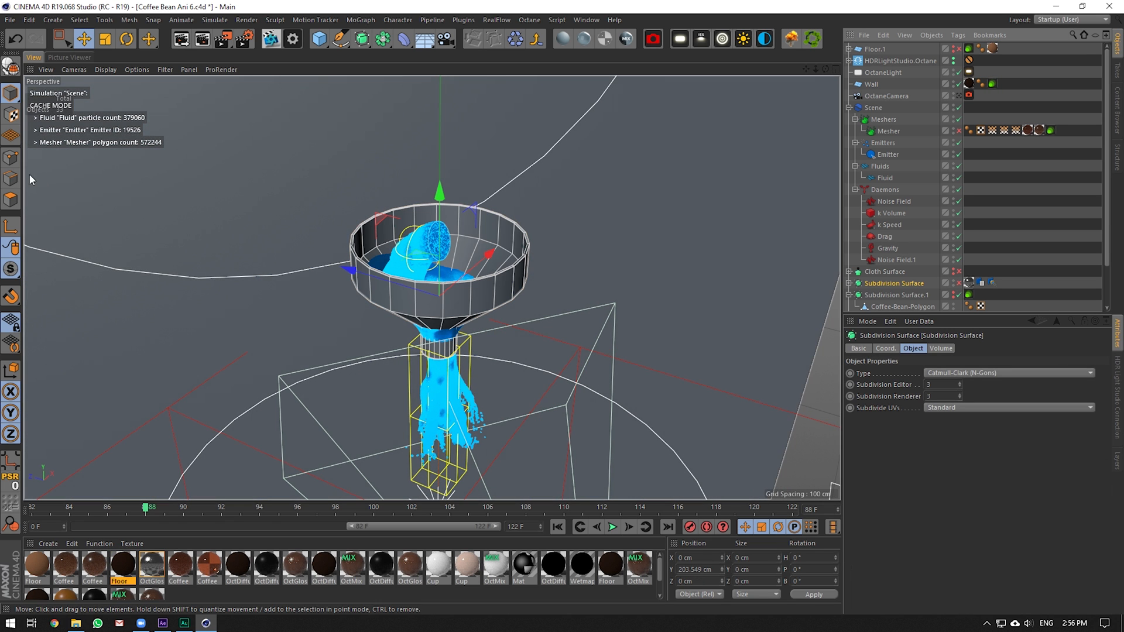
pyautogui.click(10, 179)
pyautogui.scroll(8, 391, 249)
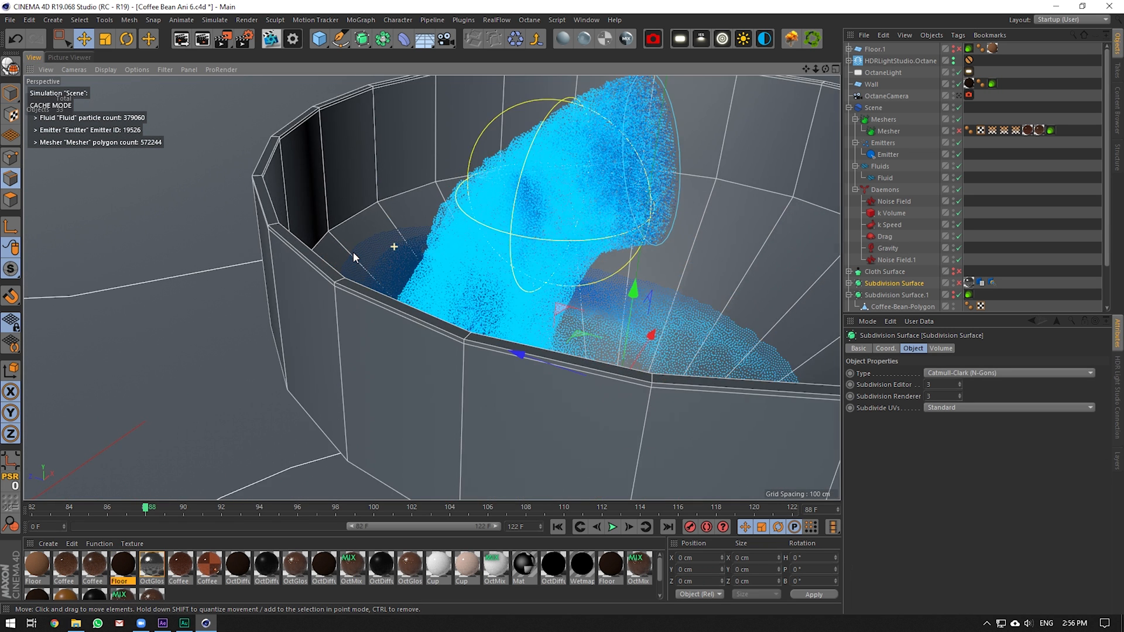
pyautogui.scroll(-4, 348, 261)
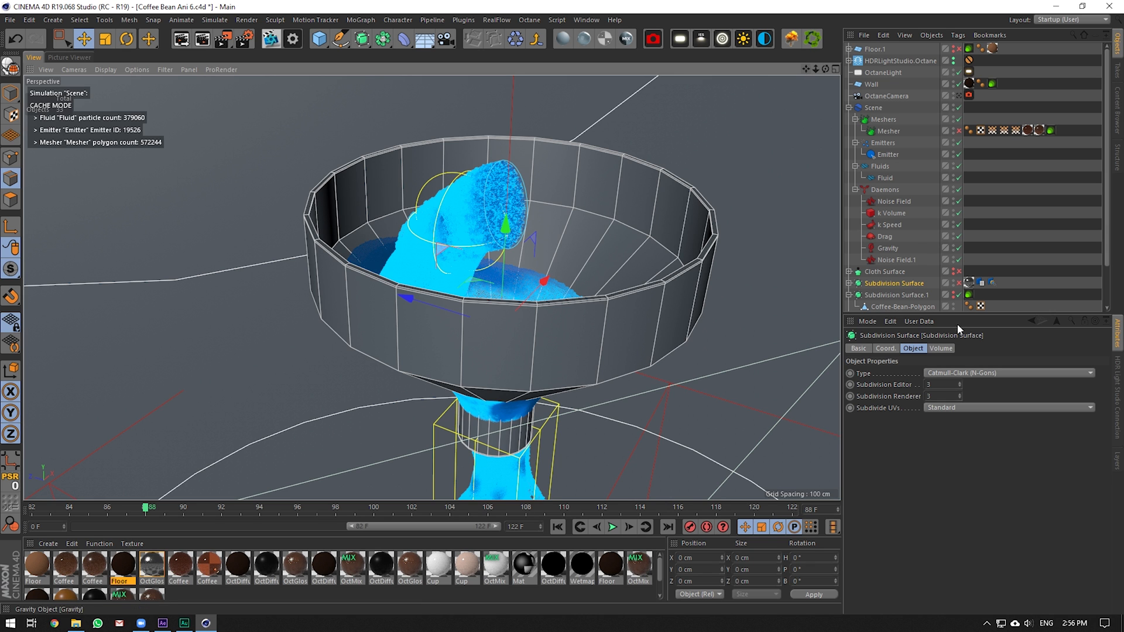
pyautogui.click(957, 285)
pyautogui.scroll(-5, 514, 315)
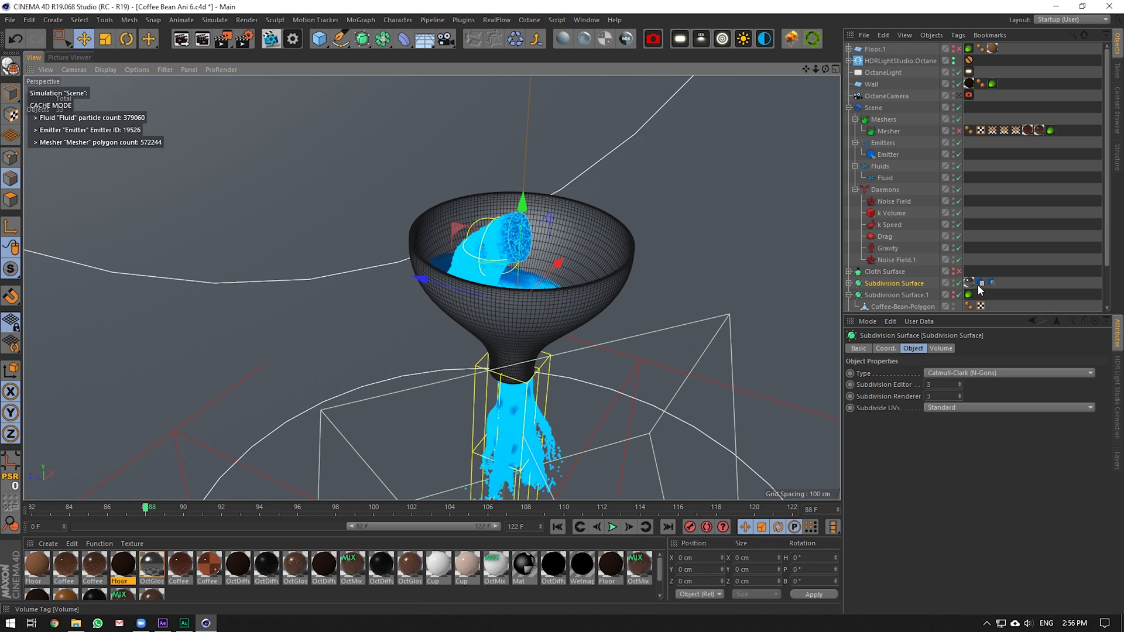
pyautogui.scroll(3, 619, 233)
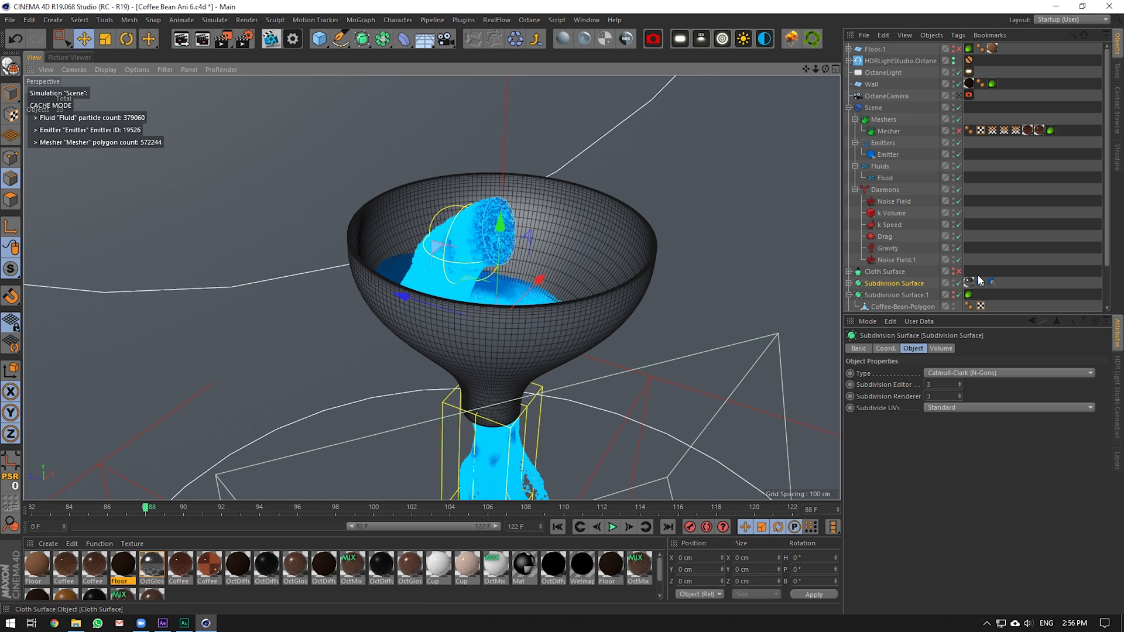
# Return to frame 0, uncheck Show Collision Geometry on the RF Collider, and orbit around the funnel
pyautogui.click(990, 282)
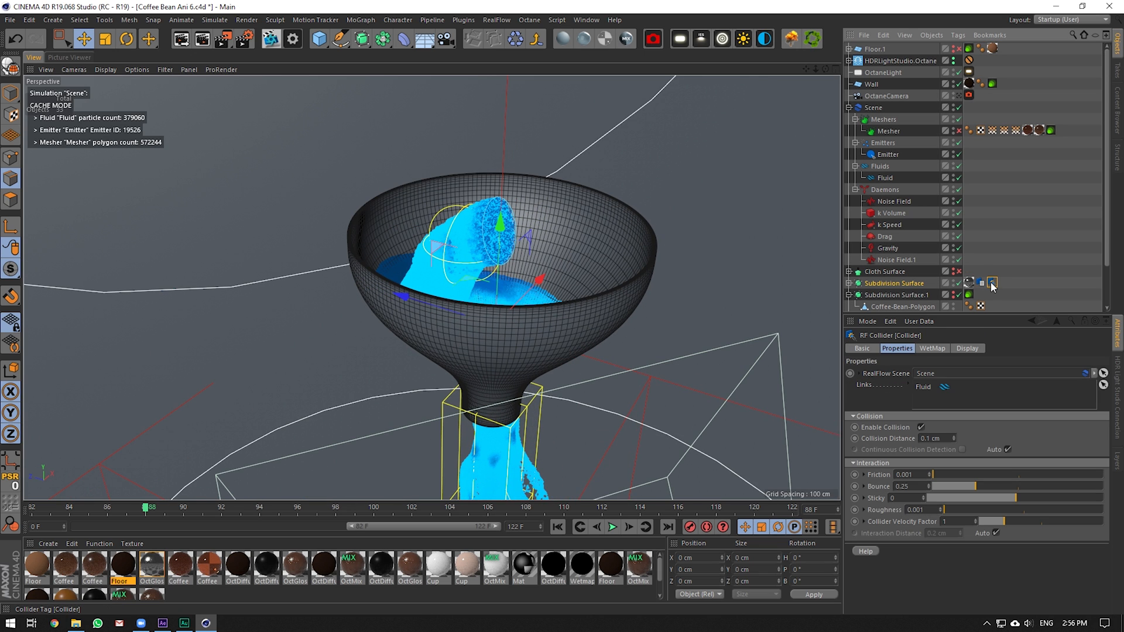
pyautogui.click(967, 349)
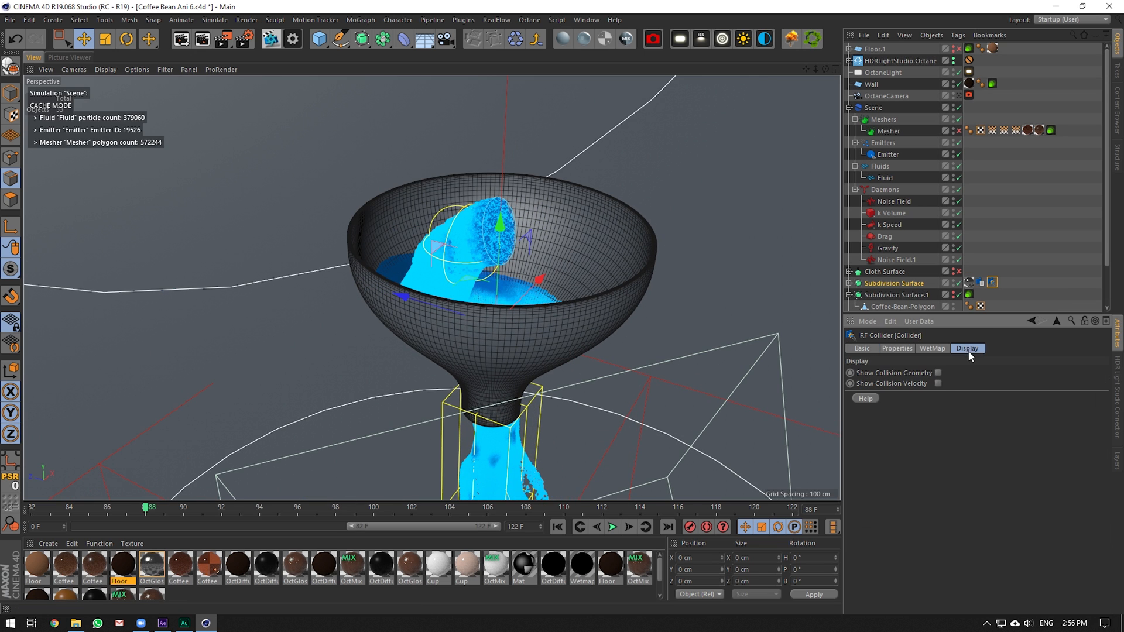
pyautogui.scroll(3, 530, 293)
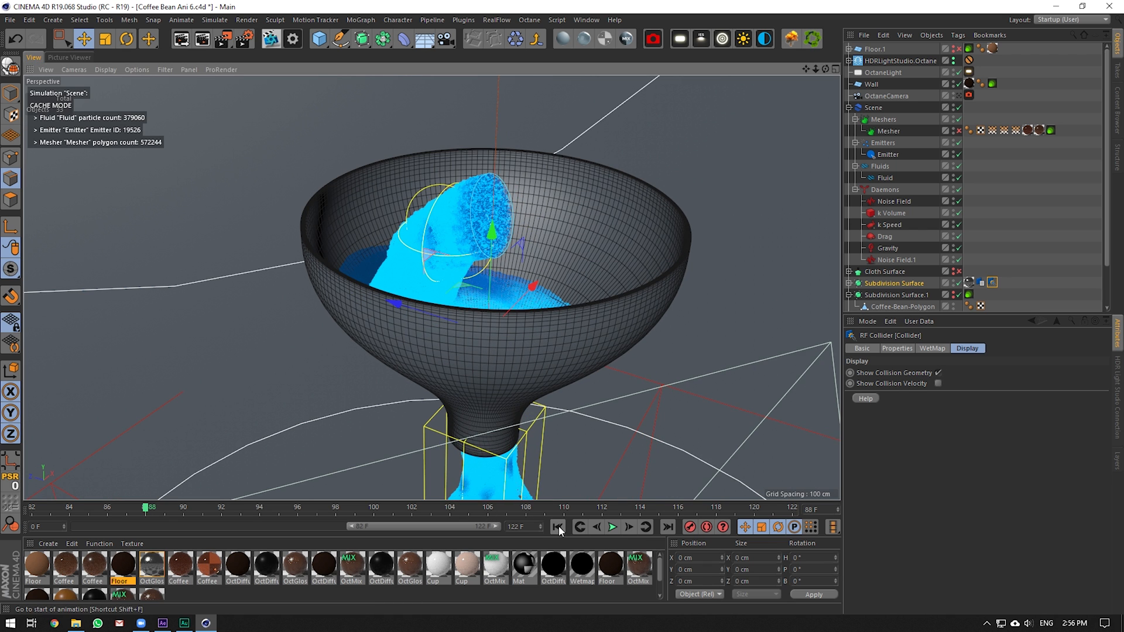
pyautogui.click(557, 527)
pyautogui.click(992, 284)
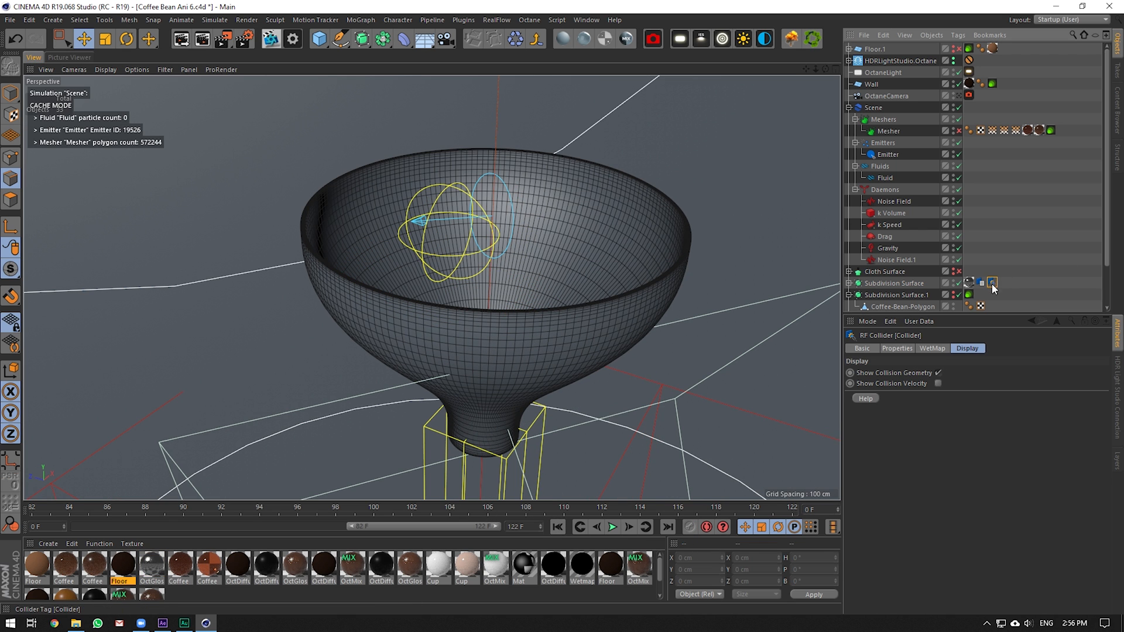
pyautogui.click(939, 373)
pyautogui.scroll(-3, 559, 221)
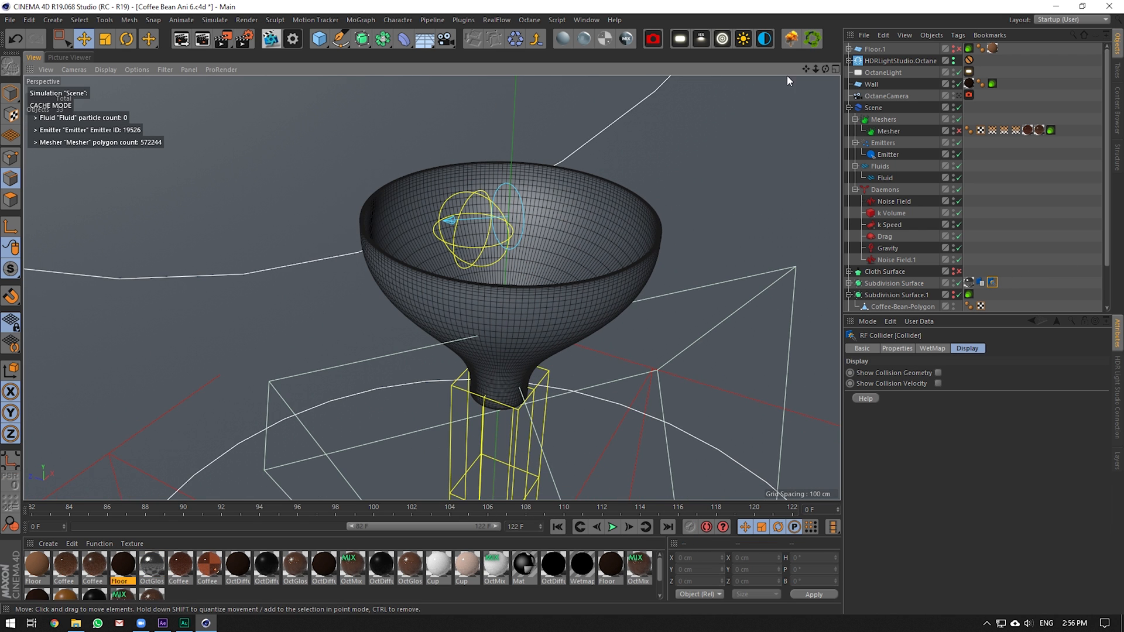
pyautogui.moveTo(825, 69); pyautogui.dragTo(837, 103)
pyautogui.keyDown('alt'); pyautogui.moveTo(431, 287); pyautogui.dragTo(429, 342); pyautogui.keyUp('alt')
pyautogui.keyDown('alt'); pyautogui.moveTo(432, 288); pyautogui.dragTo(370, 366, button='middle'); pyautogui.keyUp('alt')
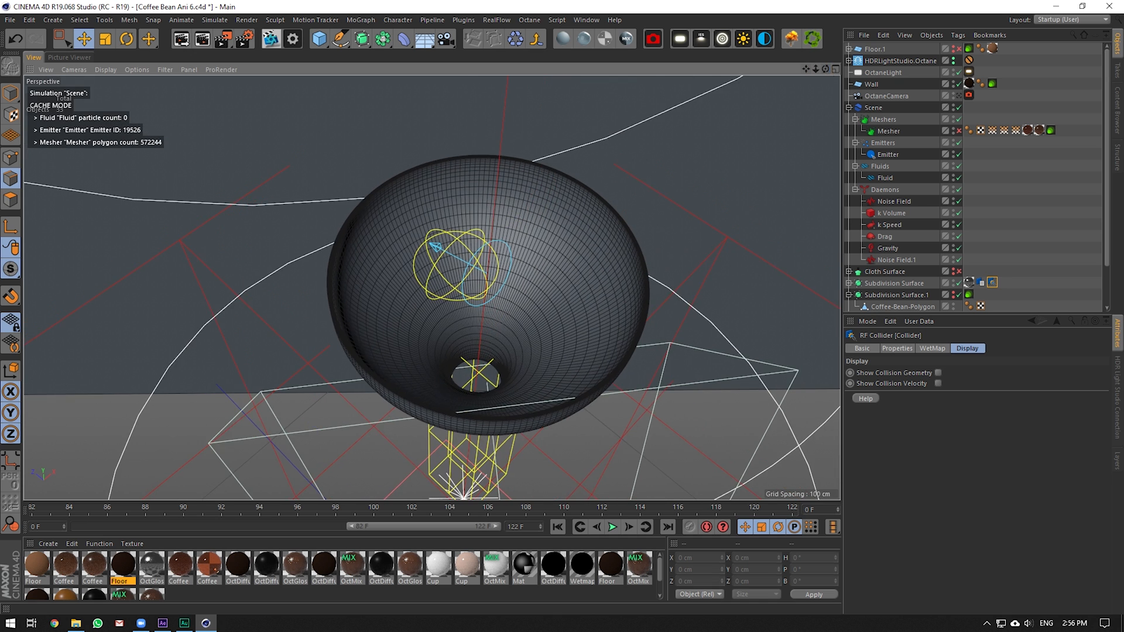
pyautogui.moveTo(431, 287)
pyautogui.keyDown('alt'); pyautogui.mouseDown()
pyautogui.moveTo(434, 229)
pyautogui.moveTo(433, 263)
pyautogui.mouseUp(); pyautogui.keyUp('alt')
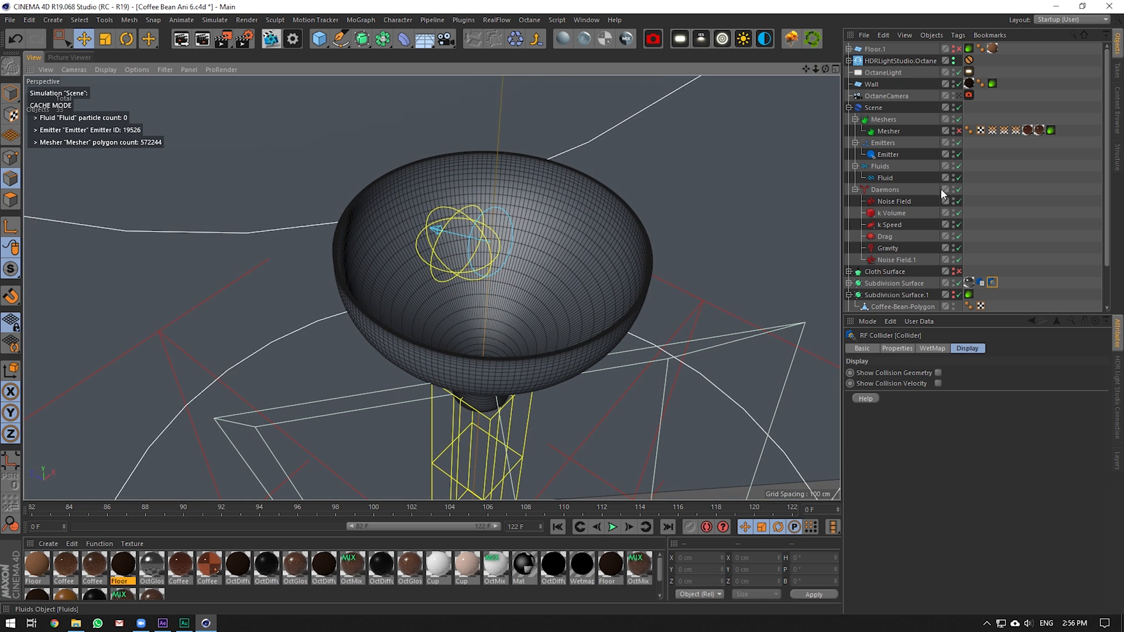
# Hide OctaneLight and Floor Light in the viewport, keeping the Wall plane visible
pyautogui.click(849, 108)
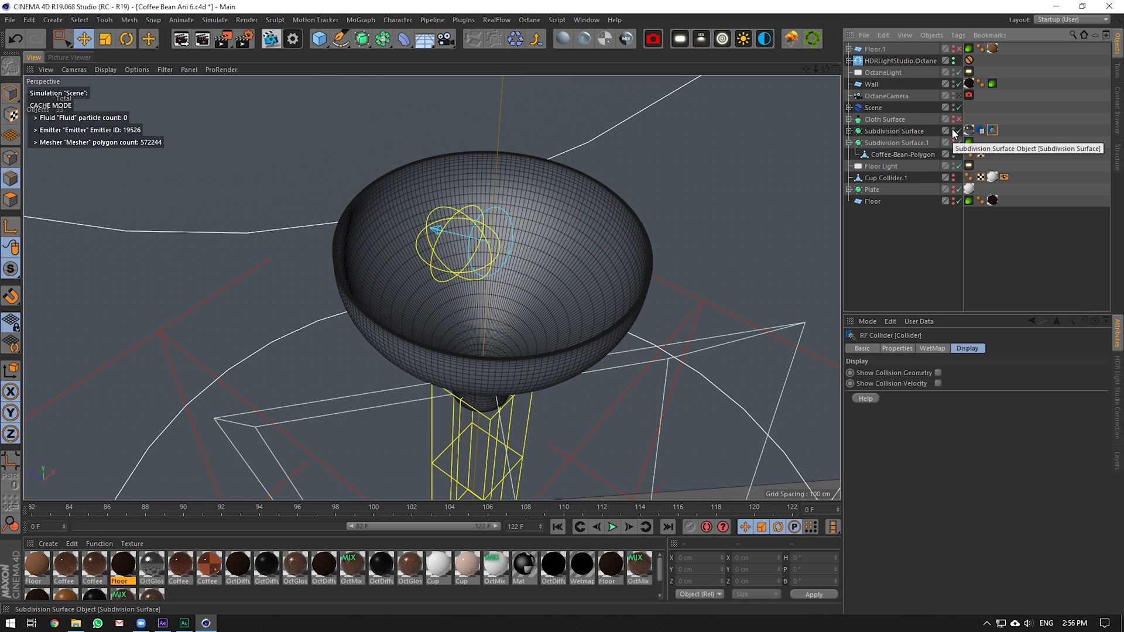
pyautogui.click(954, 71)
pyautogui.click(954, 163)
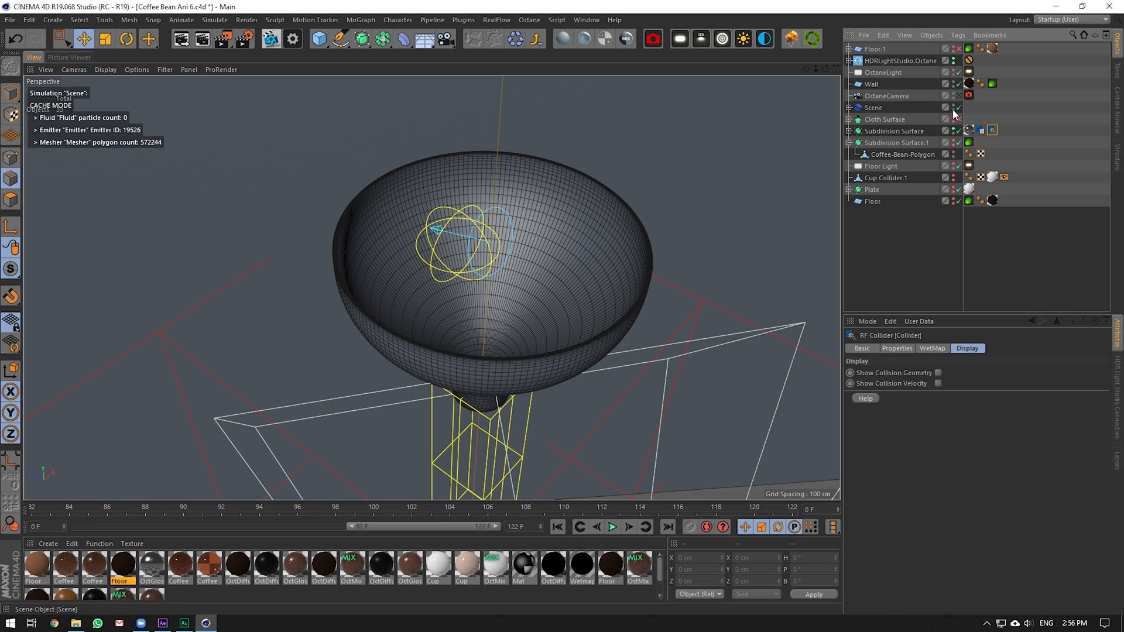
pyautogui.click(953, 82)
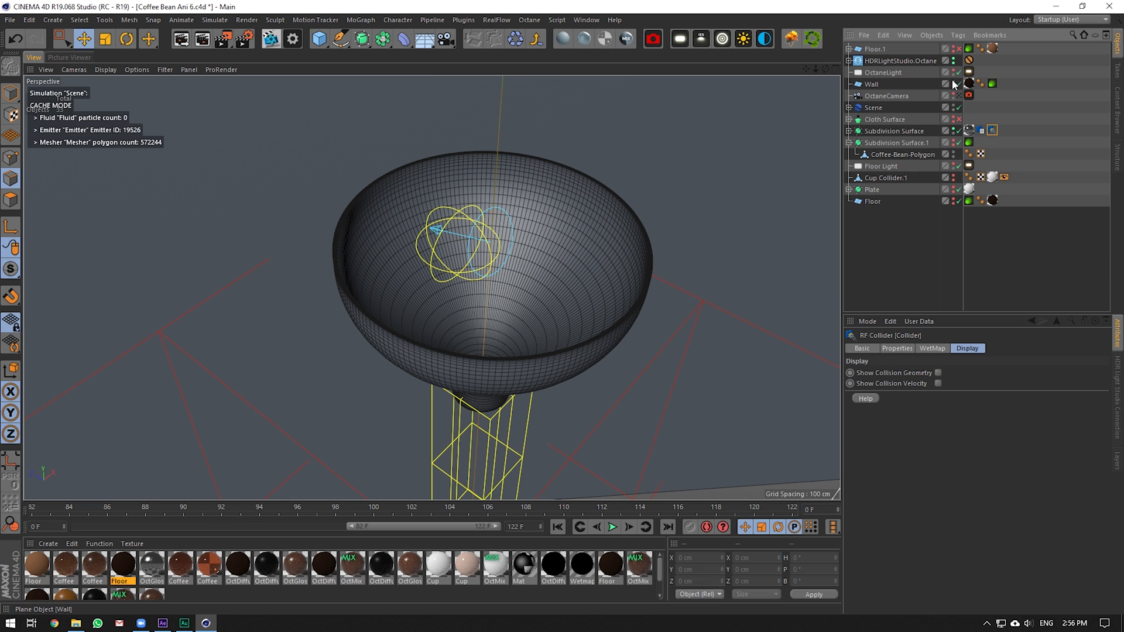
pyautogui.click(952, 80)
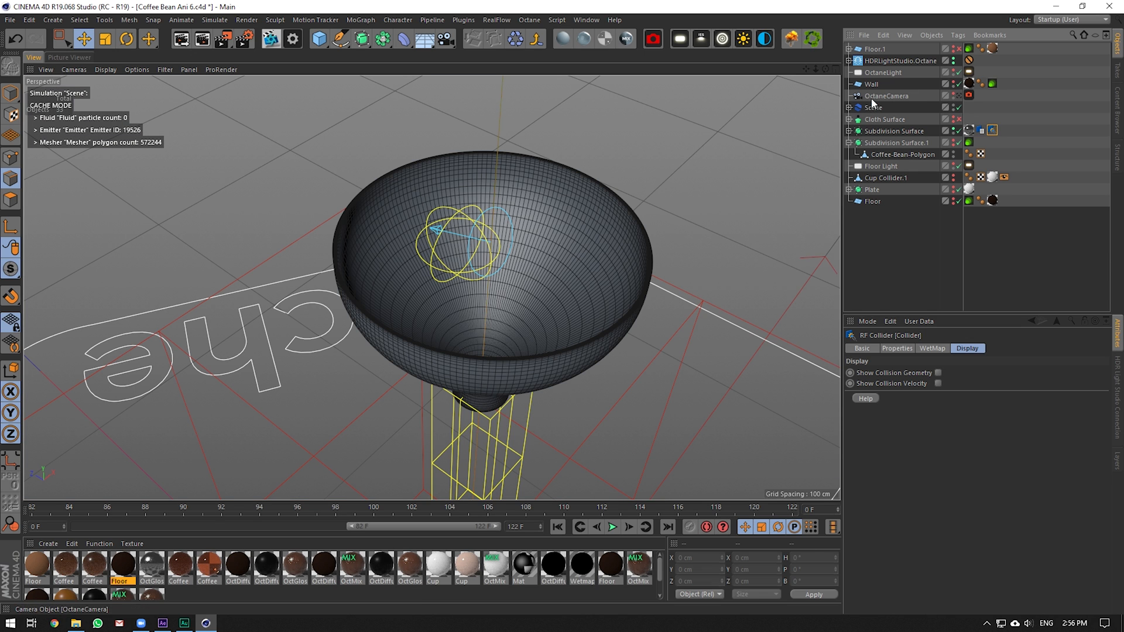
# Enable Viewport Solo Hierarchy on the RealFlow Scene and orbit low across it
pyautogui.click(873, 107)
pyautogui.moveTo(10, 268); pyautogui.dragTo(89, 333)
pyautogui.scroll(-5, 476, 288)
pyautogui.moveTo(825, 69); pyautogui.dragTo(702, 406)
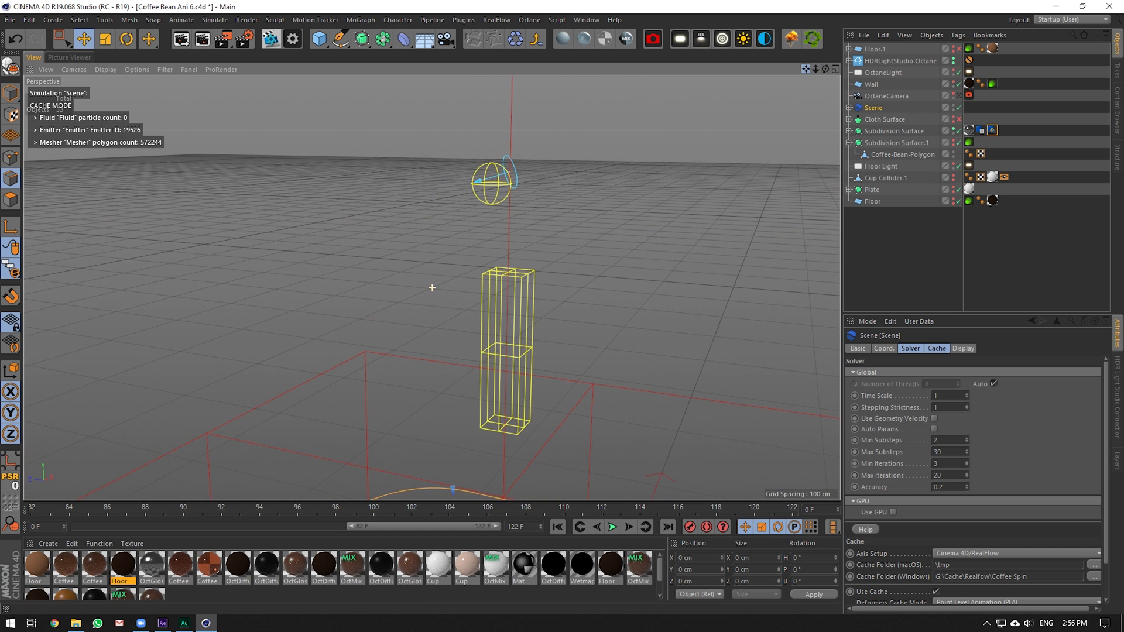
# Review the Emitter, Noise Field and k Volume daemon settings
pyautogui.click(850, 107)
pyautogui.click(886, 154)
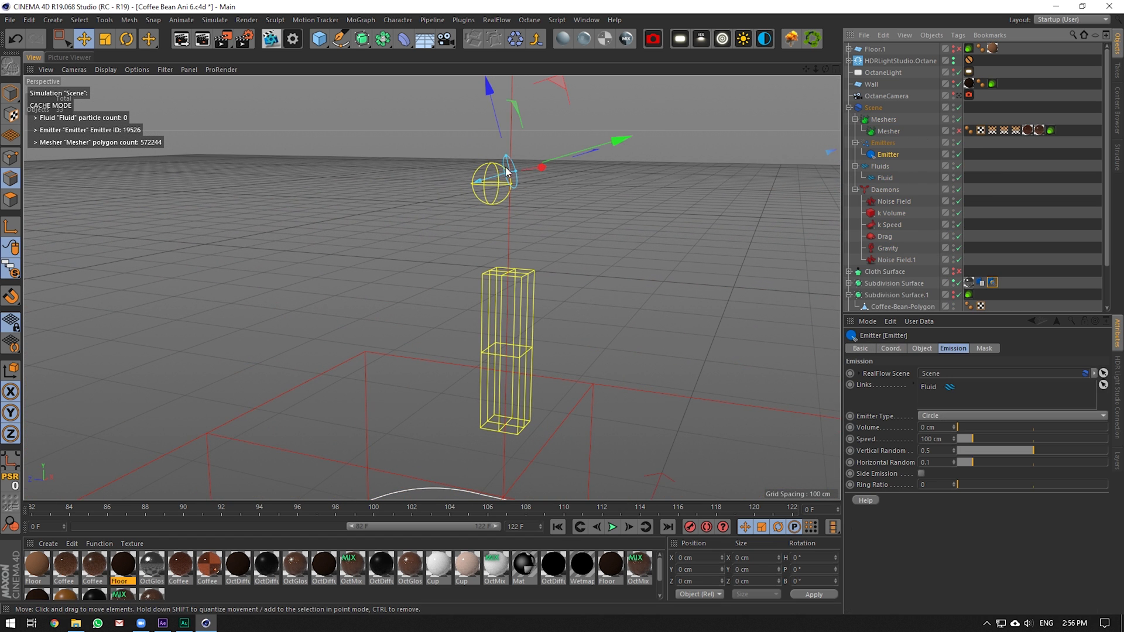
pyautogui.click(887, 201)
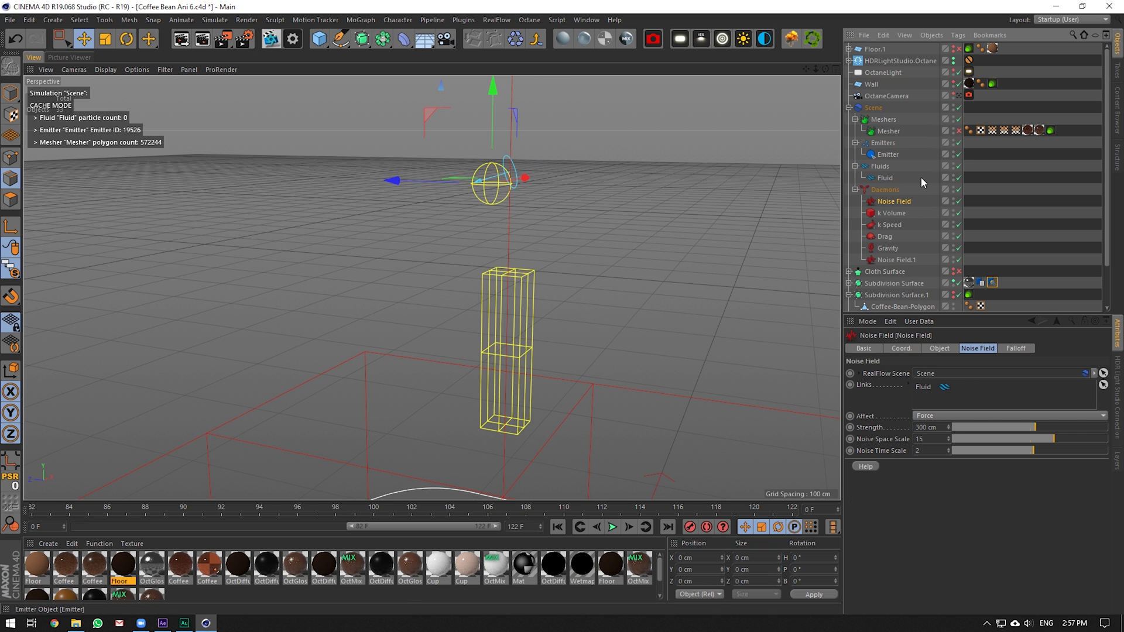
pyautogui.click(891, 213)
pyautogui.scroll(-5, 582, 212)
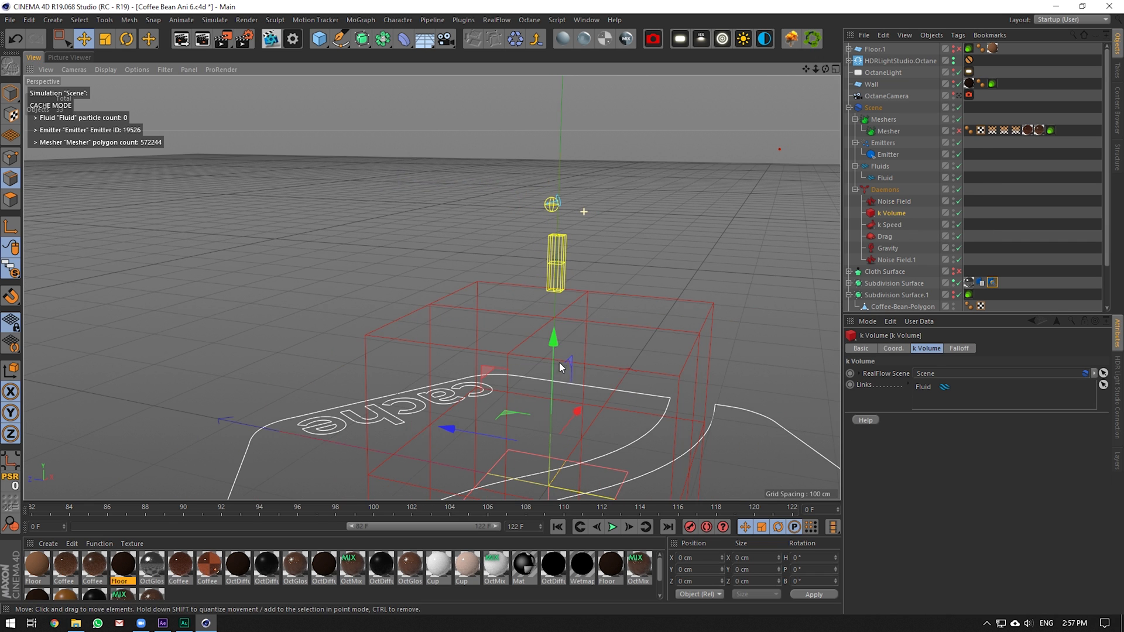
pyautogui.keyDown('alt'); pyautogui.moveTo(588, 275); pyautogui.dragTo(542, 311); pyautogui.keyUp('alt')
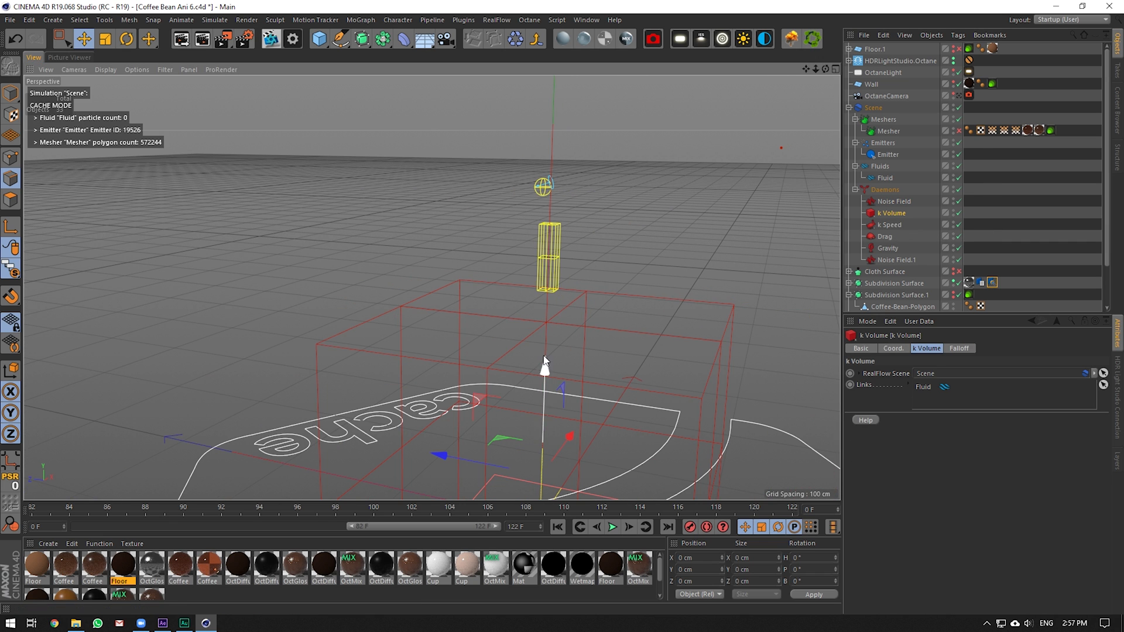
# Review the k Speed, Drag, Gravity and Noise Field.1 daemons, then the Scene's solver settings
pyautogui.click(876, 226)
pyautogui.keyDown('alt'); pyautogui.moveTo(572, 219); pyautogui.dragTo(692, 266); pyautogui.keyUp('alt')
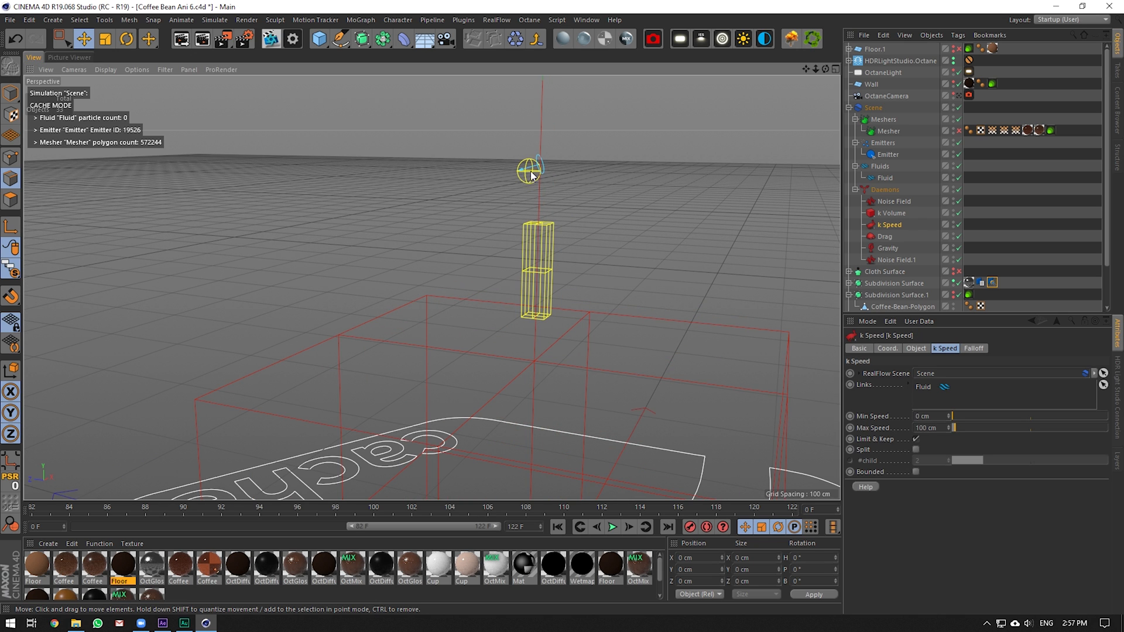
pyautogui.click(882, 236)
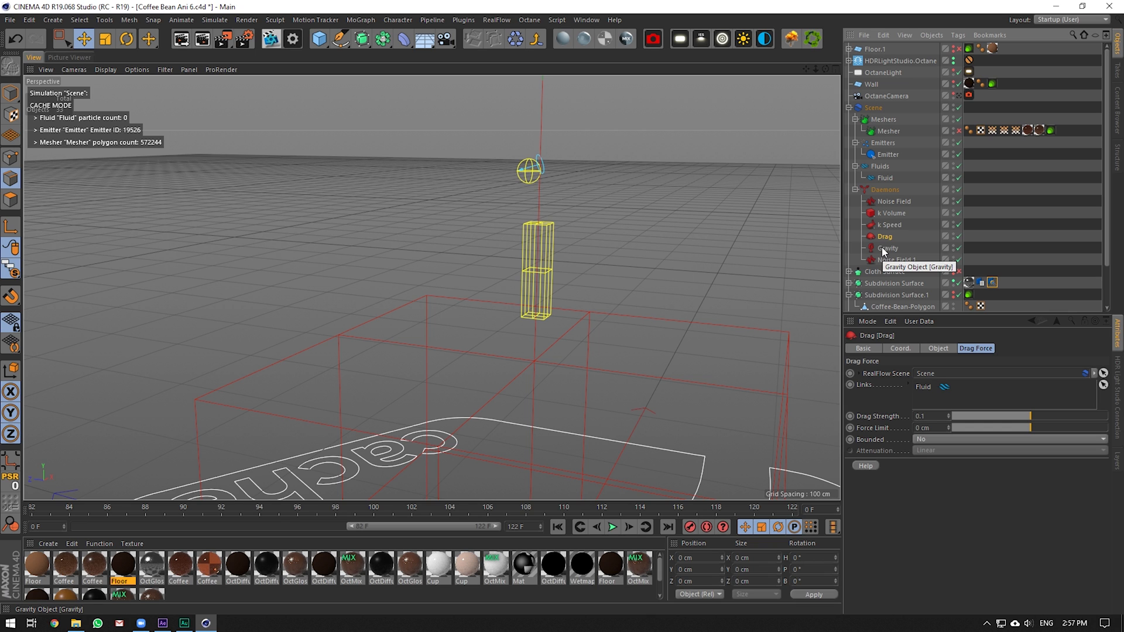
pyautogui.click(899, 247)
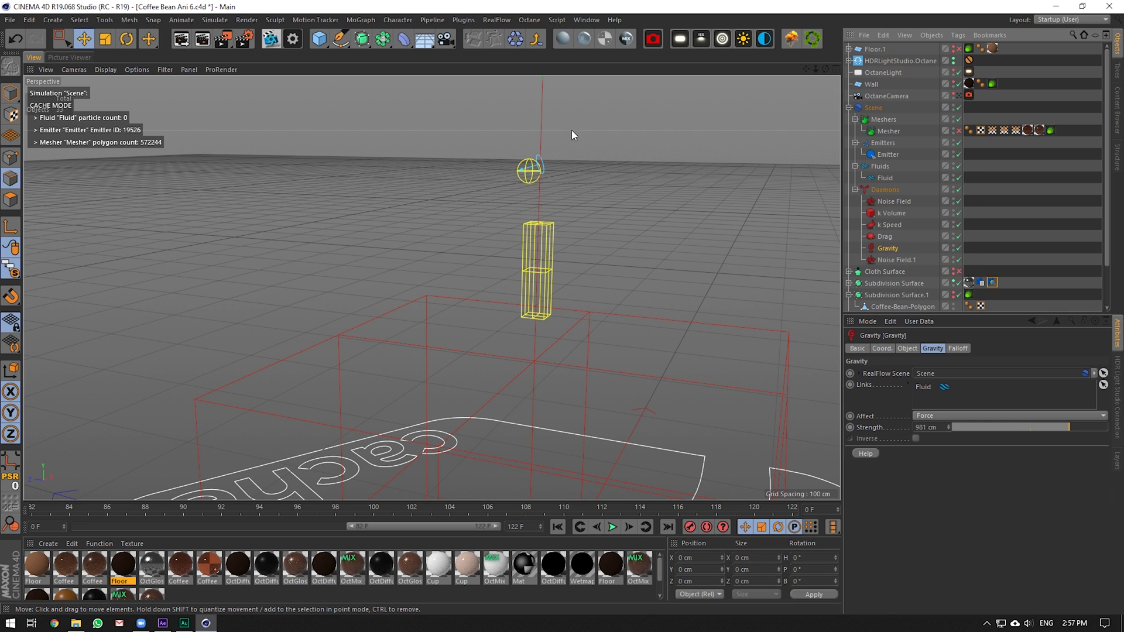
pyautogui.click(895, 260)
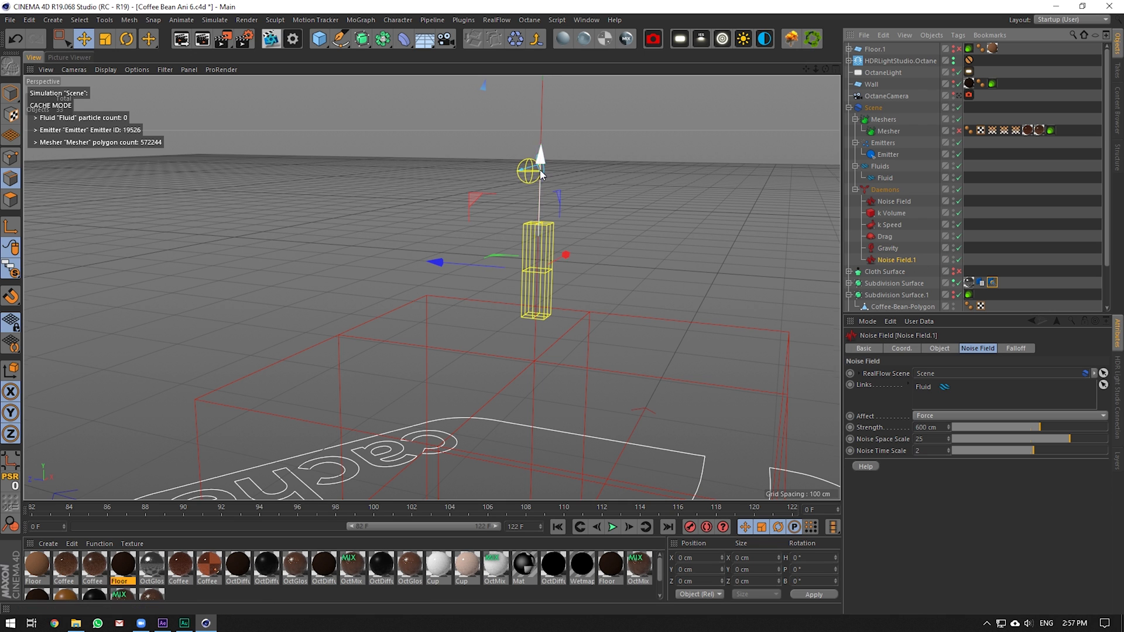
pyautogui.scroll(1, 540, 170)
pyautogui.scroll(-2, 902, 244)
pyautogui.click(873, 59)
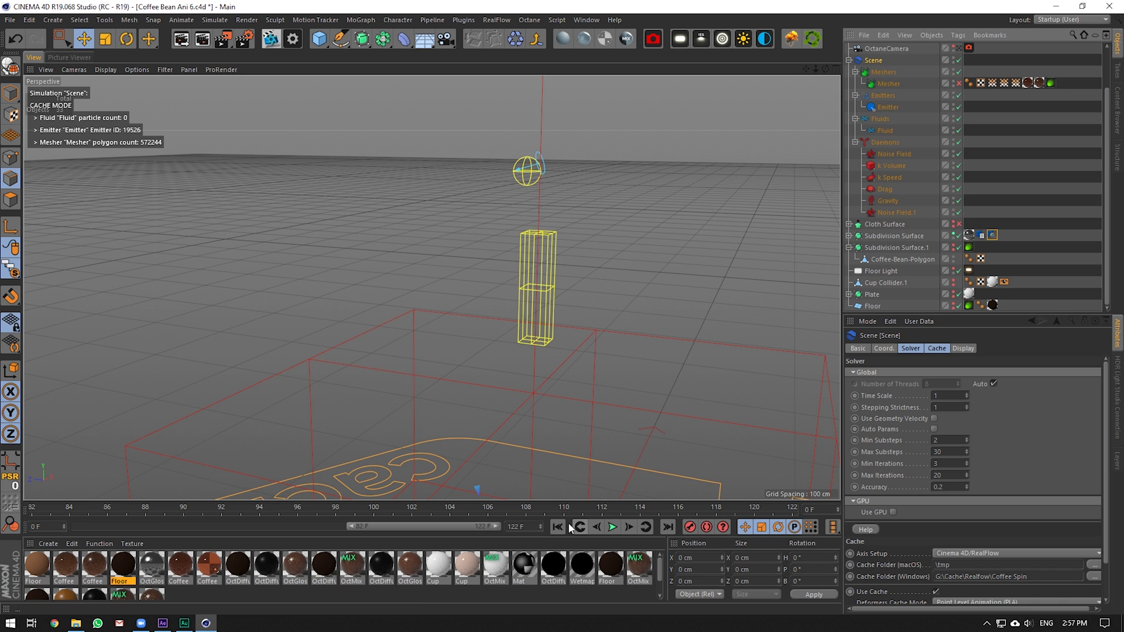
# Extend the preview range to start at frame 0 and replay the simulation from the beginning
pyautogui.click(613, 527)
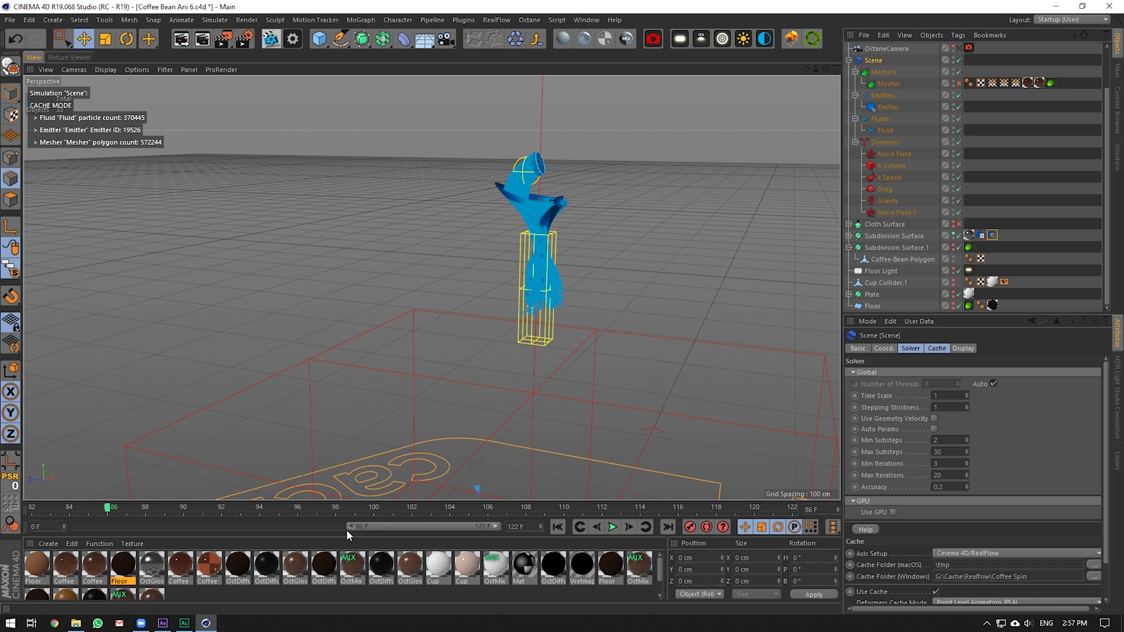
pyautogui.moveTo(346, 530); pyautogui.dragTo(75, 526)
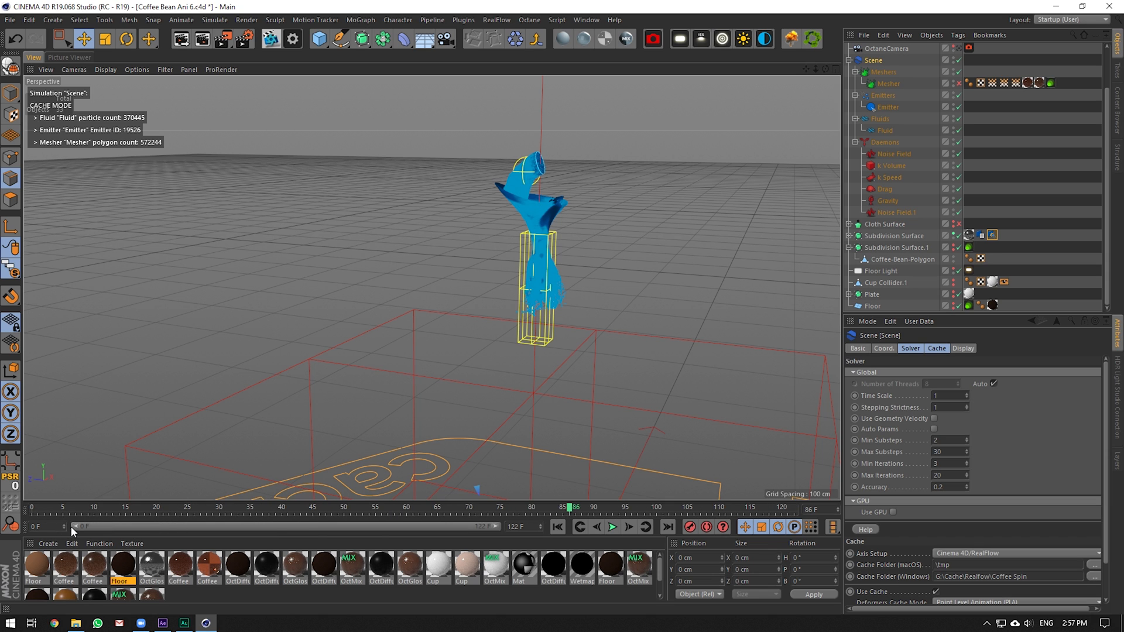
pyautogui.click(58, 510)
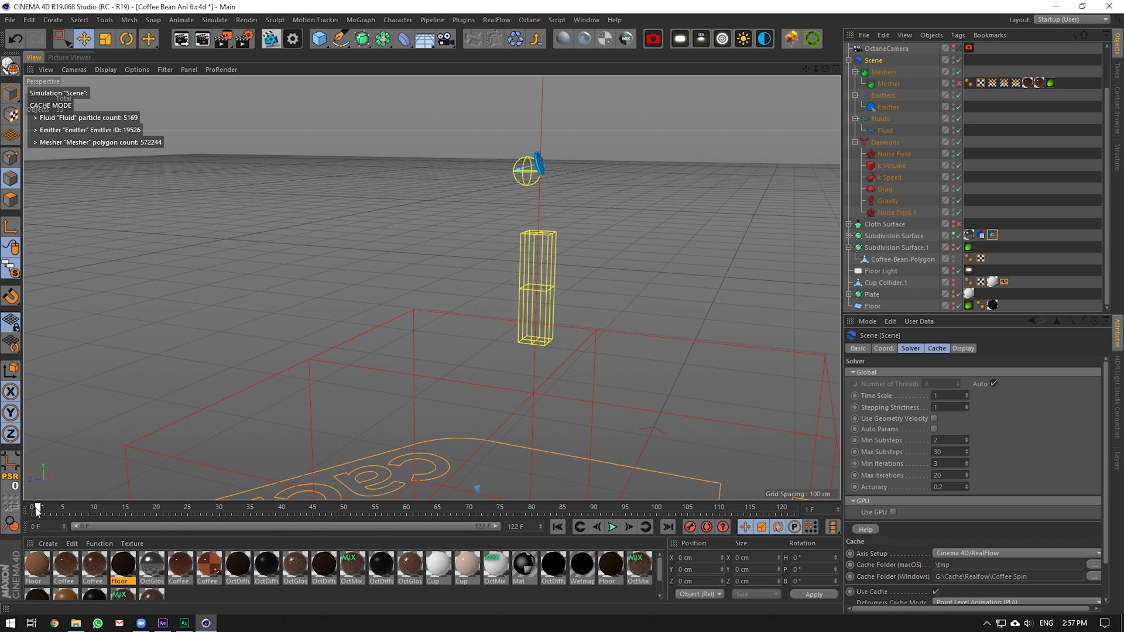
pyautogui.click(613, 528)
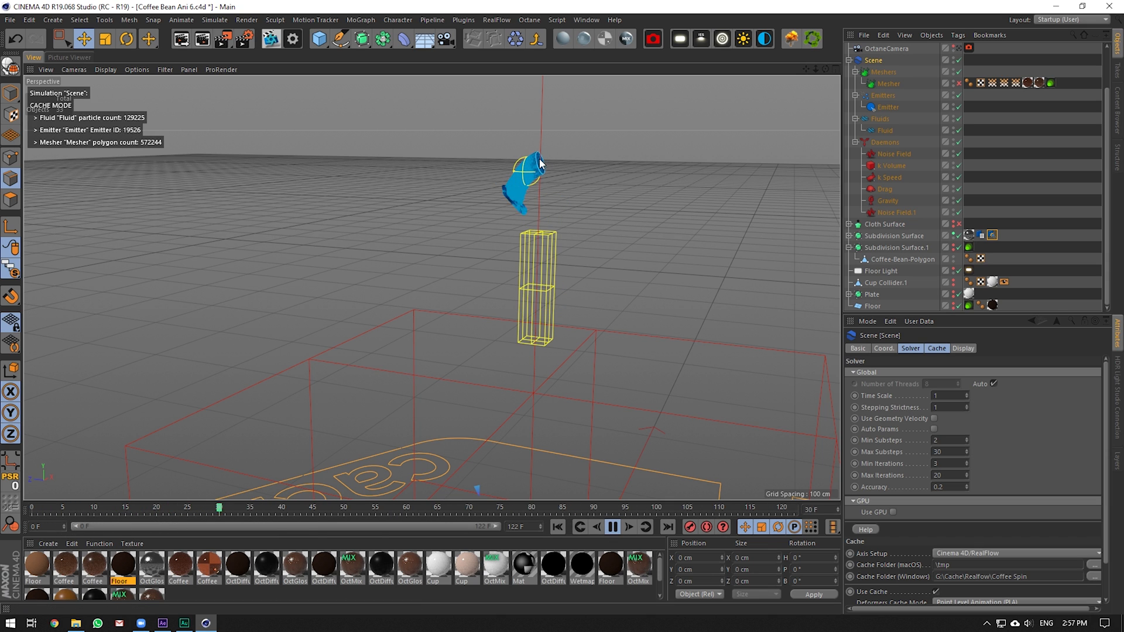
# Pause the simulation at frame 41, bring the fluid stream into view, and select Fluid
pyautogui.scroll(3, 545, 162)
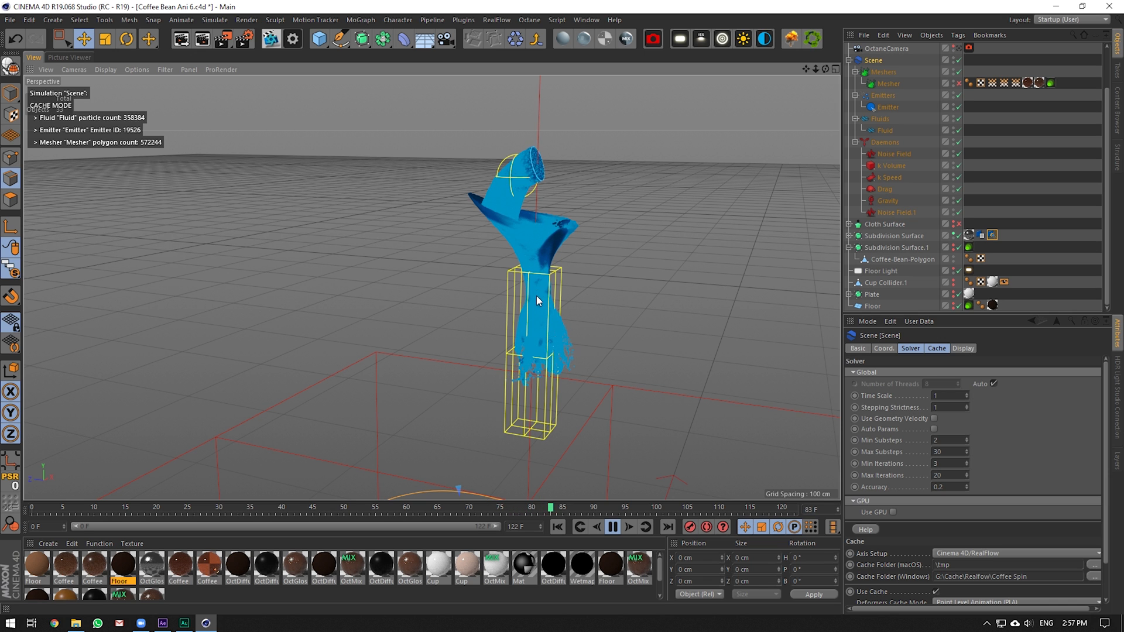
pyautogui.scroll(-2, 543, 417)
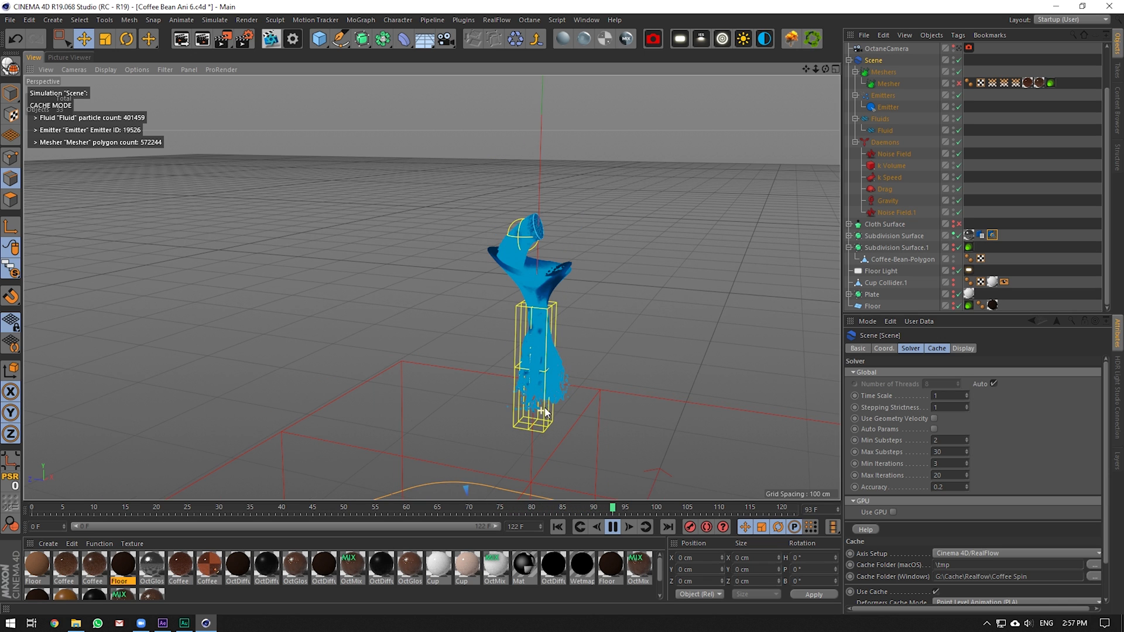
pyautogui.scroll(3, 557, 433)
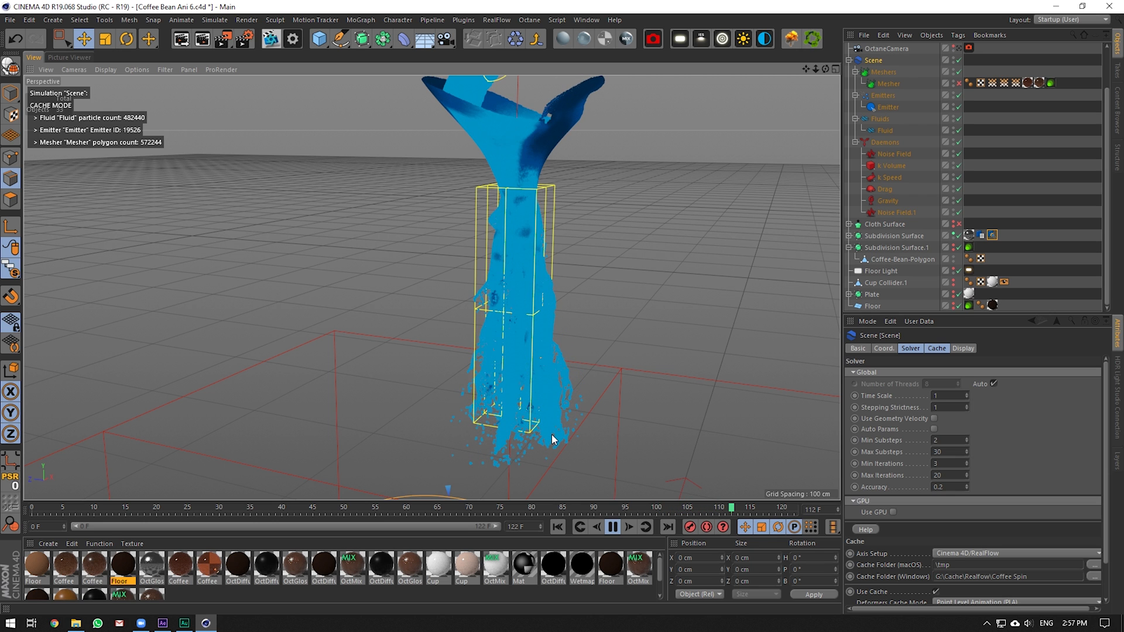
pyautogui.scroll(-5, 571, 436)
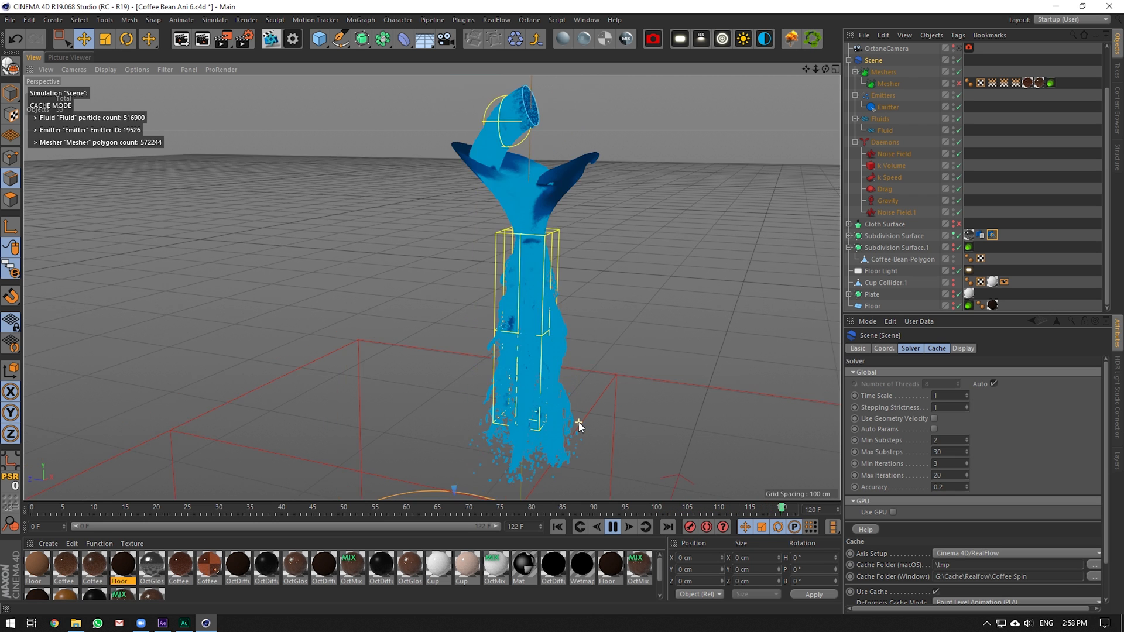
pyautogui.scroll(8, 555, 463)
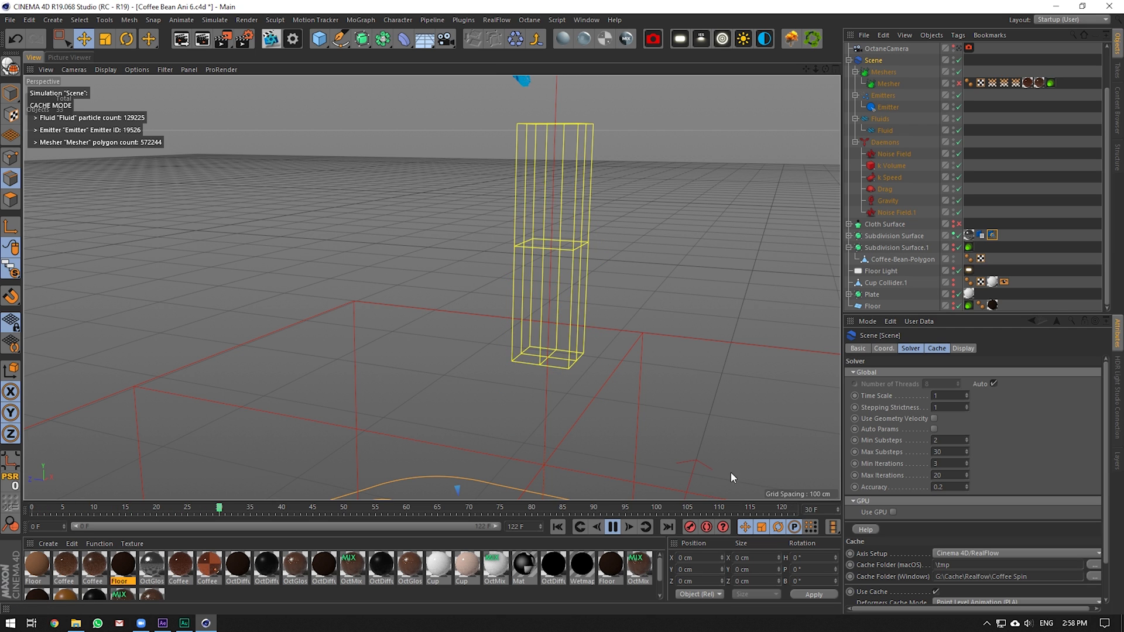
pyautogui.click(613, 528)
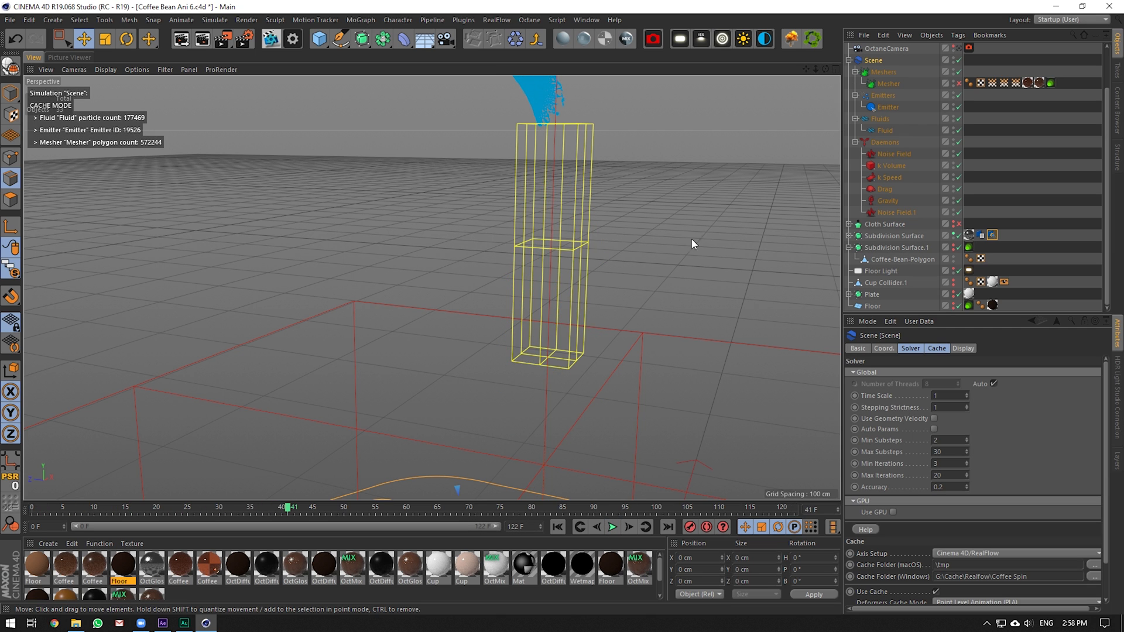
pyautogui.moveTo(806, 69); pyautogui.dragTo(782, 261)
pyautogui.click(892, 130)
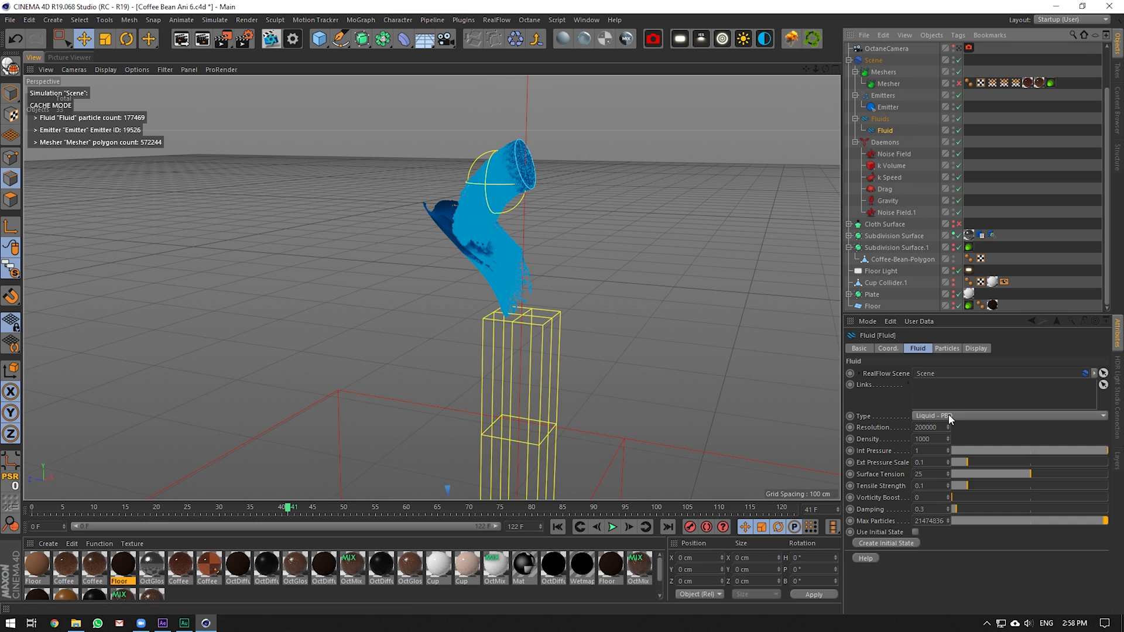
# Check After Effects, then return to Cinema 4D and scrub the cached fluid to frame 103
pyautogui.scroll(-2, 562, 370)
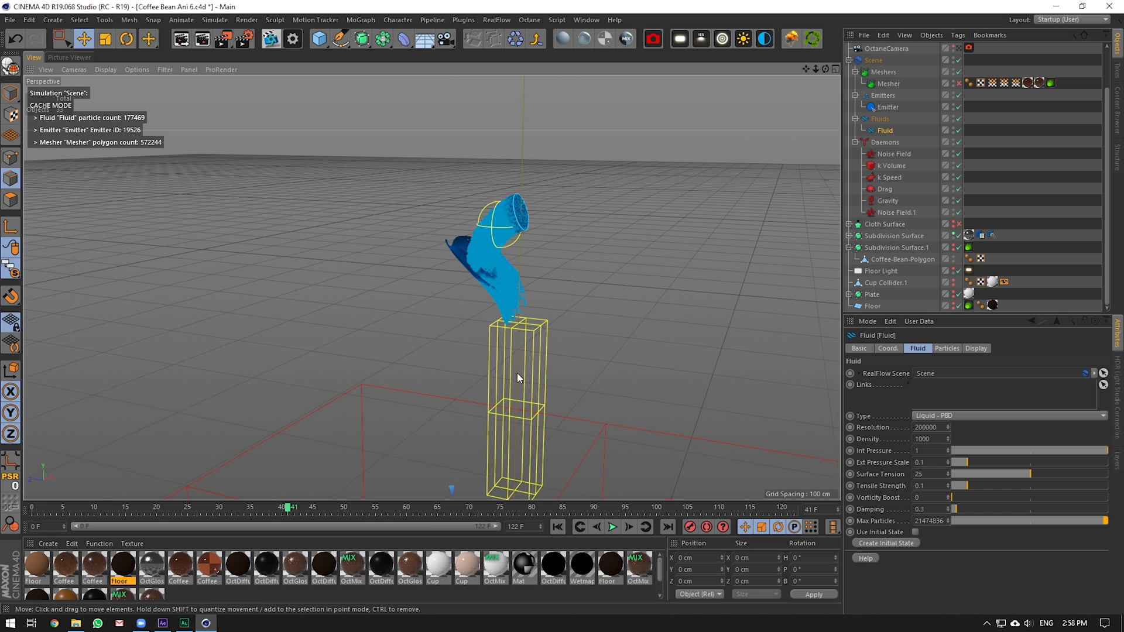
pyautogui.scroll(4, 519, 376)
pyautogui.scroll(-5, 558, 289)
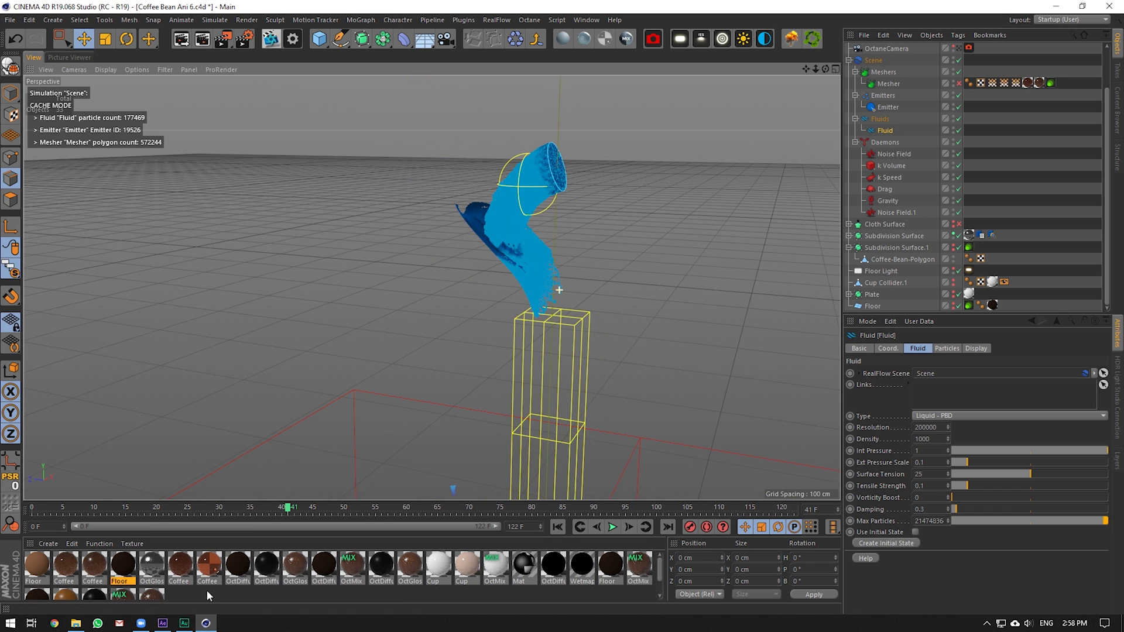
pyautogui.click(163, 623)
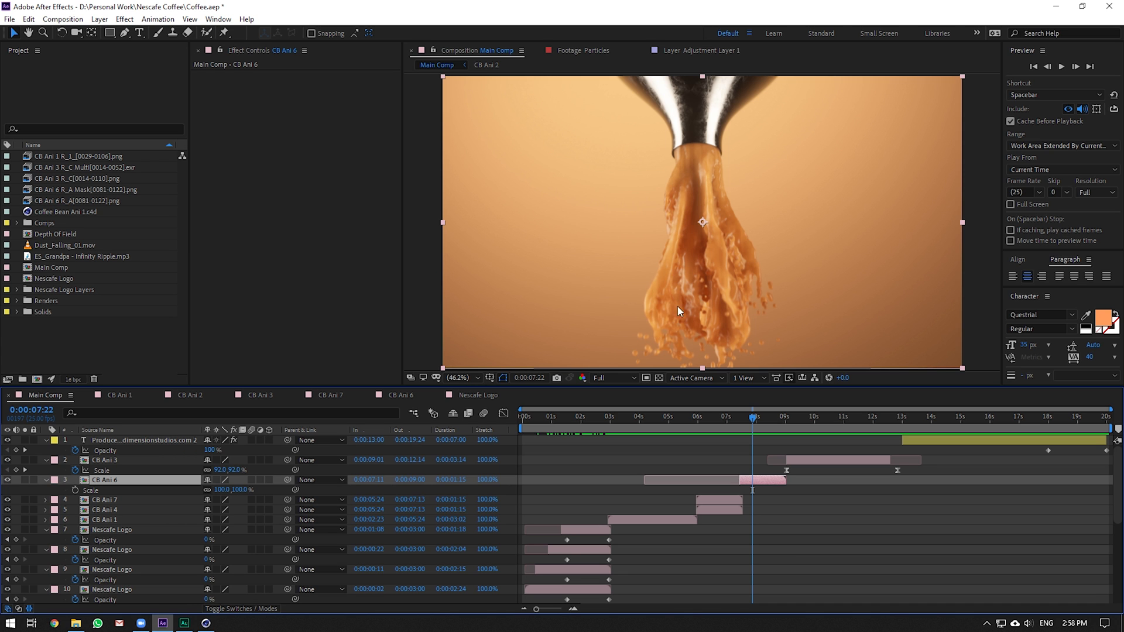
pyautogui.click(205, 623)
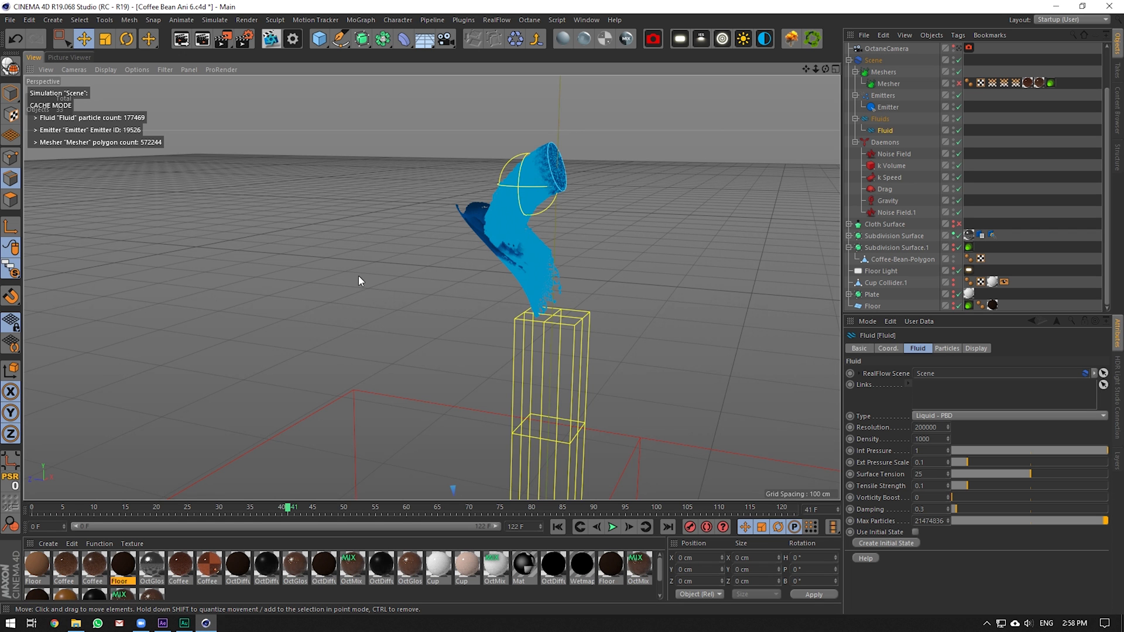
pyautogui.scroll(-6, 360, 280)
pyautogui.scroll(4, 436, 369)
pyautogui.scroll(-4, 518, 233)
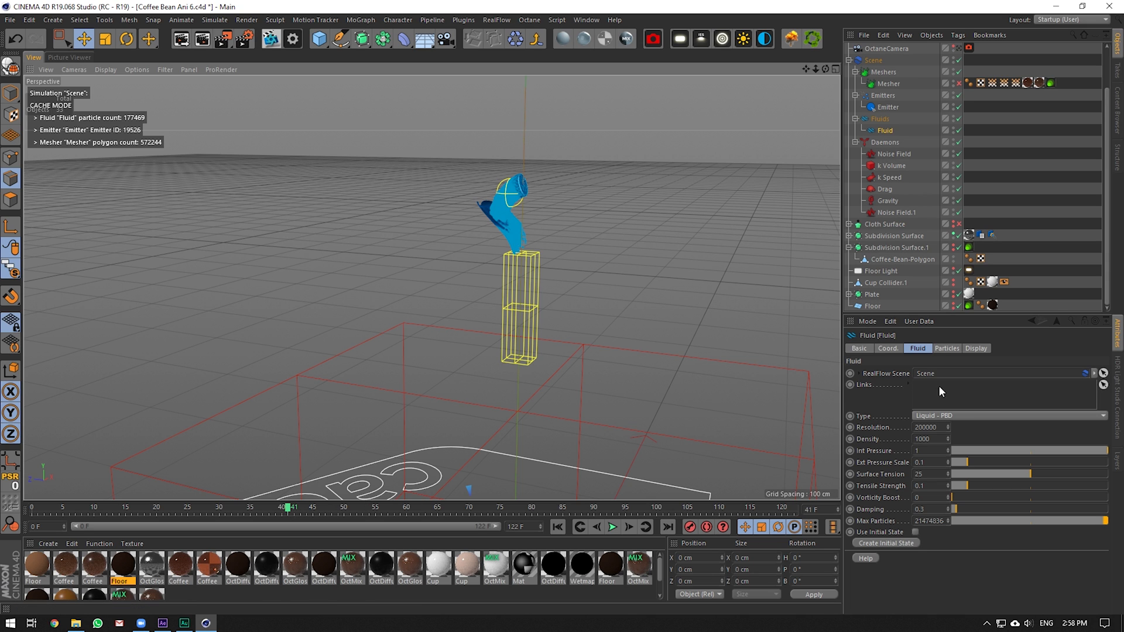
pyautogui.moveTo(287, 508); pyautogui.dragTo(676, 544)
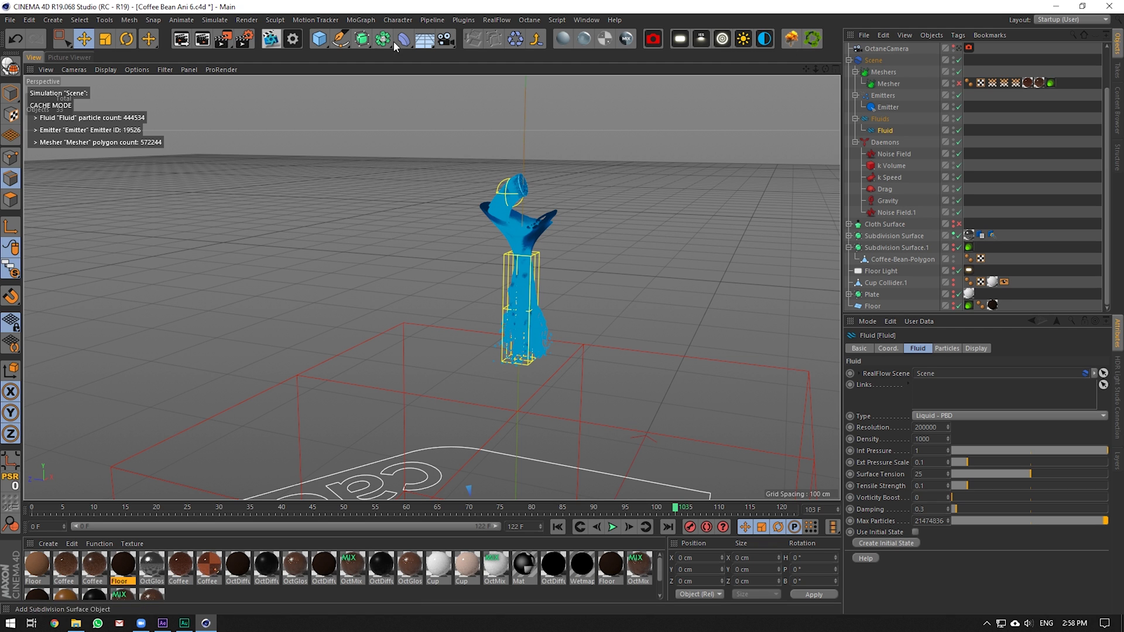
# Add a test cube, raise it up, then delete it
pyautogui.moveTo(319, 39); pyautogui.dragTo(334, 46)
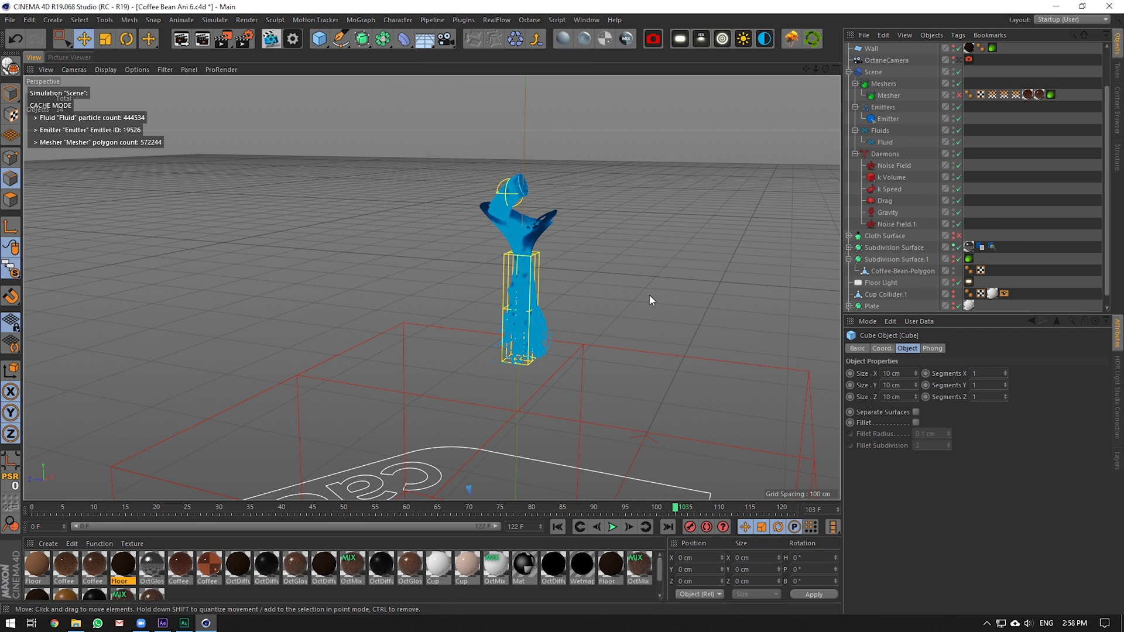
pyautogui.moveTo(600, 328); pyautogui.dragTo(521, 118)
pyautogui.moveTo(509, 374); pyautogui.dragTo(496, 226)
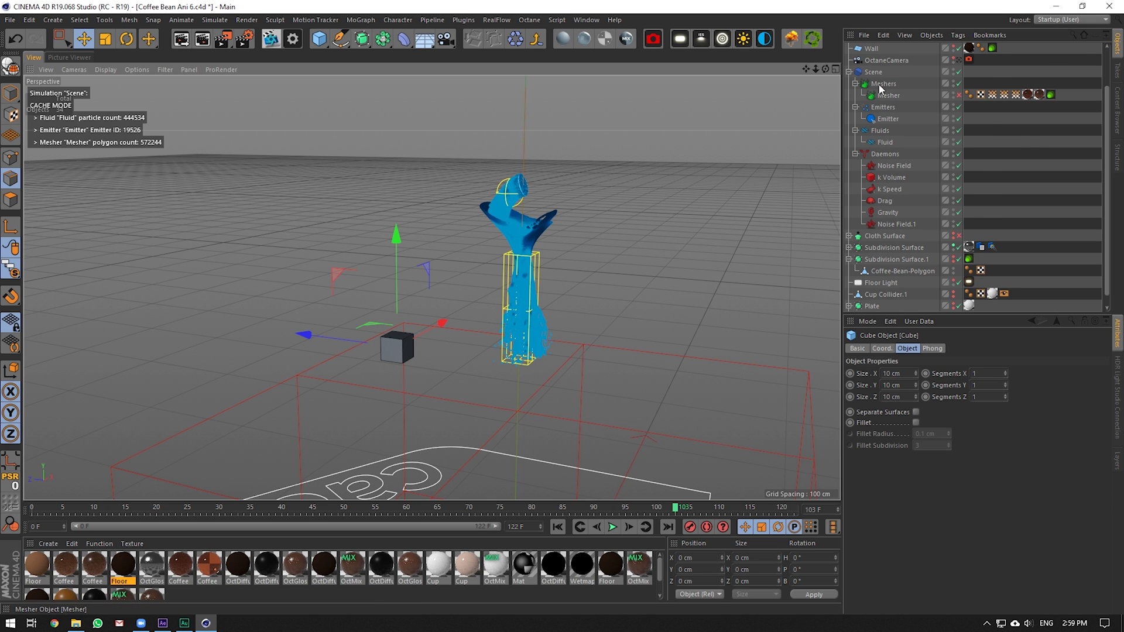
pyautogui.scroll(3, 882, 89)
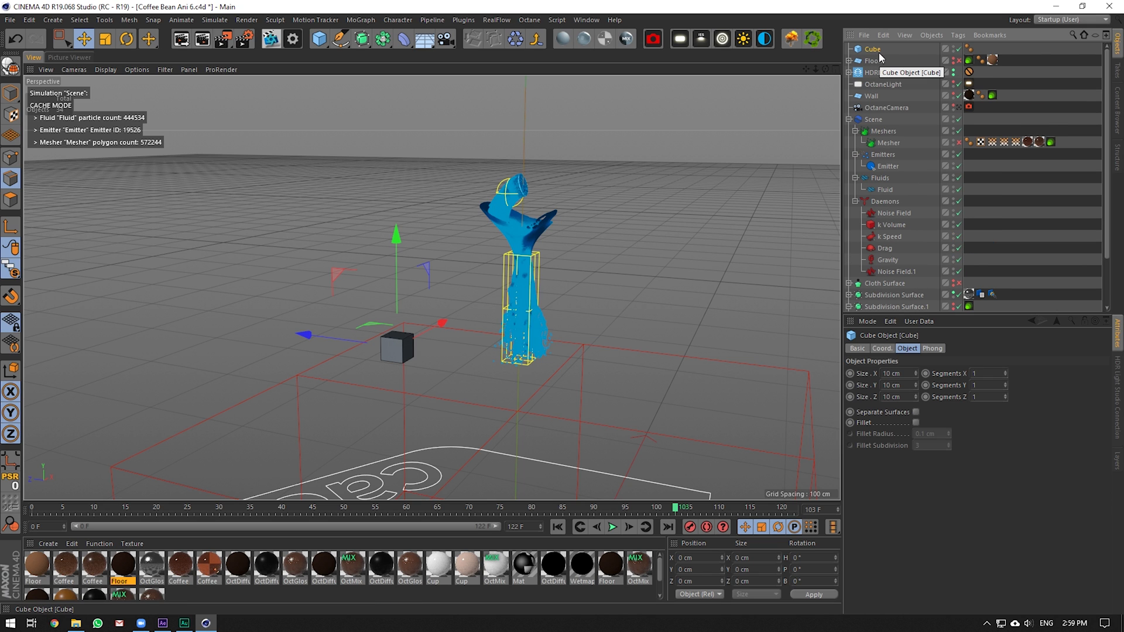
pyautogui.press('Delete')
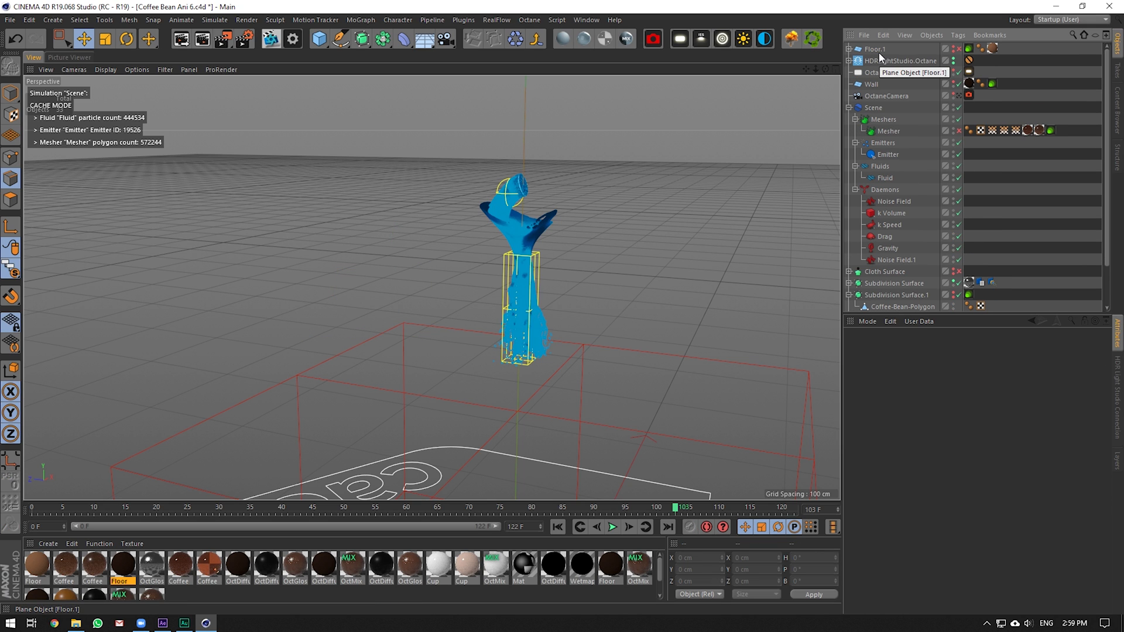
# Orbit the view around the pour and switch to the After Effects coffee project
pyautogui.moveTo(827, 65); pyautogui.dragTo(829, 70)
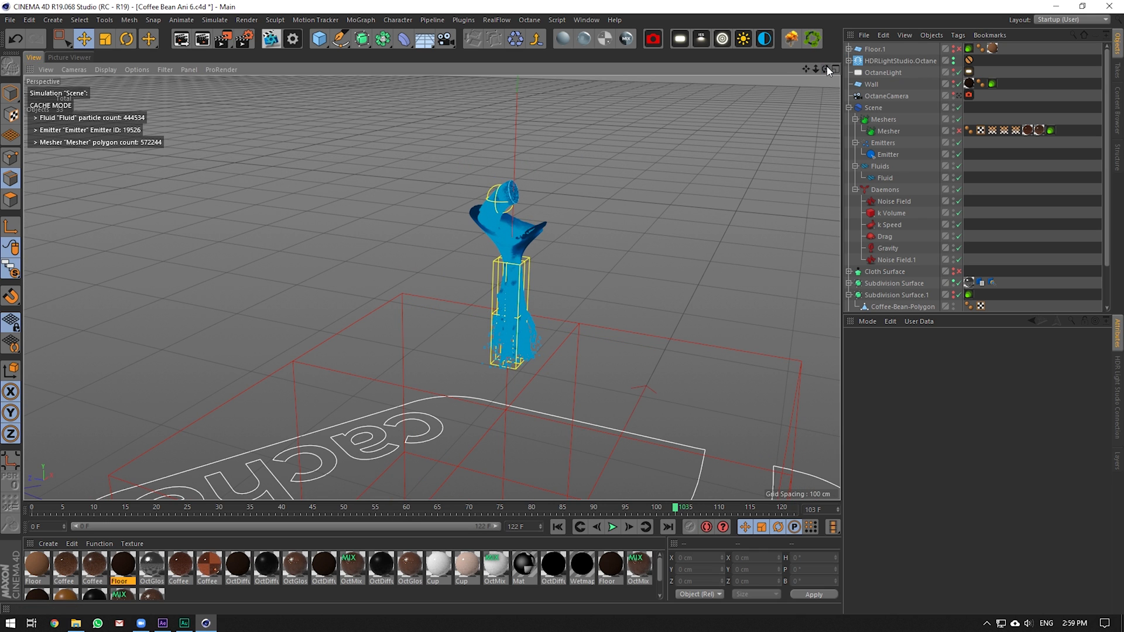
pyautogui.moveTo(825, 69)
pyautogui.mouseDown()
pyautogui.moveTo(827, 94)
pyautogui.moveTo(825, 70)
pyautogui.mouseUp()
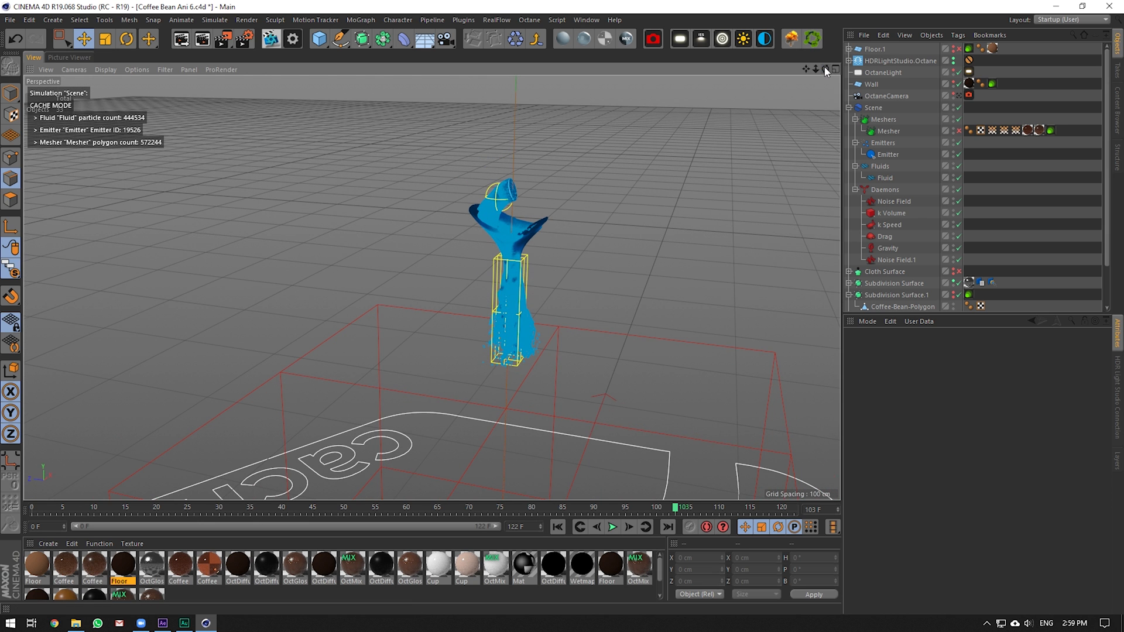
pyautogui.rightClick(163, 623)
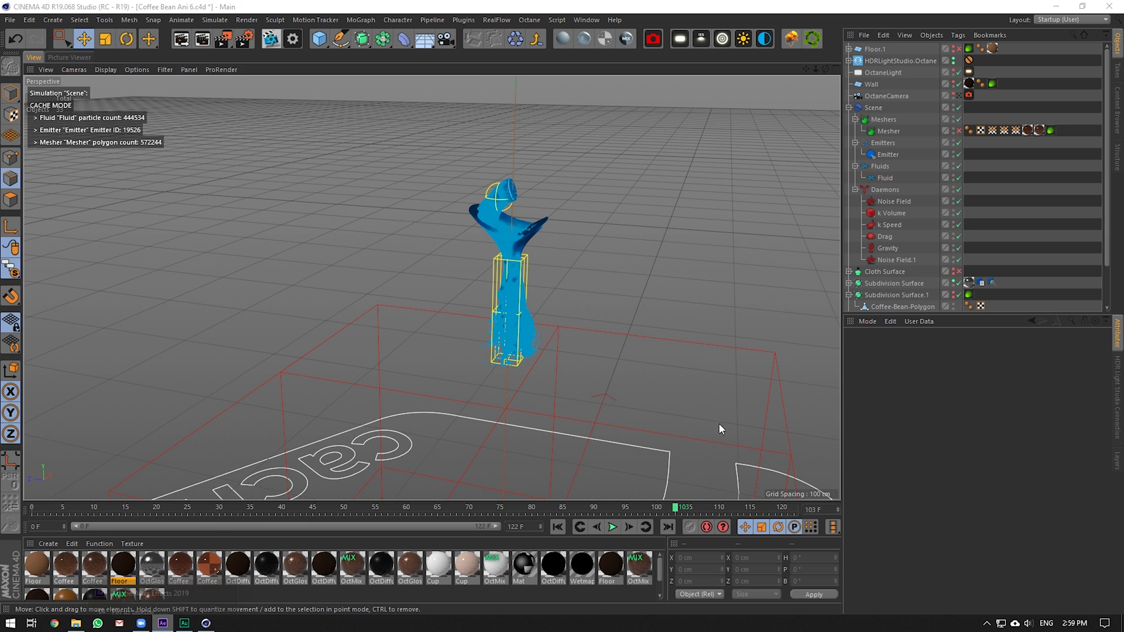
pyautogui.click(175, 567)
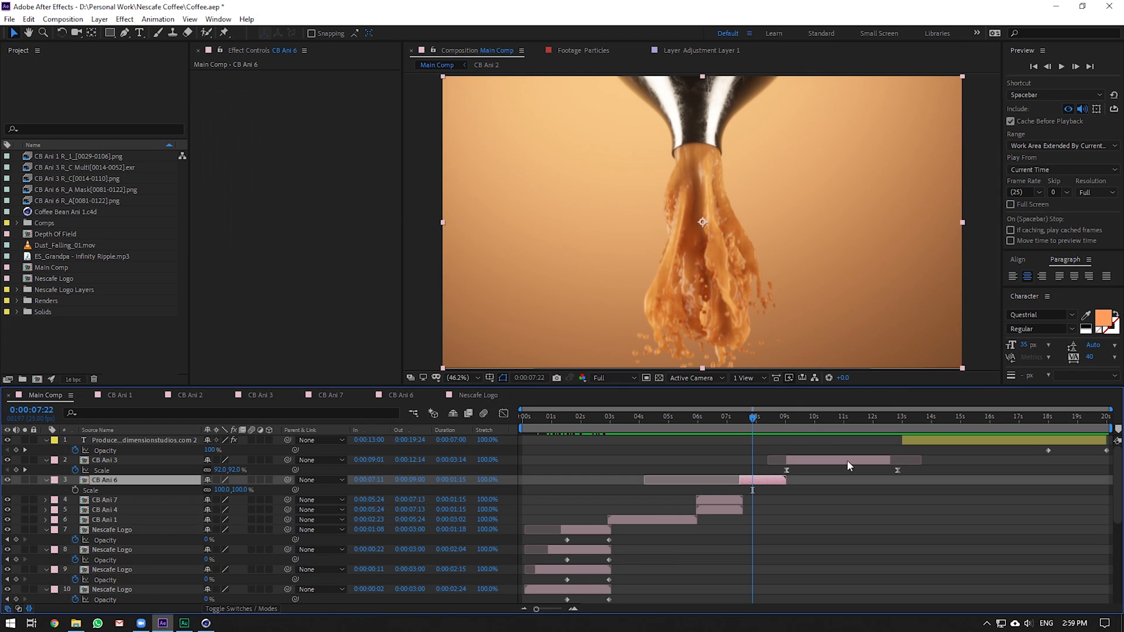
# Scrub the Main Comp coffee pour between 0:00:07:09 and 0:00:07:24 to review it
pyautogui.moveTo(756, 417)
pyautogui.mouseDown()
pyautogui.moveTo(772, 417)
pyautogui.moveTo(742, 423)
pyautogui.mouseUp()
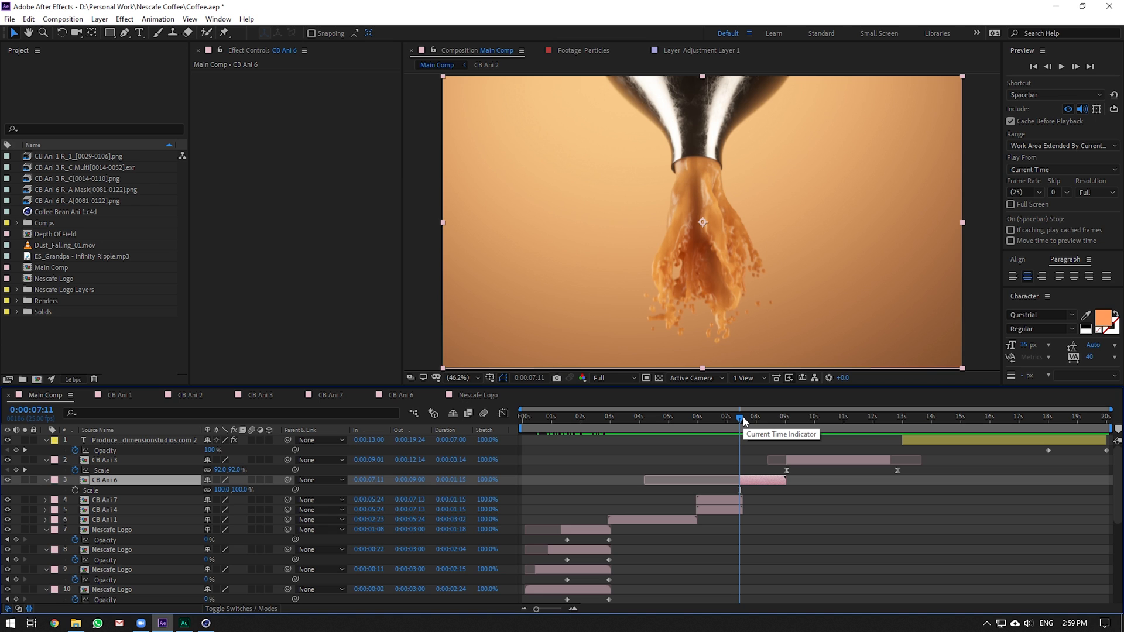
pyautogui.click(743, 421)
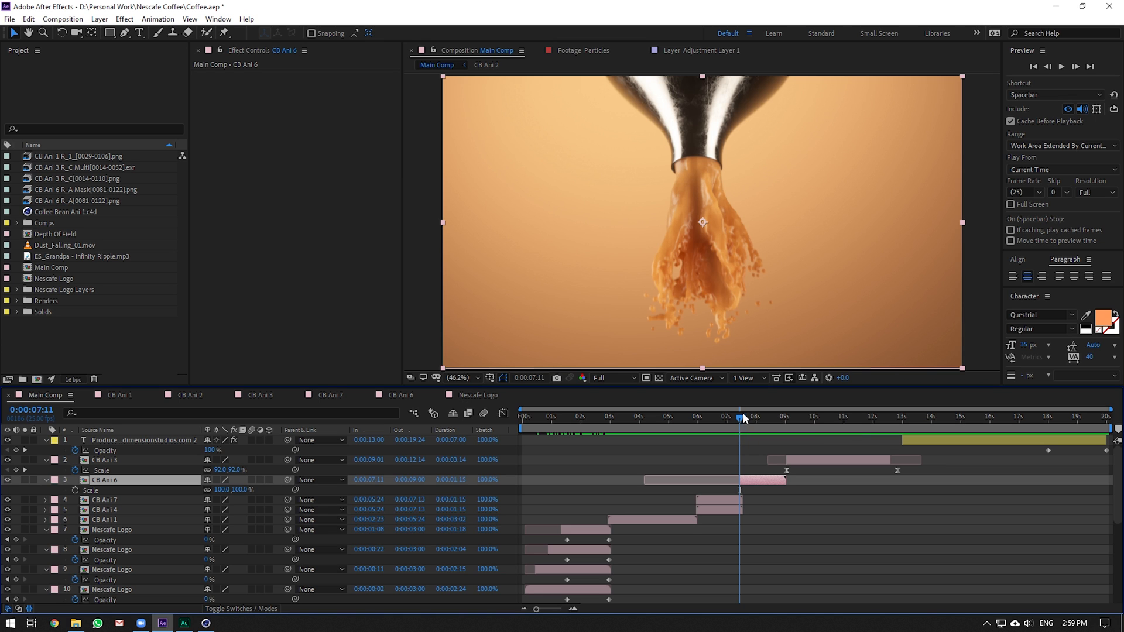
pyautogui.moveTo(746, 428); pyautogui.dragTo(752, 428)
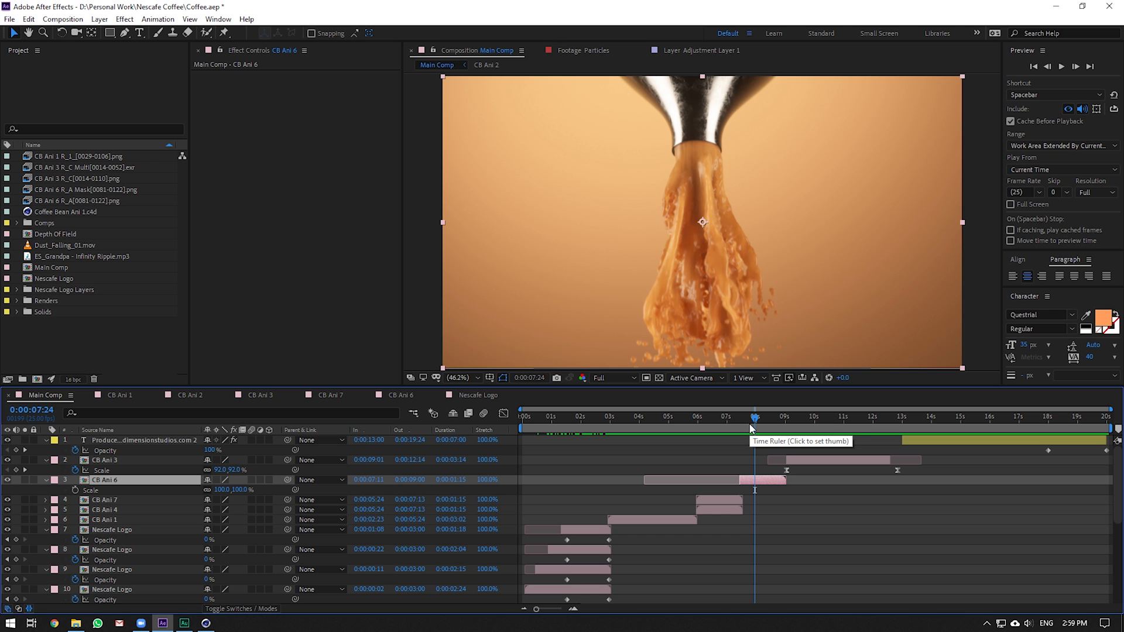
pyautogui.moveTo(752, 428)
pyautogui.mouseDown()
pyautogui.moveTo(734, 431)
pyautogui.moveTo(775, 432)
pyautogui.moveTo(761, 418)
pyautogui.moveTo(771, 425)
pyautogui.moveTo(750, 430)
pyautogui.mouseUp()
# Back in Cinema 4D, inspect the Emitter, Fluid and RealFlow Scene objects in turn
pyautogui.click(206, 623)
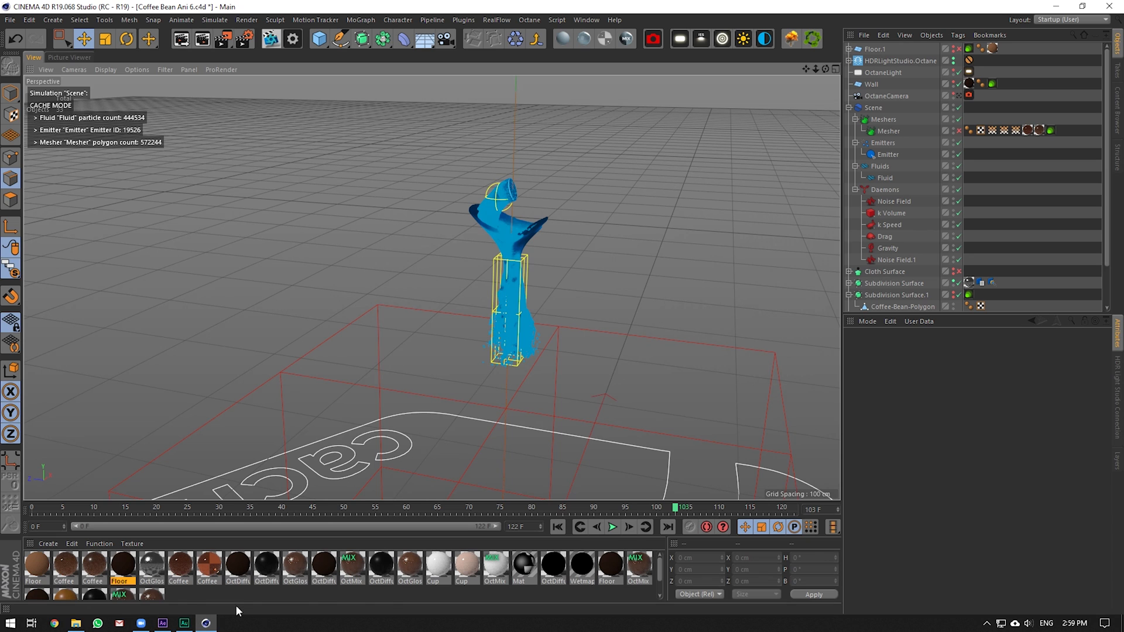
pyautogui.scroll(2, 702, 299)
pyautogui.click(887, 154)
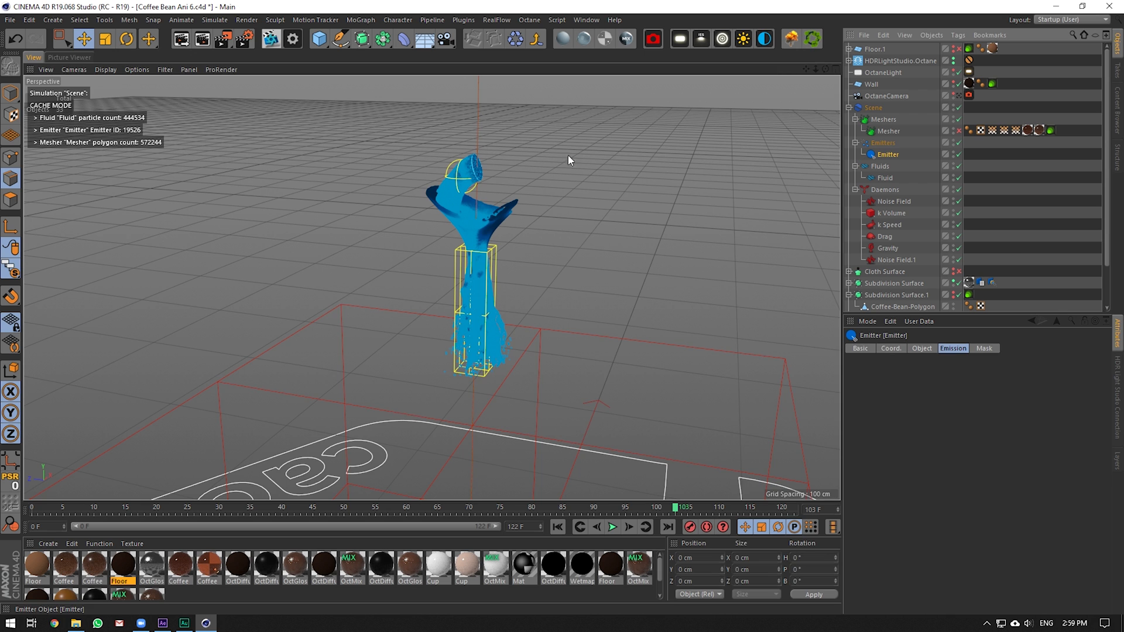
pyautogui.scroll(1, 515, 183)
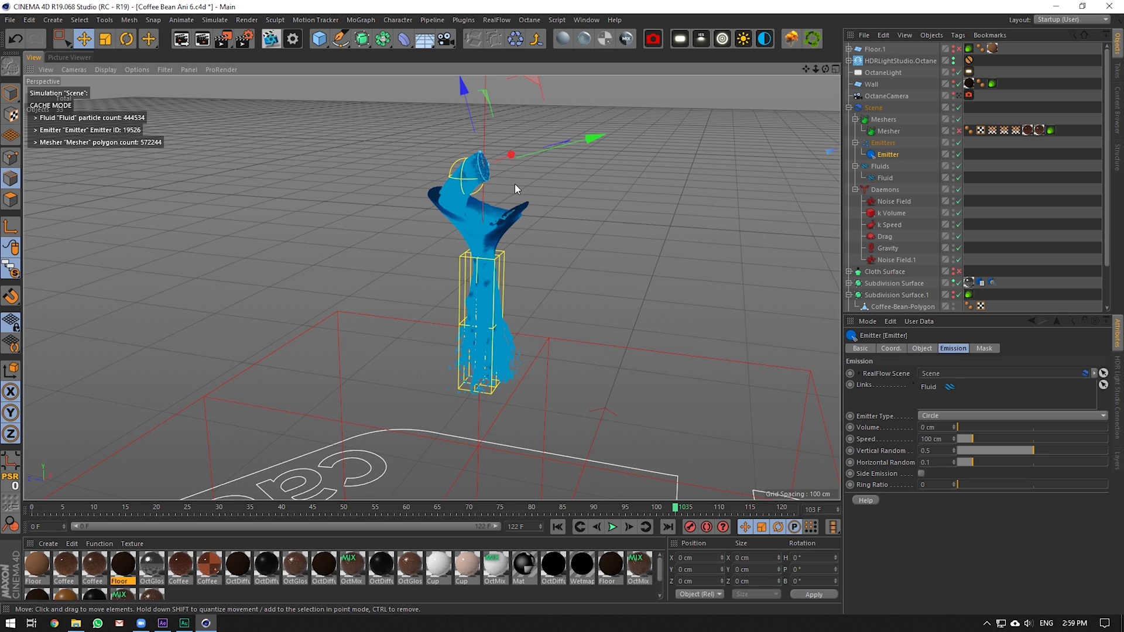
pyautogui.click(893, 175)
pyautogui.scroll(1, 442, 181)
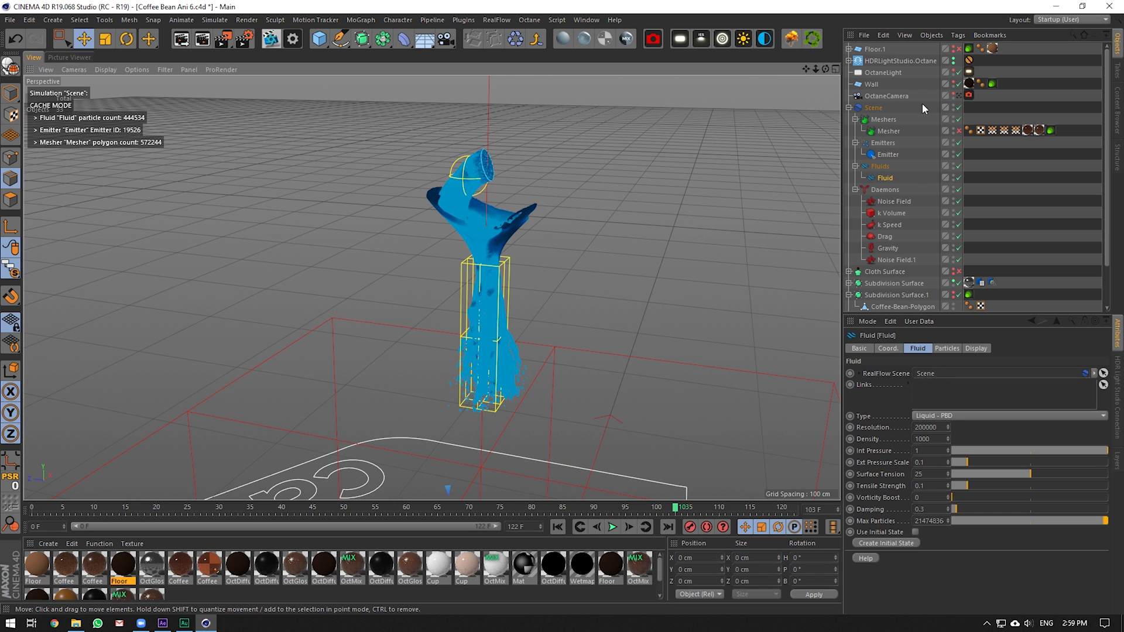
pyautogui.click(922, 106)
# Review the Scene's Cache tab and its Solver Min and Max Substeps values
pyautogui.click(937, 349)
pyautogui.click(911, 349)
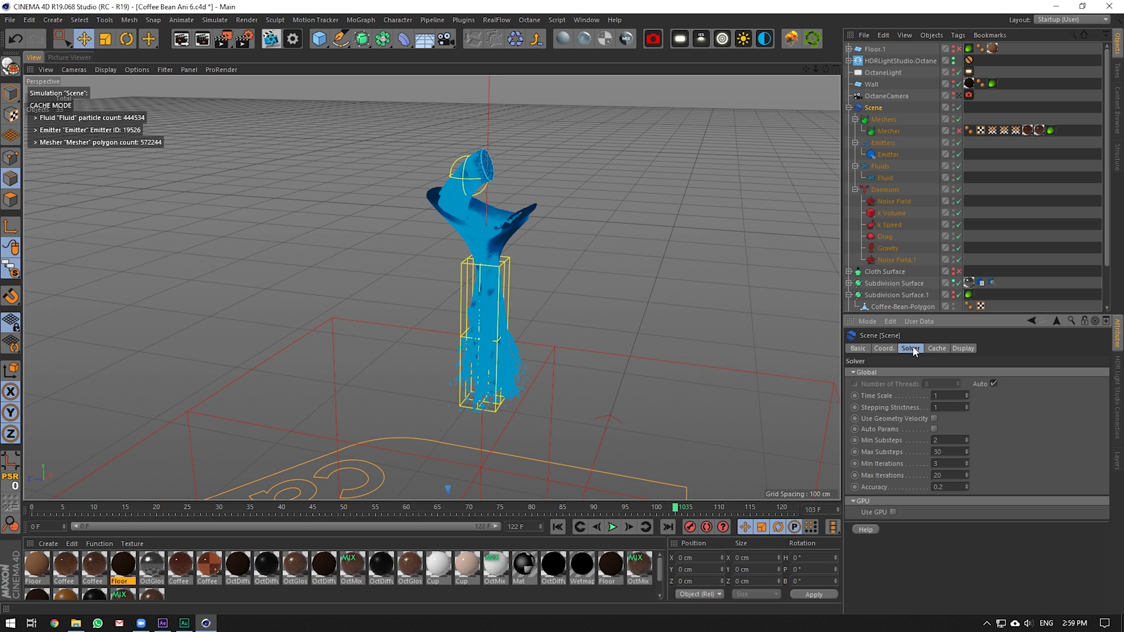
pyautogui.click(936, 349)
pyautogui.click(911, 348)
pyautogui.doubleClick(941, 452)
pyautogui.doubleClick(937, 441)
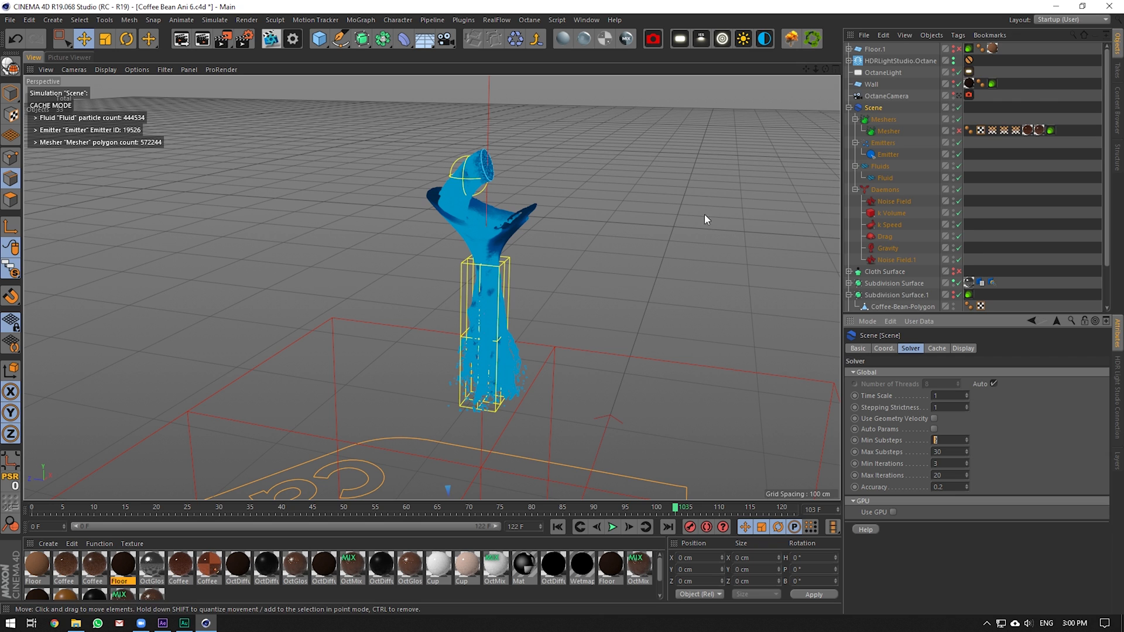
pyautogui.scroll(-3, 938, 233)
# Select Subdivision Surface together with Scene and bring up the Viewport Solo options
pyautogui.click(896, 236)
pyautogui.scroll(3, 910, 210)
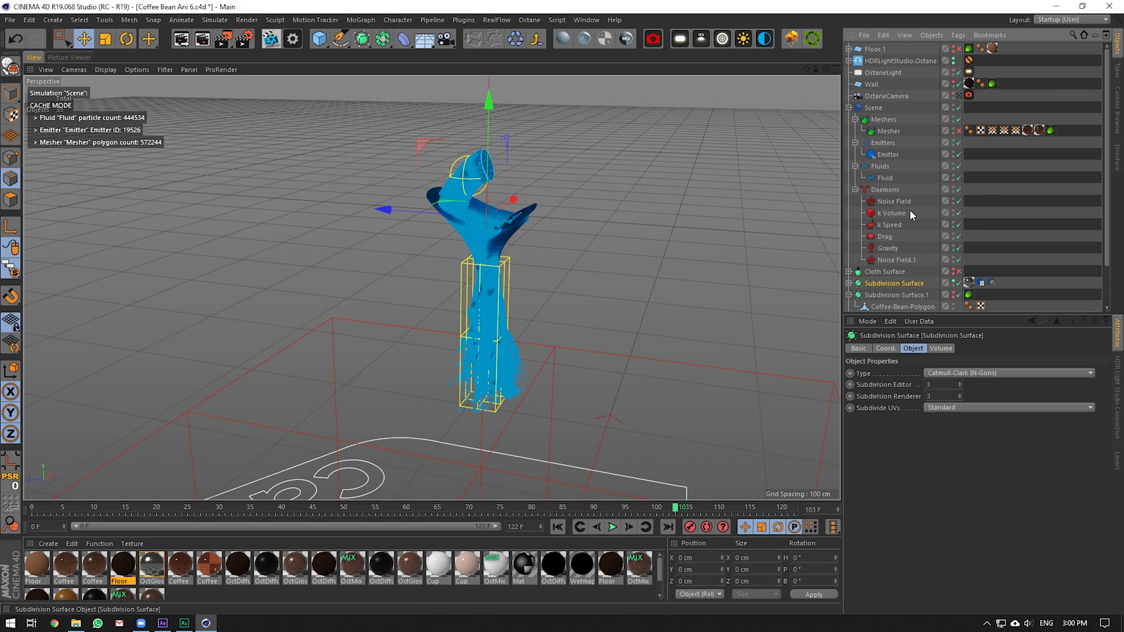
pyautogui.keyDown('ctrl'); pyautogui.click(873, 108); pyautogui.keyUp('ctrl')
pyautogui.click(11, 268)
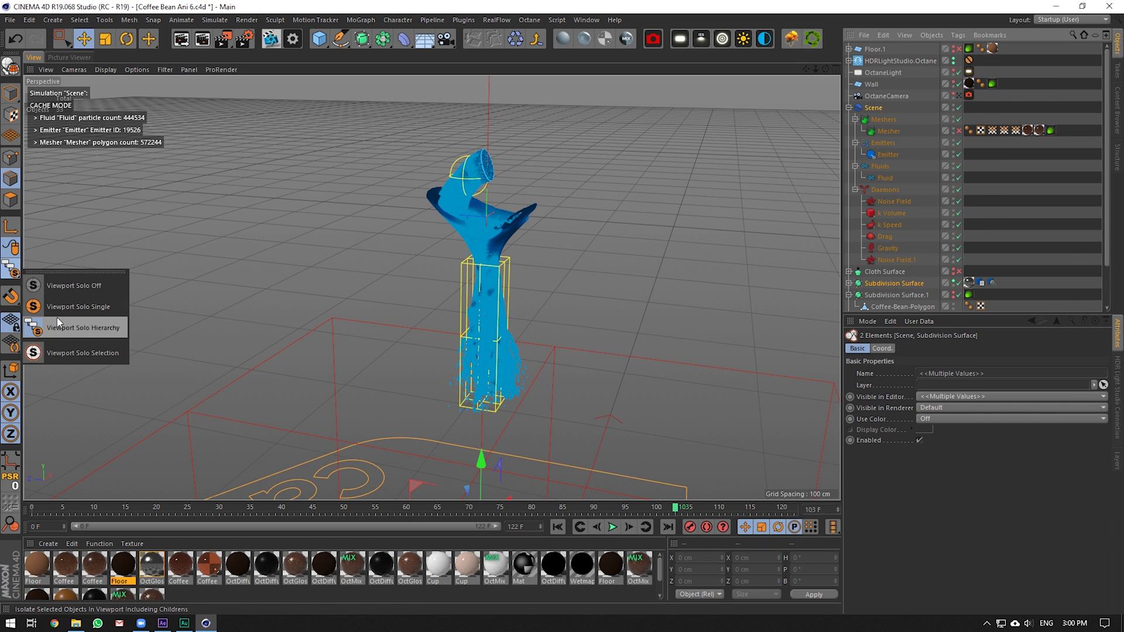
# Solo the selected hierarchy and reset Subdivision Surface editor visibility to default
pyautogui.click(57, 318)
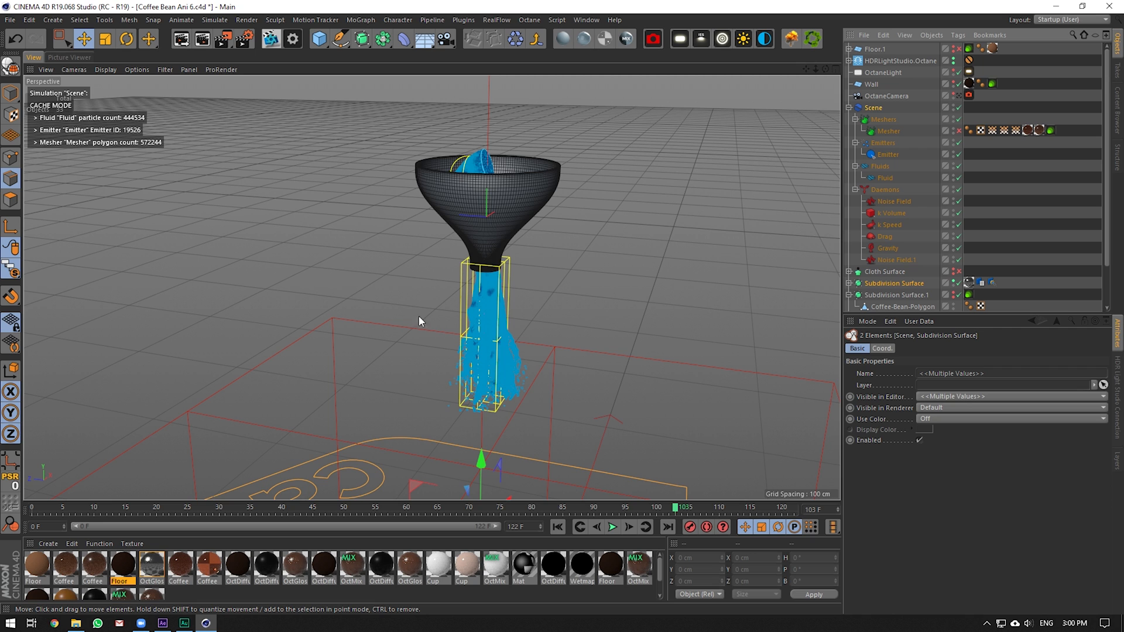
pyautogui.scroll(-2, 924, 215)
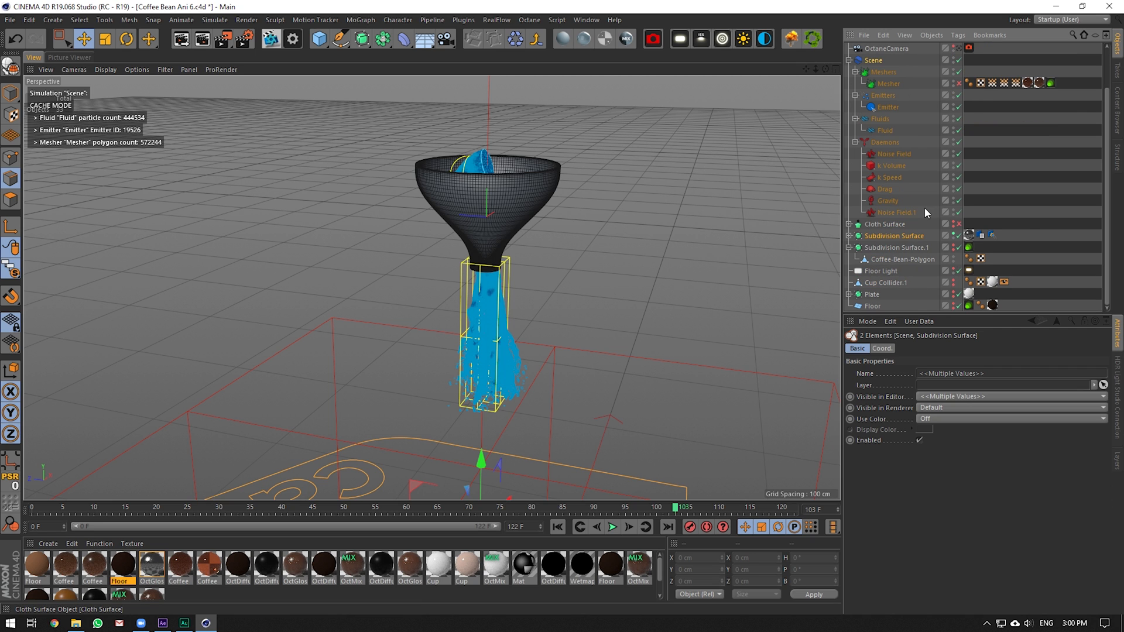
pyautogui.click(952, 233)
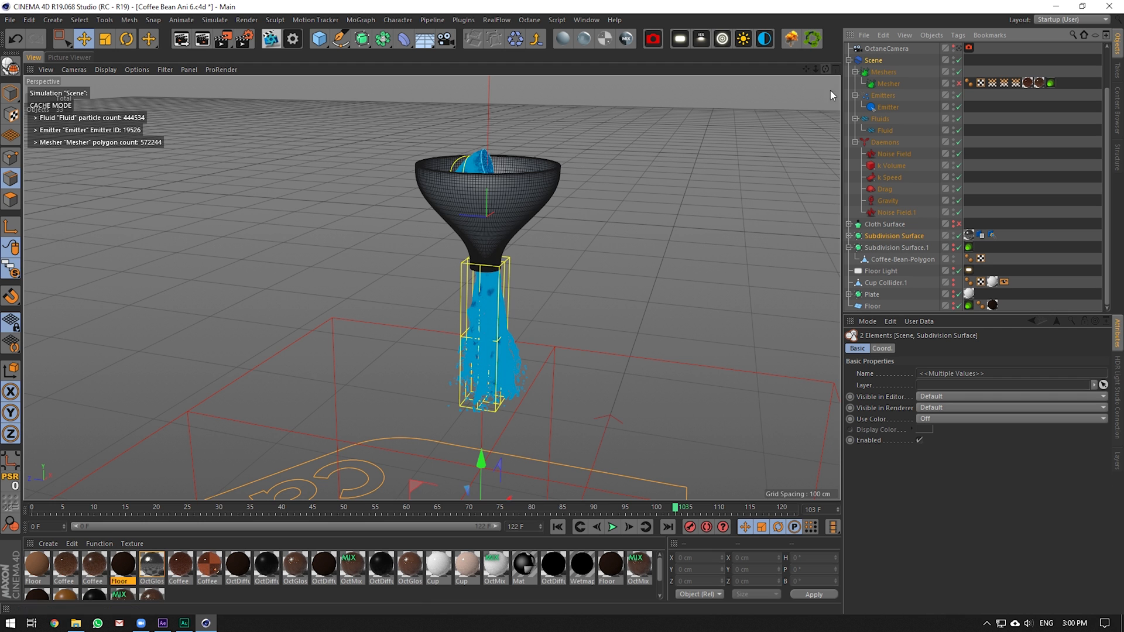
# Orbit into the funnel and replay the simulation from frame 0 to frame 120
pyautogui.moveTo(826, 69); pyautogui.dragTo(827, 138)
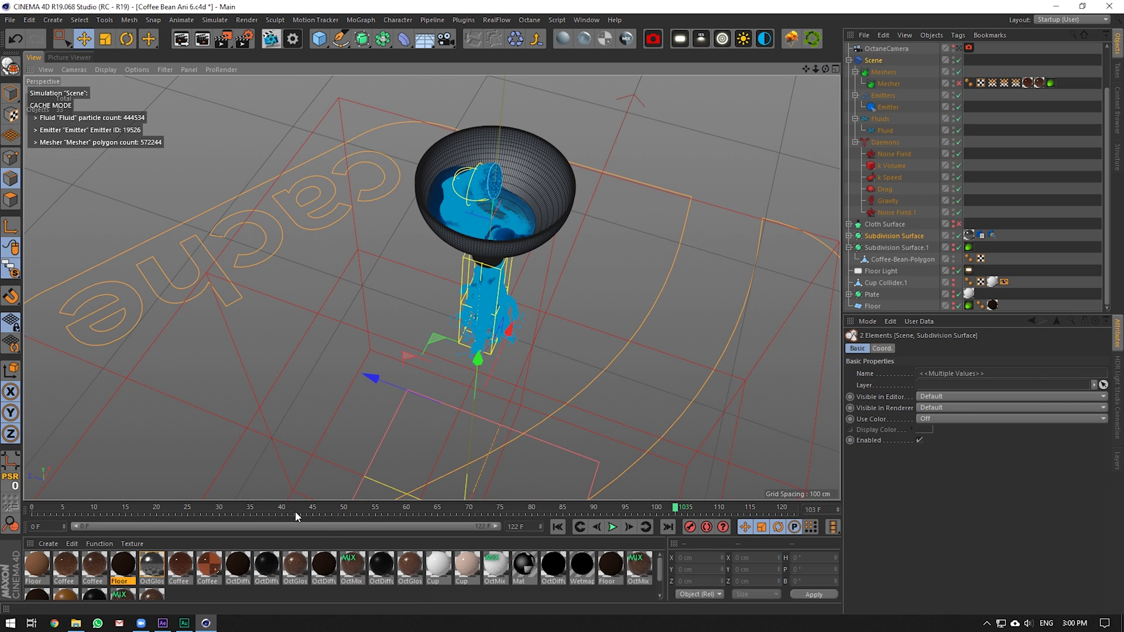
pyautogui.moveTo(281, 510); pyautogui.dragTo(785, 507)
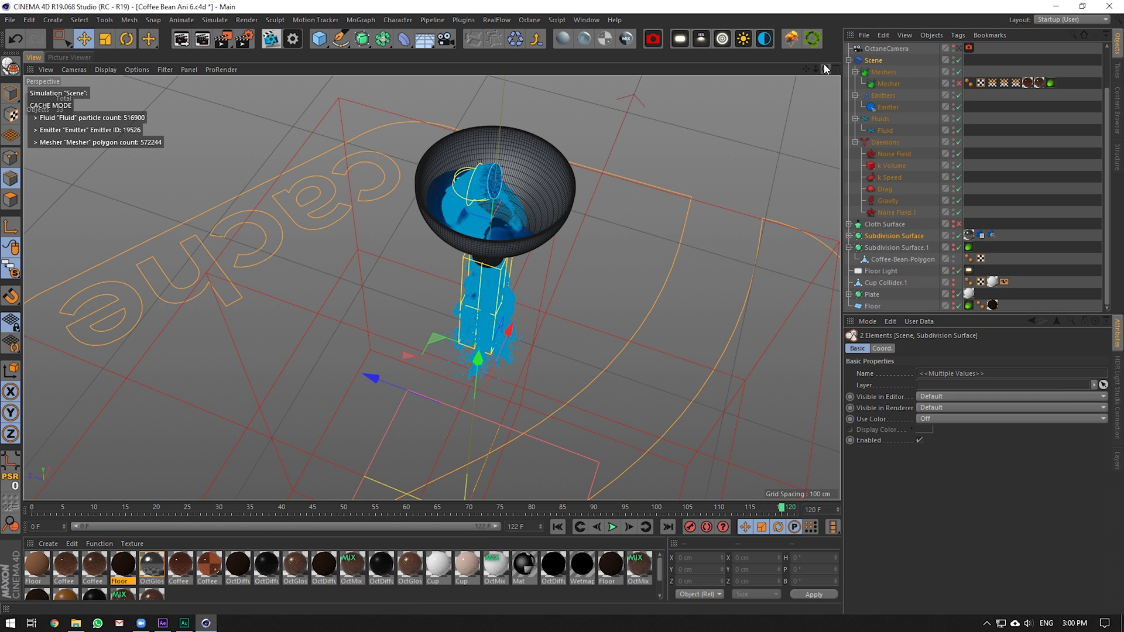
pyautogui.moveTo(824, 68); pyautogui.dragTo(805, 68)
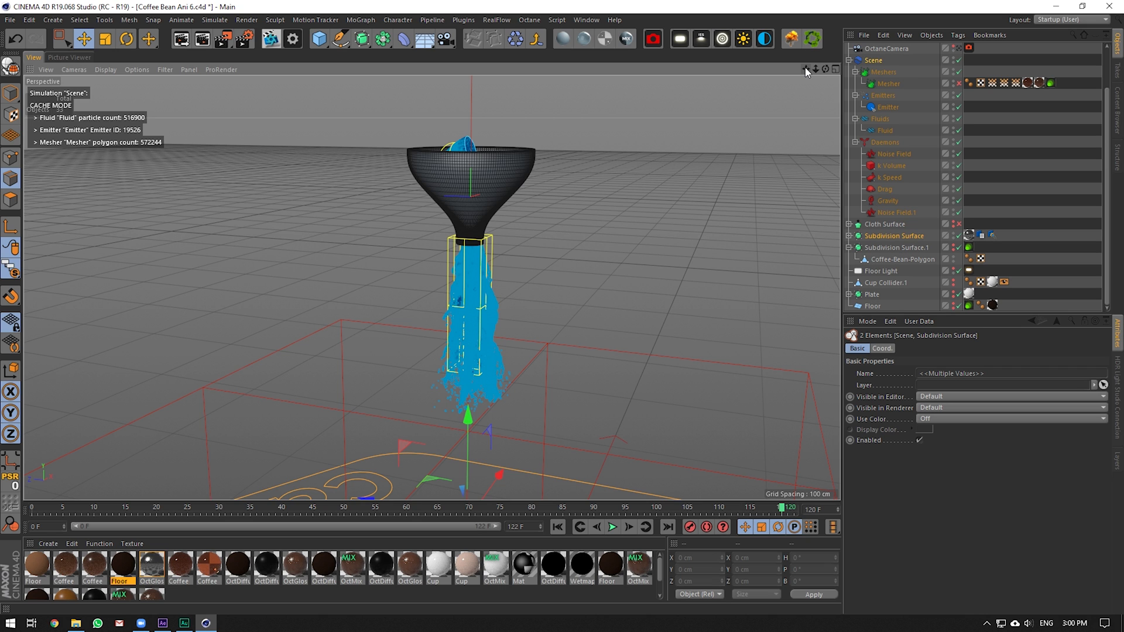
# Set the Noise Field Strength to 300 cm, checking its Space Scale
pyautogui.click(895, 154)
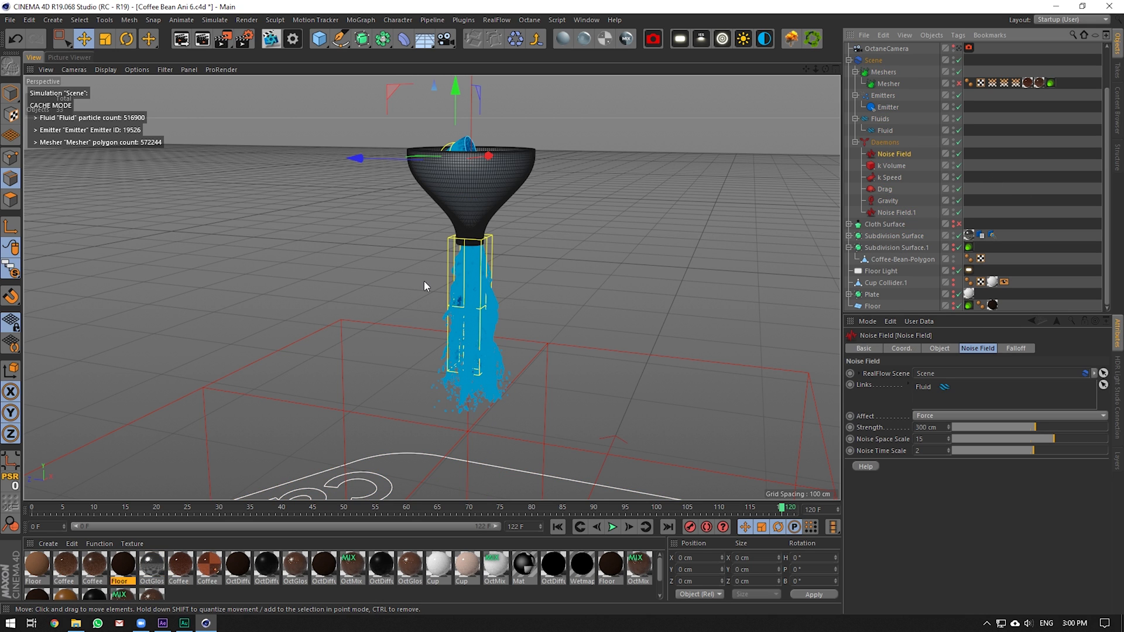
pyautogui.scroll(2, 423, 283)
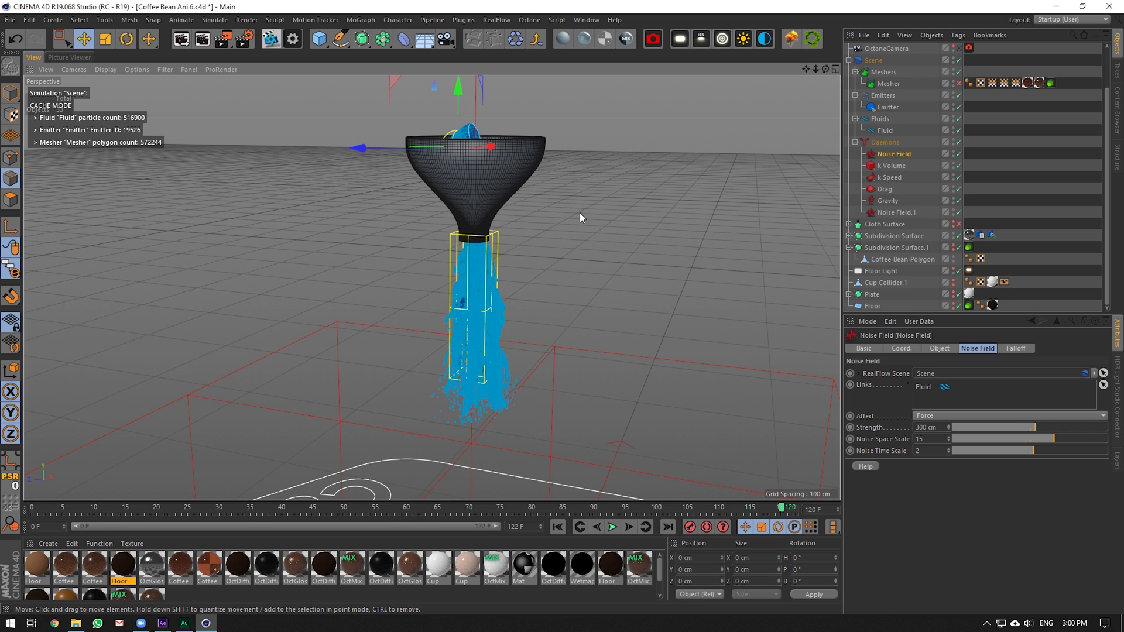
pyautogui.moveTo(380, 512); pyautogui.dragTo(394, 469)
pyautogui.scroll(5, 507, 269)
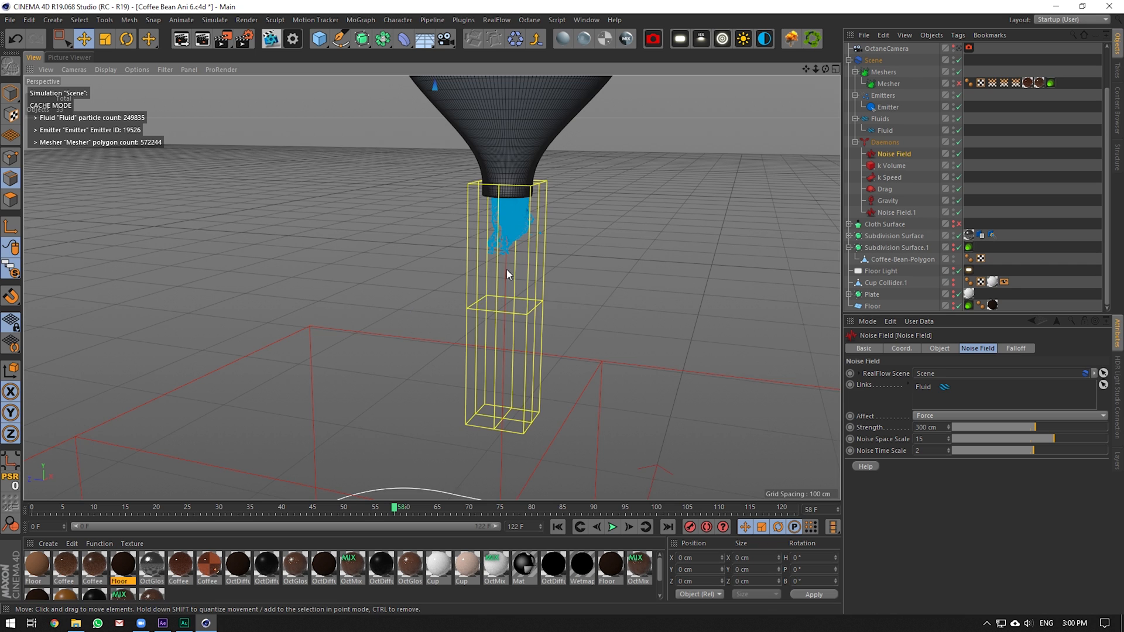
pyautogui.click(918, 438)
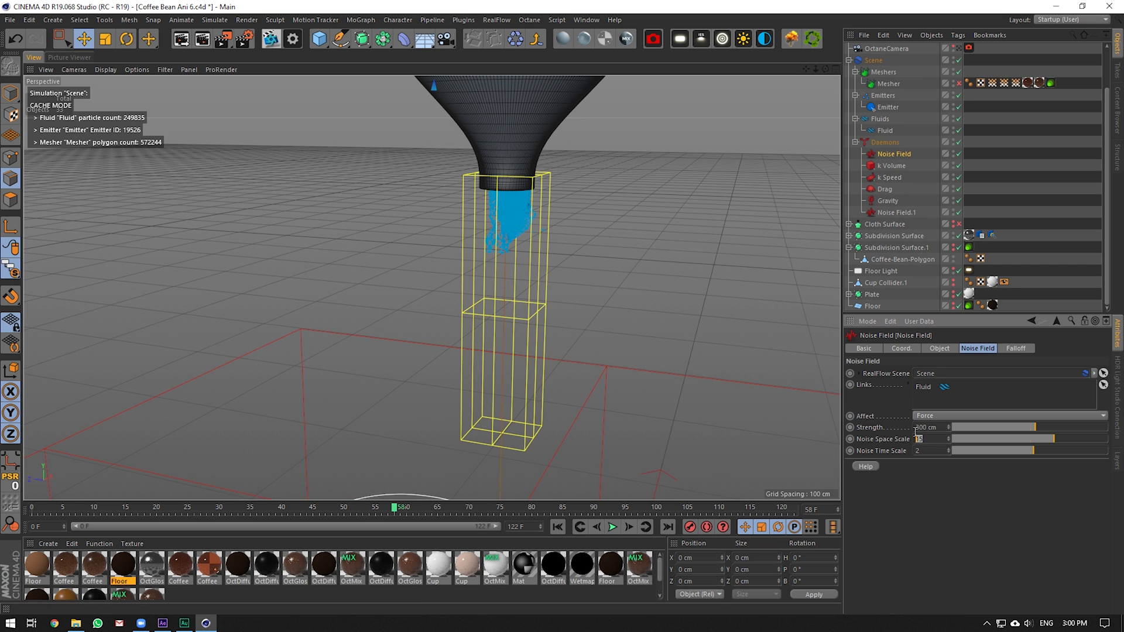
pyautogui.click(926, 429)
pyautogui.click(871, 434)
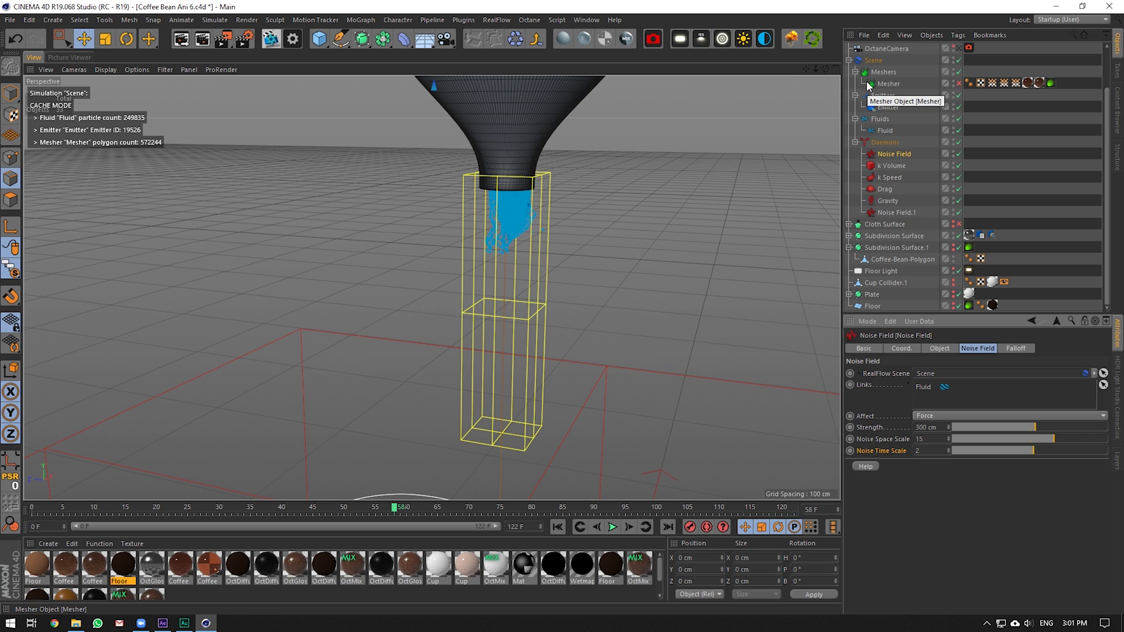
# Scrub the simulation to frame 90 and show the Fluid object's Display settings
pyautogui.click(891, 161)
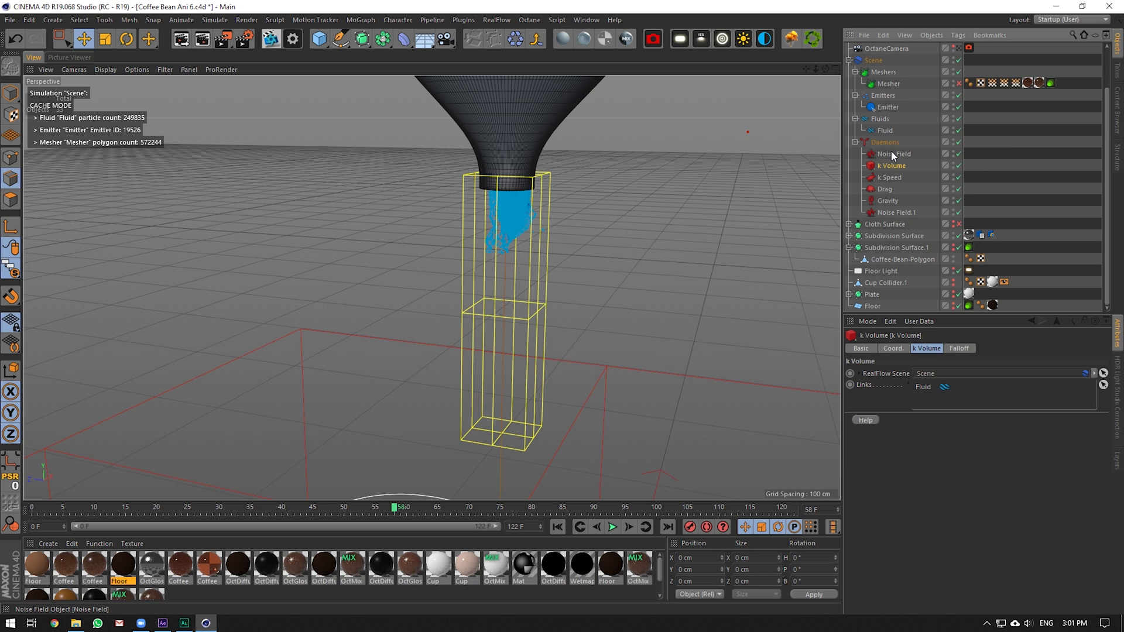
pyautogui.click(892, 153)
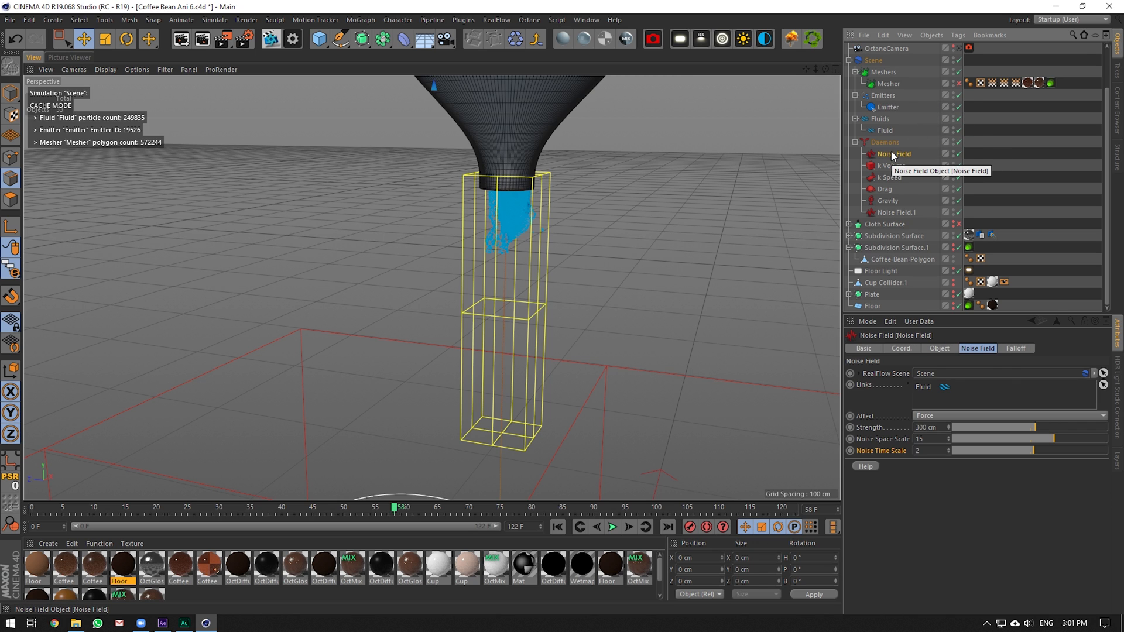
pyautogui.moveTo(392, 508); pyautogui.dragTo(603, 509)
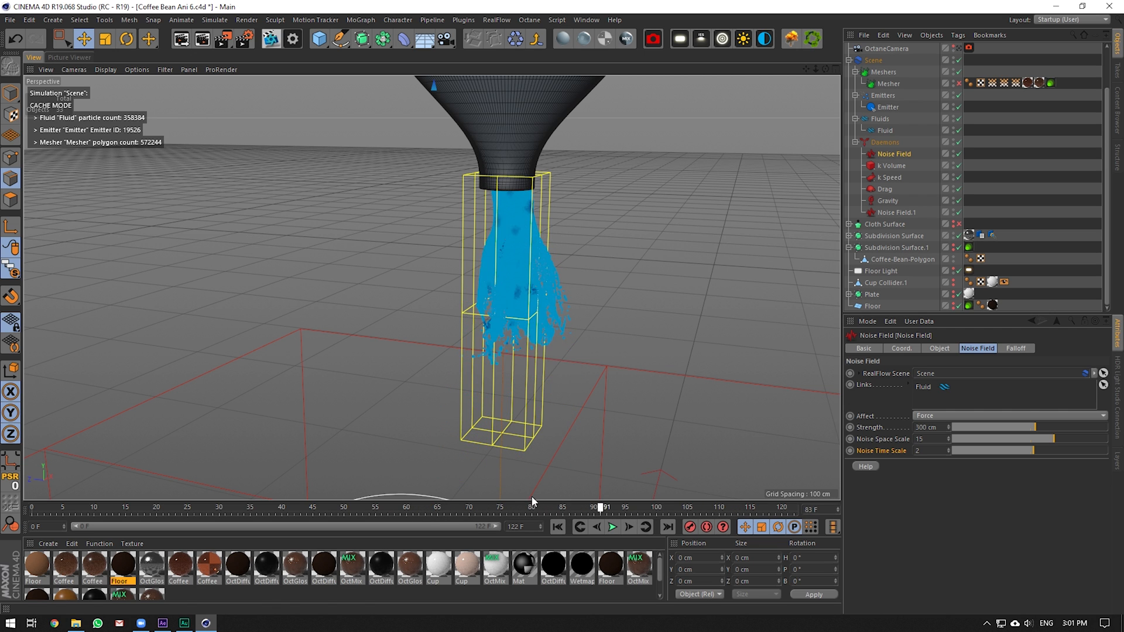
pyautogui.moveTo(533, 502); pyautogui.dragTo(594, 508)
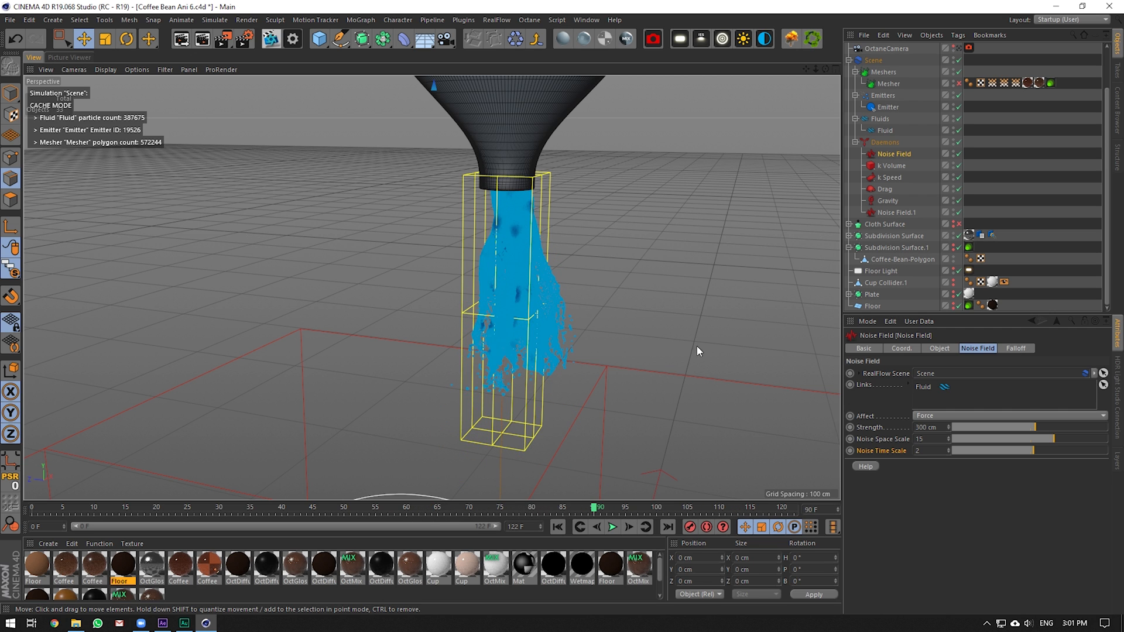
pyautogui.click(884, 130)
pyautogui.click(976, 348)
# Colour the Fluid particles by speed with Automatic Range enabled
pyautogui.click(915, 418)
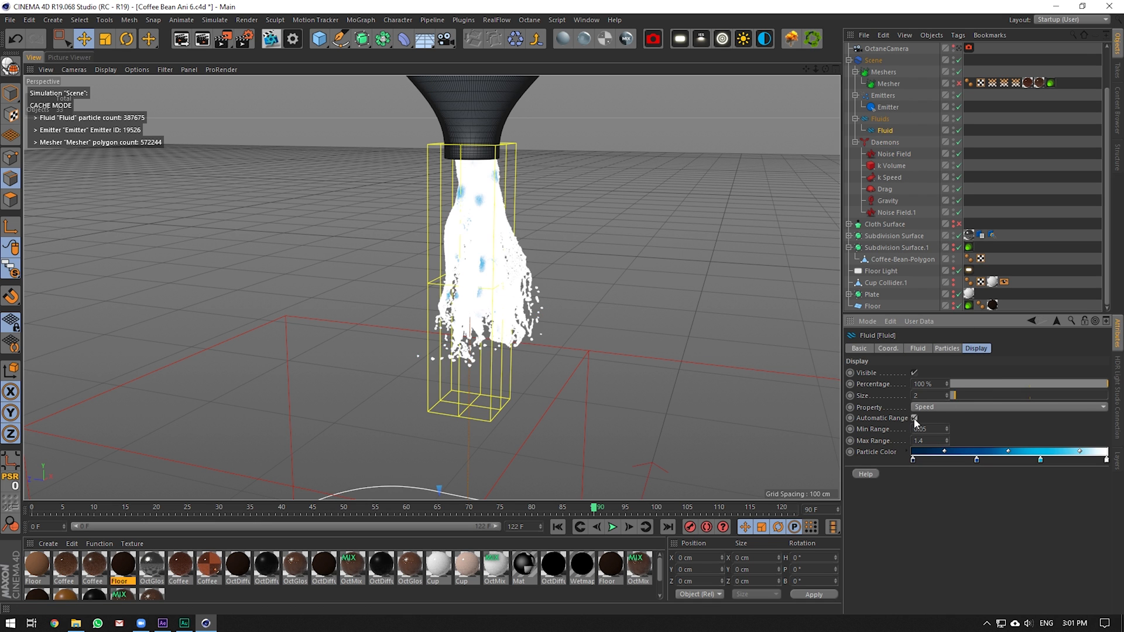
pyautogui.scroll(4, 596, 340)
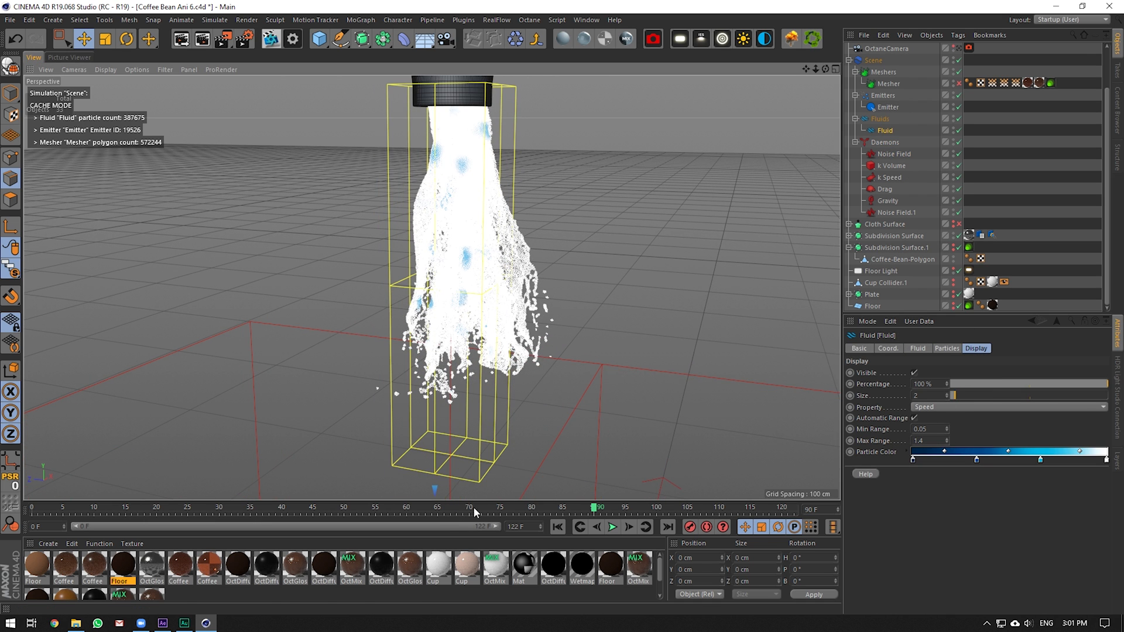
pyautogui.scroll(5, 436, 276)
pyautogui.moveTo(826, 69)
pyautogui.mouseDown()
pyautogui.moveTo(822, 9)
pyautogui.moveTo(829, 125)
pyautogui.moveTo(819, 53)
pyautogui.moveTo(815, 72)
pyautogui.moveTo(827, 75)
pyautogui.mouseUp()
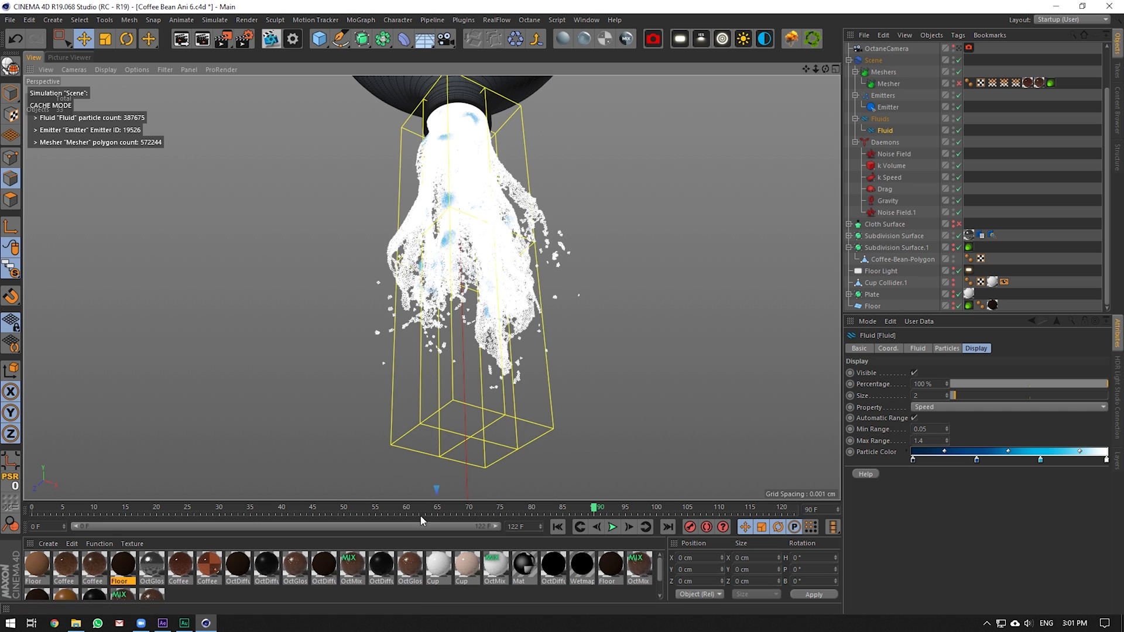
# Scrub the pour from about frame 72 forward to frame 118
pyautogui.moveTo(449, 508); pyautogui.dragTo(519, 509)
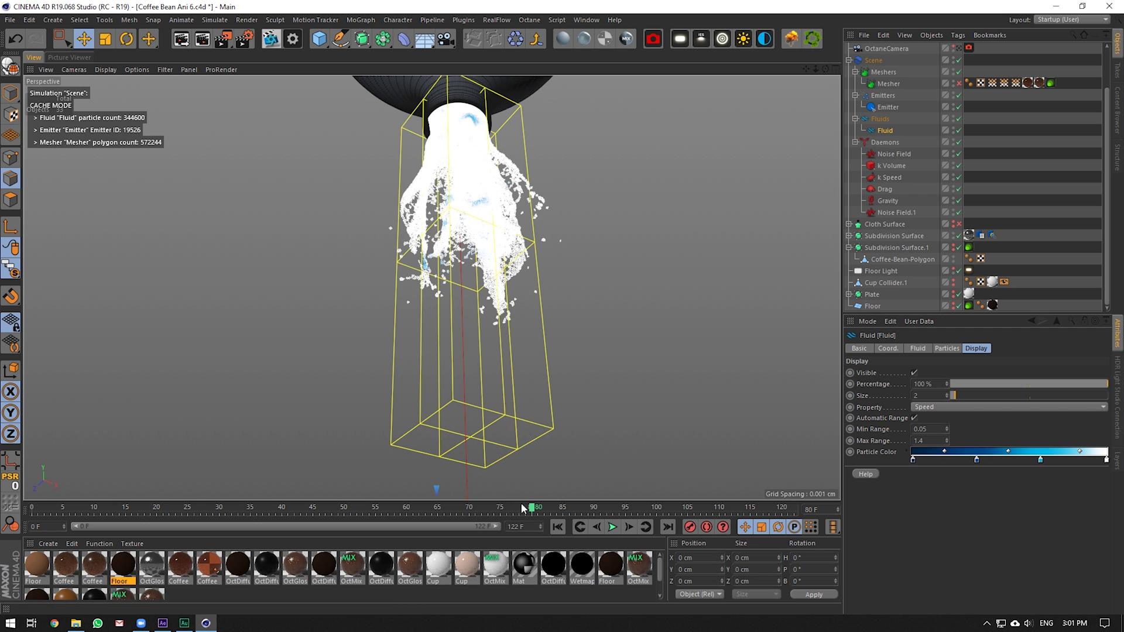
pyautogui.moveTo(524, 508); pyautogui.dragTo(771, 522)
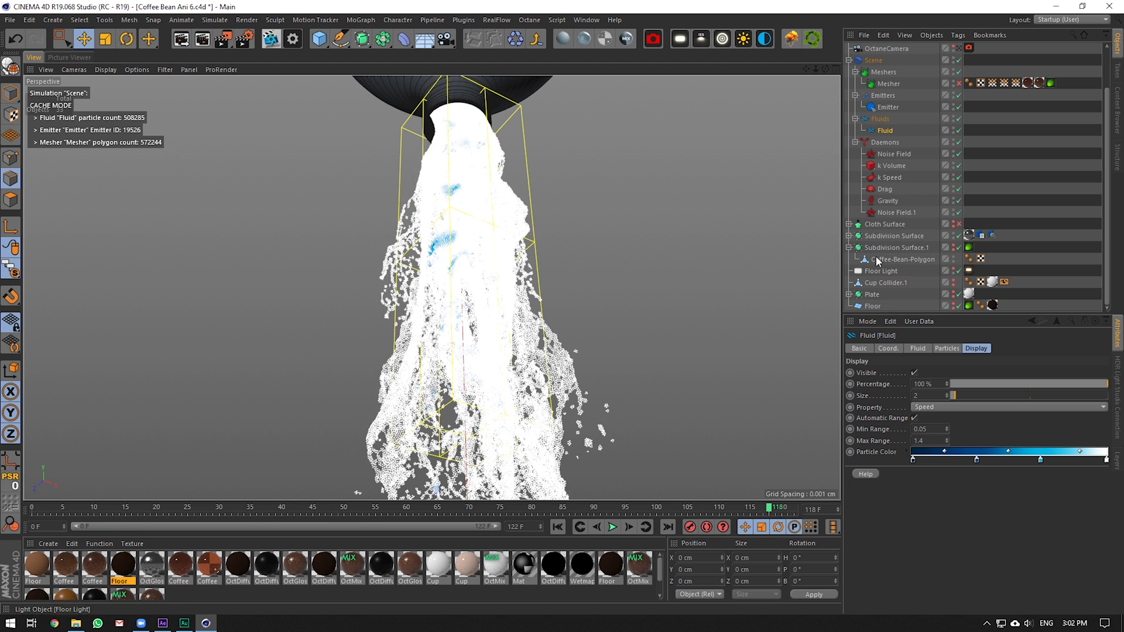
pyautogui.moveTo(826, 69); pyautogui.dragTo(841, 168)
# Select the Mesher and move the simulation to frame 97
pyautogui.click(887, 84)
pyautogui.moveTo(486, 510); pyautogui.dragTo(667, 513)
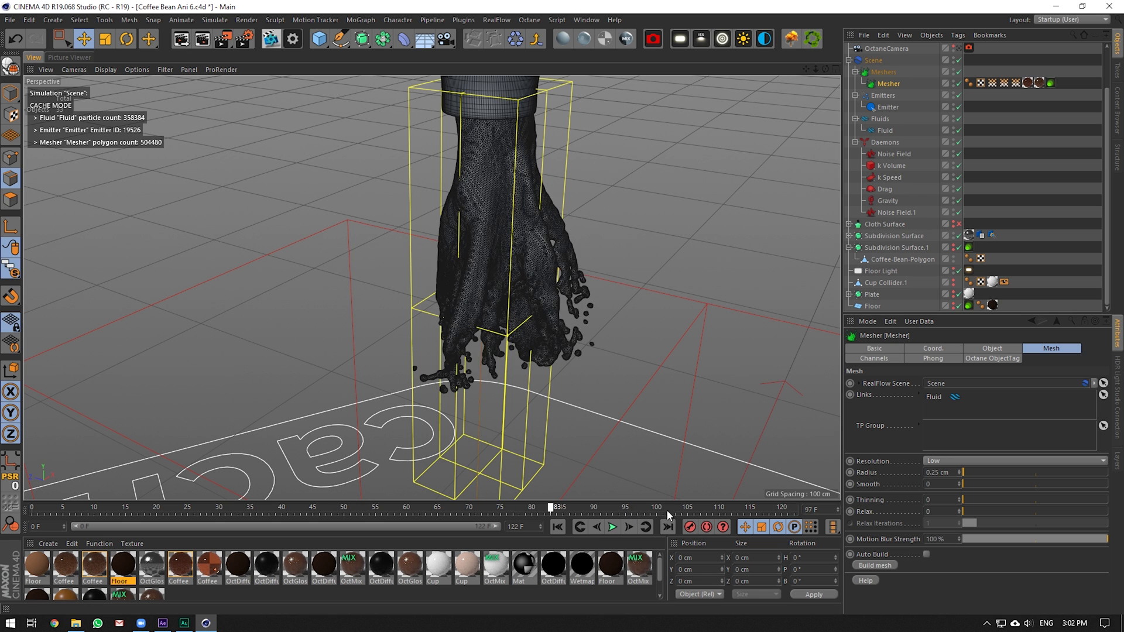
pyautogui.scroll(-5, 529, 305)
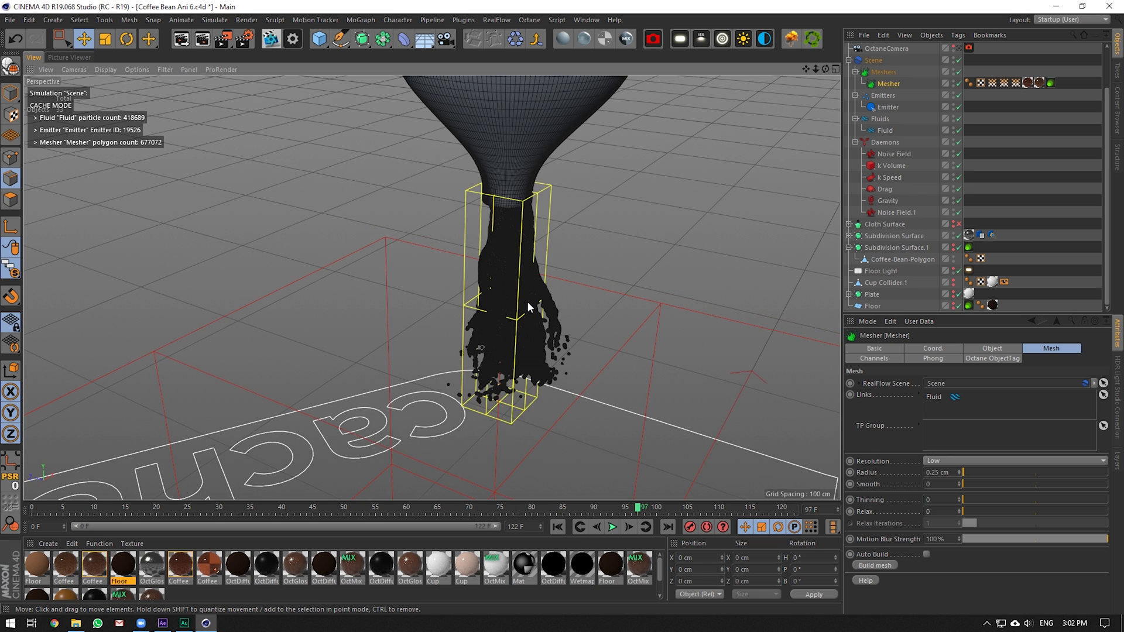
pyautogui.scroll(8, 528, 303)
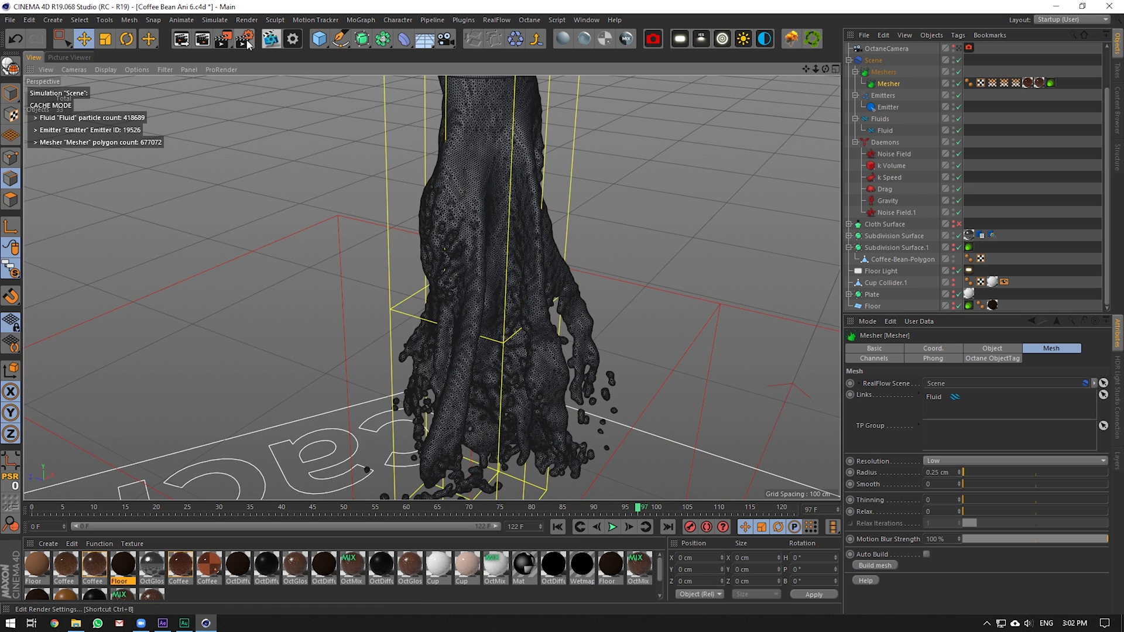
# In Render Settings, check the Octane camera tag's motion blur settings
pyautogui.click(244, 39)
pyautogui.moveTo(790, 157); pyautogui.dragTo(509, 144)
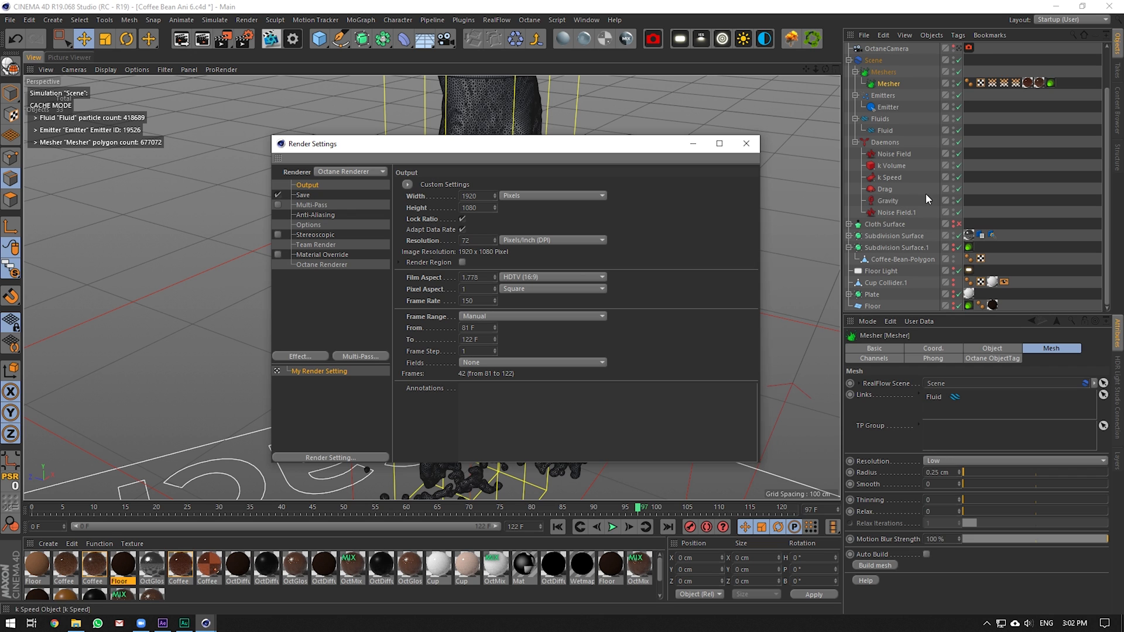
pyautogui.click(970, 48)
pyautogui.click(986, 348)
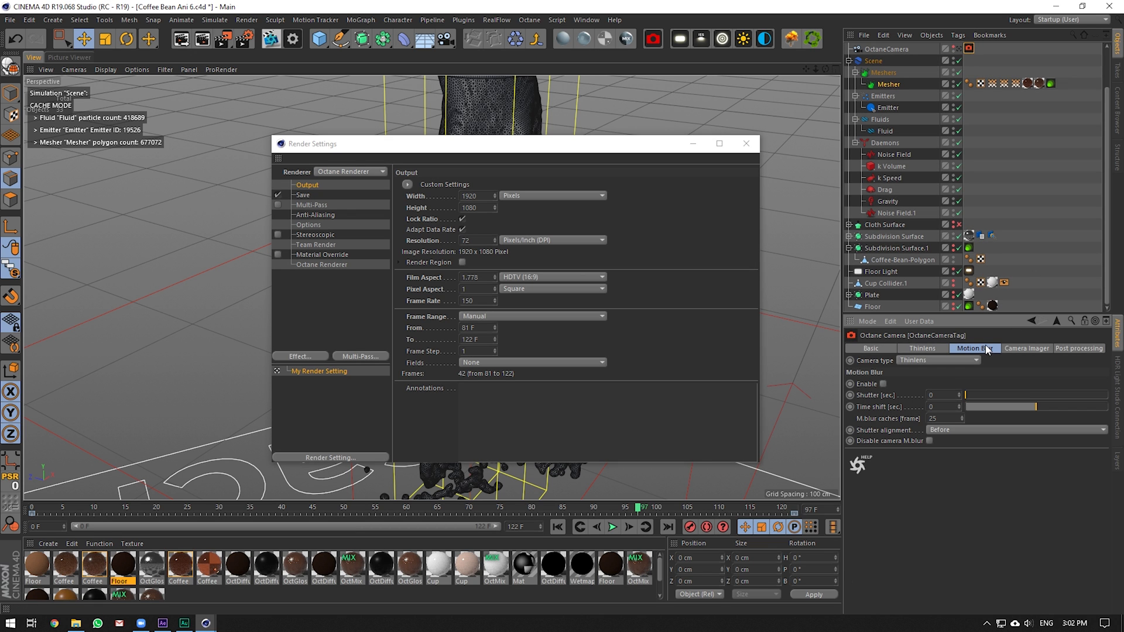
pyautogui.moveTo(631, 154); pyautogui.dragTo(911, 168)
# Keep Octane Renderer geometry control on Auto Detect, then close Render Settings
pyautogui.click(609, 279)
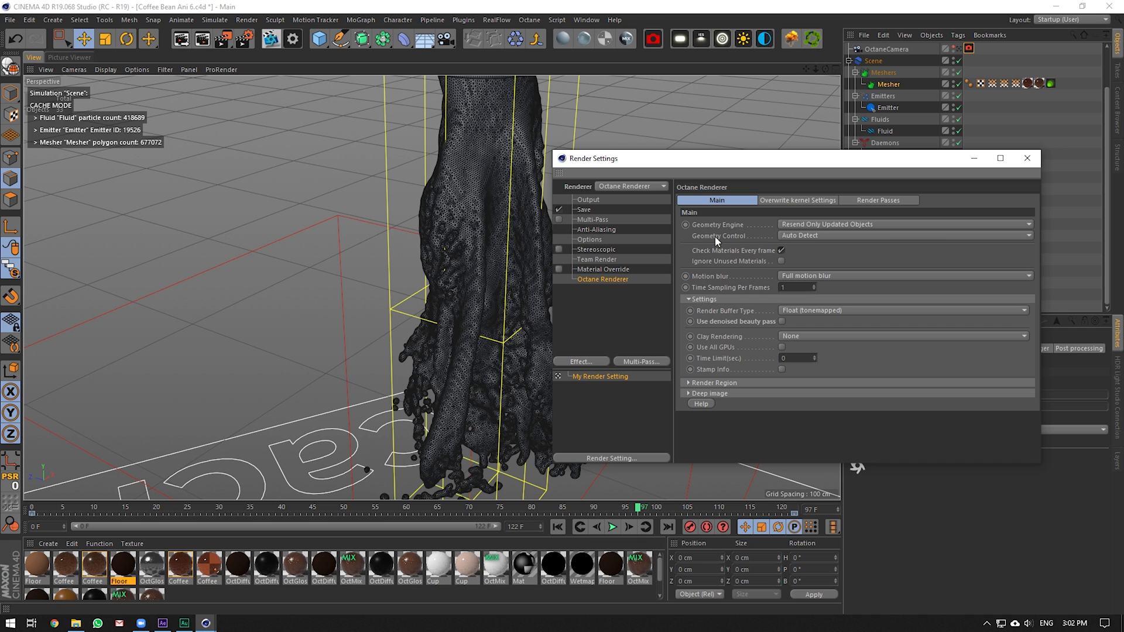
pyautogui.click(798, 236)
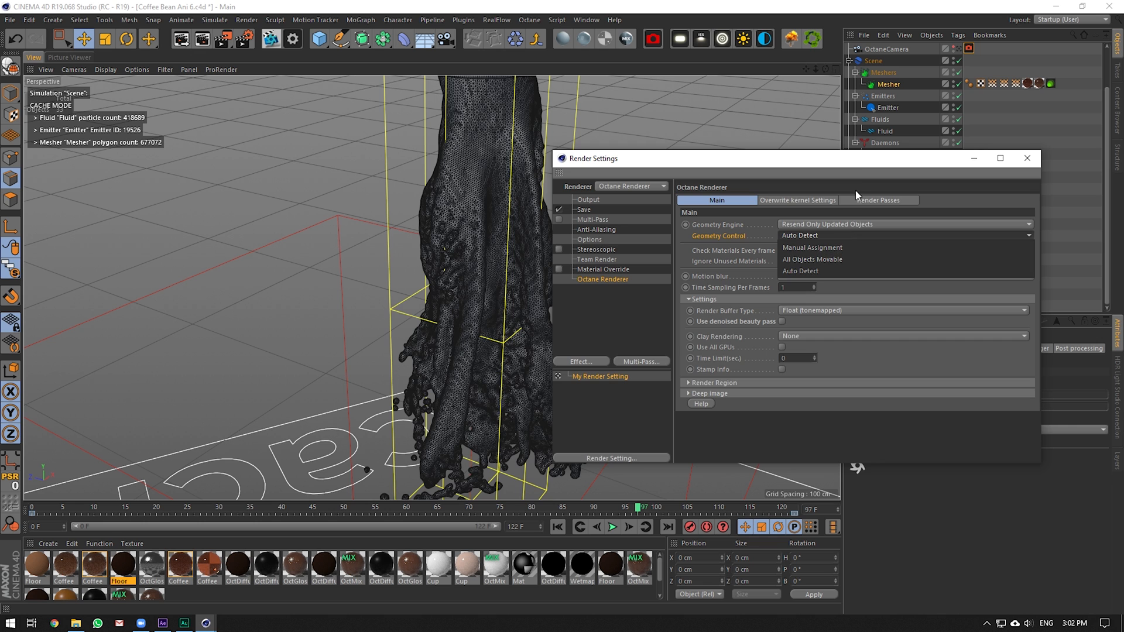
pyautogui.moveTo(884, 160); pyautogui.dragTo(543, 175)
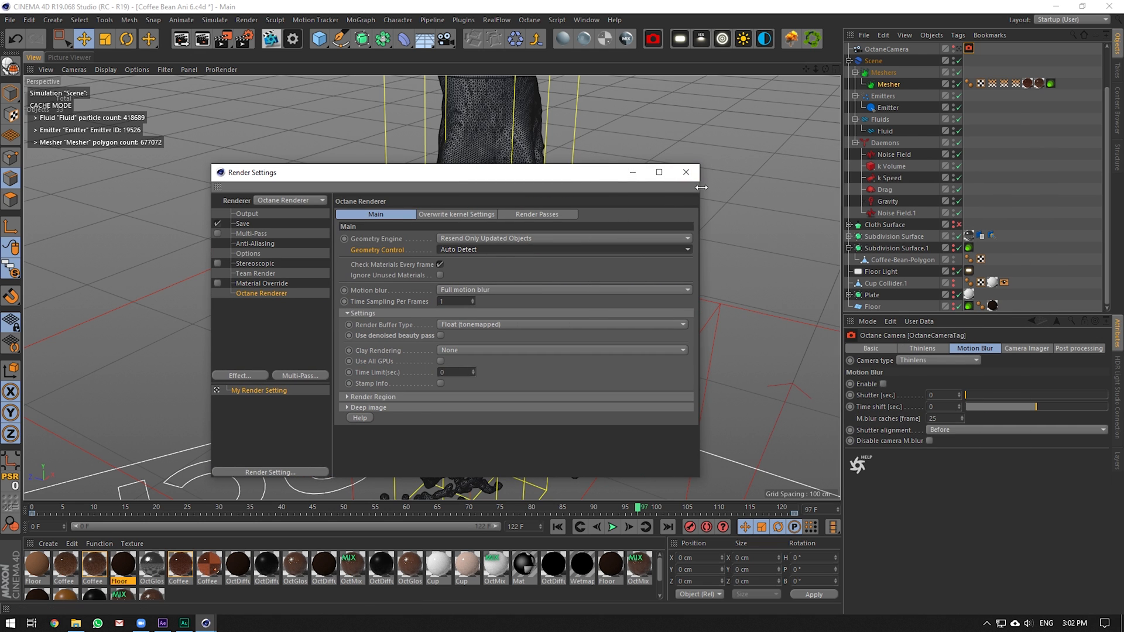
pyautogui.click(686, 172)
pyautogui.moveTo(816, 69); pyautogui.dragTo(824, 23)
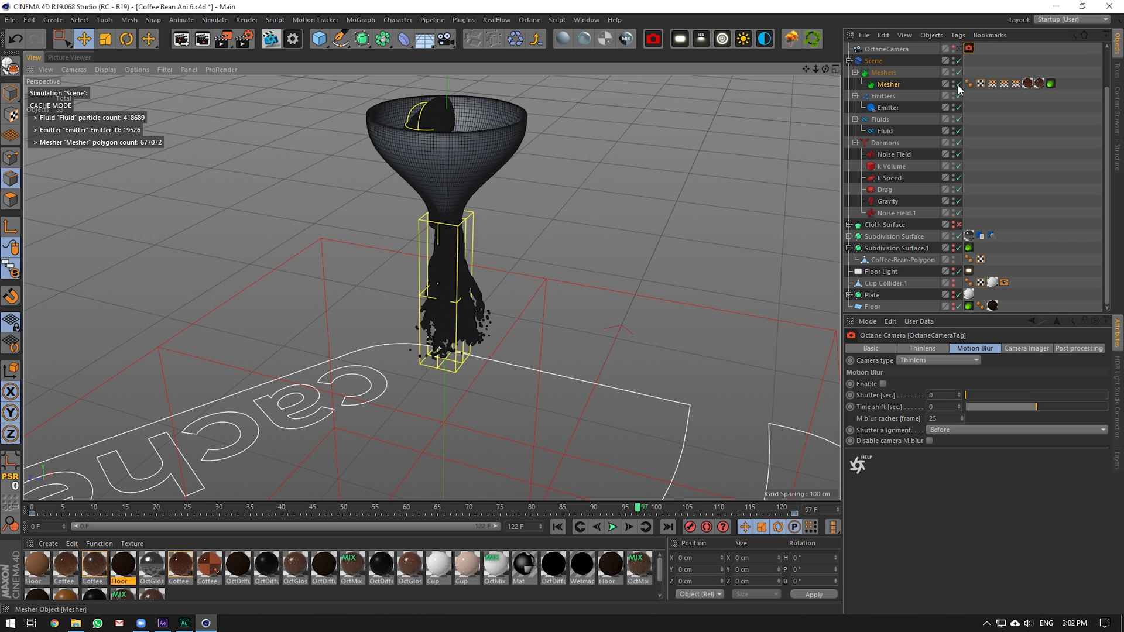
# Disable the Mesher, hide the funnel, then scrub After Effects' Main Comp to about 7 seconds
pyautogui.click(958, 85)
pyautogui.moveTo(806, 70); pyautogui.dragTo(823, 95)
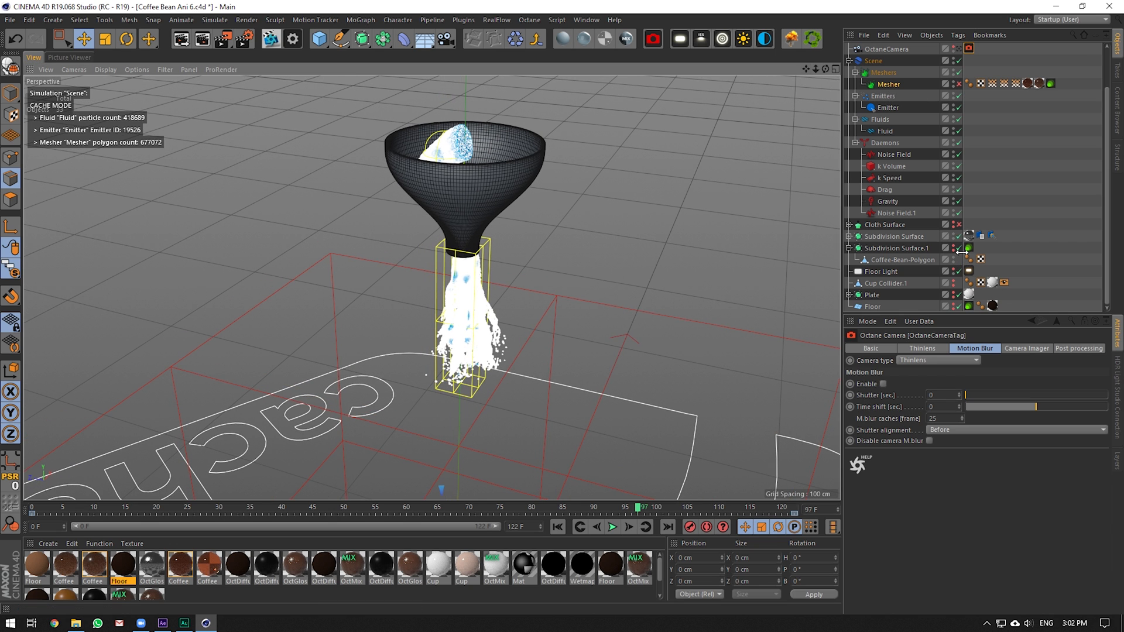
pyautogui.doubleClick(953, 234)
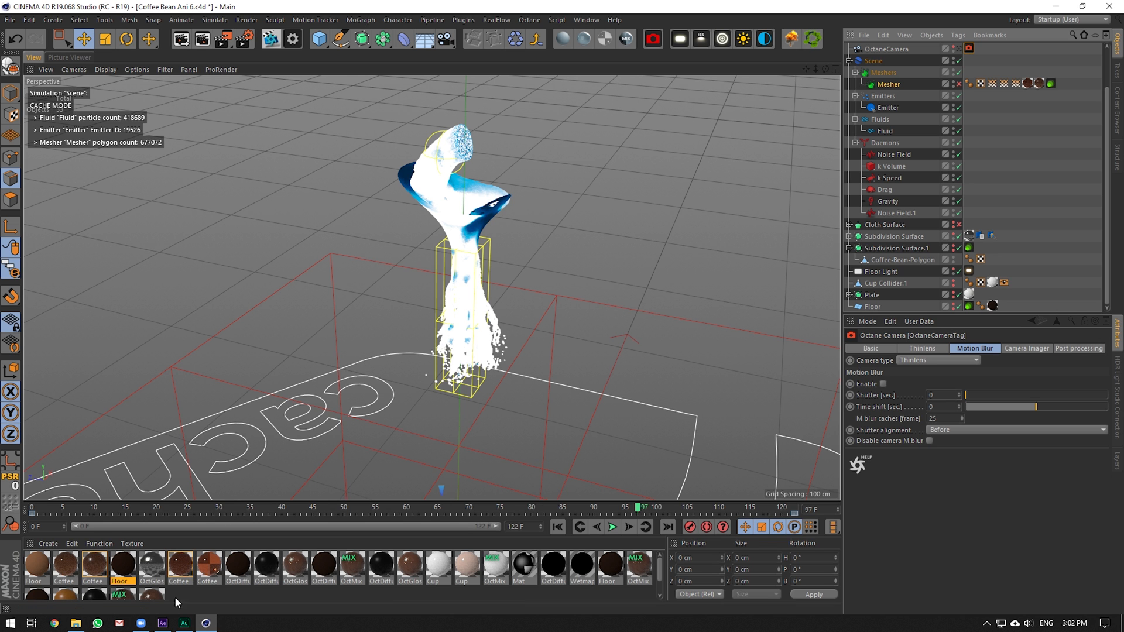
pyautogui.click(163, 623)
pyautogui.moveTo(764, 419)
pyautogui.mouseDown()
pyautogui.moveTo(729, 430)
pyautogui.moveTo(747, 427)
pyautogui.mouseUp()
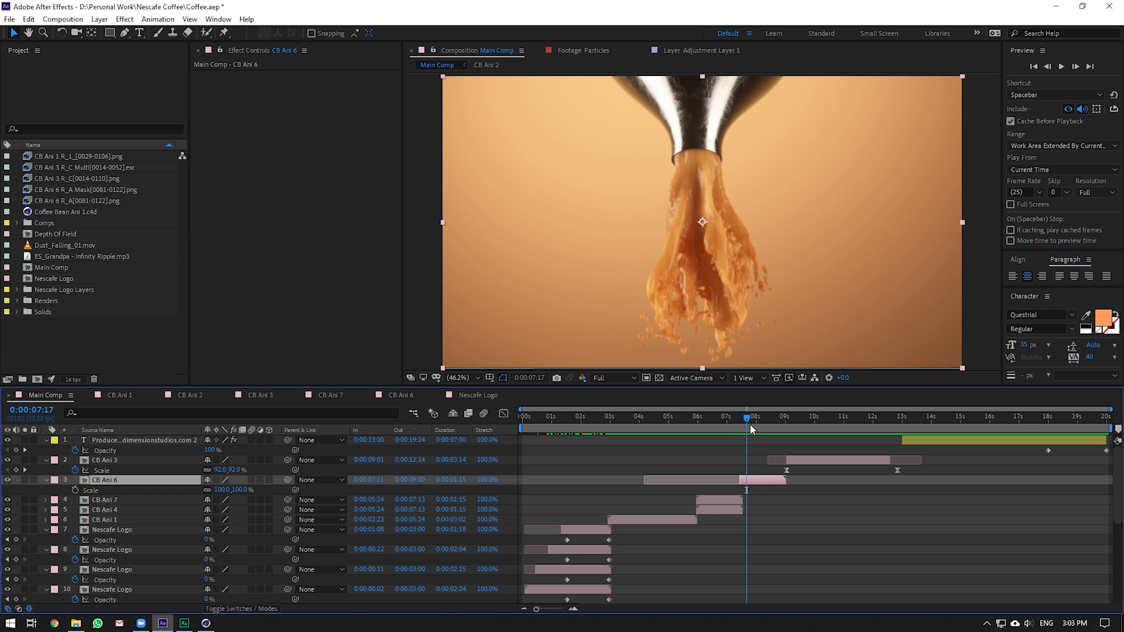
# Move the Main Comp time indicator forward toward 0:00:08:00 to preview the pour
pyautogui.moveTo(750, 424); pyautogui.dragTo(757, 424)
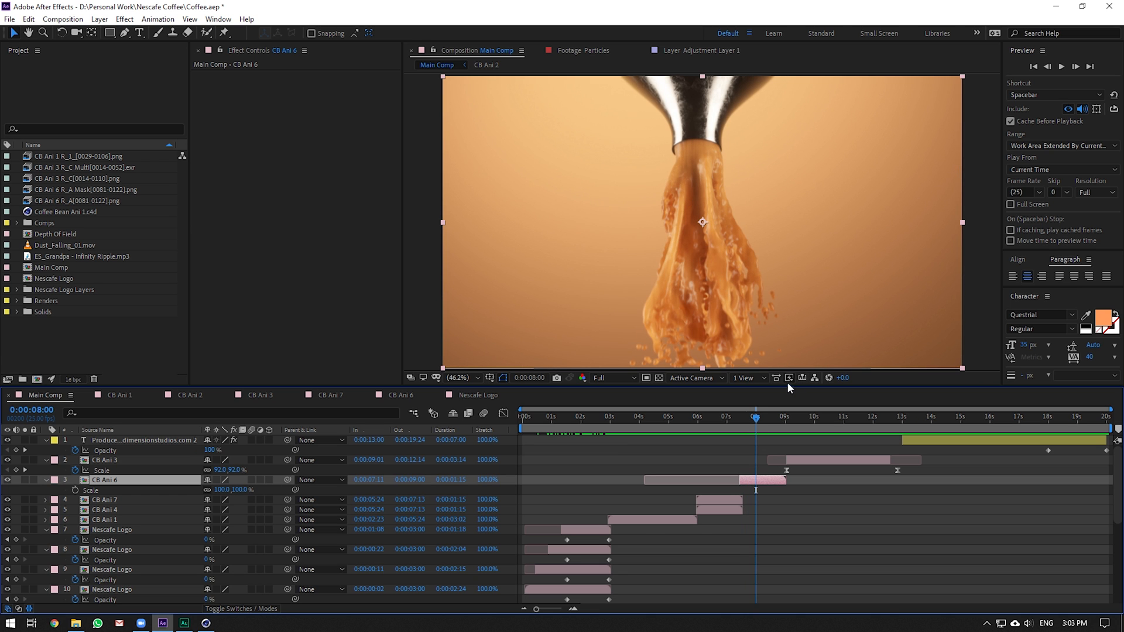
# In Cinema 4D, view through the Octane camera, re-enable the Mesher and start a Live Viewer render
pyautogui.click(206, 623)
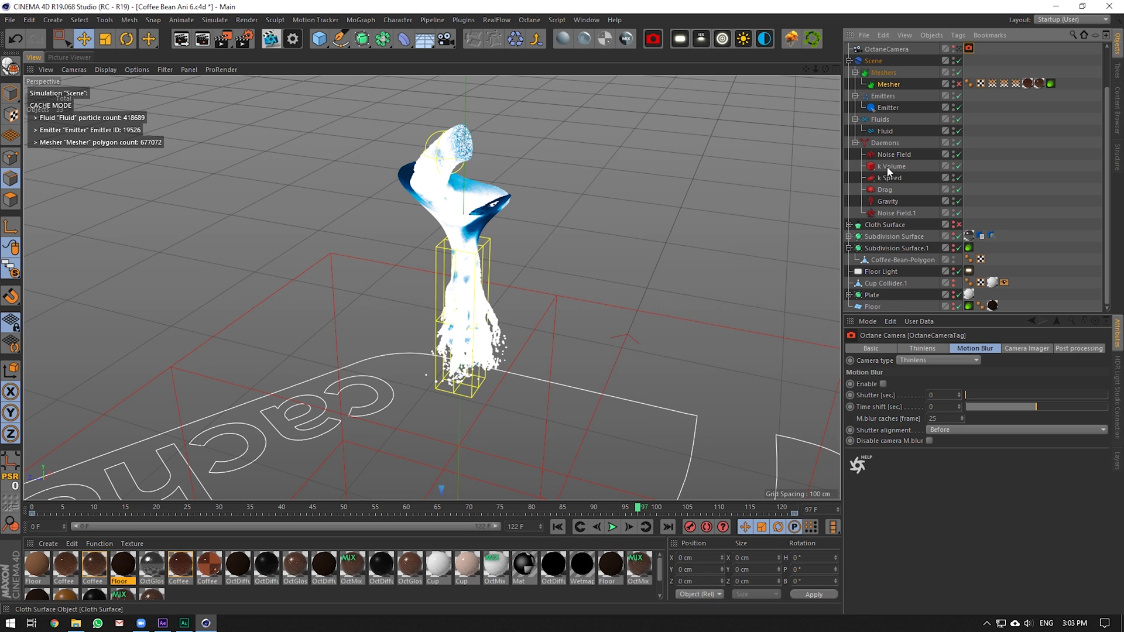
pyautogui.click(959, 49)
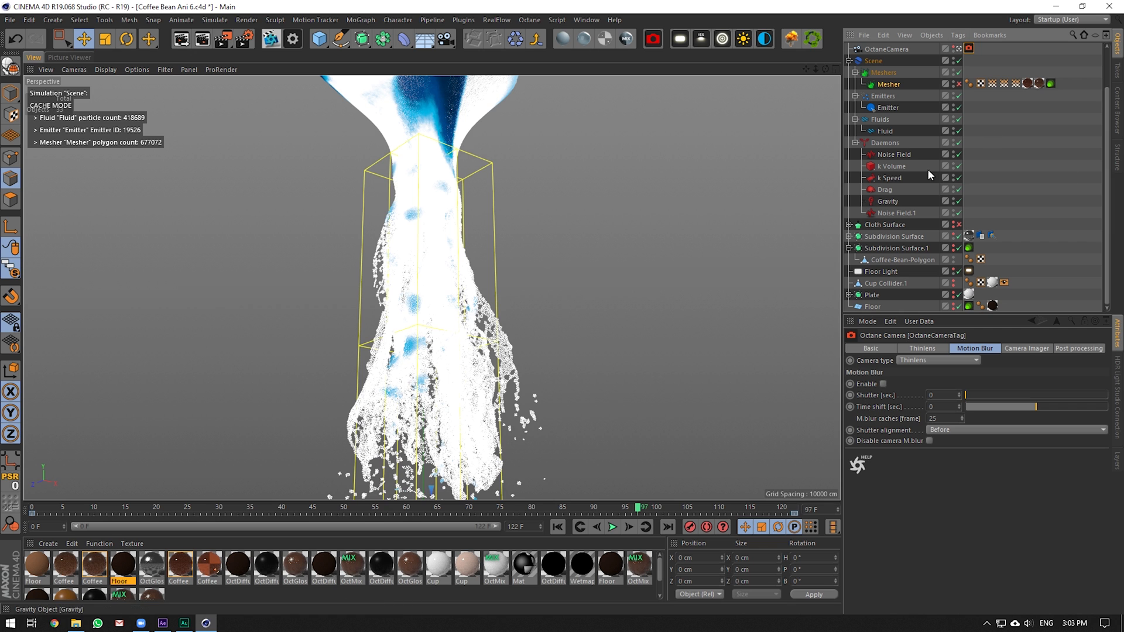
pyautogui.click(958, 84)
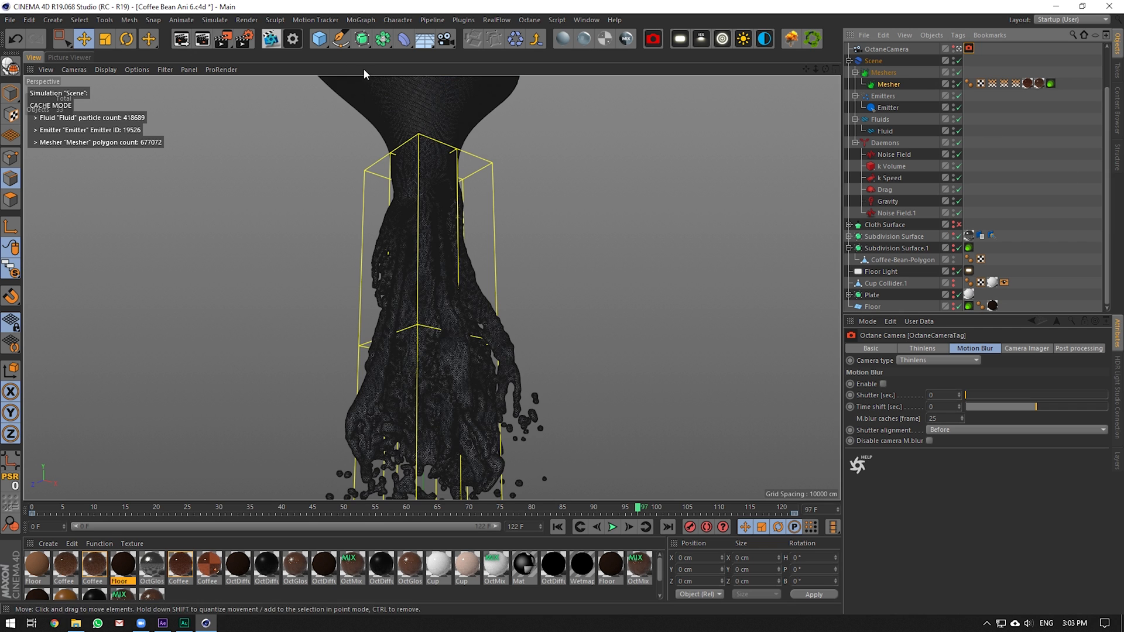
pyautogui.click(275, 42)
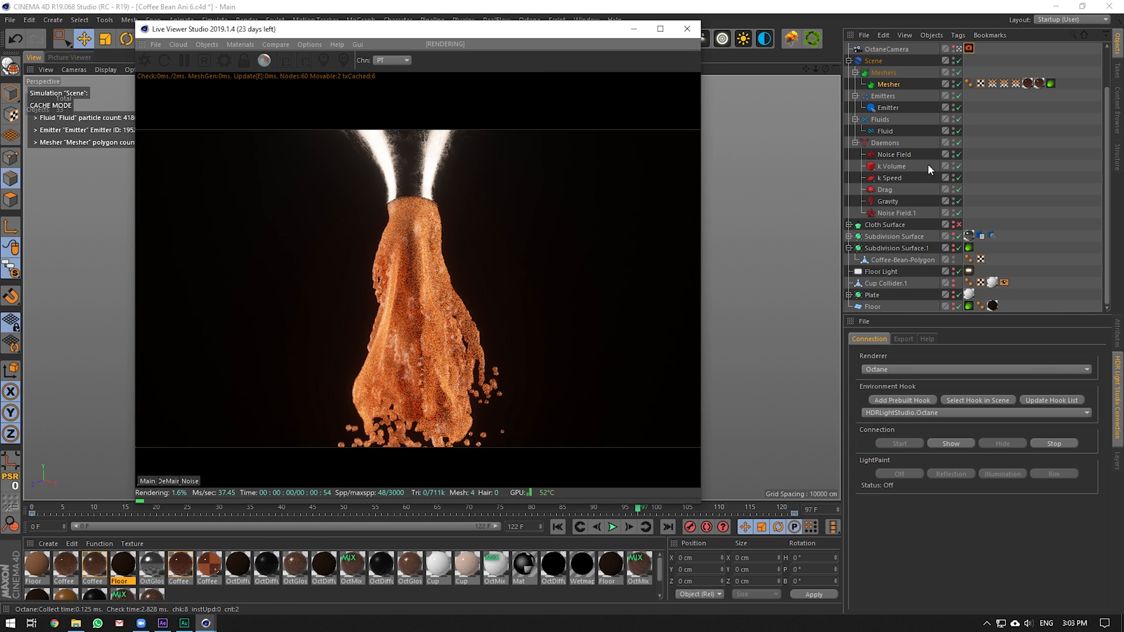
# Collapse the Scene group, switch on the Floor Light, and right-click the pour surface
pyautogui.scroll(2, 960, 227)
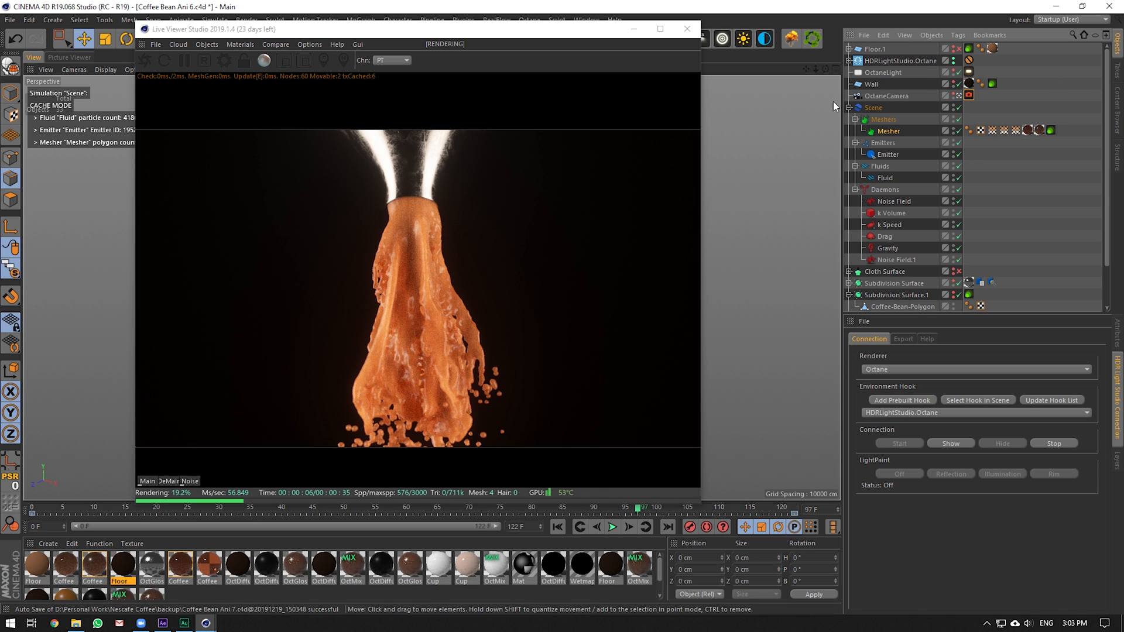
pyautogui.click(848, 107)
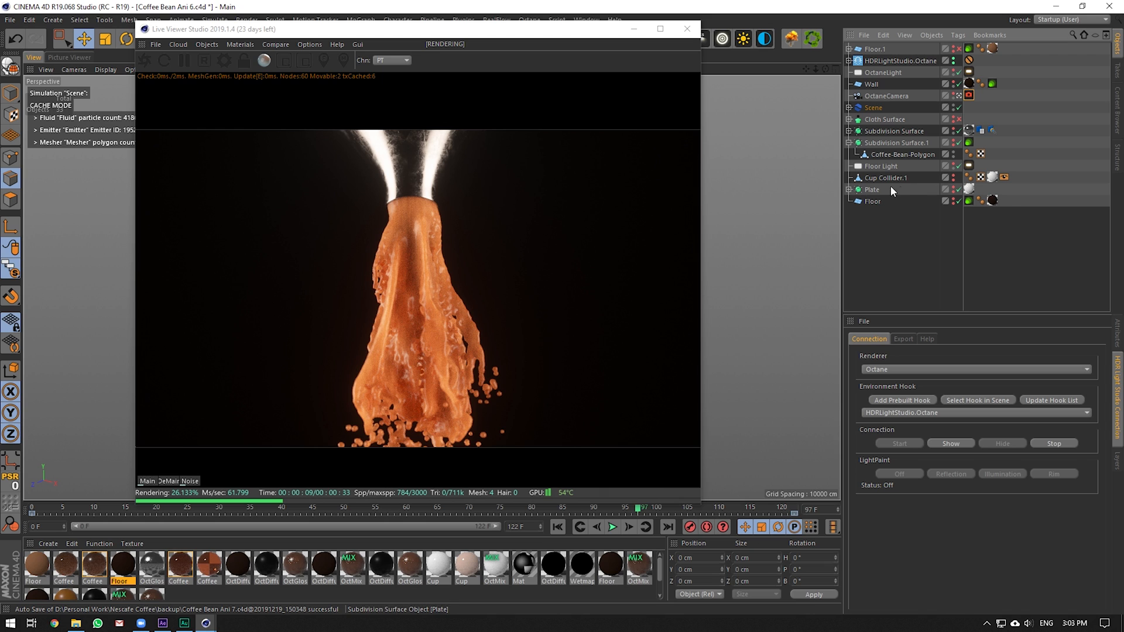
pyautogui.click(954, 163)
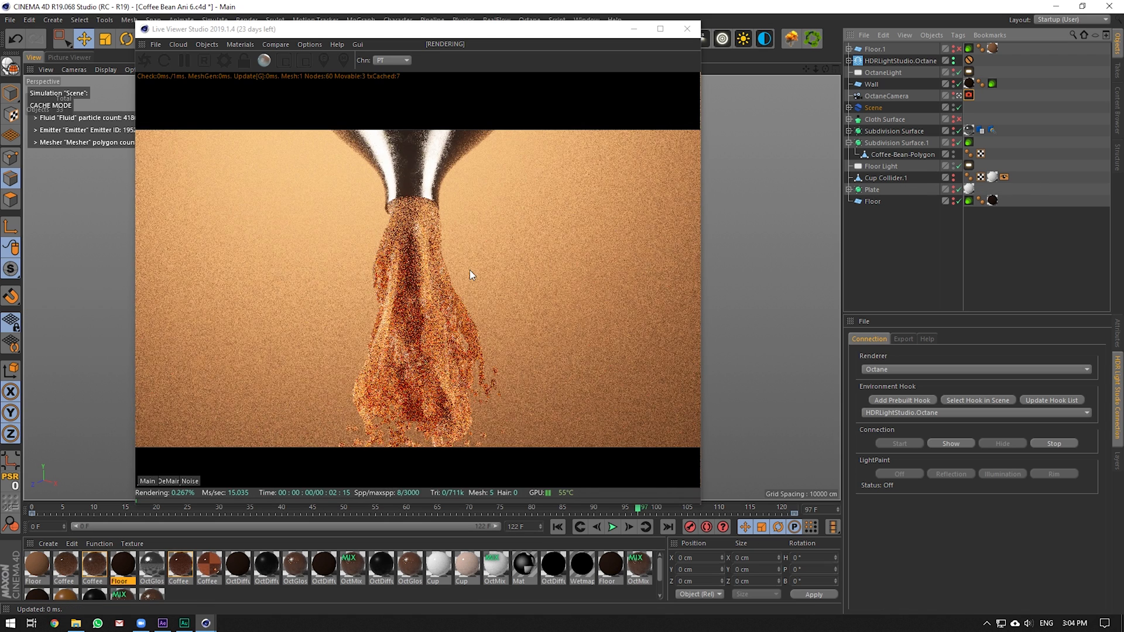
pyautogui.rightClick(412, 271)
pyautogui.click(436, 301)
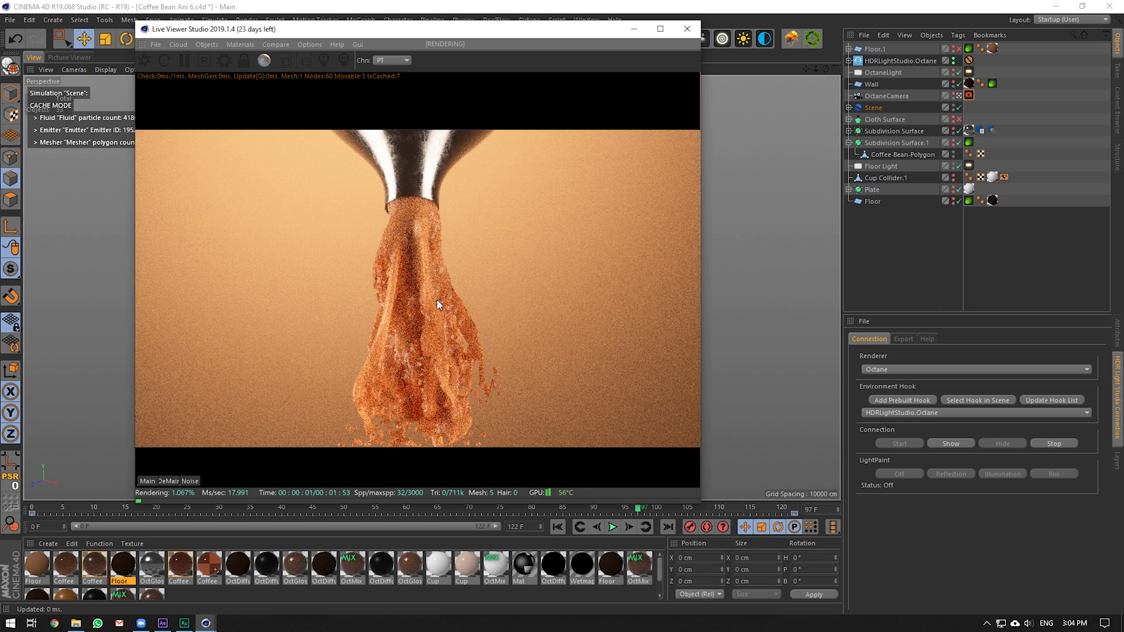
pyautogui.doubleClick(89, 571)
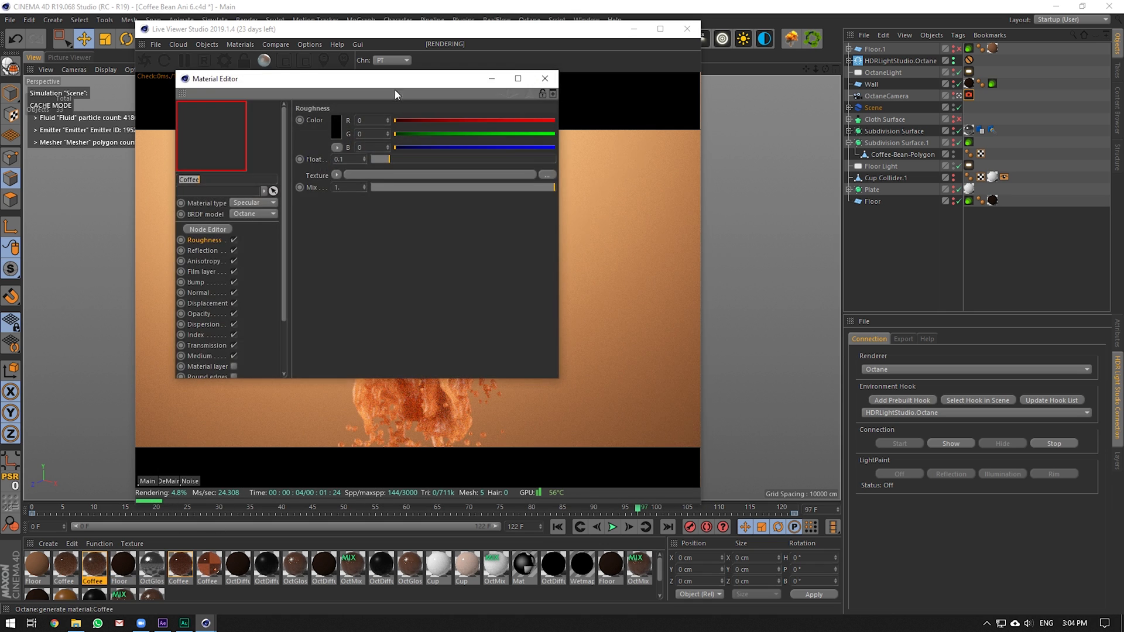
pyautogui.moveTo(395, 82); pyautogui.dragTo(838, 174)
pyautogui.click(779, 251)
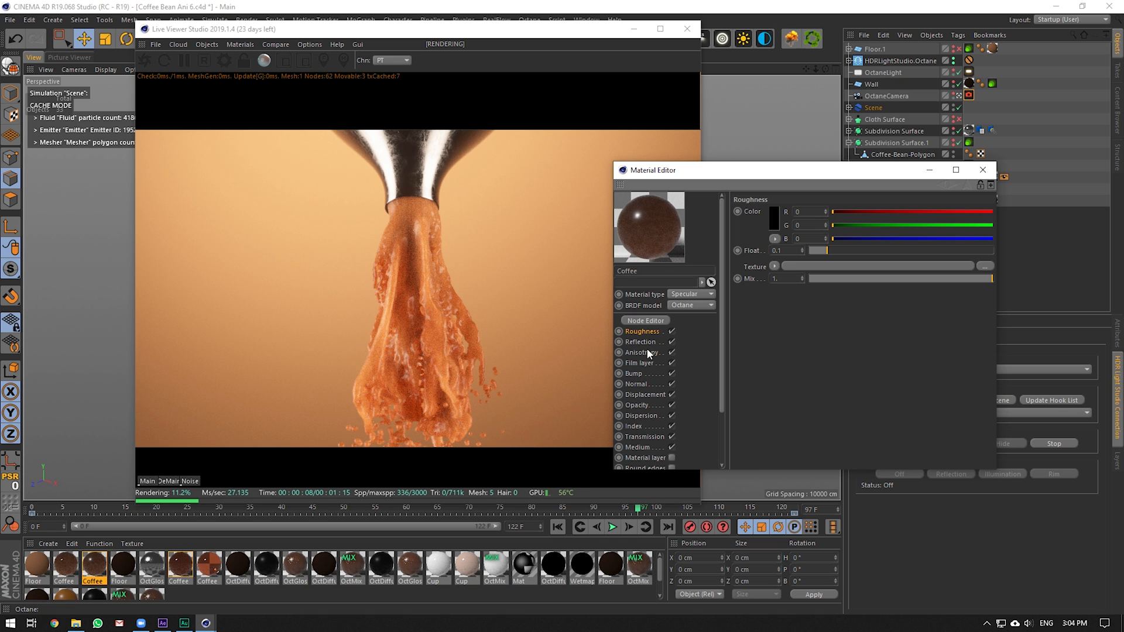
pyautogui.click(644, 437)
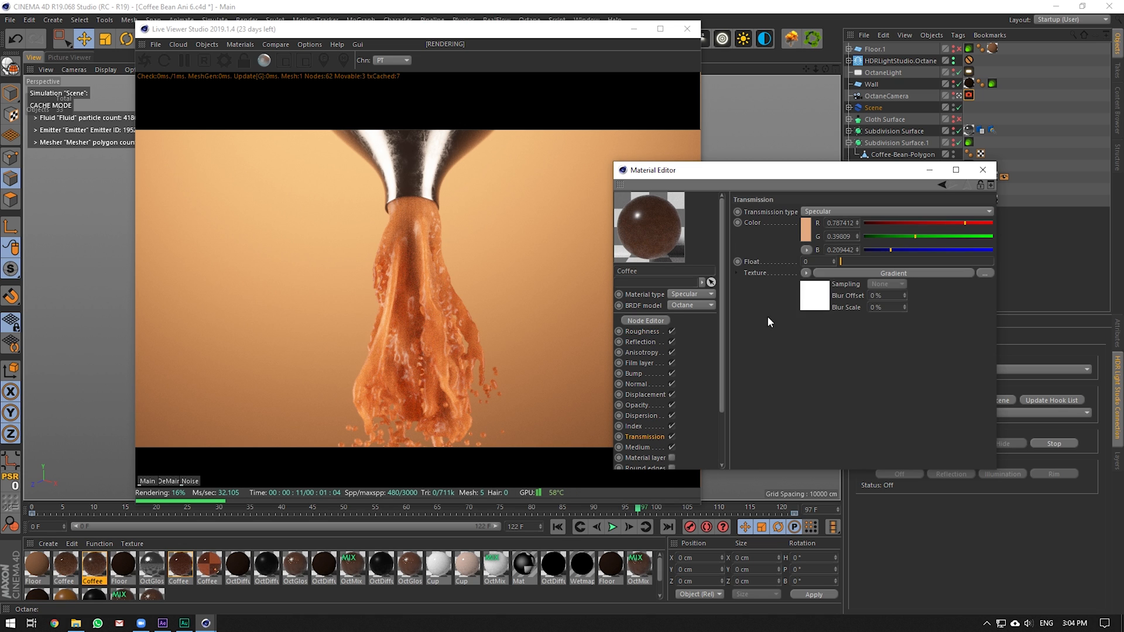
pyautogui.click(644, 448)
pyautogui.click(774, 254)
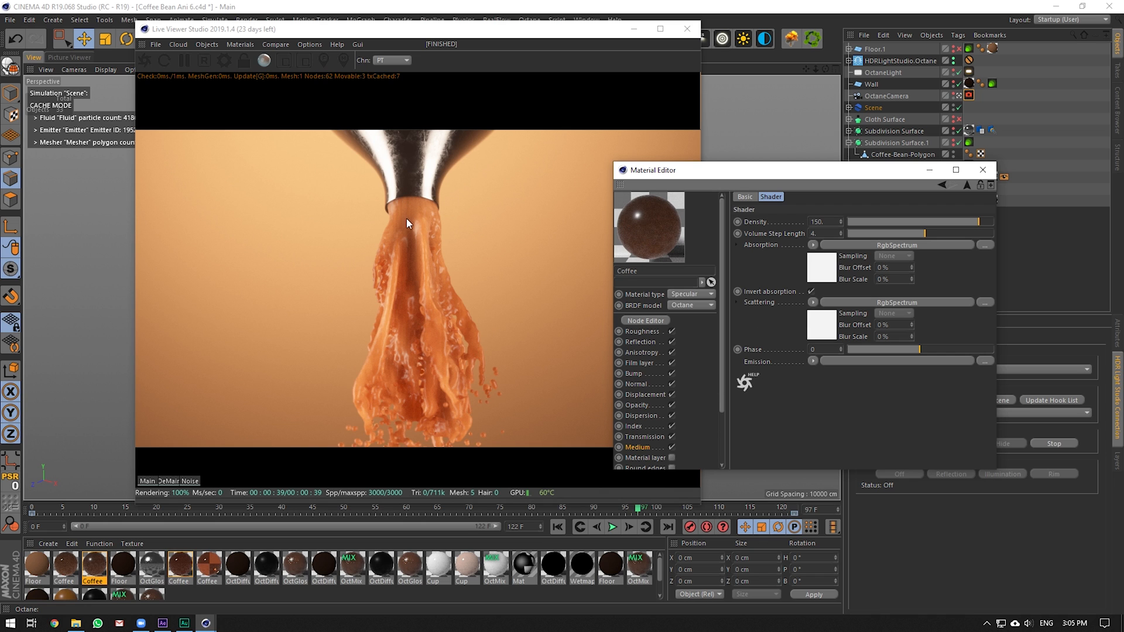
pyautogui.click(646, 437)
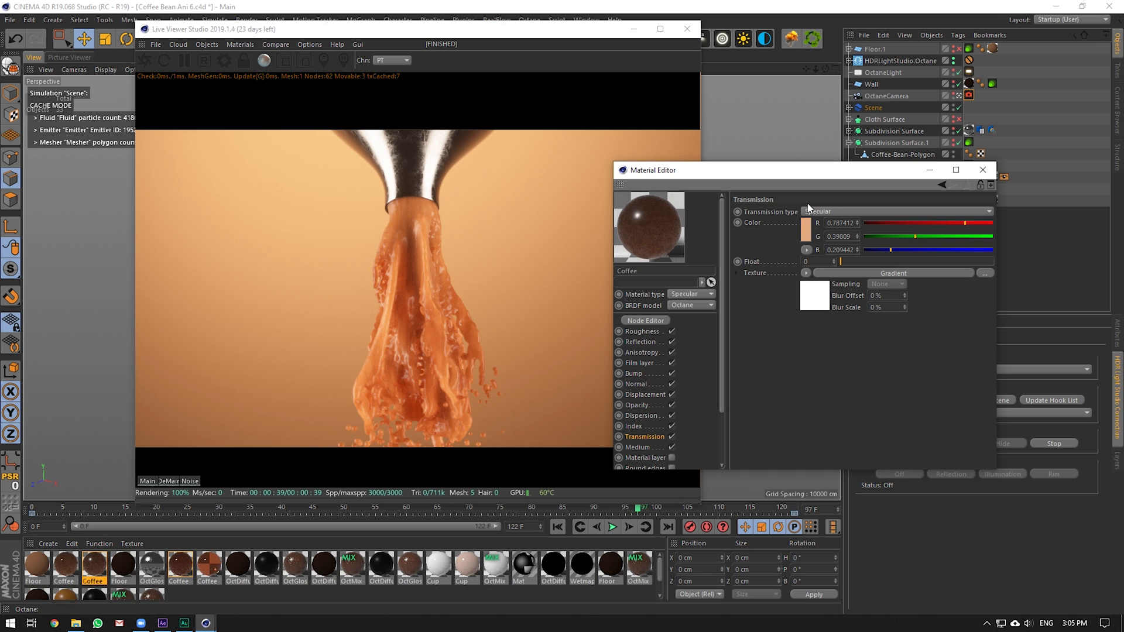
pyautogui.click(814, 290)
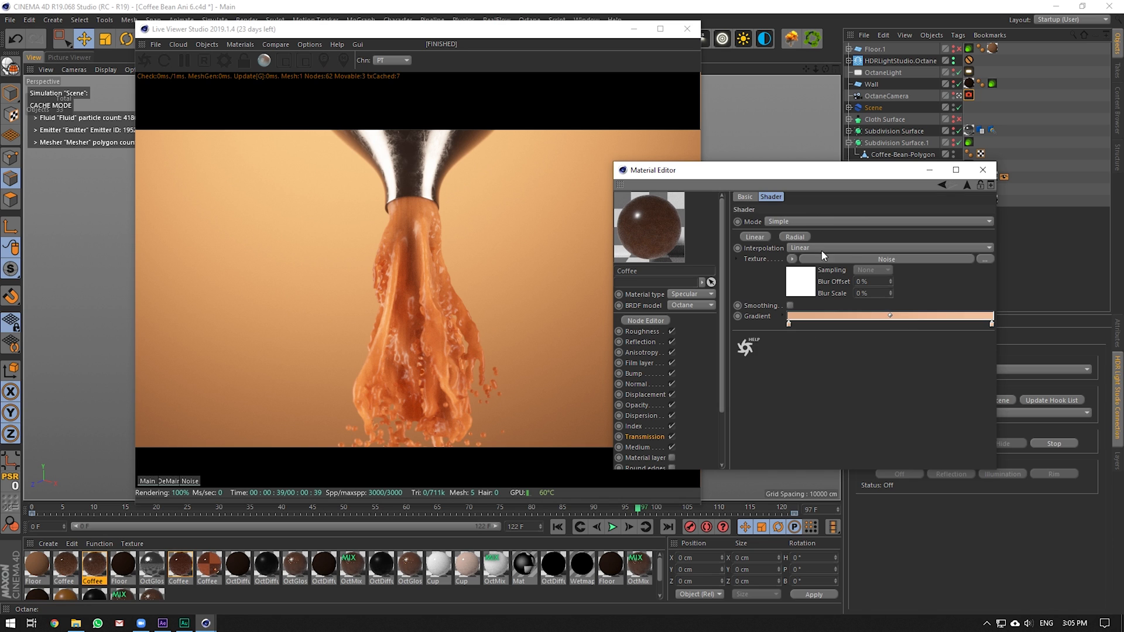
pyautogui.click(809, 278)
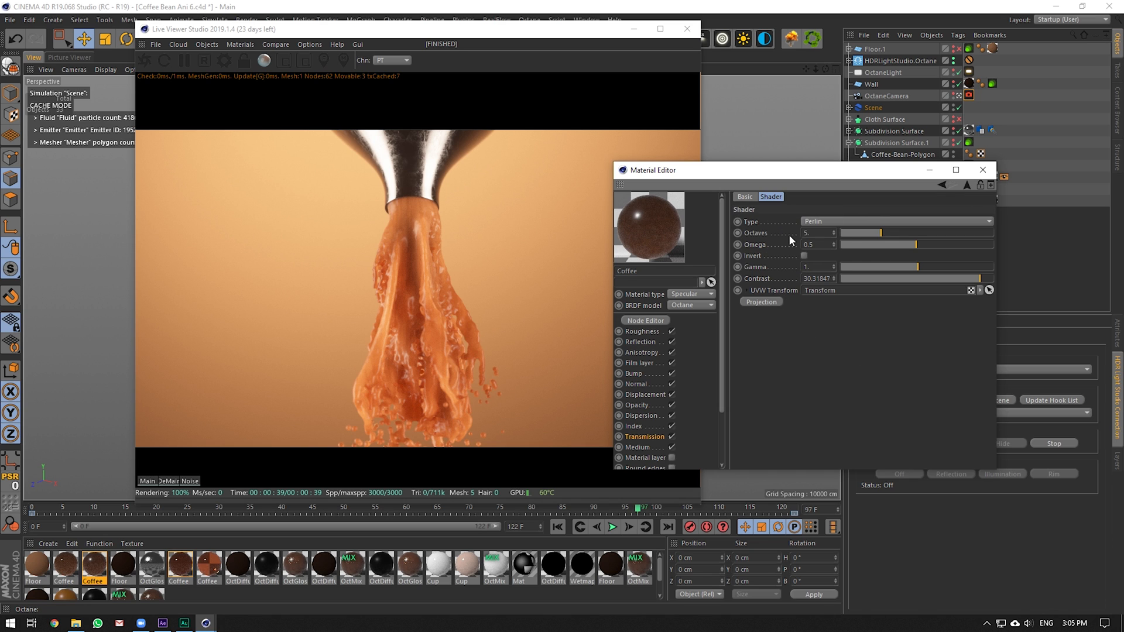
pyautogui.click(647, 437)
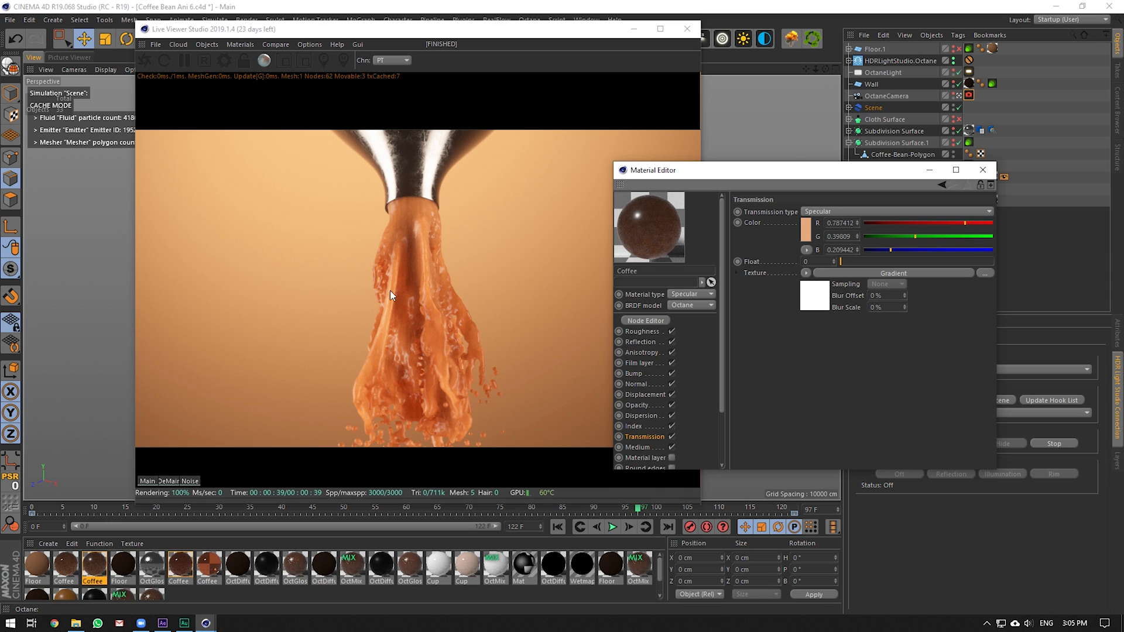
pyautogui.click(640, 427)
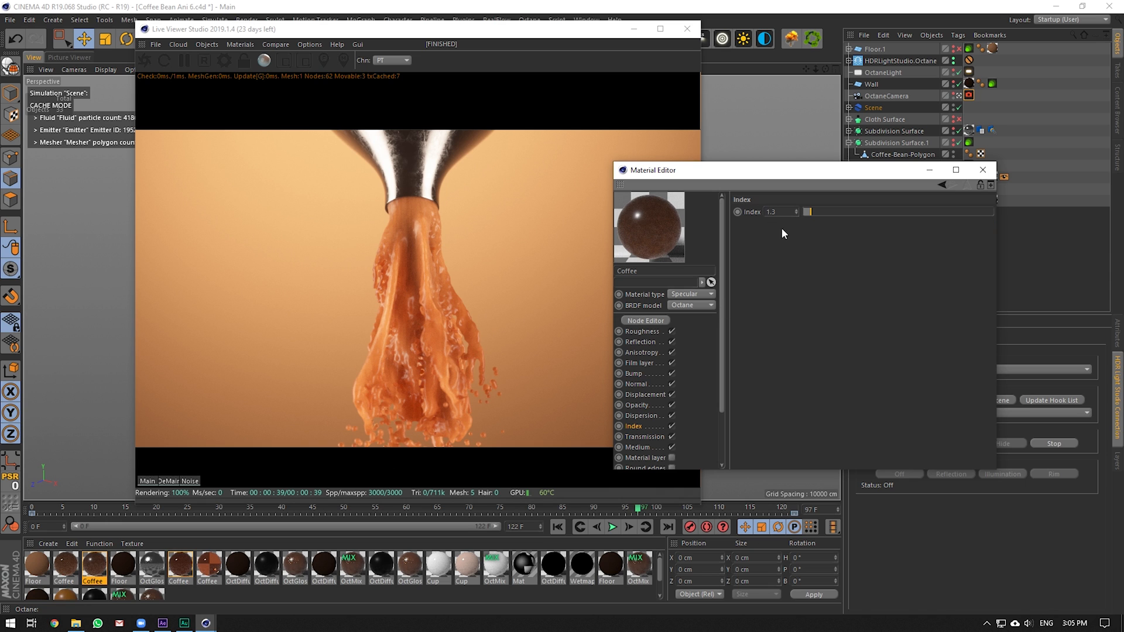
pyautogui.click(642, 331)
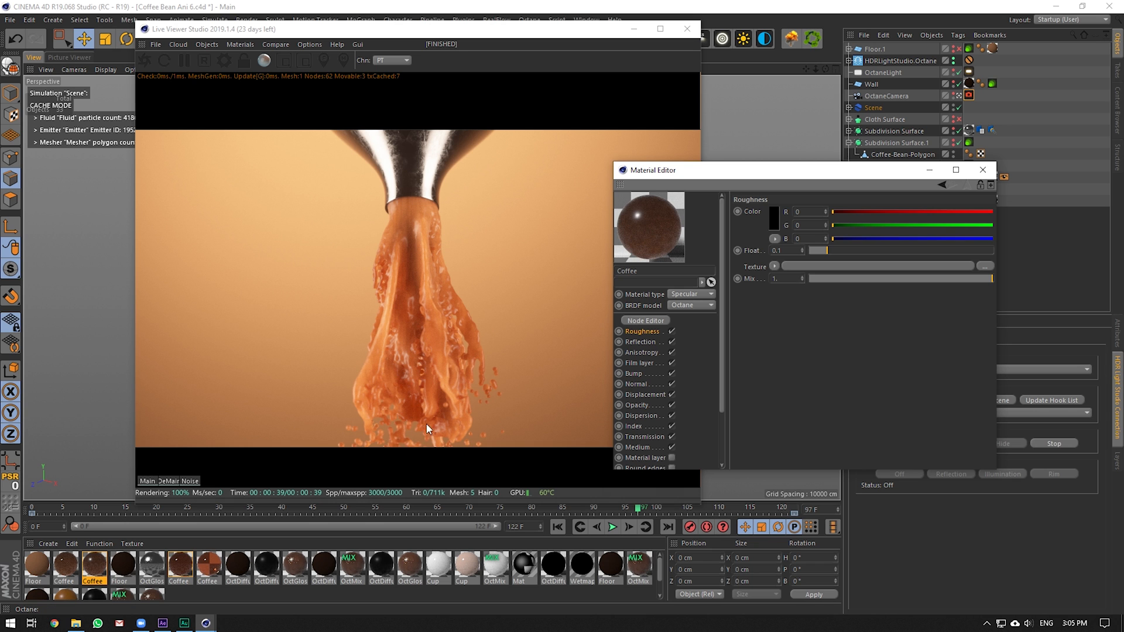
pyautogui.click(983, 170)
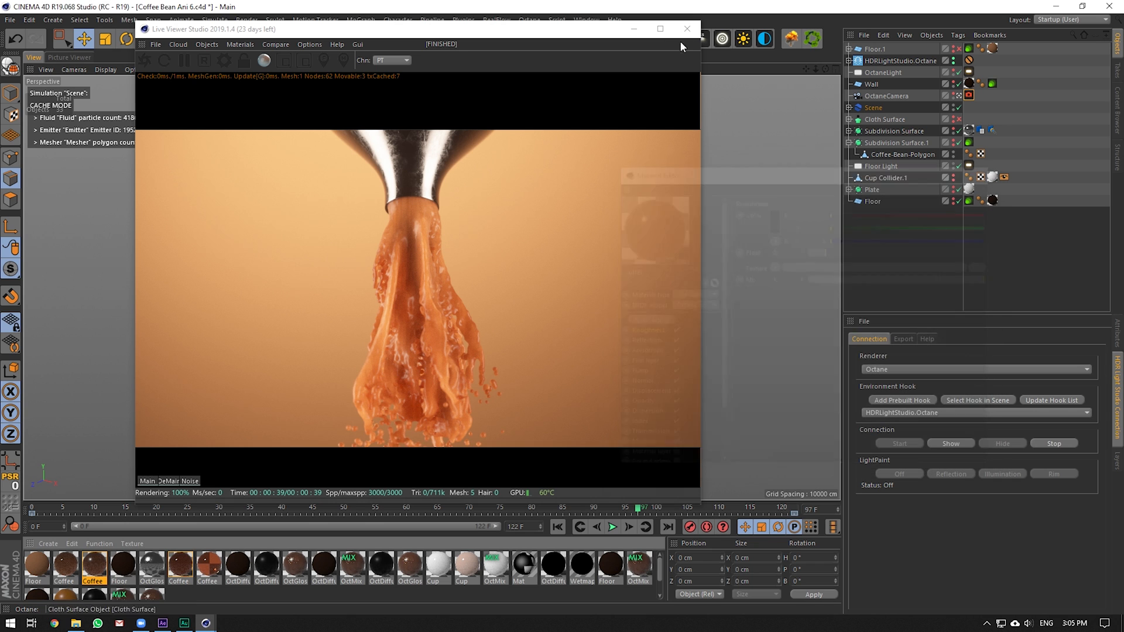
# Close the Live Viewer and select the CB Ani 3 layer near 8 seconds in After Effects
pyautogui.click(688, 29)
pyautogui.click(162, 623)
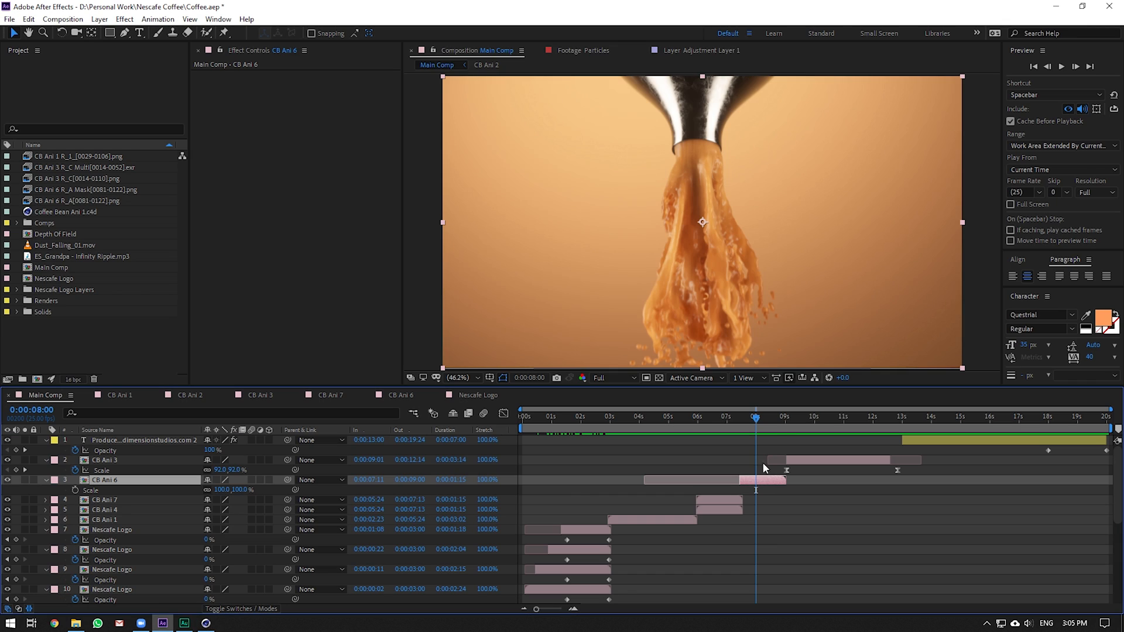
pyautogui.click(777, 417)
pyautogui.click(806, 460)
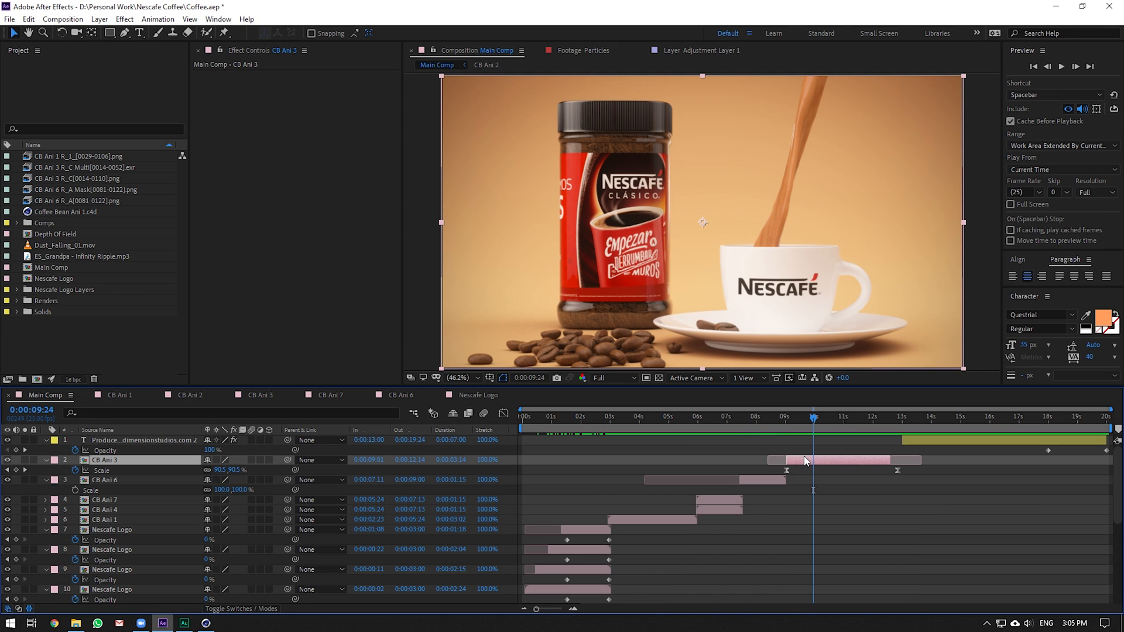
# Open Coffee Bean Ani 3.c4d from the Nescafe Coffee project folder in Cinema 4D
pyautogui.click(206, 623)
pyautogui.click(10, 20)
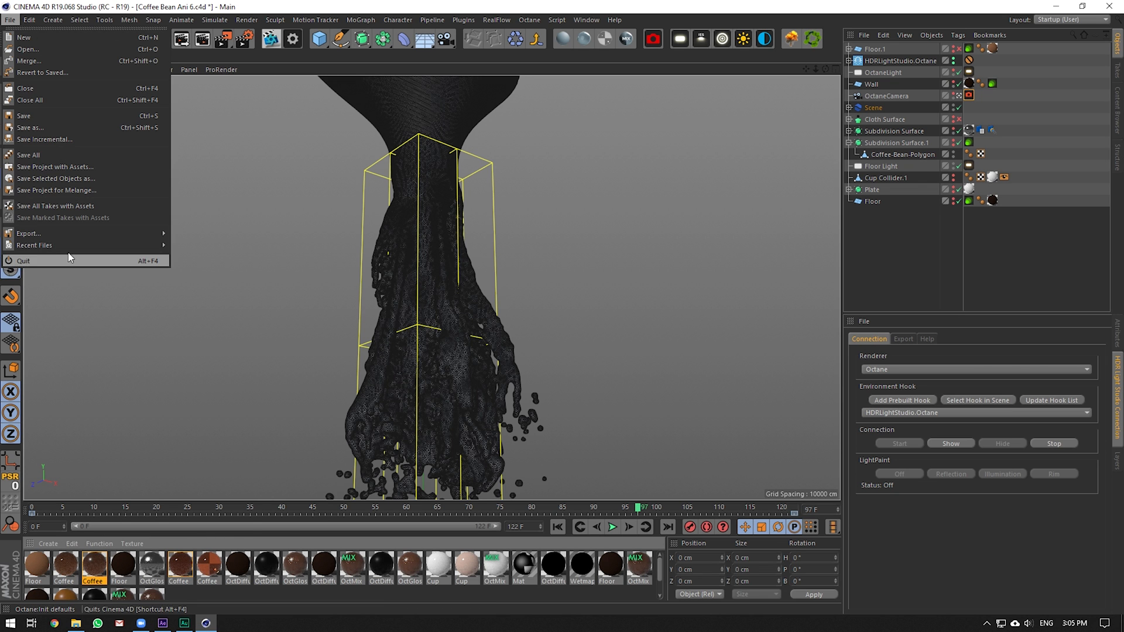
pyautogui.moveTo(77, 250)
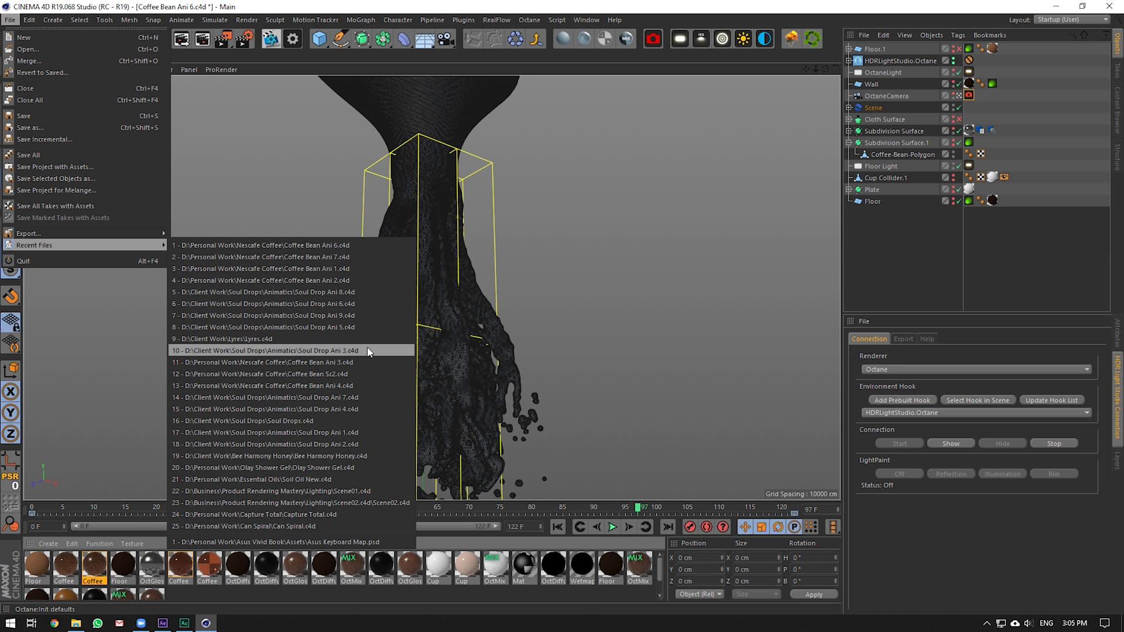
pyautogui.click(590, 20)
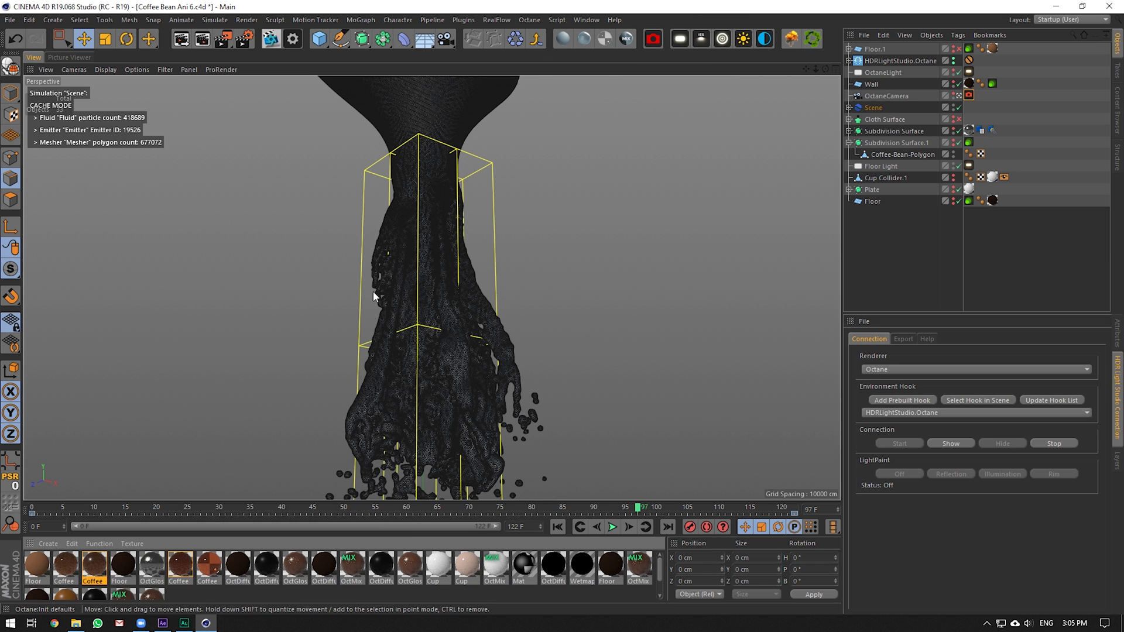
pyautogui.click(76, 624)
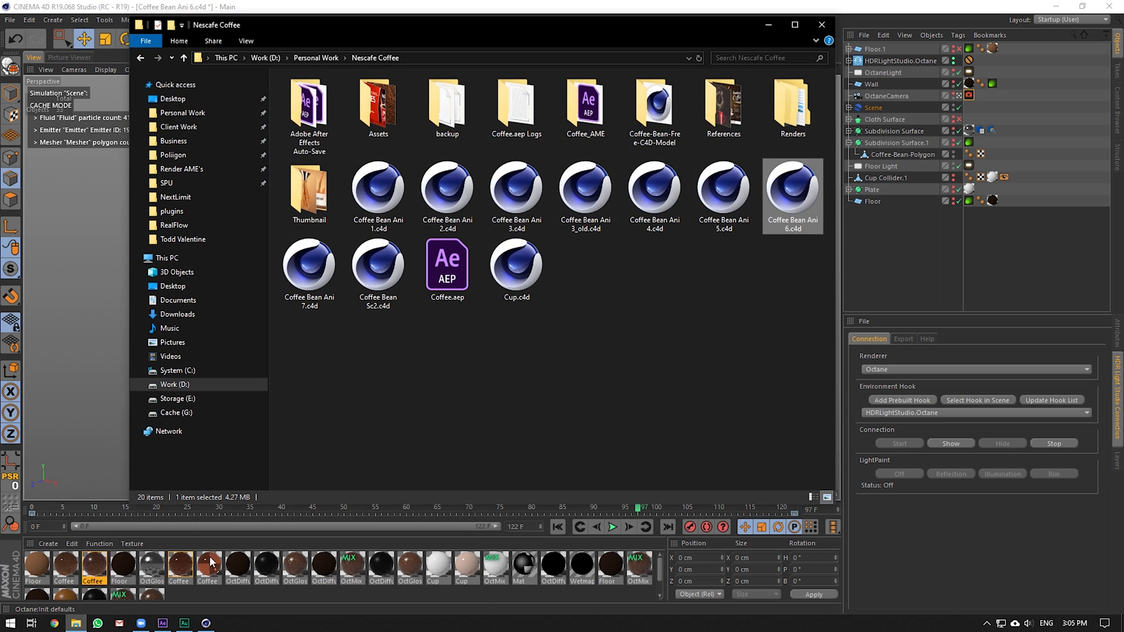
pyautogui.doubleClick(513, 202)
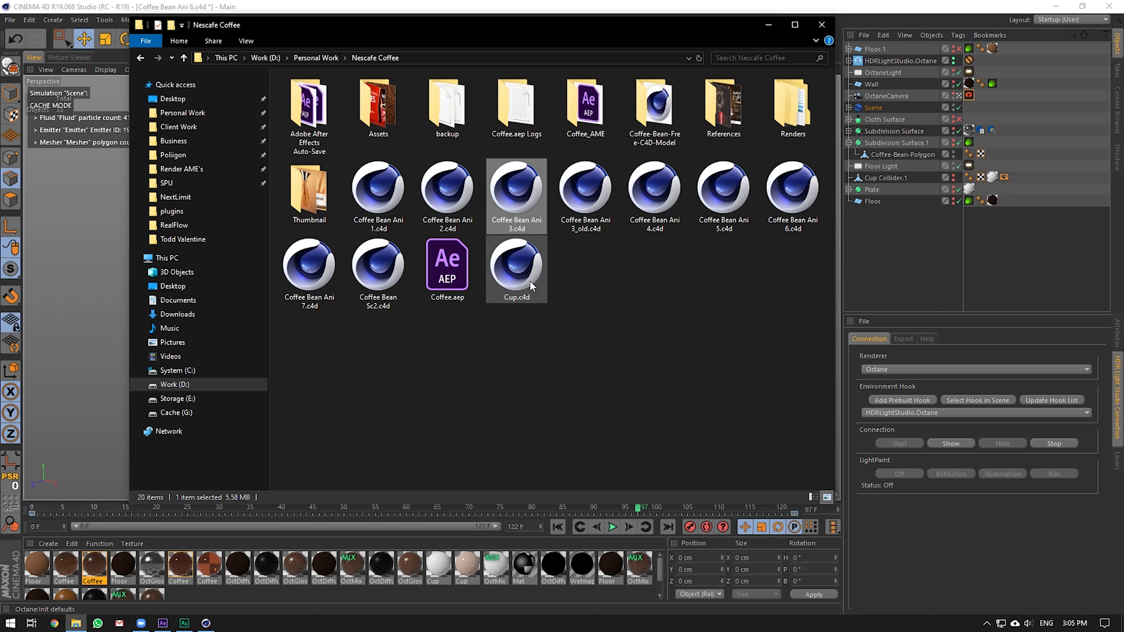
pyautogui.click(202, 625)
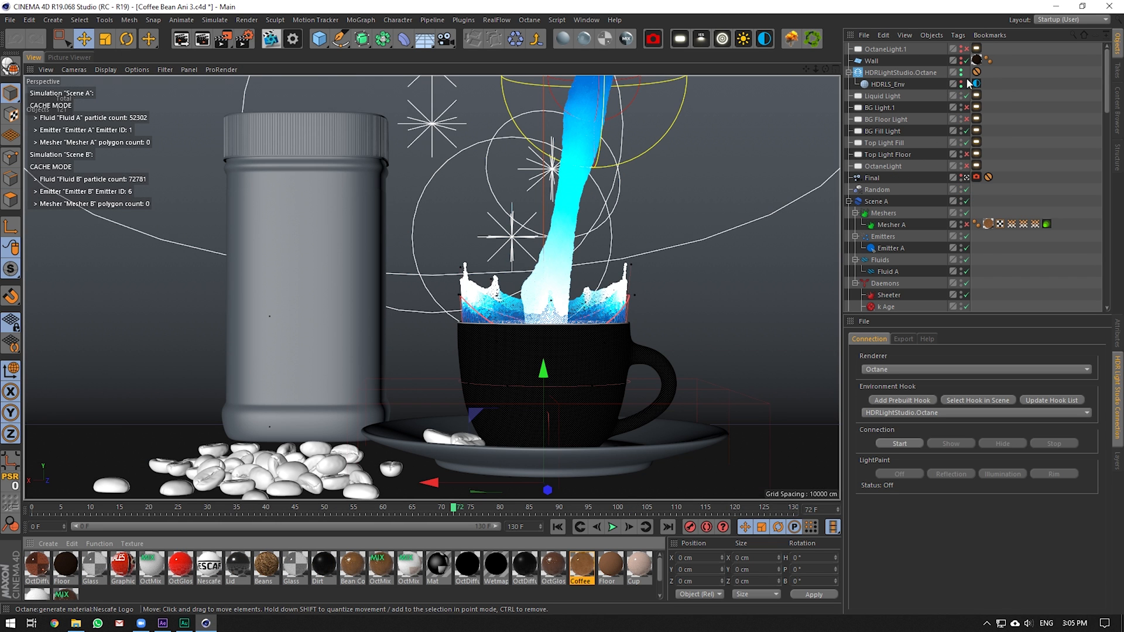
pyautogui.scroll(-4, 972, 105)
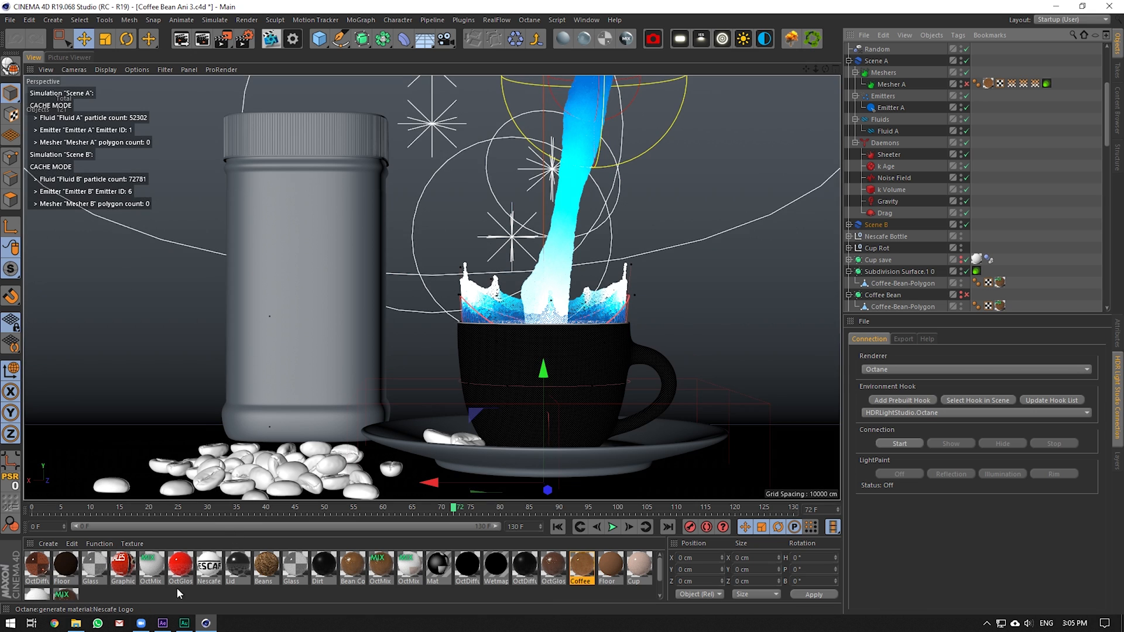
pyautogui.click(163, 623)
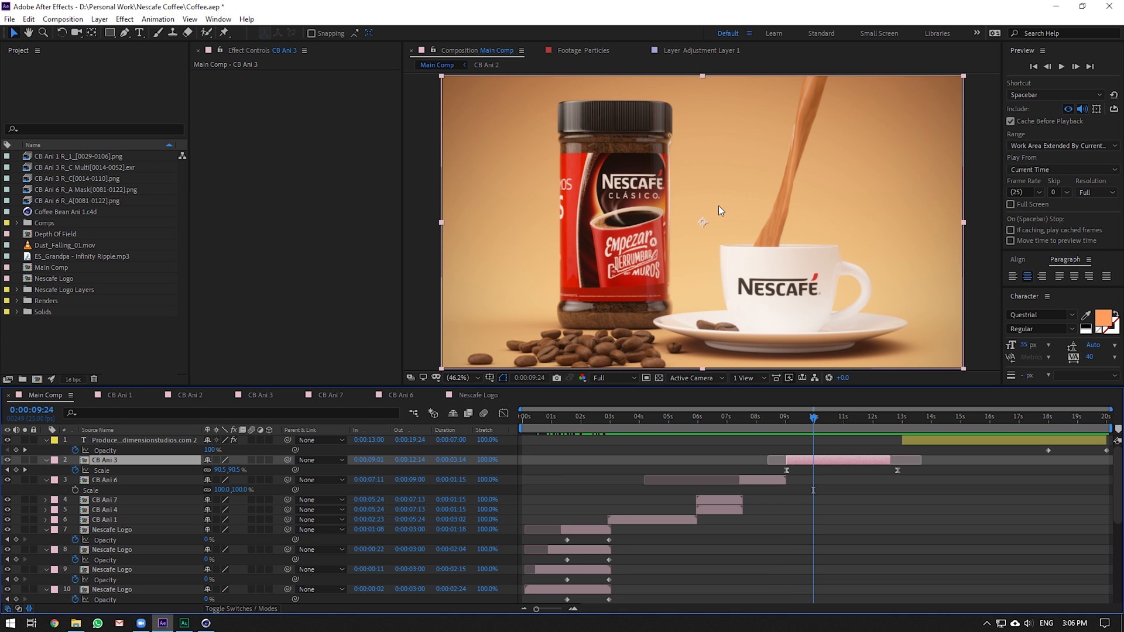
# Start the Octane live render and set the viewport to Quick Shading (Lines)
pyautogui.click(206, 623)
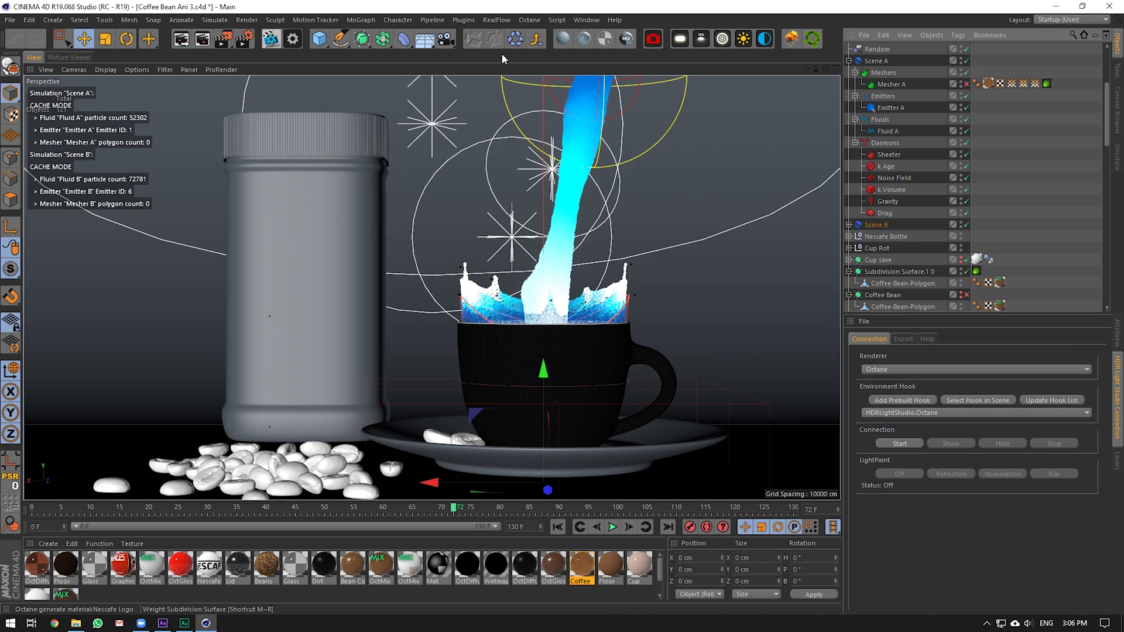
pyautogui.click(272, 40)
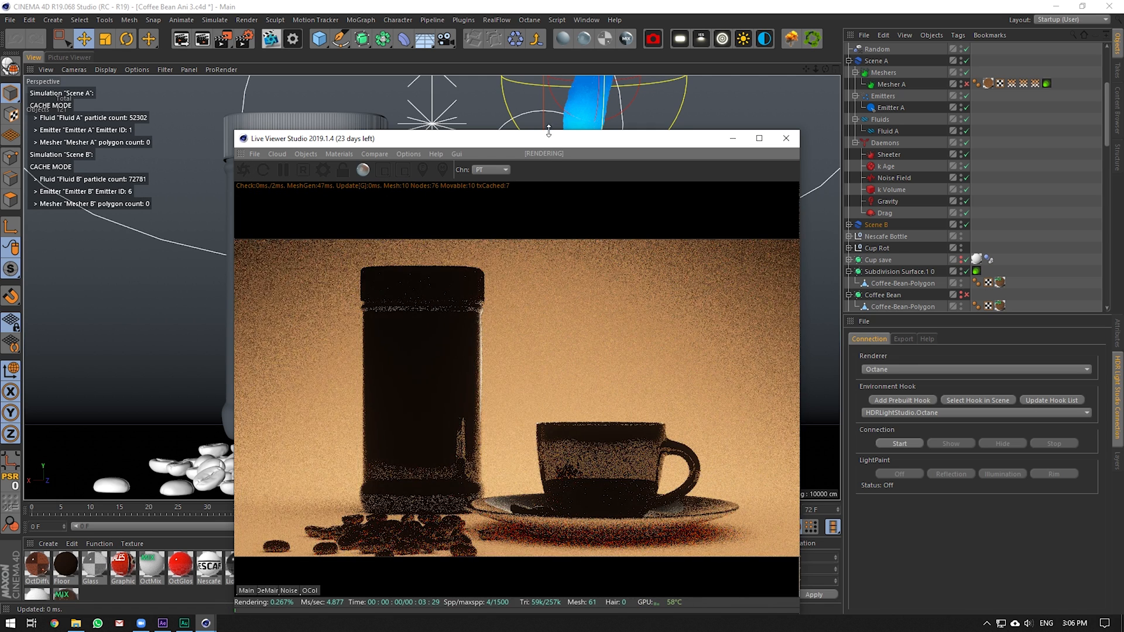
pyautogui.moveTo(552, 135); pyautogui.dragTo(871, 159)
pyautogui.click(103, 69)
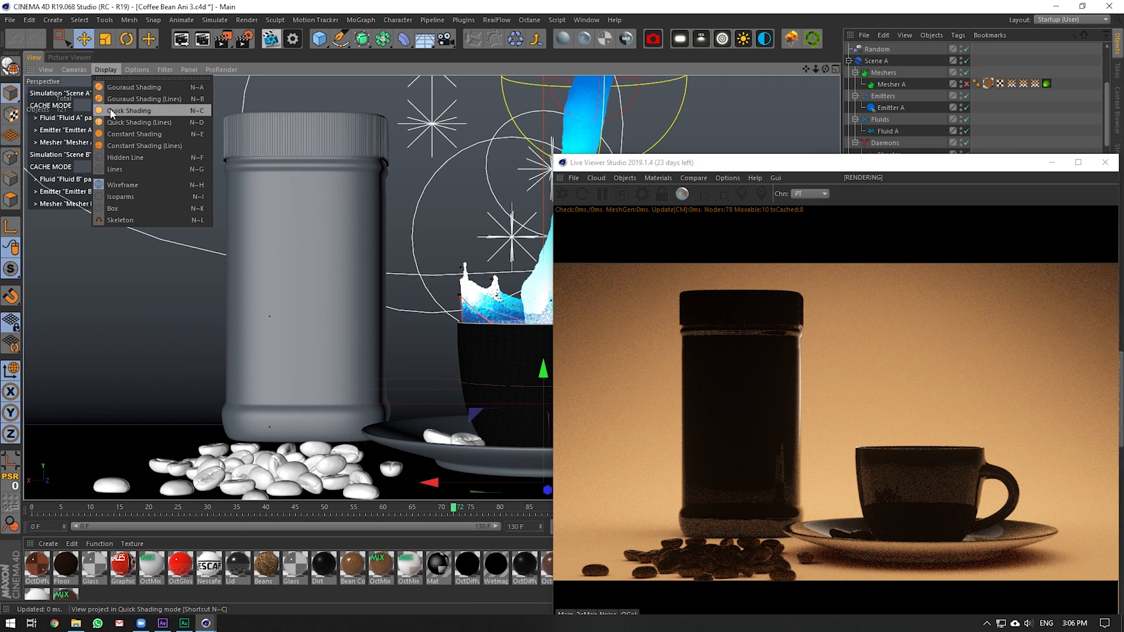
pyautogui.click(138, 122)
# Select the jar and toggle its Glass object and Subdivision Surface off and back on
pyautogui.click(375, 231)
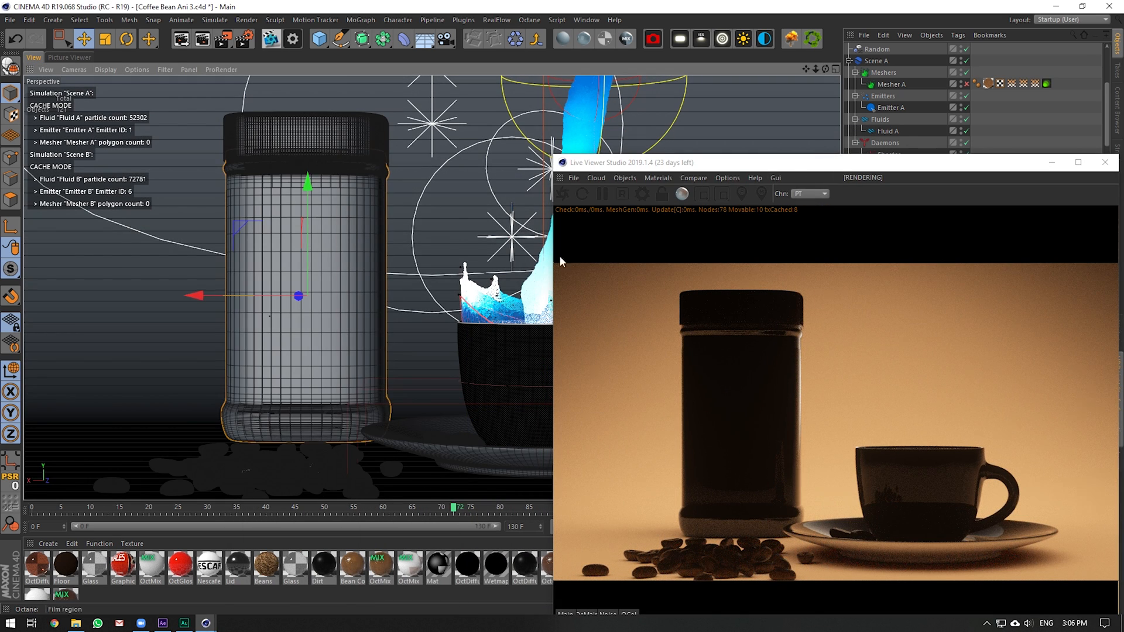
pyautogui.moveTo(846, 170); pyautogui.dragTo(918, 440)
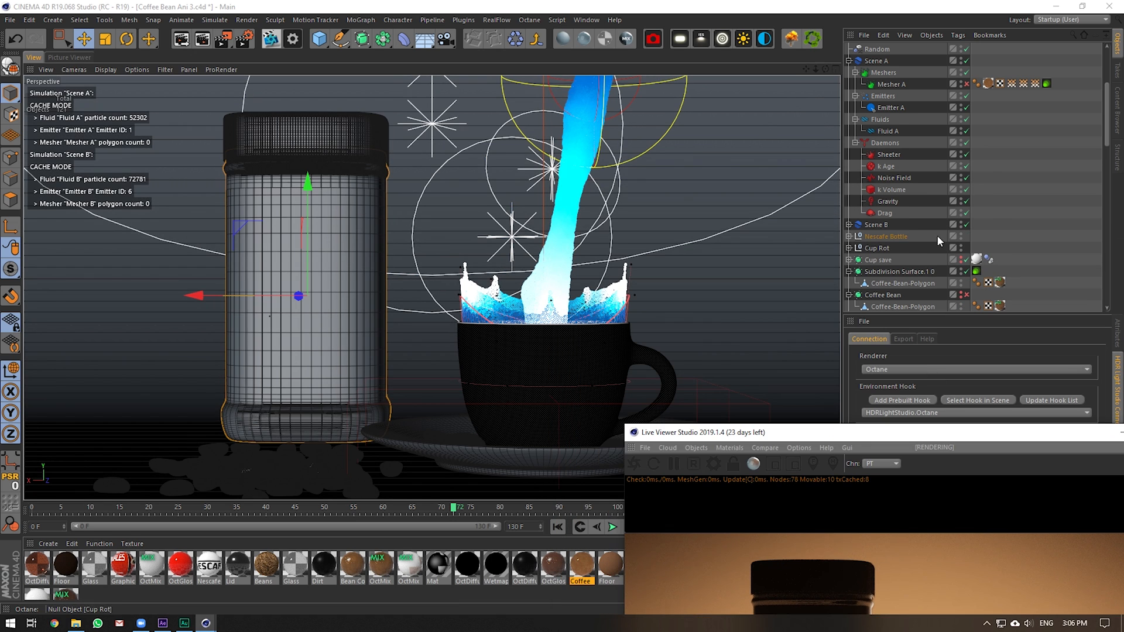
pyautogui.scroll(-5, 910, 244)
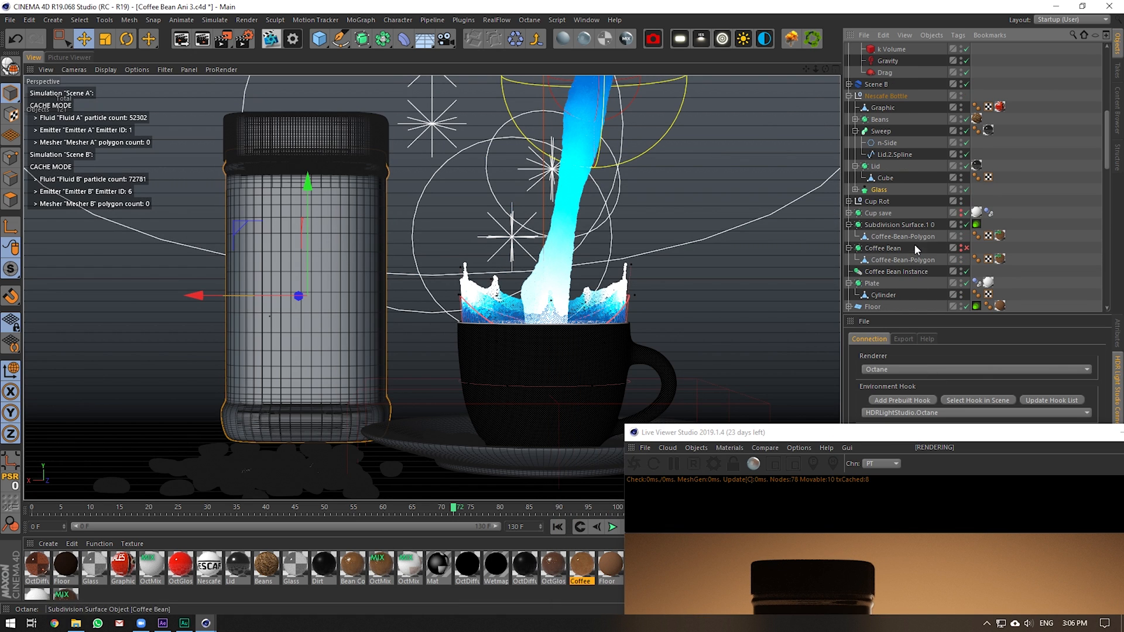
pyautogui.click(966, 189)
pyautogui.click(855, 189)
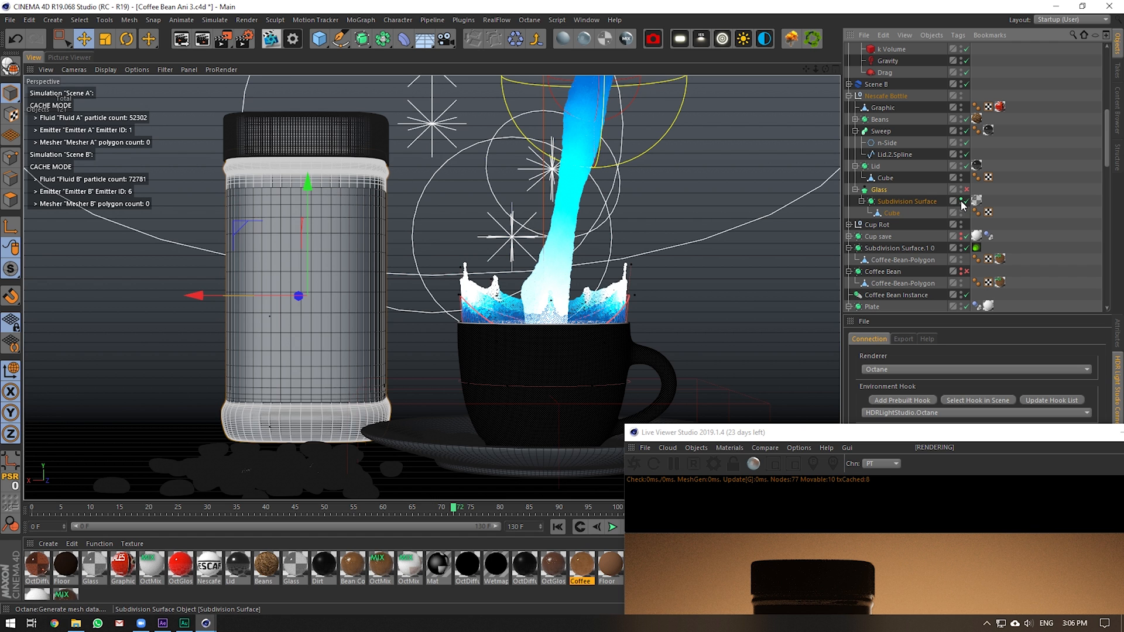
pyautogui.click(962, 202)
pyautogui.click(962, 202)
pyautogui.click(966, 200)
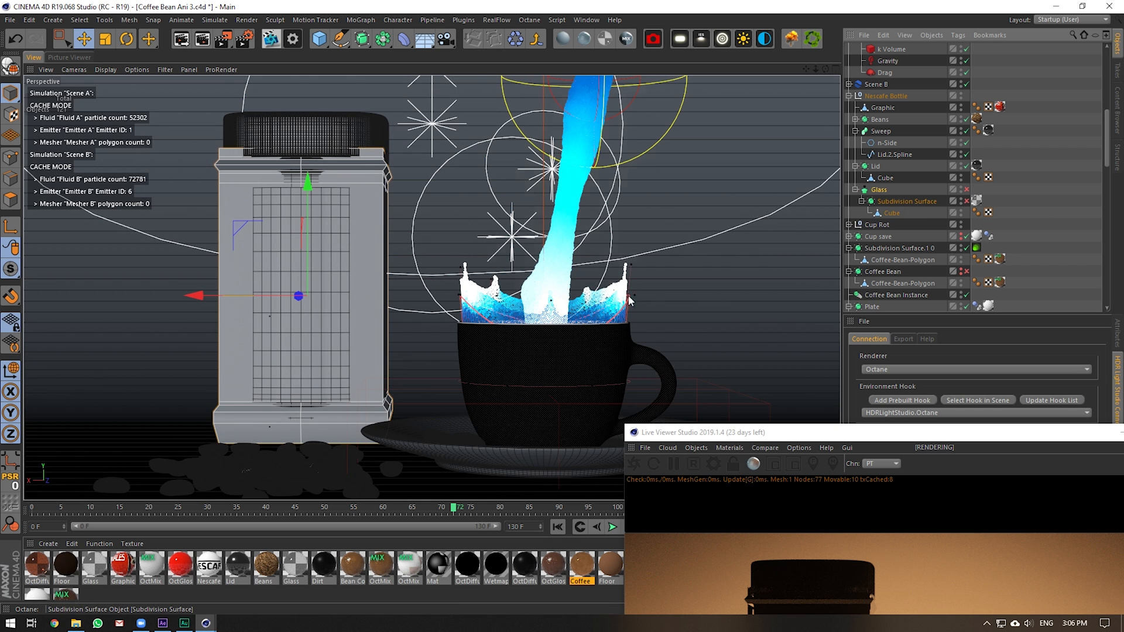
pyautogui.click(966, 201)
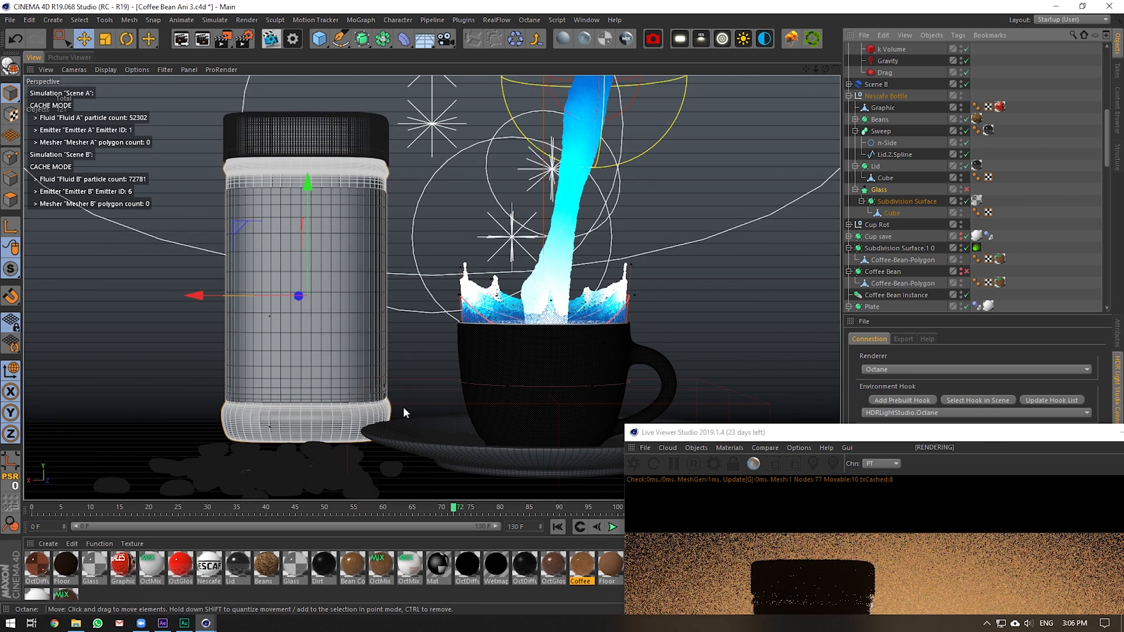
pyautogui.click(966, 190)
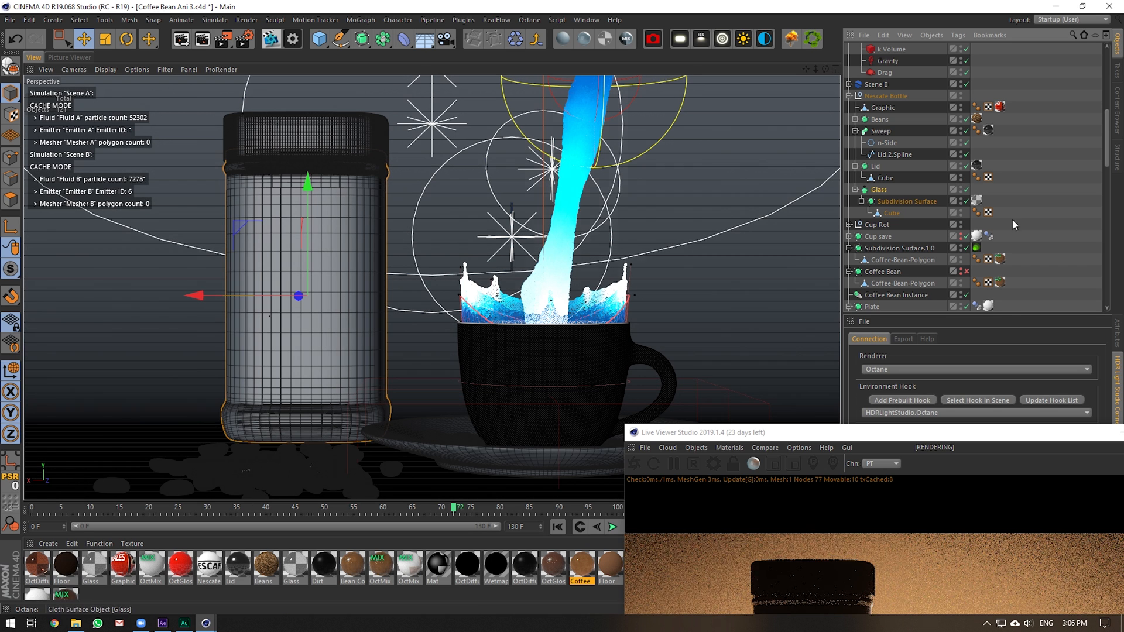
pyautogui.moveTo(966, 440); pyautogui.dragTo(445, 54)
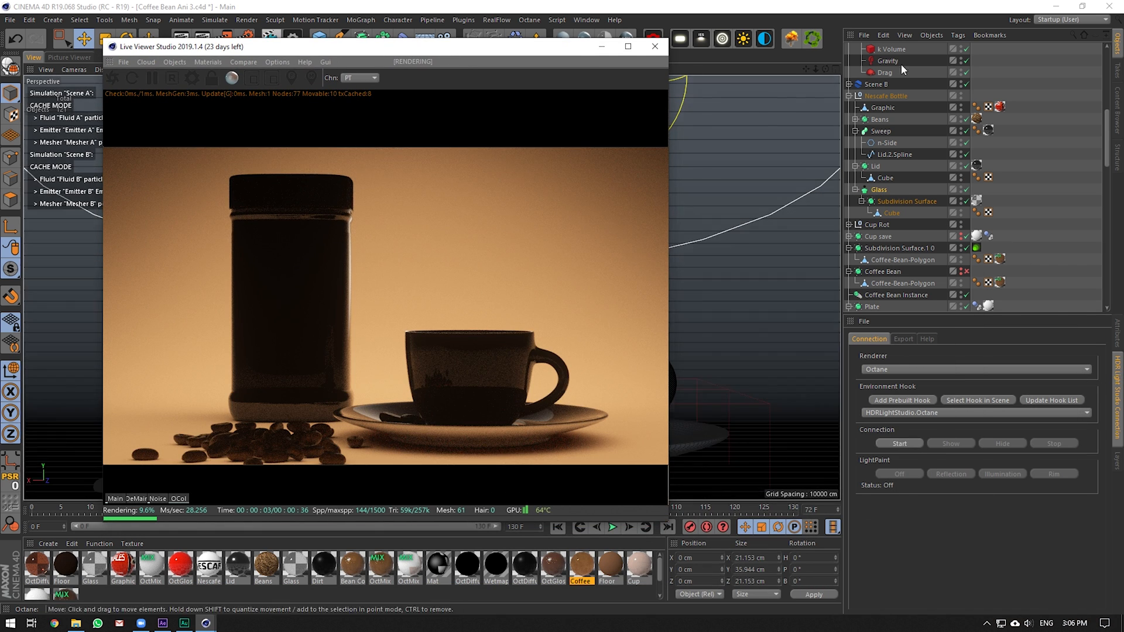
# Collapse the Scene A and Nescafe Bottle groups in the Object Manager
pyautogui.click(899, 444)
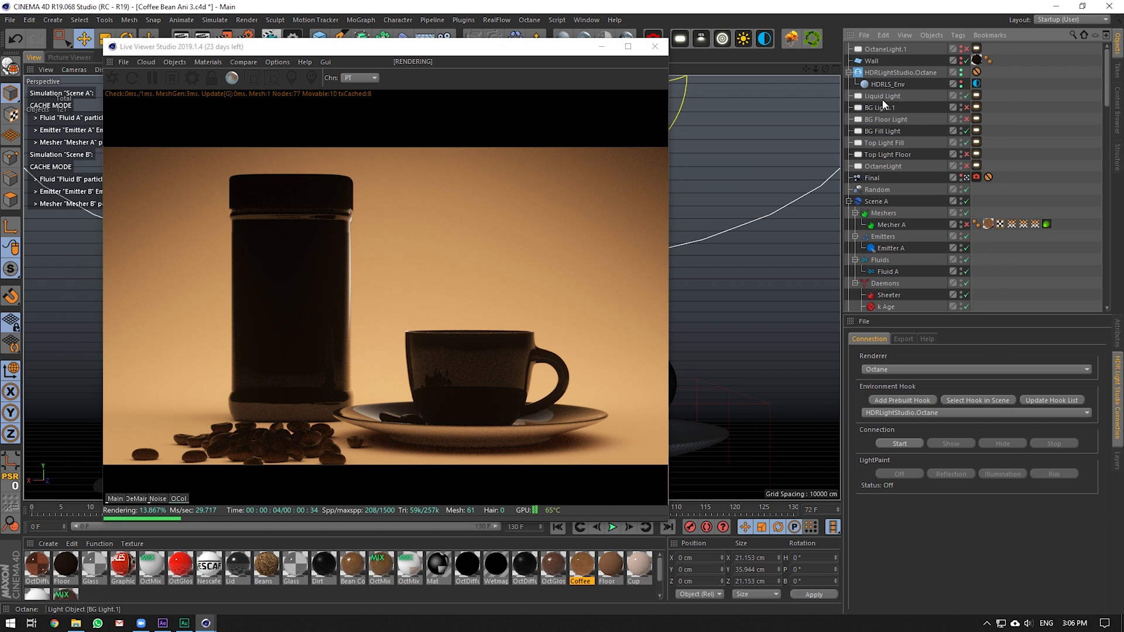
pyautogui.click(849, 201)
pyautogui.scroll(-4, 878, 214)
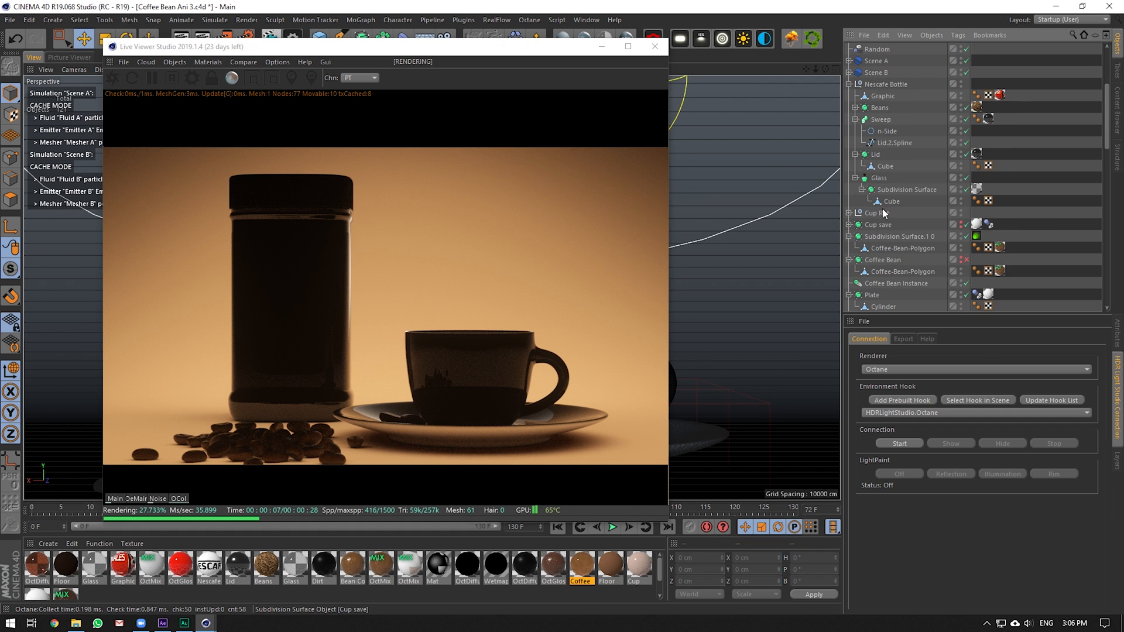
pyautogui.click(849, 85)
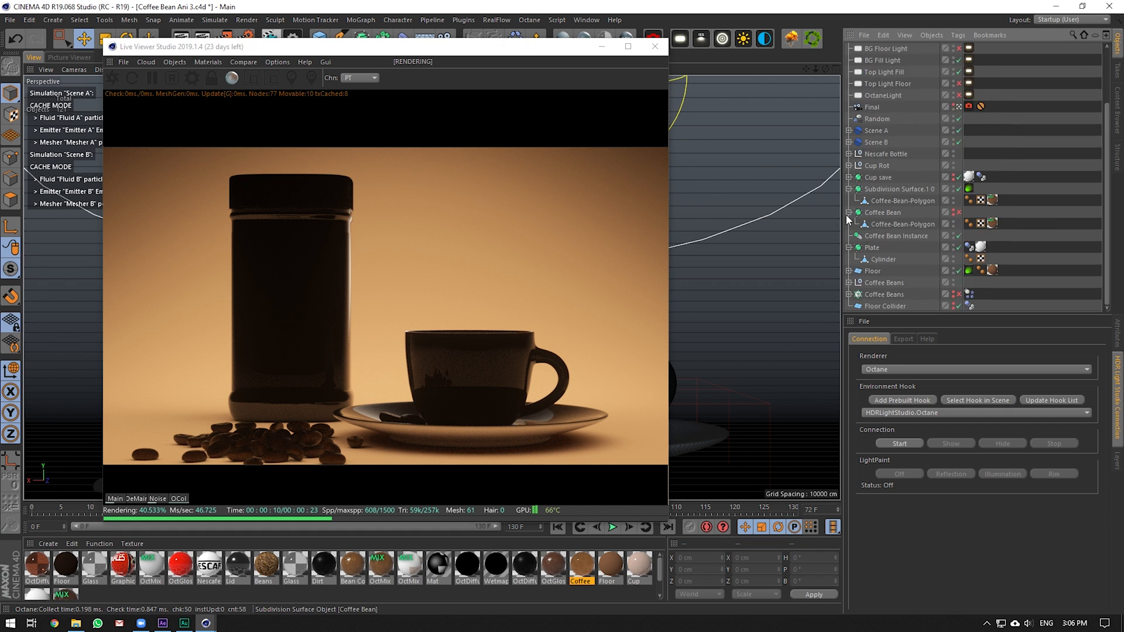
pyautogui.scroll(4, 845, 215)
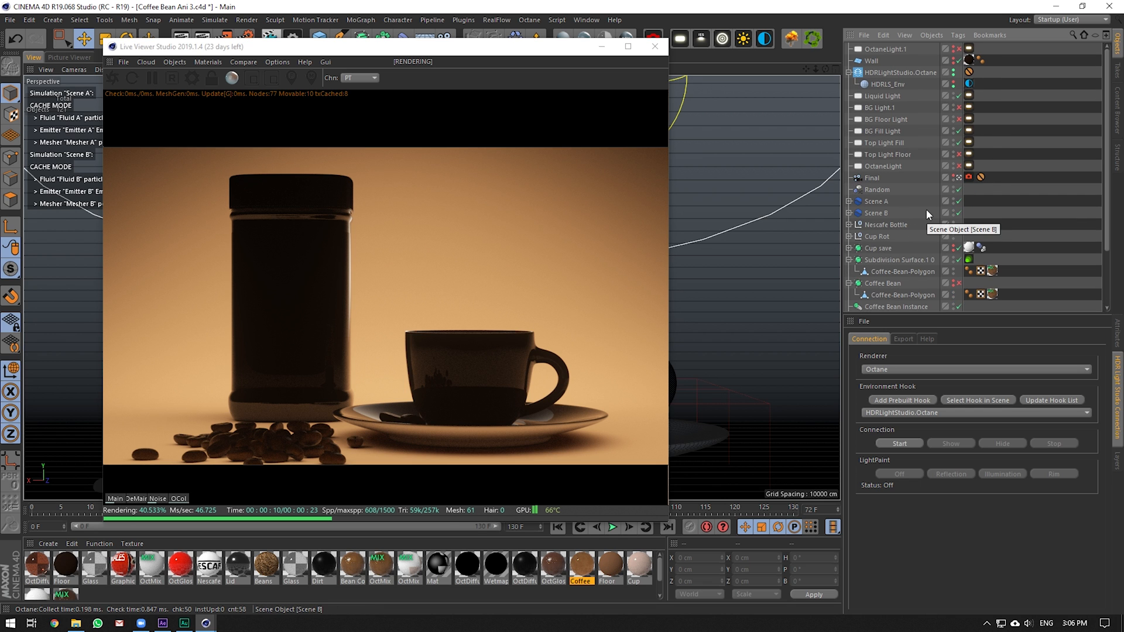
# Toggle BG Fill Light off and on, toggle Top Light Fill, and start HDR Light Studio Connection
pyautogui.click(959, 131)
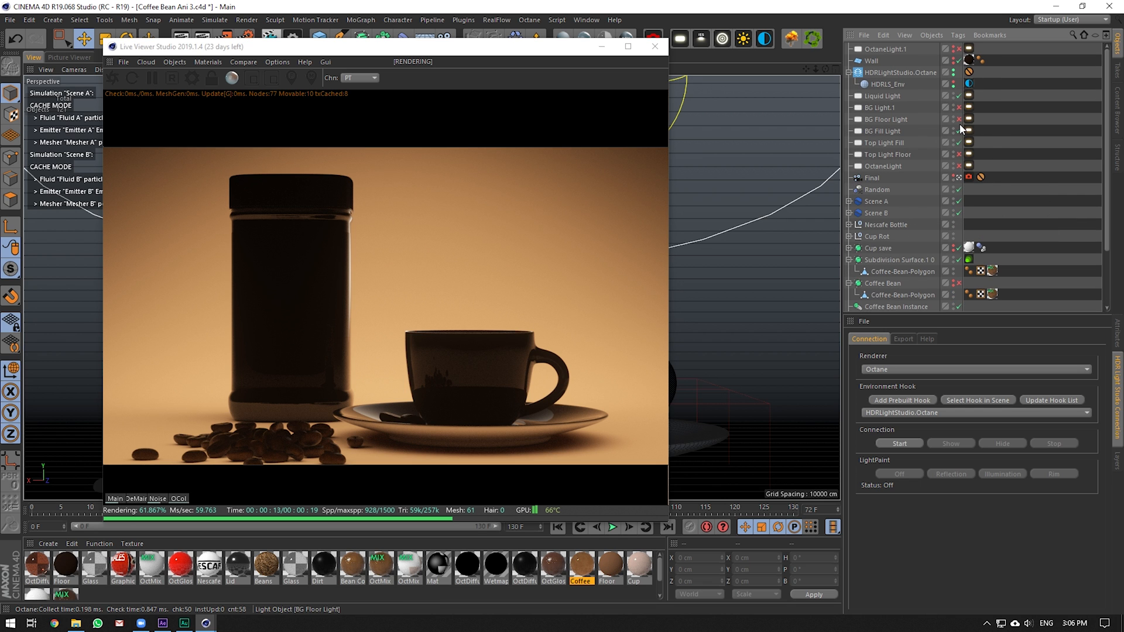
pyautogui.click(959, 131)
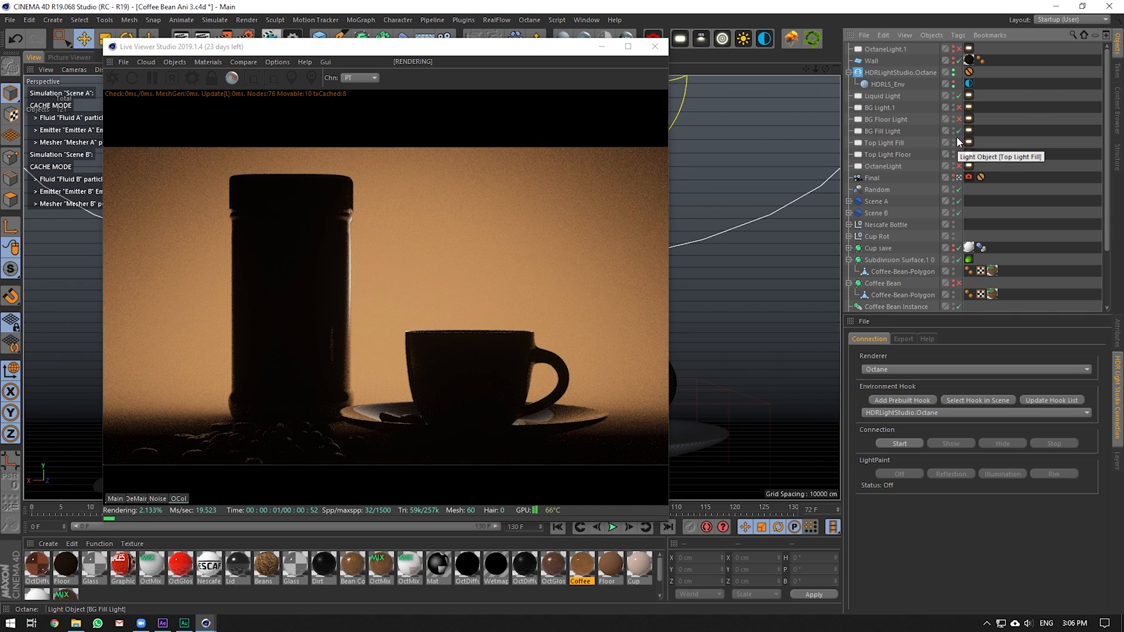
pyautogui.click(959, 142)
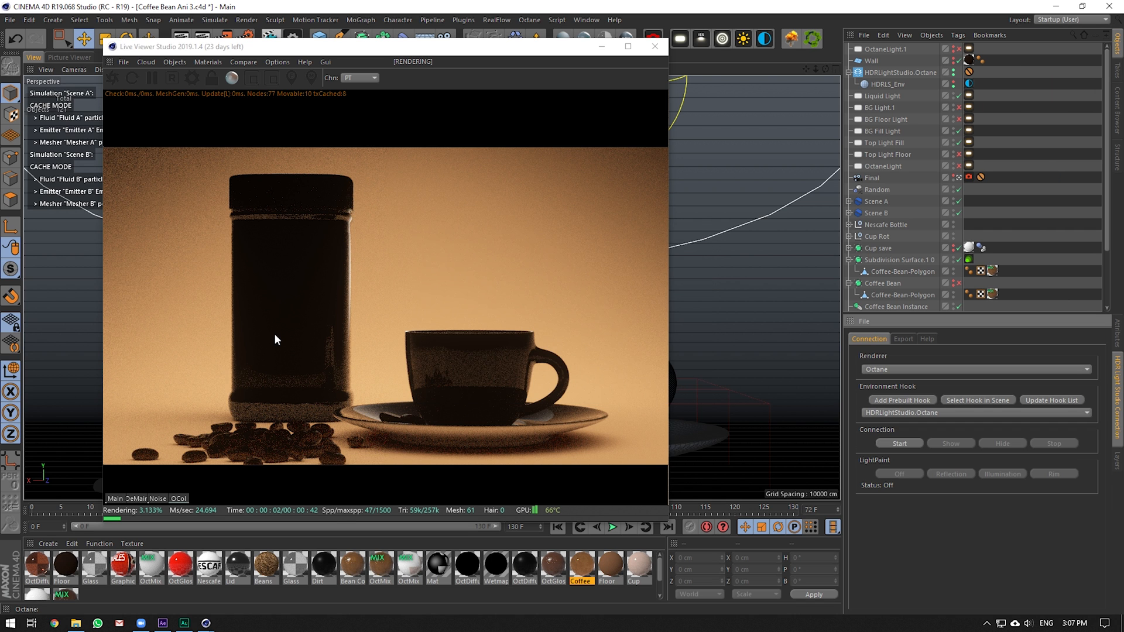
pyautogui.click(1003, 443)
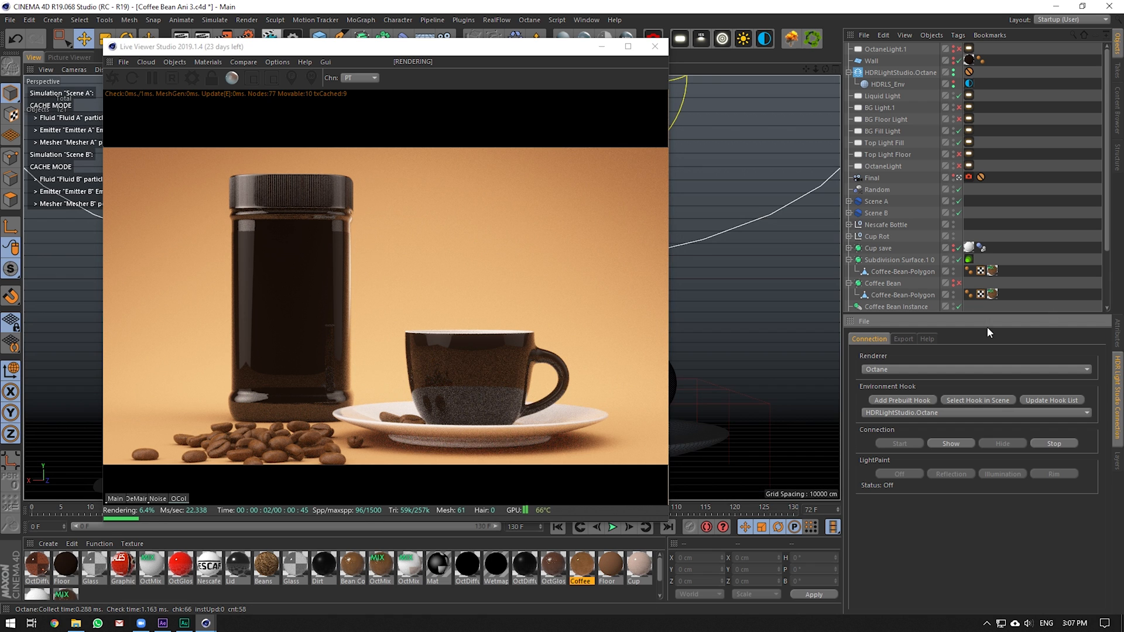
# Show the Project Info textures list in the Attribute Manager
pyautogui.click(1111, 338)
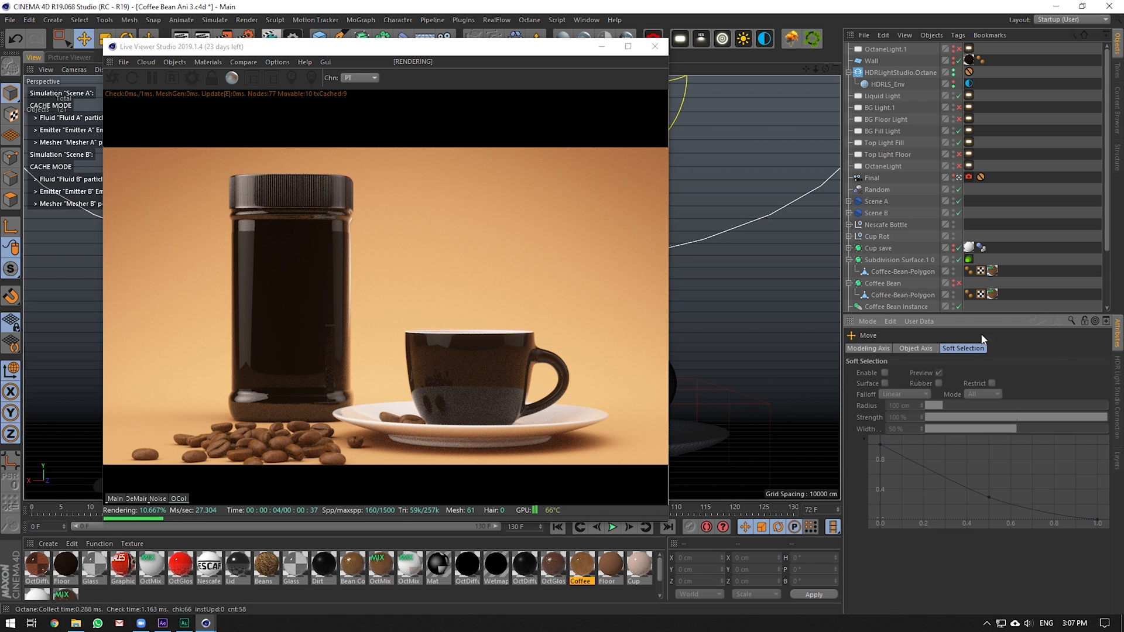
pyautogui.click(867, 321)
pyautogui.click(884, 433)
pyautogui.click(1043, 349)
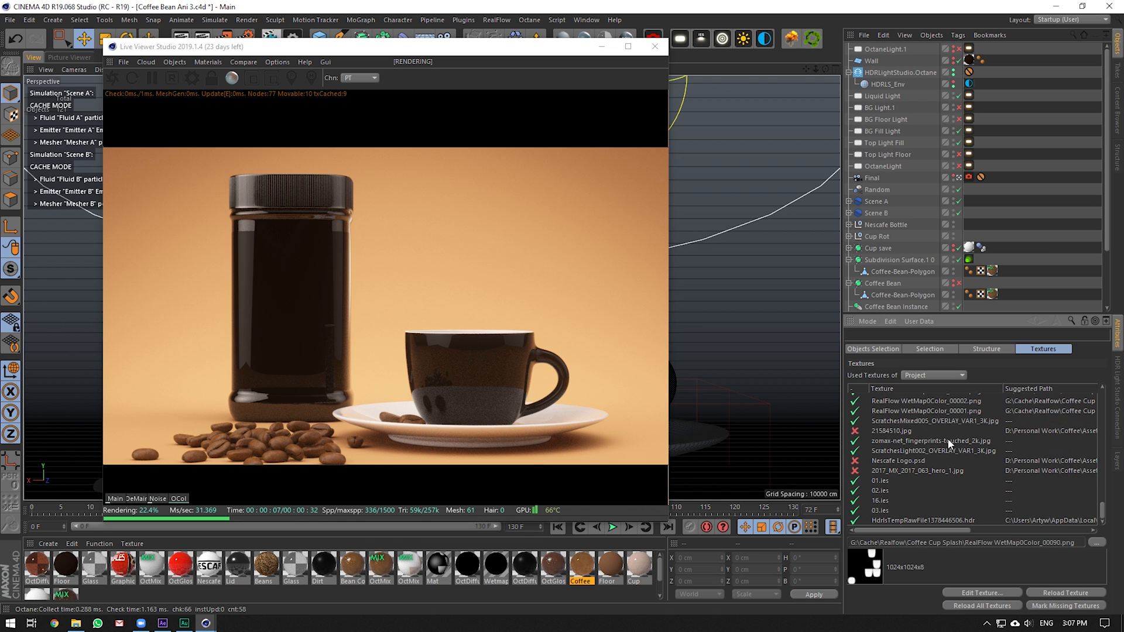
# Switch to After Effects and scrub the Main Comp timeline
pyautogui.click(162, 623)
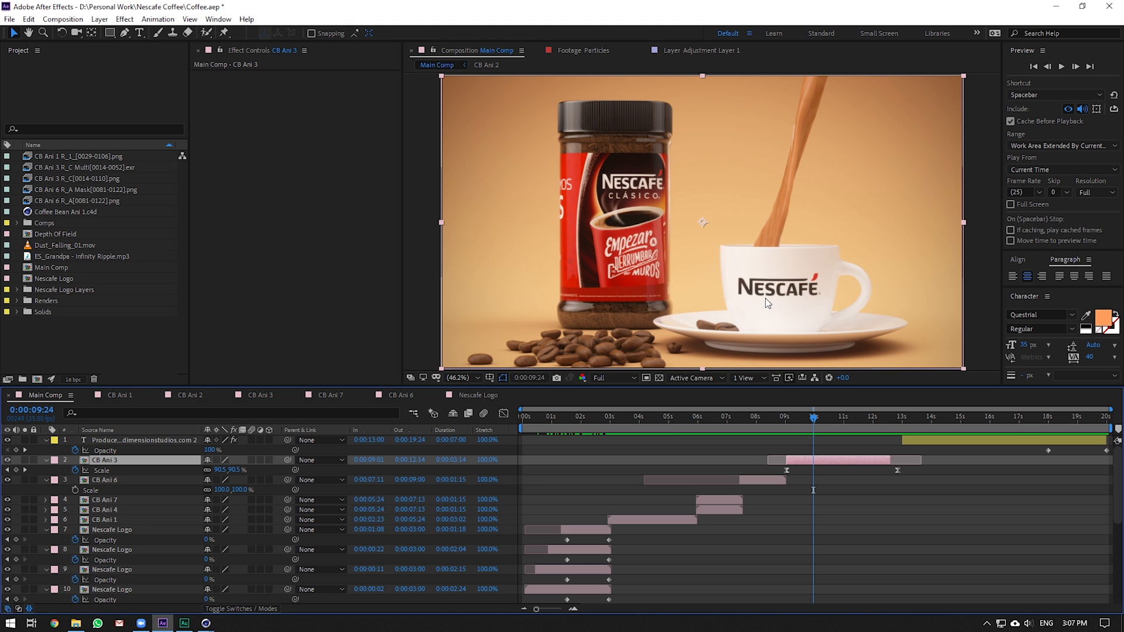
pyautogui.click(206, 623)
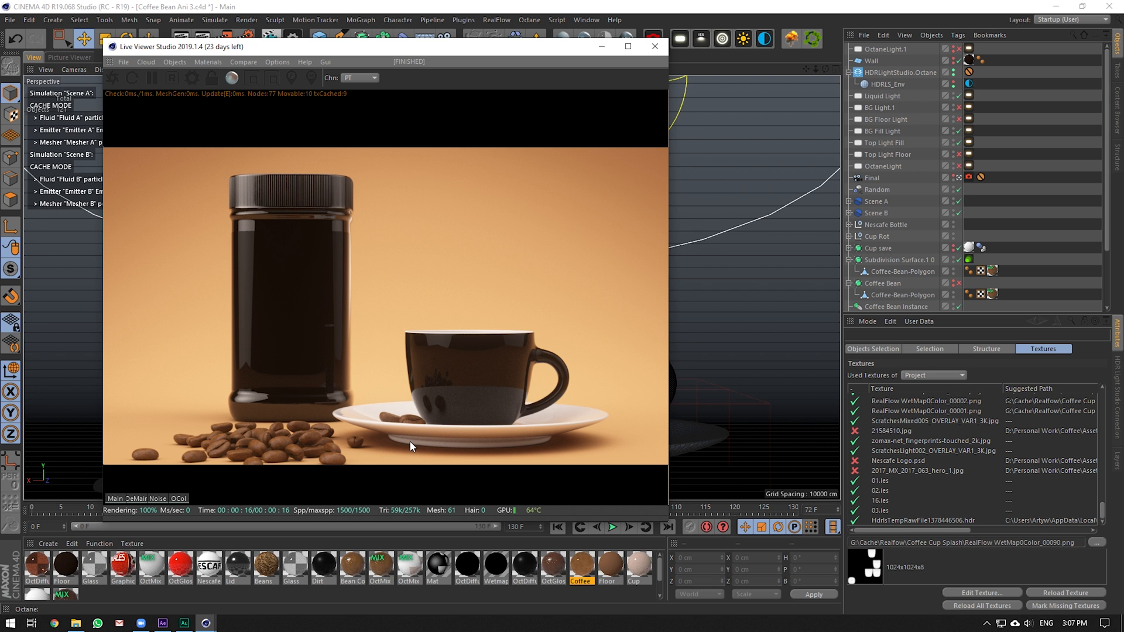
pyautogui.click(161, 623)
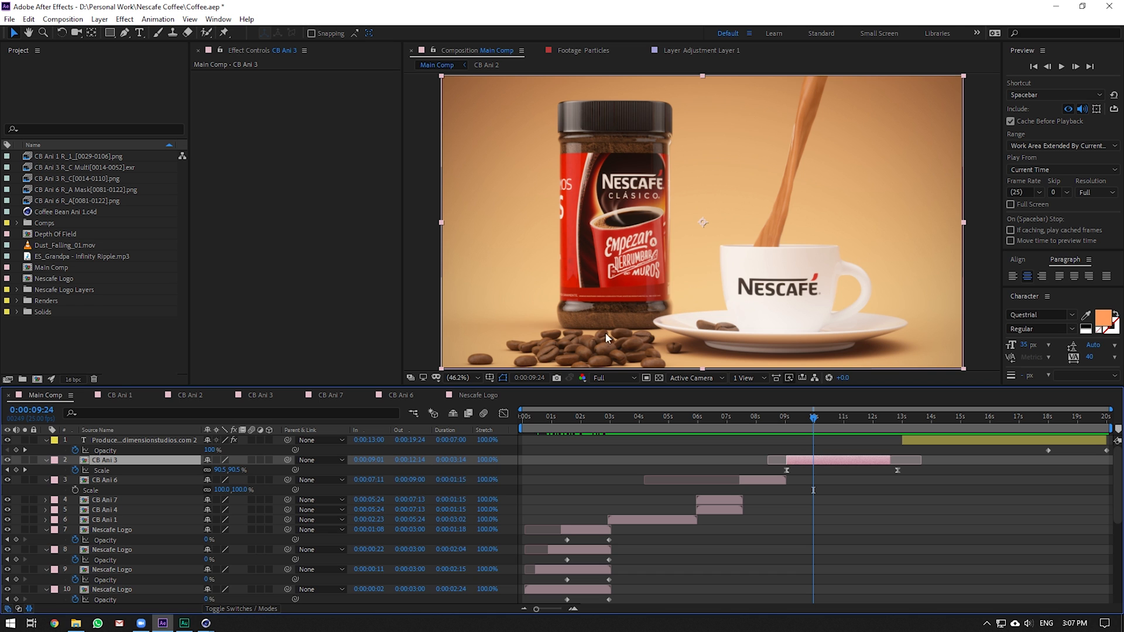
pyautogui.moveTo(763, 419); pyautogui.dragTo(841, 422)
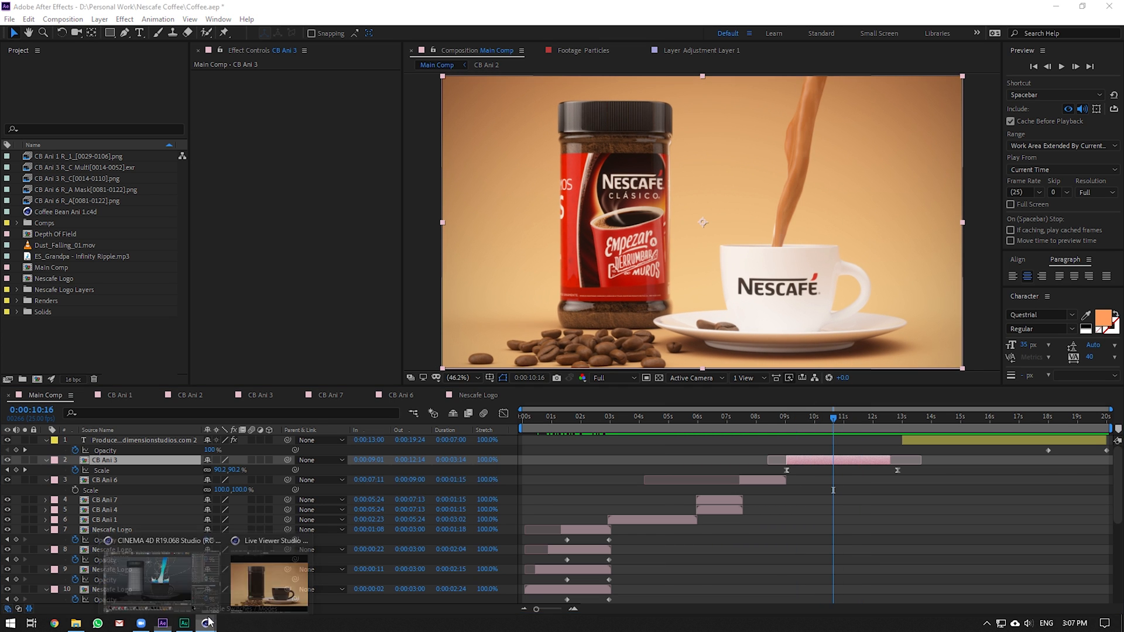
# Back in Cinema 4D, minimize the live render window and view through the Final camera
pyautogui.click(161, 576)
pyautogui.click(604, 47)
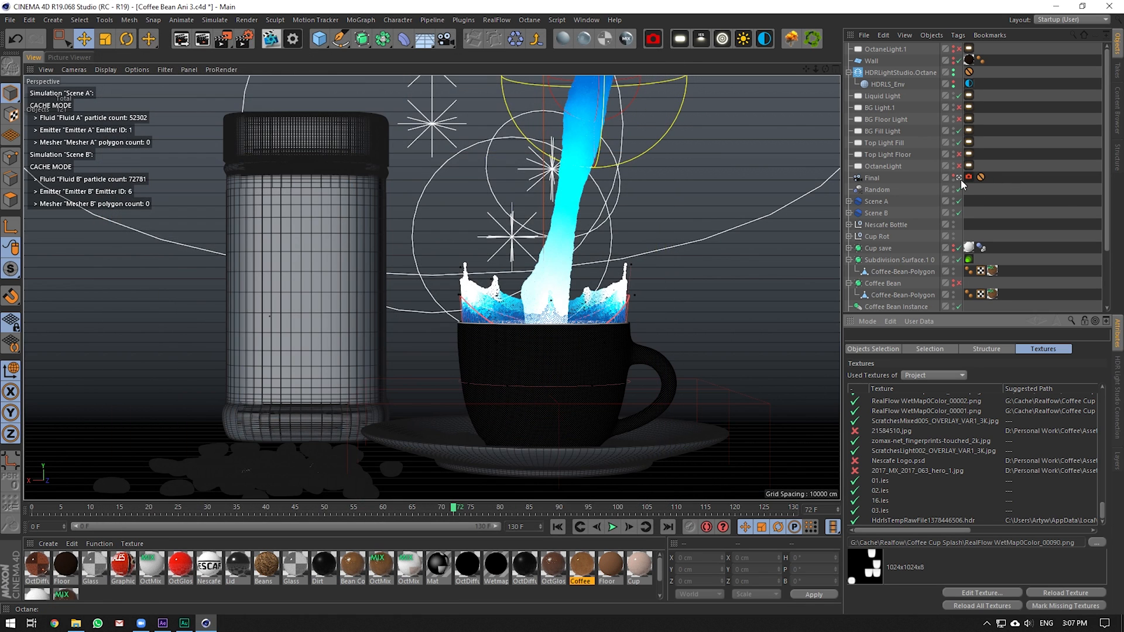
pyautogui.click(959, 177)
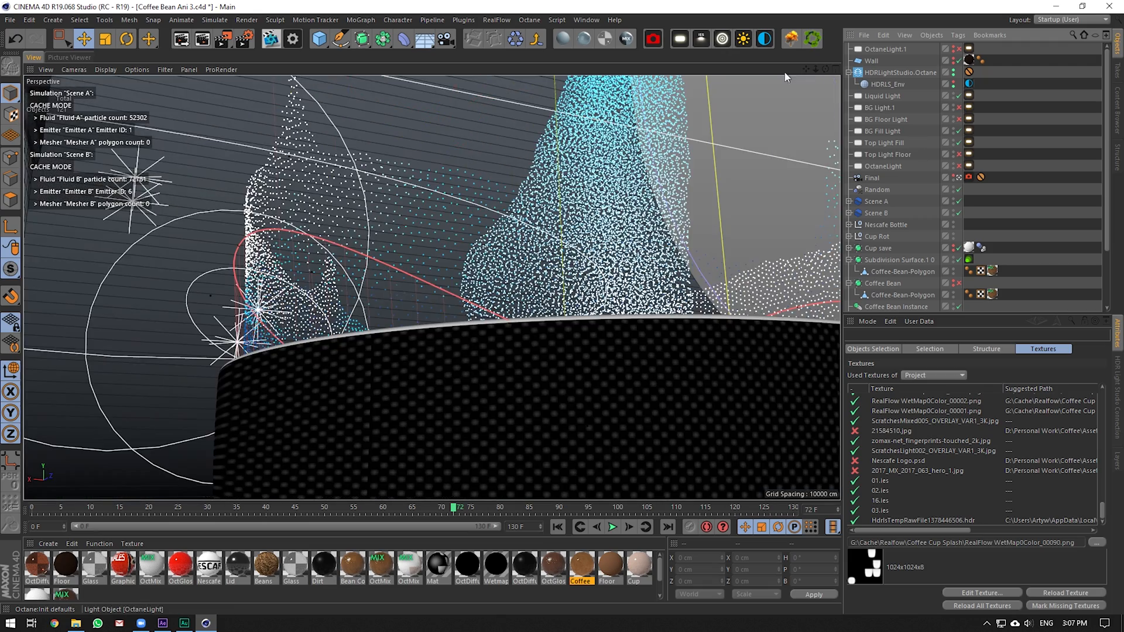
pyautogui.moveTo(825, 69)
pyautogui.mouseDown()
pyautogui.moveTo(819, 104)
pyautogui.moveTo(811, 68)
pyautogui.moveTo(831, 63)
pyautogui.moveTo(820, 79)
pyautogui.mouseUp()
# Solo the Scene A and Scene B hierarchy, orbit in, then show Scene A's Cache tab
pyautogui.click(876, 204)
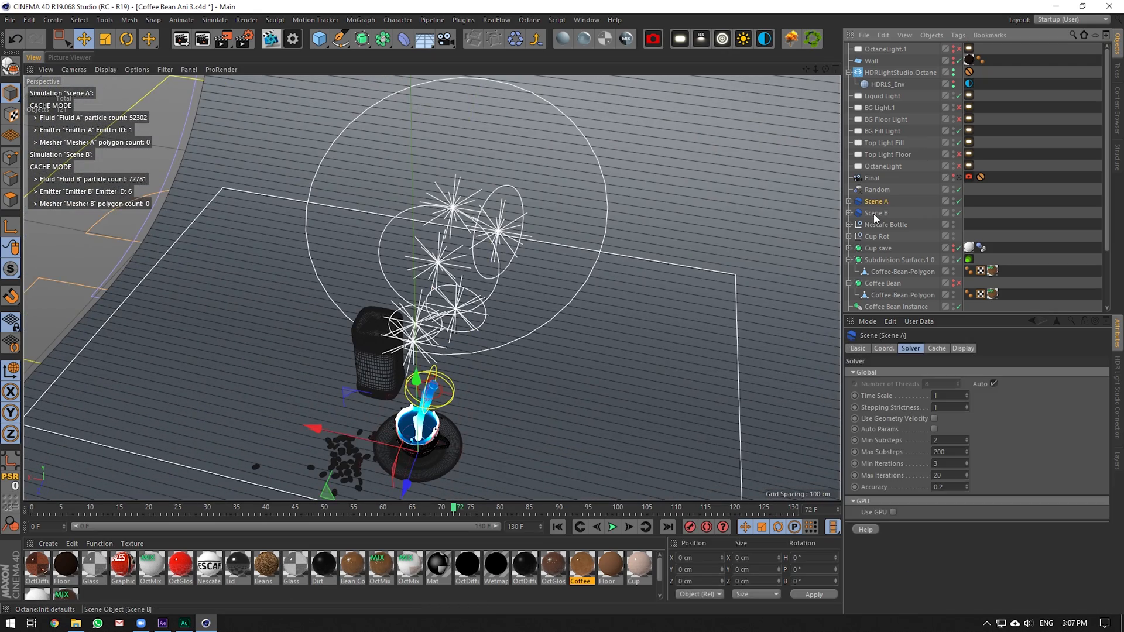
pyautogui.keyDown('ctrl'); pyautogui.click(867, 213); pyautogui.keyUp('ctrl')
pyautogui.moveTo(10, 269); pyautogui.dragTo(42, 329)
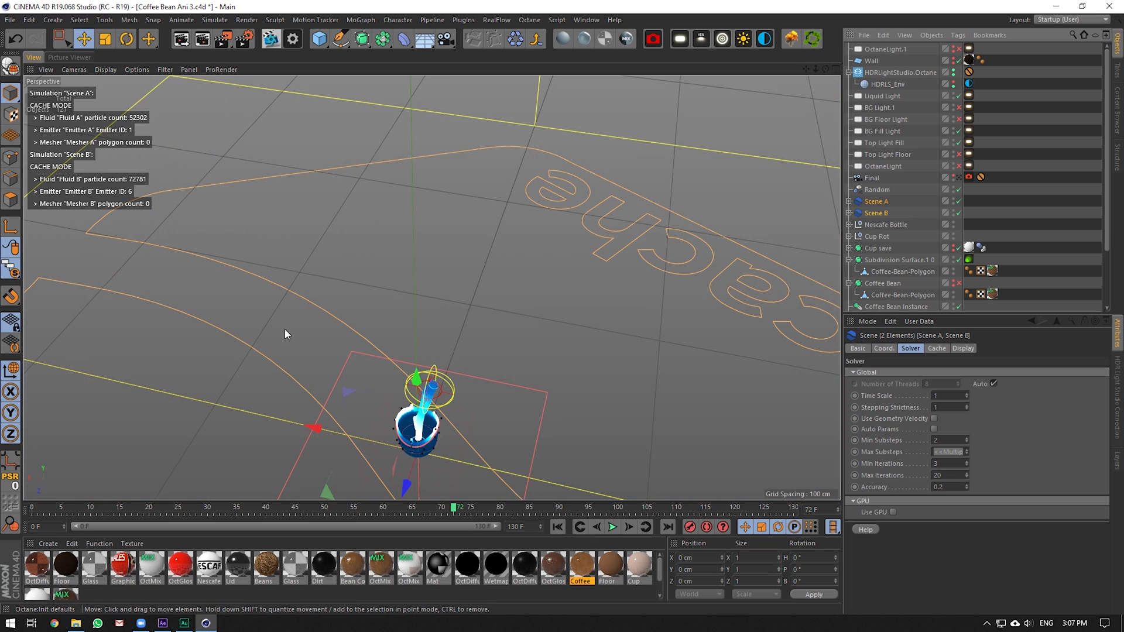
pyautogui.scroll(3, 350, 432)
pyautogui.scroll(2, 365, 448)
pyautogui.scroll(5, 426, 462)
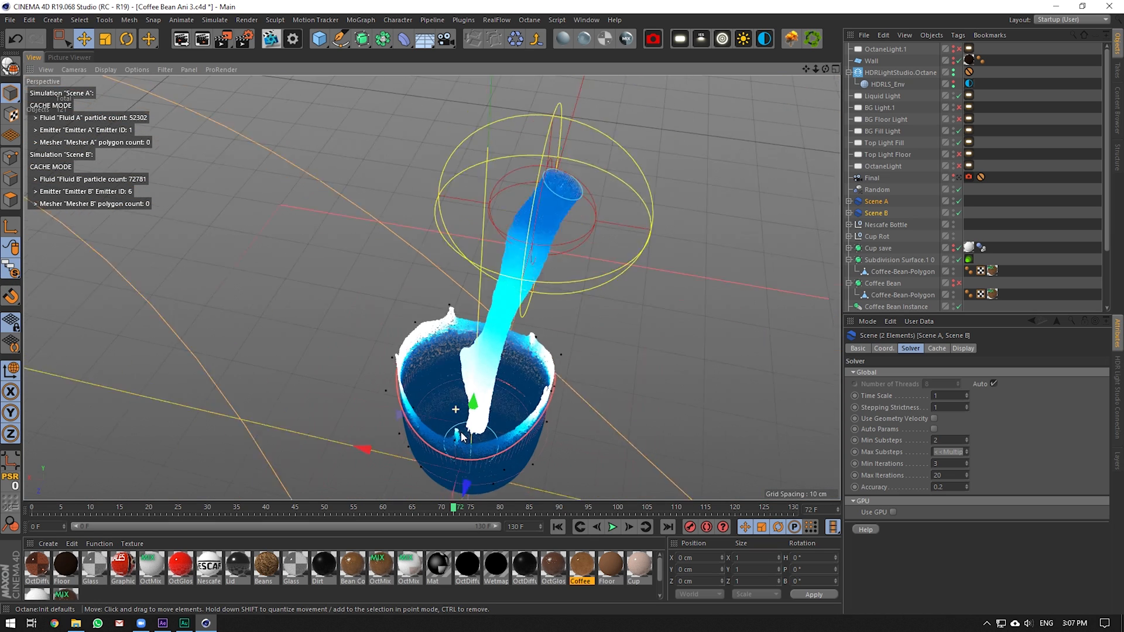
pyautogui.moveTo(825, 69); pyautogui.dragTo(802, 69)
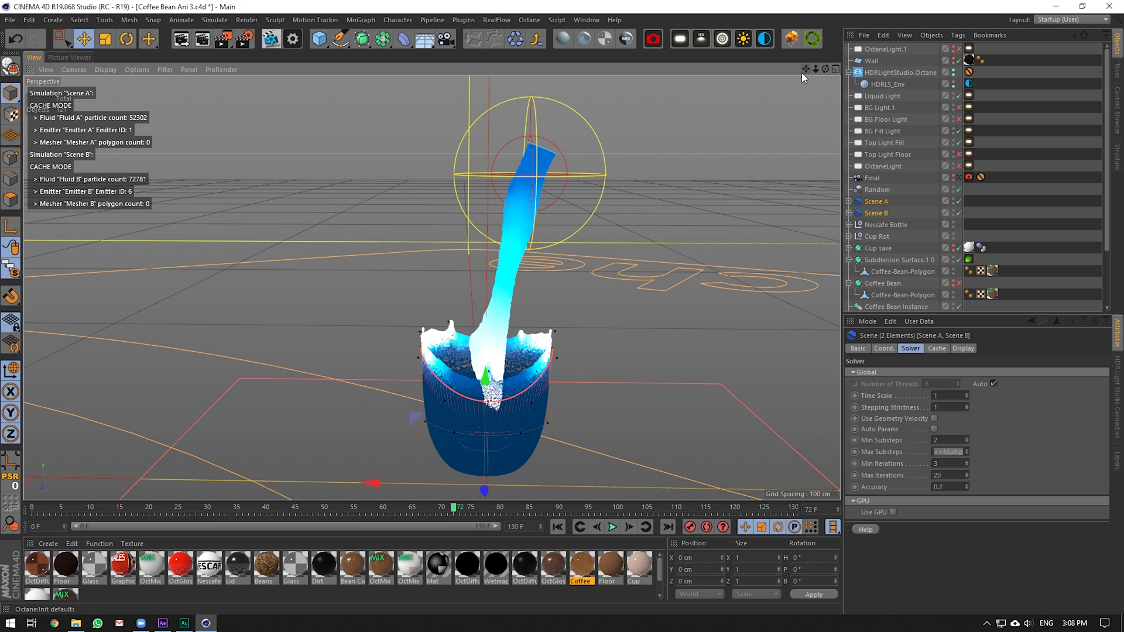
pyautogui.click(883, 202)
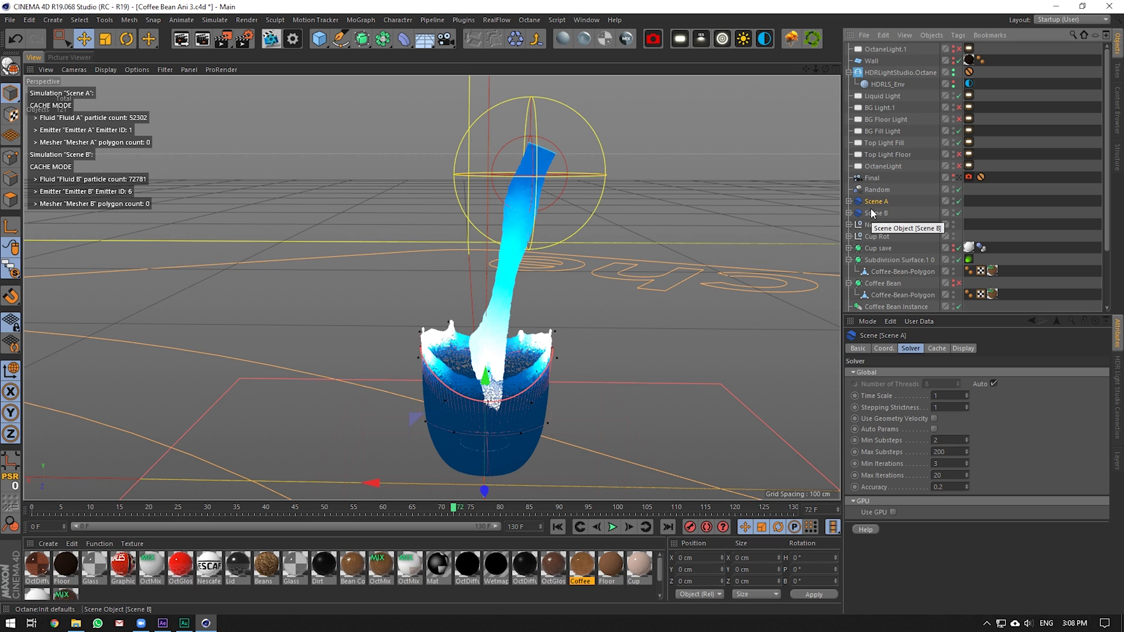
pyautogui.click(935, 348)
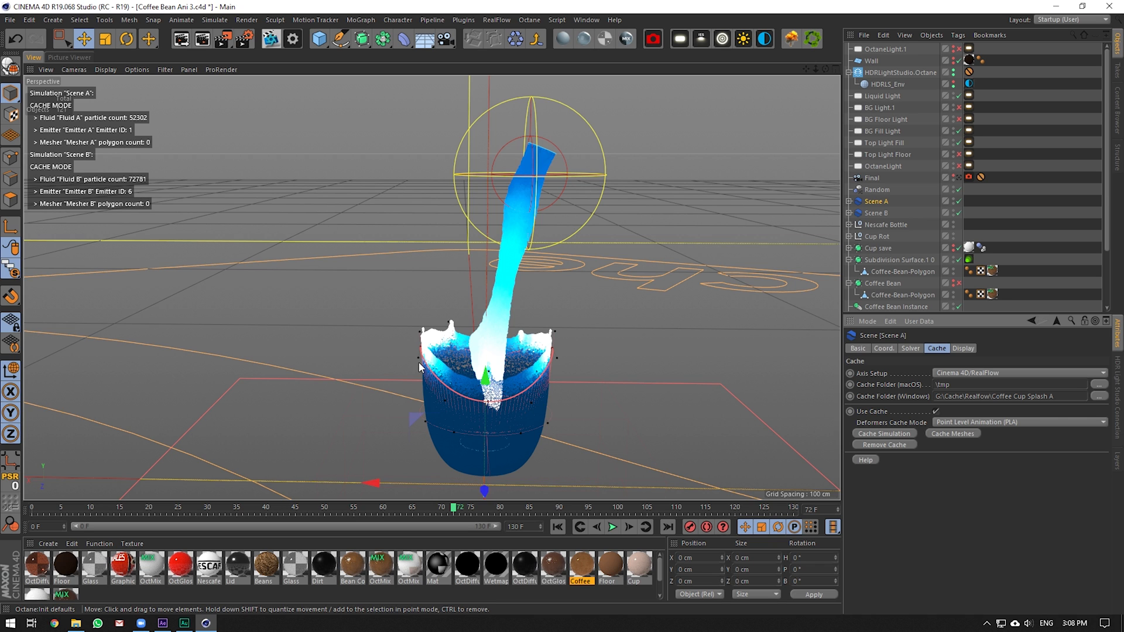
# Hide Scene B's cup fluid, play Scene A's pour from frame 68, and expand Scene A
pyautogui.click(954, 200)
pyautogui.click(954, 200)
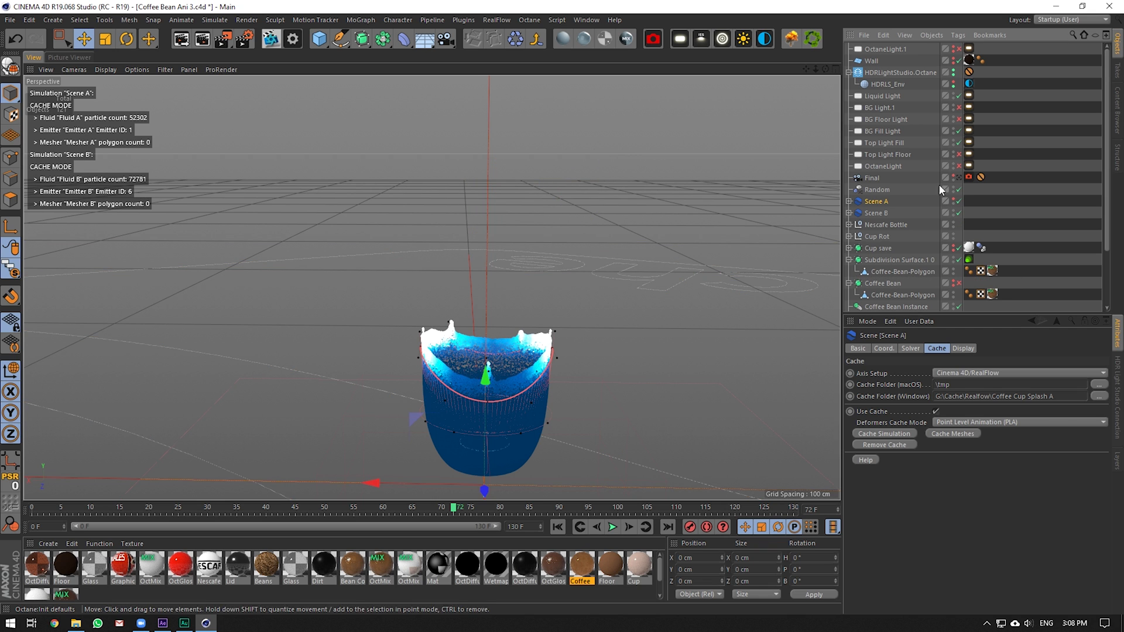
pyautogui.click(954, 200)
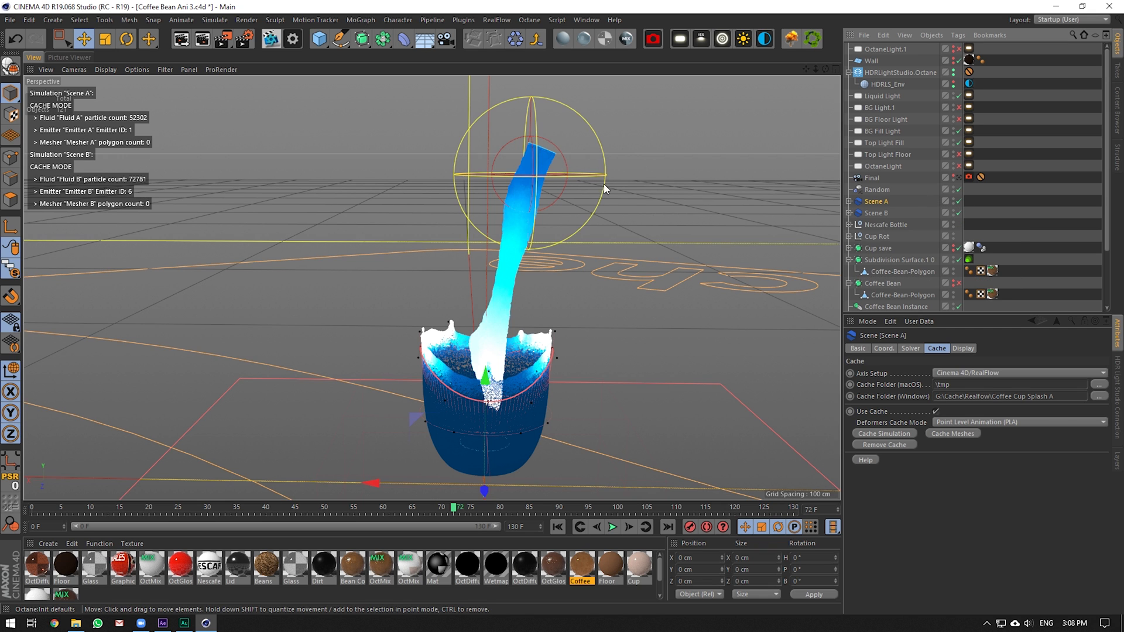
pyautogui.moveTo(441, 511); pyautogui.dragTo(430, 512)
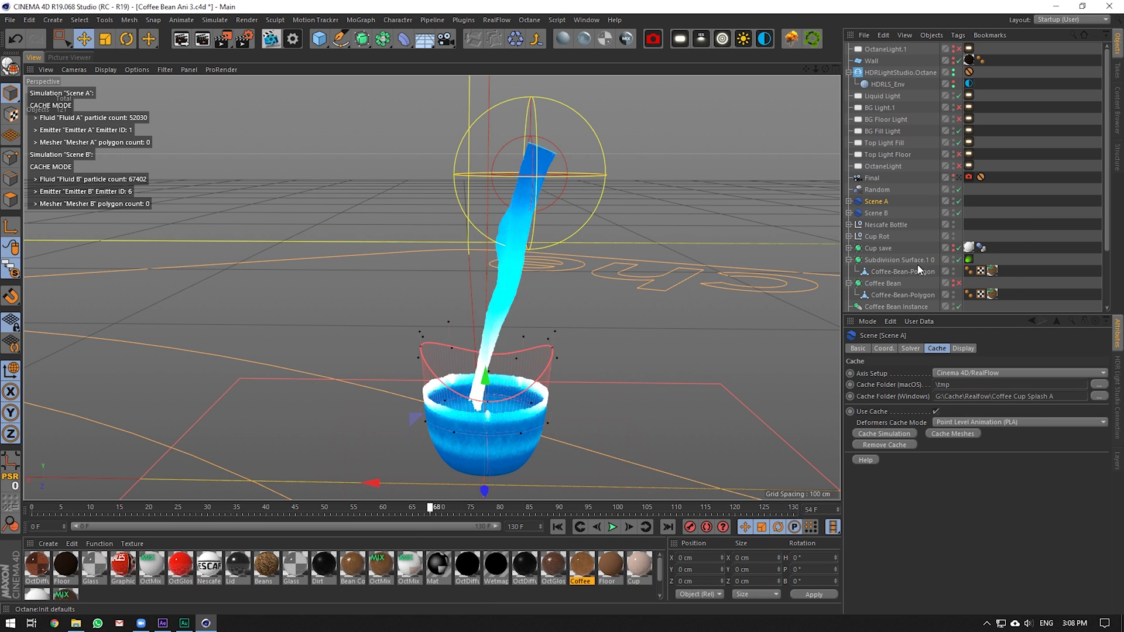
pyautogui.doubleClick(953, 211)
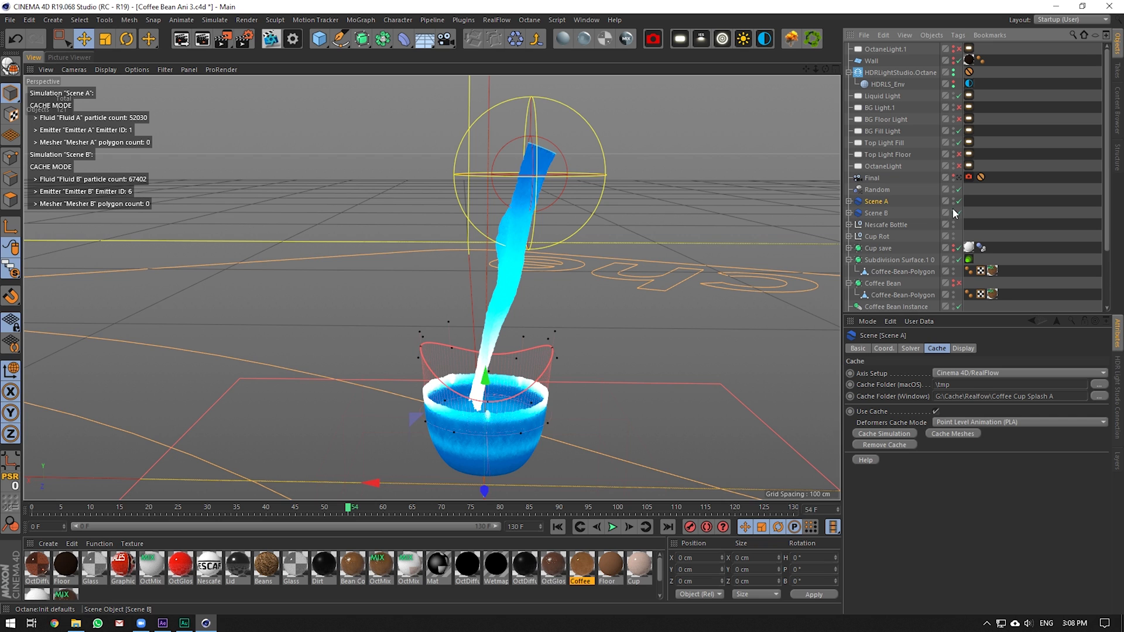
pyautogui.click(612, 528)
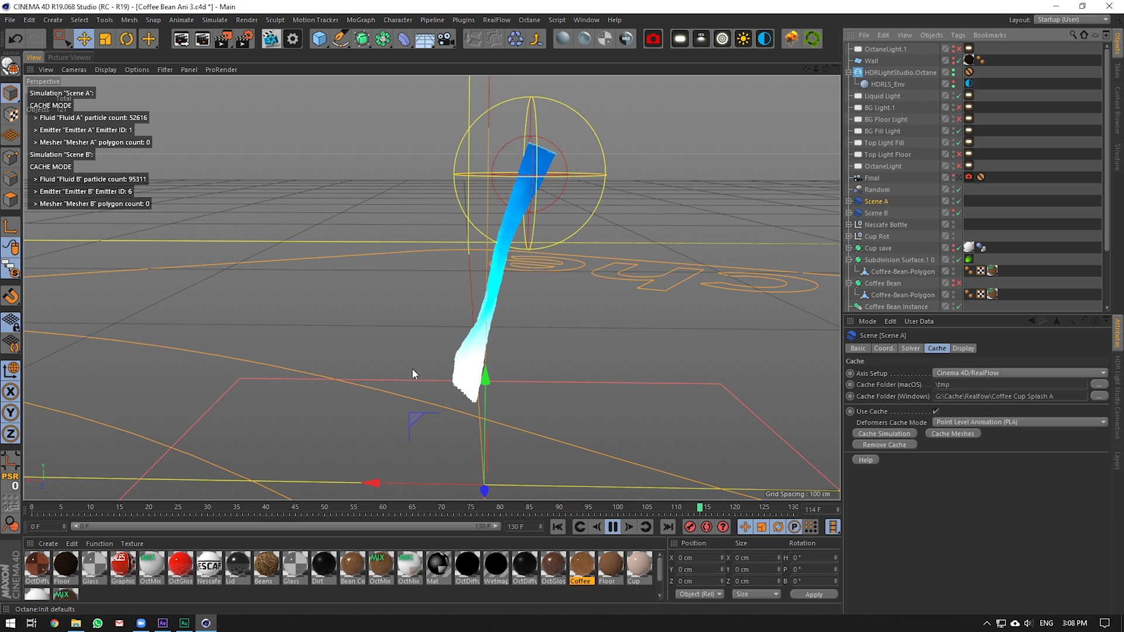
pyautogui.click(849, 201)
# Inspect Scene A's k Age, Sheeter, k Volume, Gravity and Drag daemons
pyautogui.scroll(-3, 889, 238)
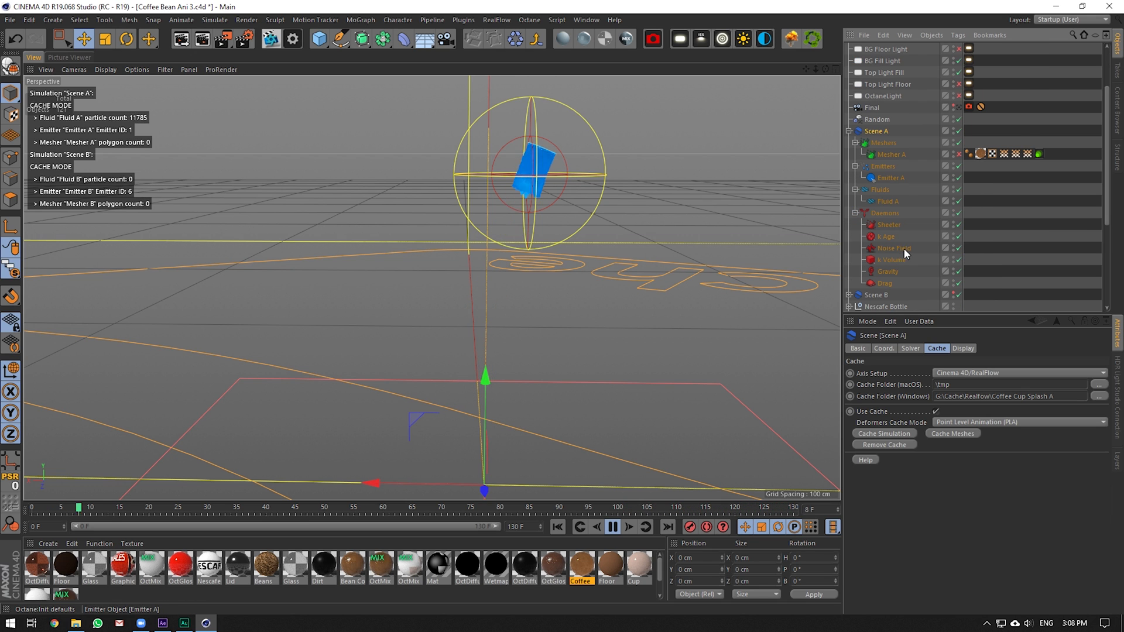
pyautogui.click(887, 237)
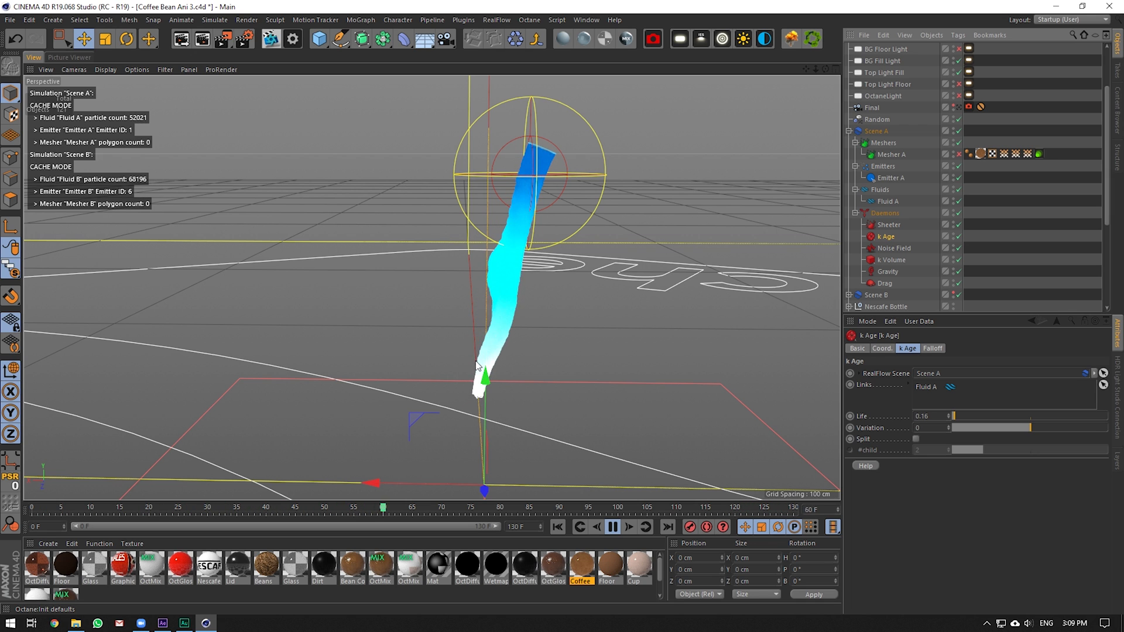
pyautogui.click(884, 224)
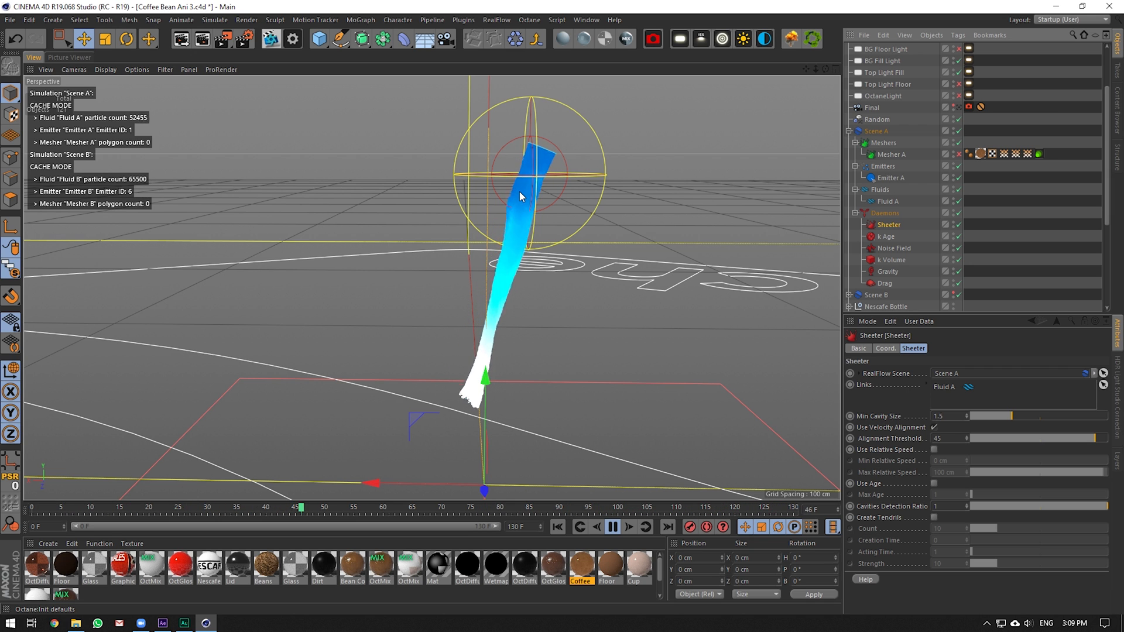
pyautogui.scroll(-2, 484, 269)
pyautogui.scroll(-3, 484, 270)
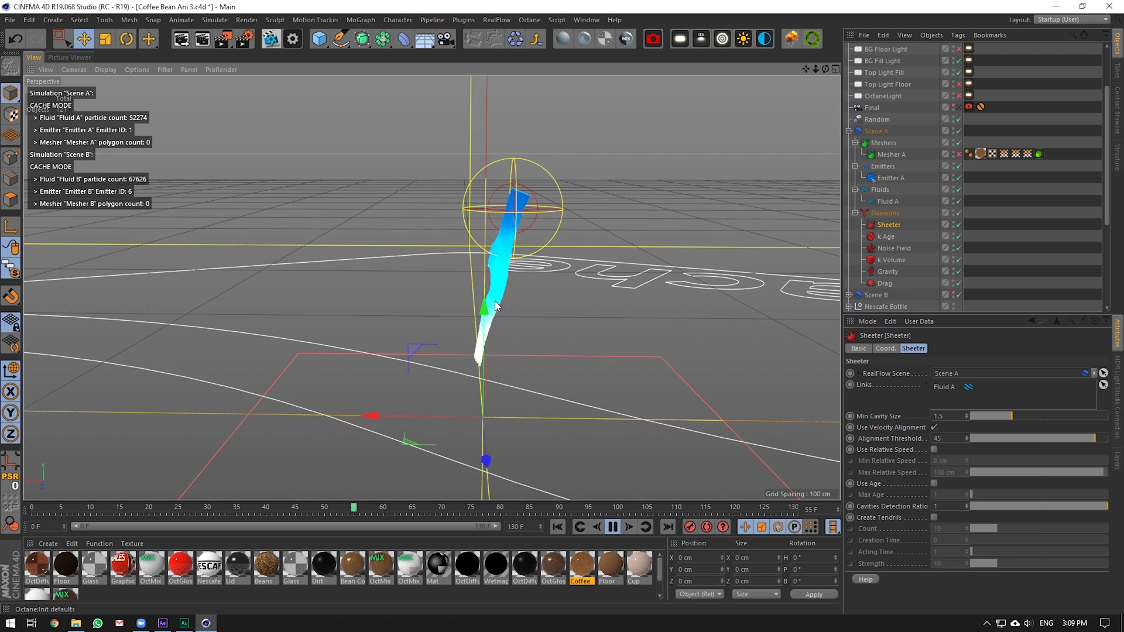
pyautogui.click(866, 262)
pyautogui.scroll(4, 549, 352)
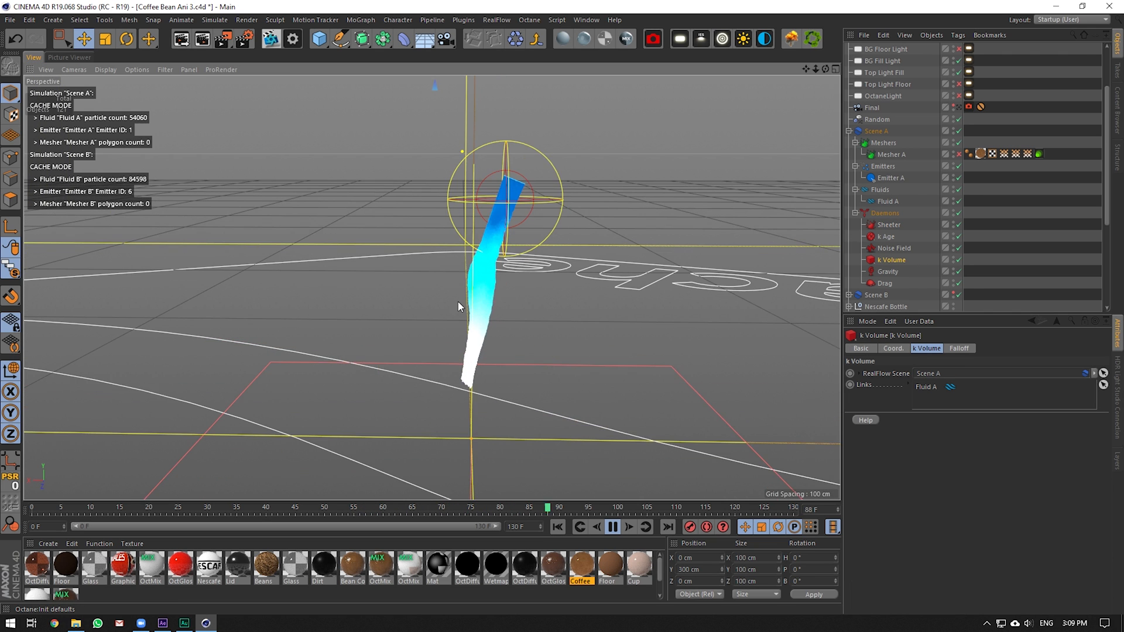
pyautogui.click(884, 271)
pyautogui.click(886, 283)
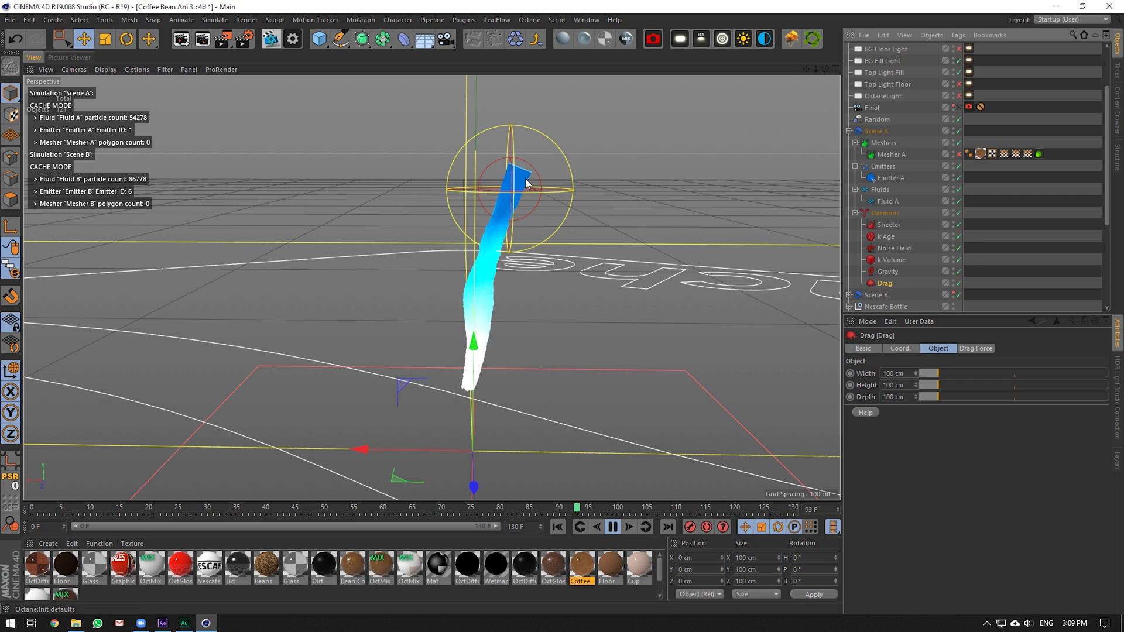
# Collapse Scene A, select Scene B, and solo its hierarchy in the viewport
pyautogui.click(877, 295)
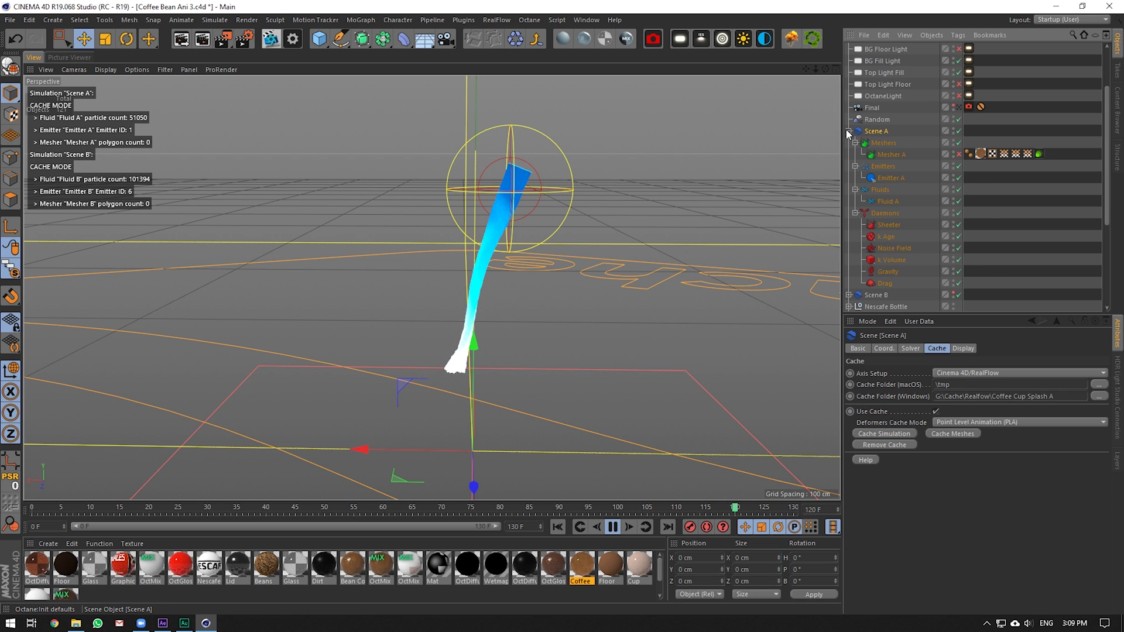
pyautogui.click(849, 131)
pyautogui.moveTo(10, 269); pyautogui.dragTo(57, 332)
# Make Scene B's cup fluid visible and tilt the view down onto the cup
pyautogui.click(953, 141)
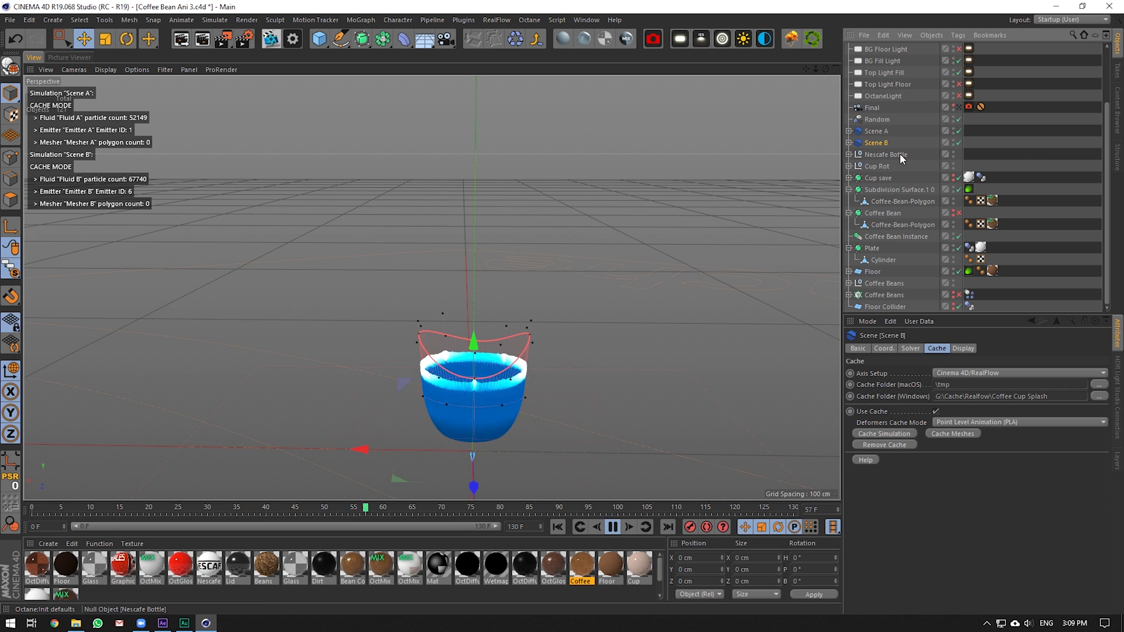
pyautogui.scroll(3, 480, 416)
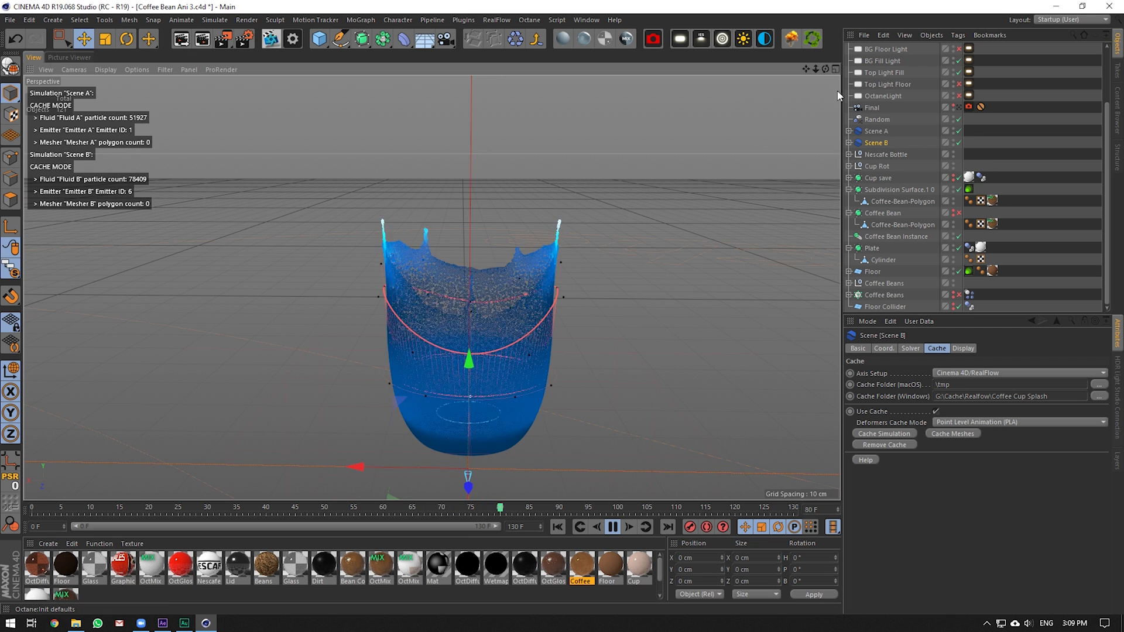
pyautogui.moveTo(825, 70); pyautogui.dragTo(809, 28)
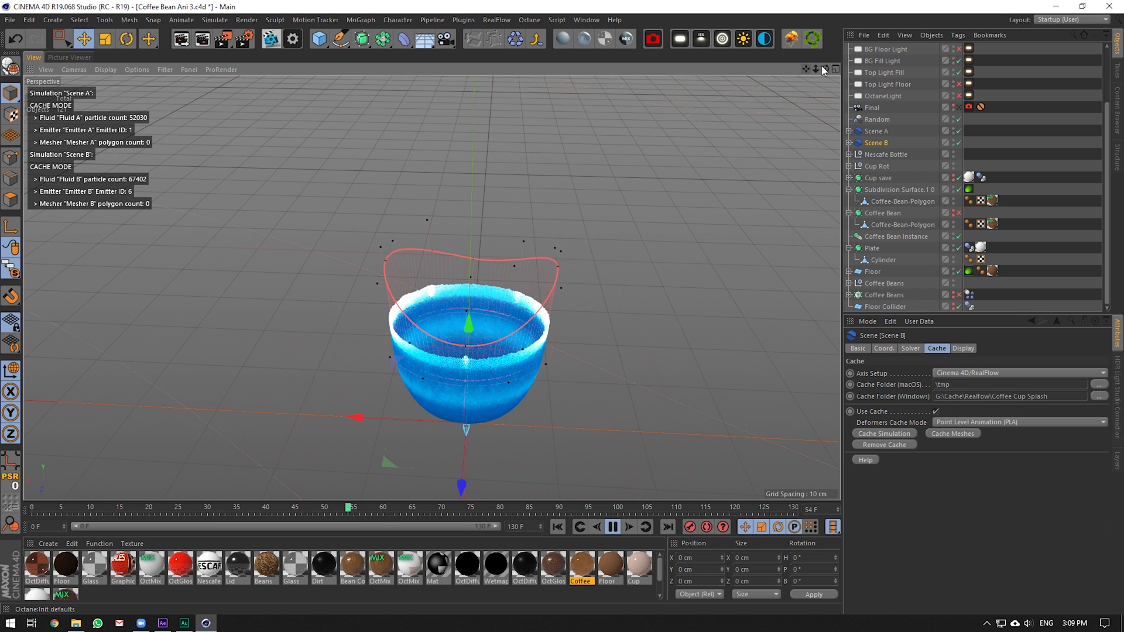
pyautogui.moveTo(825, 69); pyautogui.dragTo(816, 90)
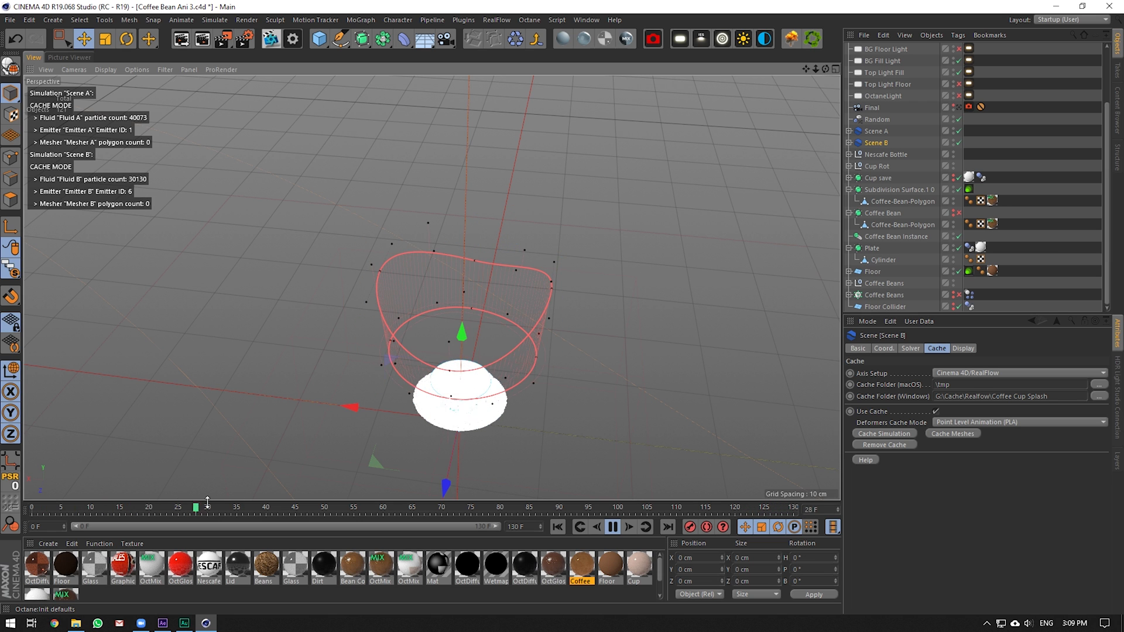
# Pause playback around frame 24 and step through the cup fill from a lower angle
pyautogui.click(612, 528)
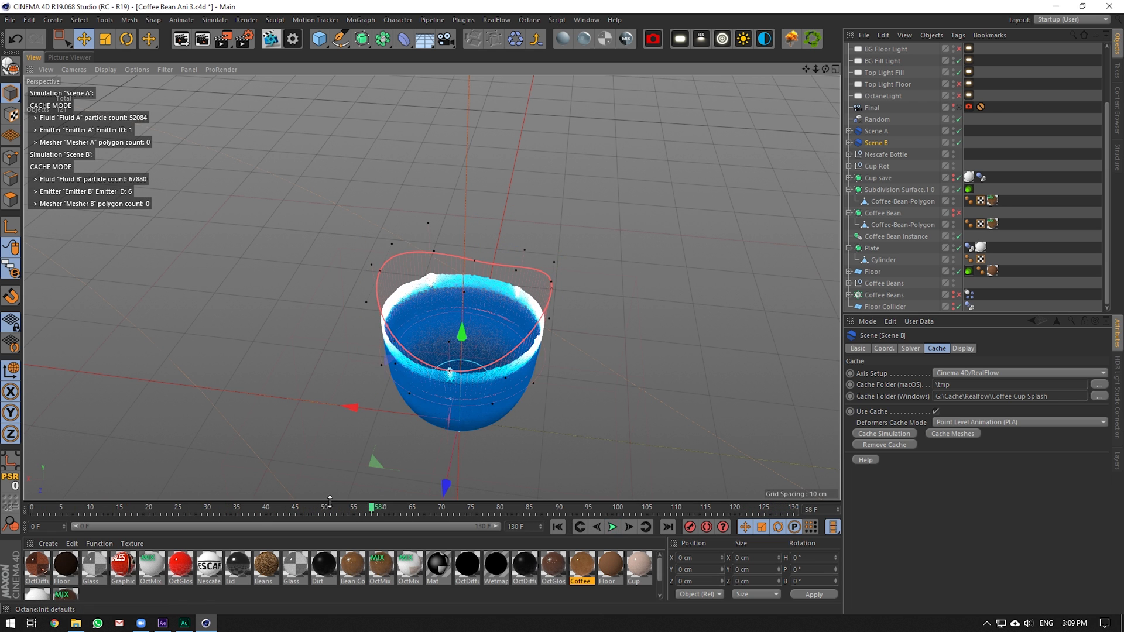
pyautogui.moveTo(150, 506)
pyautogui.mouseDown()
pyautogui.moveTo(128, 508)
pyautogui.moveTo(167, 507)
pyautogui.moveTo(231, 568)
pyautogui.moveTo(341, 584)
pyautogui.mouseUp()
pyautogui.scroll(6, 413, 380)
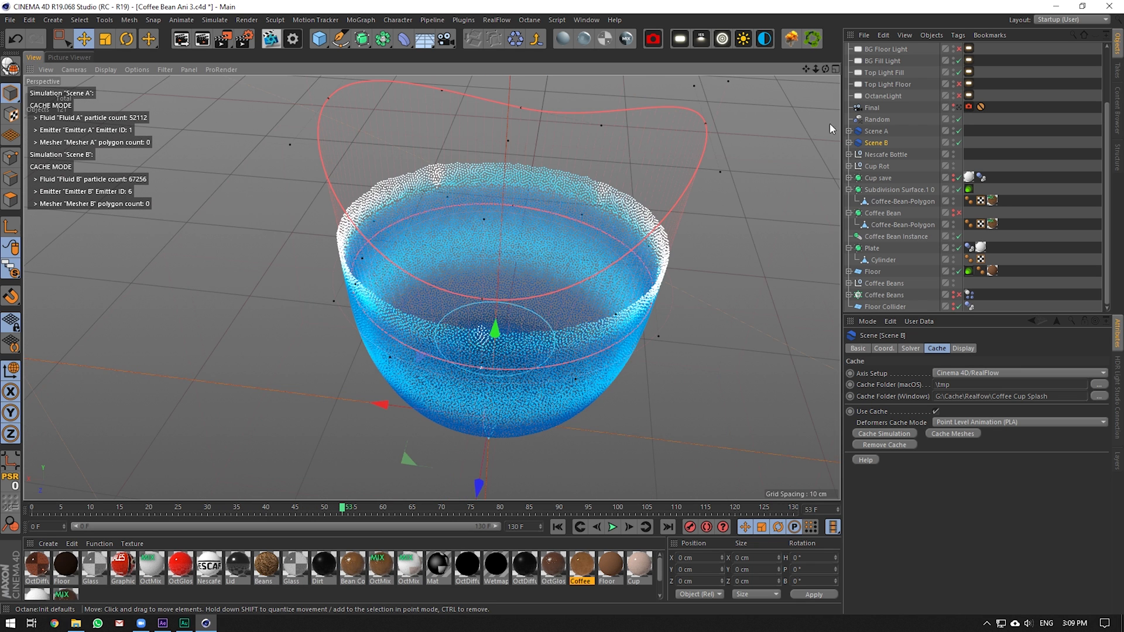
pyautogui.moveTo(823, 71); pyautogui.dragTo(692, 153)
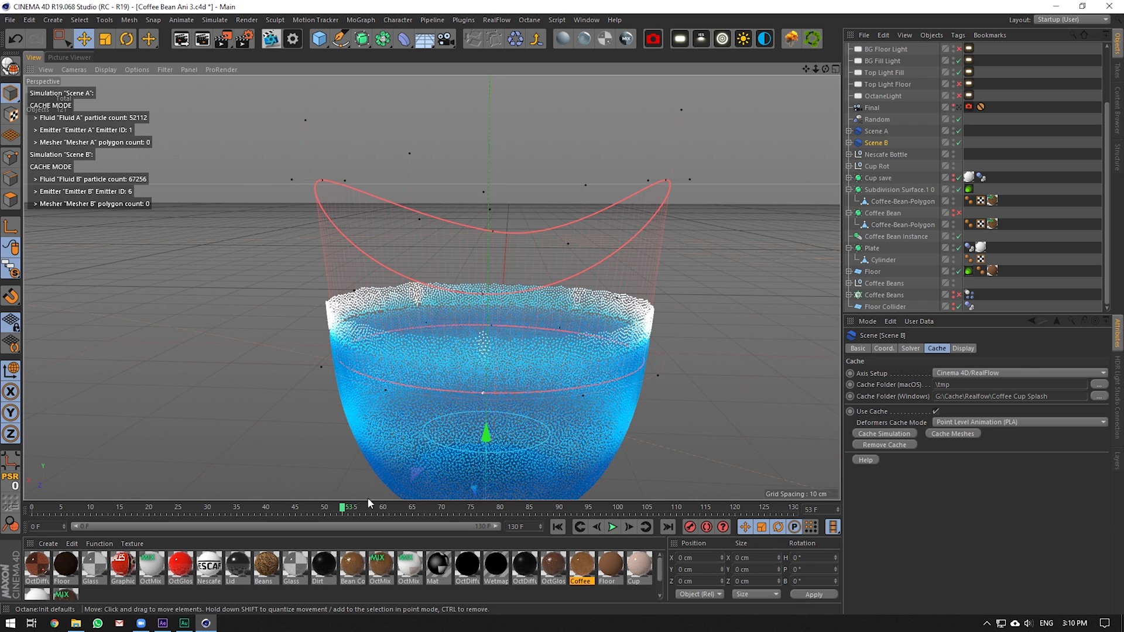
pyautogui.moveTo(367, 497)
pyautogui.mouseDown()
pyautogui.moveTo(152, 507)
pyautogui.moveTo(315, 507)
pyautogui.moveTo(442, 525)
pyautogui.moveTo(173, 526)
pyautogui.mouseUp()
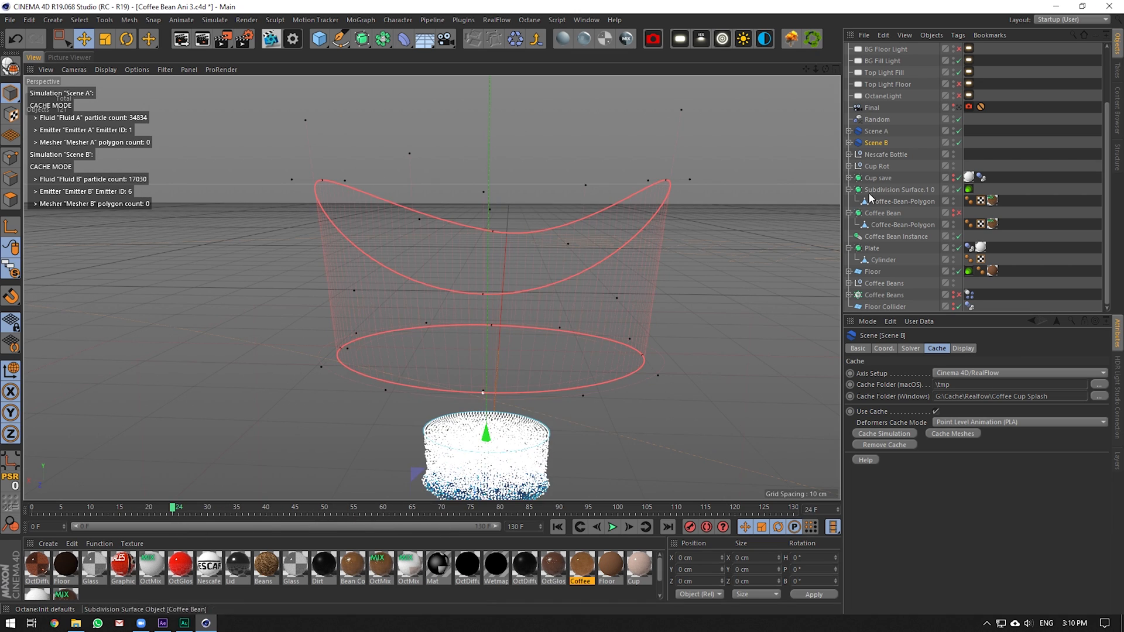
# Expand Scene B and select its Crown daemon
pyautogui.click(849, 143)
pyautogui.scroll(-3, 904, 236)
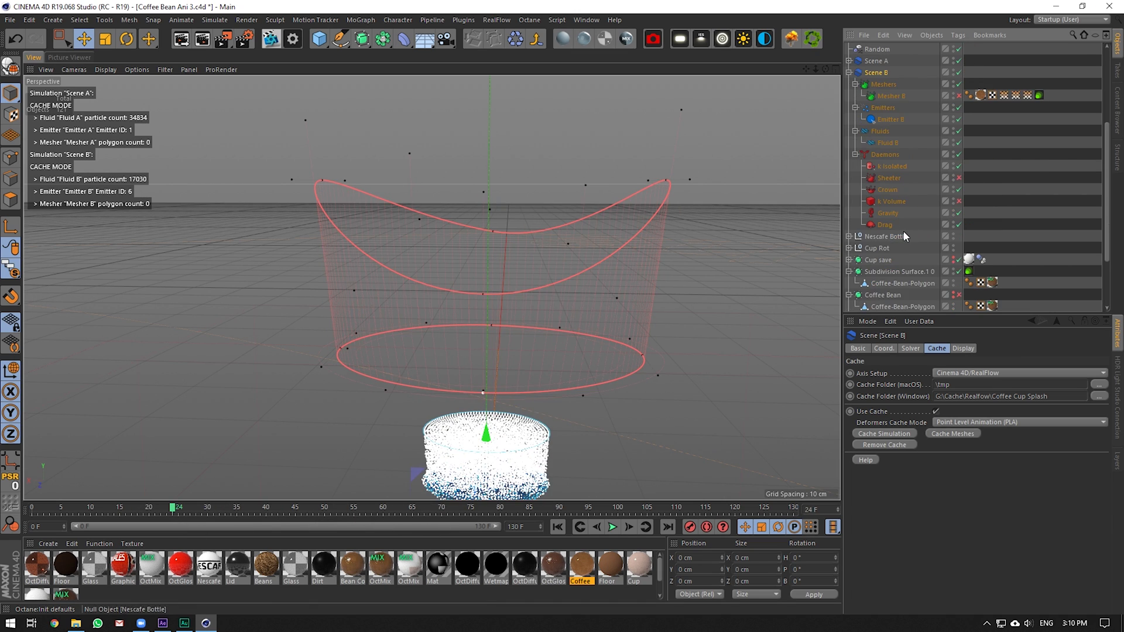
pyautogui.click(888, 190)
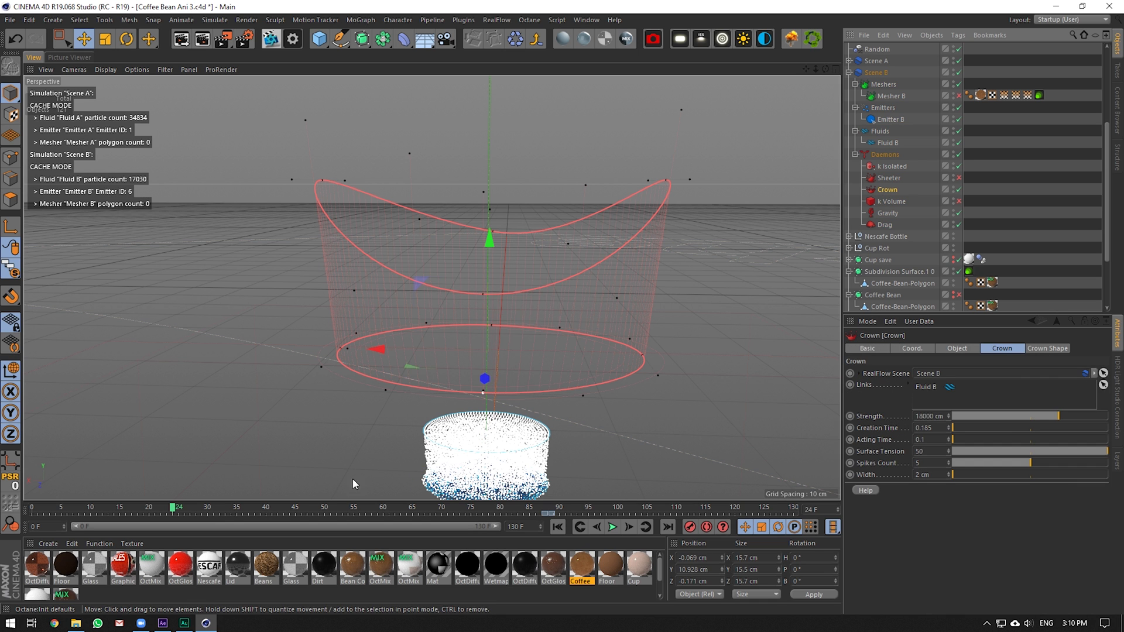
# Scrub the splash to frame 88, zoom out, and show the Crown Shape settings
pyautogui.moveTo(187, 508); pyautogui.dragTo(343, 534)
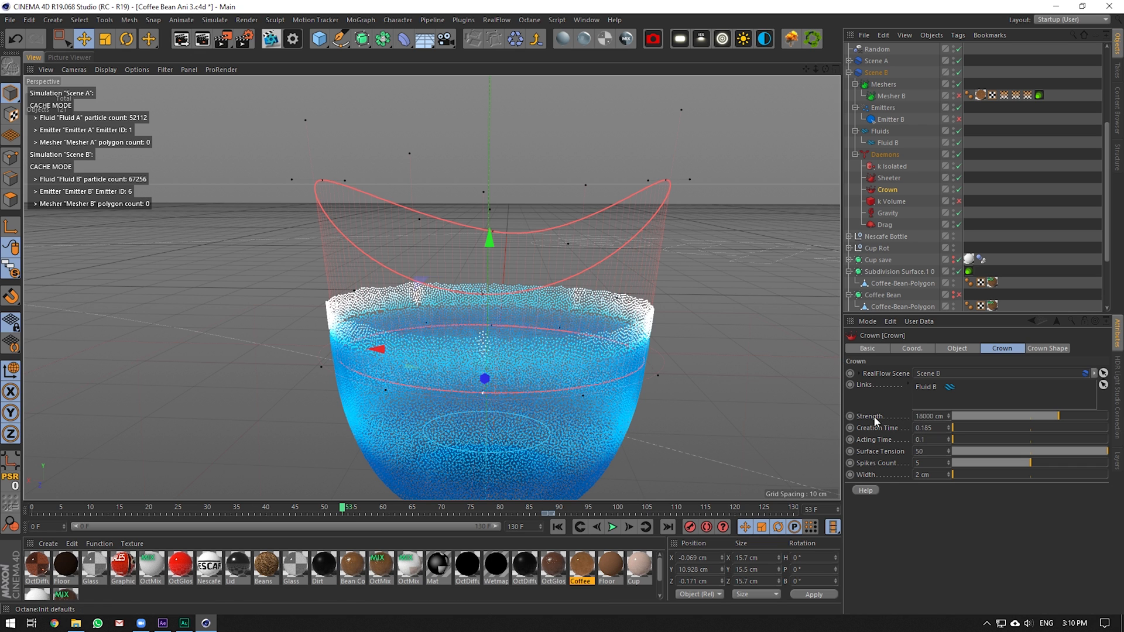
pyautogui.click(105, 508)
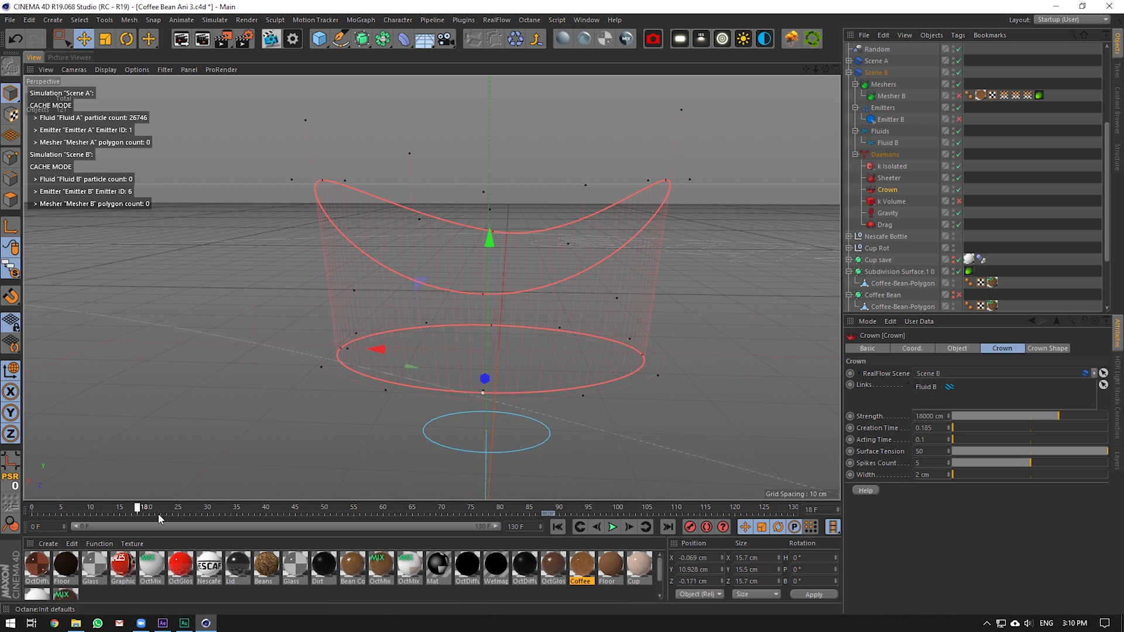
pyautogui.moveTo(158, 514); pyautogui.dragTo(549, 509)
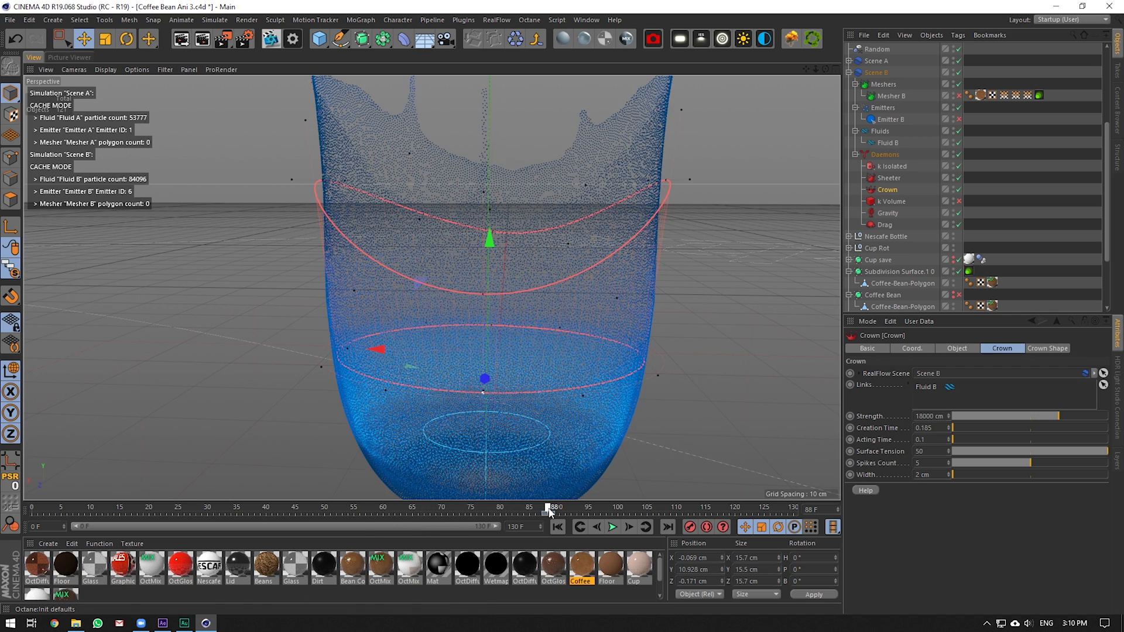
pyautogui.moveTo(806, 70); pyautogui.dragTo(812, 156)
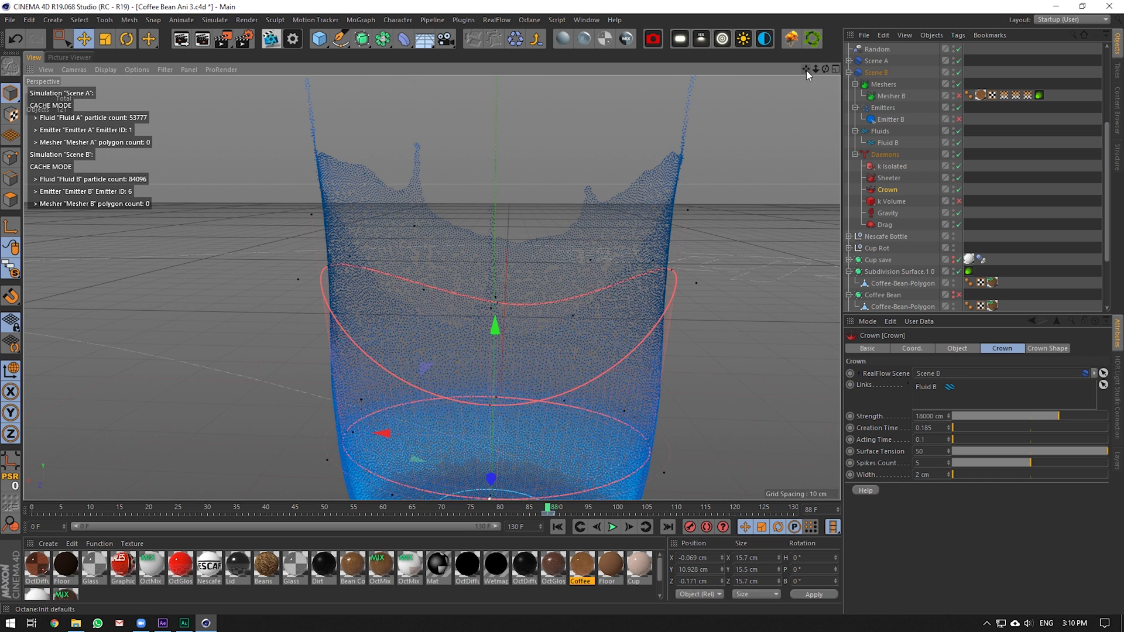
pyautogui.moveTo(817, 70); pyautogui.dragTo(769, 70)
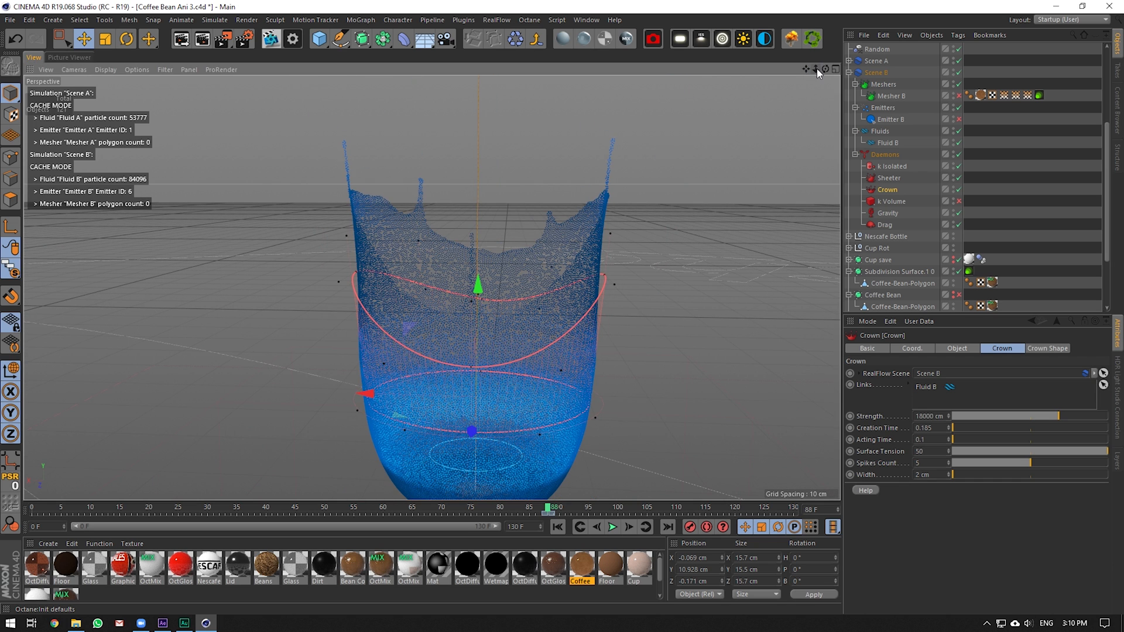
pyautogui.click(1047, 349)
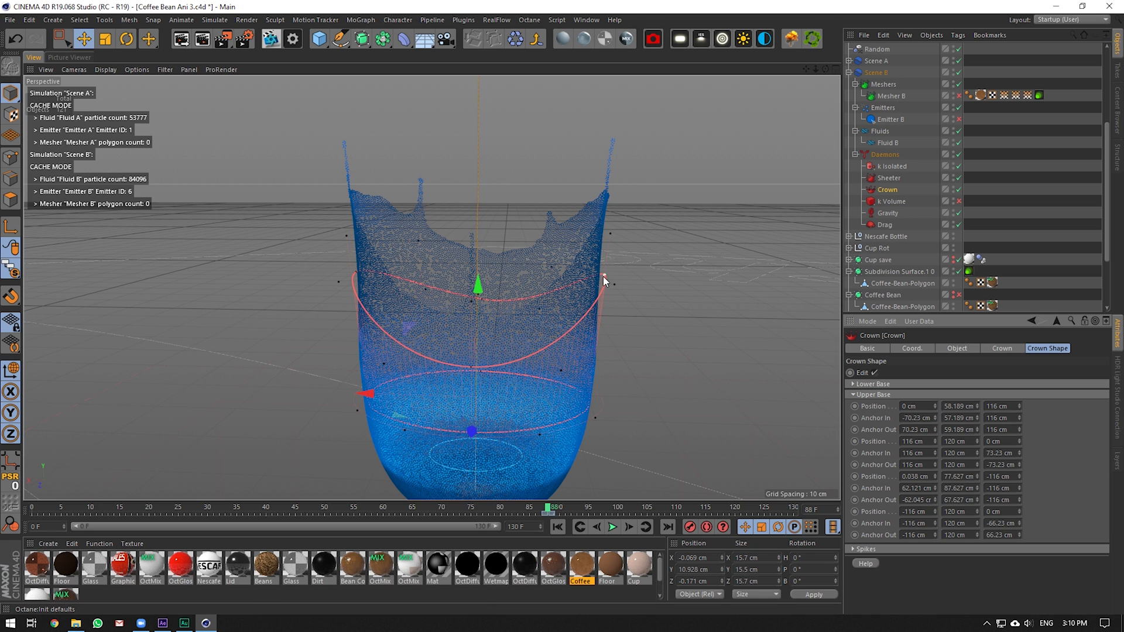
# Drag a Crown Upper Base point to the cup centre and back to the rim, then replay the splash
pyautogui.moveTo(606, 274); pyautogui.dragTo(480, 363)
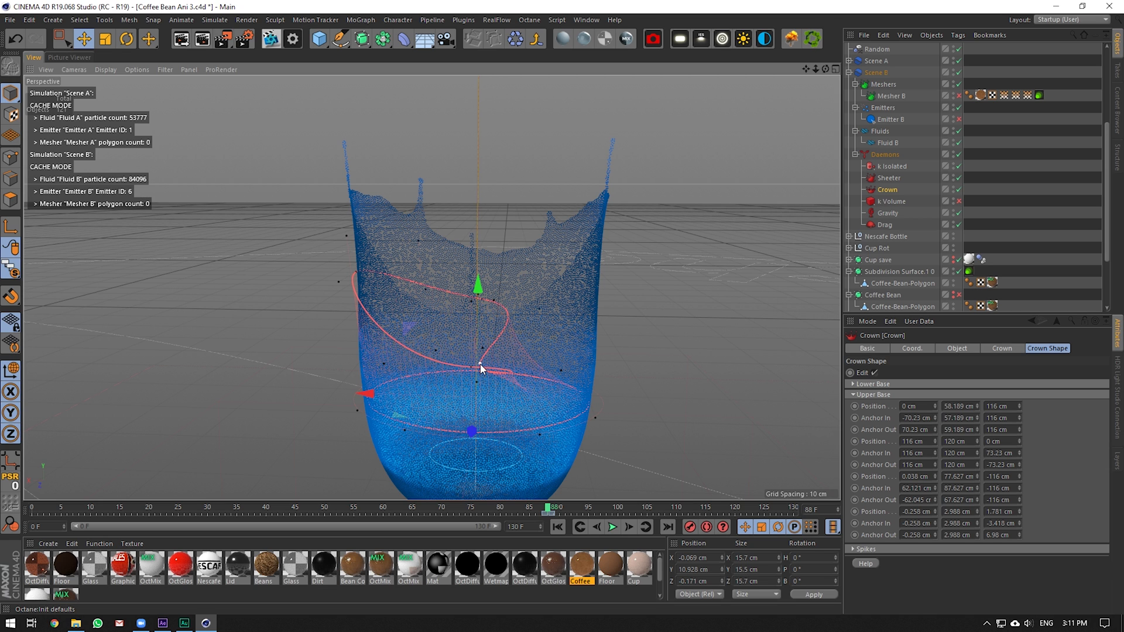
pyautogui.moveTo(480, 364); pyautogui.dragTo(594, 269)
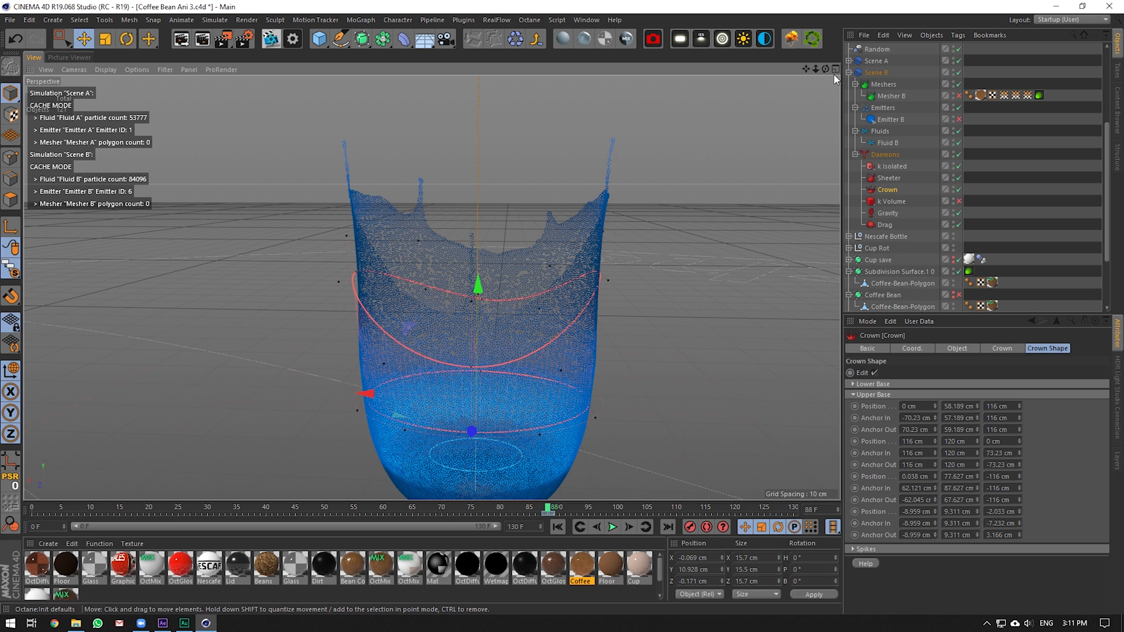
pyautogui.moveTo(825, 69); pyautogui.dragTo(821, 97)
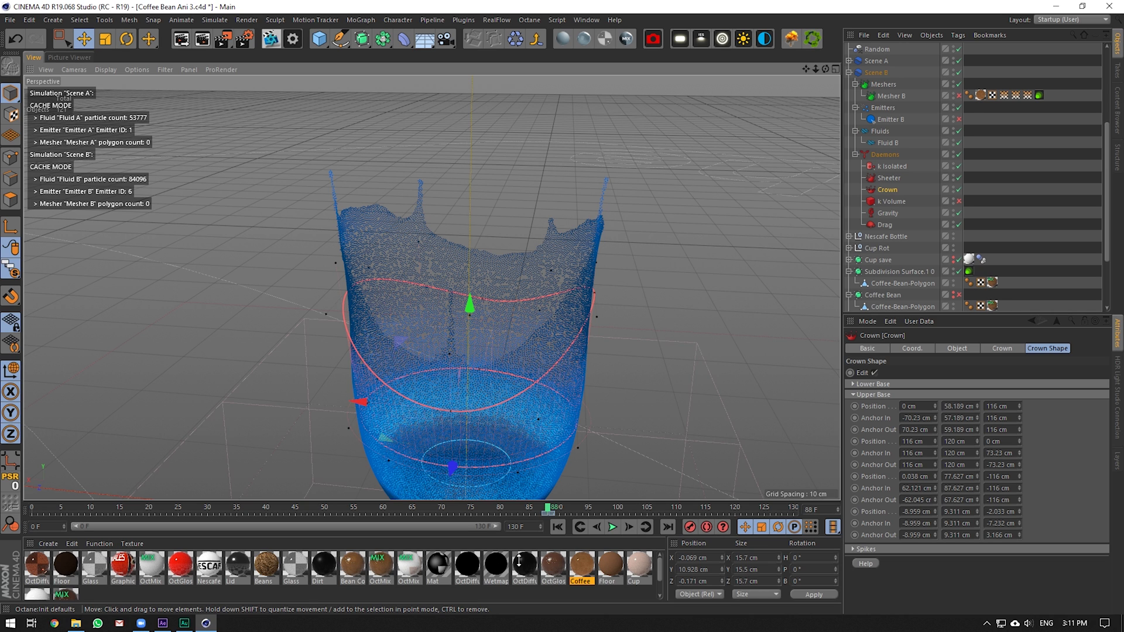
pyautogui.moveTo(411, 510); pyautogui.dragTo(471, 509)
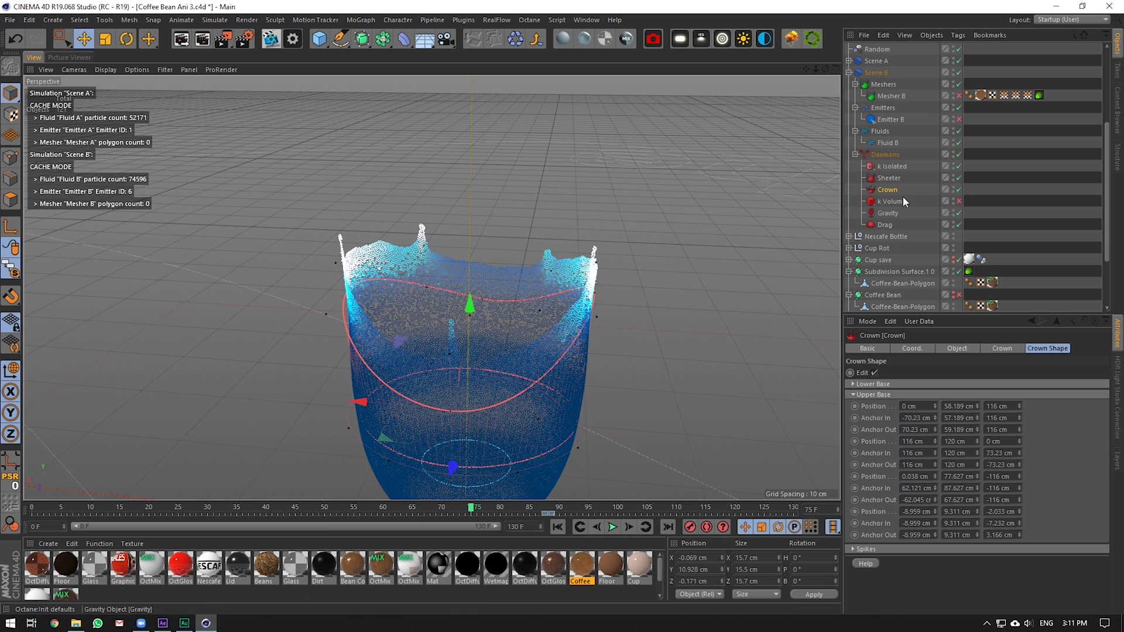
# Select the Sheeter daemon and scrub the splash to frame 130 as it overflows the rim
pyautogui.click(890, 178)
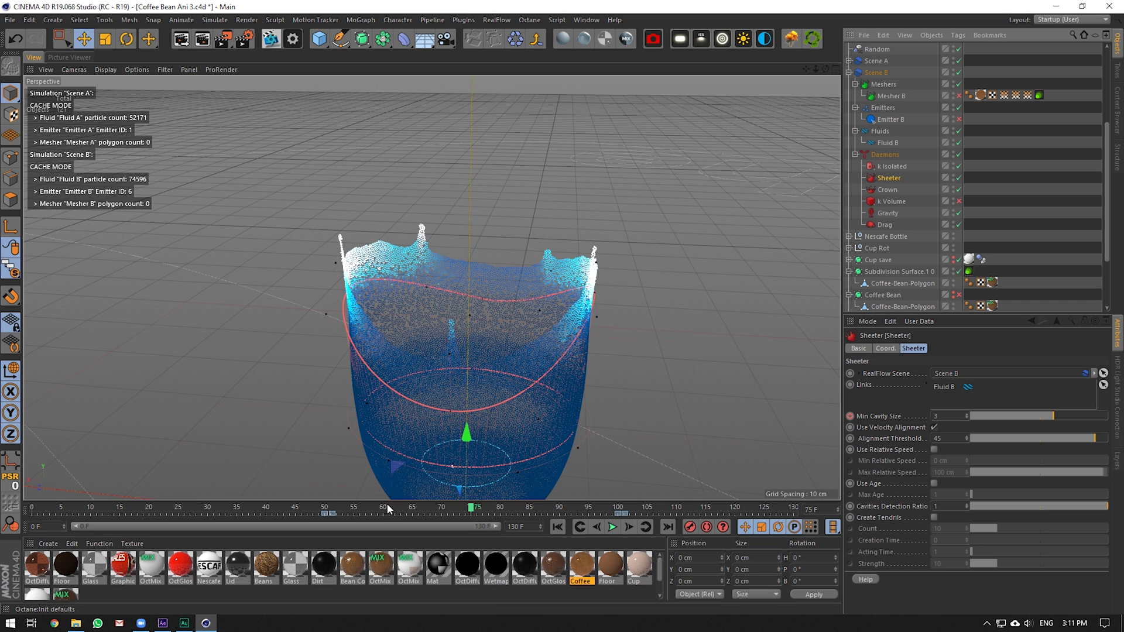
pyautogui.moveTo(467, 516); pyautogui.dragTo(801, 541)
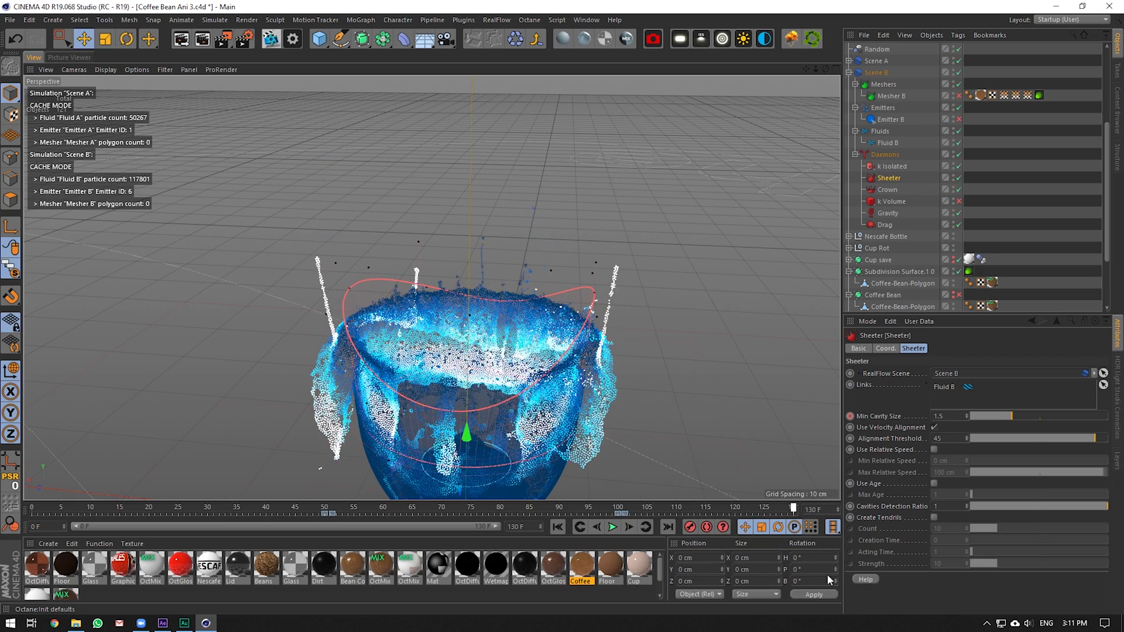
pyautogui.moveTo(789, 586); pyautogui.dragTo(623, 502)
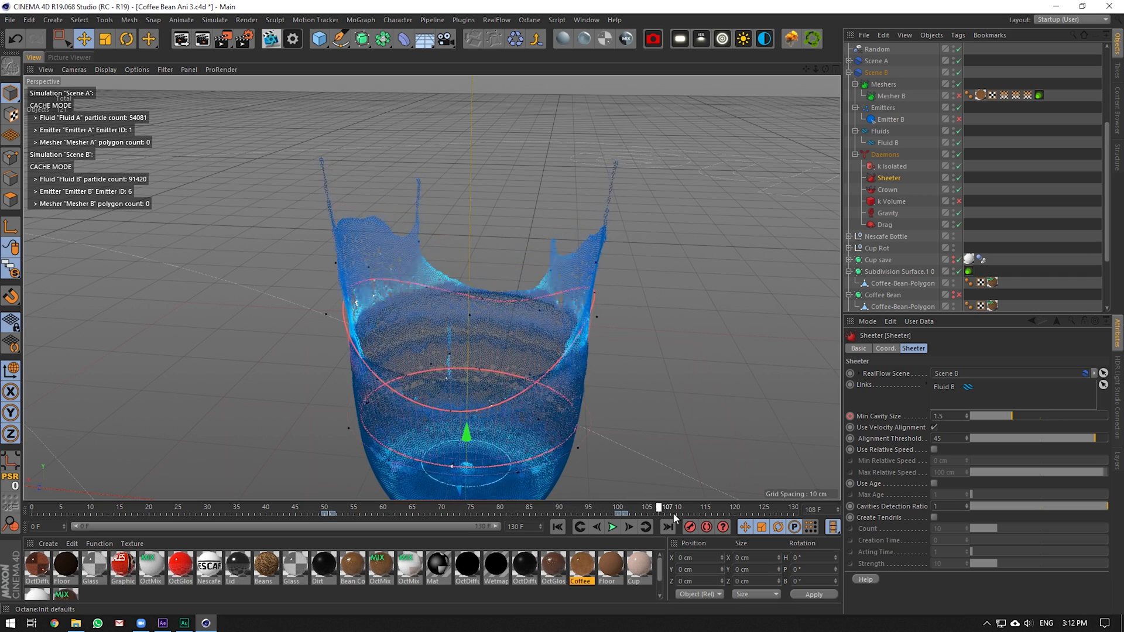
pyautogui.moveTo(731, 507); pyautogui.dragTo(771, 535)
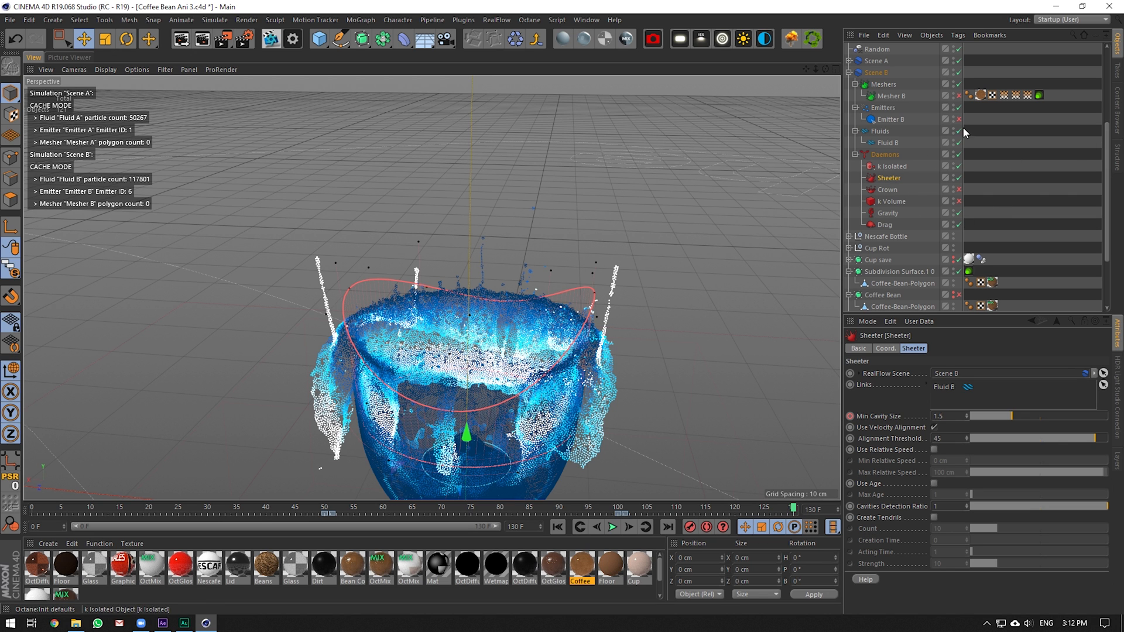
# Enable Mesher B and scrub to frame 72 so the splash mesh rebuilds at 363952 polygons
pyautogui.click(895, 96)
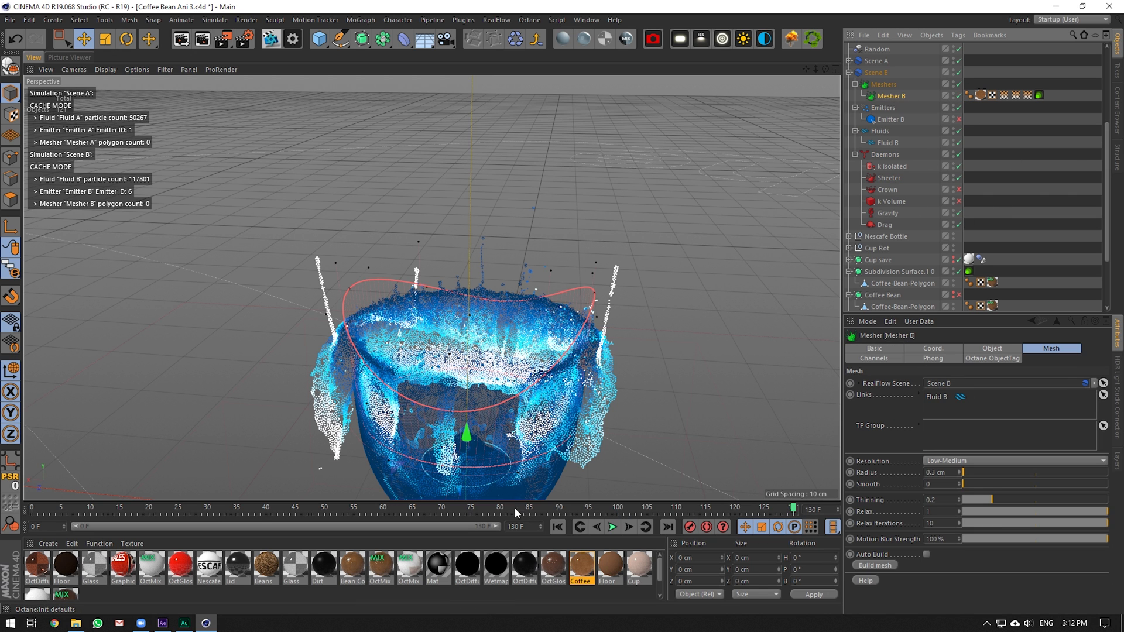
pyautogui.moveTo(515, 508)
pyautogui.mouseDown()
pyautogui.moveTo(439, 510)
pyautogui.moveTo(753, 526)
pyautogui.moveTo(486, 500)
pyautogui.moveTo(228, 495)
pyautogui.moveTo(352, 483)
pyautogui.moveTo(529, 504)
pyautogui.mouseUp()
pyautogui.click(958, 95)
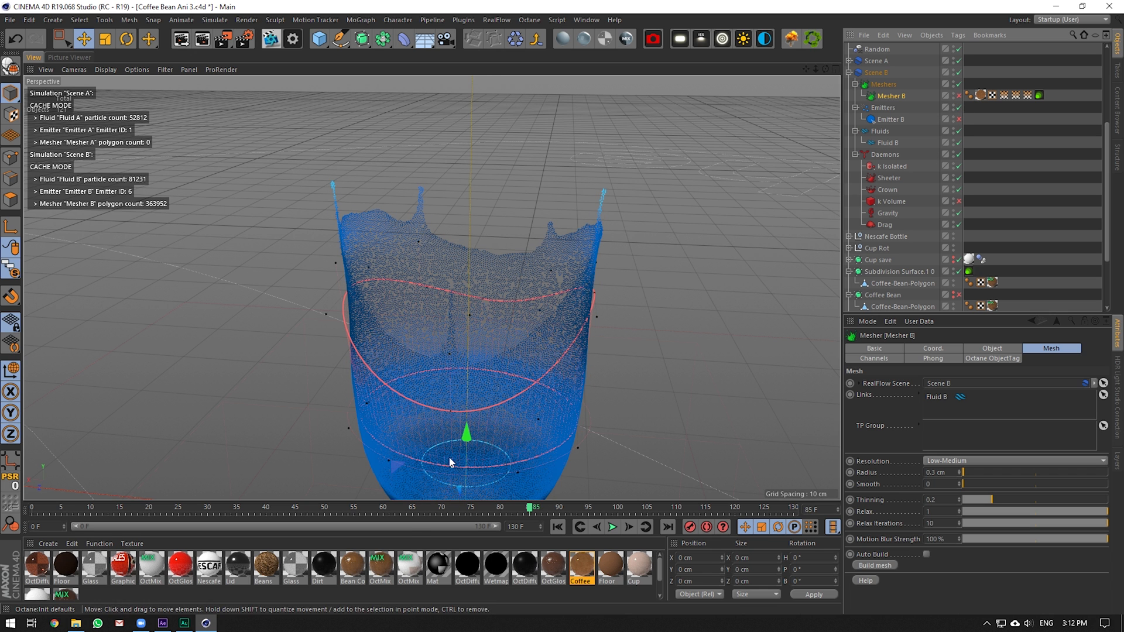
pyautogui.moveTo(427, 510); pyautogui.dragTo(360, 508)
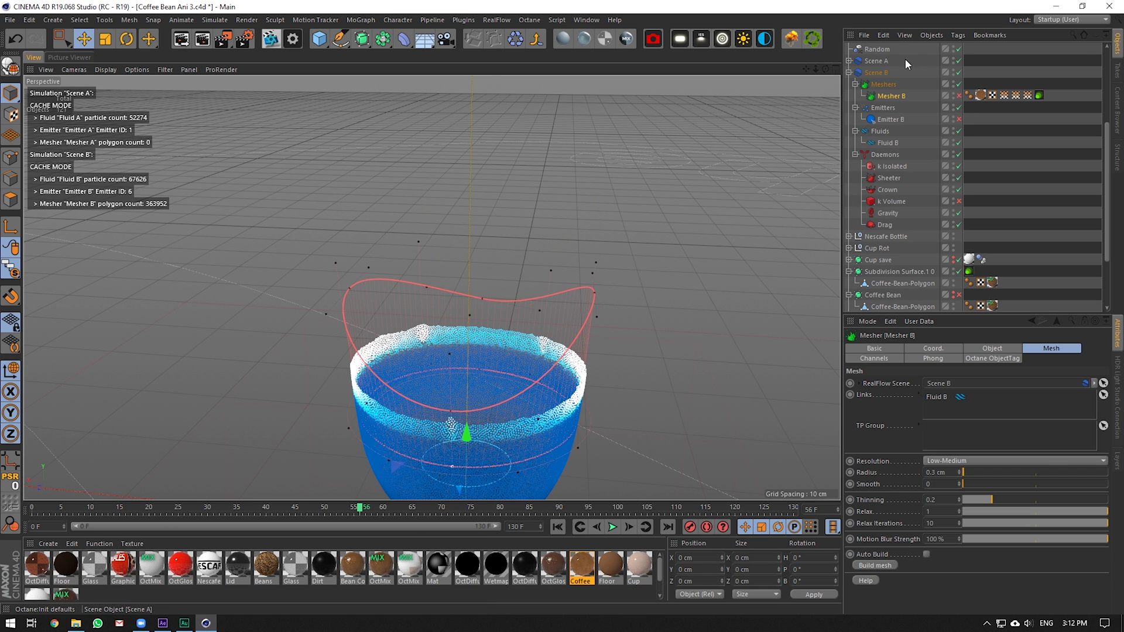
pyautogui.click(876, 61)
# Select Scene A and Scene B and zoom out to frame the whole coffee pour into the cup
pyautogui.keyDown('ctrl'); pyautogui.click(872, 72); pyautogui.keyUp('ctrl')
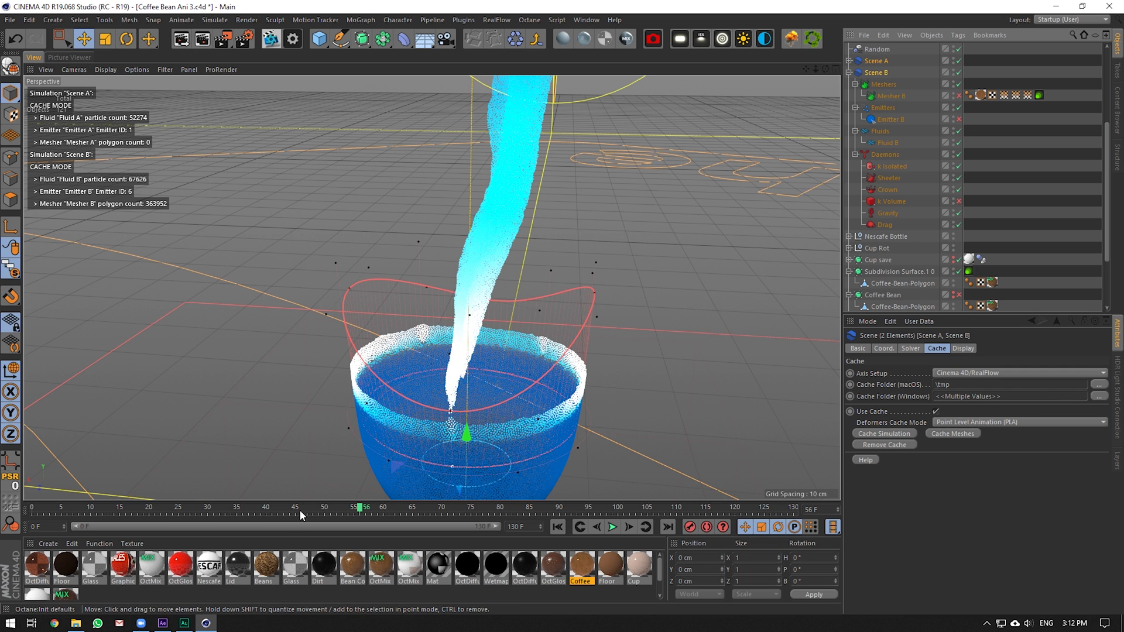
pyautogui.scroll(-4, 493, 227)
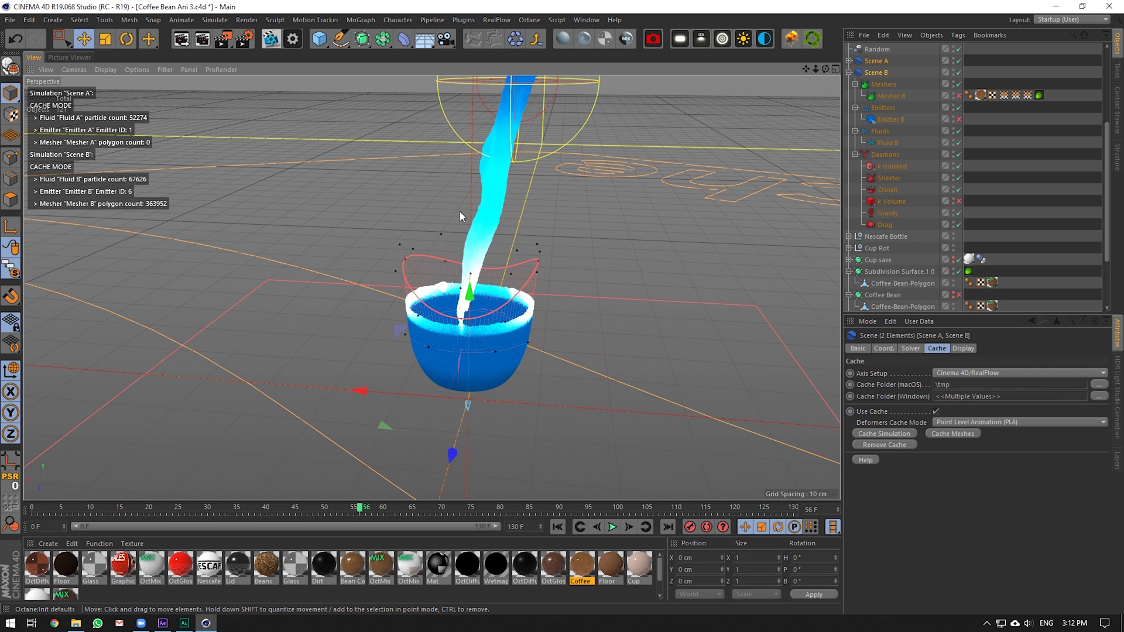
pyautogui.moveTo(807, 68); pyautogui.dragTo(823, 144)
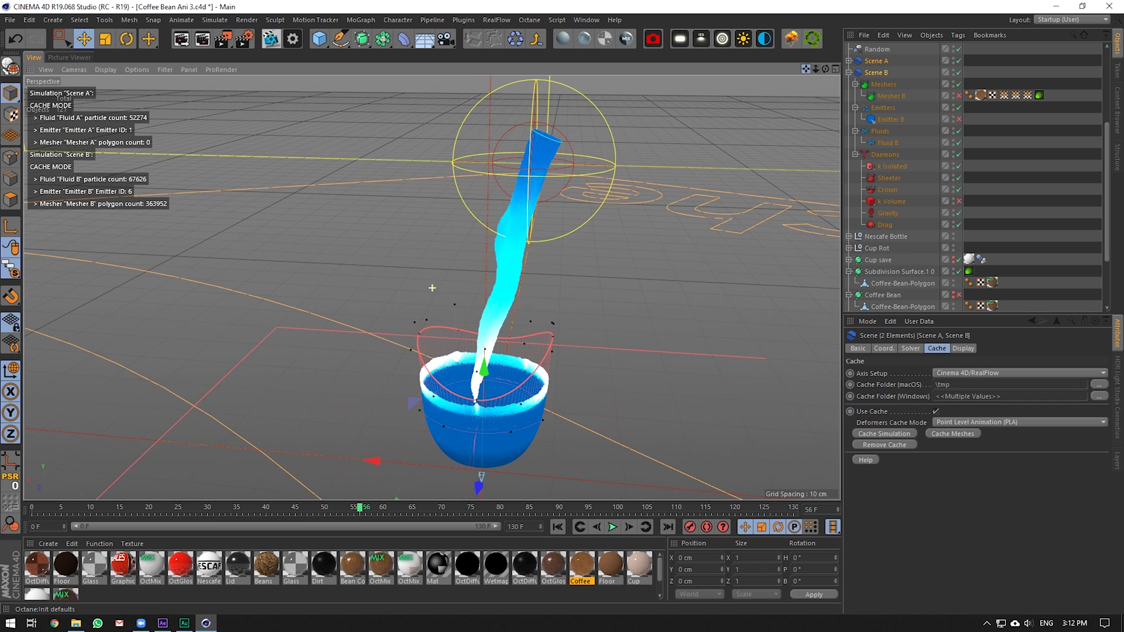
# Deselect the scenes and preview After Effects' Main Comp splash at 0:00:11:13
pyautogui.click(998, 174)
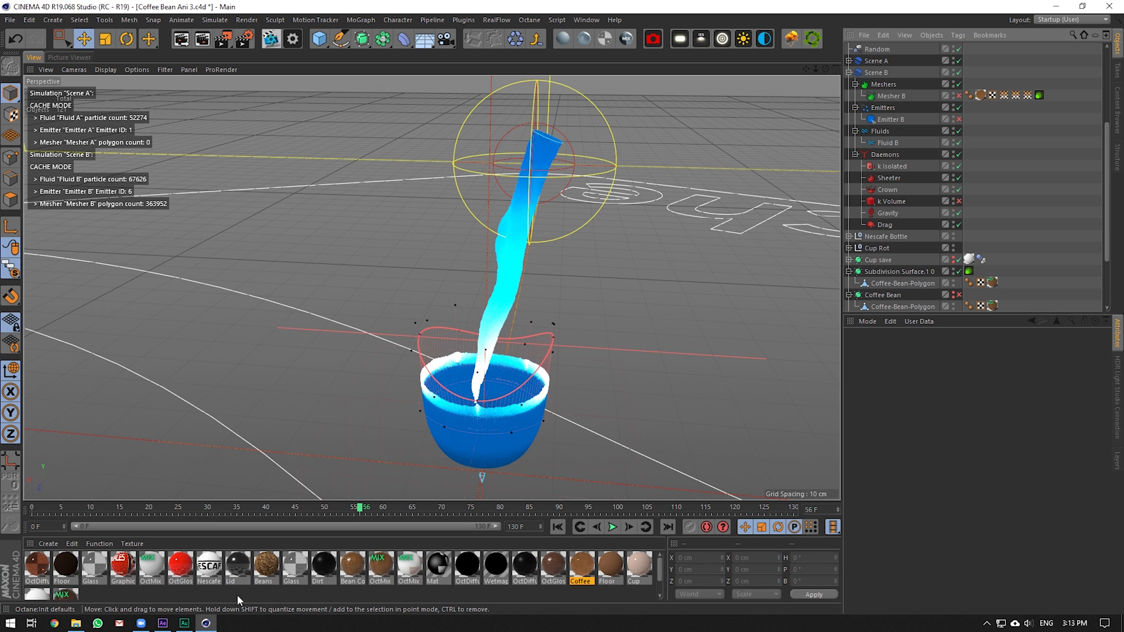
pyautogui.click(163, 623)
pyautogui.moveTo(818, 429); pyautogui.dragTo(859, 428)
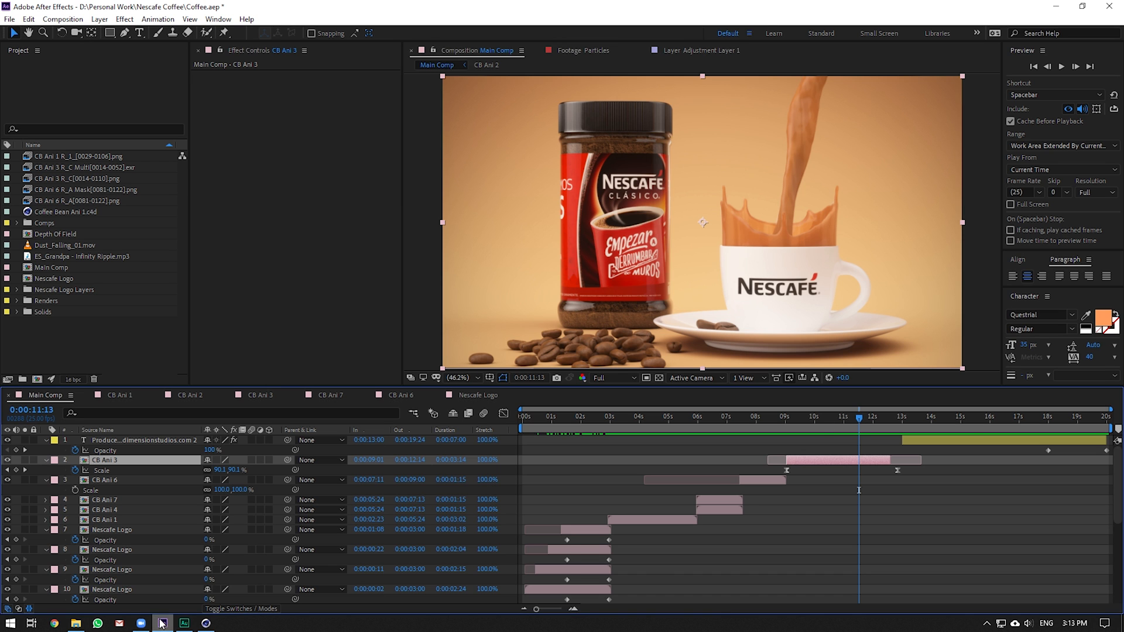
# Replay the Cinema 4D splash simulation to frame 85, then return to After Effects
pyautogui.click(206, 622)
pyautogui.moveTo(371, 509); pyautogui.dragTo(549, 537)
pyautogui.click(163, 623)
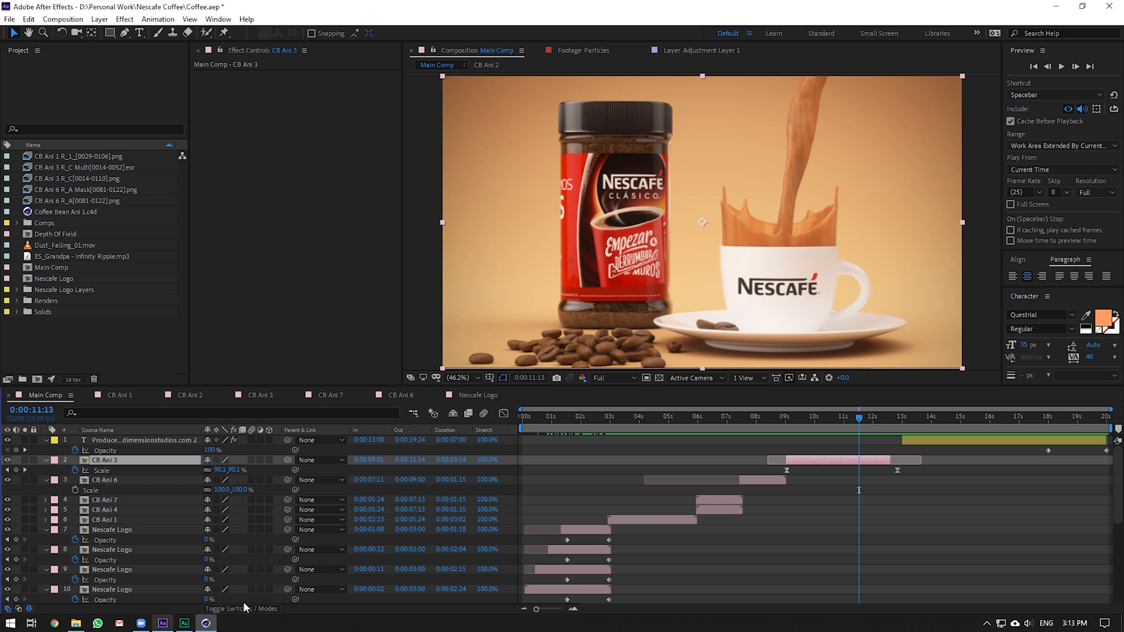
# Scrub the Main Comp through the pour and jar shots back to the floating beans at 0:00:04:03
pyautogui.click(764, 416)
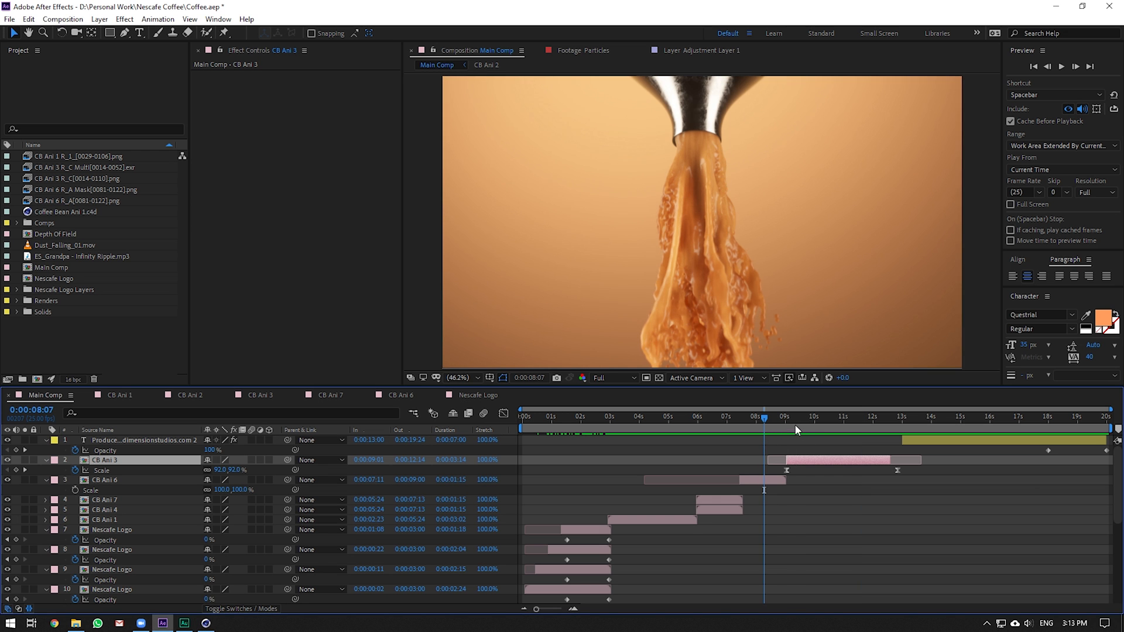
pyautogui.click(835, 417)
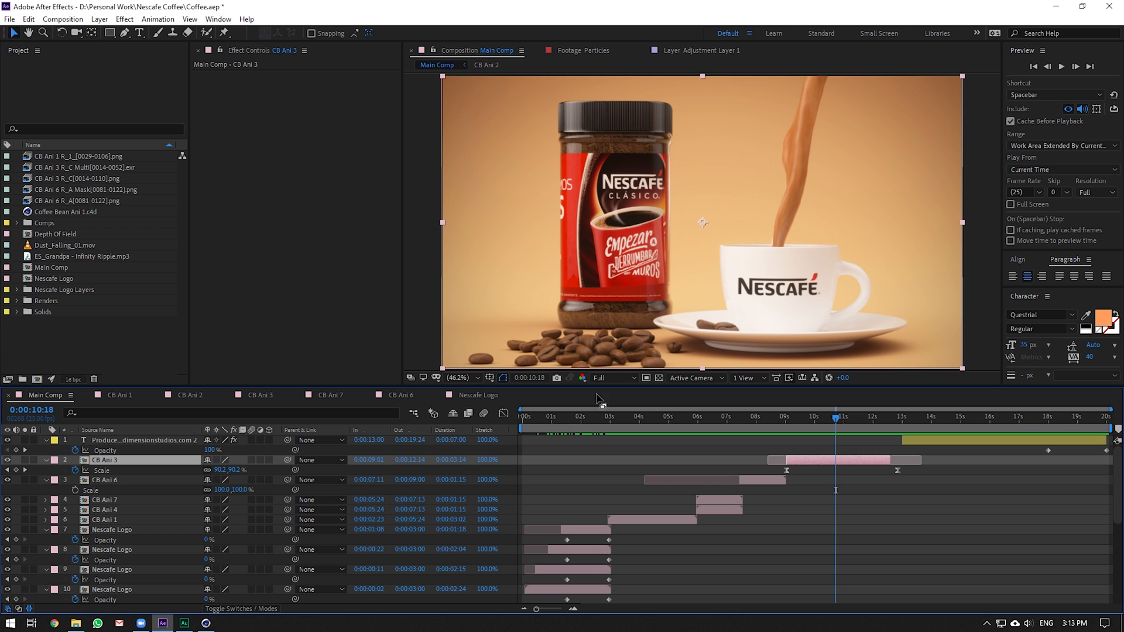
pyautogui.moveTo(549, 417)
pyautogui.mouseDown()
pyautogui.moveTo(497, 428)
pyautogui.moveTo(592, 418)
pyautogui.moveTo(815, 462)
pyautogui.moveTo(595, 471)
pyautogui.moveTo(643, 468)
pyautogui.mouseUp()
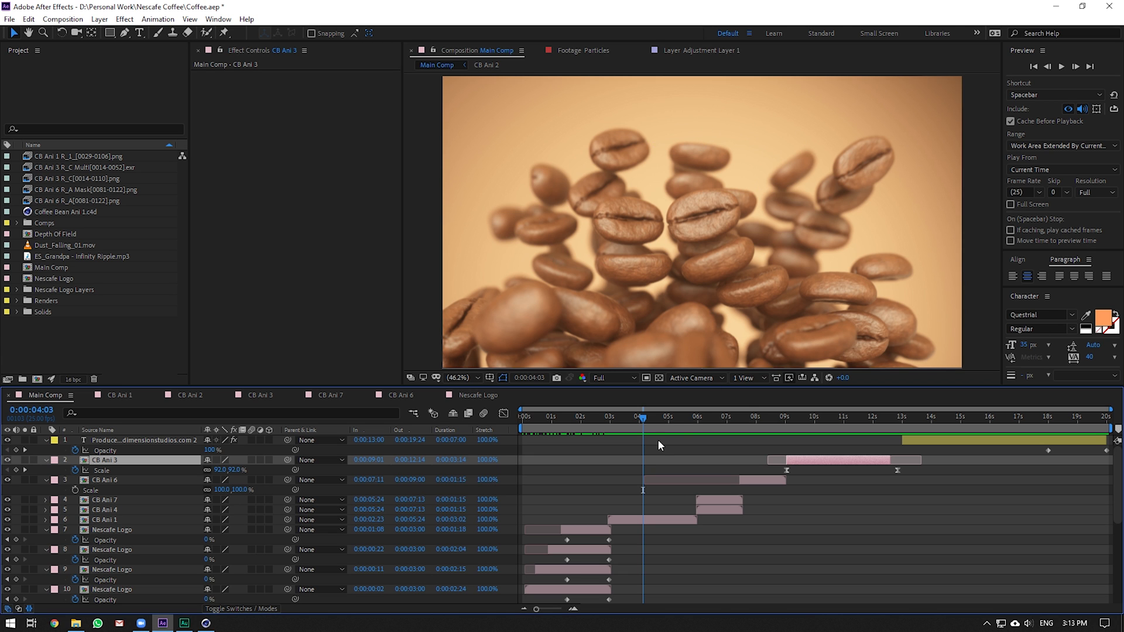
pyautogui.moveTo(658, 439); pyautogui.dragTo(784, 400)
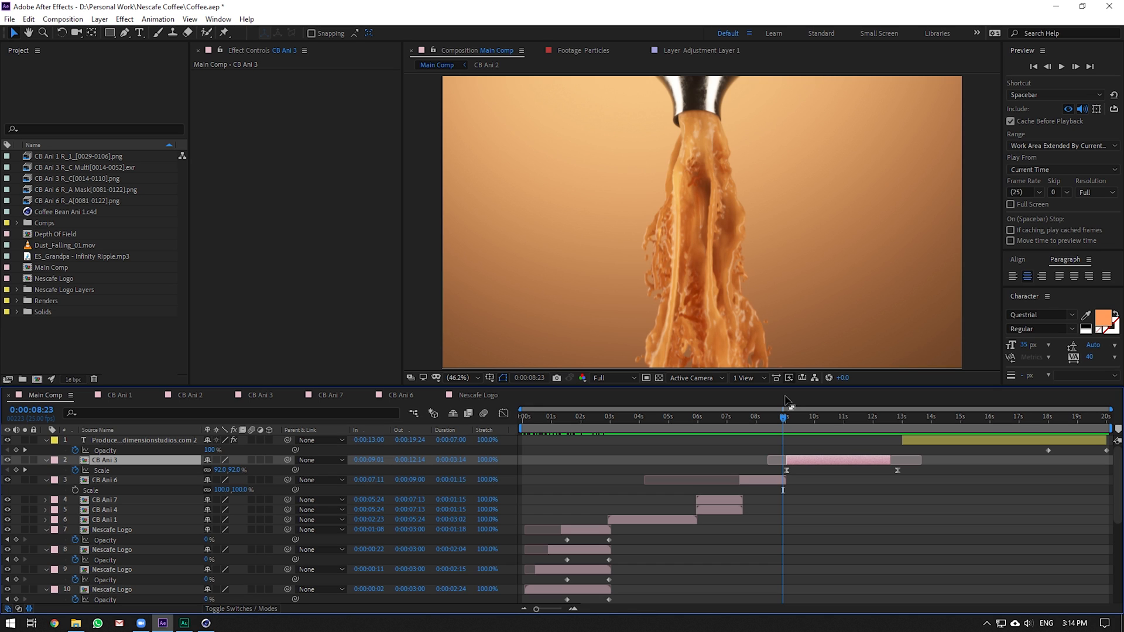
# Scrub the Main Comp between the jar-and-cup pour and the falling beans, ending at 0:00:05:21
pyautogui.moveTo(769, 423)
pyautogui.mouseDown()
pyautogui.moveTo(888, 420)
pyautogui.moveTo(775, 416)
pyautogui.moveTo(837, 410)
pyautogui.moveTo(878, 418)
pyautogui.moveTo(764, 428)
pyautogui.mouseUp()
pyautogui.moveTo(815, 415); pyautogui.dragTo(847, 416)
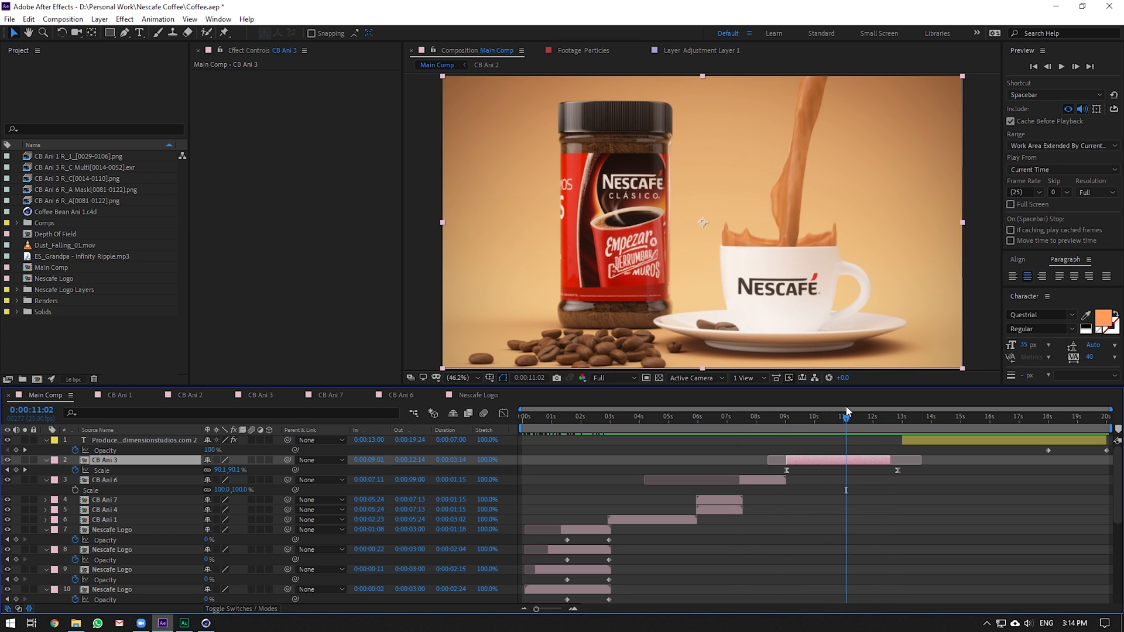
pyautogui.moveTo(854, 427); pyautogui.dragTo(695, 400)
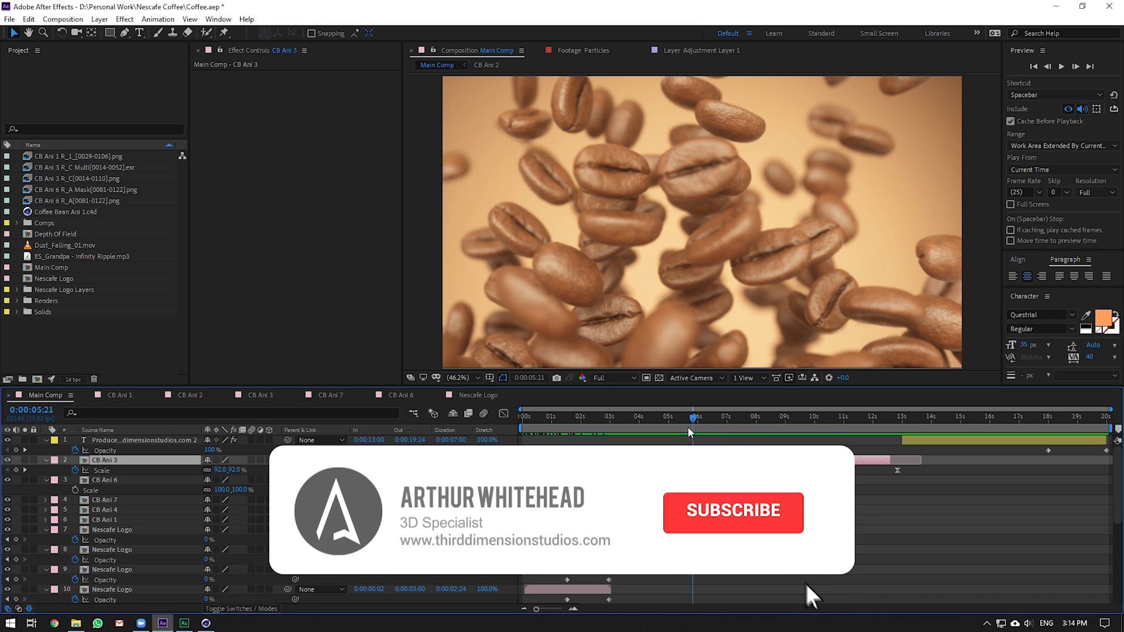
pyautogui.moveTo(694, 418); pyautogui.dragTo(825, 415)
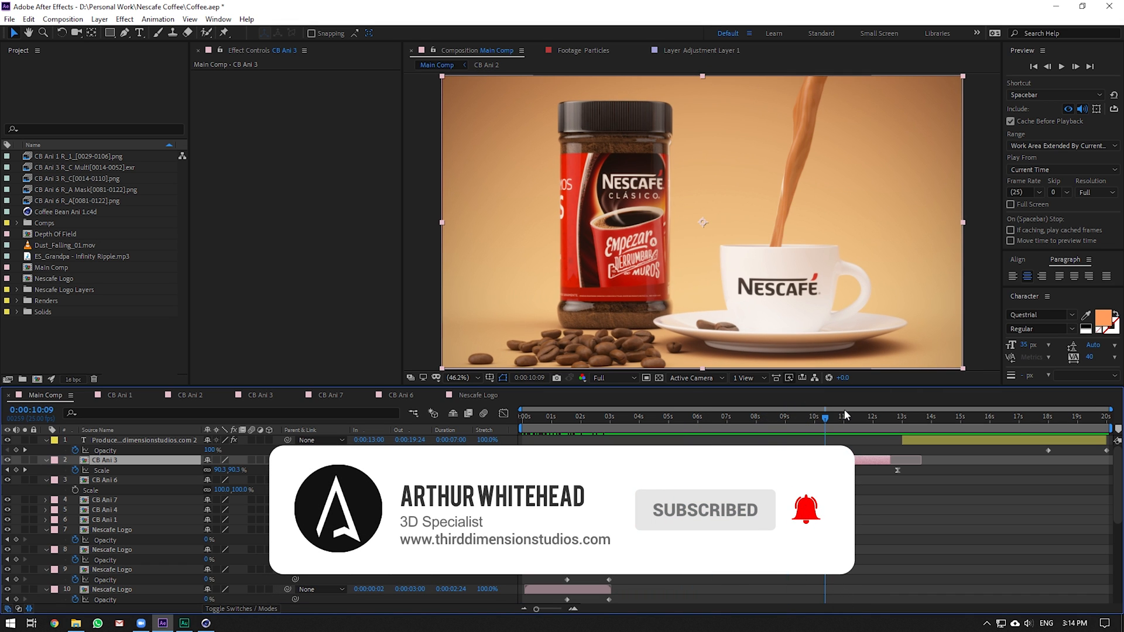